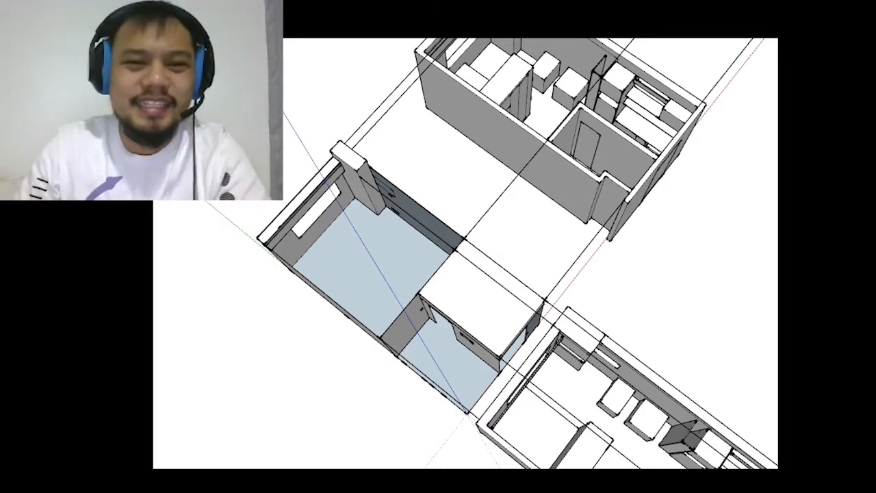
- Delete the detached furnished copy of the unit with its long guide lines, standing apart beside the other two models
scroll(584, 171, "down", 1)
mouse_move(743, 226)
middle_mouse_down()
mouse_move(643, 260)
mouse_move(434, 178)
middle_mouse_up()
scroll(643, 260, "down", 3)
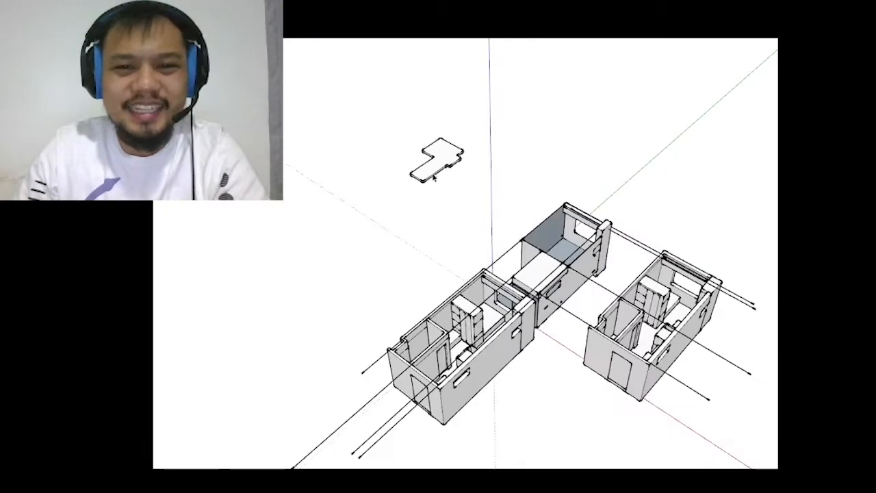
scroll(495, 213, "up", 2)
mouse_move(495, 213)
middle_mouse_down()
mouse_move(657, 272)
mouse_move(598, 250)
mouse_move(753, 375)
middle_mouse_up()
left_click_drag(568, 77, 568, 78)
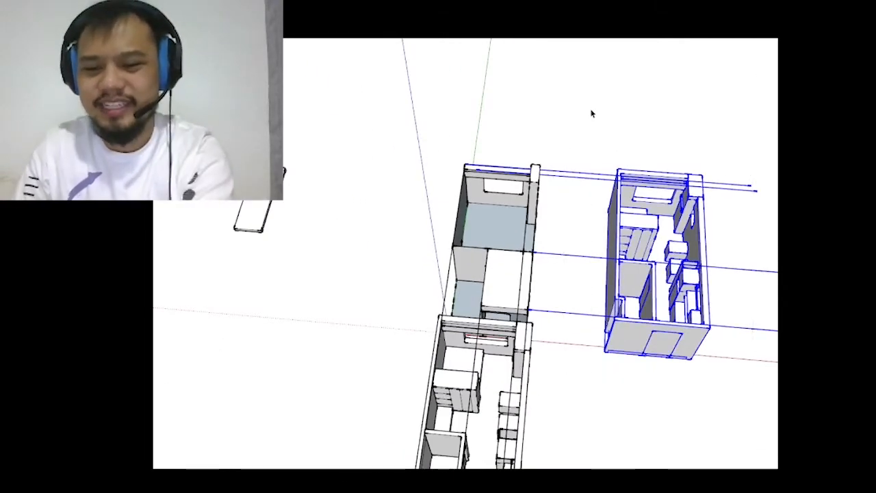
key("Delete")
- Delete the remaining furnished copy of the unit at the end of the bare model
mouse_move(592, 114)
middle_mouse_down()
mouse_move(618, 96)
mouse_move(440, 315)
mouse_move(739, 294)
mouse_move(545, 221)
mouse_move(530, 180)
mouse_move(540, 171)
mouse_move(616, 239)
mouse_move(726, 317)
middle_mouse_up()
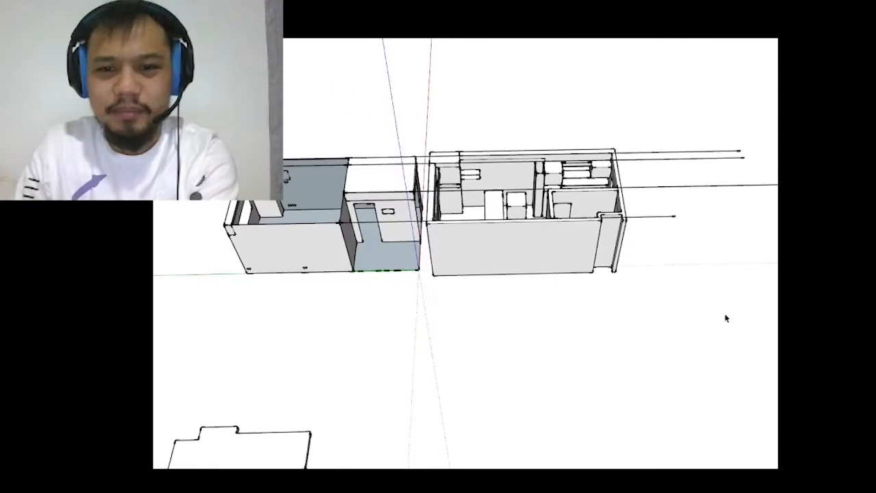
left_click_drag(440, 115, 432, 113)
key("Delete")
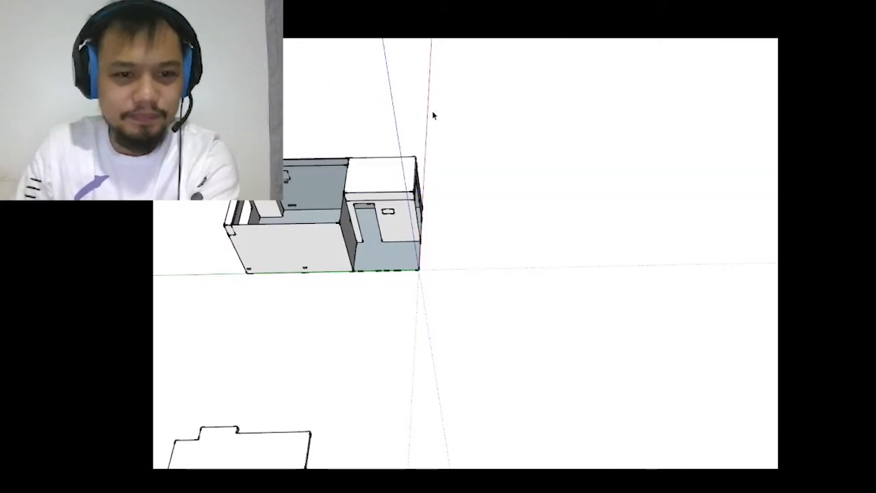
- Open the long side wall for editing and erase the vertical edge closing the window opening beside the column
scroll(310, 210, "up", 5)
mouse_move(310, 210)
middle_mouse_down()
mouse_move(442, 212)
mouse_move(464, 216)
mouse_move(451, 227)
mouse_move(577, 231)
mouse_move(737, 262)
mouse_move(508, 217)
mouse_move(614, 215)
mouse_move(502, 151)
mouse_move(630, 111)
mouse_move(636, 121)
mouse_move(487, 118)
mouse_move(557, 112)
mouse_move(641, 140)
mouse_move(299, 68)
mouse_move(611, 157)
middle_mouse_up()
mouse_move(570, 231)
middle_mouse_down()
mouse_move(386, 207)
mouse_move(431, 225)
mouse_move(293, 196)
mouse_move(539, 202)
middle_mouse_up()
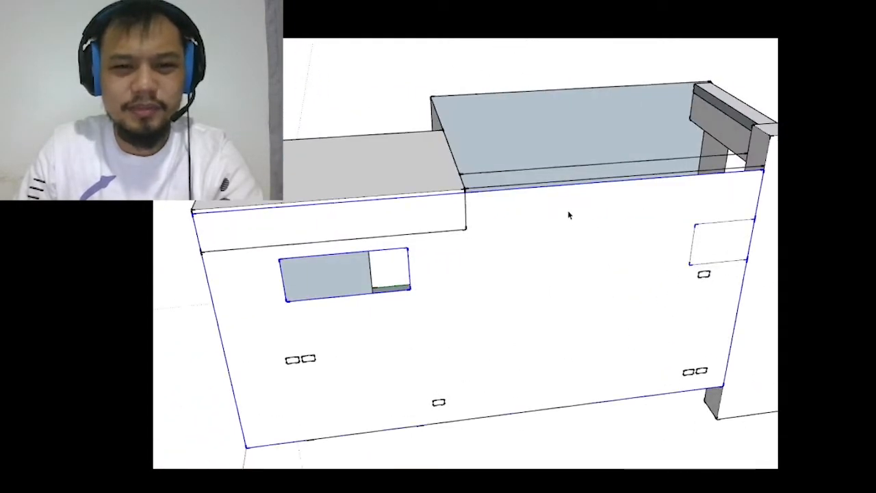
double_click(568, 215)
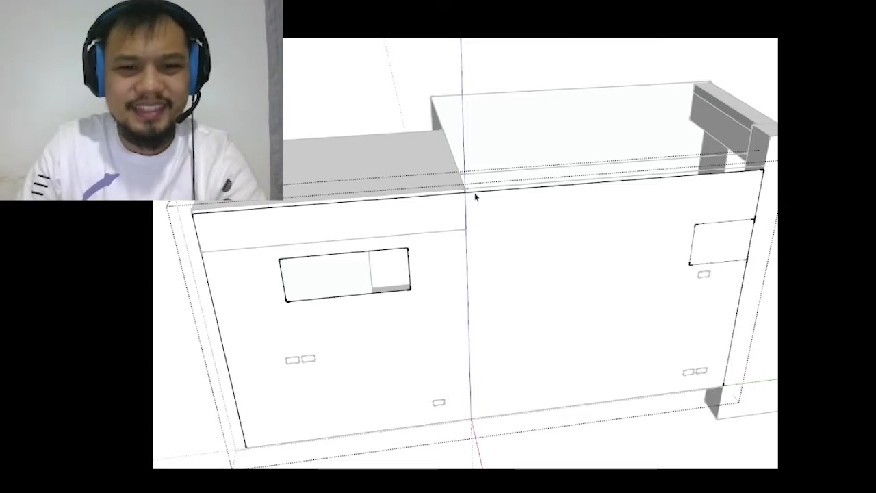
scroll(547, 193, "down", 5)
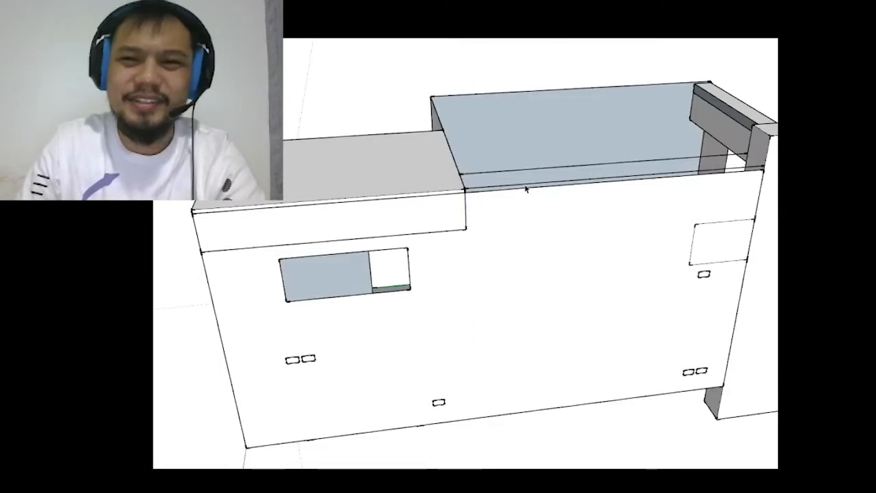
double_click(557, 261)
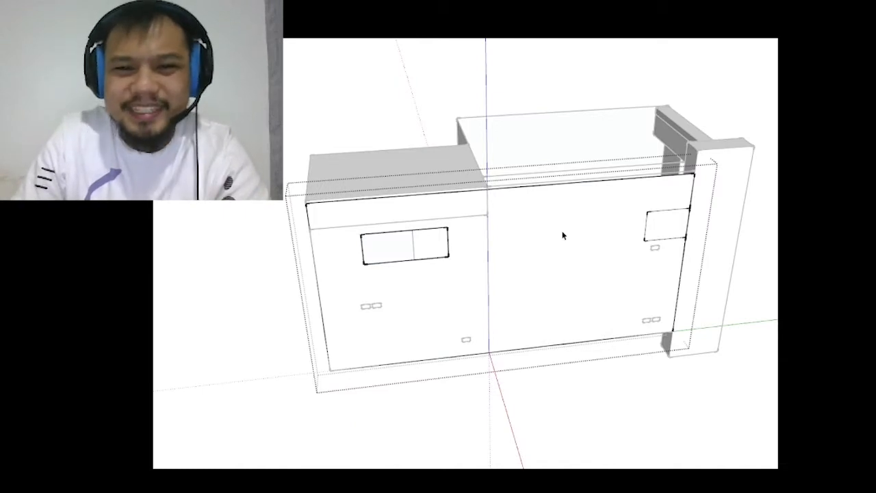
scroll(693, 231, "up", 3)
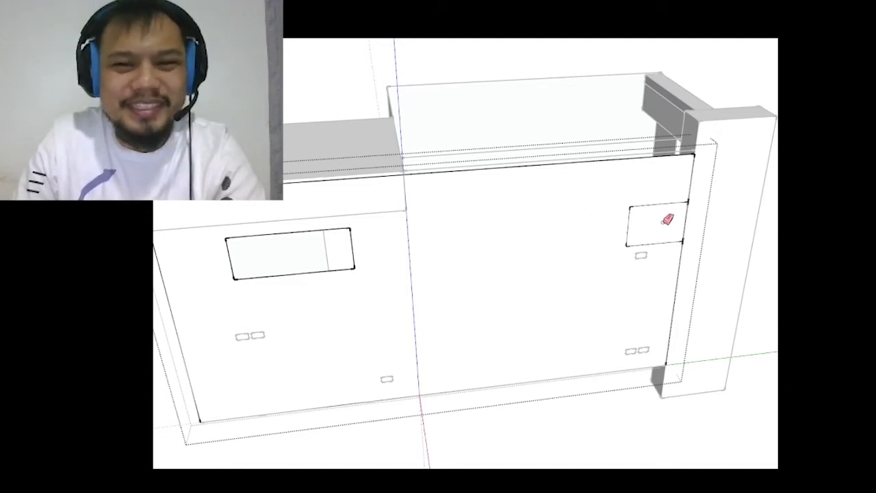
left_click(685, 221)
- Move the top edge of the long side wall slightly upward to extend the wall's height
scroll(608, 175, "down", 1)
middle_click_drag(608, 175, 769, 228)
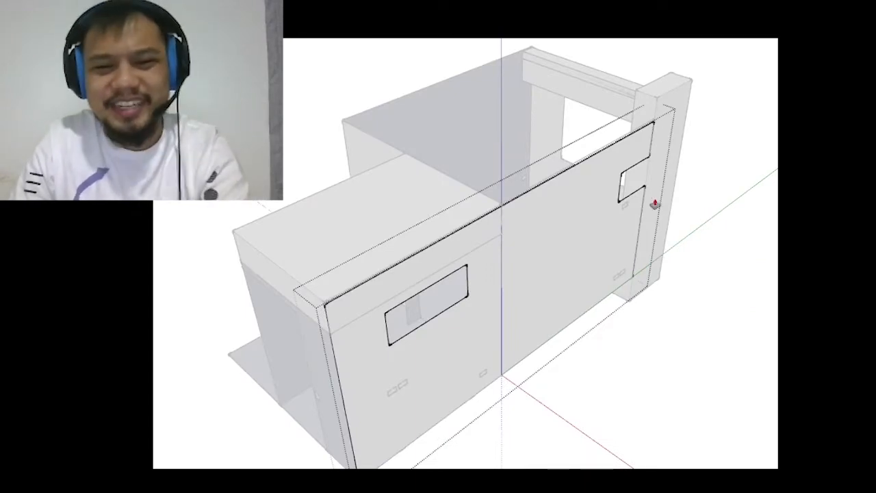
scroll(603, 202, "up", 2)
scroll(579, 160, "up", 1)
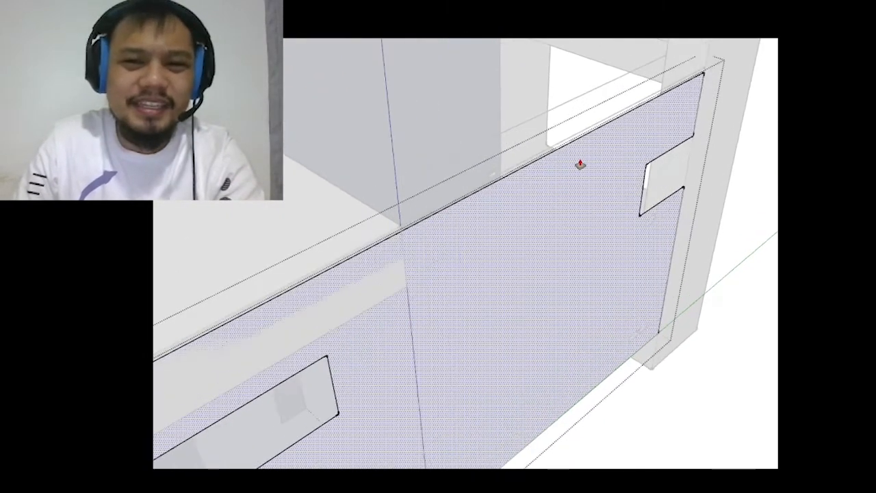
scroll(531, 208, "up", 1)
scroll(586, 215, "down", 1)
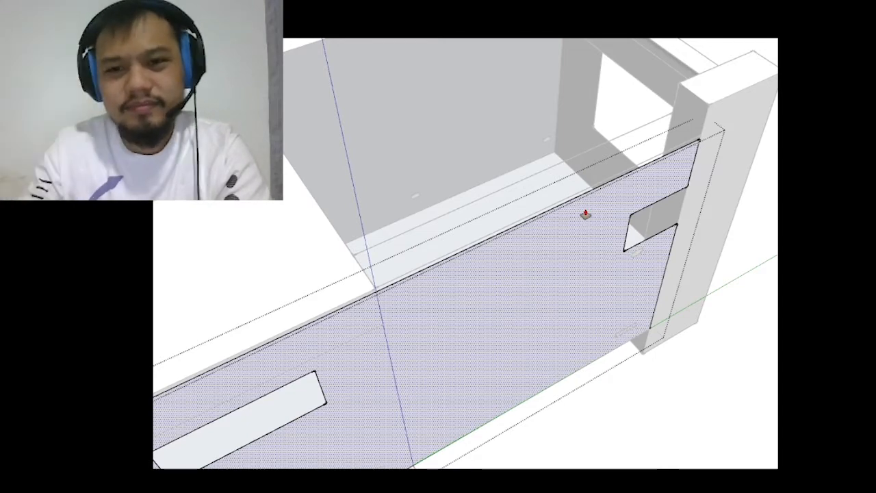
scroll(589, 213, "up", 2)
middle_click_drag(590, 213, 604, 192)
scroll(668, 129, "down", 3)
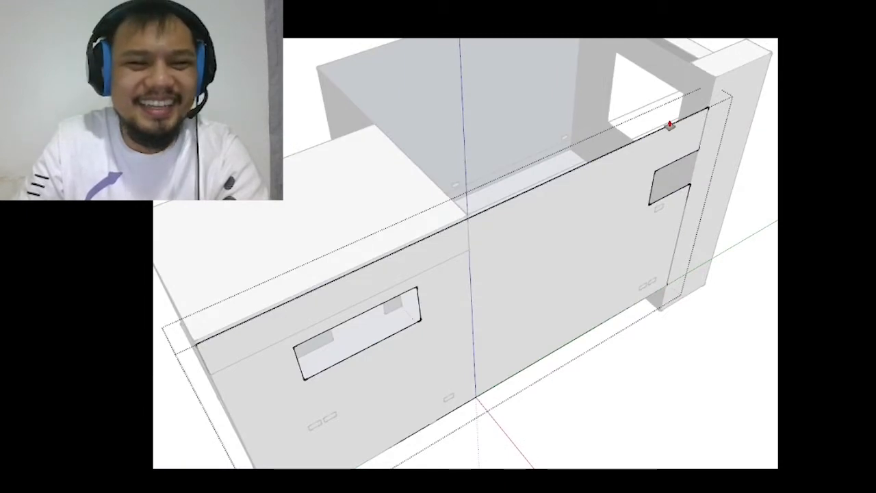
scroll(669, 125, "up", 2)
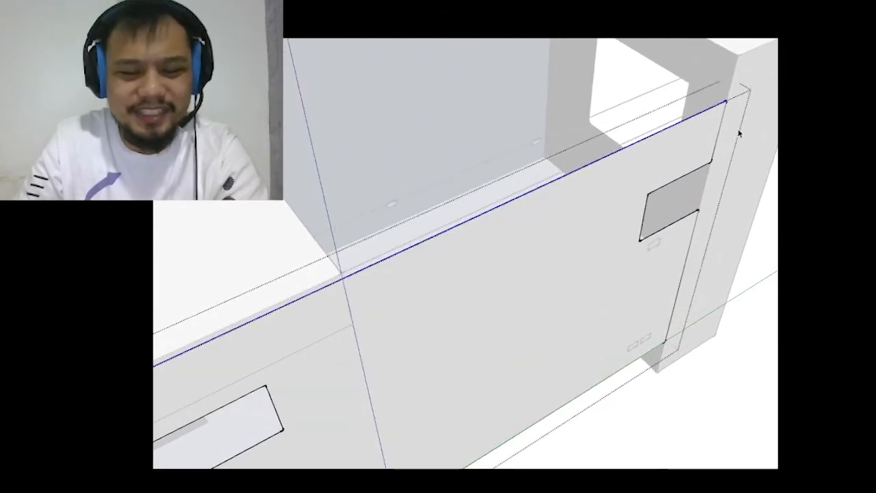
scroll(735, 119, "up", 2)
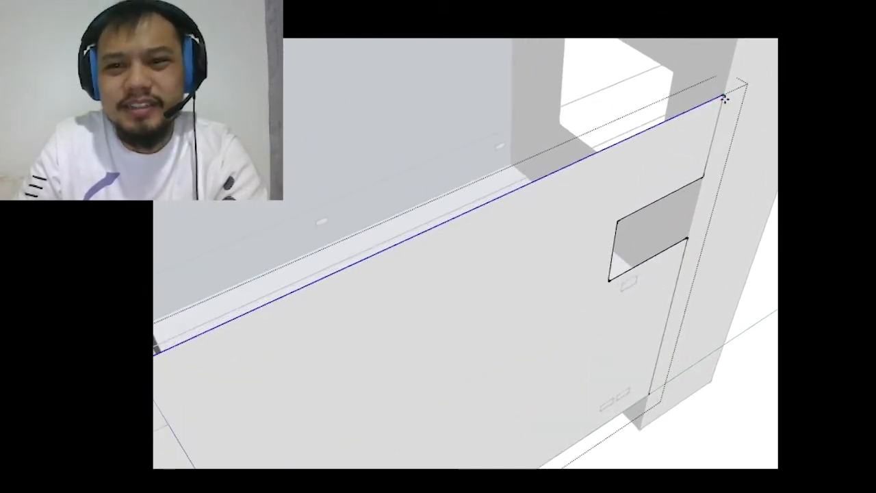
left_click(724, 97)
left_click(725, 88)
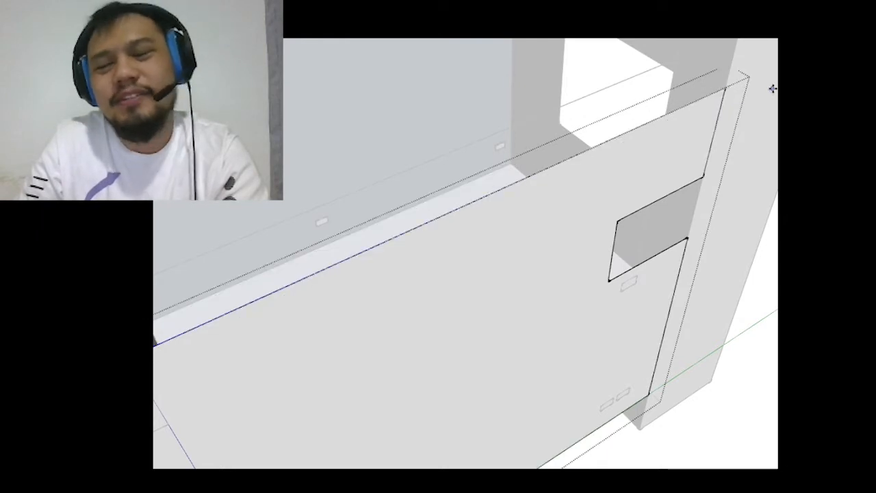
- Push/Pull the long side wall's face outward to give the wall thickness around its two window openings
scroll(772, 89, "down", 3)
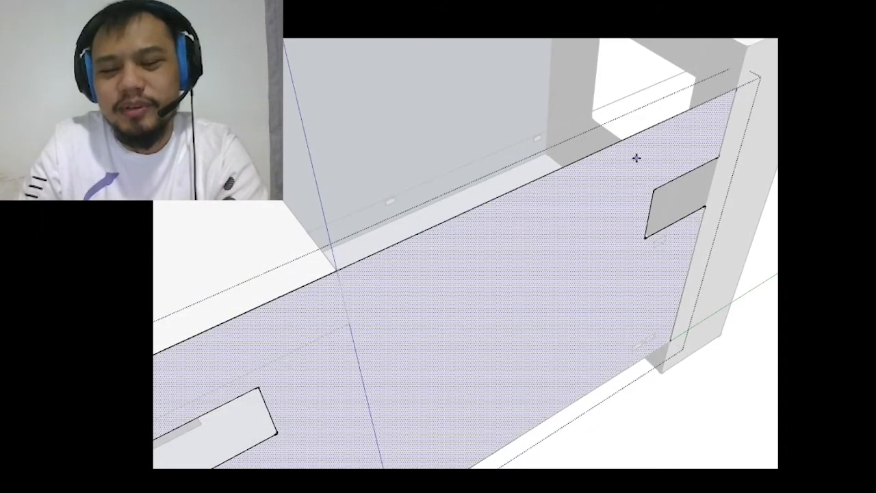
left_click(601, 192)
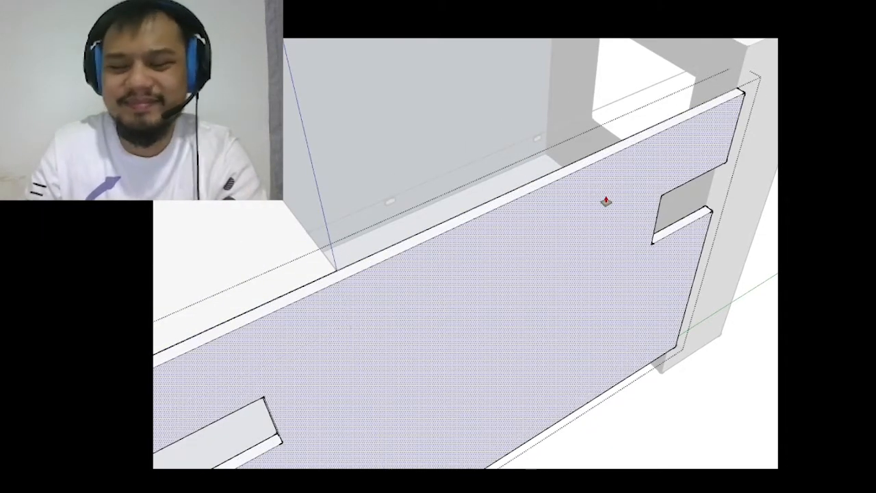
left_click(606, 201)
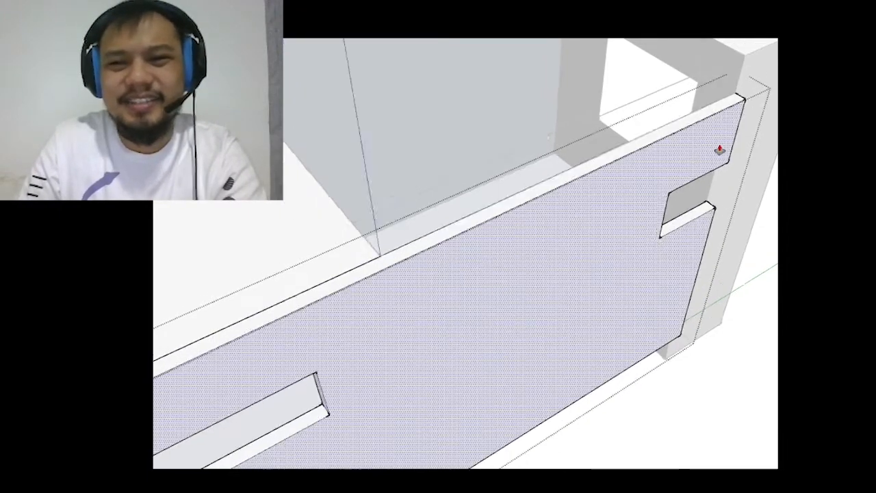
mouse_move(719, 147)
middle_mouse_down()
mouse_move(733, 157)
mouse_move(540, 168)
mouse_move(748, 238)
mouse_move(706, 246)
mouse_move(461, 113)
mouse_move(481, 118)
mouse_move(433, 152)
mouse_move(750, 169)
middle_mouse_up()
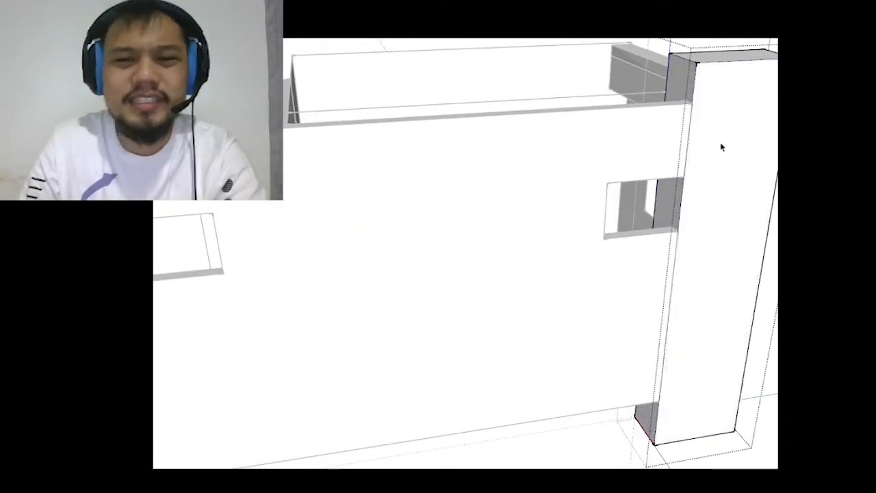
scroll(688, 149, "down", 3)
middle_click_drag(688, 148, 720, 189)
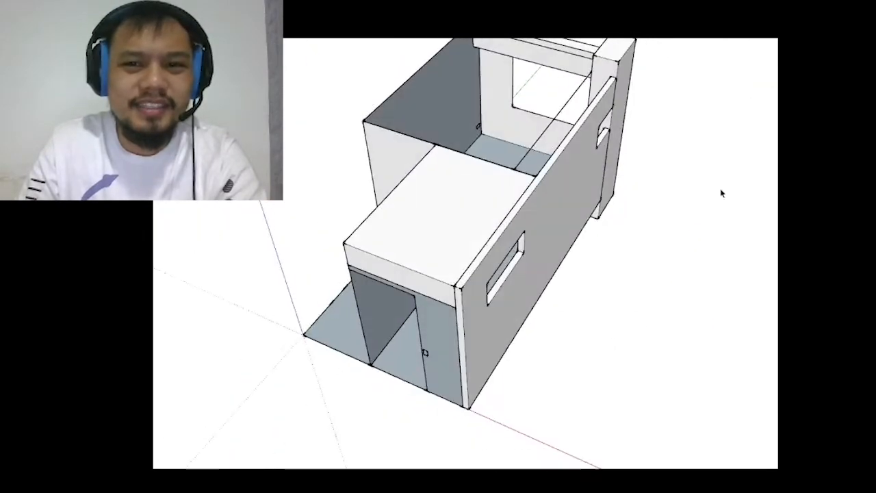
- Open the beam above the large window opening for editing and raise its top face slightly with Push/Pull
scroll(720, 188, "up", 3)
mouse_move(592, 124)
middle_mouse_down()
mouse_move(715, 125)
mouse_move(465, 111)
mouse_move(627, 92)
mouse_move(585, 131)
middle_mouse_up()
scroll(585, 132, "up", 3)
middle_click_drag(479, 205, 417, 171)
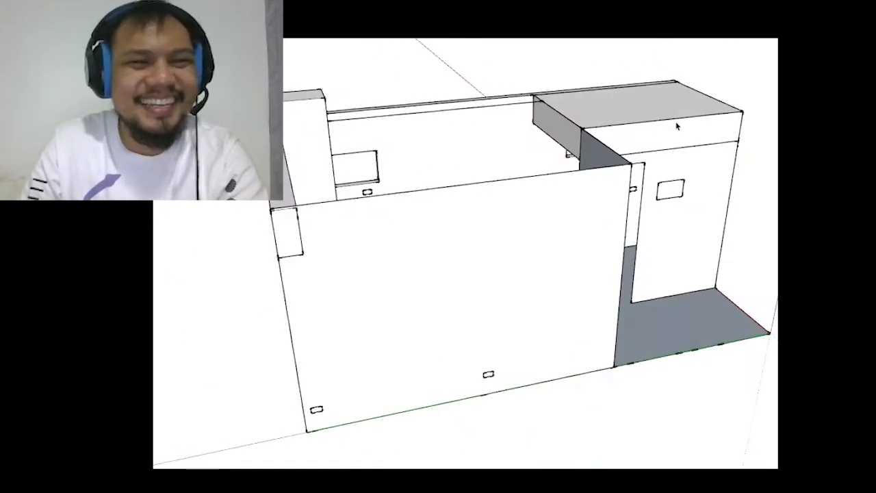
scroll(347, 197, "up", 5)
scroll(348, 198, "down", 5)
double_click(379, 129)
scroll(379, 128, "up", 3)
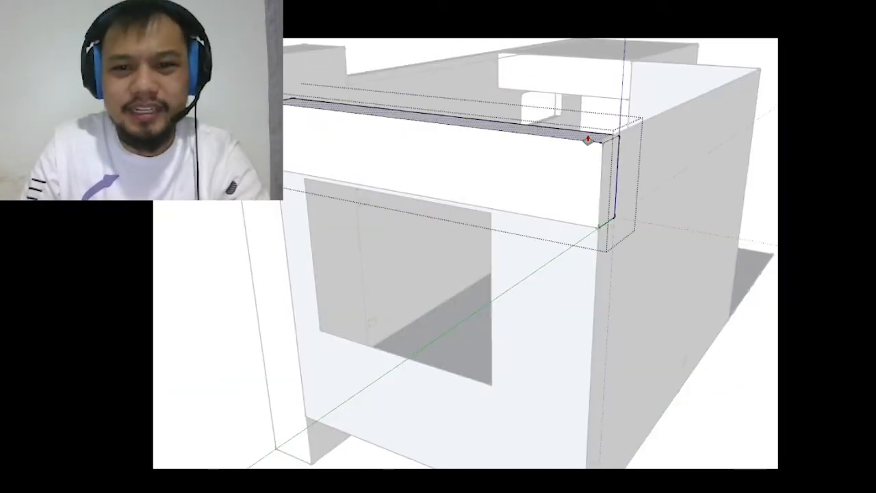
left_click(608, 135)
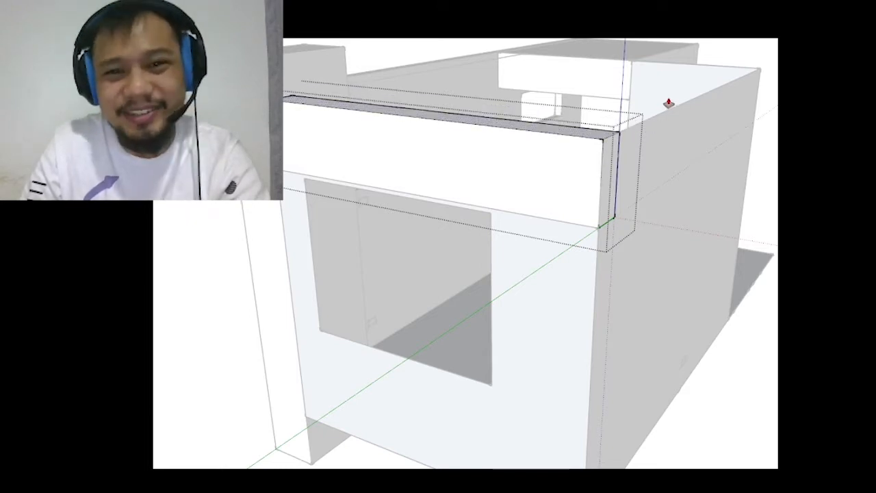
- Open the narrow strip along the inner side of the window beam and select its face for adjustment
middle_click_drag(674, 101, 424, 84)
scroll(343, 87, "up", 6)
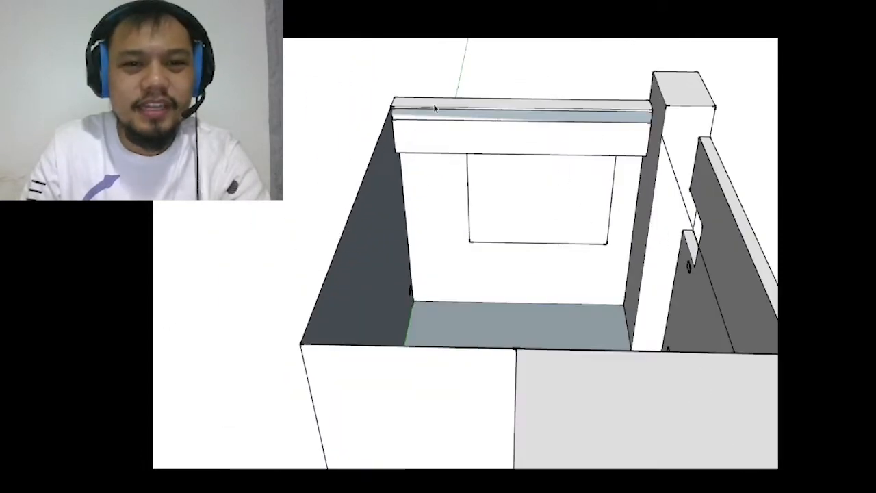
scroll(485, 102, "up", 5)
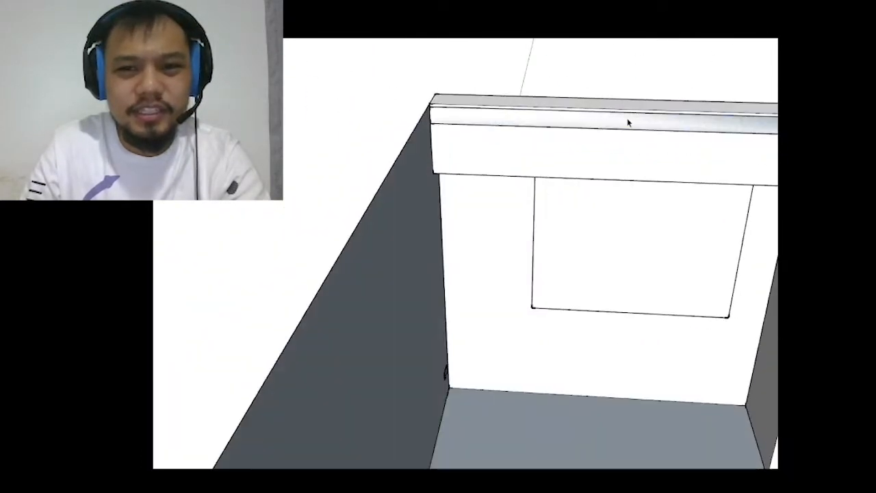
left_click(627, 122)
key("m")
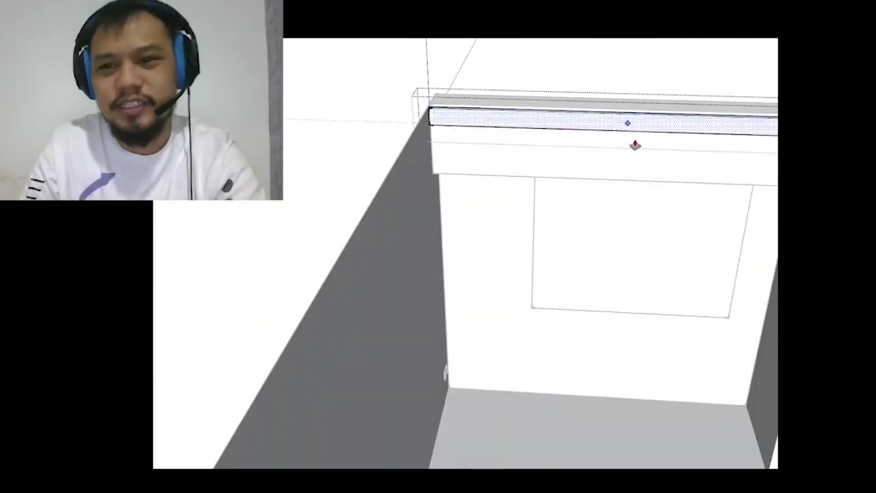
scroll(643, 167, "down", 2)
mouse_move(650, 189)
middle_mouse_down()
mouse_move(516, 109)
mouse_move(530, 211)
middle_mouse_up()
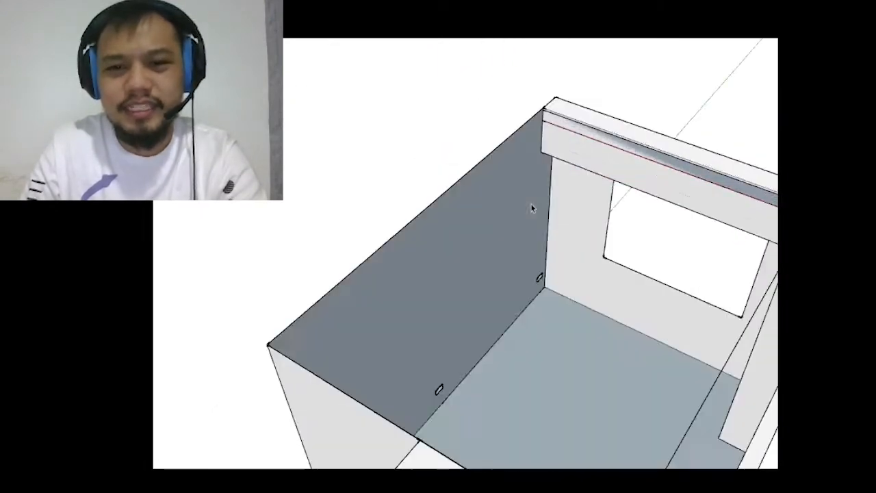
- Push/Pull the opposite windowless side wall outward to give it thickness, and close its group
scroll(531, 208, "down", 5)
middle_click_drag(704, 284, 461, 306)
scroll(461, 305, "up", 3)
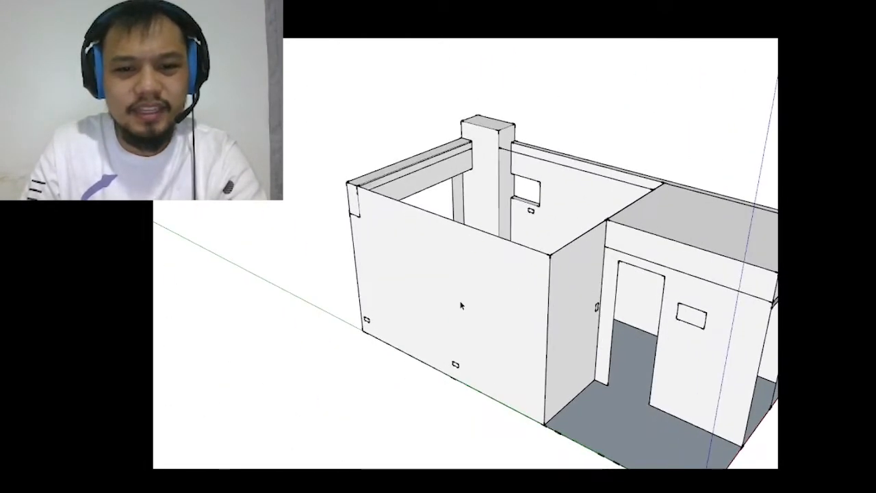
double_click(456, 265)
key("p")
left_click_drag(482, 276, 465, 295)
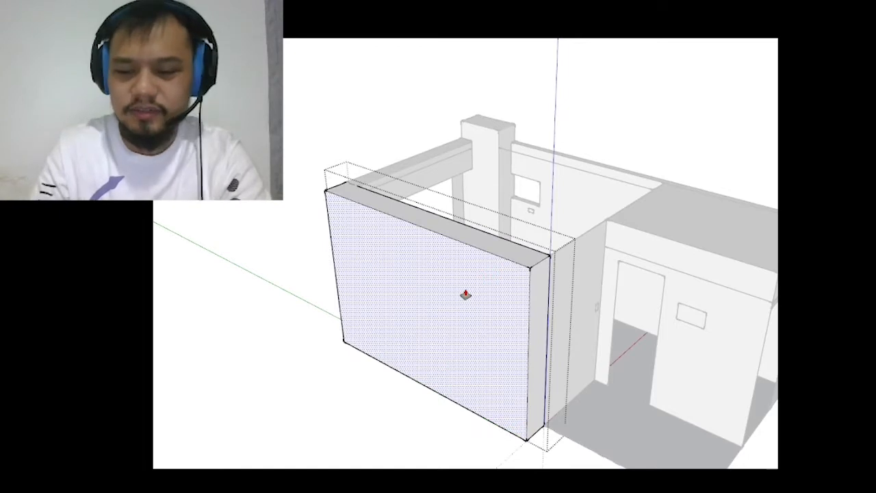
key("space")
key("Escape")
- Push/Pull the short wall facing the open recessed floor area outward to give it thickness, and close its group
scroll(467, 293, "down", 2)
middle_click_drag(576, 335, 472, 342)
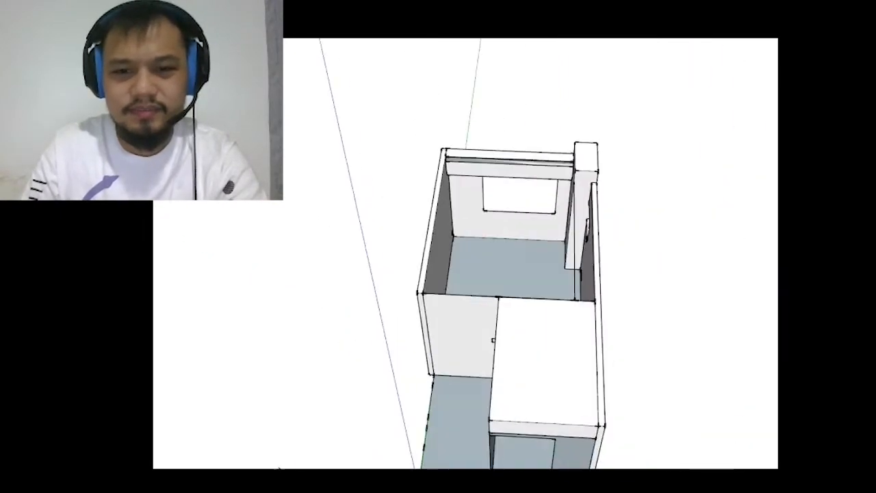
scroll(469, 326, "up", 3)
double_click(471, 327)
key("p")
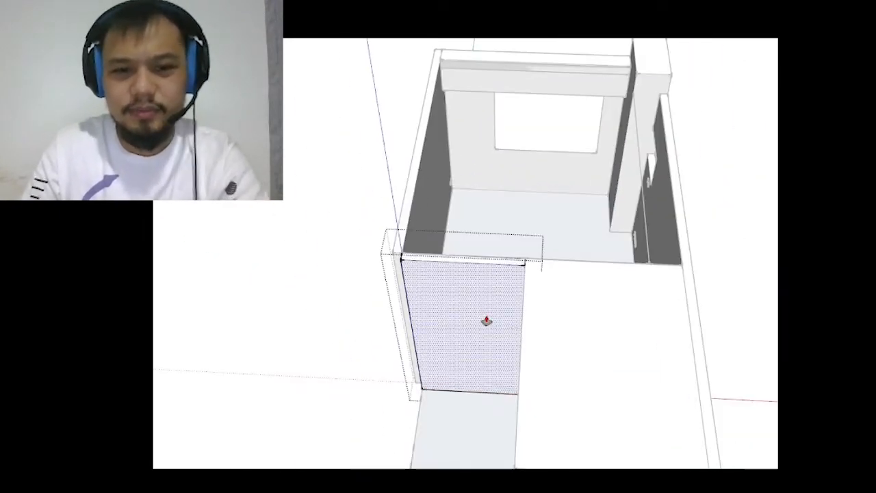
middle_click_drag(486, 319, 541, 336)
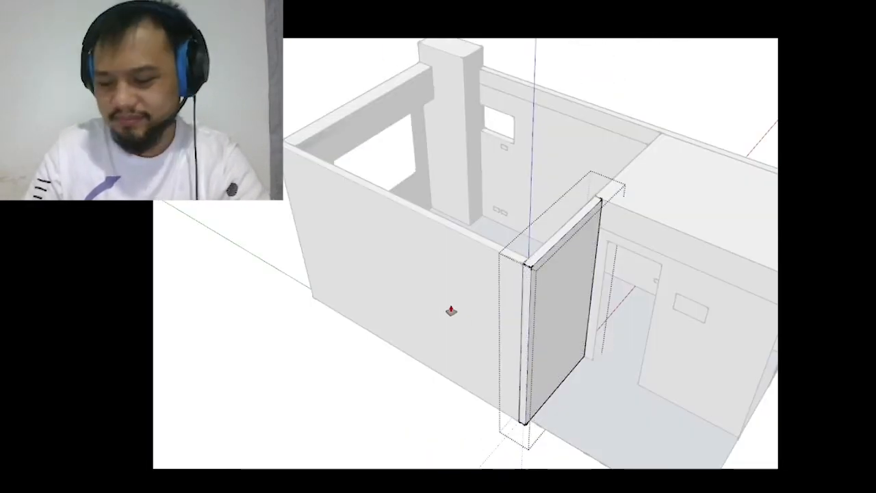
scroll(448, 309, "down", 3)
middle_click_drag(447, 308, 408, 357)
key("space")
key("Escape")
- Open the wall with the doorway beside the recessed floor for editing and Push/Pull its outer face to give it thickness
scroll(509, 288, "down", 1)
scroll(565, 404, "up", 4)
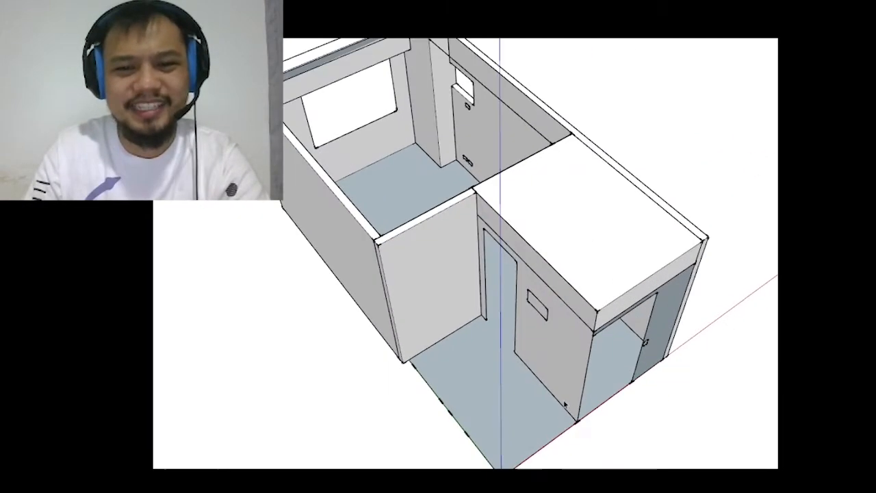
scroll(565, 334, "down", 1)
mouse_move(563, 328)
middle_mouse_down()
mouse_move(336, 123)
mouse_move(393, 143)
middle_mouse_up()
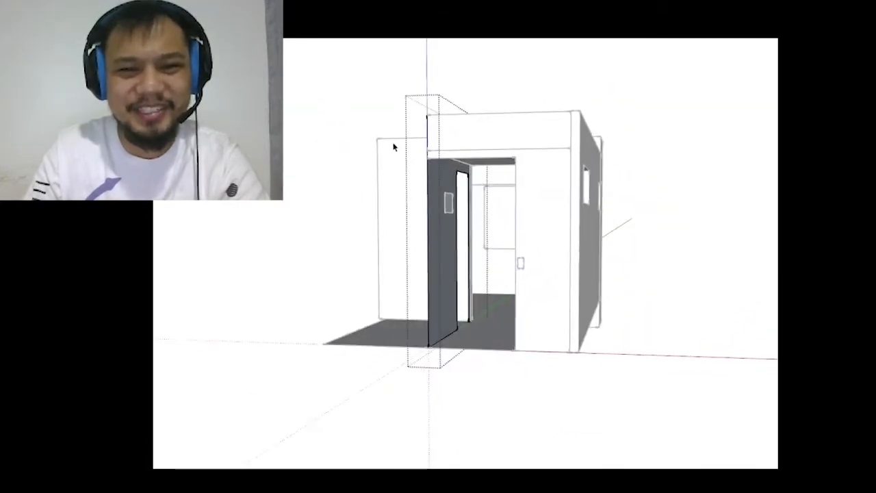
scroll(468, 174, "up", 3)
scroll(467, 174, "down", 5)
left_click(605, 139)
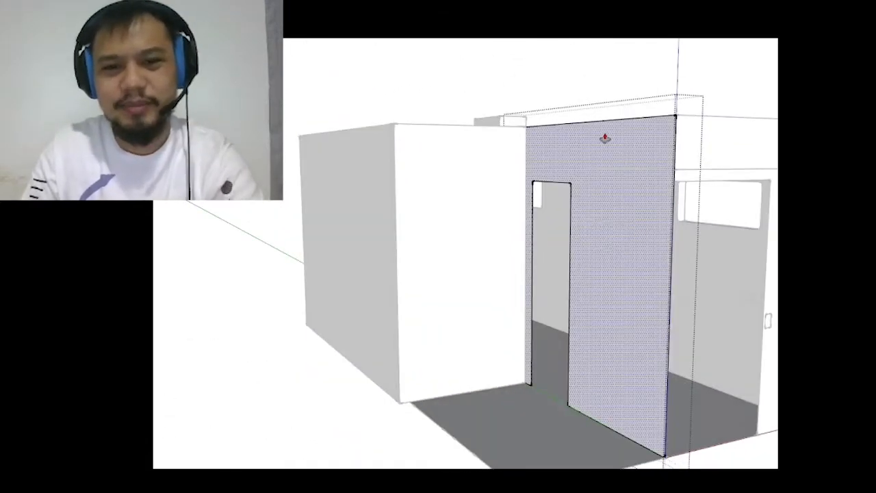
mouse_move(604, 139)
middle_mouse_down()
mouse_move(622, 311)
mouse_move(562, 215)
mouse_move(563, 161)
mouse_move(724, 252)
middle_mouse_up()
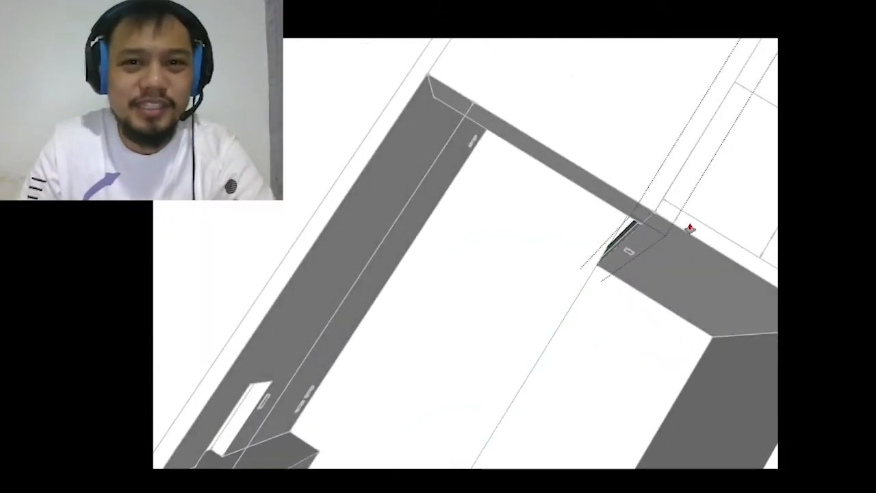
scroll(689, 228, "up", 5)
scroll(650, 229, "down", 5)
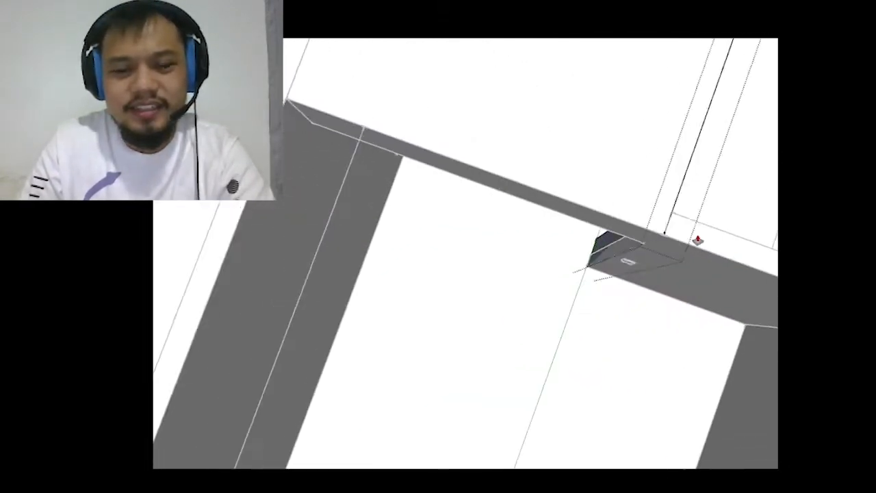
mouse_move(697, 240)
middle_mouse_down()
mouse_move(647, 176)
mouse_move(674, 178)
mouse_move(453, 272)
mouse_move(506, 295)
mouse_move(524, 155)
middle_mouse_up()
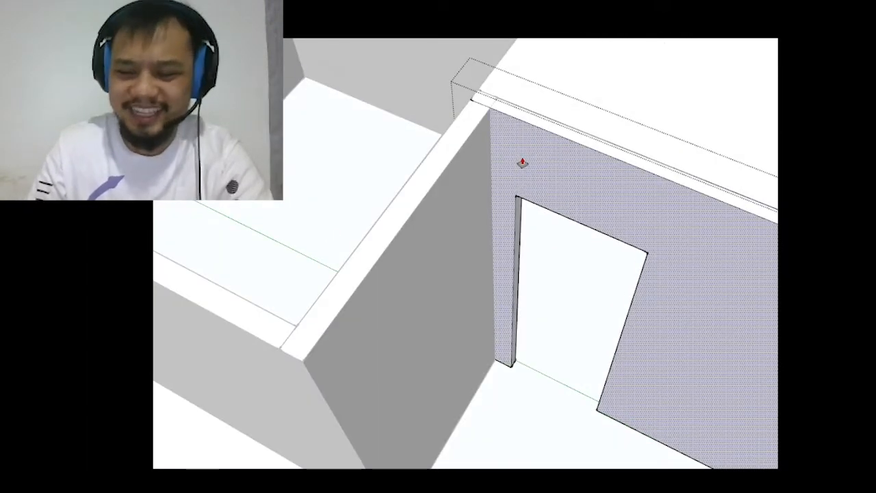
double_click(522, 163)
- Push/Pull the narrow end face of the doorway wall back from the main room to the short wall, and close its group
mouse_move(299, 187)
middle_mouse_down()
mouse_move(557, 127)
mouse_move(578, 198)
middle_mouse_up()
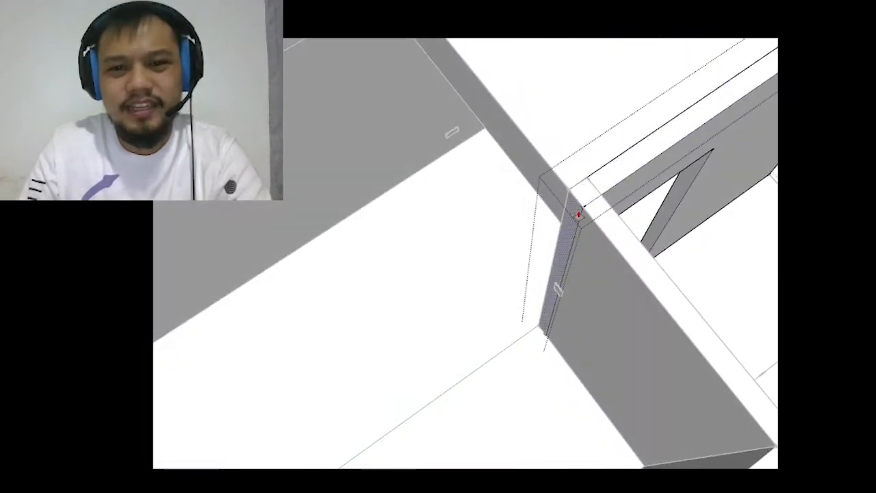
left_click(616, 214)
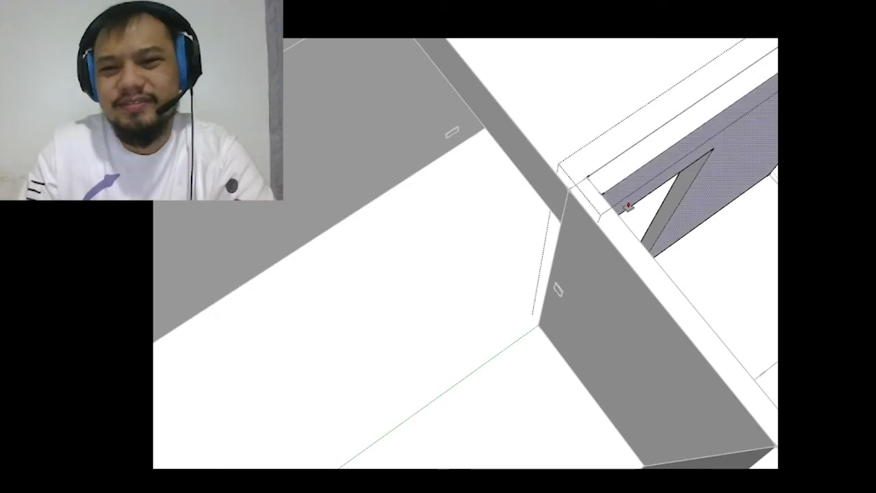
mouse_move(630, 201)
middle_mouse_down()
mouse_move(688, 204)
mouse_move(480, 141)
mouse_move(509, 149)
middle_mouse_up()
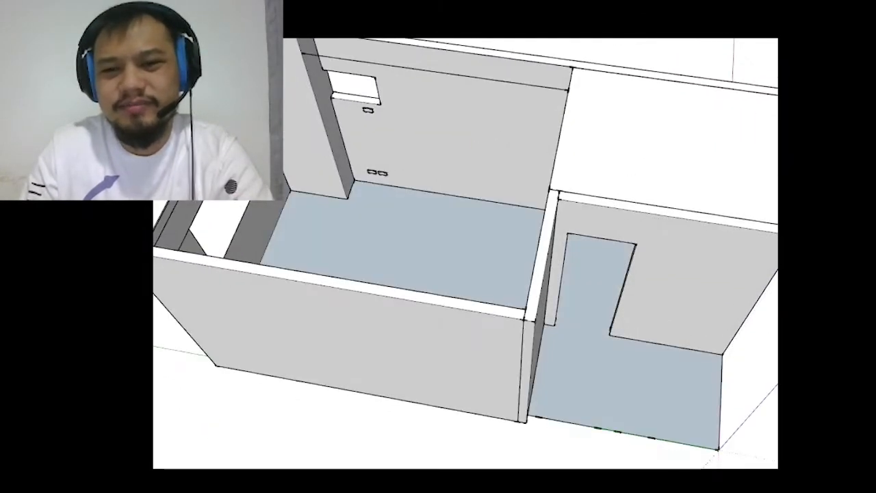
- Push/Pull the front entrance wall around the door opening slightly outward to give it thickness, and close its group
scroll(705, 299, "down", 5)
mouse_move(706, 299)
middle_mouse_down()
mouse_move(367, 219)
mouse_move(411, 246)
mouse_move(474, 311)
mouse_move(541, 336)
mouse_move(557, 333)
middle_mouse_up()
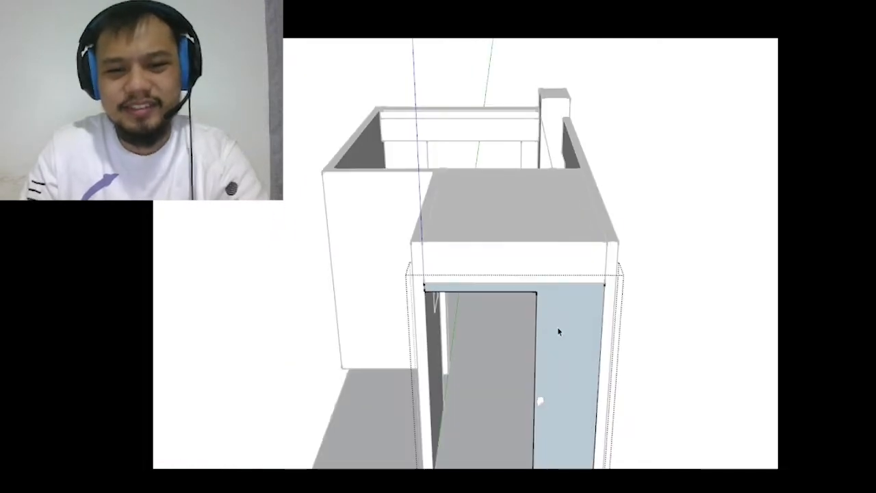
scroll(557, 332, "up", 2)
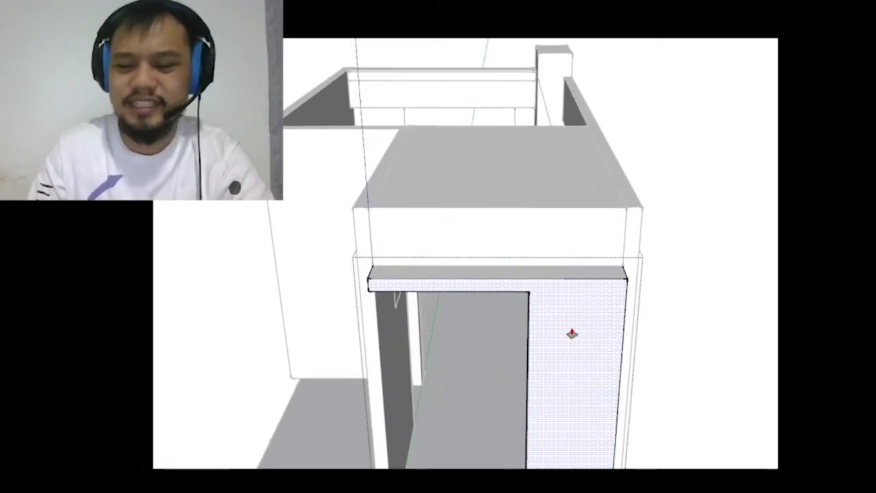
key("Escape")
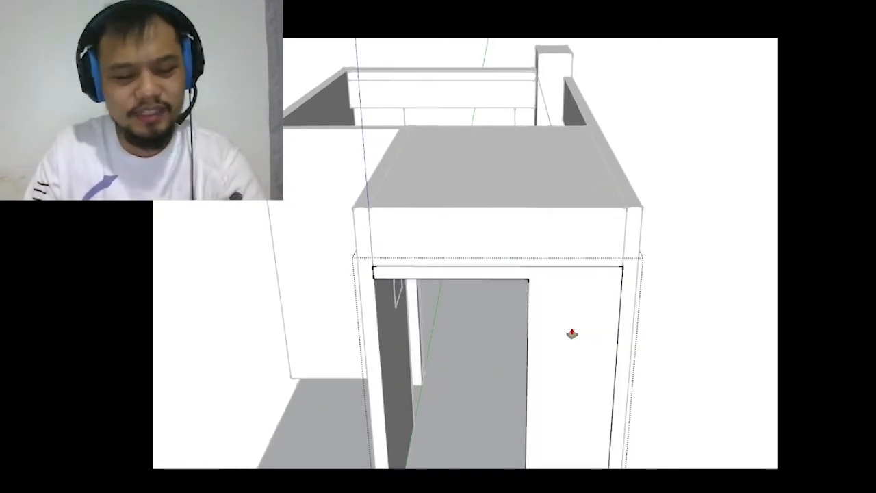
left_click(582, 312)
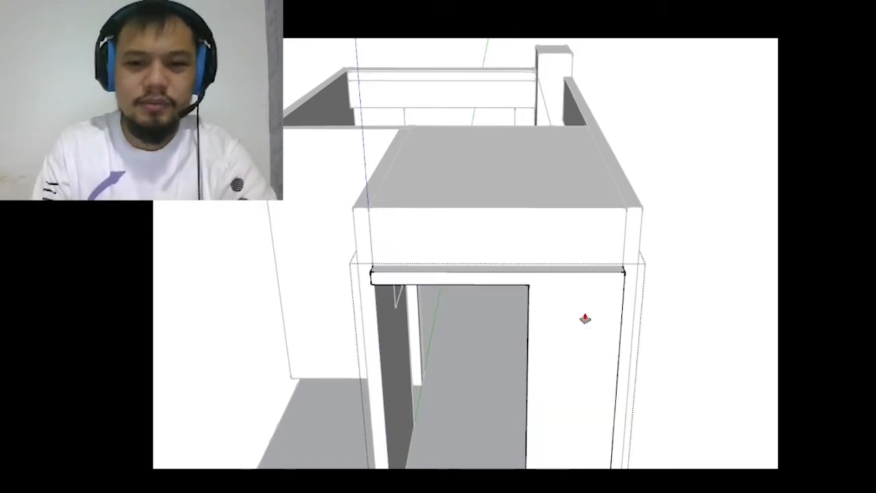
scroll(585, 308, "down", 1)
middle_click_drag(571, 301, 625, 338)
key("space")
left_click(768, 277)
- Select the ceiling slab over the entrance area and examine how its edges meet the tops of the surrounding walls
scroll(626, 369, "up", 2)
left_click(580, 340)
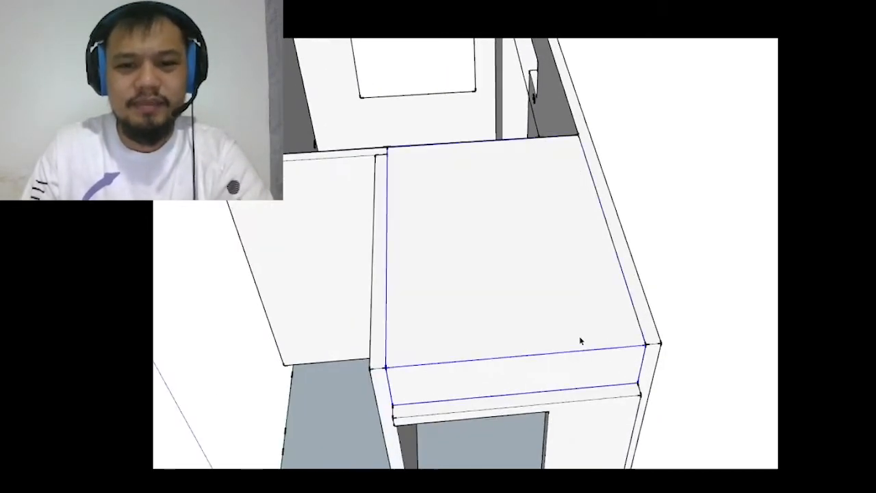
middle_click_drag(549, 226, 395, 78)
scroll(394, 96, "up", 5)
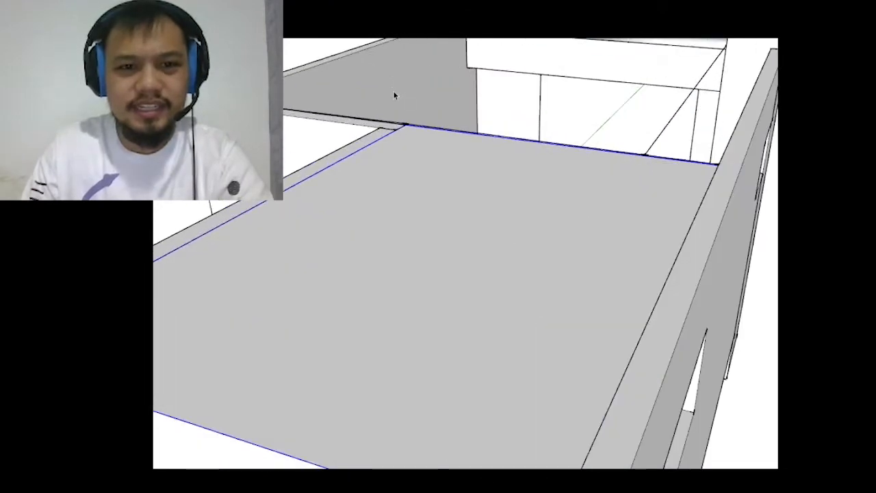
middle_click_drag(403, 137, 531, 198)
scroll(645, 214, "down", 5)
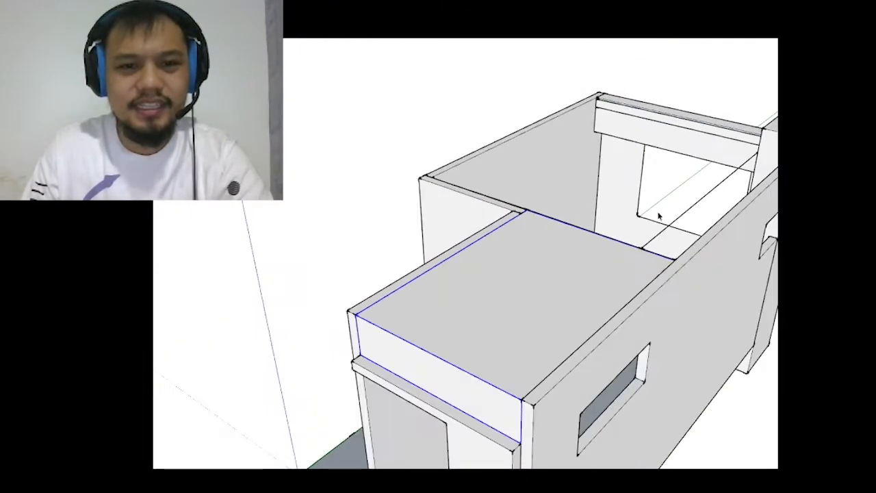
scroll(520, 175, "up", 2)
mouse_move(371, 171)
middle_mouse_down()
mouse_move(618, 152)
mouse_move(557, 205)
mouse_move(563, 178)
mouse_move(634, 141)
mouse_move(722, 139)
mouse_move(701, 182)
mouse_move(743, 172)
middle_mouse_up()
scroll(743, 177, "up", 5)
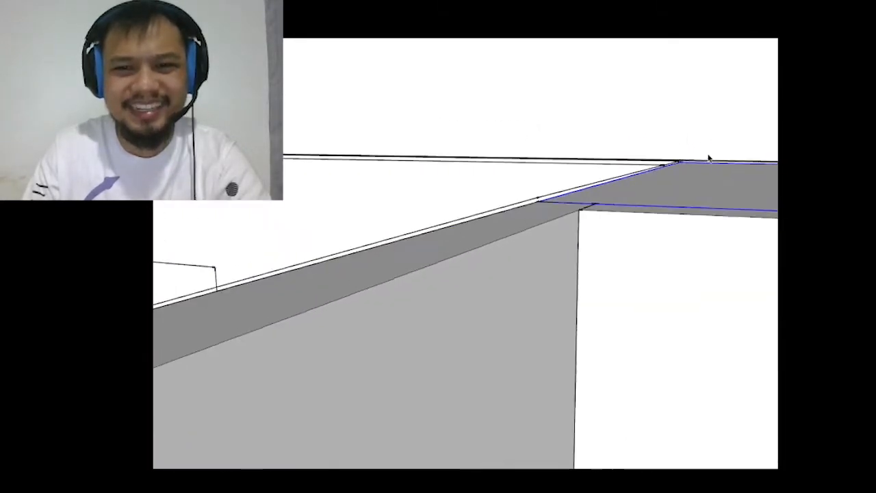
scroll(669, 164, "up", 2)
mouse_move(663, 168)
middle_mouse_down()
mouse_move(671, 162)
mouse_move(544, 180)
middle_mouse_up()
scroll(490, 183, "down", 3)
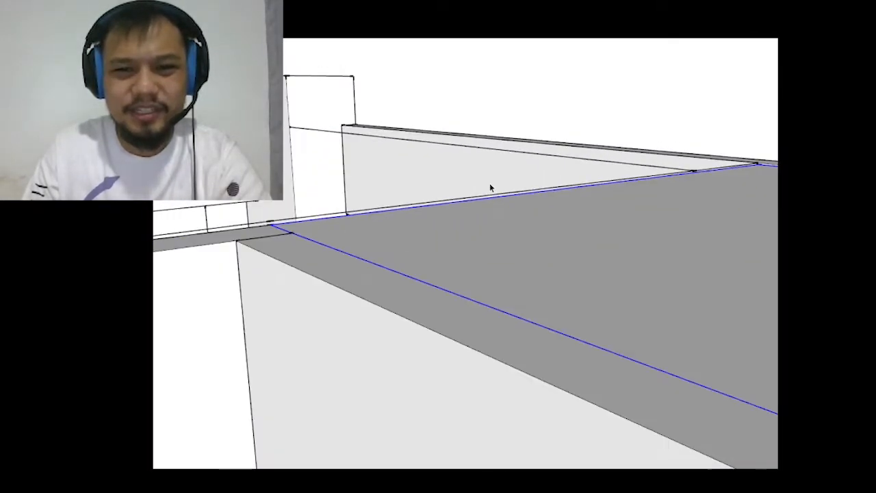
mouse_move(489, 183)
middle_mouse_down()
mouse_move(663, 185)
mouse_move(455, 145)
middle_mouse_up()
mouse_move(654, 181)
middle_mouse_down()
mouse_move(684, 177)
mouse_move(300, 184)
mouse_move(525, 207)
mouse_move(525, 237)
mouse_move(667, 246)
mouse_move(578, 236)
middle_mouse_up()
scroll(536, 219, "up", 2)
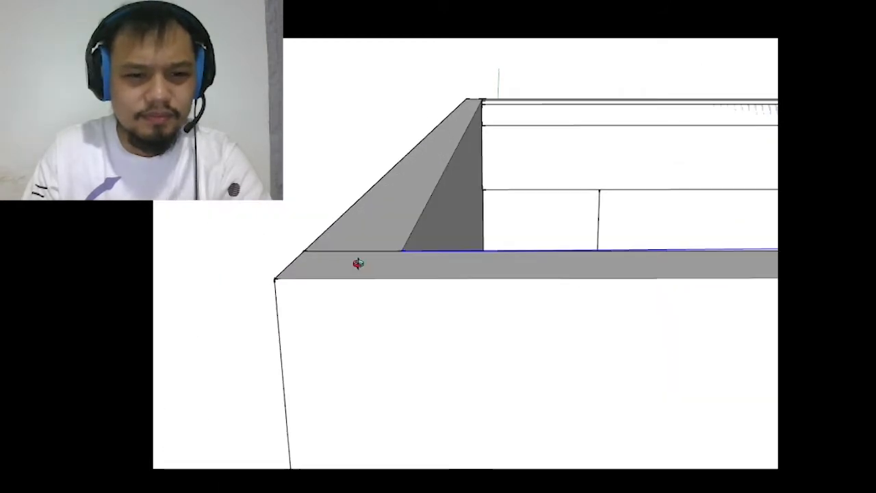
- Check with the Line tool how the ceiling slab's corners line up in height with the tops of the adjoining walls
middle_click_drag(358, 263, 414, 249)
key("l")
scroll(361, 254, "up", 3)
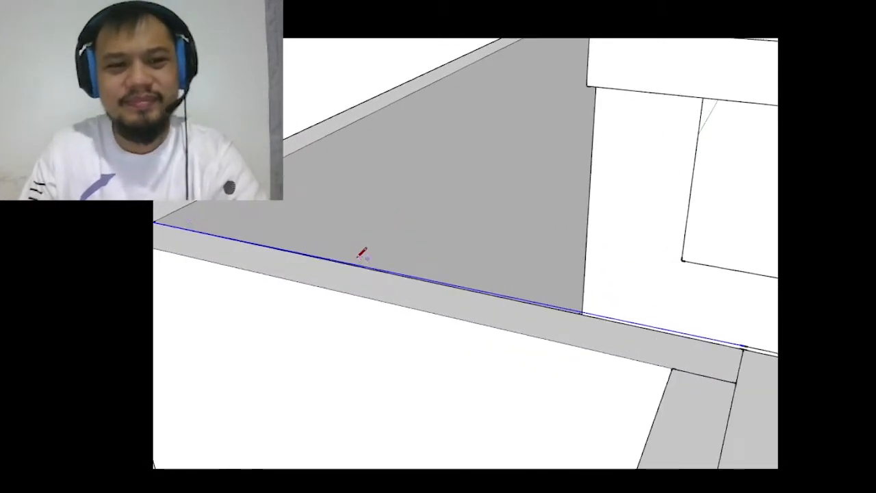
scroll(154, 222, "down", 3)
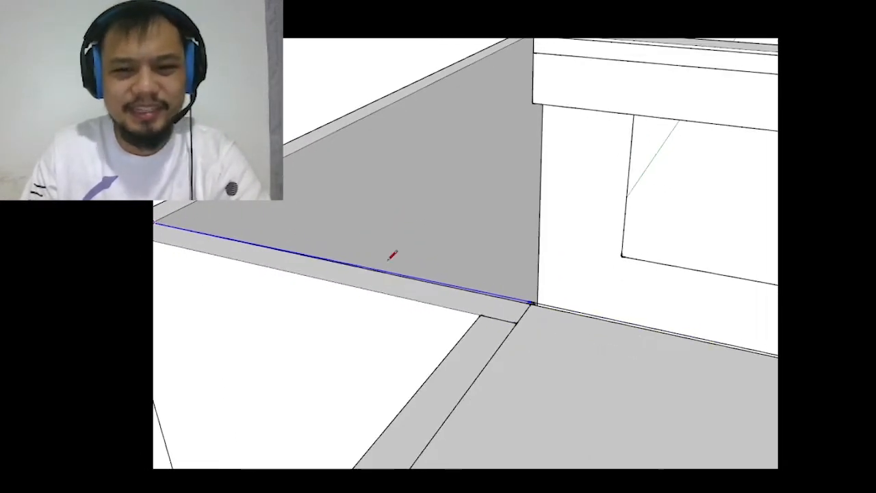
scroll(586, 324, "up", 3)
scroll(596, 319, "down", 3)
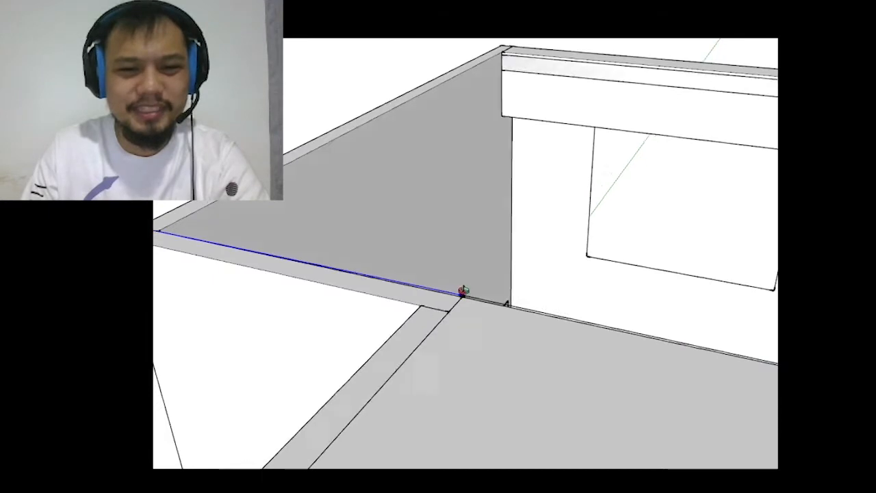
scroll(462, 290, "up", 4)
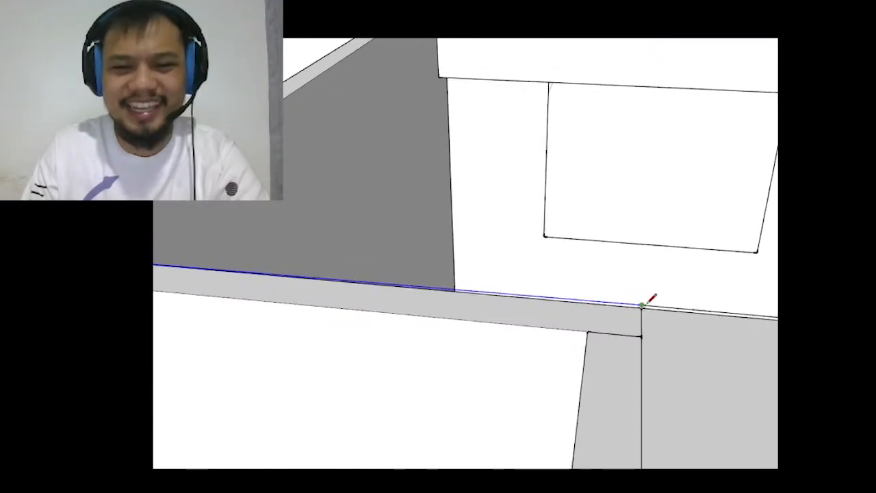
scroll(649, 300, "up", 2)
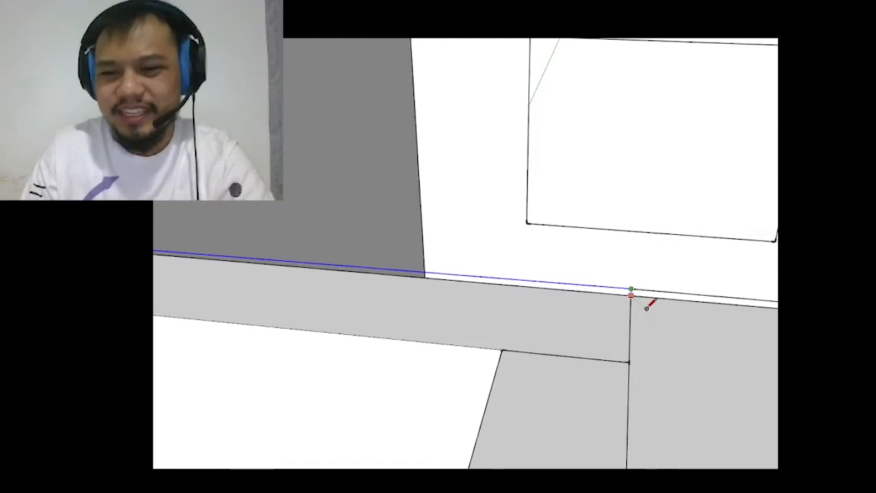
scroll(634, 286, "down", 6)
scroll(748, 244, "up", 4)
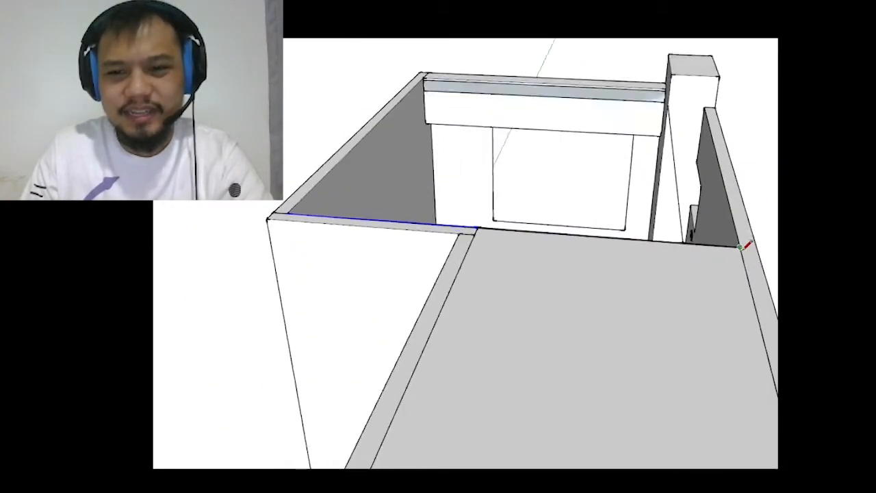
scroll(748, 236, "up", 3)
mouse_move(721, 256)
middle_mouse_down()
mouse_move(729, 204)
mouse_move(708, 238)
mouse_move(688, 199)
mouse_move(664, 180)
mouse_move(636, 199)
mouse_move(672, 249)
mouse_move(610, 227)
mouse_move(568, 290)
mouse_move(629, 256)
mouse_move(708, 285)
mouse_move(684, 391)
mouse_move(683, 371)
mouse_move(465, 348)
mouse_move(286, 353)
middle_mouse_up()
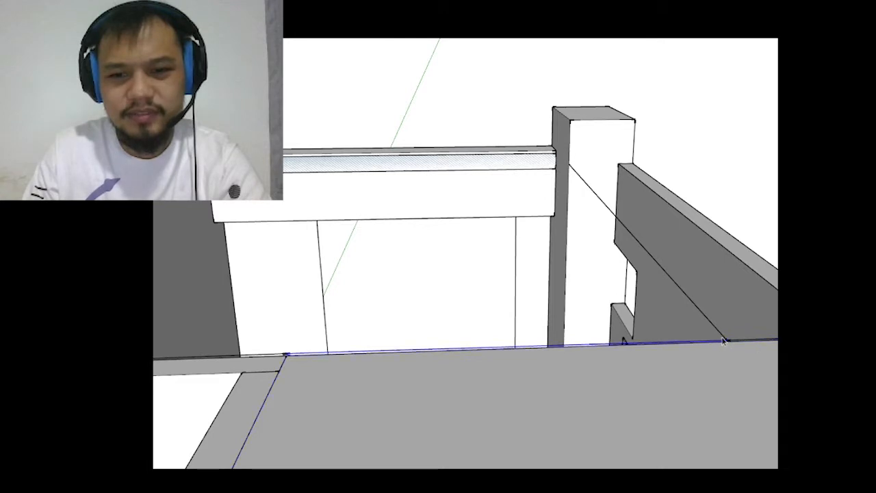
- Measure the height of the side wall beside the column with the Line tool, from its top corner to the floor
mouse_move(724, 338)
middle_mouse_down()
mouse_move(680, 221)
mouse_move(583, 245)
mouse_move(614, 253)
mouse_move(557, 262)
mouse_move(620, 280)
middle_mouse_up()
scroll(620, 152, "up", 2)
key("l")
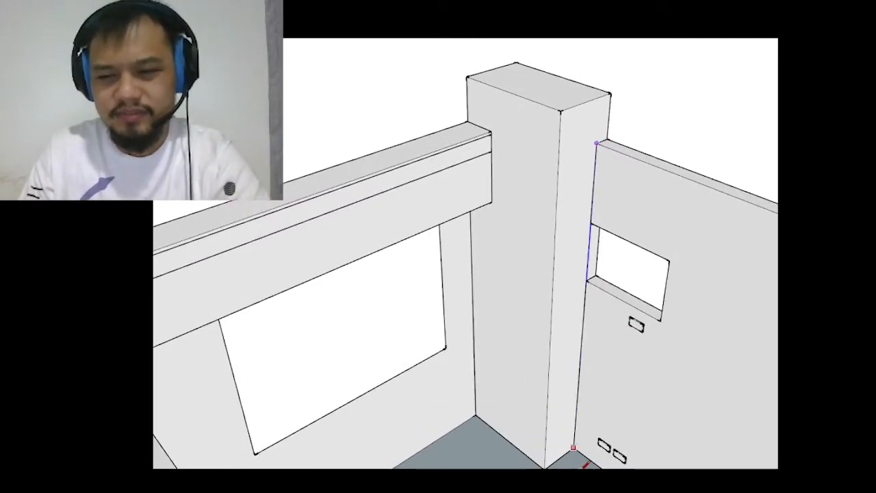
scroll(605, 305, "down", 4)
- Measure the height of the opposite windowless side wall with the Line tool, from its top corner at the beam to the floor
middle_click_drag(602, 304, 260, 228)
scroll(458, 240, "up", 5)
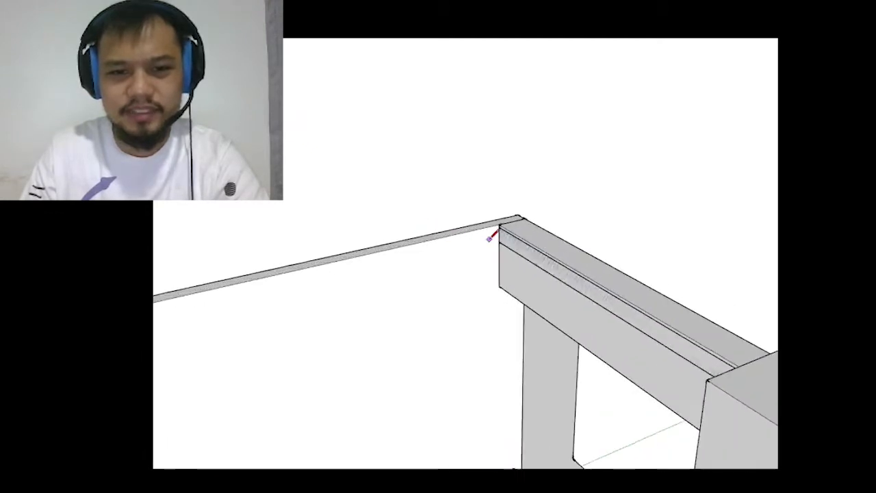
scroll(489, 238, "up", 1)
left_click(502, 219)
middle_click_drag(502, 218, 475, 316)
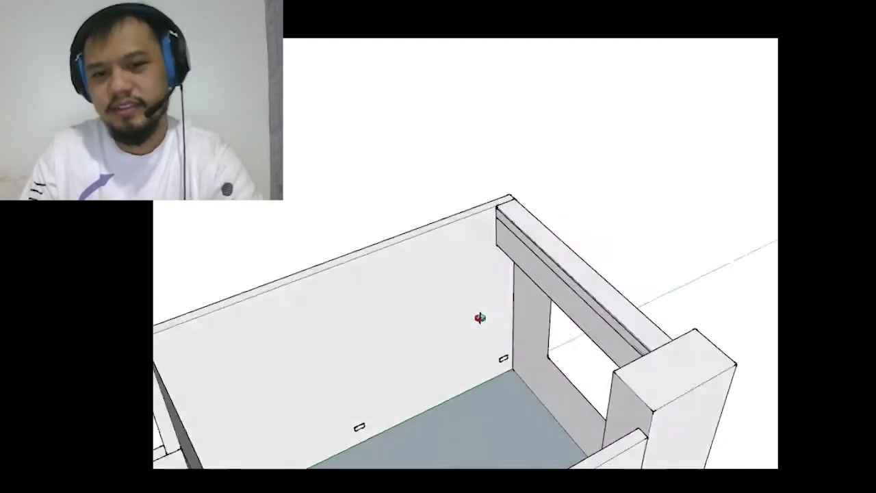
scroll(474, 317, "up", 2)
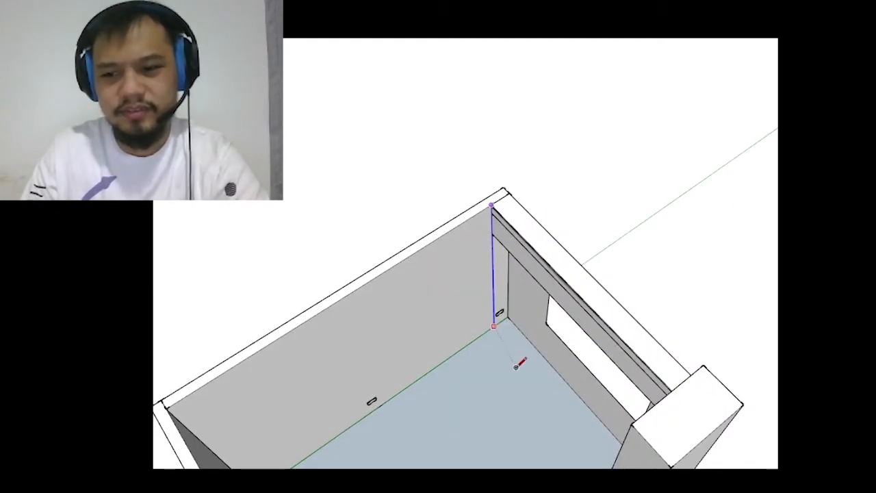
scroll(518, 364, "down", 2)
middle_click_drag(518, 365, 586, 273)
scroll(440, 287, "up", 2)
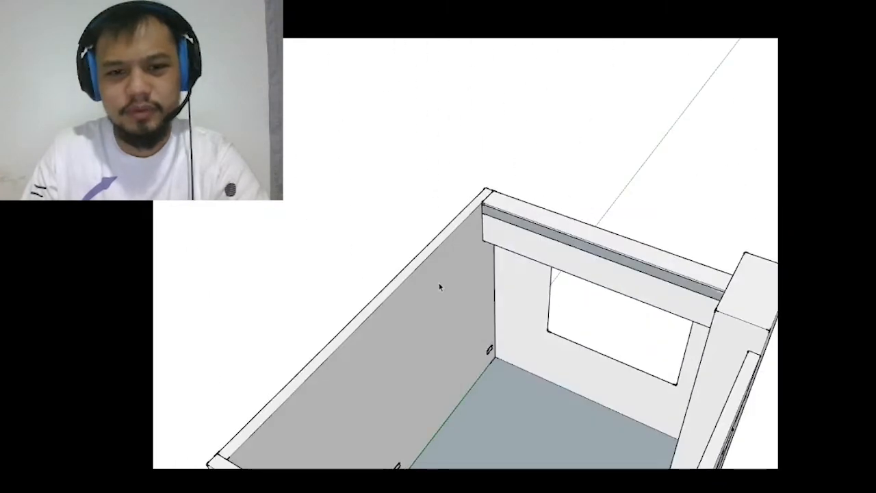
- Open the windowless side wall for editing and Push/Pull its top face to match the top of the opposite side wall
double_click(440, 287)
middle_click_drag(440, 286, 418, 276)
key("p")
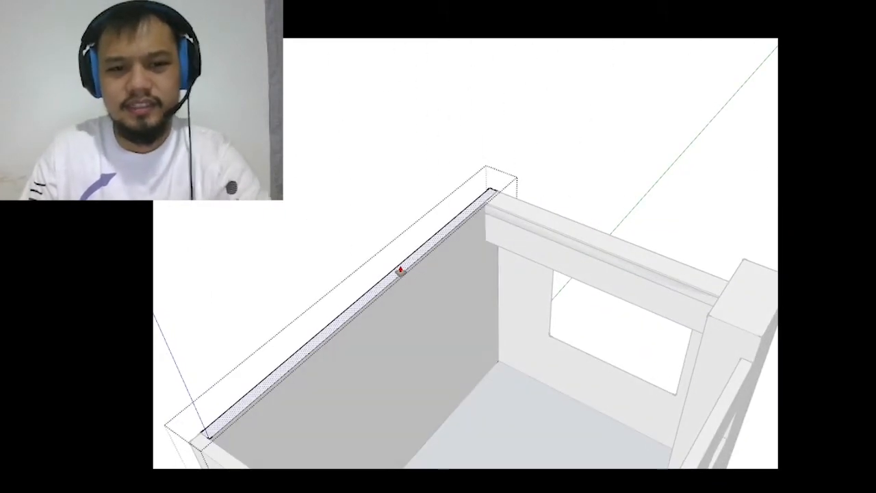
left_click(400, 272)
scroll(458, 219, "down", 3)
scroll(618, 313, "up", 2)
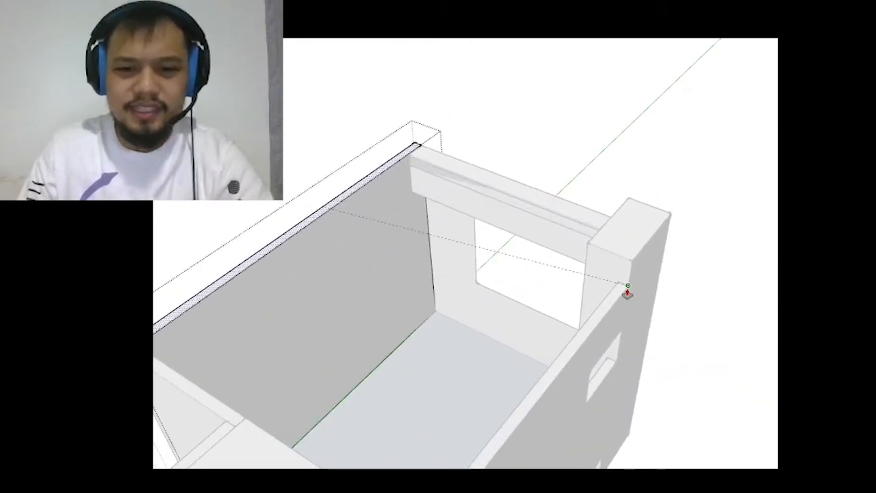
scroll(438, 169, "up", 3)
scroll(458, 111, "up", 3)
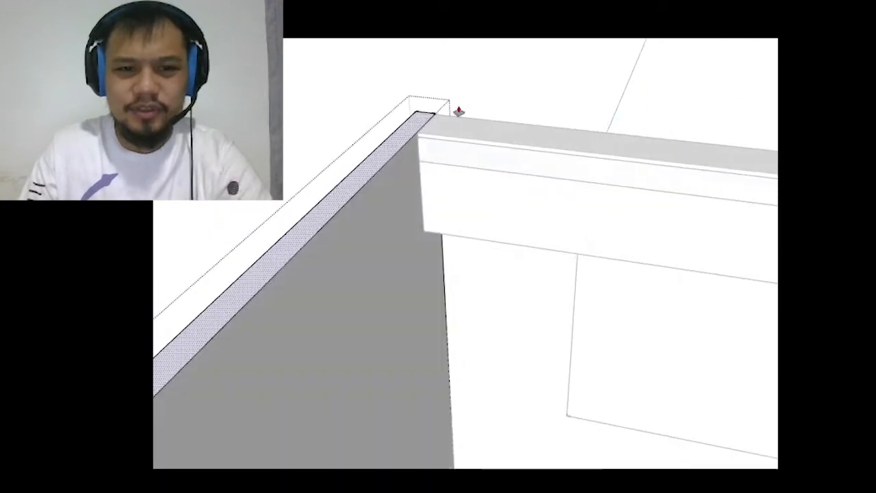
- Open the beam over the window for editing, Push/Pull its top face level with the windowless side wall's top, and close it
middle_click_drag(451, 163, 471, 128)
scroll(424, 108, "up", 2)
double_click(427, 105)
key("p")
left_click(434, 121)
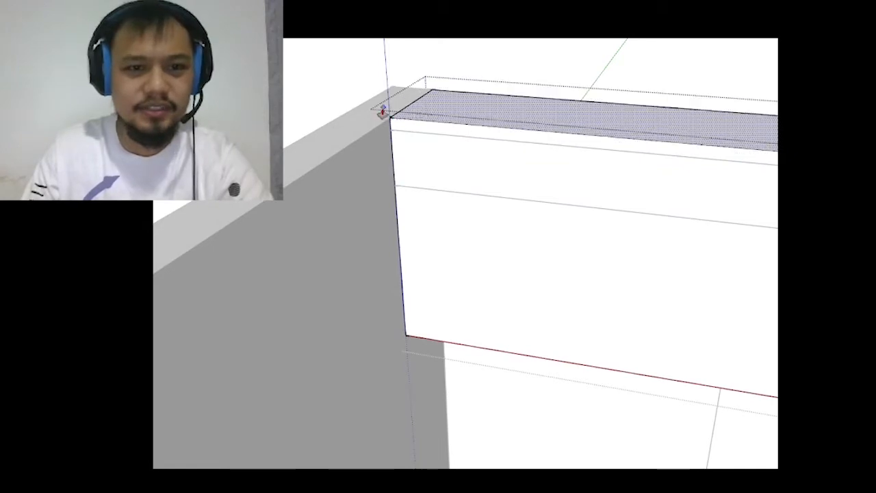
left_click(359, 133)
scroll(531, 158, "down", 2)
middle_click_drag(564, 169, 369, 245)
scroll(470, 201, "down", 4)
key("space")
left_click(552, 202)
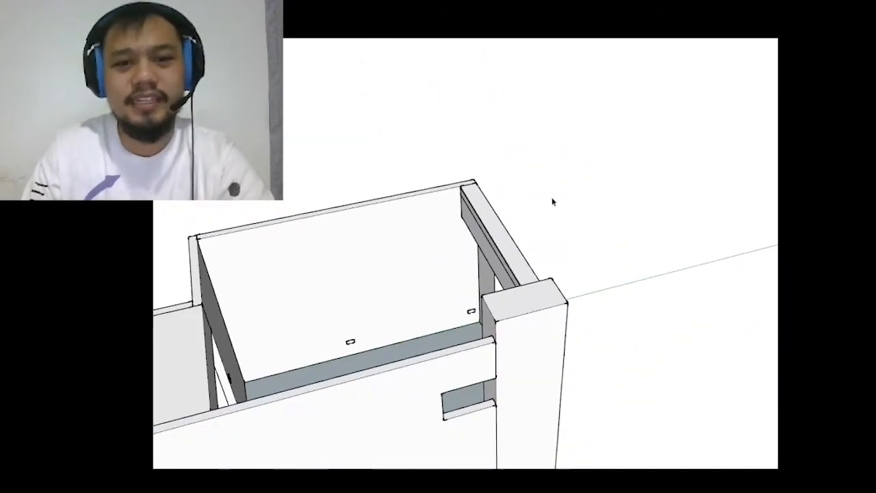
- Open the short wall between the windowless side wall and the ceiling slab and Push/Pull its top level with the side wall
middle_click_drag(608, 215, 452, 164)
scroll(469, 139, "up", 6)
double_click(463, 147)
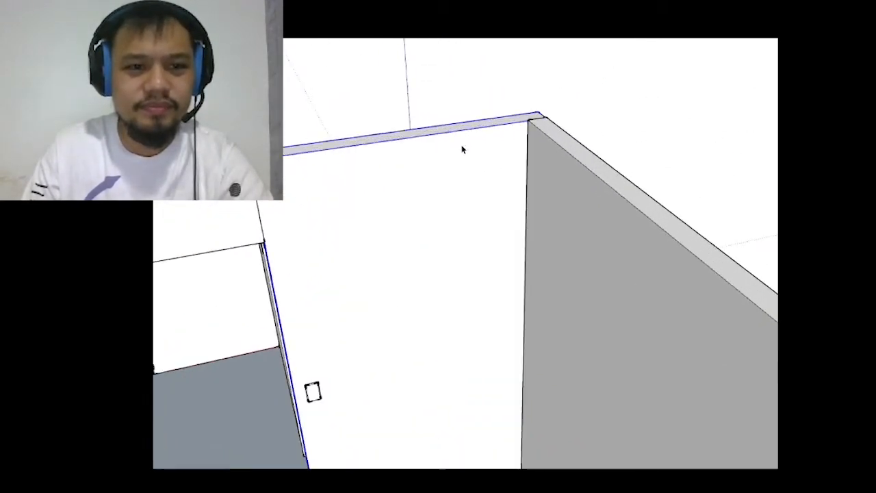
key("p")
middle_click_drag(483, 117, 607, 126)
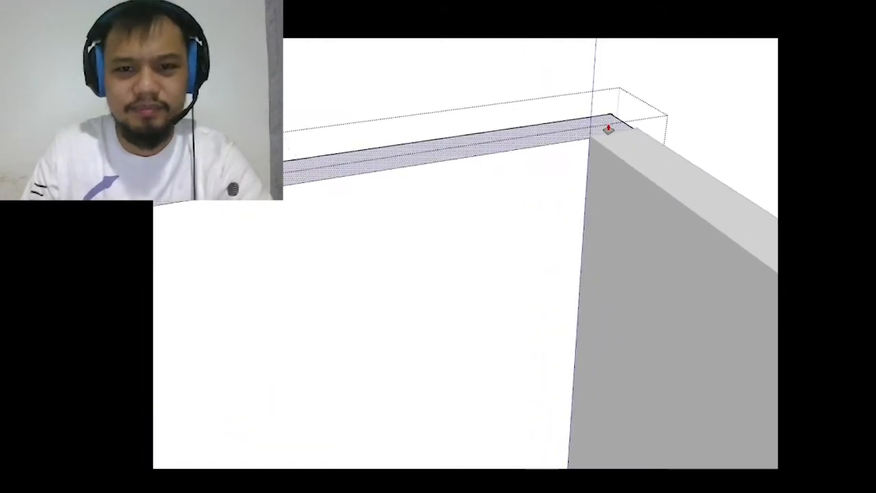
scroll(726, 137, "down", 3)
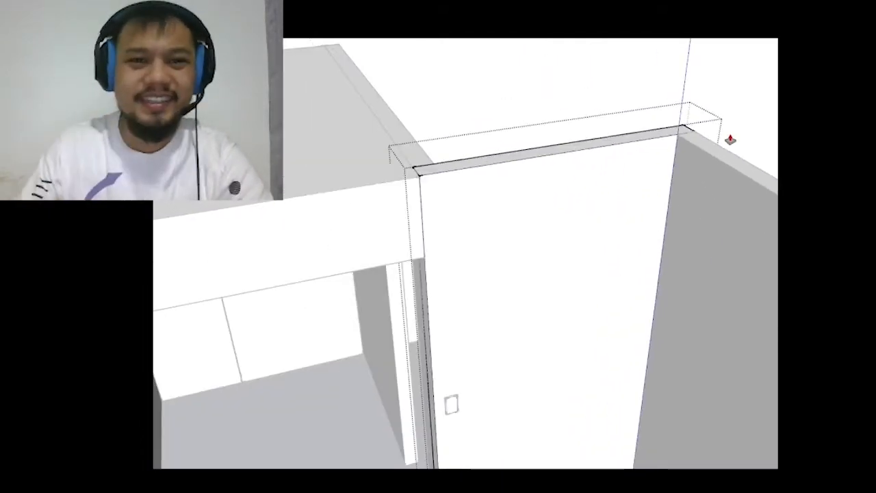
- Open the doorway wall along the ceiling slab's long edge and Push/Pull its top face to match the short wall's top
scroll(729, 140, "down", 3)
middle_click_drag(729, 140, 577, 162)
scroll(577, 162, "up", 3)
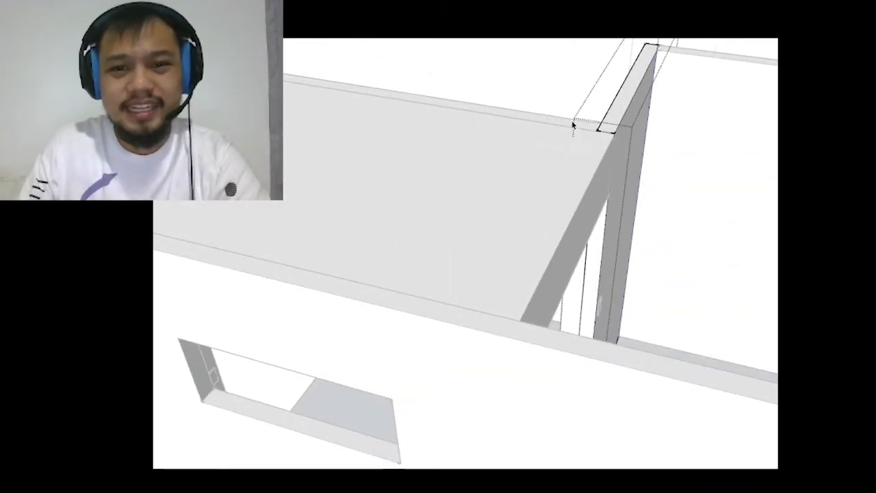
double_click(573, 124)
key("p")
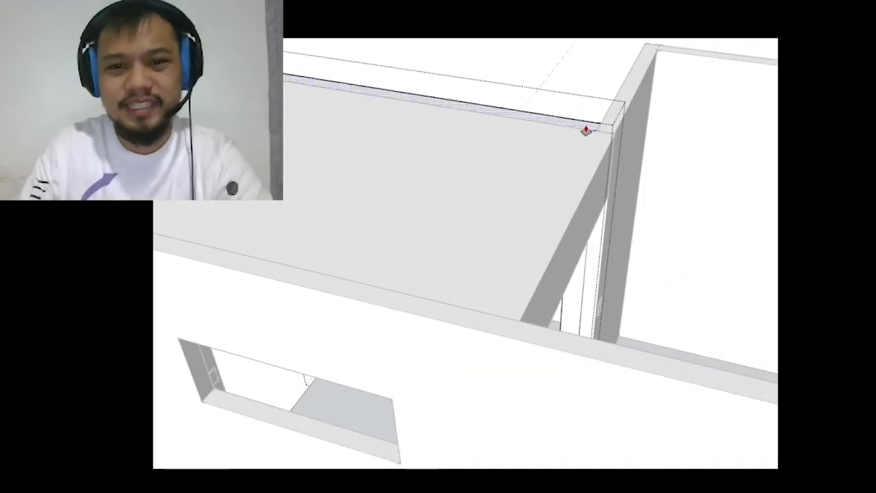
left_click(586, 128)
- Open the ceiling slab for editing and Push/Pull its top face level with the tops of the adjoining walls
mouse_move(556, 107)
middle_mouse_down()
mouse_move(678, 92)
mouse_move(756, 99)
middle_mouse_up()
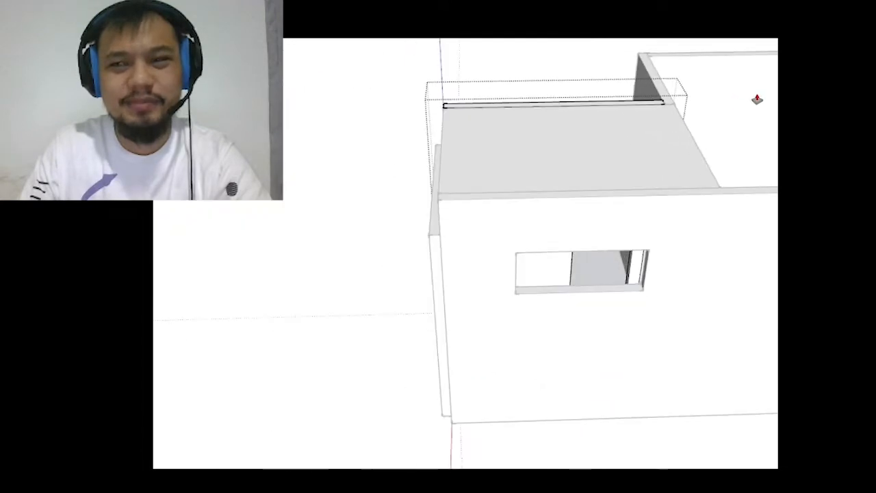
mouse_move(659, 114)
middle_mouse_down()
mouse_move(618, 82)
mouse_move(475, 136)
mouse_move(511, 144)
mouse_move(534, 133)
mouse_move(524, 133)
middle_mouse_up()
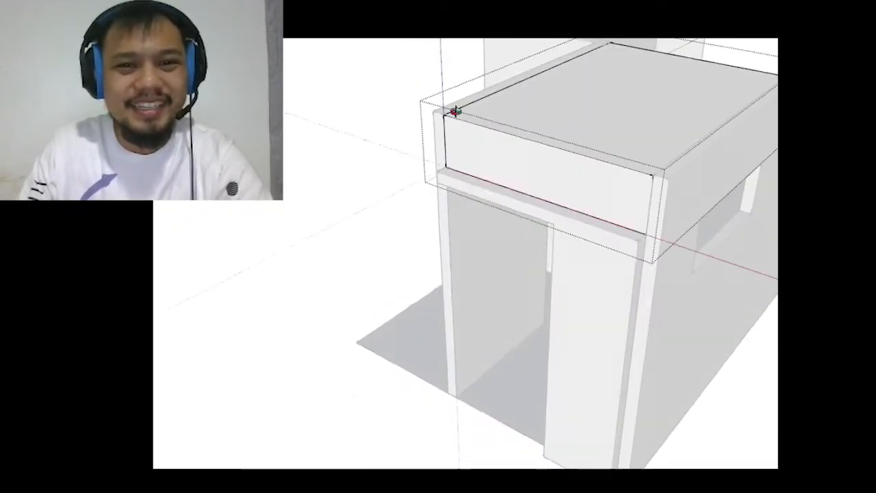
middle_click_drag(454, 112, 588, 97)
scroll(586, 101, "up", 1)
key("p")
scroll(520, 104, "up", 4)
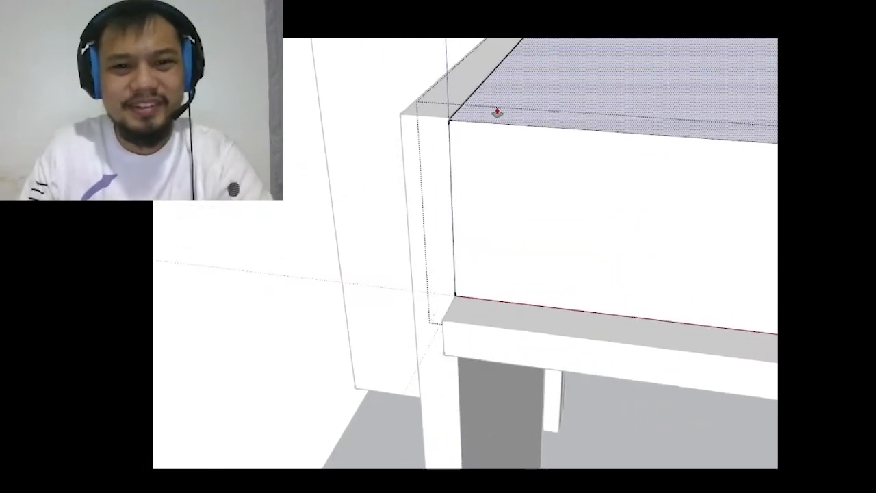
left_click(465, 120)
mouse_move(434, 114)
middle_mouse_down()
mouse_move(581, 124)
mouse_move(559, 191)
mouse_move(508, 102)
middle_mouse_up()
scroll(508, 102, "down", 4)
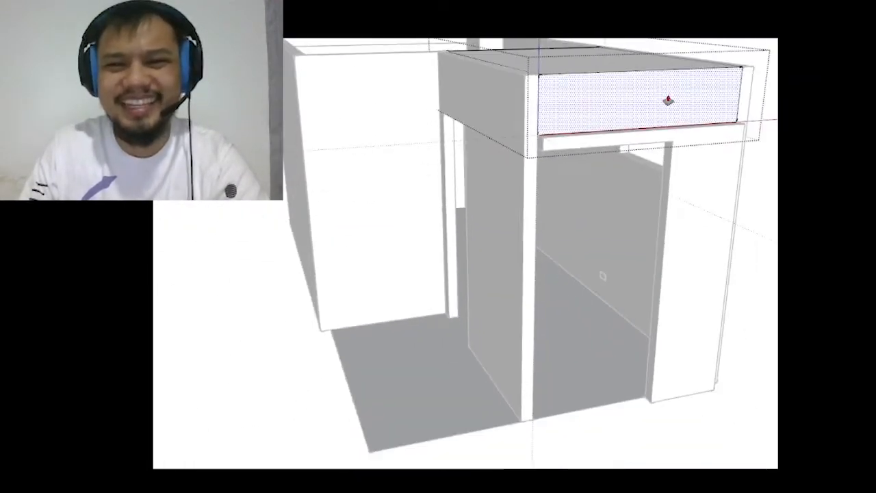
- Push/Pull the ceiling slab's front face and the windowed side wall's front end face flush with the front wall
scroll(667, 100, "up", 3)
left_click(736, 125)
left_click(739, 152)
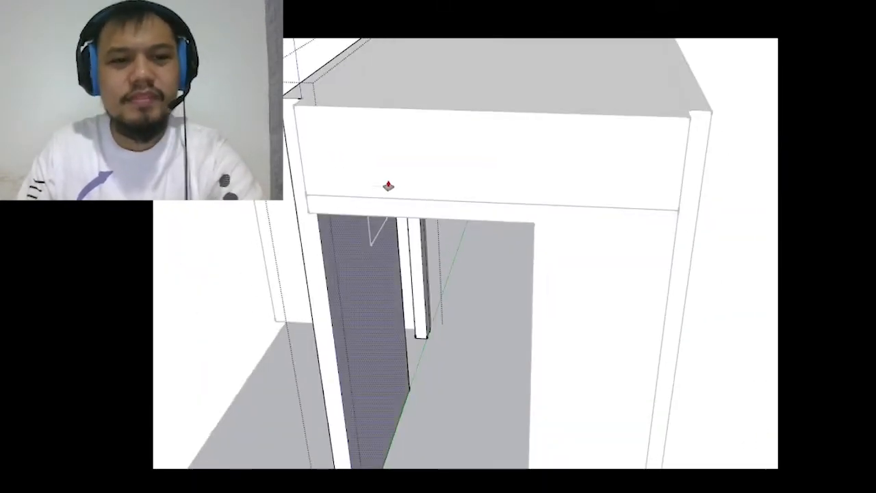
mouse_move(388, 185)
middle_mouse_down()
mouse_move(308, 194)
mouse_move(467, 132)
mouse_move(446, 196)
mouse_move(413, 220)
mouse_move(769, 171)
mouse_move(344, 204)
mouse_move(560, 193)
mouse_move(518, 251)
mouse_move(513, 230)
mouse_move(497, 238)
middle_mouse_up()
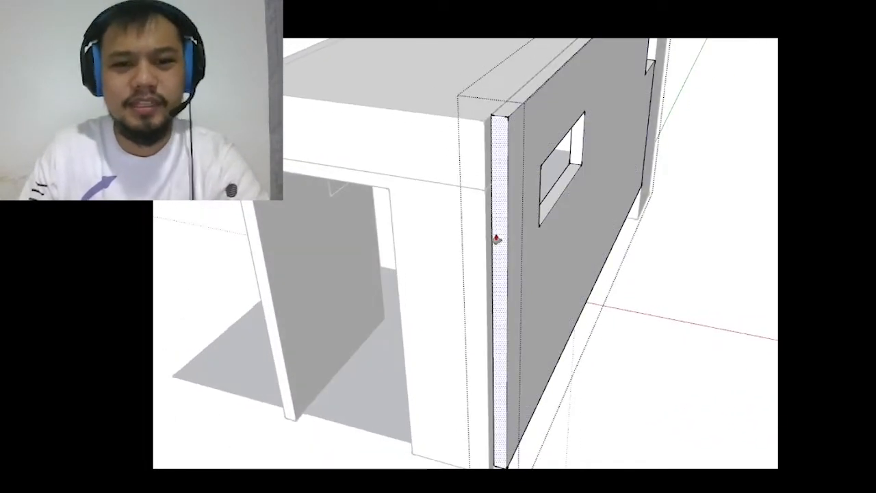
left_click_drag(497, 239, 401, 221)
- Move the thin strip along the beam over the window out of the room to the separate flat ceiling piece
mouse_move(401, 221)
middle_mouse_down()
mouse_move(596, 250)
mouse_move(381, 215)
mouse_move(475, 115)
middle_mouse_up()
scroll(475, 115, "up", 5)
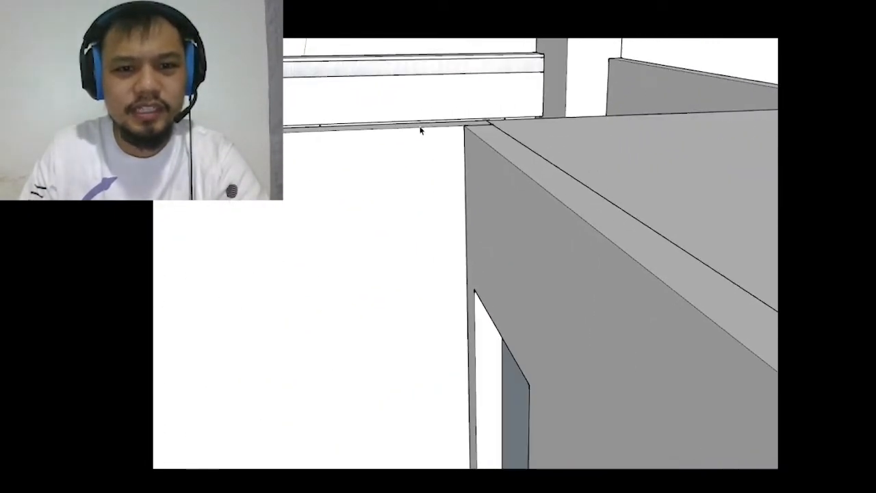
mouse_move(420, 131)
middle_mouse_down()
mouse_move(624, 94)
mouse_move(741, 109)
mouse_move(561, 133)
mouse_move(665, 199)
mouse_move(254, 231)
middle_mouse_up()
scroll(254, 231, "up", 8)
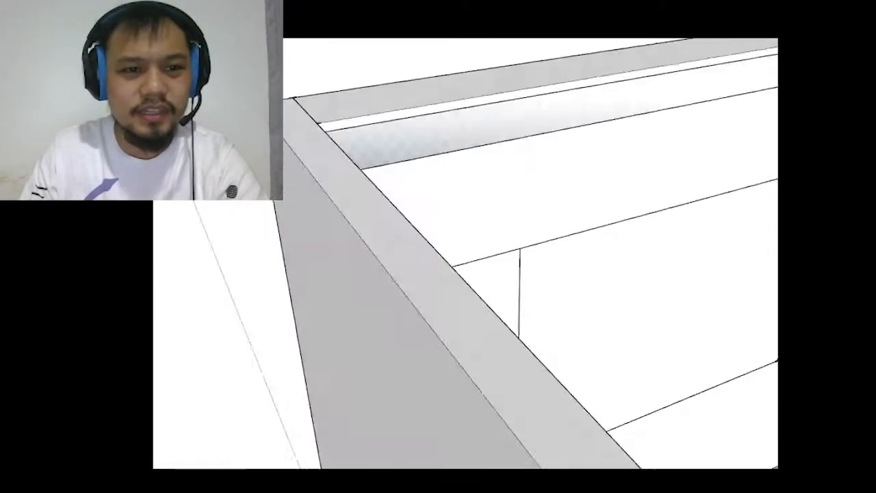
scroll(369, 143, "up", 3)
mouse_move(400, 147)
middle_mouse_down()
mouse_move(288, 131)
mouse_move(347, 135)
middle_mouse_up()
scroll(370, 100, "up", 3)
mouse_move(368, 78)
middle_mouse_down()
mouse_move(397, 55)
mouse_move(301, 164)
mouse_move(343, 171)
middle_mouse_up()
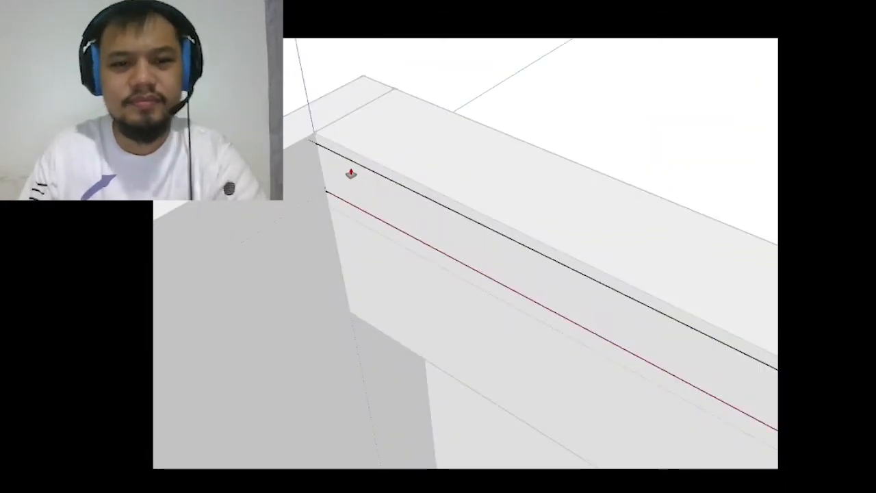
scroll(350, 173, "down", 5)
scroll(493, 258, "up", 3)
scroll(506, 209, "down", 10)
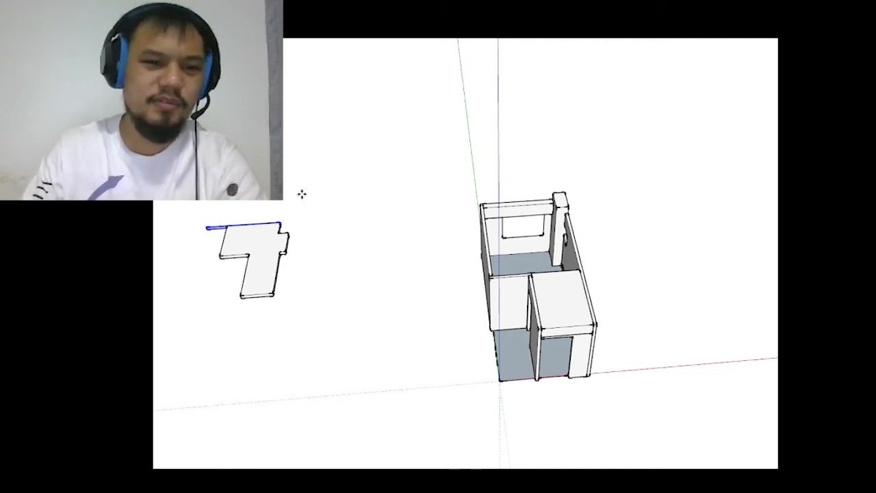
- Open the flat floor for editing and Push/Pull its underside downward to give it thickness
mouse_move(301, 194)
middle_mouse_down()
mouse_move(344, 178)
mouse_move(548, 203)
middle_mouse_up()
scroll(372, 187, "up", 5)
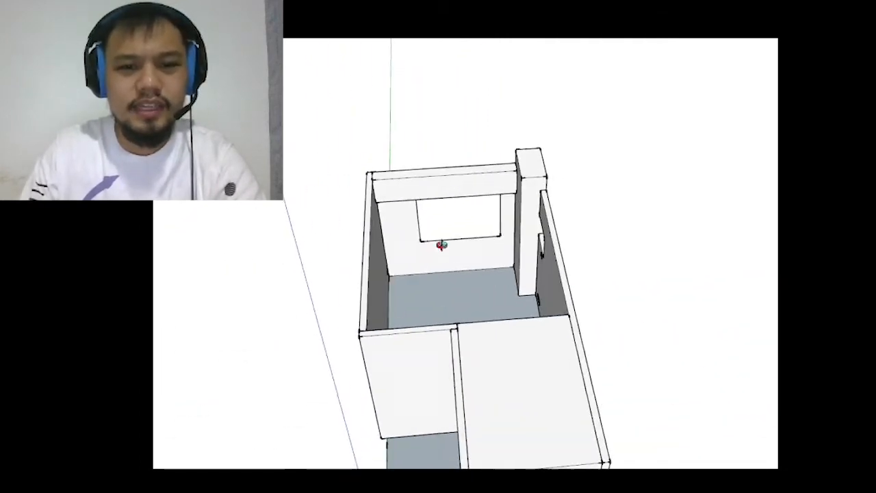
middle_click_drag(441, 245, 698, 379)
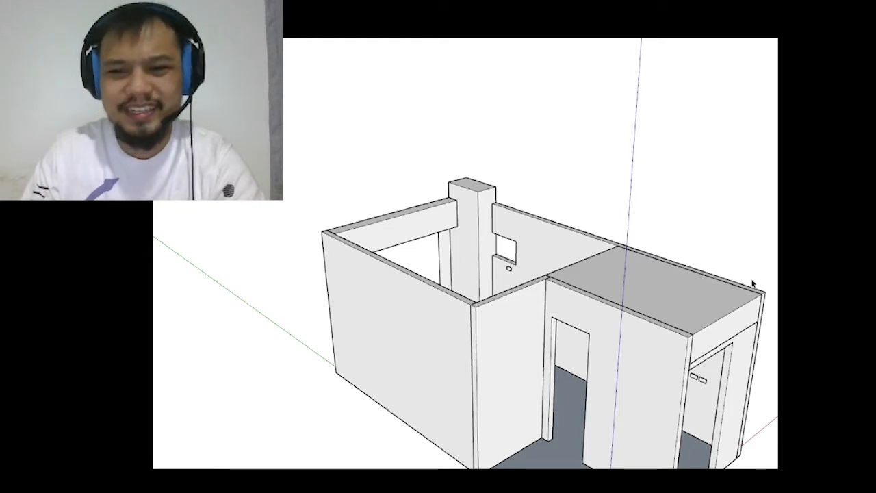
mouse_move(753, 282)
middle_mouse_down()
mouse_move(637, 285)
mouse_move(595, 196)
middle_mouse_up()
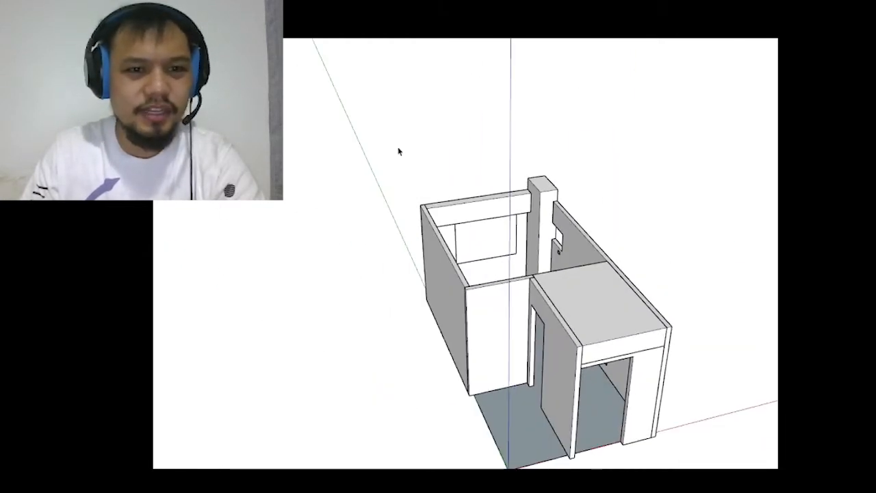
scroll(394, 137, "down", 2)
mouse_move(390, 124)
middle_mouse_down()
mouse_move(512, 232)
mouse_move(458, 299)
mouse_move(494, 345)
mouse_move(463, 212)
mouse_move(494, 248)
middle_mouse_up()
key("p")
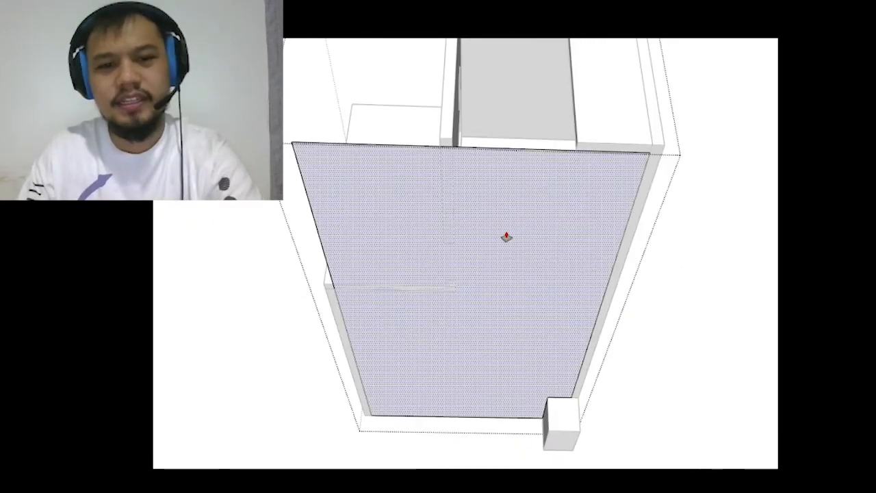
left_click(507, 237)
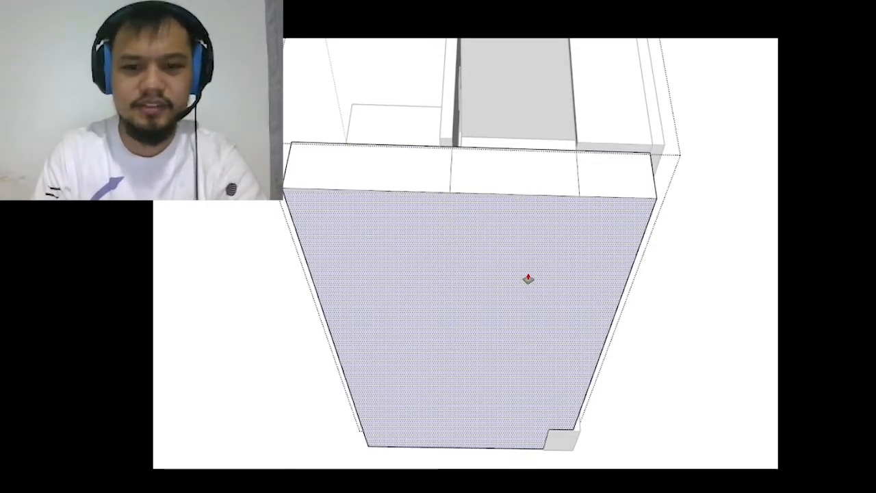
left_click(528, 278)
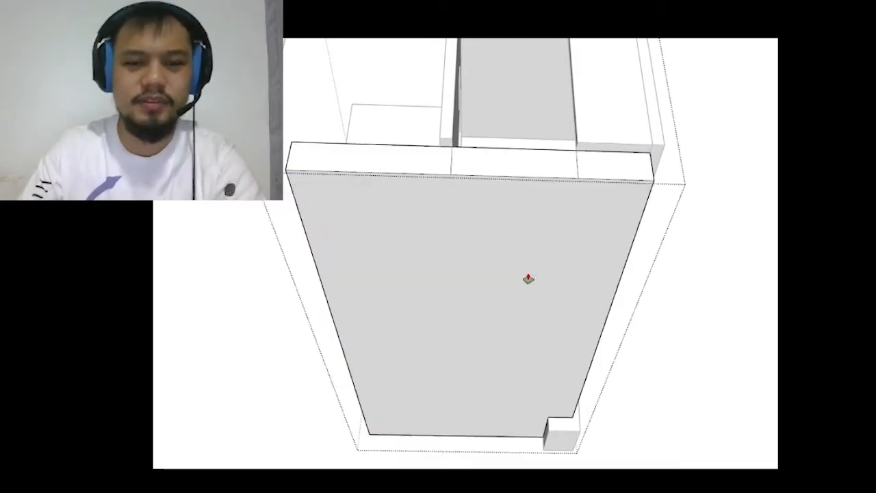
- Erase the vertical dividing lines on the floor slab's front face
middle_click_drag(526, 164, 536, 283)
key("e")
scroll(549, 238, "up", 4)
scroll(619, 364, "down", 2)
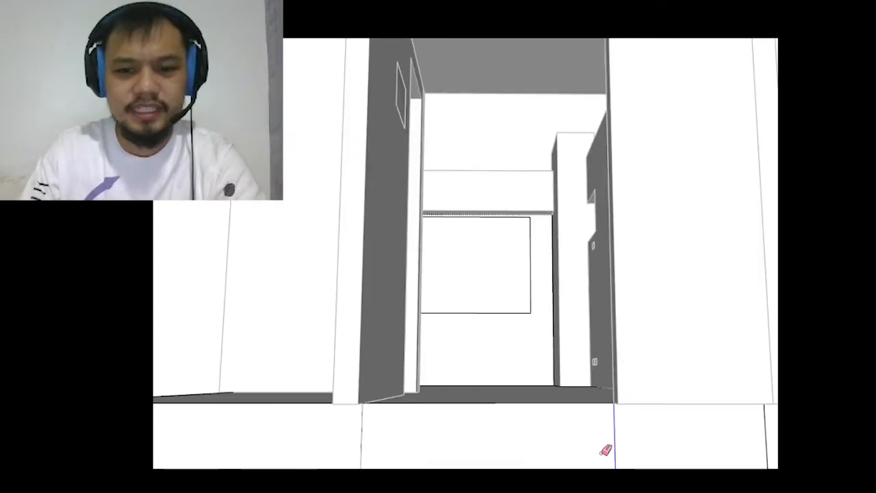
scroll(392, 435, "down", 4)
middle_click_drag(431, 348, 646, 297)
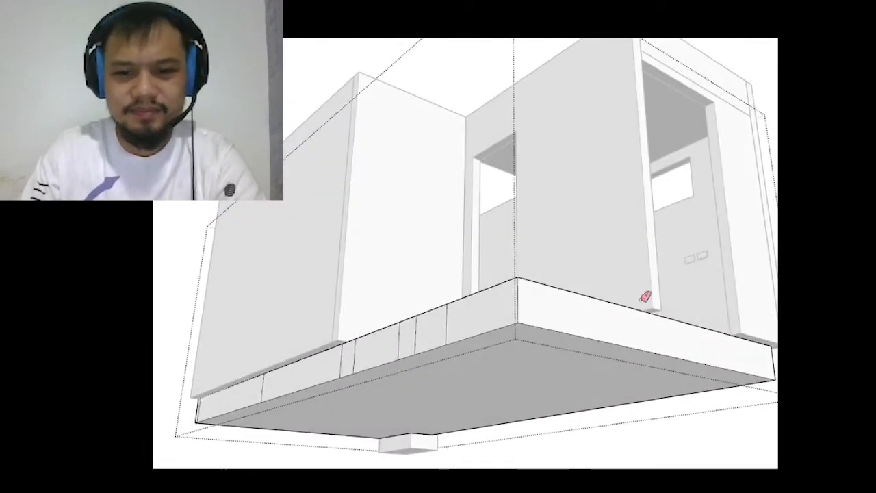
- Erase the vertical dividing lines on the floor slab's side face beneath the windowless side wall
scroll(645, 297, "up", 3)
mouse_move(592, 345)
middle_mouse_down()
mouse_move(555, 326)
mouse_move(673, 307)
mouse_move(575, 385)
mouse_move(618, 346)
mouse_move(636, 465)
middle_mouse_up()
scroll(557, 330, "down", 3)
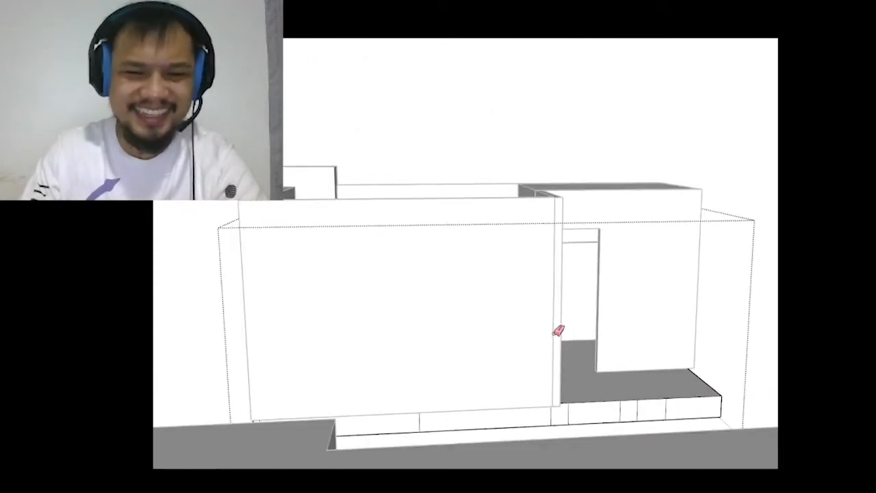
scroll(640, 397, "up", 3)
mouse_move(639, 397)
middle_mouse_down()
mouse_move(445, 353)
mouse_move(352, 356)
mouse_move(294, 278)
mouse_move(434, 211)
mouse_move(290, 293)
middle_mouse_up()
scroll(290, 293, "up", 3)
scroll(185, 309, "up", 3)
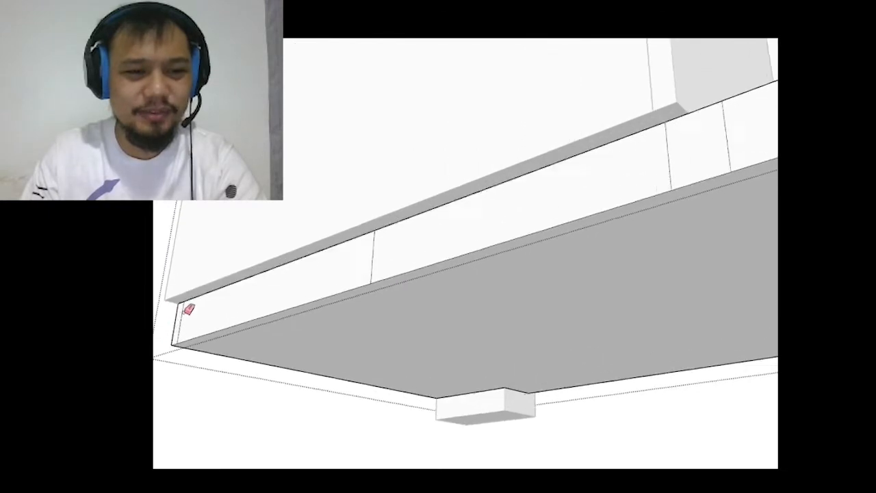
scroll(185, 313, "up", 1)
scroll(185, 313, "down", 2)
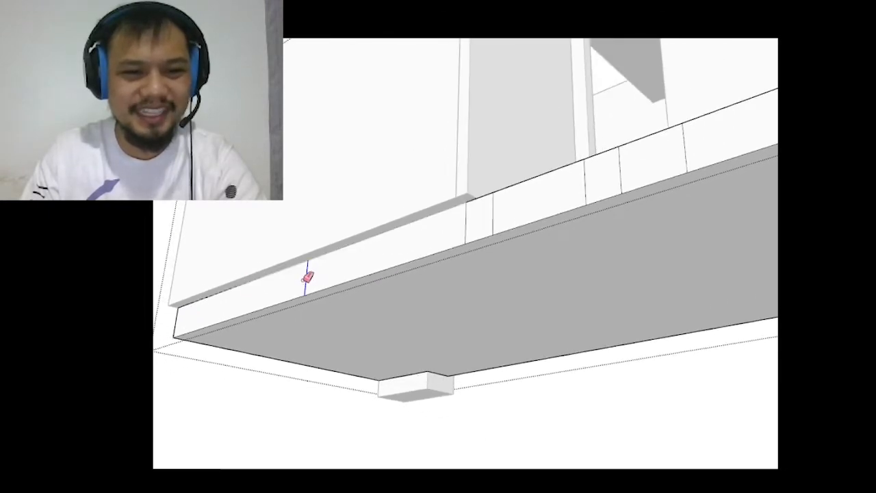
scroll(308, 277, "down", 2)
middle_click_drag(262, 274, 456, 283)
scroll(569, 282, "up", 2)
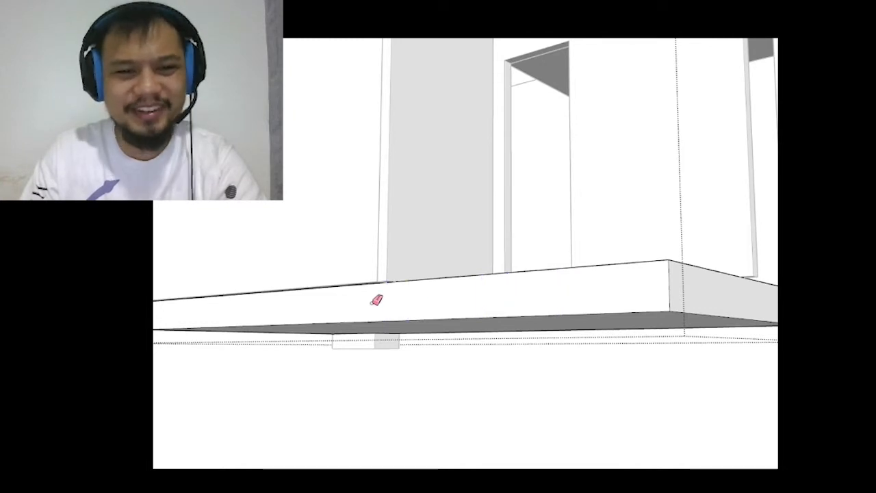
- Push/Pull the floor slab's side and front faces flush with the outer faces of the windowless side wall and front wall
mouse_move(376, 300)
middle_mouse_down()
mouse_move(247, 184)
mouse_move(294, 219)
mouse_move(375, 238)
middle_mouse_up()
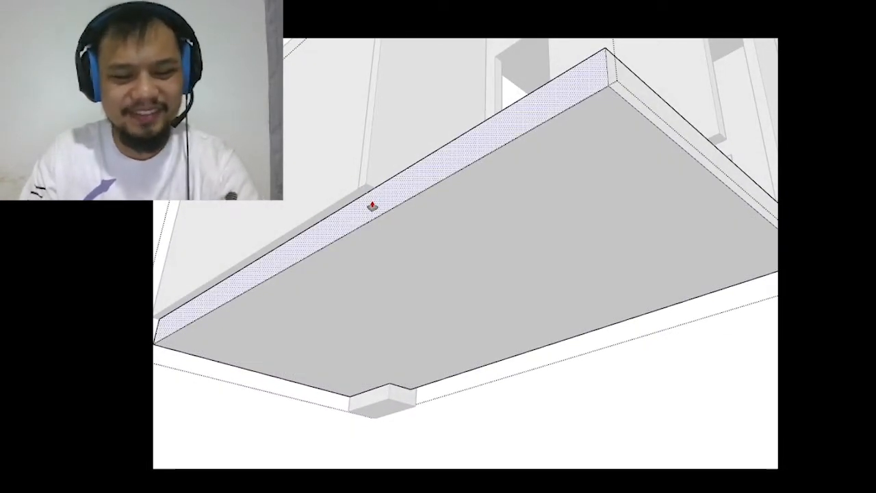
mouse_move(372, 206)
middle_mouse_down()
mouse_move(393, 198)
mouse_move(319, 362)
mouse_move(308, 356)
middle_mouse_up()
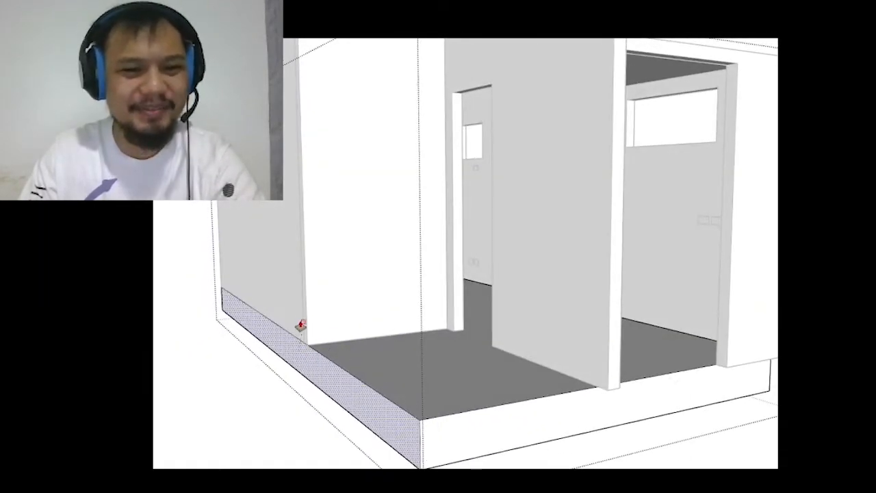
scroll(290, 309, "down", 3)
scroll(692, 368, "up", 5)
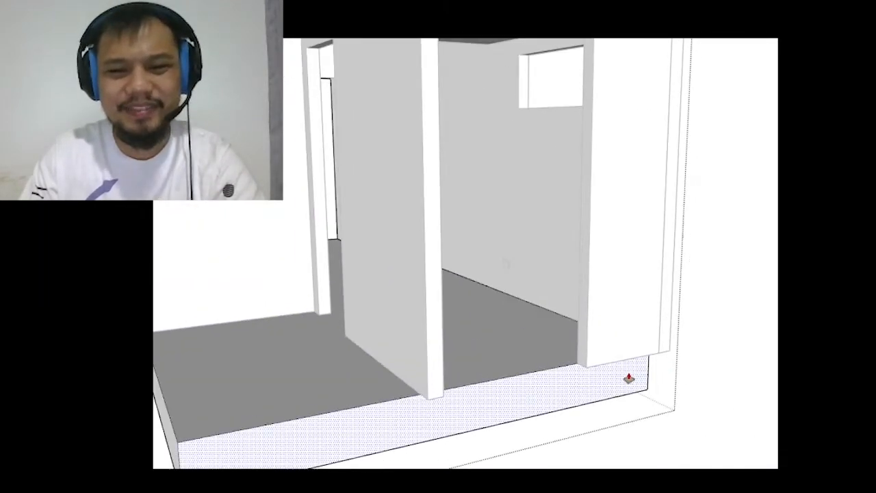
mouse_move(628, 377)
middle_mouse_down()
mouse_move(637, 353)
mouse_move(291, 274)
mouse_move(385, 166)
middle_mouse_up()
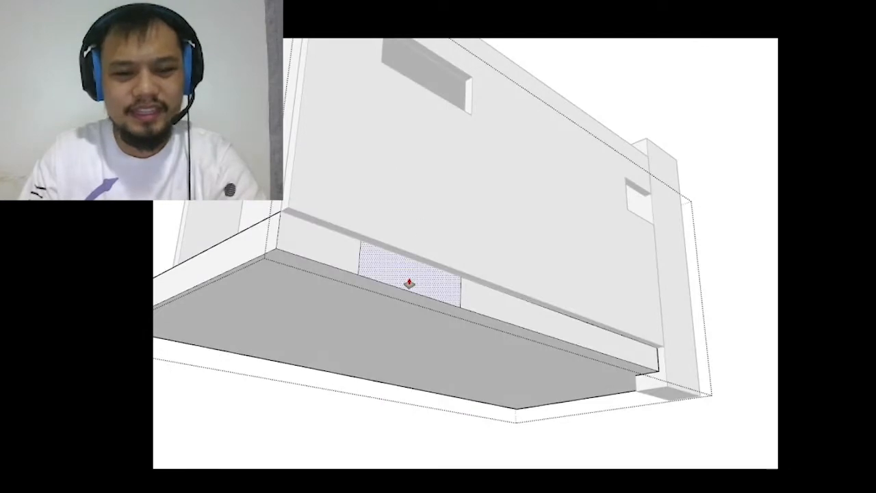
- Erase the vertical dividing lines on the floor slab's side face beneath the windowed side wall
key("e")
scroll(404, 274, "up", 2)
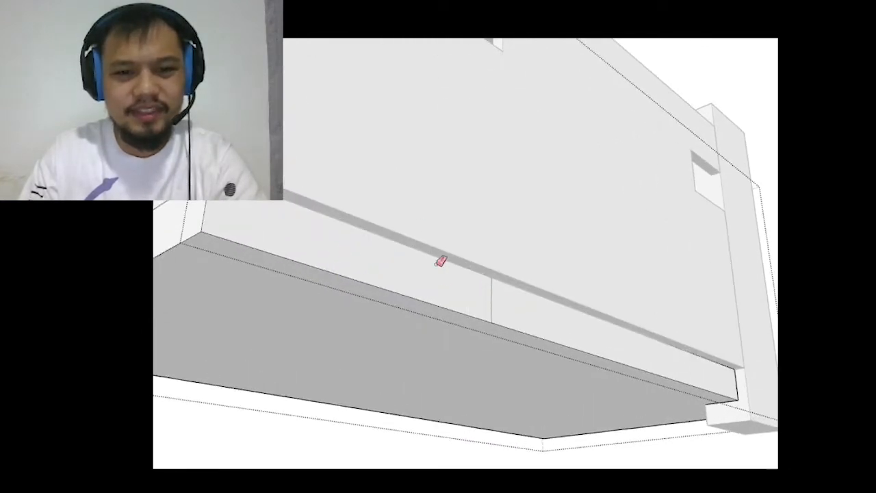
mouse_move(335, 217)
middle_mouse_down()
mouse_move(365, 244)
mouse_move(483, 299)
middle_mouse_up()
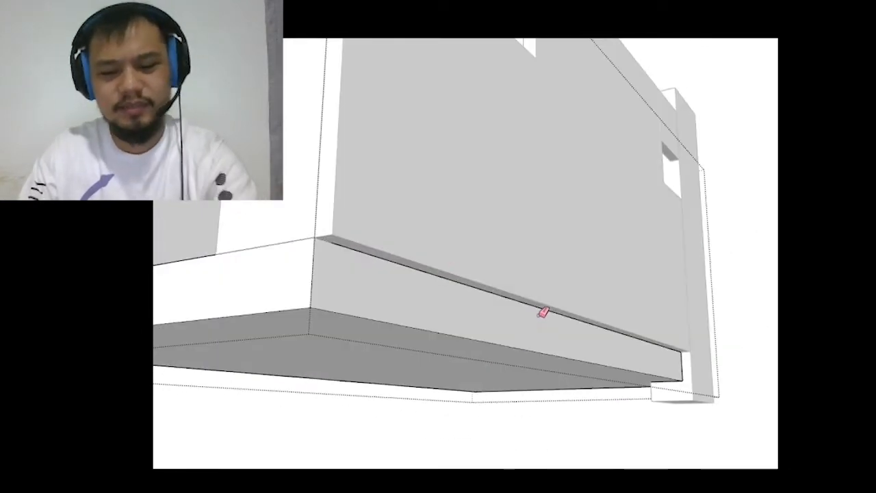
- Move the front ceiling slab sideways off the room so it sits beside the other separated ceiling piece
left_click(543, 312)
mouse_move(532, 318)
middle_mouse_down()
mouse_move(561, 289)
mouse_move(524, 256)
mouse_move(461, 285)
mouse_move(555, 322)
mouse_move(652, 391)
middle_mouse_up()
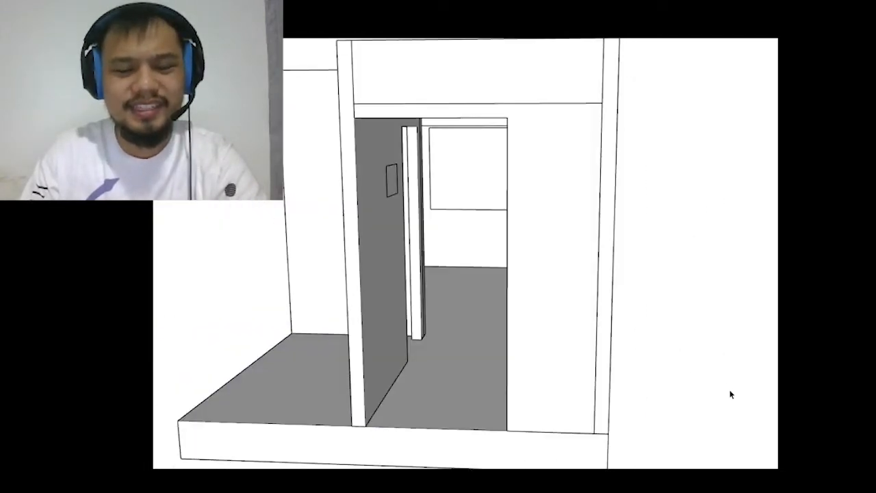
scroll(628, 256, "down", 5)
mouse_move(628, 256)
middle_mouse_down()
mouse_move(598, 346)
mouse_move(522, 300)
mouse_move(542, 264)
middle_mouse_up()
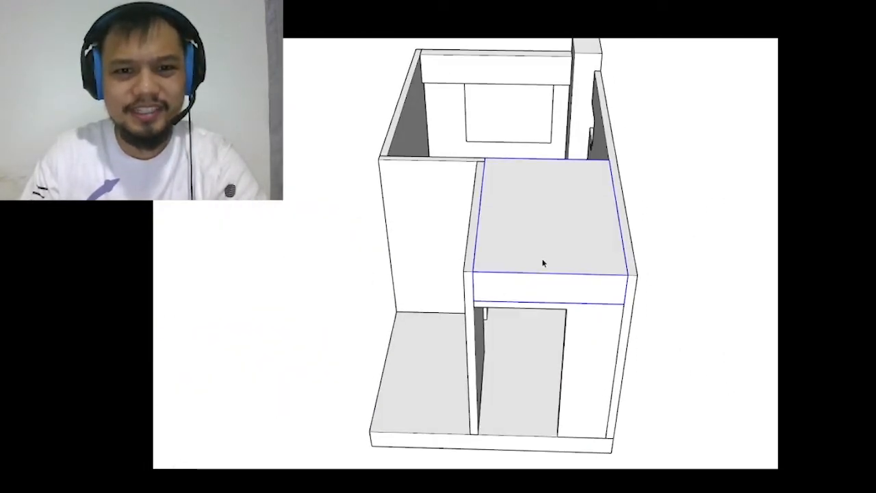
scroll(598, 190, "down", 5)
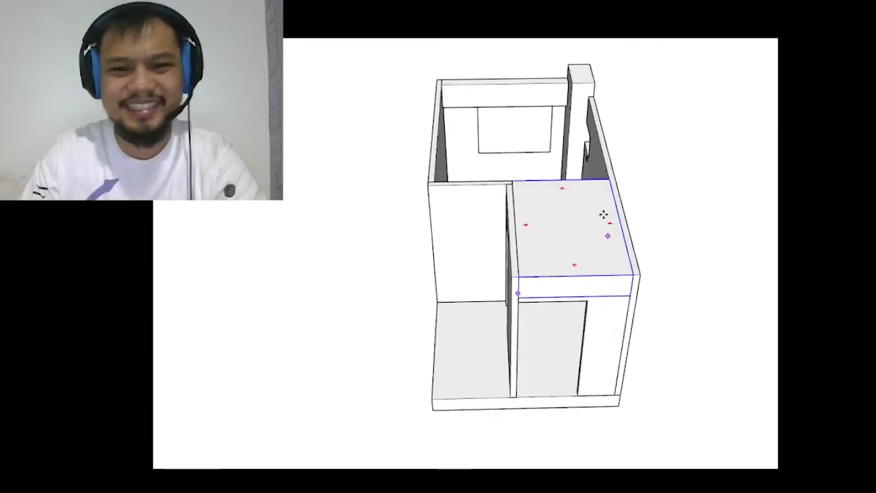
left_click_drag(605, 358, 549, 357)
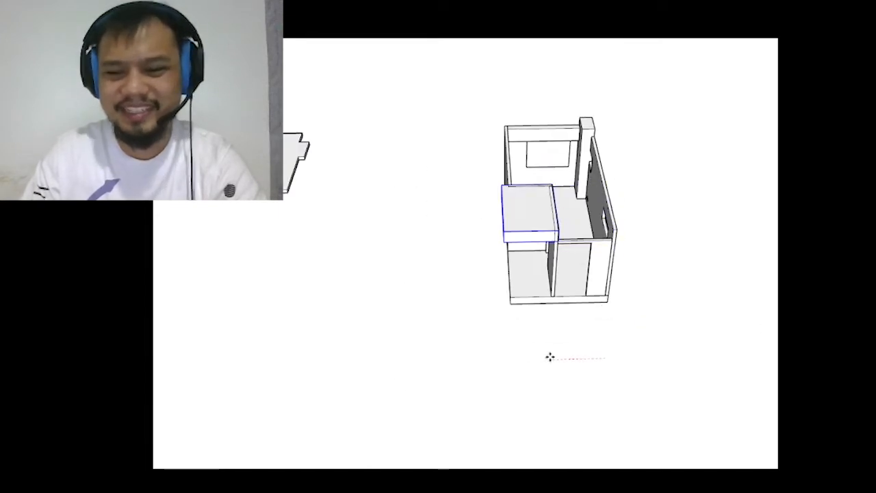
key("Return")
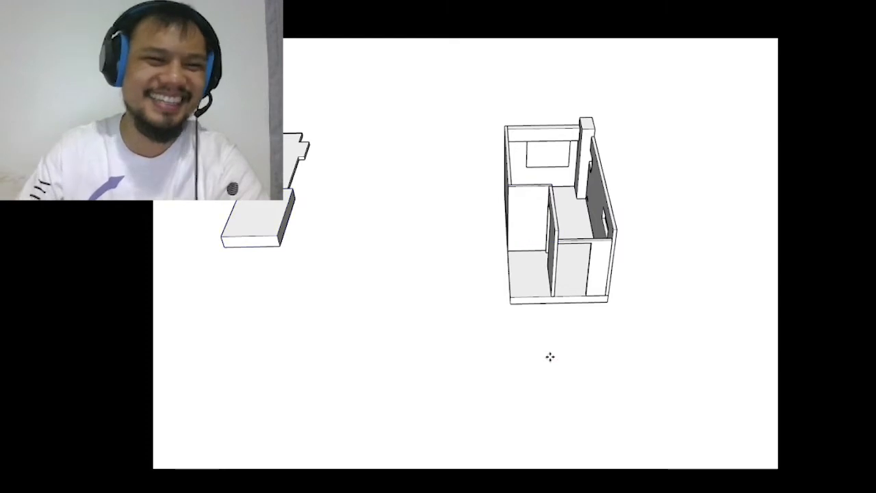
mouse_move(622, 246)
middle_mouse_down()
mouse_move(385, 172)
mouse_move(187, 290)
mouse_move(710, 323)
middle_mouse_up()
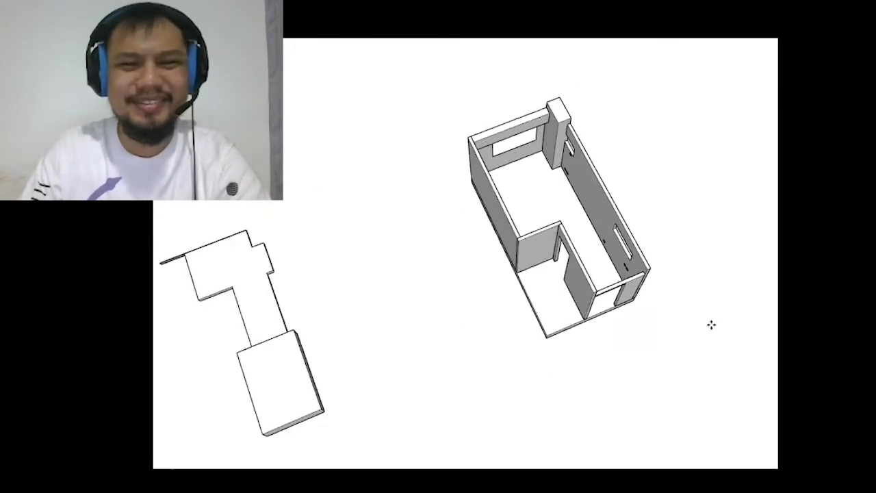
- Open the floor slab and rear window wall group for editing and select its shared outer face
scroll(341, 276, "up", 3)
mouse_move(341, 276)
middle_mouse_down()
mouse_move(242, 276)
mouse_move(358, 258)
mouse_move(299, 144)
mouse_move(303, 89)
mouse_move(325, 136)
mouse_move(346, 111)
mouse_move(440, 251)
mouse_move(651, 203)
mouse_move(618, 333)
mouse_move(563, 180)
middle_mouse_up()
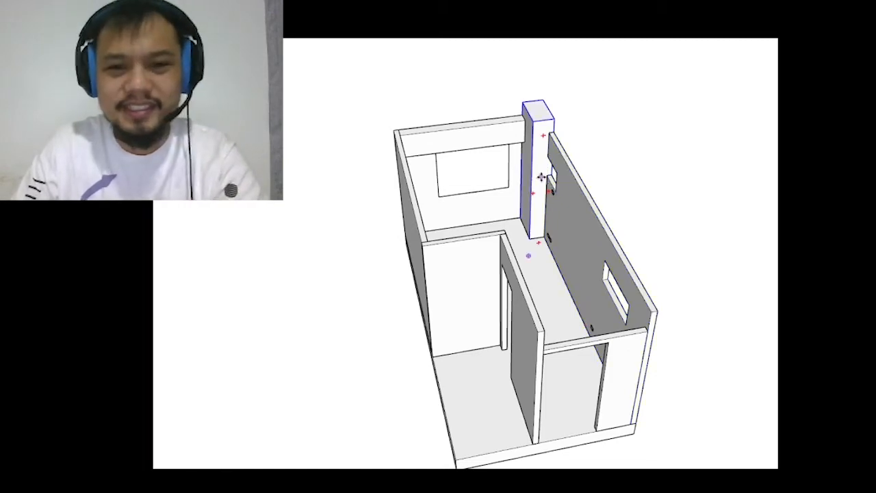
scroll(540, 177, "down", 3)
scroll(615, 180, "up", 3)
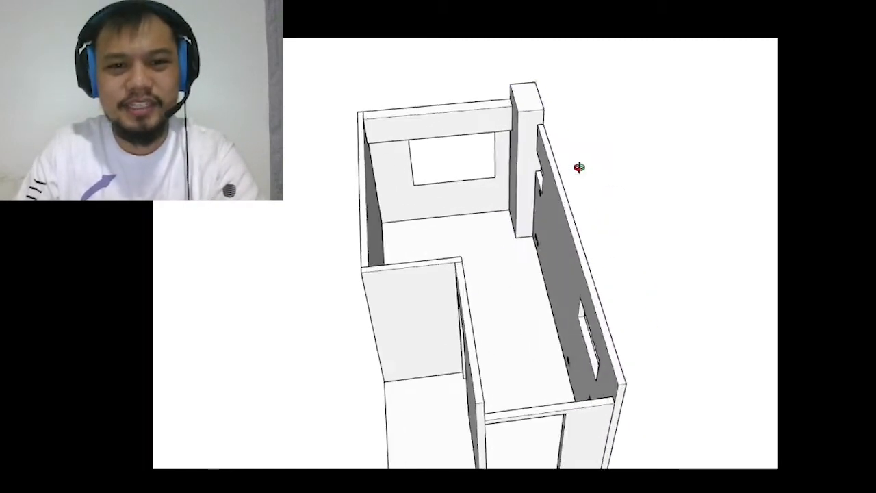
middle_click_drag(579, 169, 495, 145)
mouse_move(375, 143)
middle_mouse_down()
mouse_move(448, 262)
mouse_move(578, 242)
mouse_move(622, 280)
mouse_move(438, 266)
mouse_move(600, 324)
middle_mouse_up()
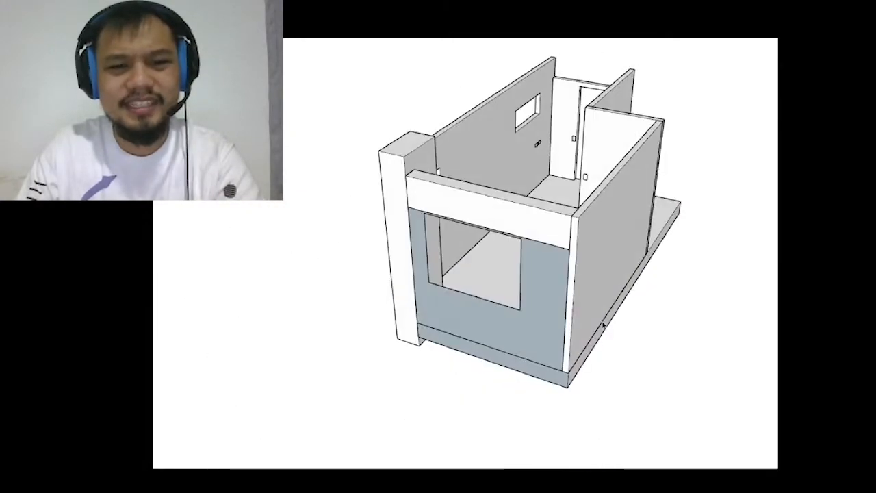
scroll(580, 326, "up", 3)
double_click(494, 362)
mouse_move(499, 362)
middle_mouse_down()
mouse_move(506, 188)
mouse_move(496, 170)
mouse_move(506, 148)
middle_mouse_up()
left_click(508, 165)
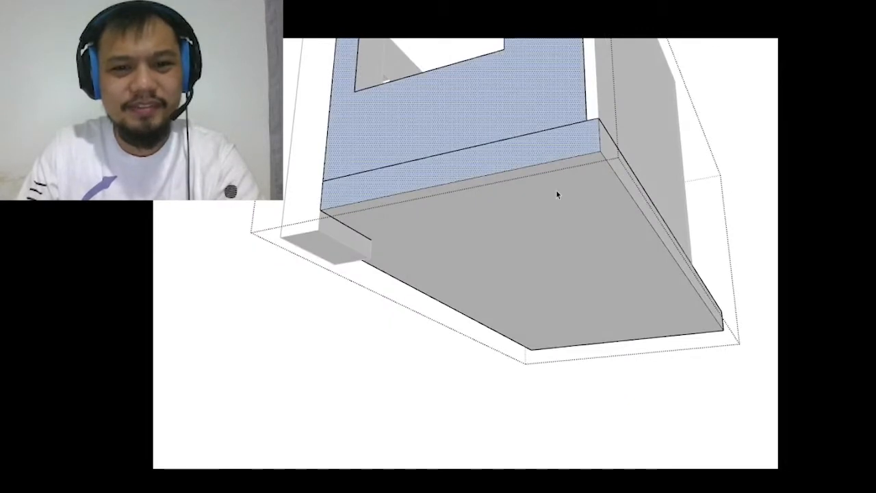
key("b")
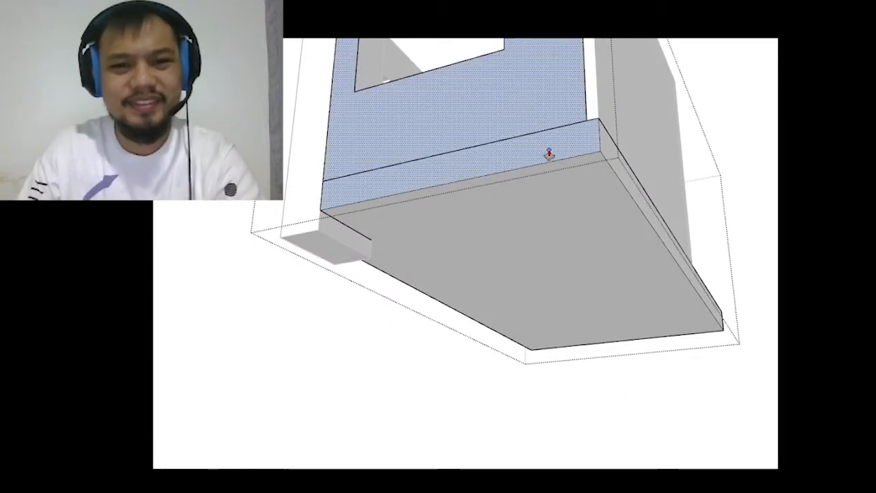
scroll(303, 189, "up", 1)
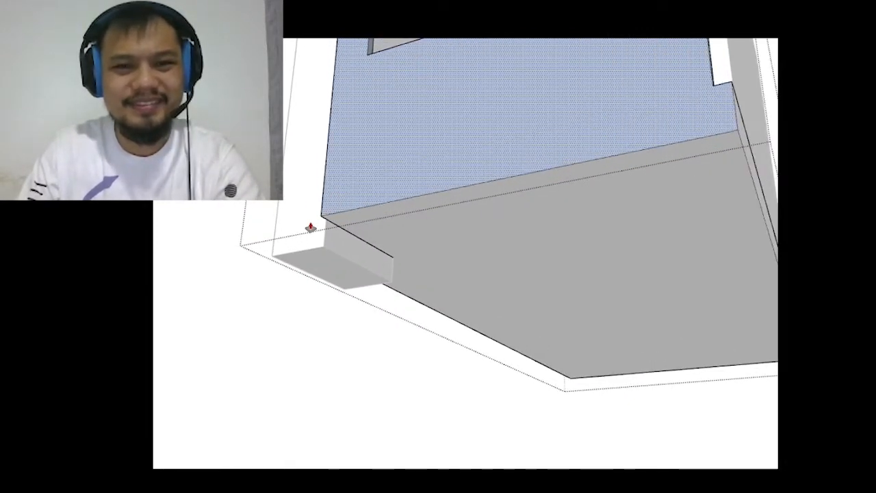
mouse_move(308, 229)
middle_mouse_down()
mouse_move(406, 198)
mouse_move(381, 392)
middle_mouse_up()
scroll(381, 301, "down", 2)
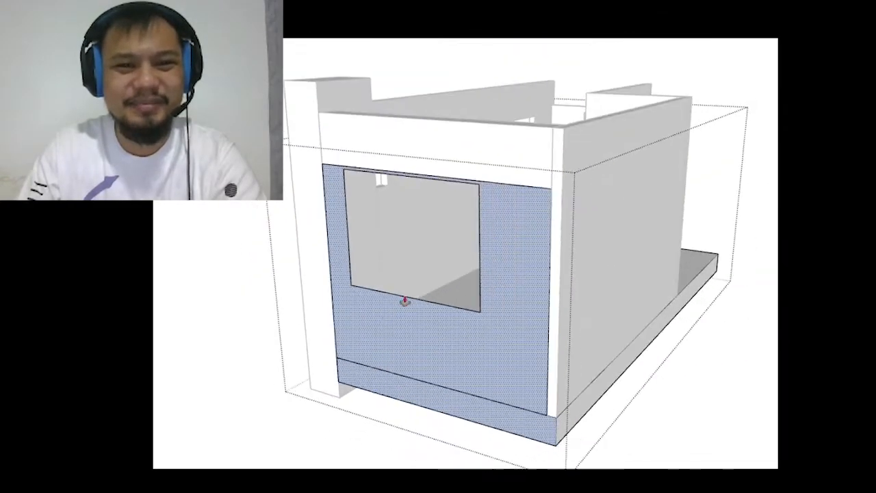
middle_click_drag(405, 301, 416, 444)
key("space")
- Draw a line along the joint between the rear window wall and the floor slab edge to split the face
left_click(504, 344)
scroll(377, 424, "up", 3)
mouse_move(376, 424)
middle_mouse_down()
mouse_move(549, 407)
mouse_move(651, 417)
mouse_move(405, 410)
mouse_move(329, 465)
mouse_move(503, 415)
mouse_move(405, 383)
mouse_move(579, 349)
middle_mouse_up()
scroll(507, 186, "up", 2)
scroll(575, 219, "up", 2)
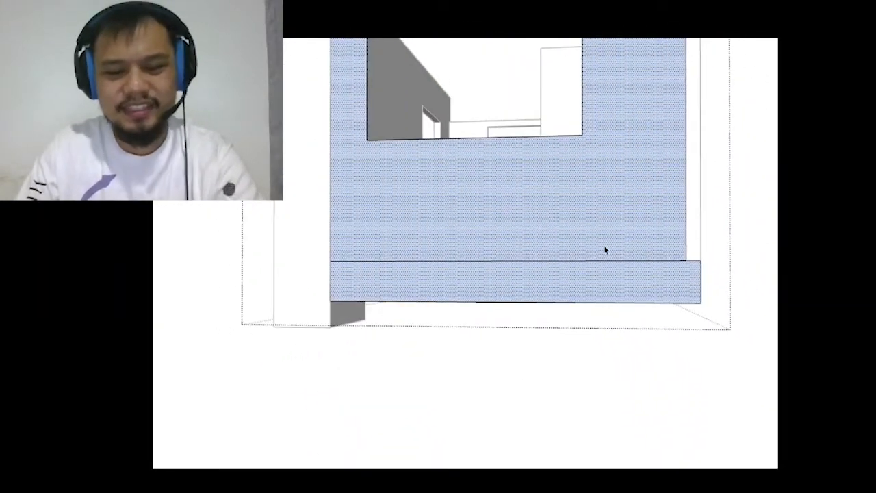
scroll(348, 250, "up", 2)
middle_click_drag(349, 250, 333, 194)
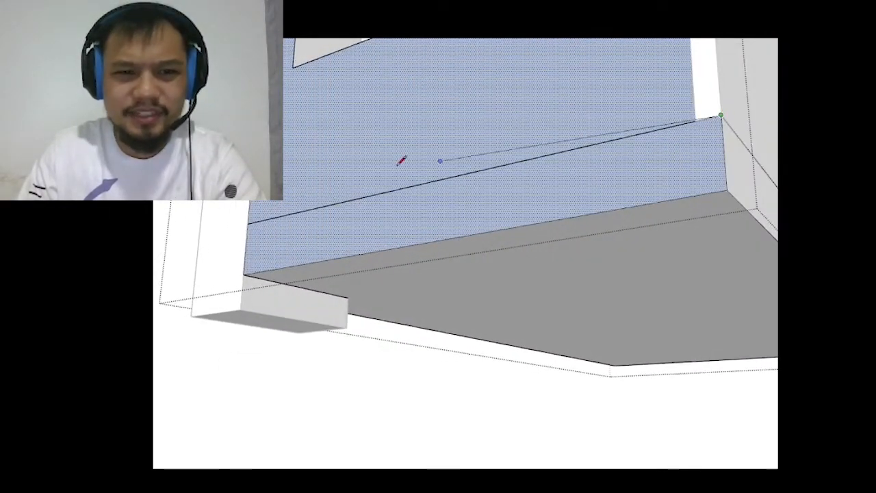
left_click(247, 219)
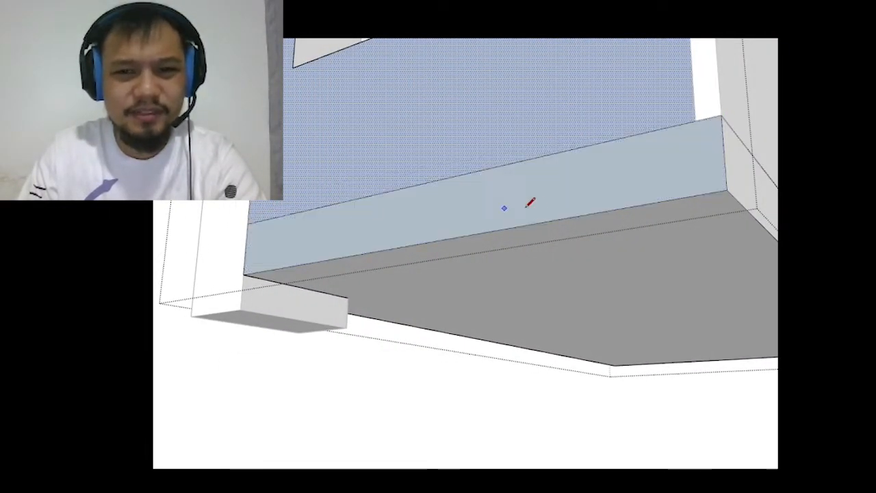
- Select the separated window wall face and move a copy of it outward, clear of the room
middle_click_drag(531, 203, 552, 225)
key("space")
left_click(552, 224)
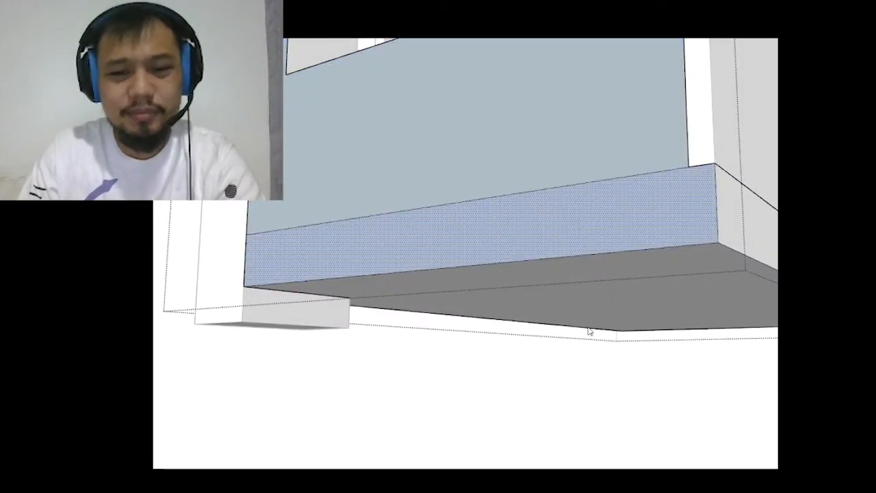
left_click(694, 290)
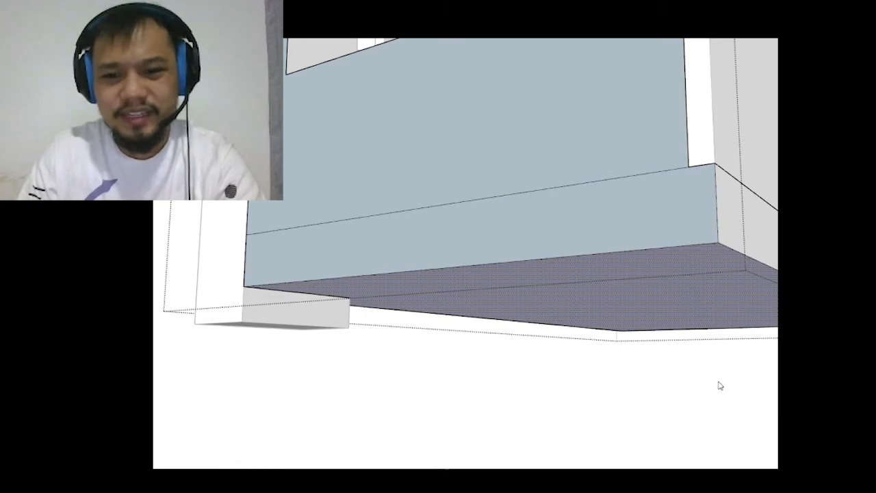
mouse_move(720, 396)
middle_mouse_down()
mouse_move(615, 239)
mouse_move(571, 279)
middle_mouse_up()
left_click(493, 262)
scroll(456, 258, "up", 3)
scroll(457, 258, "down", 4)
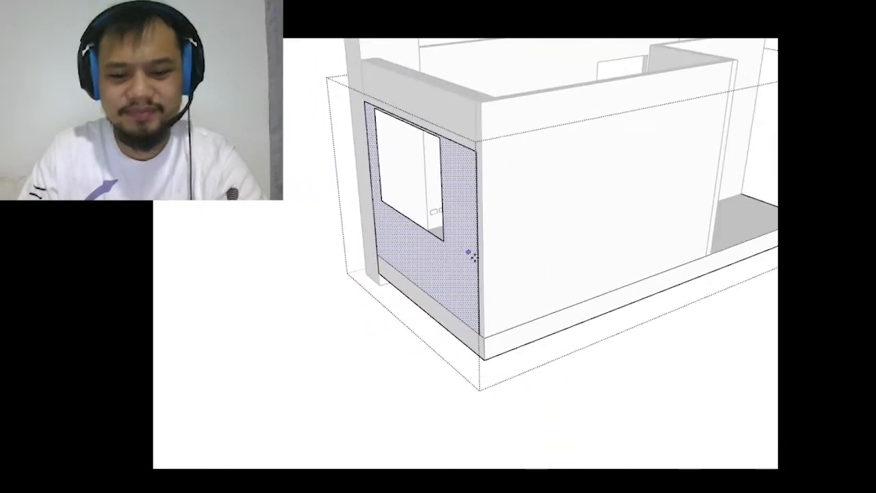
left_click_drag(626, 389, 547, 429)
- Erase the original window wall face and its leftover edges from the floor slab's group
middle_click_drag(481, 271, 373, 76)
scroll(377, 73, "up", 2)
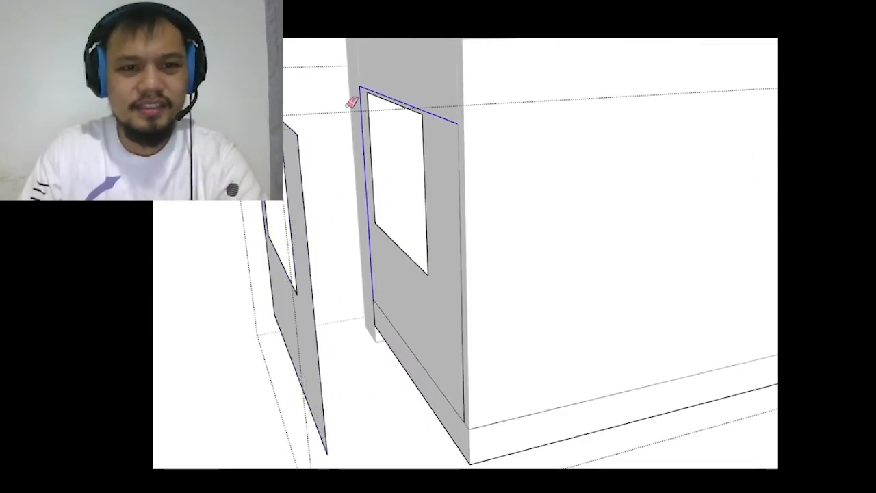
left_click(381, 94)
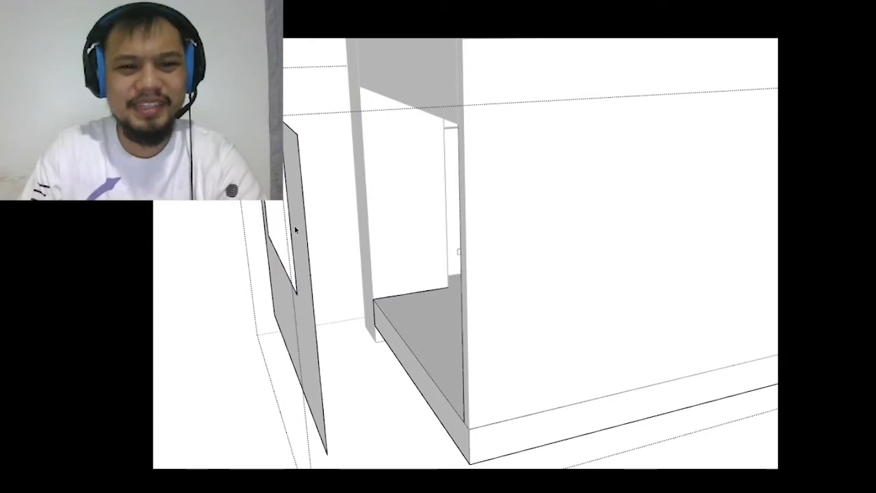
middle_click_drag(296, 230, 327, 214)
left_click(454, 384)
triple_click(452, 380)
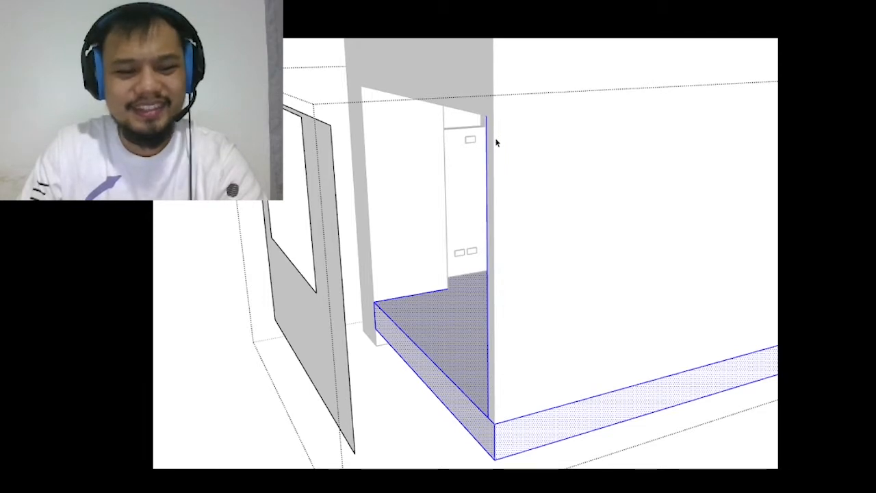
left_click(488, 157)
key("space")
triple_click(435, 345)
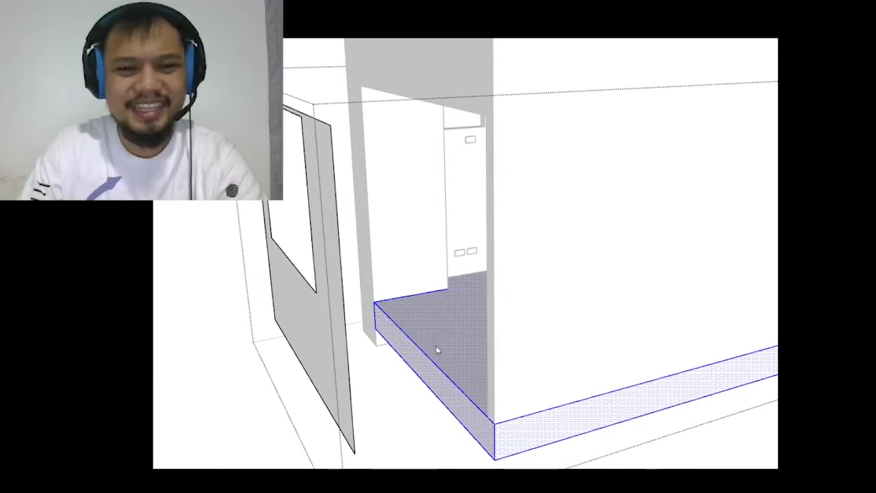
- Move the detached window wall back into the opening below the beam and Push/Pull it outward to give it thickness
mouse_move(469, 257)
middle_mouse_down()
mouse_move(366, 221)
mouse_move(348, 256)
mouse_move(500, 267)
mouse_move(534, 288)
mouse_move(433, 256)
middle_mouse_up()
left_click(535, 288)
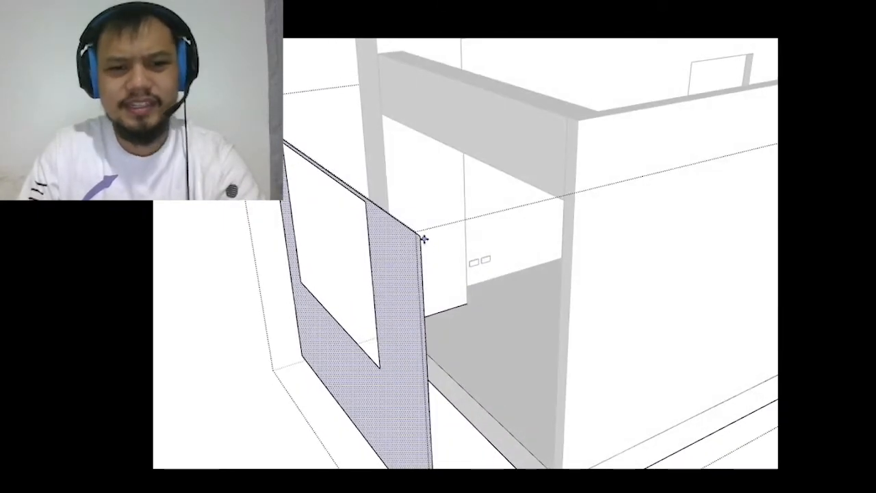
left_click_drag(419, 237, 540, 180)
middle_click_drag(540, 179, 562, 161)
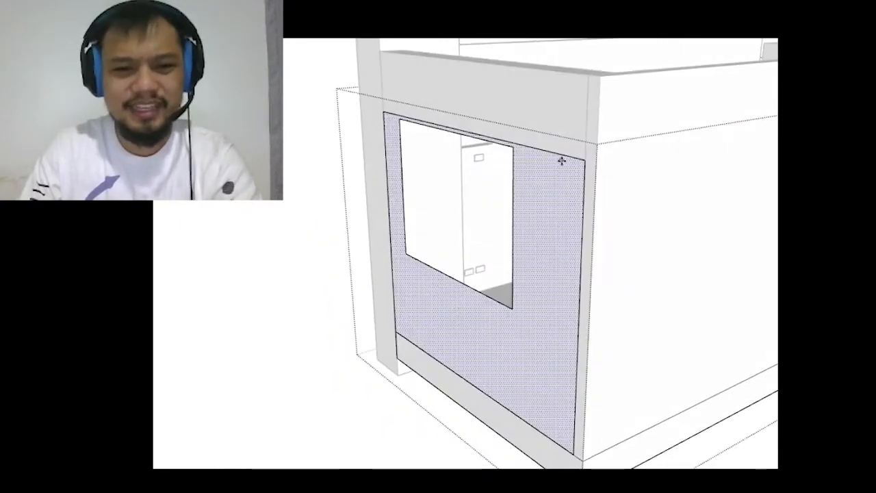
left_click_drag(545, 213, 534, 219)
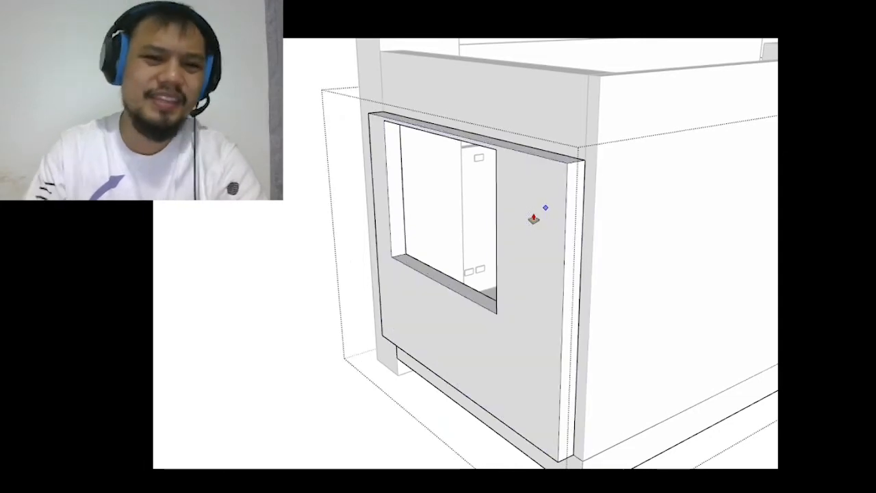
- Push/Pull the beam above the window wall outward until it is flush with the wall's outer face
middle_click_drag(533, 212, 568, 165)
double_click(568, 160)
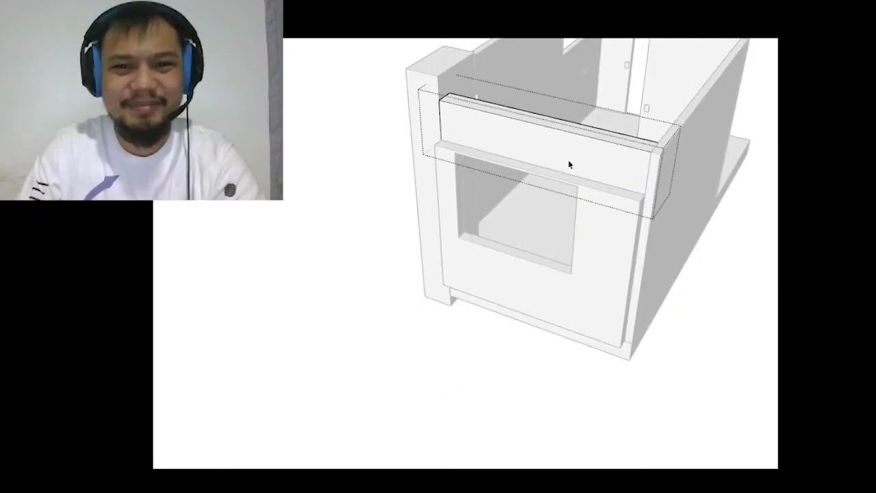
left_click(576, 165)
key("m")
key("space")
key("Escape")
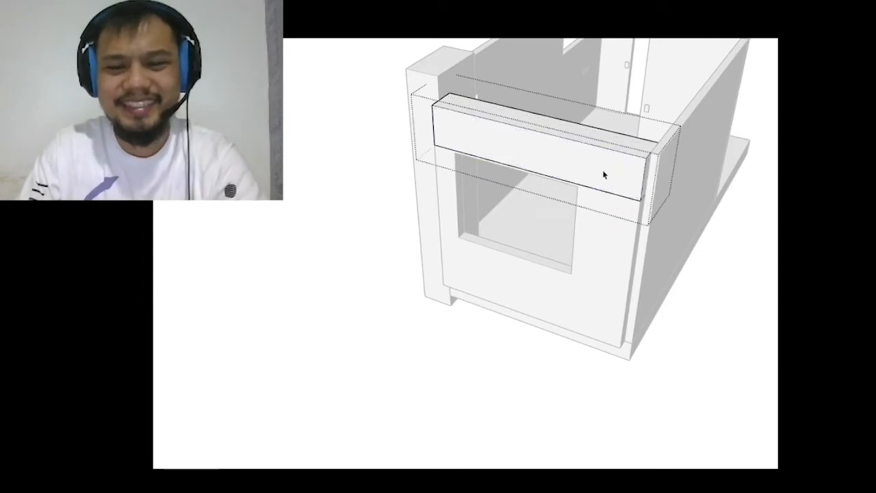
- Push/Pull the floor slab's rear face flush with the outer face of the window wall
middle_click_drag(602, 172, 488, 99)
scroll(479, 182, "up", 2)
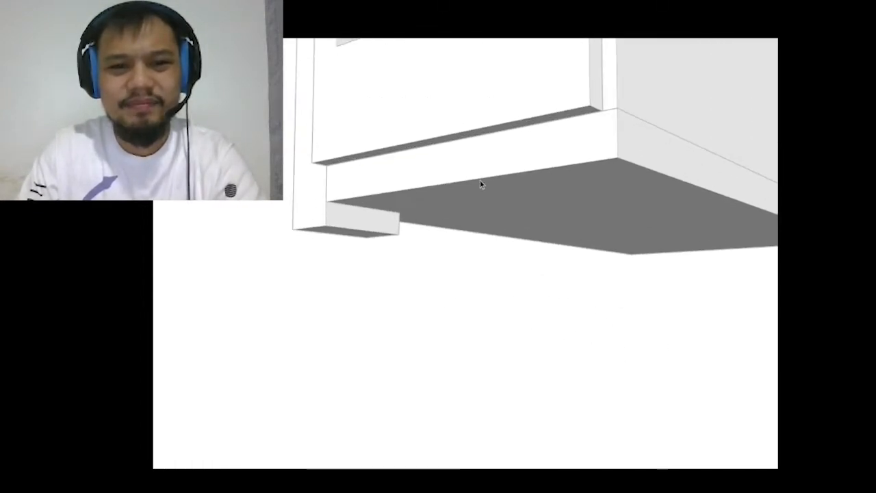
double_click(479, 182)
middle_click_drag(479, 182, 411, 160)
double_click(407, 162)
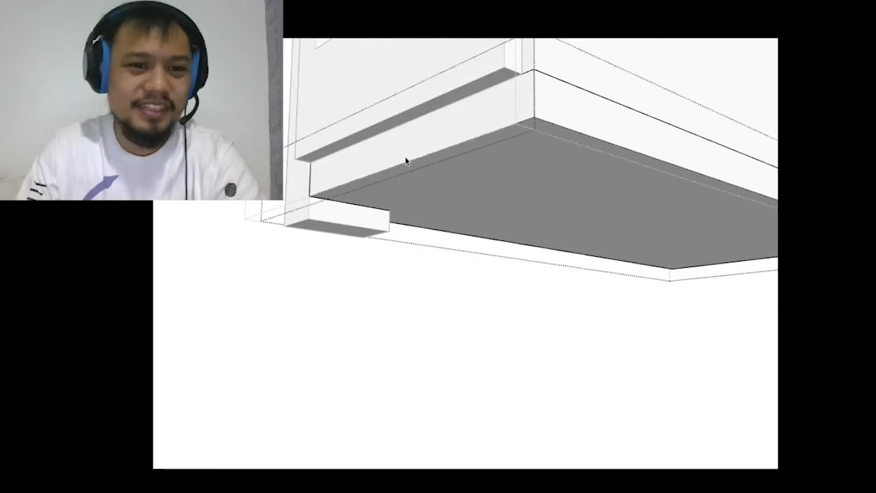
key("p")
left_click(400, 157)
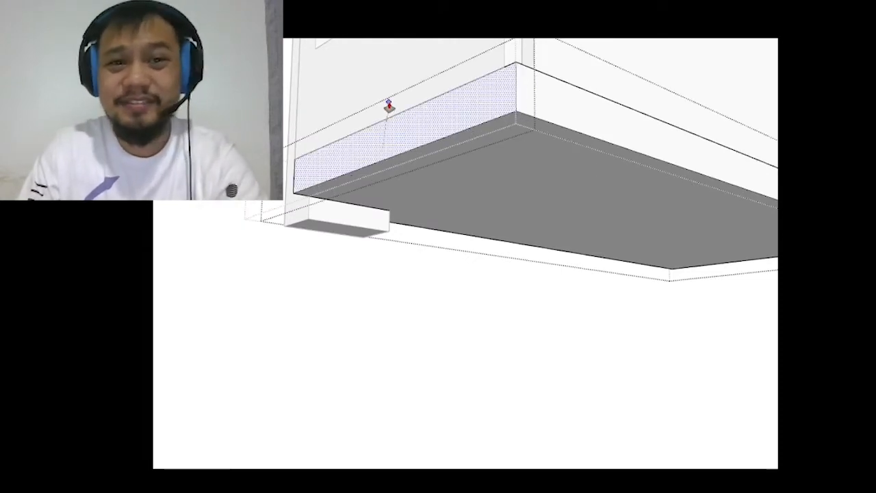
left_click(390, 102)
- Extend the rear end of the windowless side wall flush with the window wall's outer face
middle_click_drag(403, 102, 505, 241)
key("space")
double_click(670, 223)
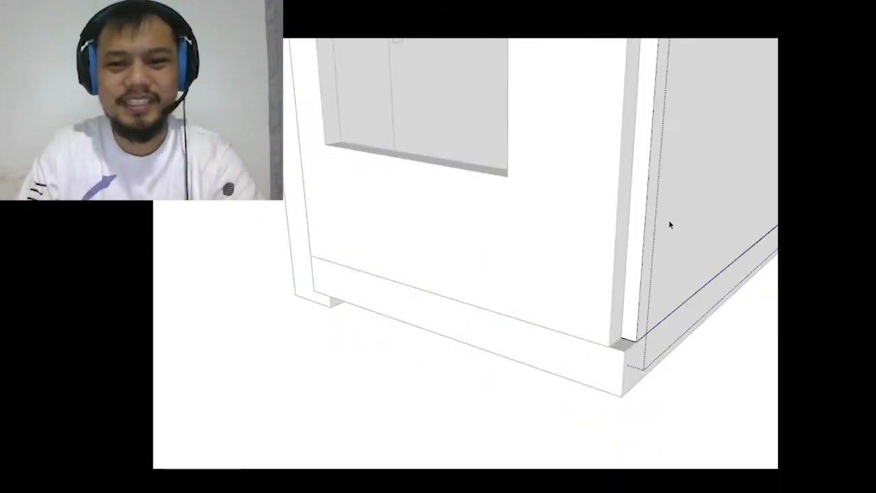
middle_click_drag(649, 227, 377, 346)
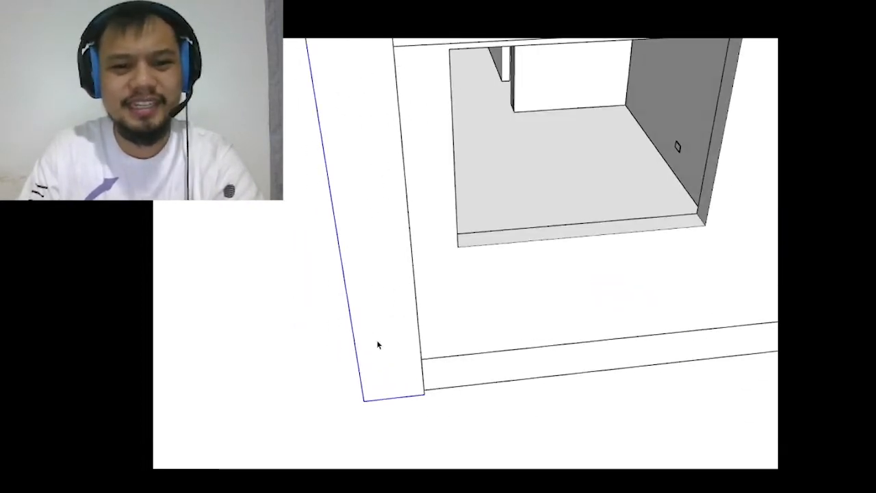
- Push/Pull the corner column's outer face flush with the outer face of the window wall
double_click(411, 321)
middle_click_drag(412, 319, 507, 292)
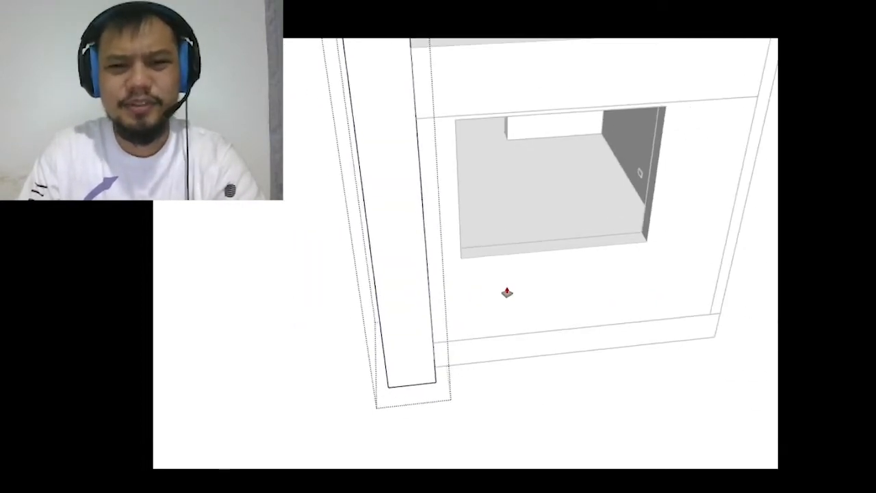
mouse_move(726, 333)
middle_mouse_down()
mouse_move(408, 342)
mouse_move(485, 372)
mouse_move(445, 202)
mouse_move(665, 191)
mouse_move(676, 272)
mouse_move(606, 221)
mouse_move(445, 320)
mouse_move(613, 146)
mouse_move(360, 201)
mouse_move(507, 143)
mouse_move(618, 180)
mouse_move(525, 157)
mouse_move(609, 192)
mouse_move(603, 123)
mouse_move(540, 237)
mouse_move(464, 247)
mouse_move(438, 376)
middle_mouse_up()
mouse_move(475, 229)
middle_mouse_down()
mouse_move(354, 250)
mouse_move(299, 370)
middle_mouse_up()
scroll(299, 370, "up", 5)
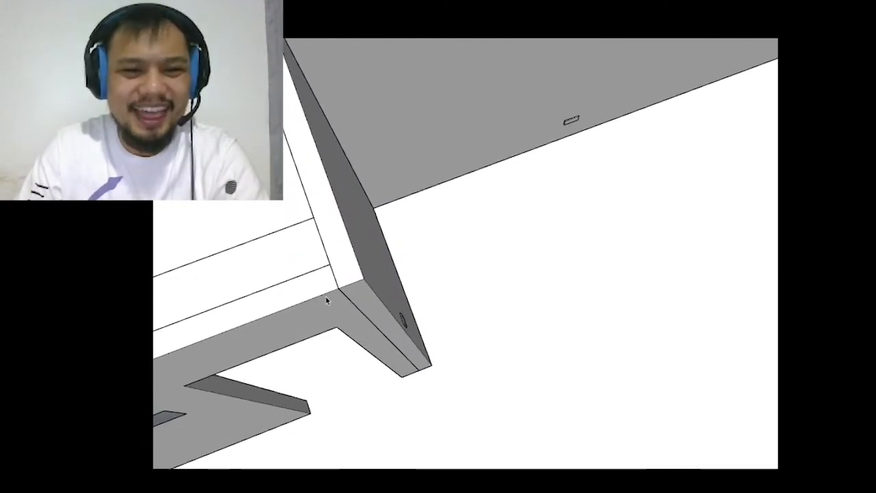
- Move the end corner edge of the doorway wall to the adjoining short wall's corner to form a mitred joint
double_click(325, 296)
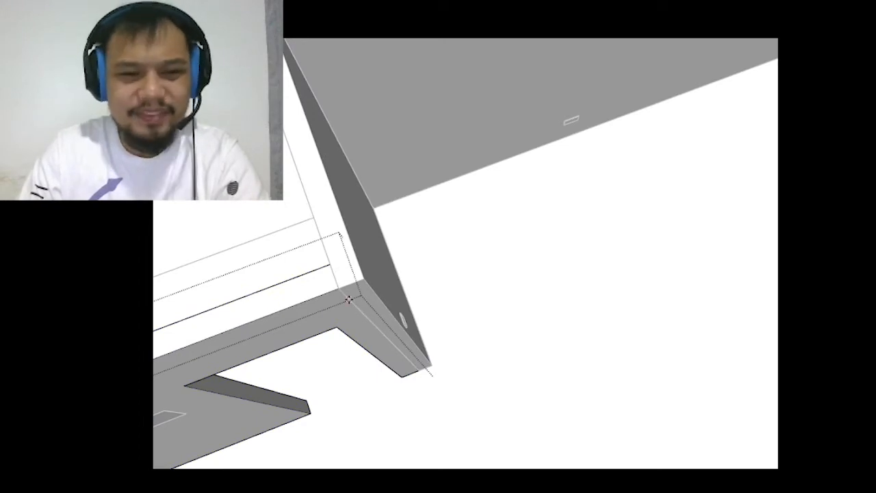
key("m")
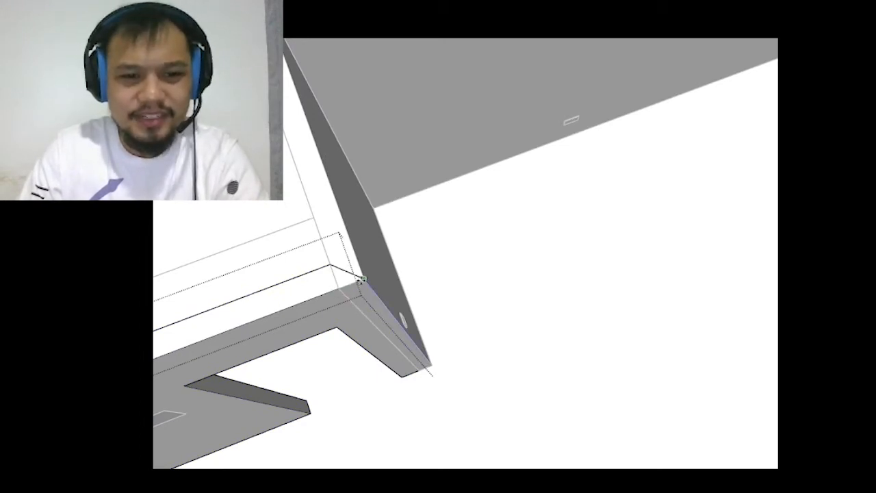
mouse_move(352, 260)
middle_mouse_down()
mouse_move(336, 260)
mouse_move(403, 329)
mouse_move(449, 332)
mouse_move(452, 344)
middle_mouse_up()
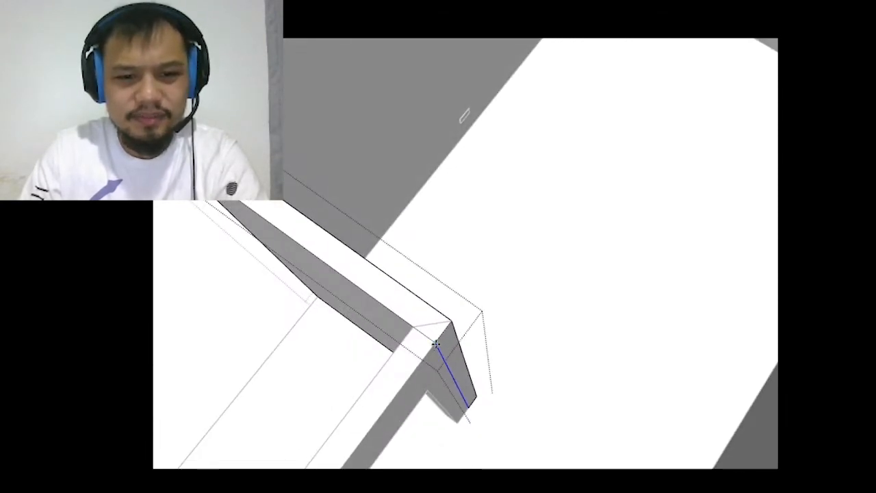
scroll(415, 327, "down", 10)
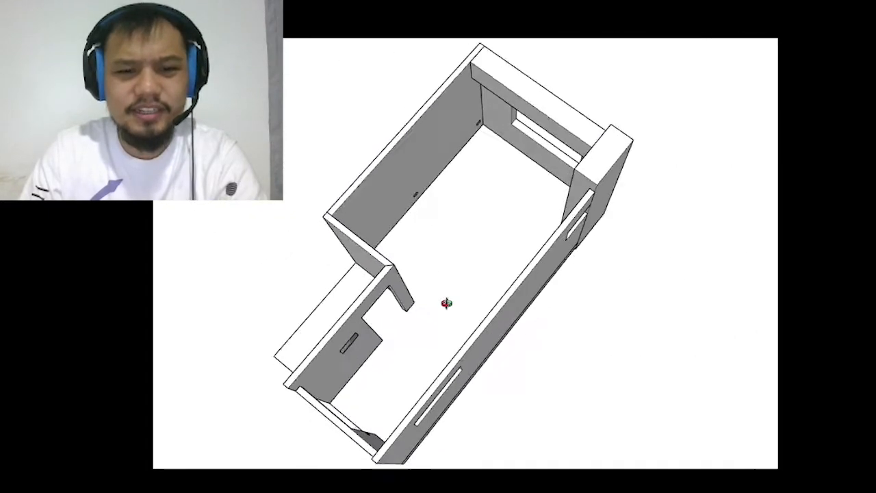
- Examine the room's wall joints, corners and floor from outside and above
scroll(540, 160, "up", 5)
mouse_move(509, 166)
middle_mouse_down()
mouse_move(610, 171)
mouse_move(568, 198)
mouse_move(351, 206)
mouse_move(297, 221)
mouse_move(635, 277)
mouse_move(506, 210)
middle_mouse_up()
middle_click_drag(441, 205, 353, 299)
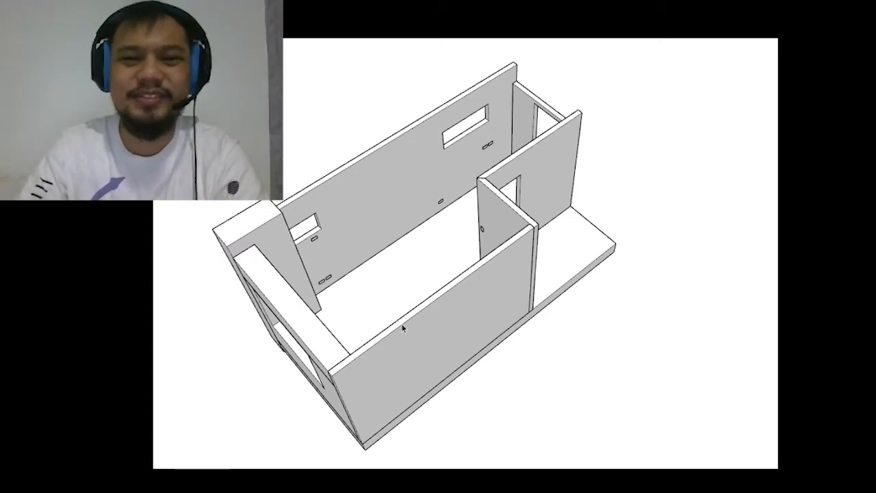
mouse_move(426, 293)
middle_mouse_down()
mouse_move(481, 196)
mouse_move(567, 127)
mouse_move(576, 196)
mouse_move(426, 177)
middle_mouse_up()
scroll(575, 196, "up", 2)
scroll(475, 152, "up", 3)
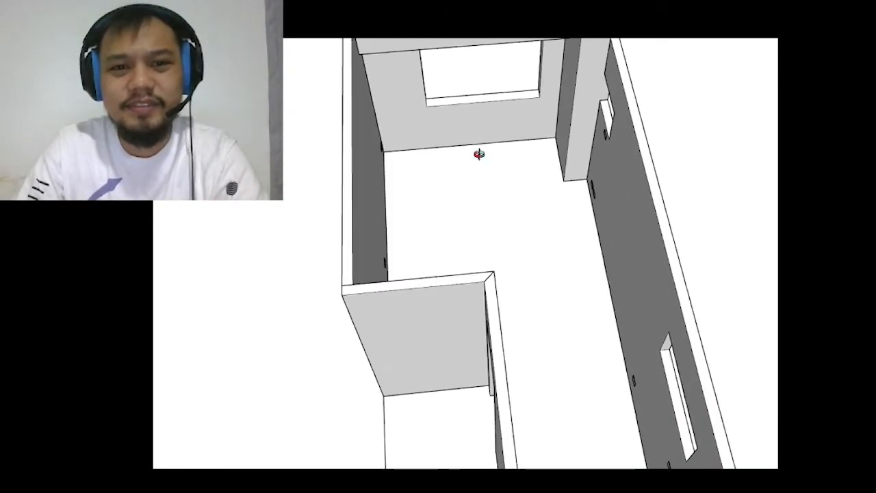
mouse_move(475, 153)
middle_mouse_down()
mouse_move(483, 107)
mouse_move(569, 153)
mouse_move(646, 307)
mouse_move(666, 237)
mouse_move(496, 226)
middle_mouse_up()
scroll(521, 161, "up", 3)
middle_click_drag(534, 139, 438, 176)
scroll(650, 223, "up", 2)
scroll(659, 190, "down", 3)
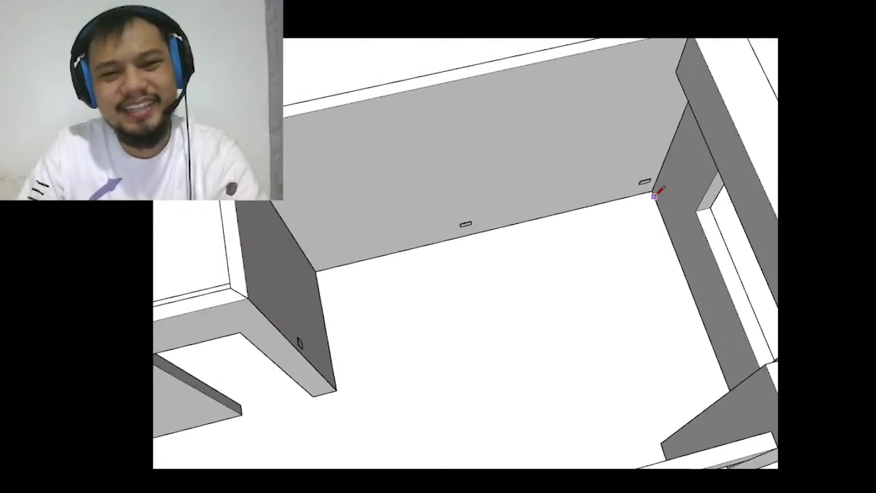
- Try outlining the entry area on the floor slab with a rectangle from the partition's inside corner to the slab's outer corner
scroll(653, 186, "down", 5)
mouse_move(608, 236)
middle_mouse_down()
mouse_move(588, 230)
mouse_move(472, 360)
middle_mouse_up()
scroll(674, 263, "up", 3)
middle_click_drag(674, 264, 533, 362)
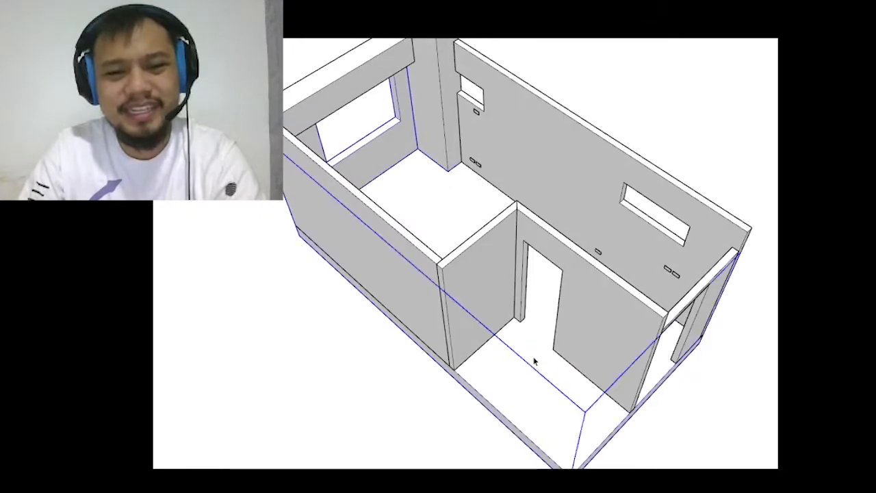
scroll(509, 330, "up", 3)
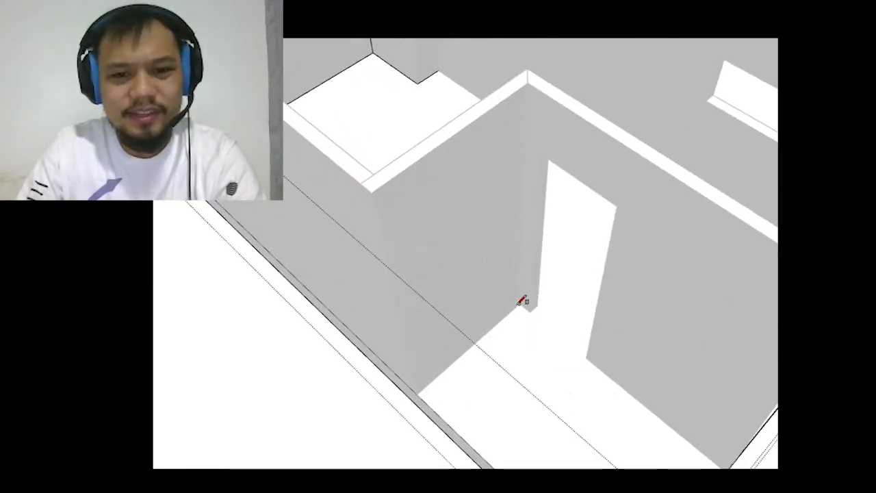
left_click(519, 301)
scroll(518, 291, "down", 5)
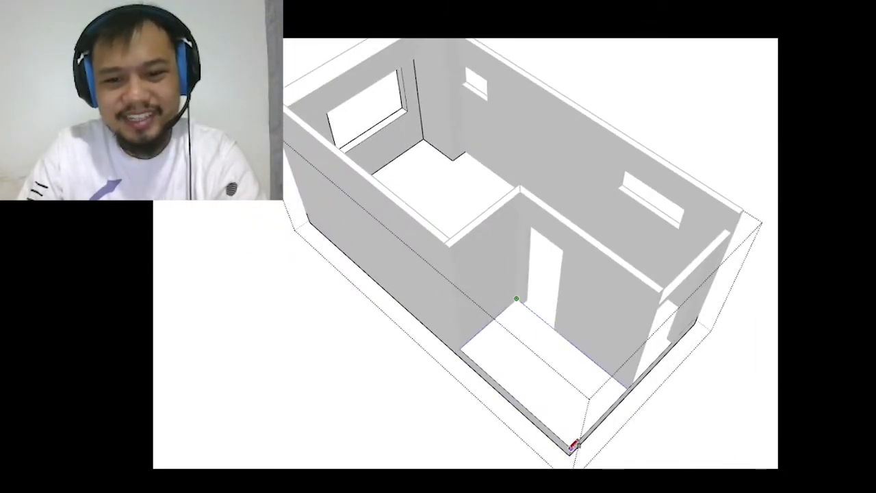
left_click(573, 445)
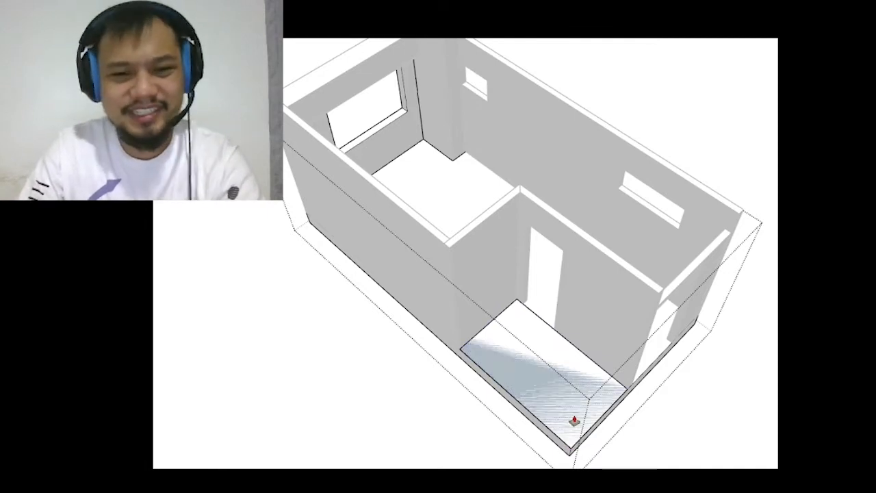
- Group the floor slab's connected geometry separately and draw a rectangle over the entry area outside the partition walls
key("space")
triple_click(559, 366)
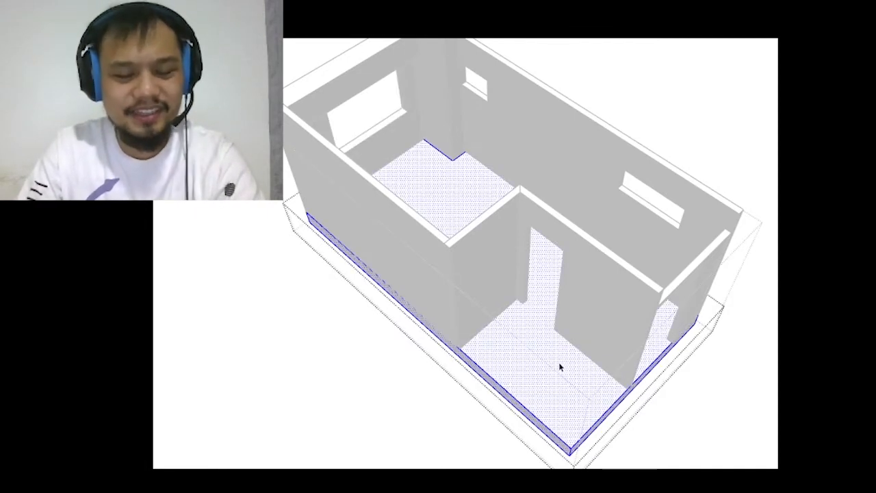
scroll(498, 320, "up", 3)
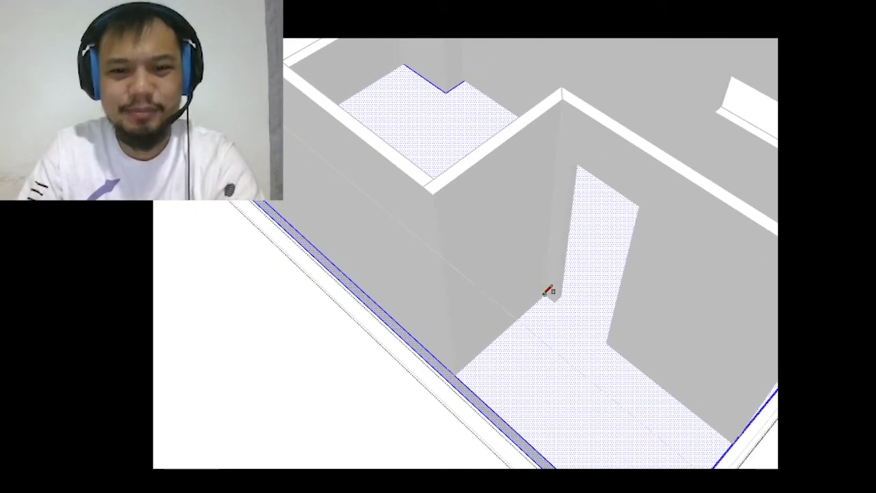
left_click(548, 290)
scroll(548, 291, "down", 4)
left_click(607, 429)
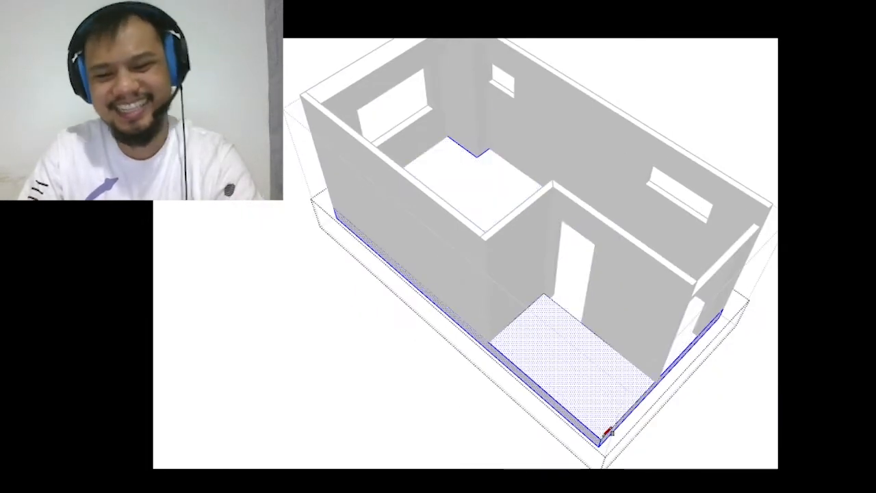
- Push/Pull the entry area's rectangle down to recess it below the room floor
scroll(602, 390, "up", 3)
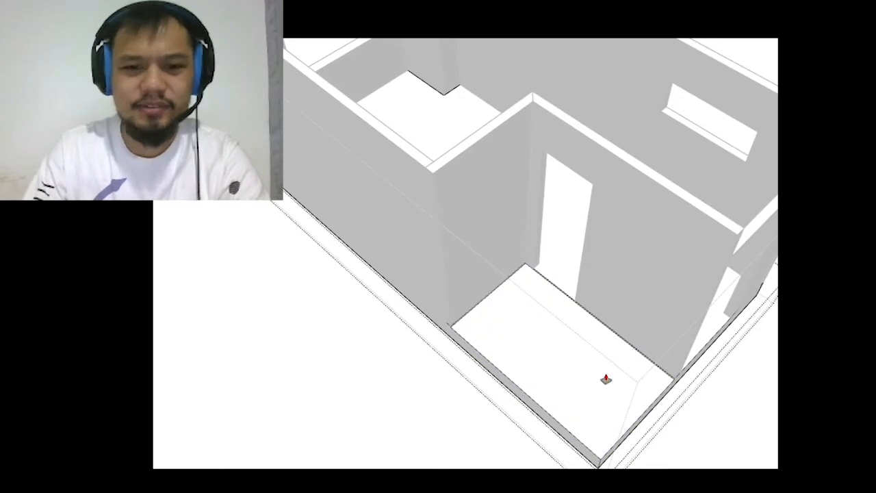
scroll(612, 360, "down", 3)
scroll(603, 293, "up", 3)
scroll(603, 293, "up", 5)
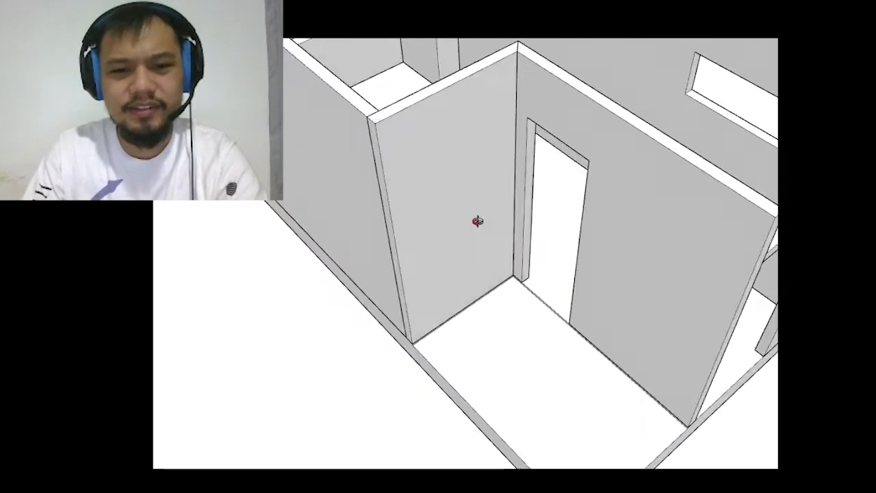
double_click(531, 307)
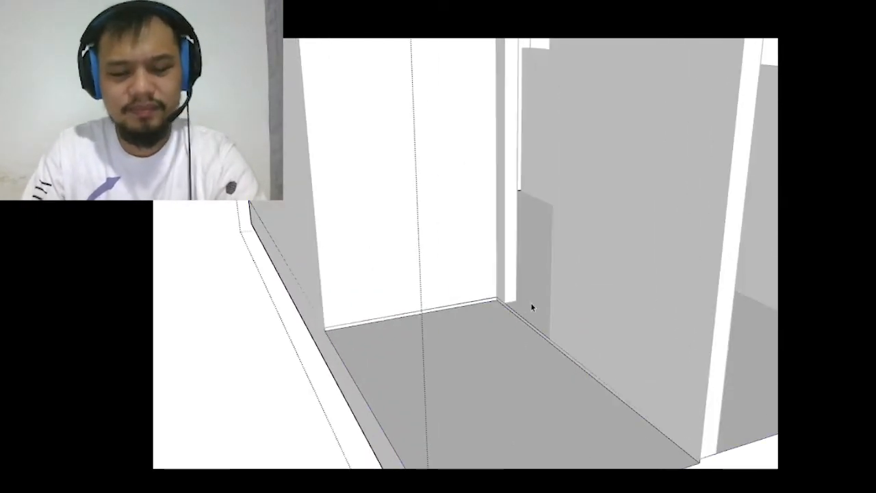
scroll(531, 332, "up", 2)
middle_click_drag(635, 381, 600, 336)
key("space")
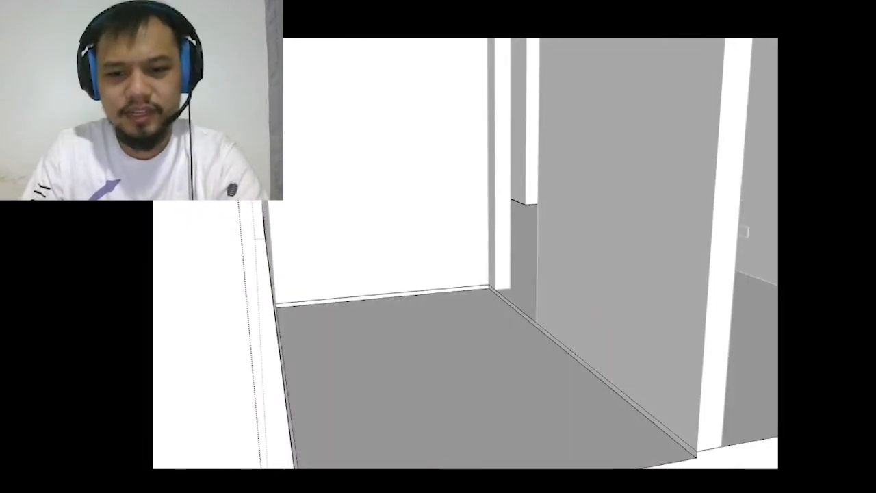
key("Escape")
scroll(565, 352, "down", 2)
scroll(566, 355, "down", 1)
- Push/Pull the recess's two inner side faces beneath the partition walls to the walls' room-side faces
left_click(508, 360)
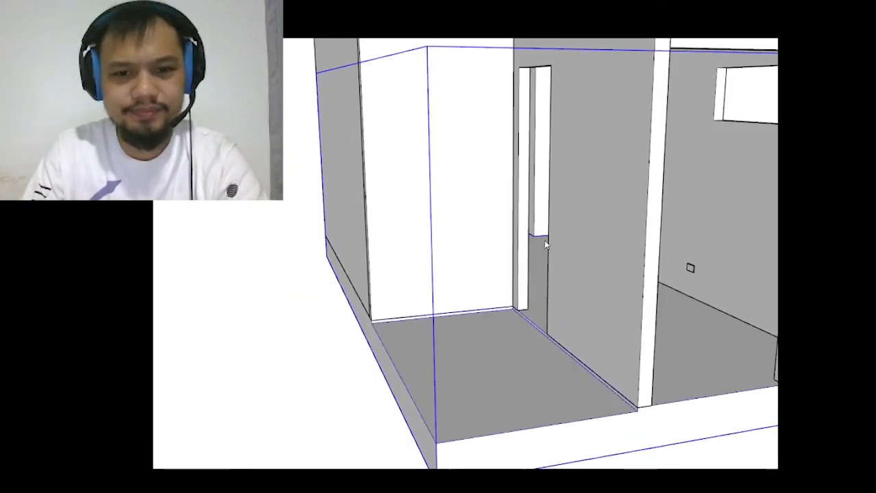
left_click(560, 371)
double_click(550, 374)
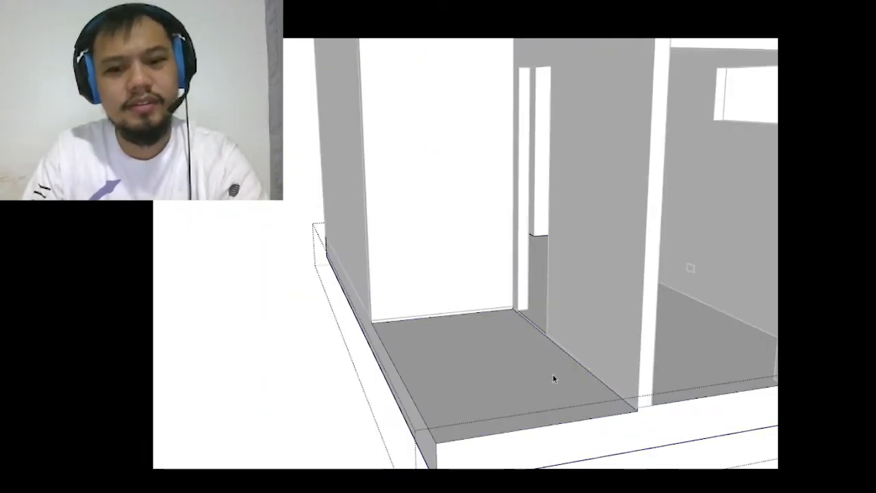
scroll(607, 413, "up", 4)
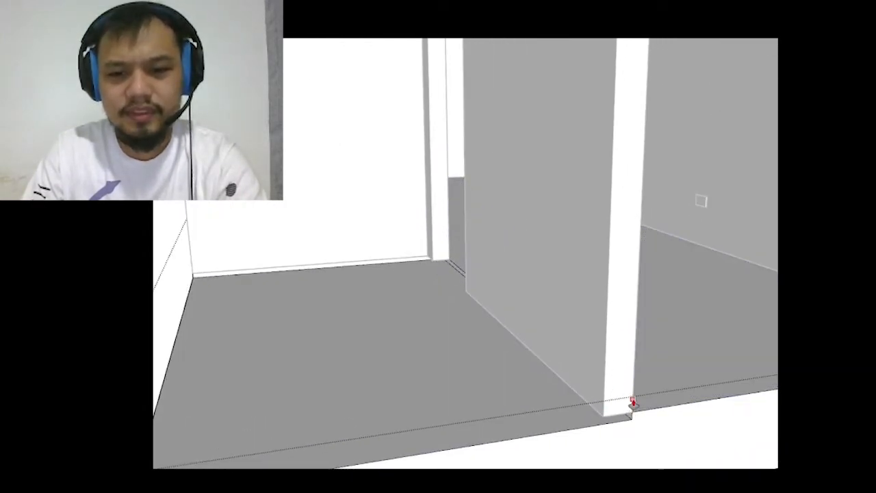
scroll(676, 389, "down", 3)
middle_click_drag(451, 244, 530, 348)
scroll(528, 345, "up", 2)
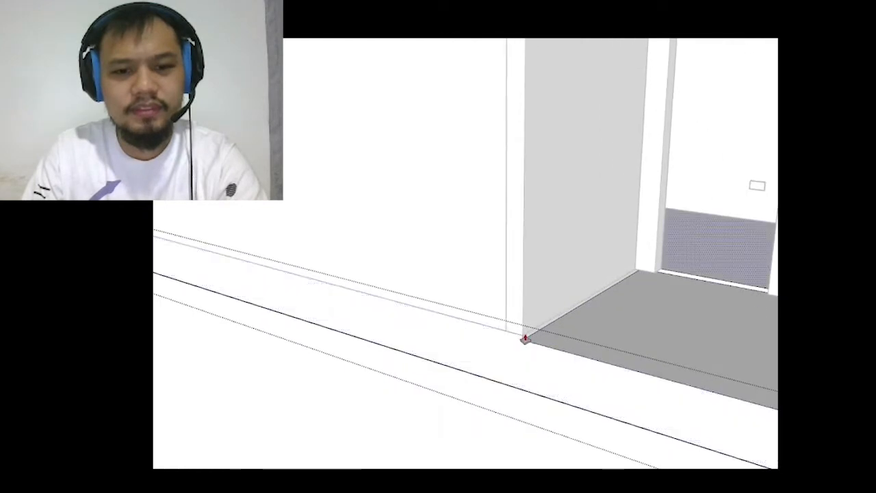
scroll(503, 339, "up", 2)
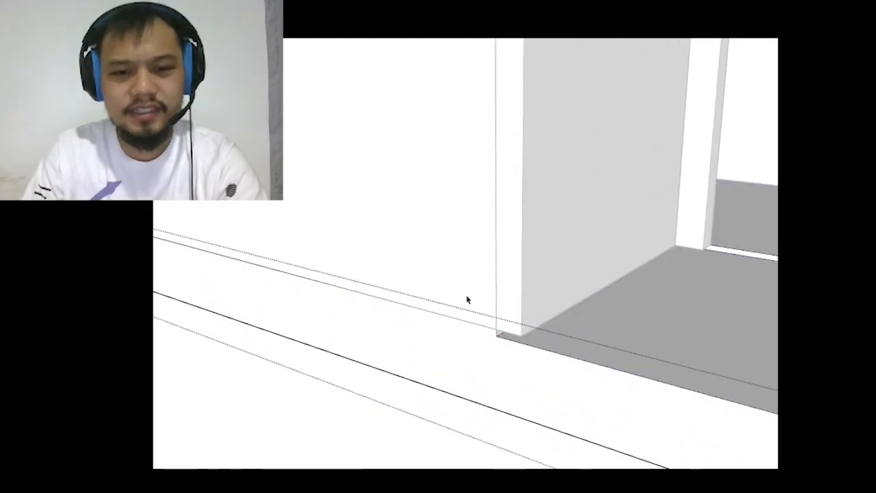
- Push/Pull the bottom of the short partition wall down to the recessed entry floor
scroll(596, 290, "down", 2)
middle_click_drag(596, 290, 568, 276)
middle_click_drag(522, 299, 557, 221)
scroll(510, 233, "up", 3)
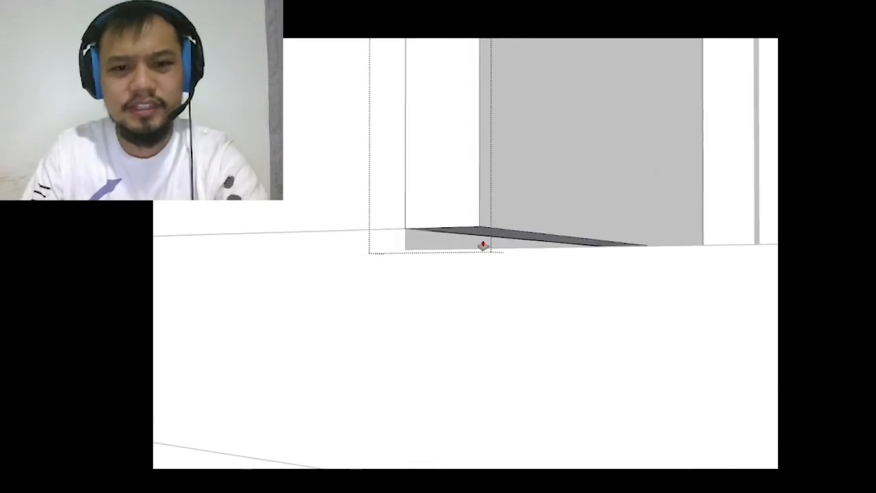
mouse_move(481, 235)
middle_mouse_down()
mouse_move(520, 253)
mouse_move(547, 219)
mouse_move(509, 331)
middle_mouse_up()
scroll(509, 272, "down", 4)
middle_click_drag(557, 265, 535, 326)
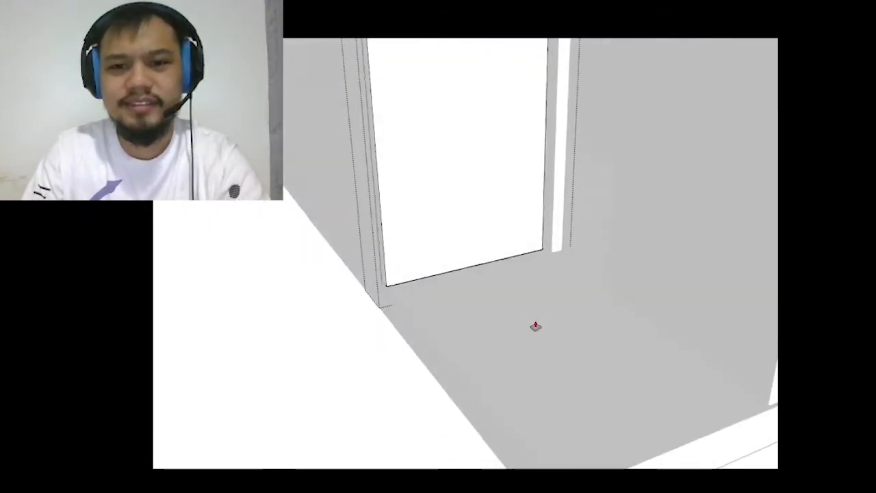
- Move the bottom edges of the doorway wall down onto the recessed entry floor
key("space")
left_click(650, 274)
middle_click_drag(651, 273, 514, 186)
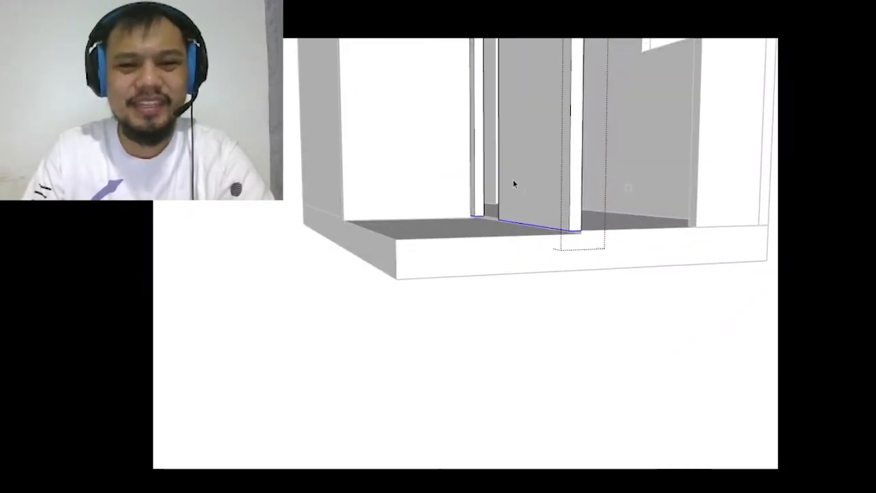
scroll(470, 205, "up", 4)
scroll(470, 206, "up", 3)
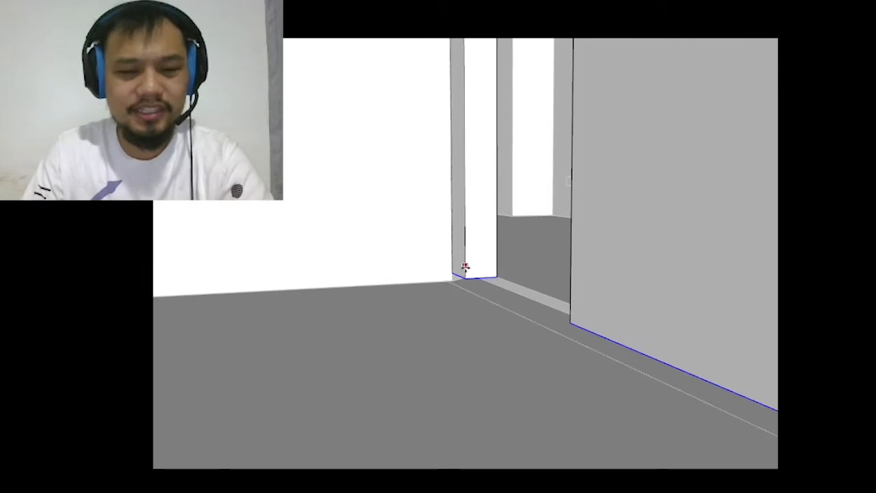
scroll(467, 272, "up", 2)
scroll(468, 281, "up", 2)
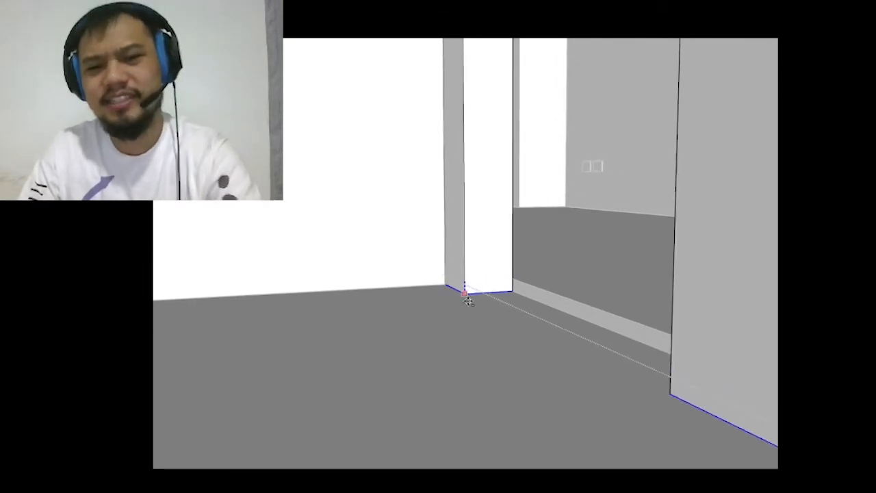
- Draw a line across the doorway along the floor step's top edge and Push/Pull the step face flush with the wall's outer face
middle_click_drag(499, 294, 452, 248)
scroll(452, 249, "down", 2)
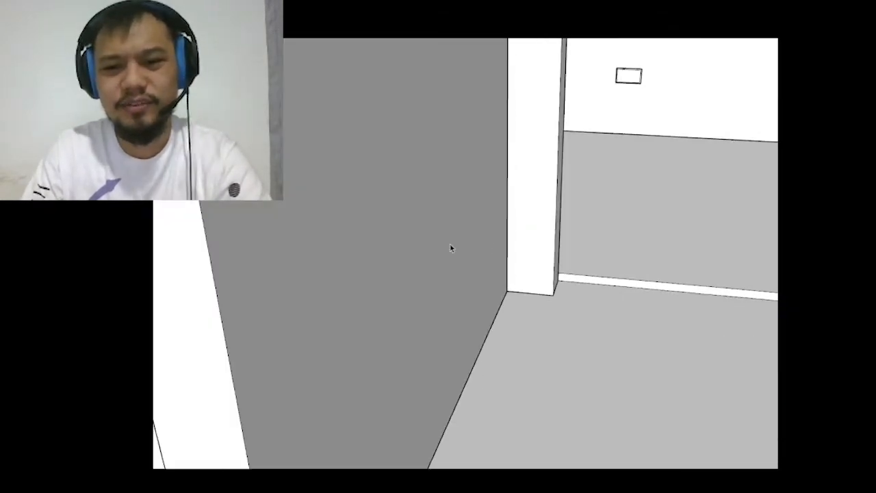
scroll(617, 256, "up", 4)
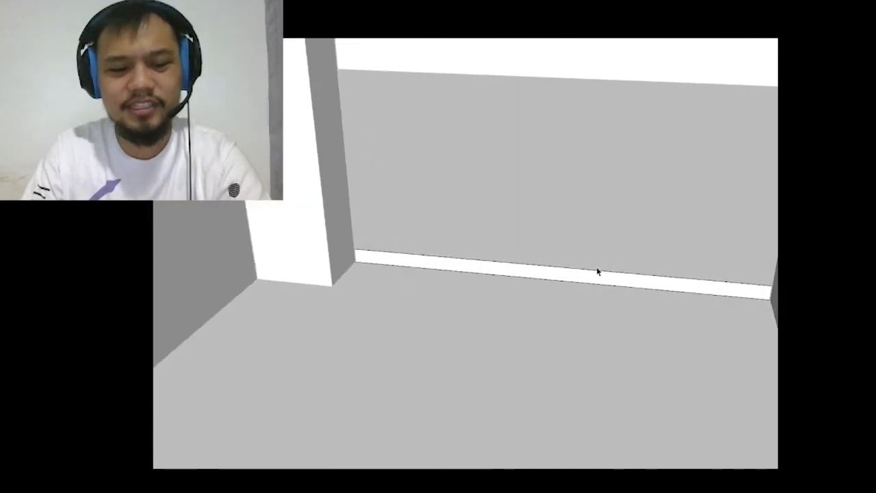
key("l")
left_click(329, 244)
scroll(329, 244, "down", 4)
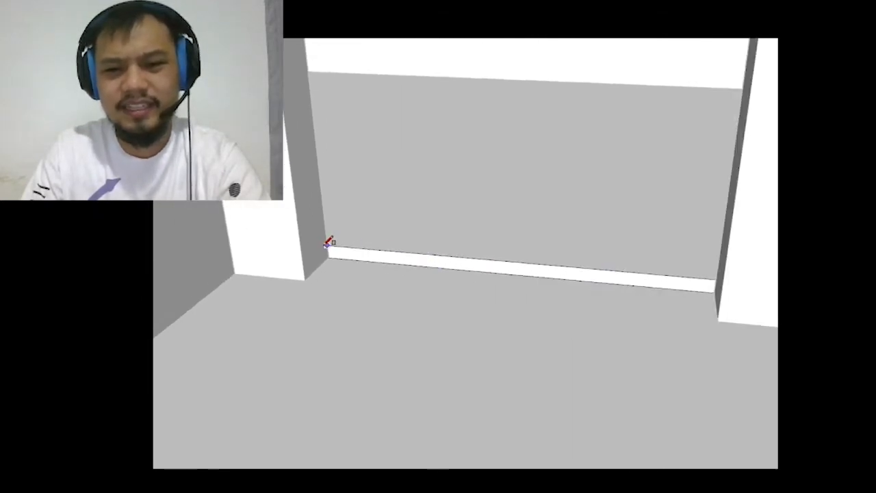
middle_click_drag(387, 264, 479, 278)
scroll(479, 277, "up", 2)
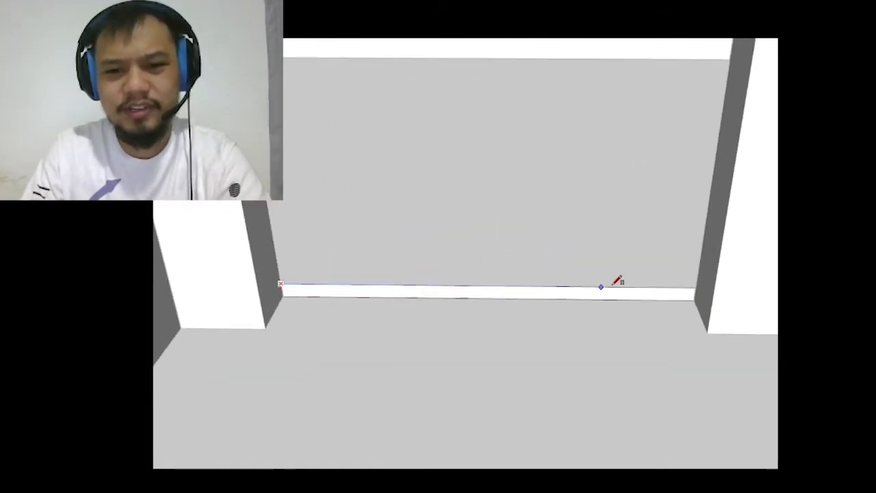
left_click(691, 296)
key("p")
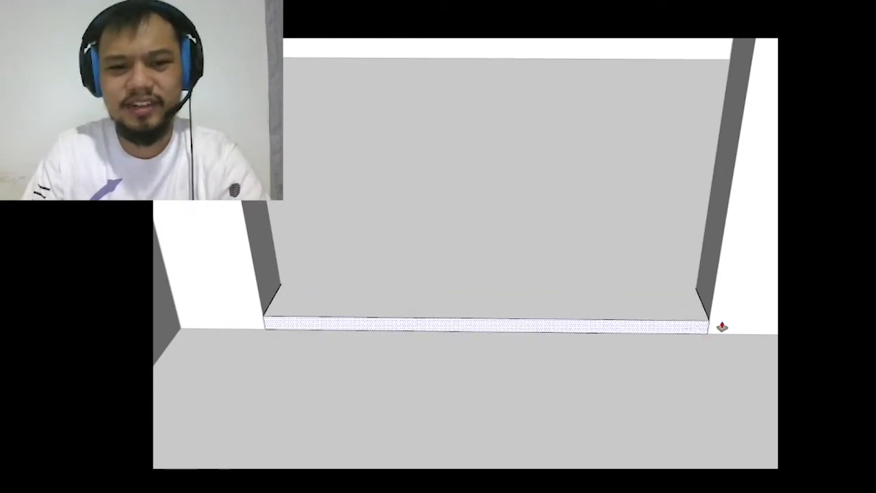
- Inspect the recessed entry floor, its doorway step and the surrounding partition walls from several outside angles
scroll(451, 220, "down", 3)
mouse_move(460, 225)
middle_mouse_down()
mouse_move(591, 249)
mouse_move(369, 273)
mouse_move(350, 267)
middle_mouse_up()
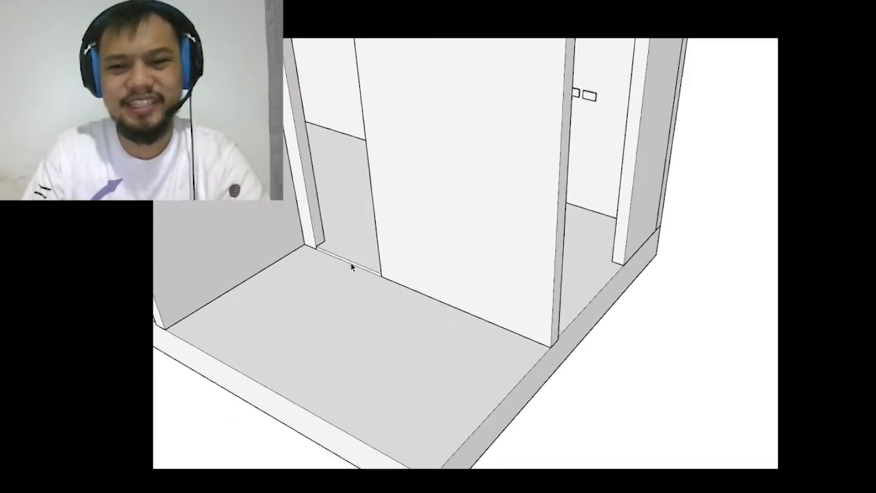
scroll(427, 294, "down", 5)
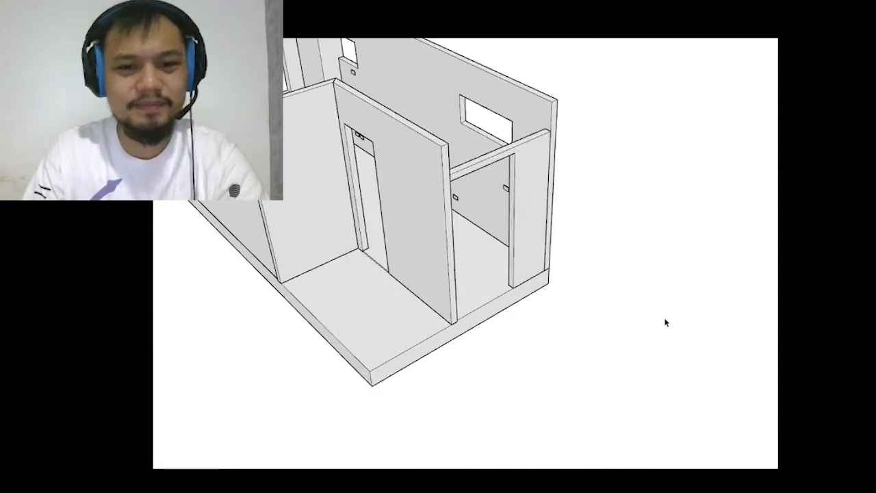
mouse_move(665, 322)
middle_mouse_down()
mouse_move(522, 297)
mouse_move(441, 312)
middle_mouse_up()
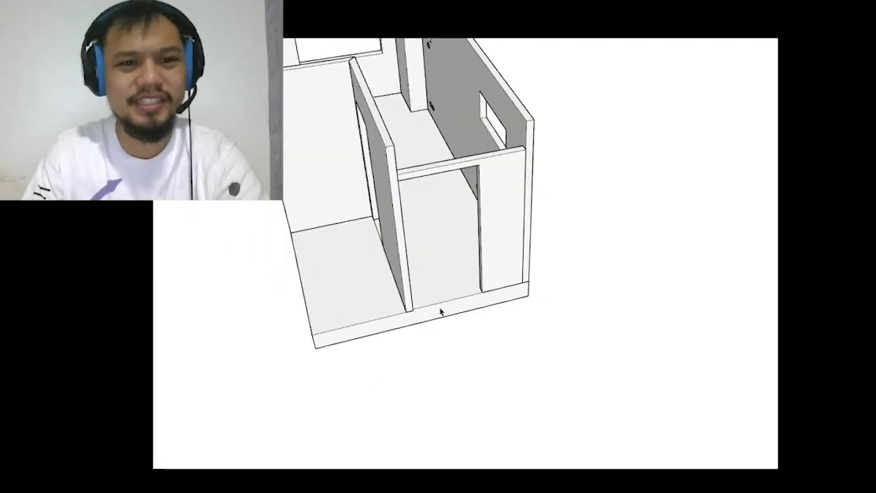
mouse_move(404, 252)
middle_mouse_down()
mouse_move(682, 217)
mouse_move(688, 225)
middle_mouse_up()
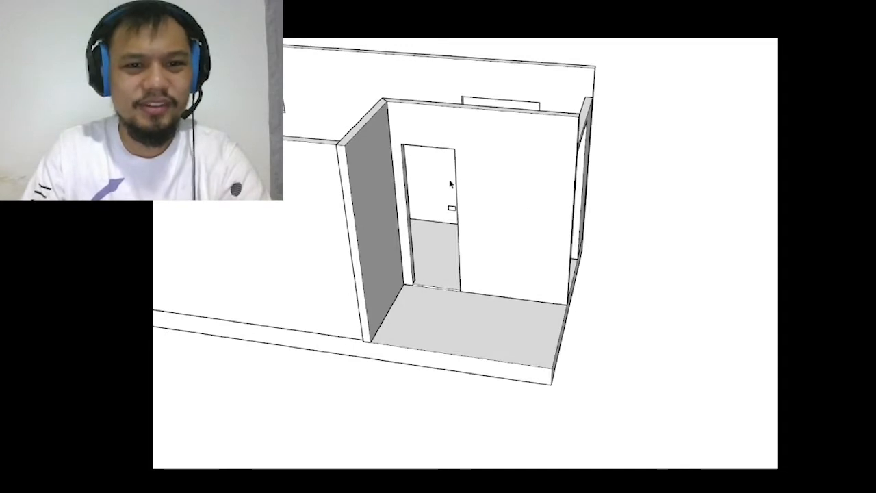
mouse_move(429, 178)
middle_mouse_down()
mouse_move(477, 149)
mouse_move(438, 239)
mouse_move(453, 234)
mouse_move(441, 231)
middle_mouse_up()
scroll(479, 217, "down", 1)
scroll(463, 130, "up", 5)
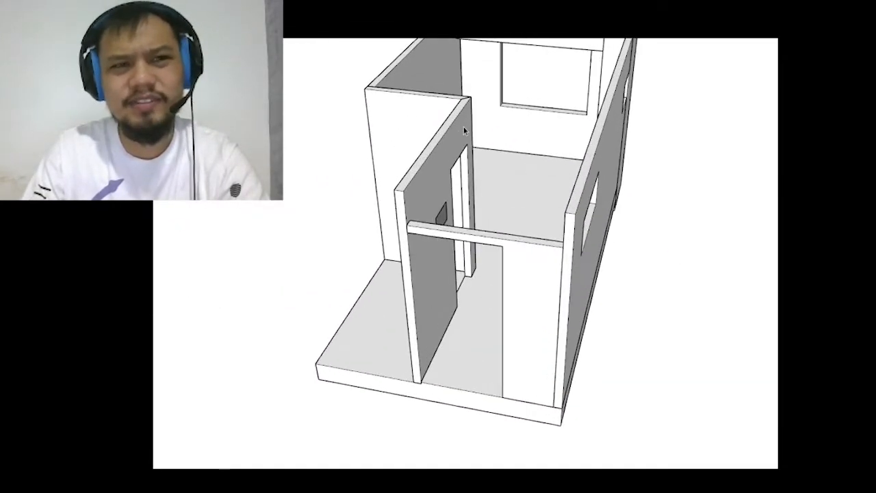
mouse_move(463, 127)
middle_mouse_down()
mouse_move(483, 142)
mouse_move(362, 89)
mouse_move(443, 57)
mouse_move(526, 103)
middle_mouse_up()
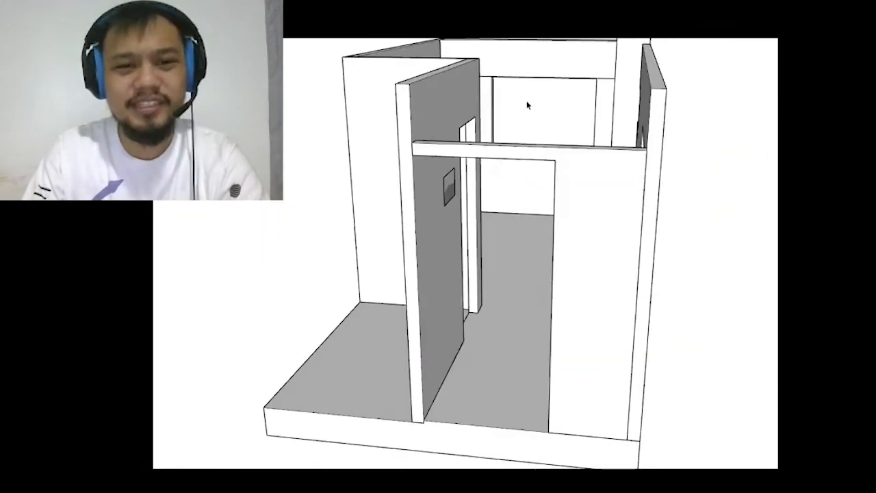
scroll(527, 172, "down", 2)
mouse_move(526, 172)
middle_mouse_down()
mouse_move(506, 297)
mouse_move(336, 366)
mouse_move(306, 240)
mouse_move(417, 256)
mouse_move(520, 246)
middle_mouse_up()
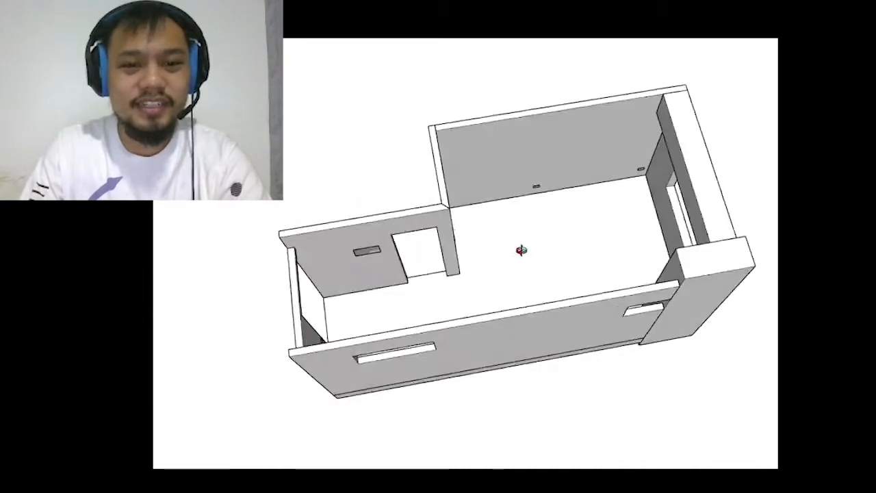
- Examine the partition wall's doorway opening and threshold up close, from both the room side and the entry side
scroll(437, 233, "up", 3)
scroll(436, 233, "up", 2)
mouse_move(437, 233)
middle_mouse_down()
mouse_move(477, 201)
mouse_move(630, 189)
middle_mouse_up()
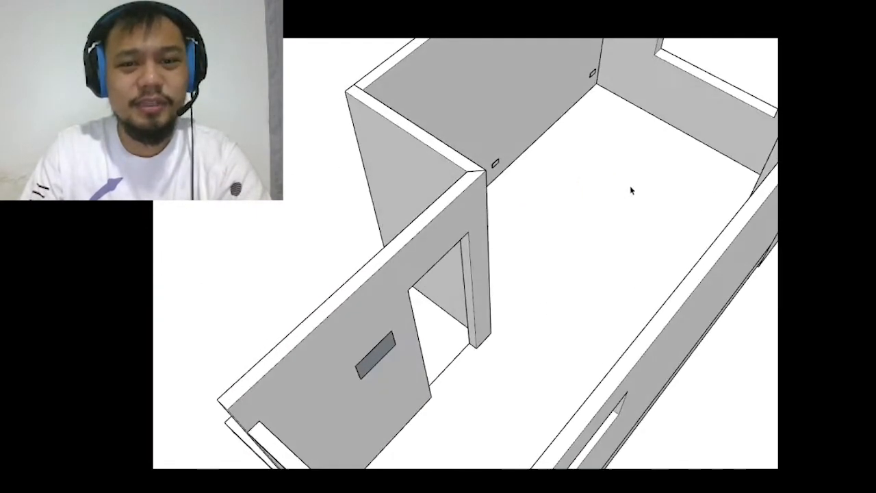
scroll(350, 233, "up", 3)
mouse_move(350, 233)
middle_mouse_down()
mouse_move(485, 219)
mouse_move(493, 168)
mouse_move(506, 159)
mouse_move(522, 209)
middle_mouse_up()
scroll(522, 209, "down", 2)
scroll(593, 325, "up", 3)
mouse_move(593, 325)
middle_mouse_down()
mouse_move(623, 231)
mouse_move(682, 230)
mouse_move(698, 204)
mouse_move(736, 338)
middle_mouse_up()
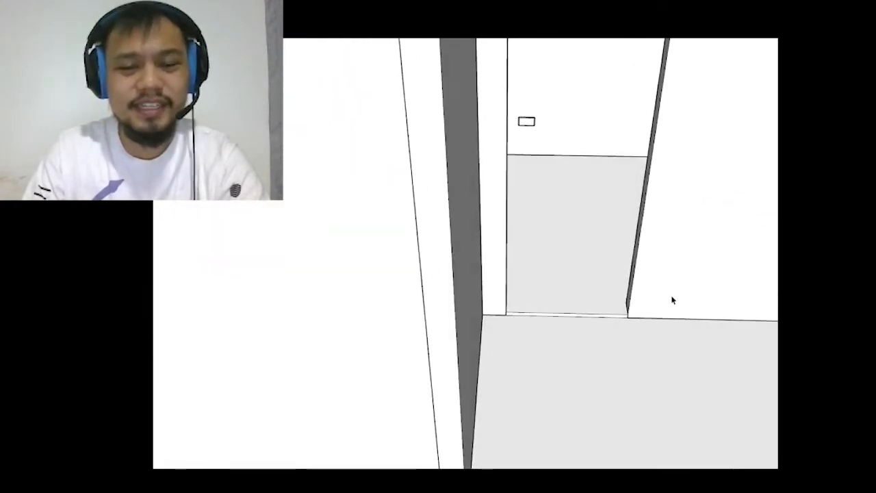
scroll(672, 299, "down", 4)
mouse_move(536, 354)
middle_mouse_down()
mouse_move(503, 313)
mouse_move(383, 336)
mouse_move(249, 288)
mouse_move(488, 186)
mouse_move(325, 192)
middle_mouse_up()
scroll(489, 186, "up", 3)
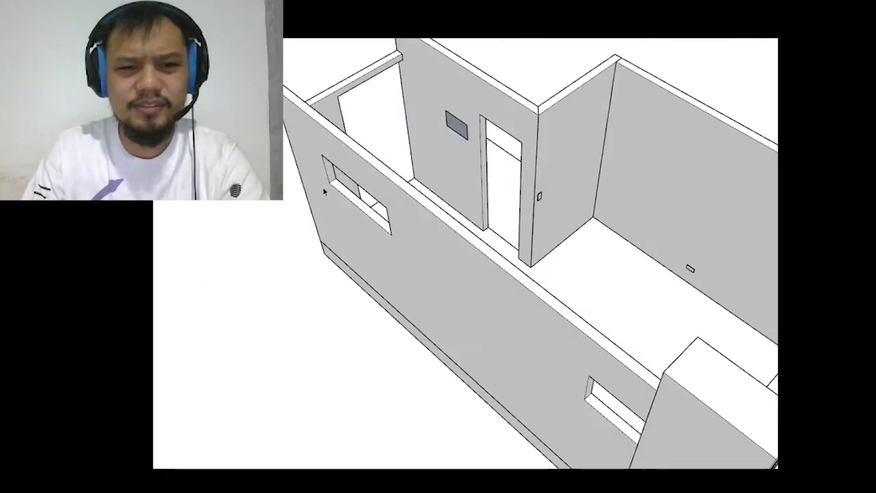
- Examine the long wall's two window openings and its outlets from outside and inside the room
scroll(524, 206, "down", 2)
middle_click_drag(524, 206, 332, 221)
scroll(652, 164, "up", 2)
mouse_move(653, 164)
middle_mouse_down()
mouse_move(377, 171)
mouse_move(303, 196)
mouse_move(518, 202)
mouse_move(479, 180)
mouse_move(356, 293)
middle_mouse_up()
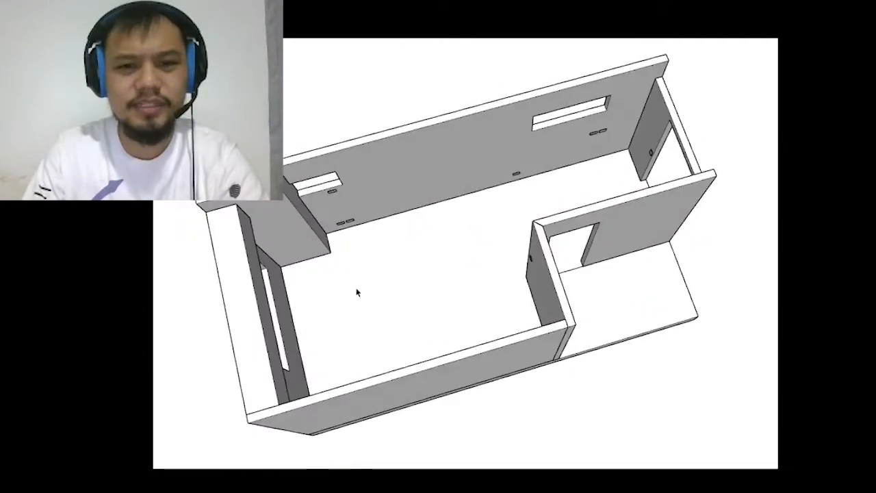
scroll(404, 268, "down", 2)
scroll(598, 182, "up", 2)
scroll(504, 142, "up", 4)
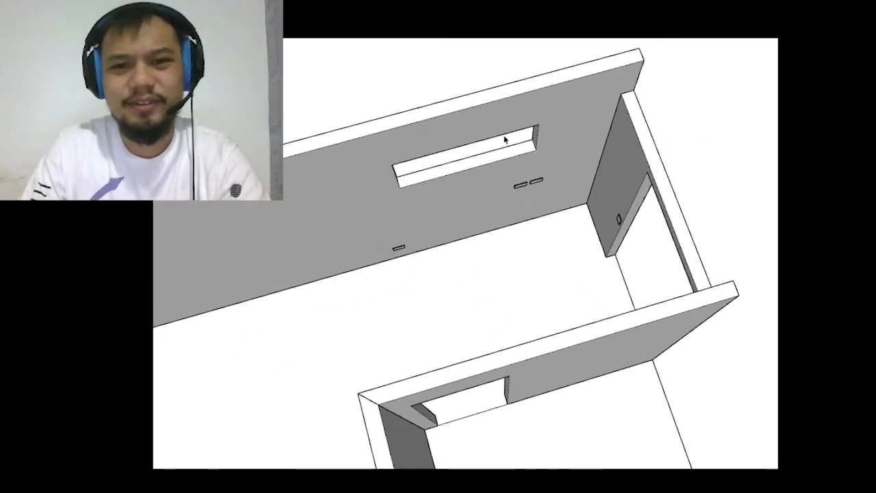
scroll(505, 139, "up", 2)
mouse_move(504, 138)
middle_mouse_down()
mouse_move(346, 98)
mouse_move(596, 163)
mouse_move(322, 176)
middle_mouse_up()
scroll(600, 164, "down", 3)
scroll(322, 175, "up", 3)
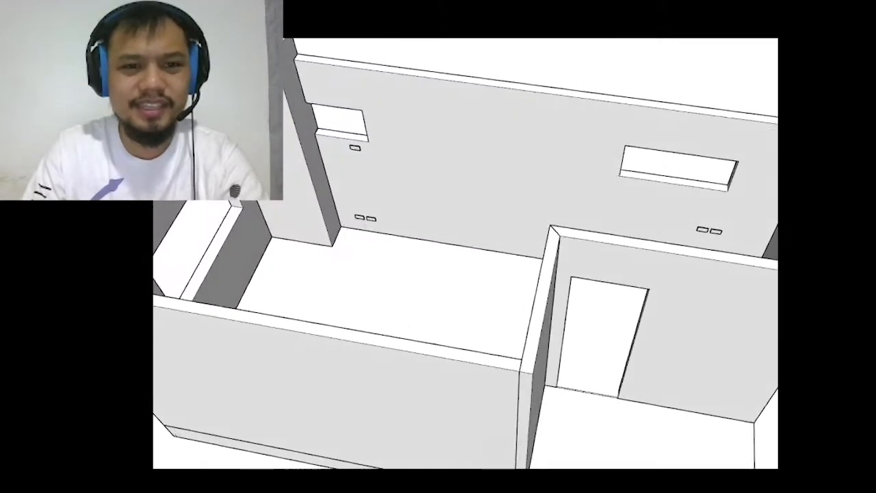
- Review the column, the long wall and the whole room layout from above the entry side
scroll(508, 260, "down", 2)
scroll(465, 217, "down", 2)
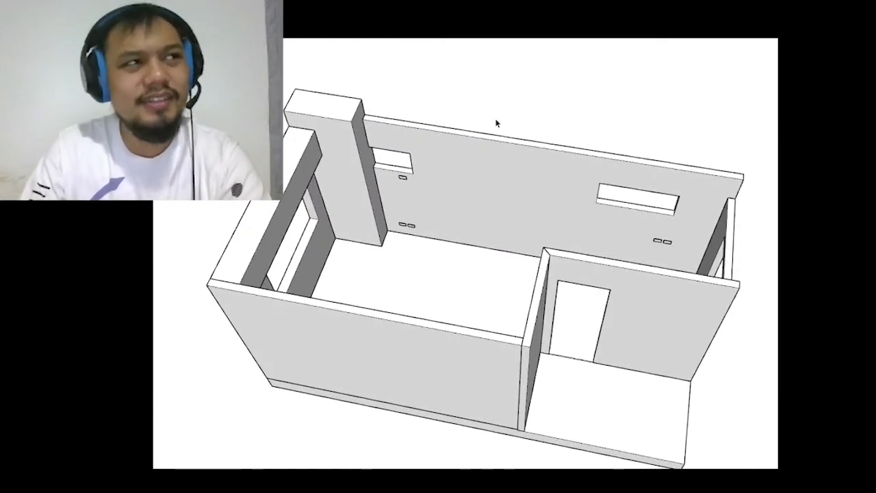
scroll(420, 111, "up", 2)
scroll(393, 111, "up", 2)
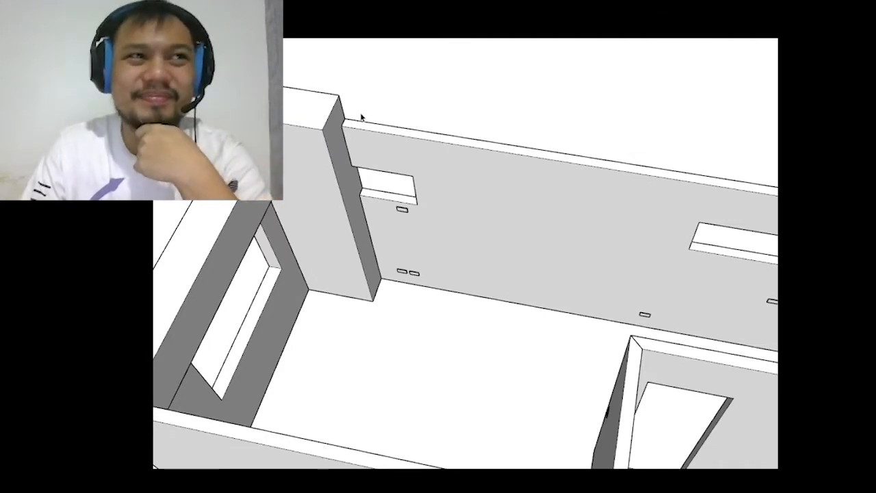
scroll(362, 118, "down", 3)
scroll(432, 171, "down", 2)
middle_click_drag(433, 170, 358, 153)
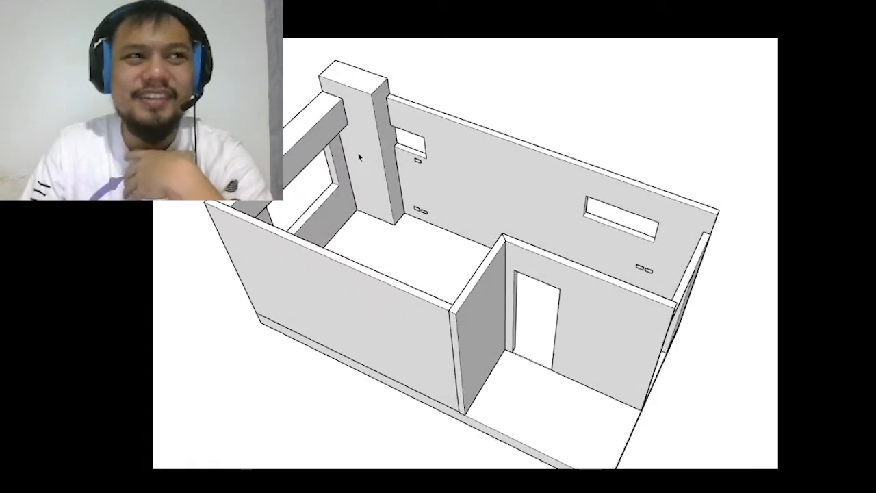
scroll(356, 157, "down", 3)
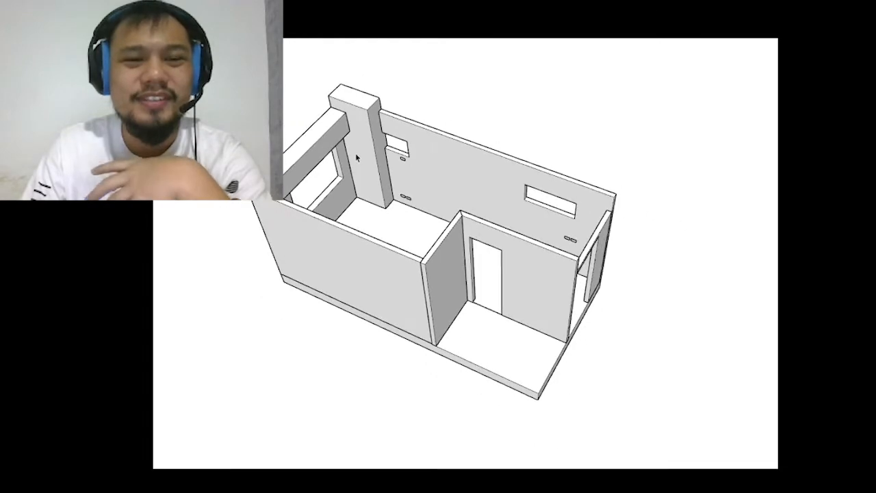
scroll(355, 160, "down", 1)
mouse_move(355, 160)
middle_mouse_down()
mouse_move(307, 141)
mouse_move(412, 132)
mouse_move(287, 63)
mouse_move(432, 159)
mouse_move(436, 182)
mouse_move(363, 159)
mouse_move(332, 204)
mouse_move(539, 258)
mouse_move(454, 199)
mouse_move(477, 289)
mouse_move(458, 205)
mouse_move(430, 280)
mouse_move(426, 270)
middle_mouse_up()
- Examine the end wall's beam and the large window opening below it at close range
scroll(400, 124, "up", 5)
scroll(453, 219, "up", 10)
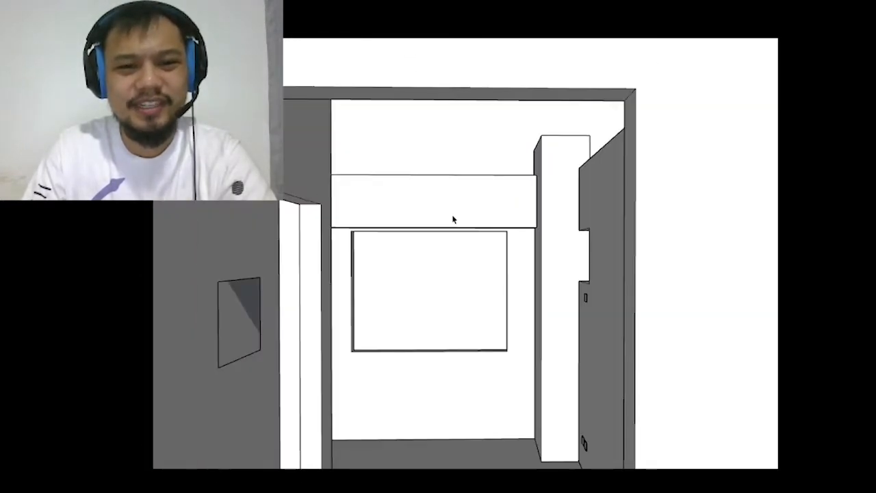
scroll(445, 221, "down", 6)
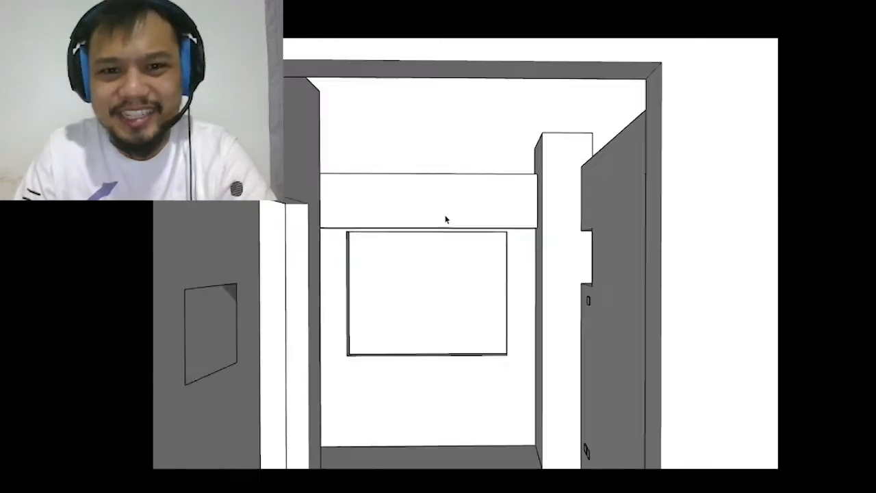
mouse_move(445, 221)
middle_mouse_down()
mouse_move(413, 350)
mouse_move(312, 287)
mouse_move(231, 351)
mouse_move(235, 340)
middle_mouse_up()
scroll(235, 339, "down", 5)
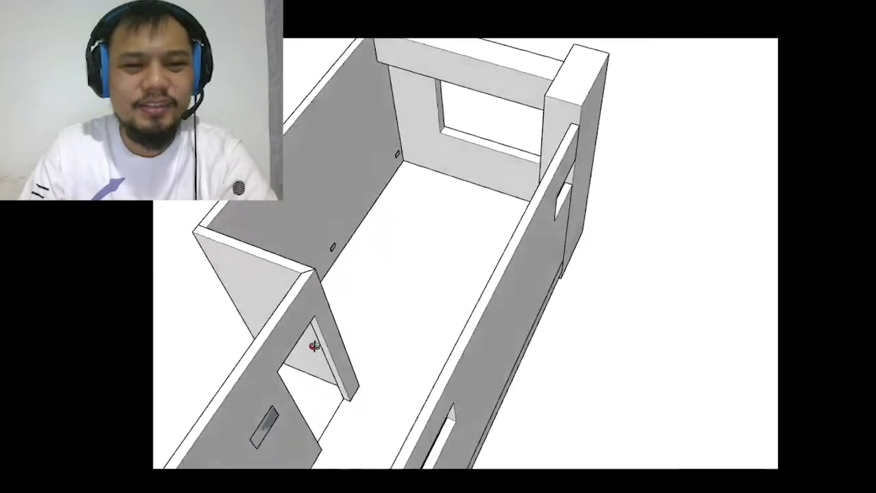
scroll(439, 155, "up", 5)
mouse_move(419, 156)
middle_mouse_down()
mouse_move(358, 88)
mouse_move(483, 172)
mouse_move(430, 128)
mouse_move(416, 166)
mouse_move(492, 187)
mouse_move(478, 113)
mouse_move(440, 125)
mouse_move(528, 124)
mouse_move(641, 160)
mouse_move(623, 256)
middle_mouse_up()
scroll(416, 171, "up", 6)
scroll(411, 179, "up", 2)
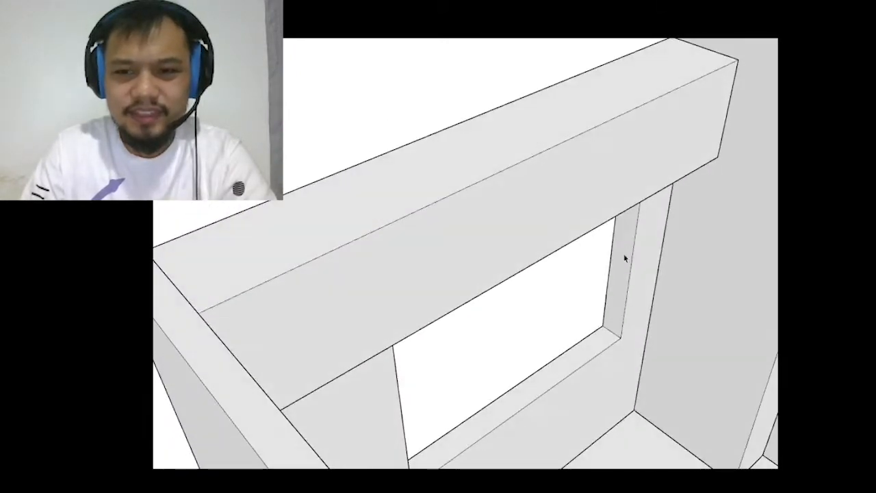
scroll(493, 203, "down", 4)
middle_click_drag(428, 197, 389, 243)
scroll(388, 244, "down", 2)
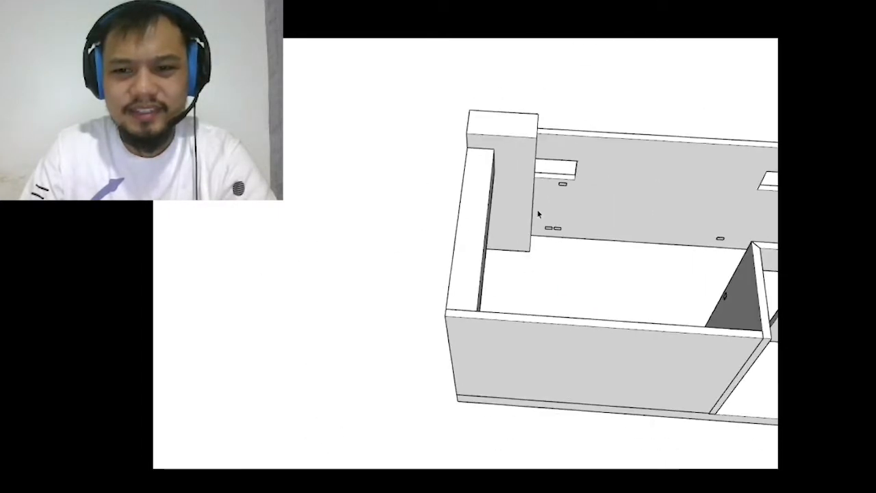
- Circle the model to check how the column, end beam and side walls meet, inside and outside
mouse_move(537, 214)
middle_mouse_down()
mouse_move(750, 199)
mouse_move(654, 274)
middle_mouse_up()
mouse_move(520, 242)
middle_mouse_down()
mouse_move(403, 195)
mouse_move(384, 221)
mouse_move(357, 211)
mouse_move(475, 228)
mouse_move(363, 219)
middle_mouse_up()
scroll(405, 206, "down", 3)
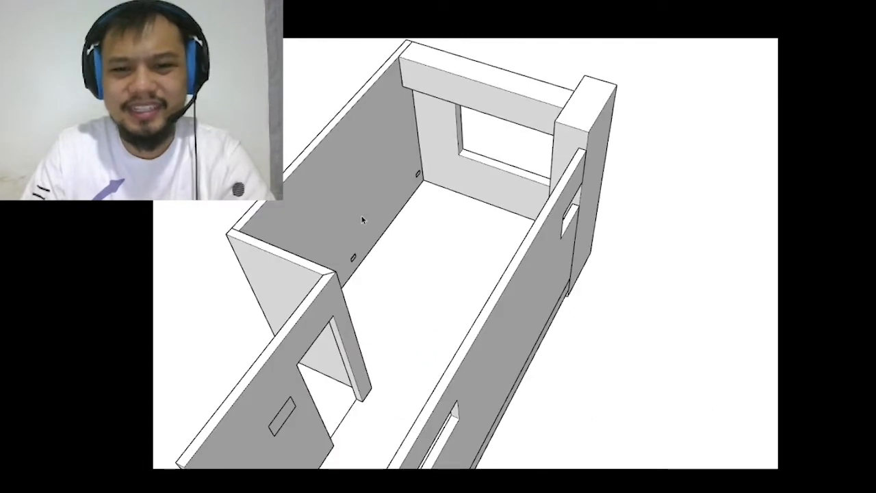
middle_click_drag(425, 211, 356, 202)
scroll(460, 185, "up", 2)
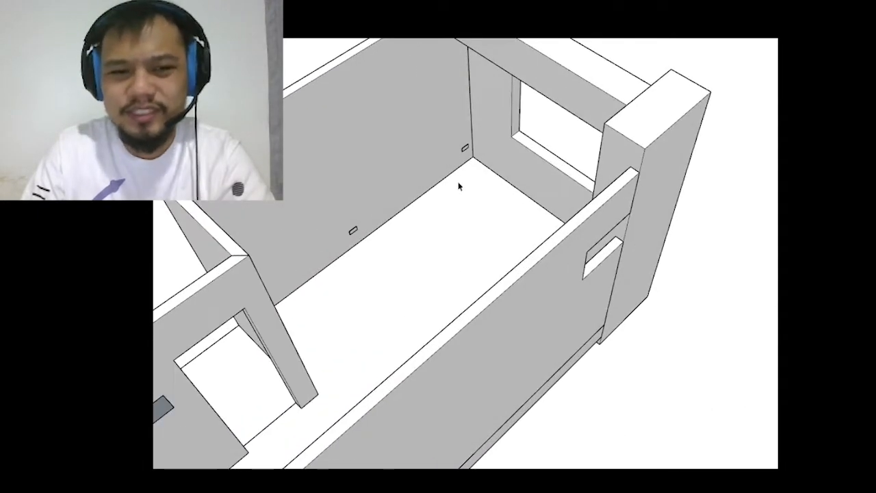
middle_click_drag(475, 188, 315, 201)
scroll(439, 200, "down", 3)
mouse_move(479, 212)
middle_mouse_down()
mouse_move(479, 166)
mouse_move(342, 182)
mouse_move(507, 244)
mouse_move(538, 270)
middle_mouse_up()
scroll(485, 164, "up", 3)
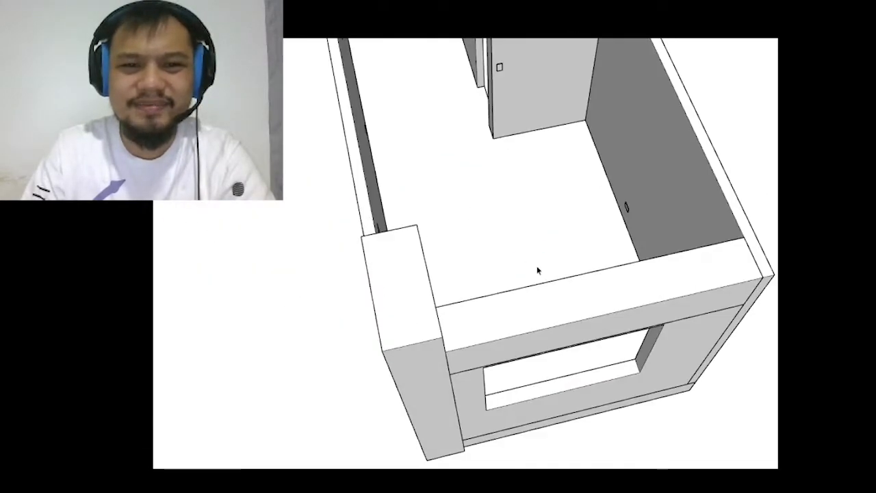
scroll(561, 285, "up", 3)
middle_click_drag(585, 301, 479, 183)
scroll(479, 183, "down", 5)
middle_click_drag(571, 274, 579, 168)
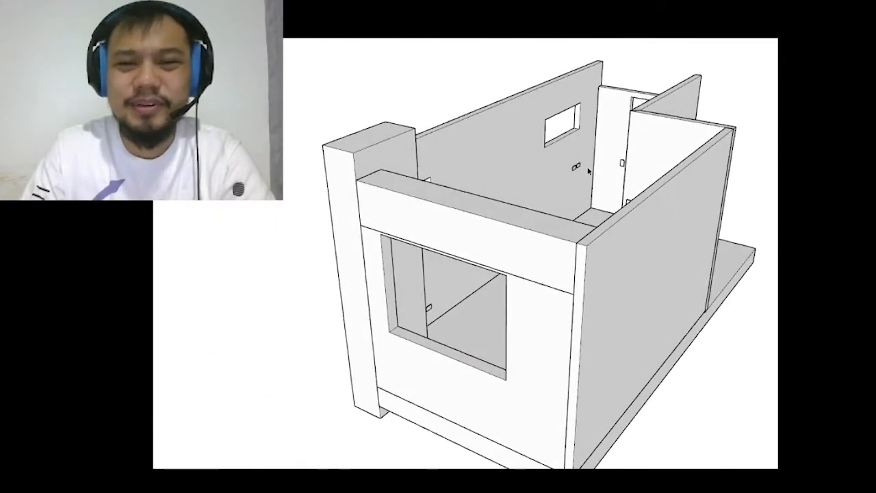
- Check the wall corner beside the entry recess and the alignment of the adjoining partition walls
scroll(579, 168, "up", 3)
scroll(587, 148, "up", 3)
mouse_move(533, 201)
middle_mouse_down()
mouse_move(661, 141)
mouse_move(432, 229)
mouse_move(452, 239)
mouse_move(432, 235)
middle_mouse_up()
scroll(443, 231, "down", 2)
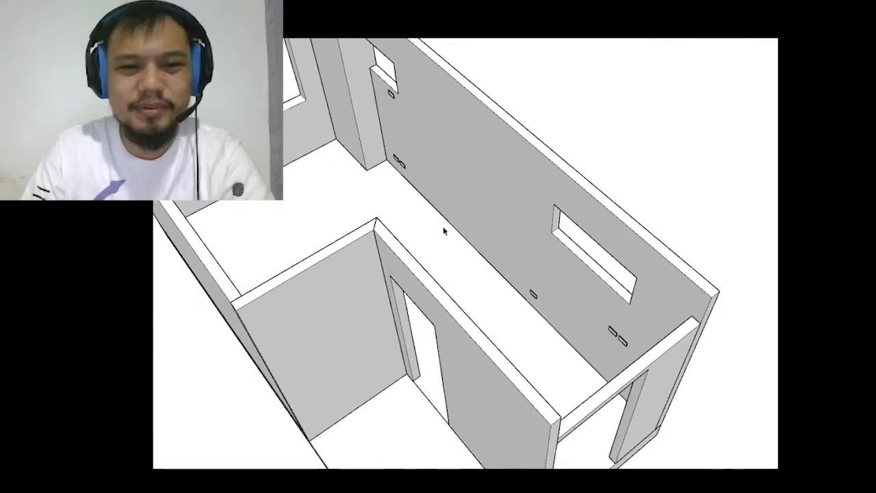
scroll(446, 222, "down", 2)
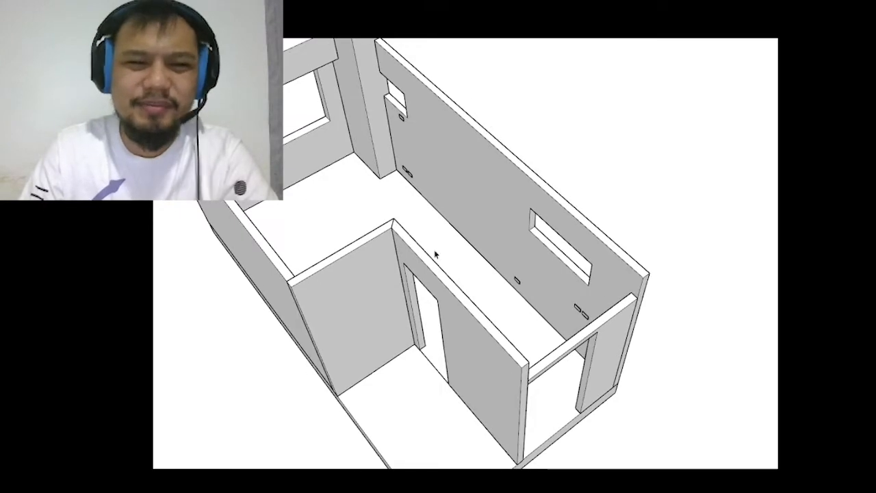
scroll(299, 316, "up", 4)
middle_click_drag(302, 290, 389, 286)
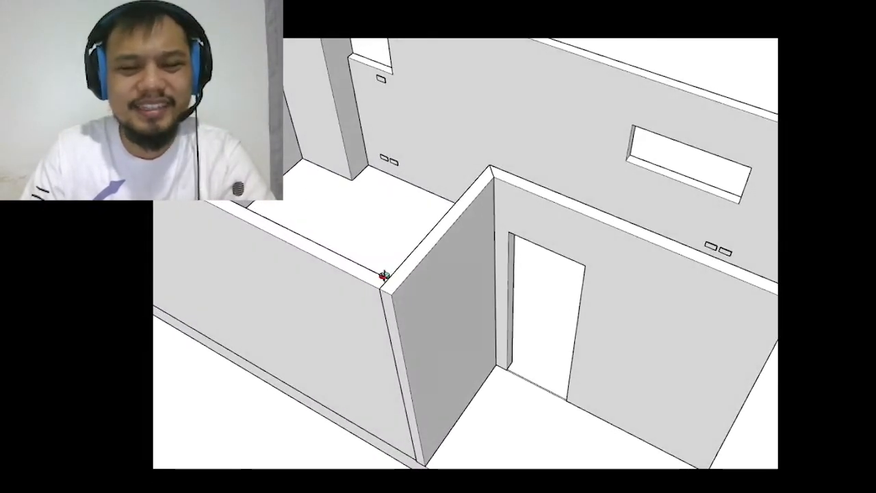
middle_click_drag(384, 275, 465, 226)
scroll(457, 218, "down", 3)
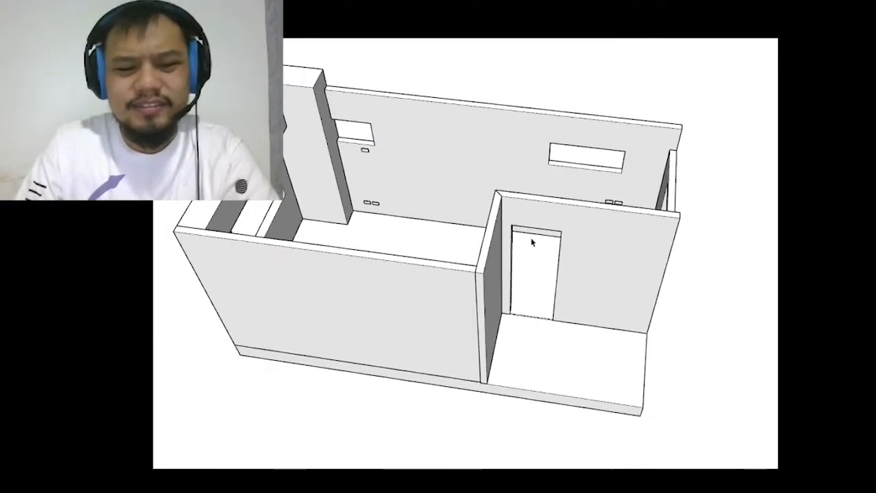
mouse_move(532, 241)
middle_mouse_down()
mouse_move(293, 260)
mouse_move(597, 249)
mouse_move(566, 268)
mouse_move(315, 306)
mouse_move(489, 221)
mouse_move(402, 335)
mouse_move(479, 215)
mouse_move(360, 260)
mouse_move(398, 102)
mouse_move(553, 127)
mouse_move(649, 127)
mouse_move(651, 134)
mouse_move(527, 117)
mouse_move(417, 131)
mouse_move(713, 209)
mouse_move(733, 112)
mouse_move(582, 260)
mouse_move(765, 310)
mouse_move(652, 243)
middle_mouse_up()
scroll(765, 310, "down", 6)
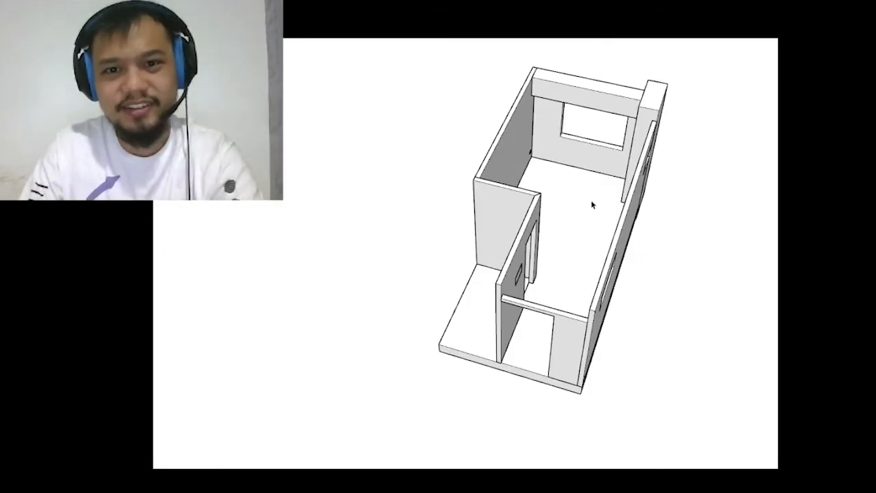
- Review the finished room from opposite sides and examine the outlets along the side wall near the window corner
mouse_move(592, 204)
middle_mouse_down()
mouse_move(565, 219)
mouse_move(689, 204)
middle_mouse_up()
scroll(559, 95, "up", 3)
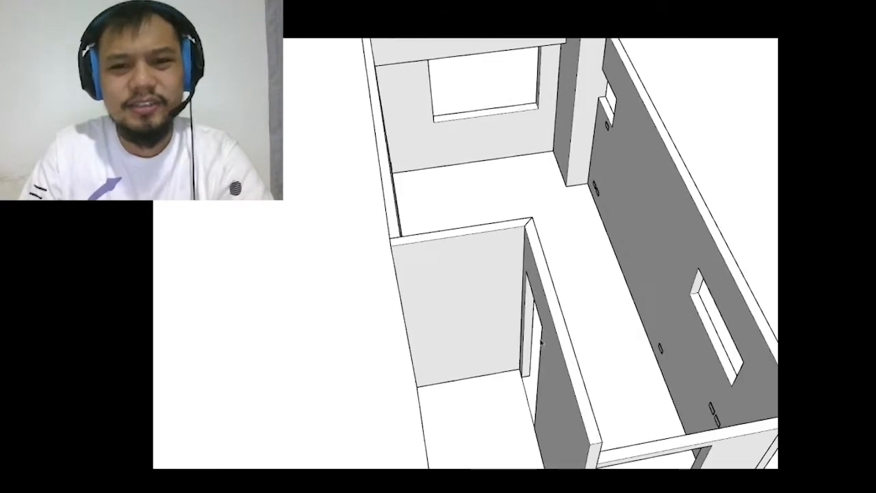
scroll(538, 280, "down", 4)
scroll(524, 251, "up", 3)
scroll(494, 278, "up", 2)
mouse_move(524, 251)
middle_mouse_down()
mouse_move(494, 279)
mouse_move(655, 269)
mouse_move(387, 250)
mouse_move(448, 221)
mouse_move(505, 232)
mouse_move(469, 290)
mouse_move(630, 211)
mouse_move(618, 250)
mouse_move(375, 233)
mouse_move(329, 278)
mouse_move(241, 263)
middle_mouse_up()
scroll(492, 236, "down", 3)
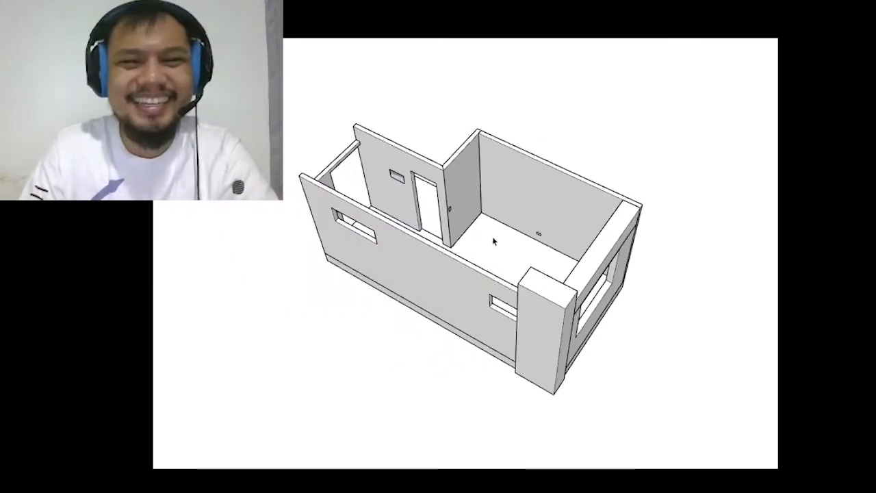
middle_click_drag(492, 236, 438, 221)
scroll(438, 221, "up", 6)
scroll(576, 159, "down", 5)
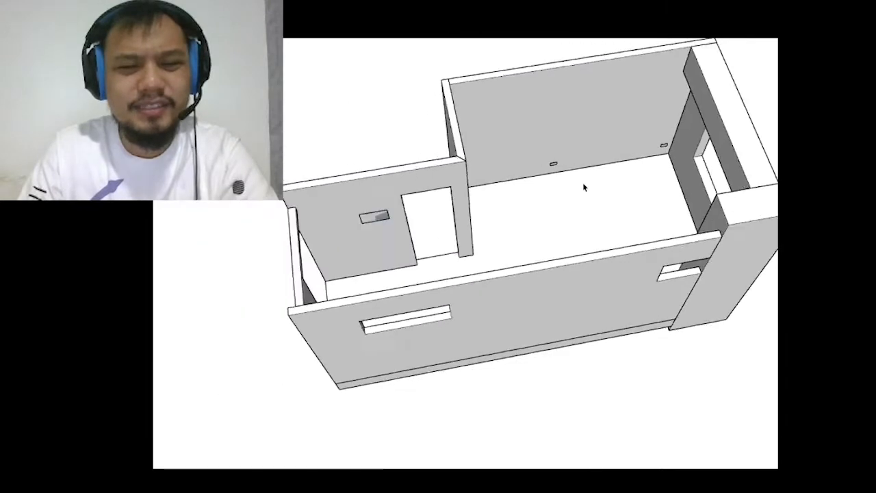
middle_click_drag(584, 188, 487, 202)
scroll(664, 130, "up", 5)
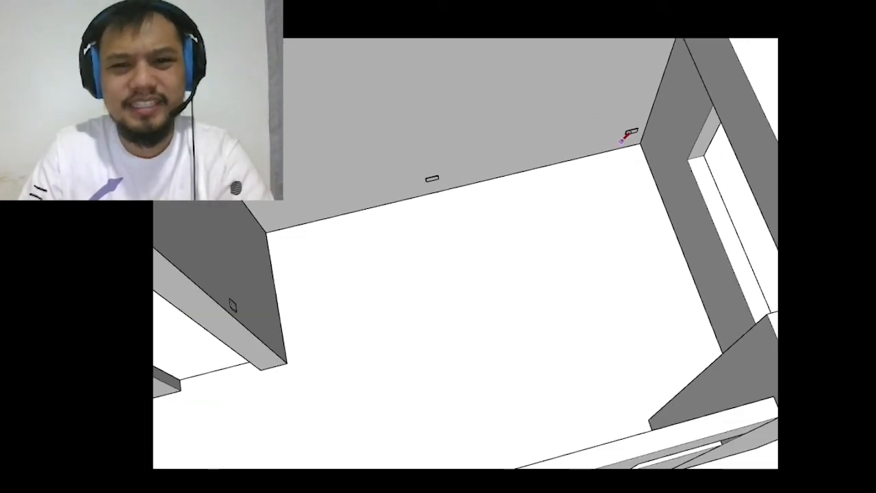
- Draw a vertical line up the long side wall between its two outlets, from the floor edge to the wall's top edge
scroll(642, 143, "down", 2)
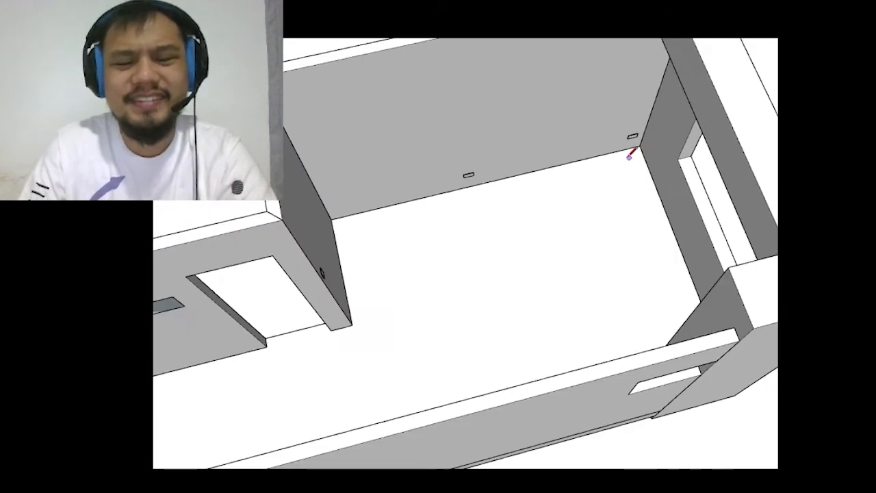
scroll(605, 144, "up", 3)
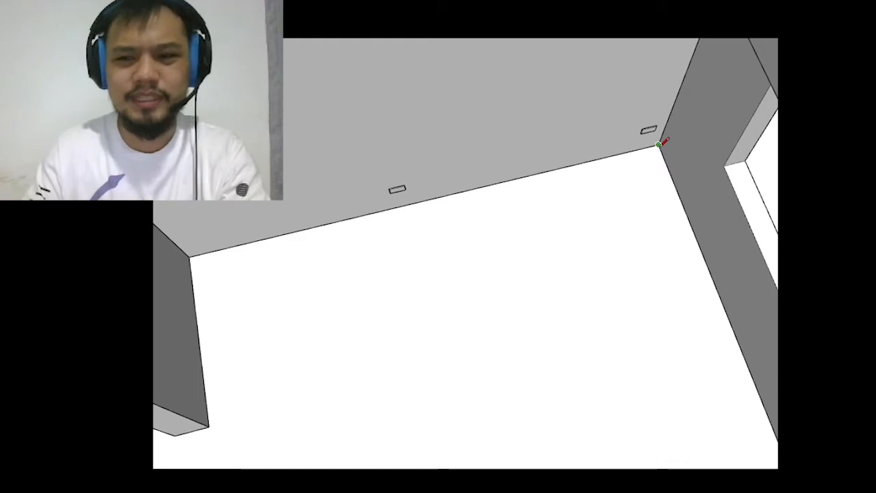
scroll(631, 117, "down", 5)
mouse_move(510, 148)
middle_mouse_down()
mouse_move(579, 78)
mouse_move(610, 90)
mouse_move(499, 146)
mouse_move(532, 141)
mouse_move(371, 215)
middle_mouse_up()
scroll(579, 78, "up", 3)
scroll(450, 185, "up", 2)
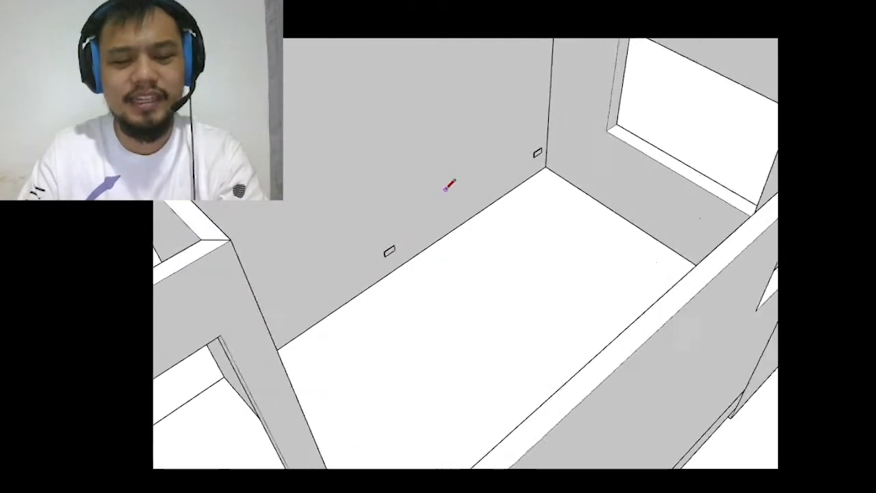
scroll(450, 185, "up", 2)
middle_click_drag(491, 186, 462, 232)
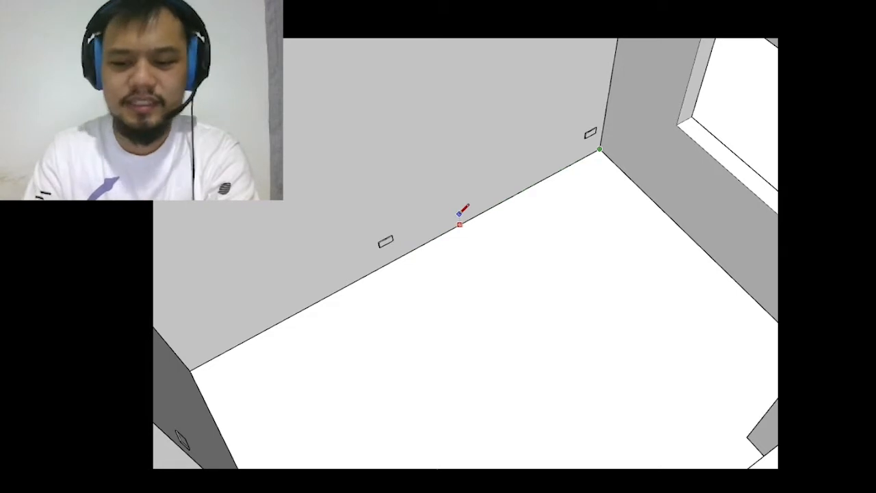
scroll(491, 181, "down", 4)
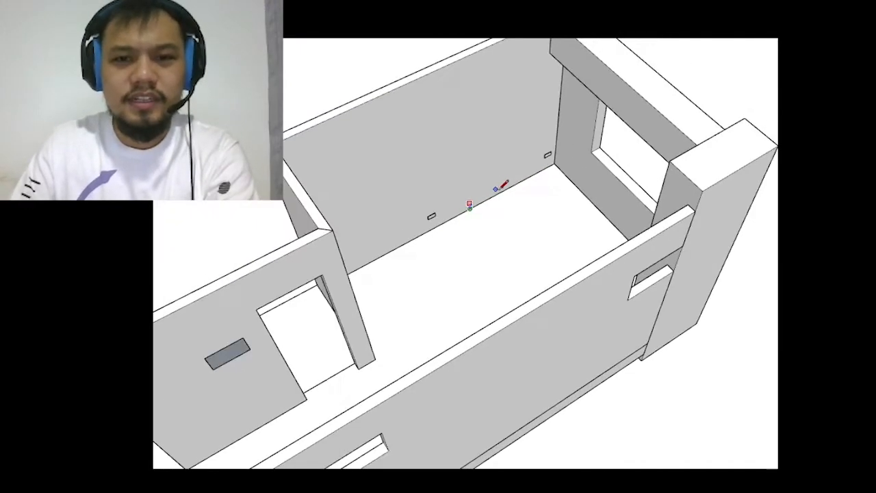
middle_click_drag(503, 182, 456, 176)
scroll(456, 176, "up", 5)
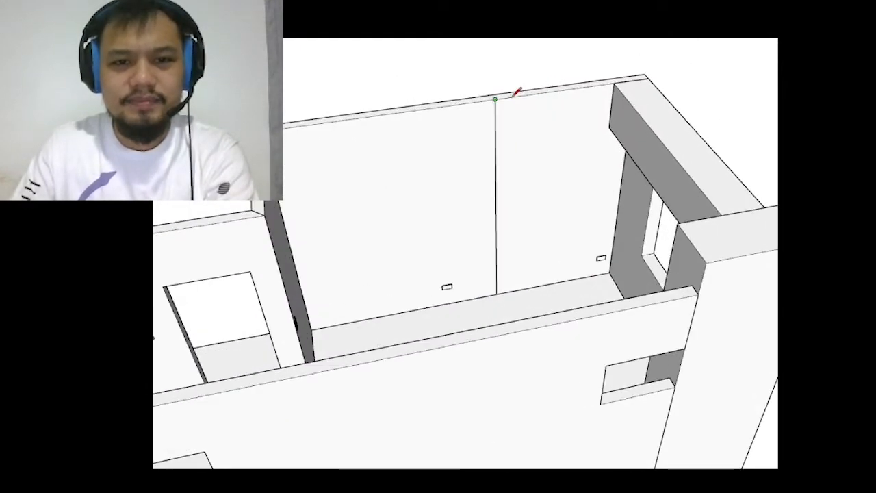
left_click(494, 100)
- Draw a second full-height vertical line on the side wall, directly beside the middle outlet, to outline a narrow strip
scroll(472, 97, "up", 3)
scroll(442, 374, "up", 2)
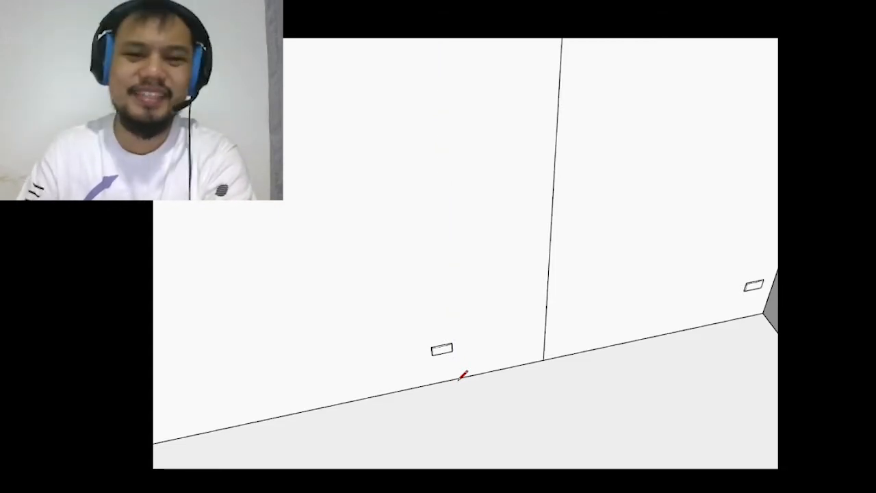
scroll(567, 440, "down", 3)
scroll(556, 430, "up", 3)
scroll(518, 374, "up", 2)
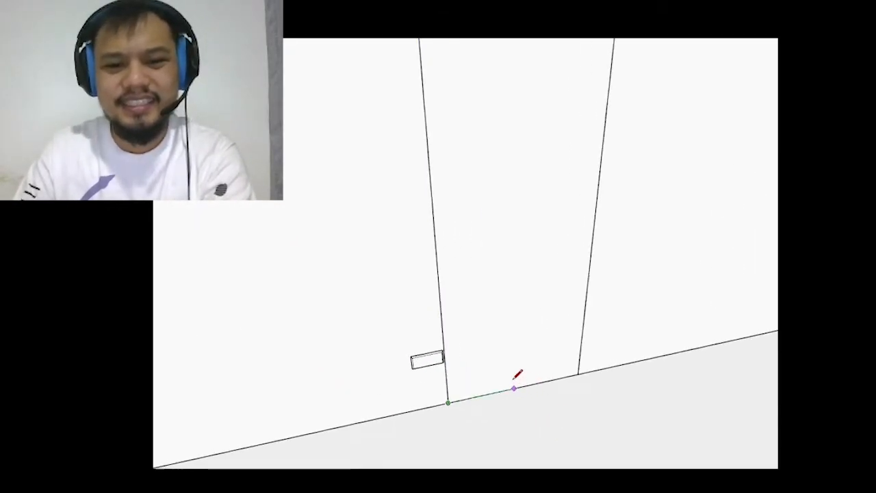
scroll(619, 365, "down", 4)
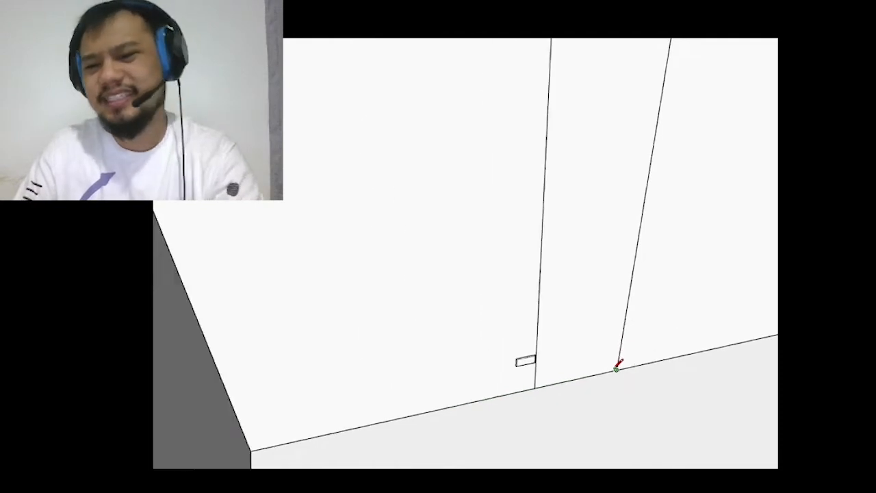
scroll(696, 366, "up", 4)
key("space")
left_click_drag(578, 355, 744, 432)
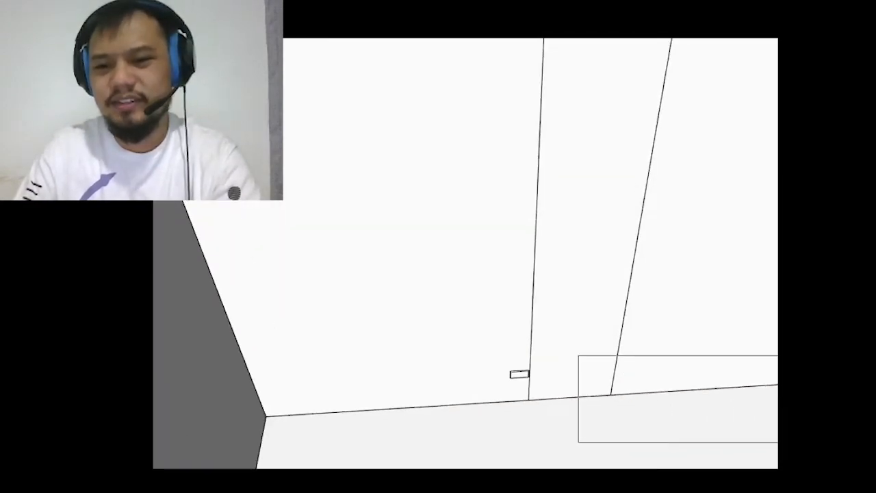
- Check the outlined wall strip's position within the whole room, viewing it from the window end and the entry side
scroll(752, 333, "down", 10)
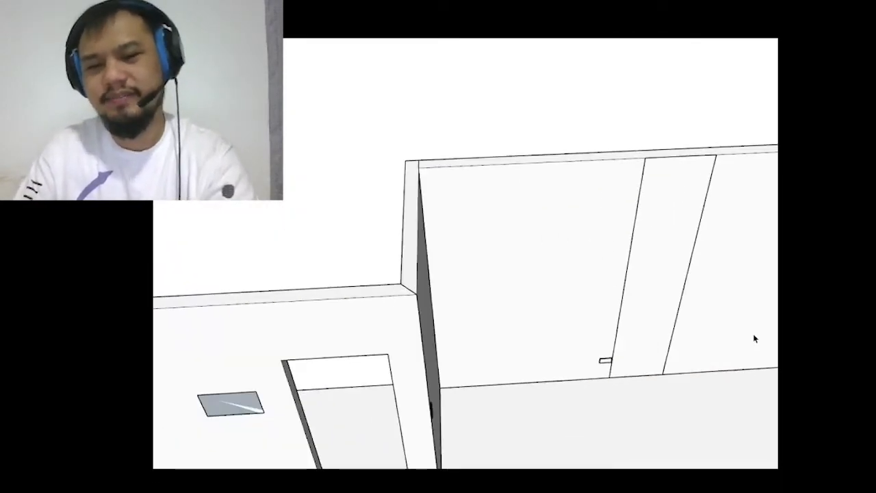
middle_click_drag(601, 256, 623, 226)
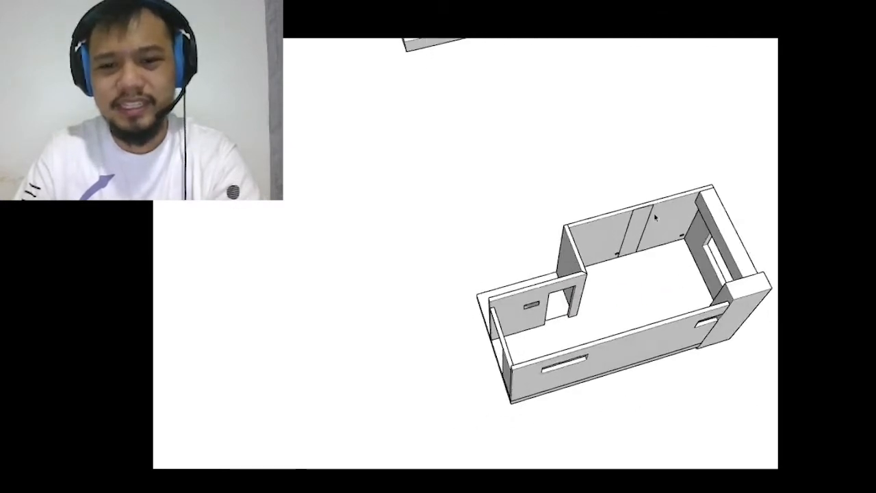
scroll(628, 233, "up", 8)
mouse_move(632, 337)
middle_mouse_down()
mouse_move(584, 235)
mouse_move(469, 256)
mouse_move(543, 319)
middle_mouse_up()
scroll(479, 281, "down", 4)
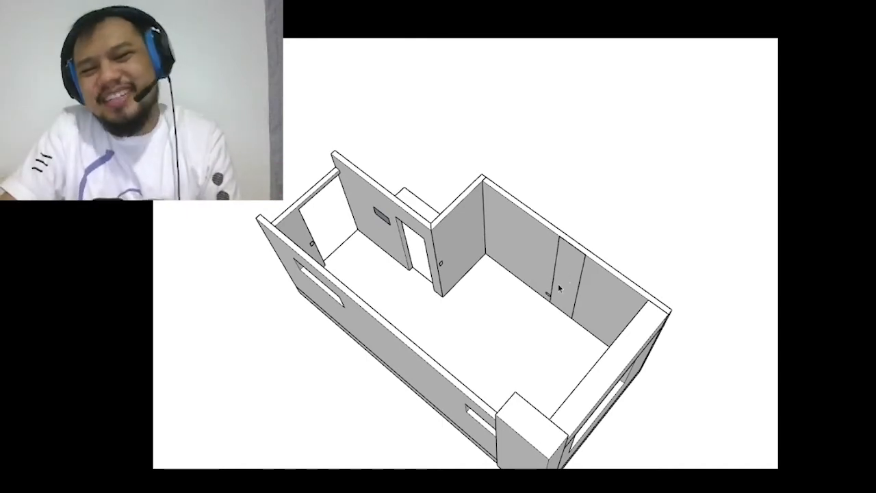
scroll(558, 283, "down", 1)
scroll(558, 284, "up", 5)
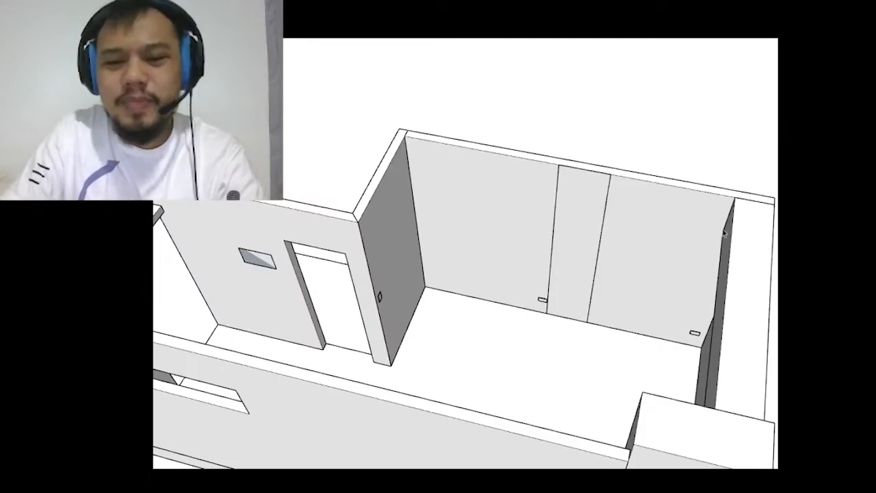
mouse_move(724, 233)
middle_mouse_down()
mouse_move(577, 234)
mouse_move(664, 254)
mouse_move(636, 267)
middle_mouse_up()
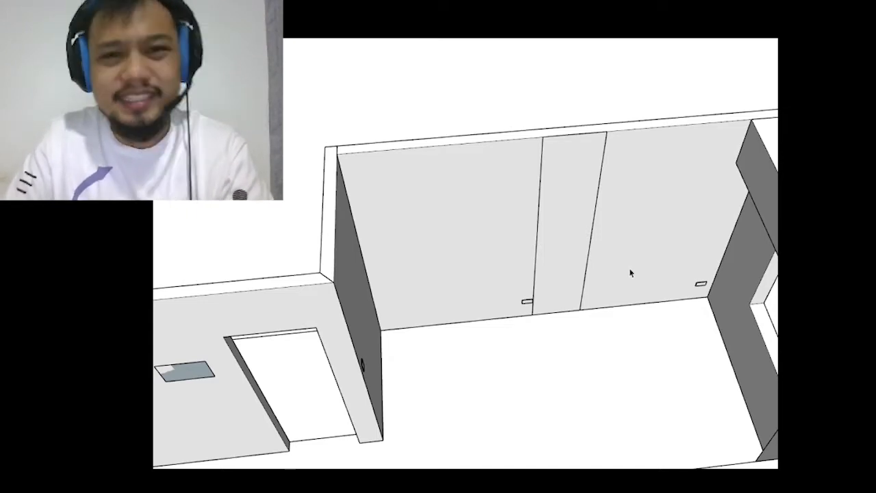
- Examine how the outlined strip divides the side wall between the recess corner and the window end
scroll(644, 290, "down", 3)
mouse_move(644, 290)
middle_mouse_down()
mouse_move(509, 244)
mouse_move(564, 252)
mouse_move(497, 238)
middle_mouse_up()
scroll(563, 247, "up", 3)
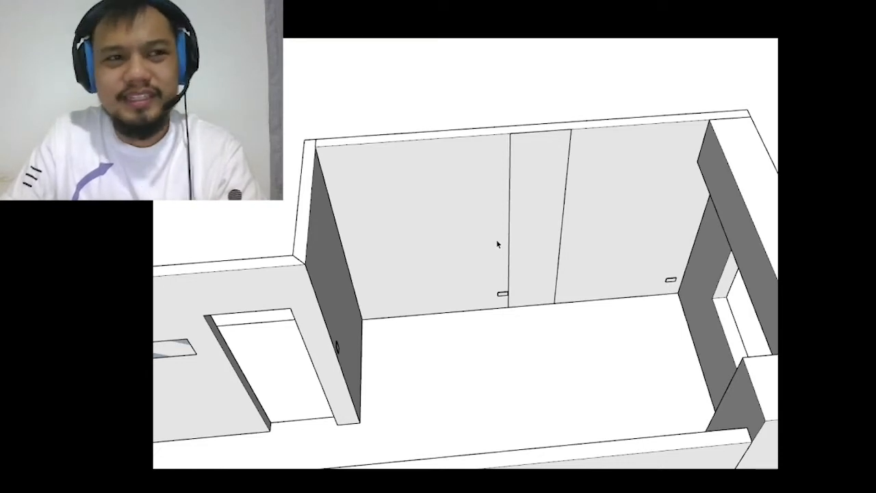
scroll(497, 244, "down", 3)
mouse_move(497, 245)
middle_mouse_down()
mouse_move(496, 223)
mouse_move(504, 231)
middle_mouse_up()
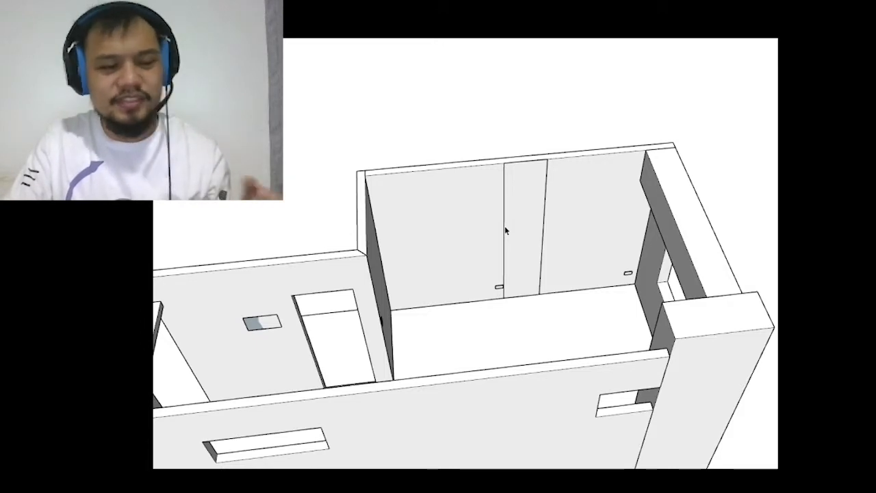
scroll(502, 236, "down", 5)
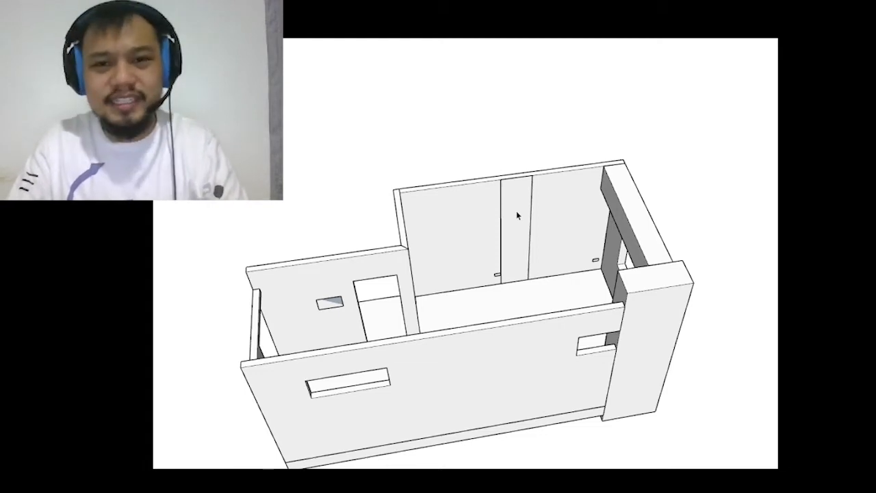
scroll(561, 171, "down", 2)
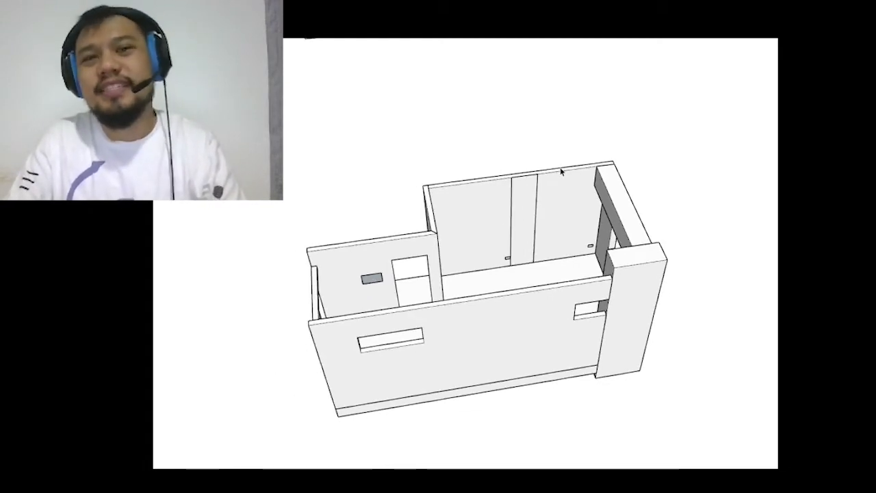
scroll(535, 216, "up", 2)
mouse_move(535, 216)
middle_mouse_down()
mouse_move(481, 221)
mouse_move(498, 189)
mouse_move(540, 186)
middle_mouse_up()
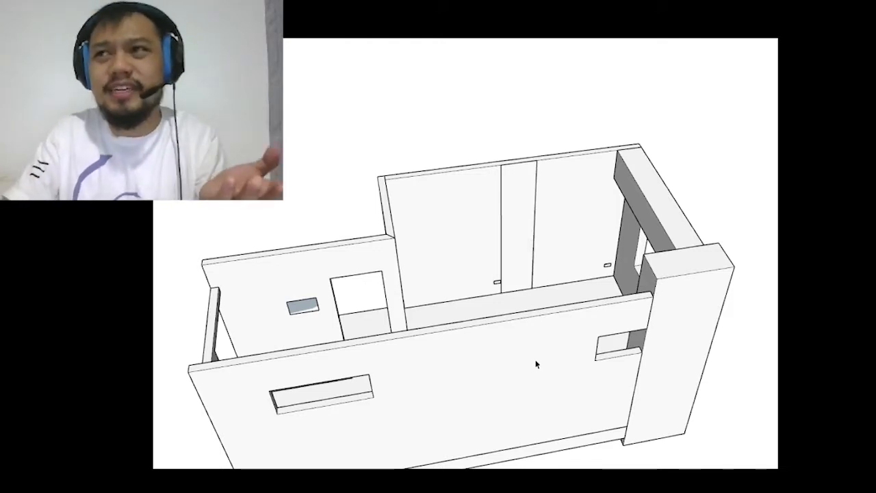
- Review the room from above the entry end, comparing the floor areas on either side of the strip
mouse_move(536, 360)
middle_mouse_down()
mouse_move(659, 344)
mouse_move(561, 317)
mouse_move(540, 200)
middle_mouse_up()
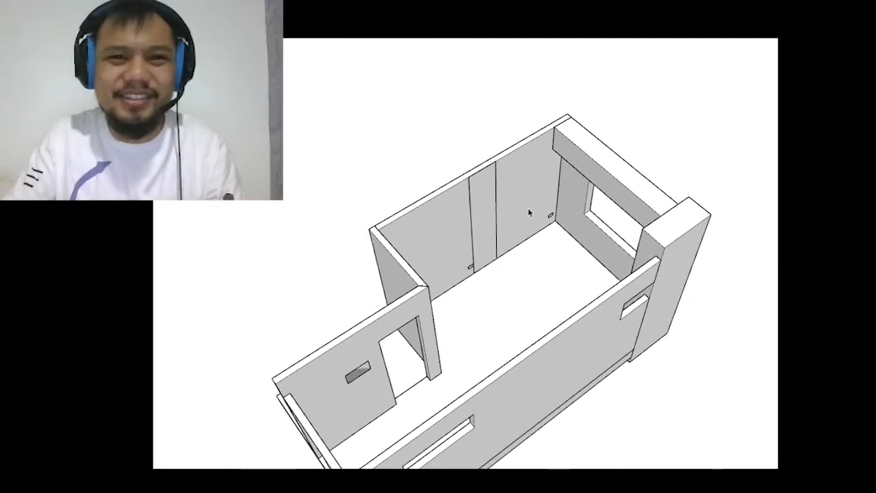
scroll(527, 207, "down", 1)
scroll(527, 285, "up", 3)
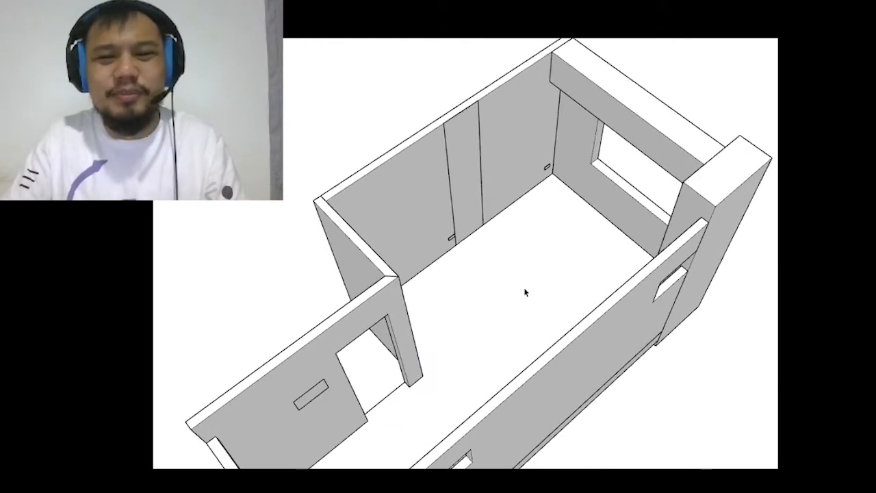
scroll(524, 291, "down", 3)
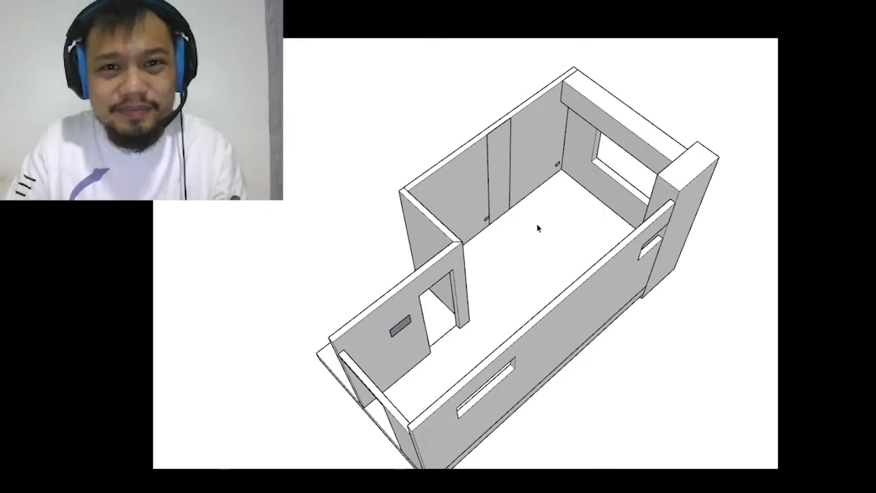
scroll(537, 228, "up", 1)
scroll(513, 244, "up", 2)
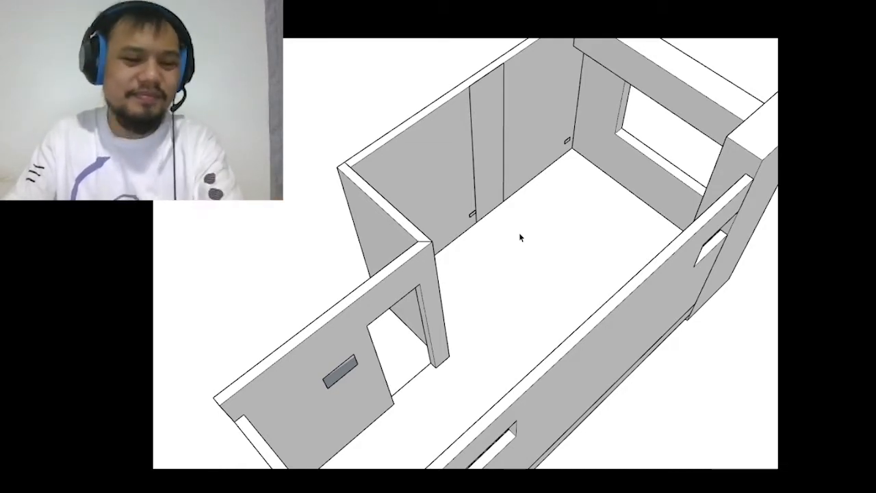
scroll(487, 219, "down", 3)
scroll(476, 259, "up", 1)
scroll(486, 248, "up", 3)
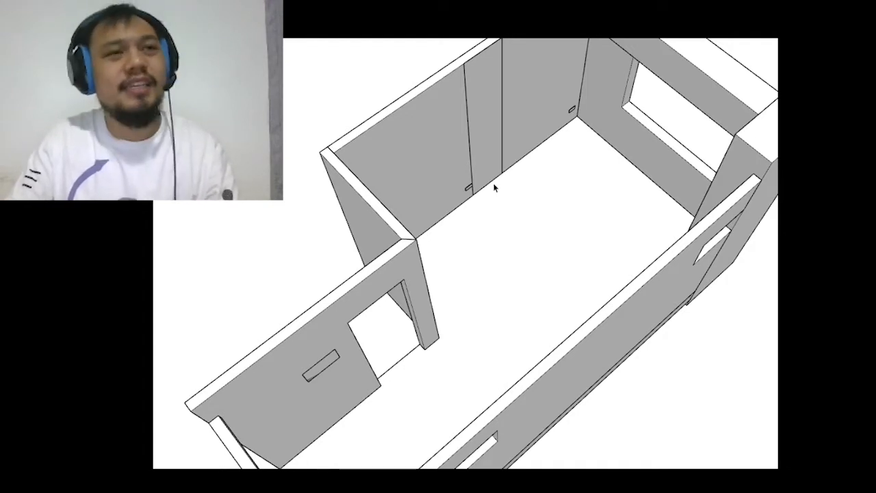
- Inspect the strip's alignment with the doorway, the corner column and the opposite wall from overhead
scroll(493, 188, "down", 3)
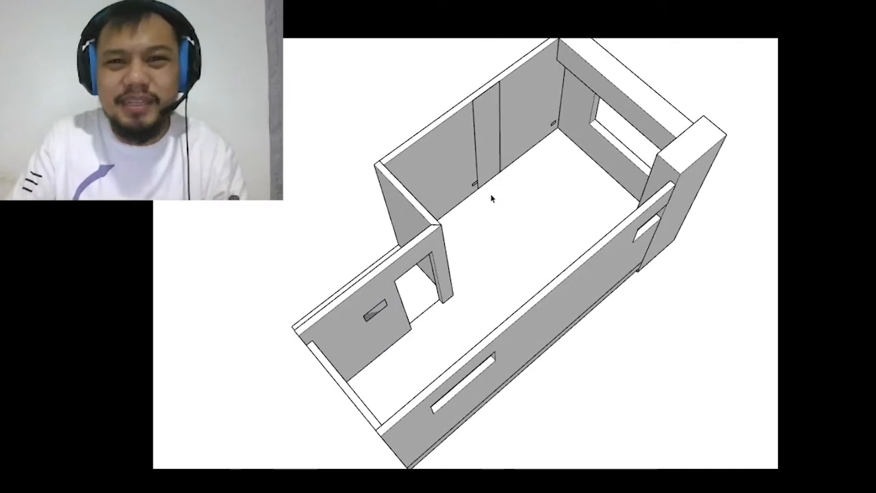
scroll(535, 163, "up", 2)
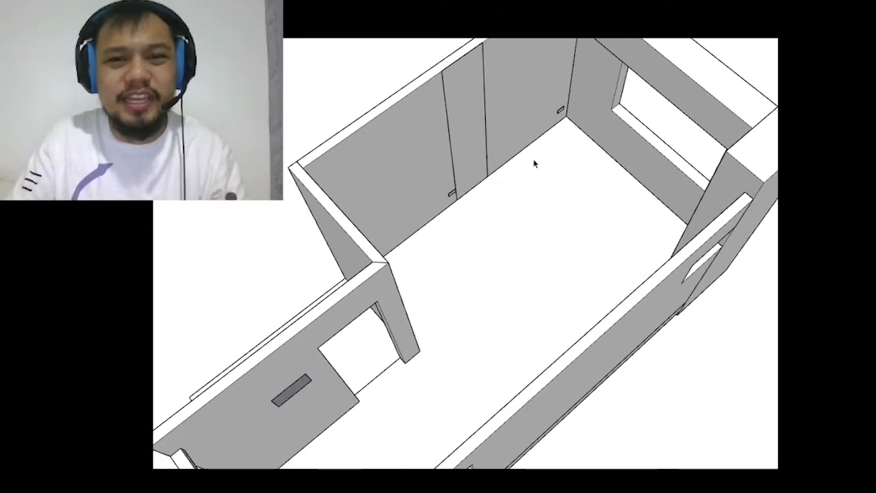
scroll(535, 163, "down", 2)
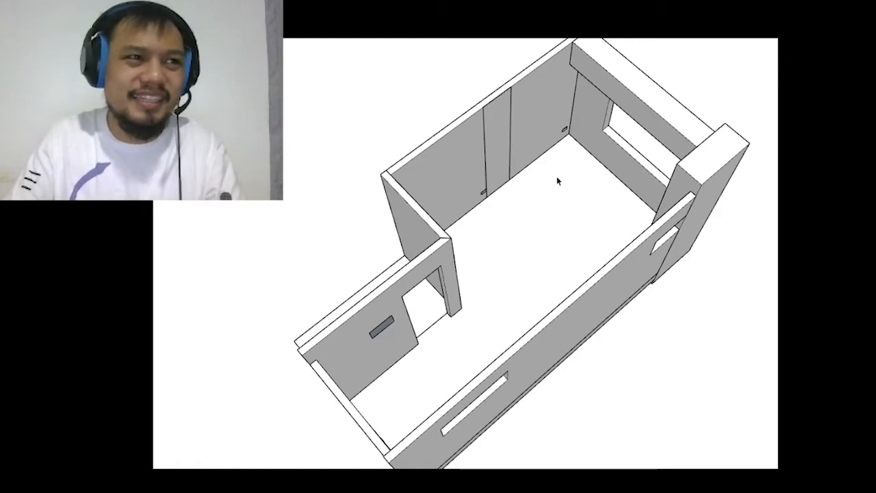
scroll(556, 179, "down", 3)
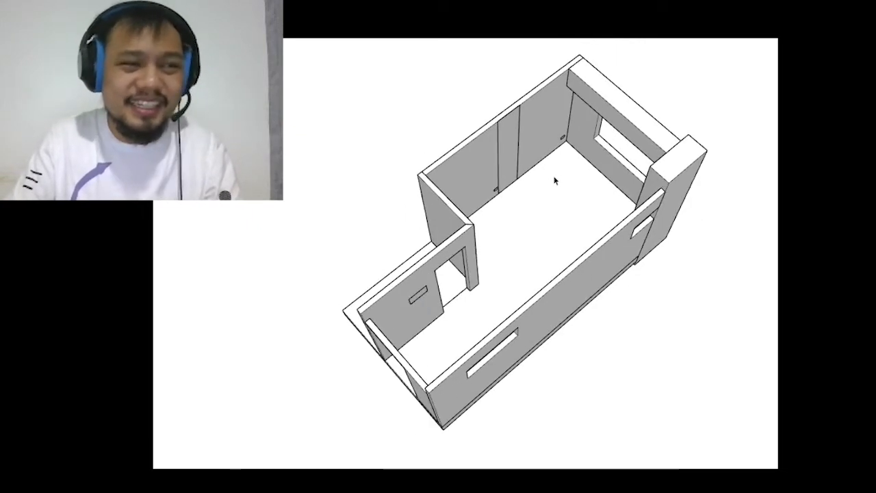
scroll(555, 180, "up", 4)
middle_click_drag(555, 180, 532, 145)
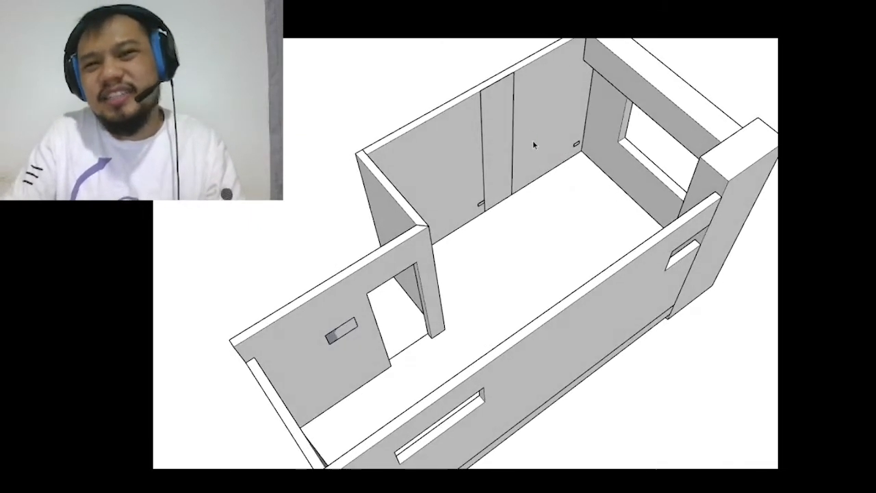
scroll(532, 144, "up", 3)
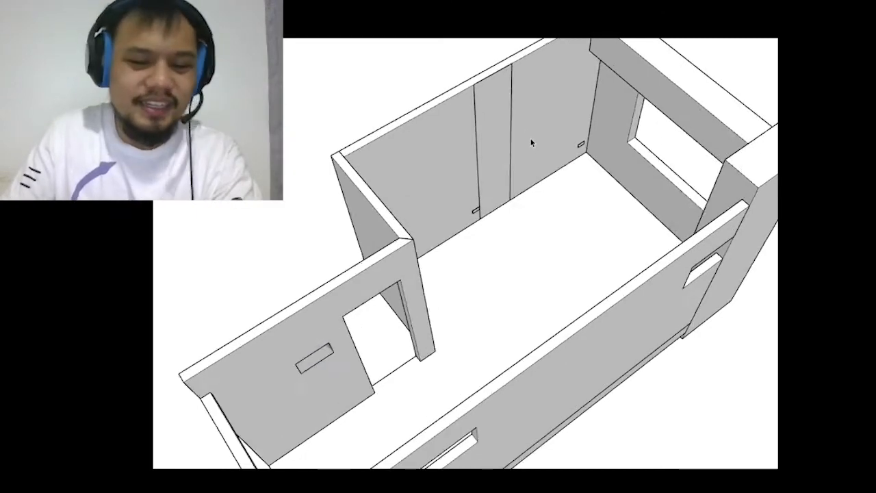
mouse_move(531, 143)
middle_mouse_down()
mouse_move(521, 158)
mouse_move(547, 153)
middle_mouse_up()
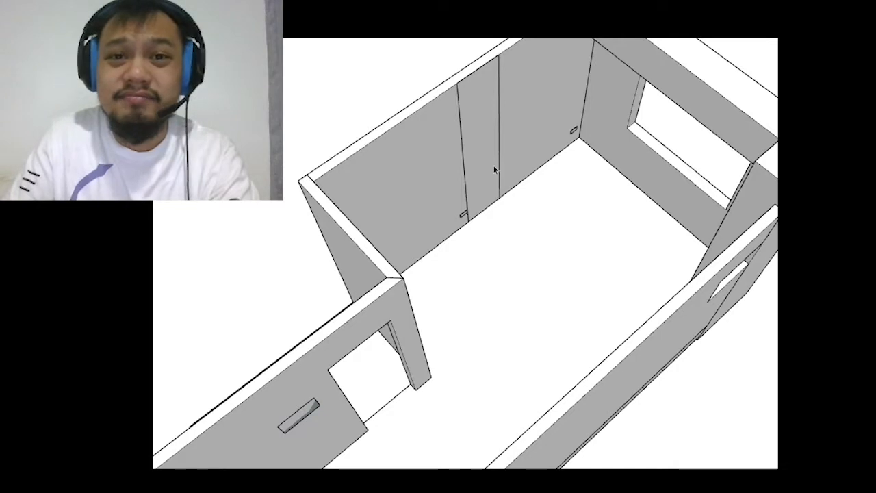
- Push/Pull the outlined wall strip out into the room to form a full-height partition that stops short of the opposite wall
scroll(494, 172, "down", 3)
scroll(501, 172, "up", 3)
key("p")
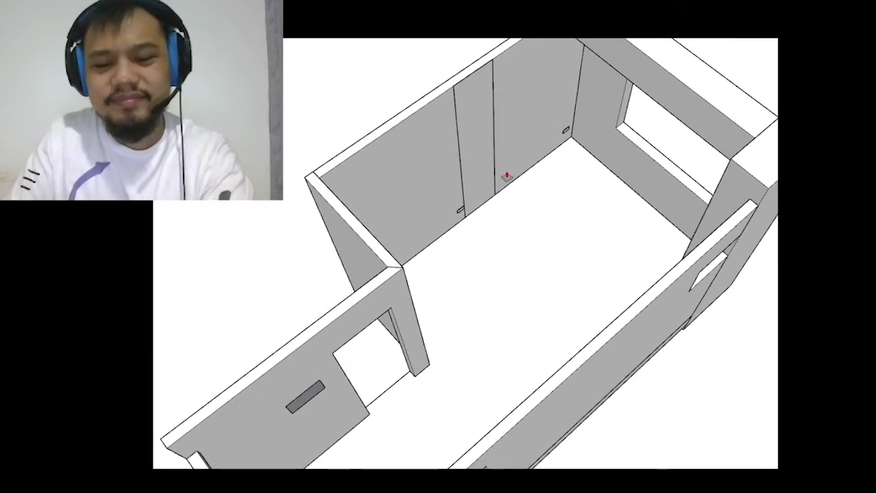
left_click(479, 175)
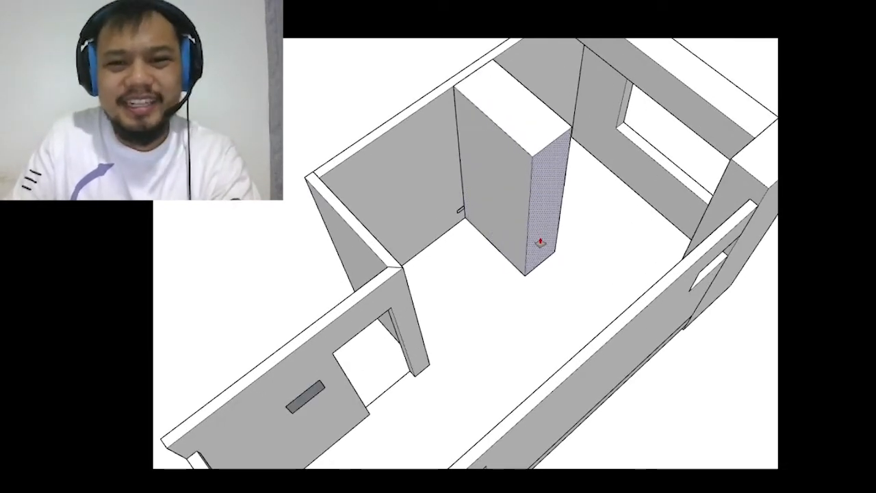
middle_click_drag(557, 267, 428, 294)
scroll(432, 287, "down", 2)
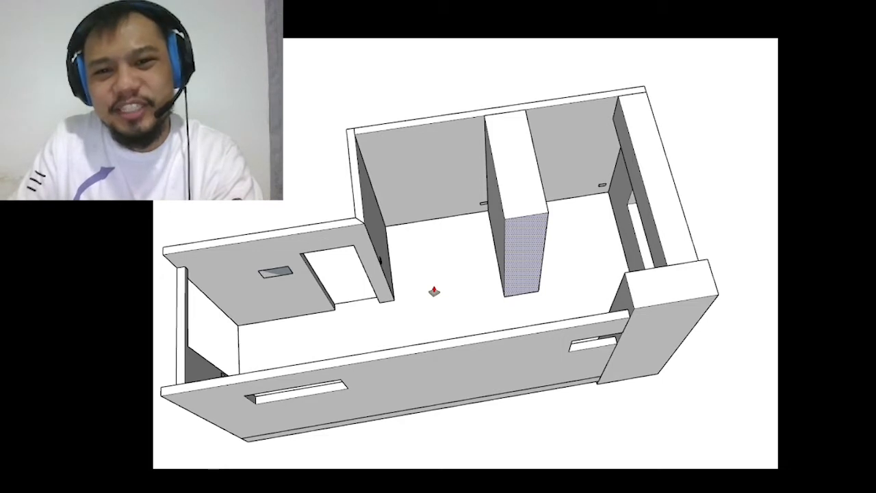
- Push/Pull the partition's end face until it lines up with the end of the short wall beside the doorway
scroll(438, 284, "up", 4)
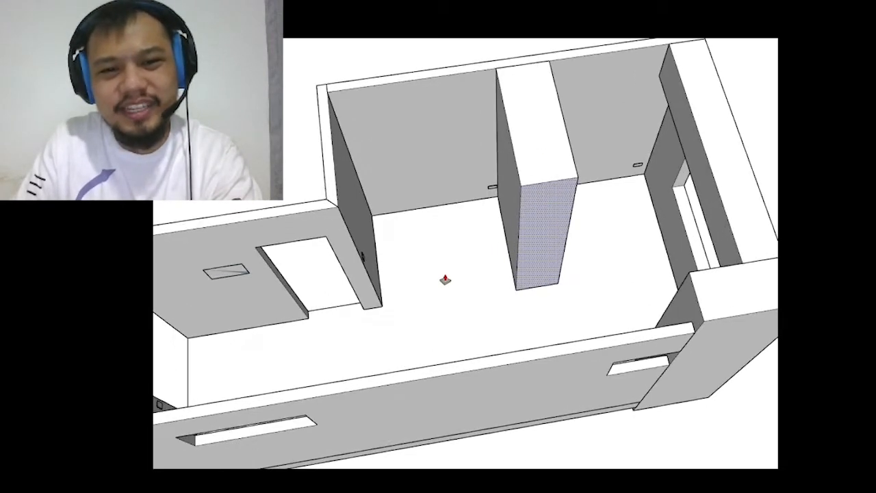
left_click_drag(391, 293, 368, 295)
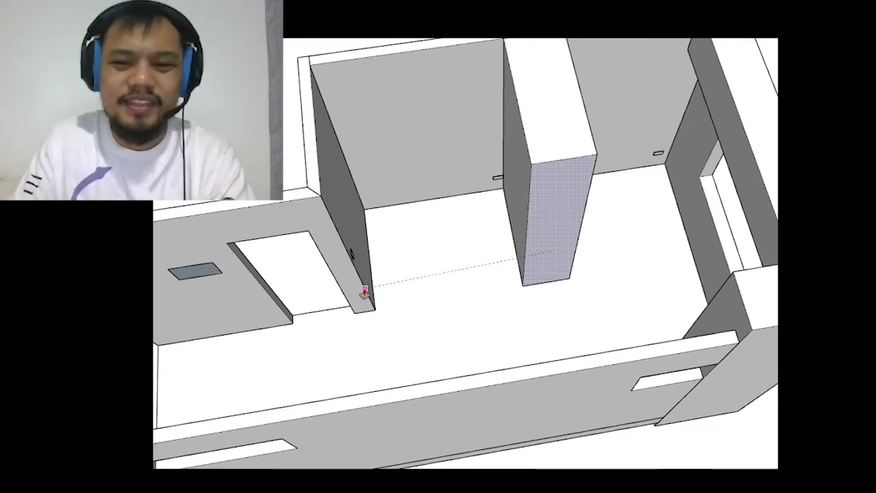
scroll(365, 292, "up", 2)
middle_click_drag(364, 291, 356, 293)
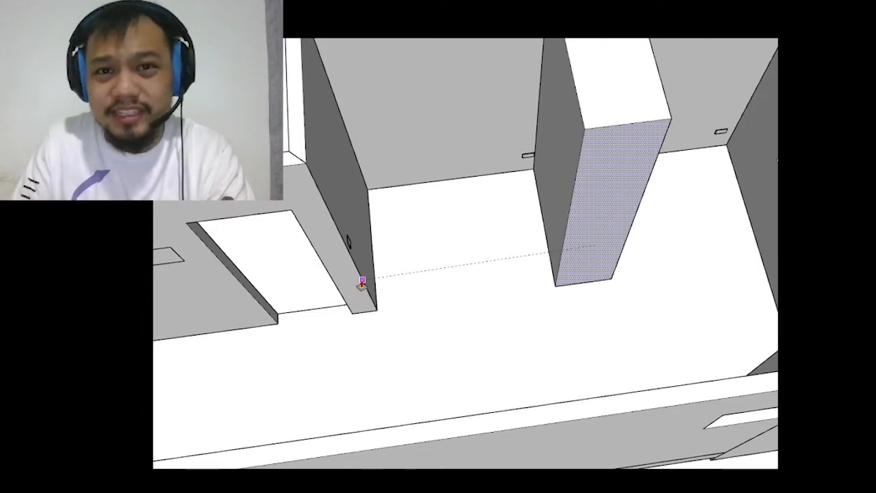
middle_click_drag(362, 283, 563, 355)
left_click_drag(563, 355, 625, 433)
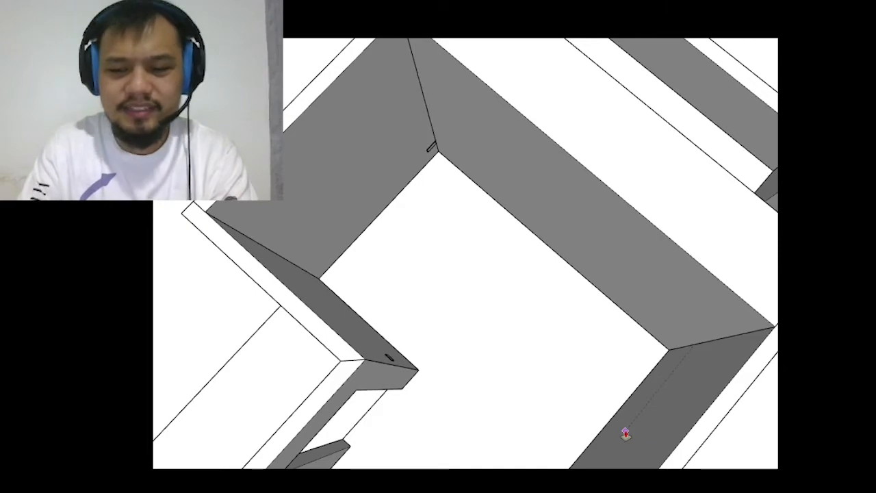
left_click(624, 432)
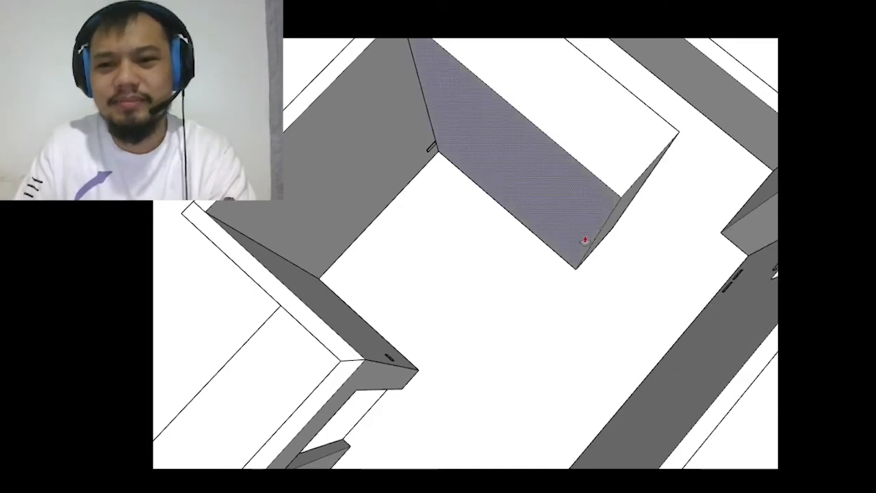
- Inspect the partition from overhead and from both sides, comparing its length with the short wall beside the doorway
scroll(585, 239, "down", 5)
mouse_move(600, 231)
middle_mouse_down()
mouse_move(518, 153)
mouse_move(527, 253)
mouse_move(556, 263)
mouse_move(629, 176)
middle_mouse_up()
key("space")
scroll(721, 233, "up", 3)
mouse_move(721, 233)
middle_mouse_down()
mouse_move(467, 177)
mouse_move(389, 221)
mouse_move(467, 195)
mouse_move(413, 294)
middle_mouse_up()
scroll(499, 303, "down", 2)
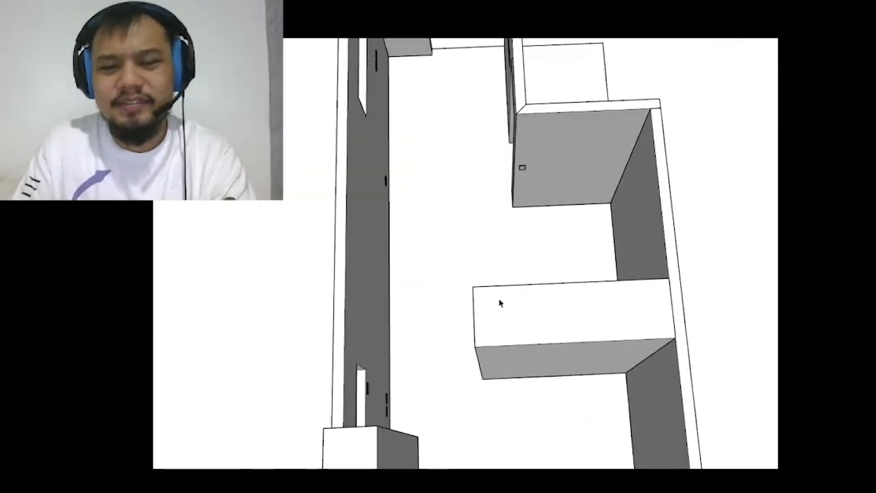
mouse_move(499, 303)
middle_mouse_down()
mouse_move(567, 352)
mouse_move(602, 349)
mouse_move(609, 335)
mouse_move(529, 312)
mouse_move(593, 275)
middle_mouse_up()
scroll(527, 317, "up", 4)
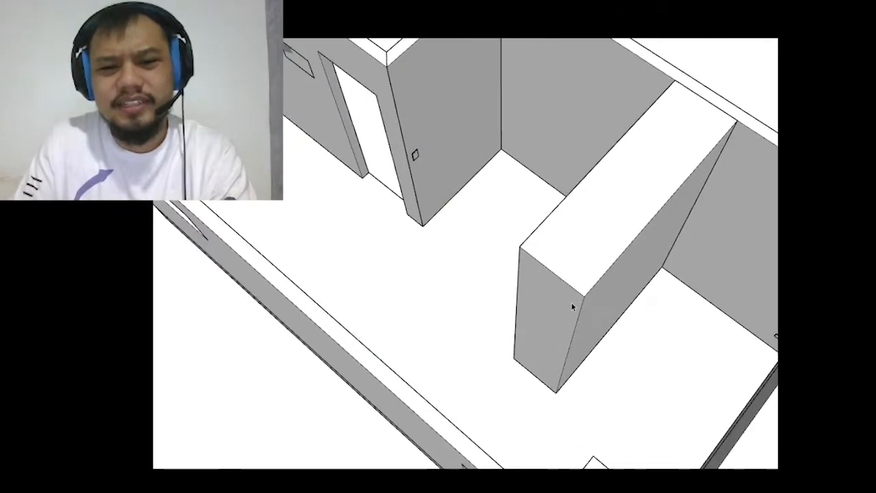
scroll(461, 263, "down", 3)
mouse_move(462, 262)
middle_mouse_down()
mouse_move(645, 276)
mouse_move(535, 267)
middle_mouse_up()
scroll(614, 213, "up", 3)
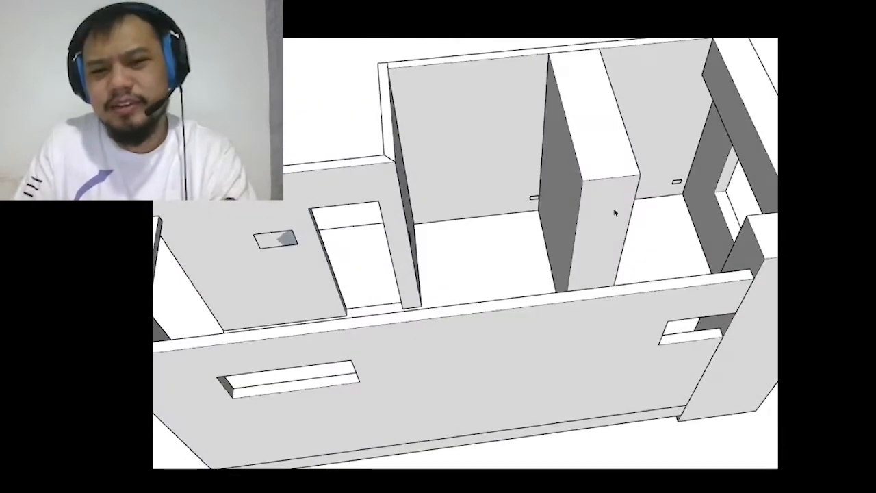
scroll(593, 209, "up", 2)
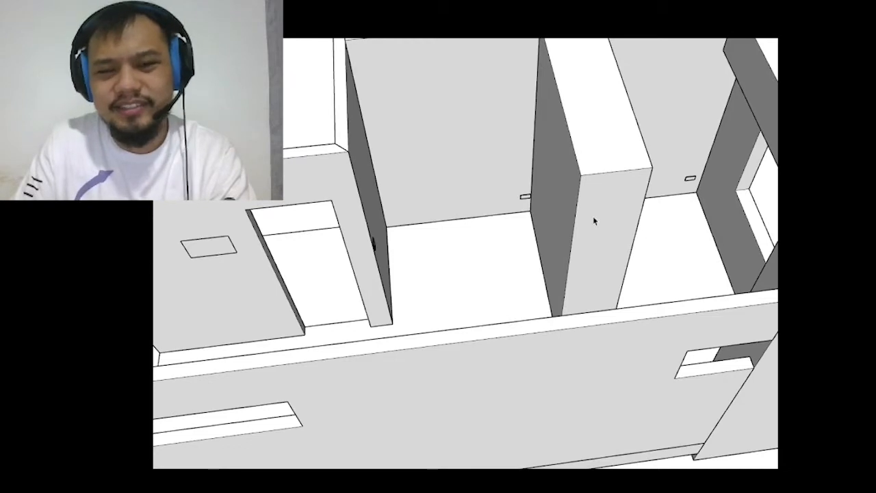
- Examine the partition up close and select it together with all its connected faces and edges
mouse_move(579, 226)
middle_mouse_down()
mouse_move(576, 213)
mouse_move(671, 189)
middle_mouse_up()
scroll(513, 137, "up", 6)
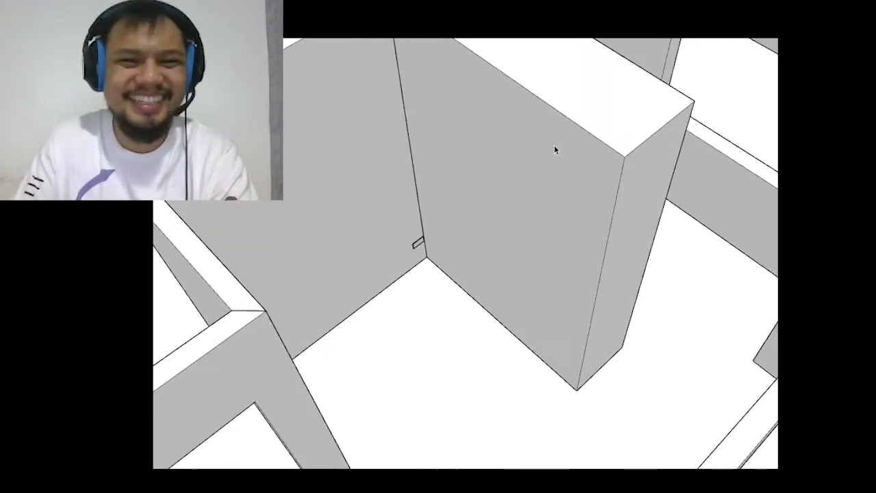
mouse_move(555, 148)
middle_mouse_down()
mouse_move(572, 190)
mouse_move(536, 192)
middle_mouse_up()
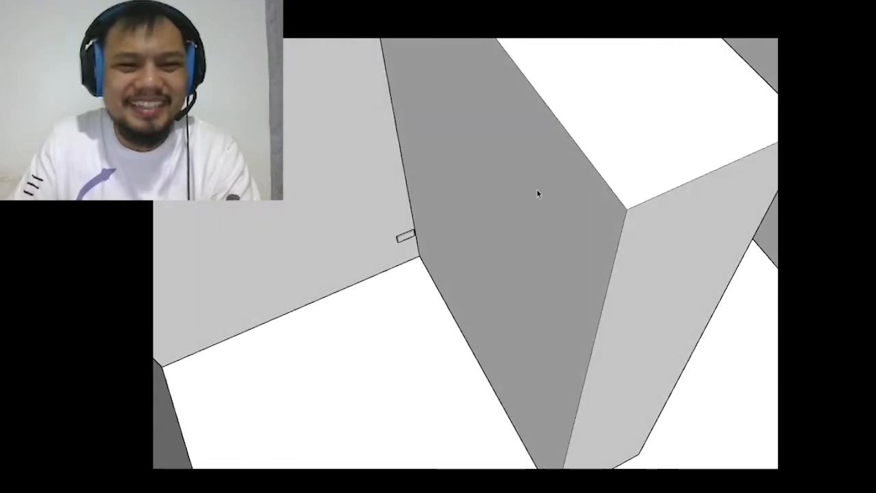
scroll(499, 183, "down", 2)
mouse_move(512, 161)
middle_mouse_down()
mouse_move(559, 172)
mouse_move(485, 163)
mouse_move(546, 191)
mouse_move(518, 196)
mouse_move(434, 162)
mouse_move(458, 162)
mouse_move(550, 199)
mouse_move(629, 194)
middle_mouse_up()
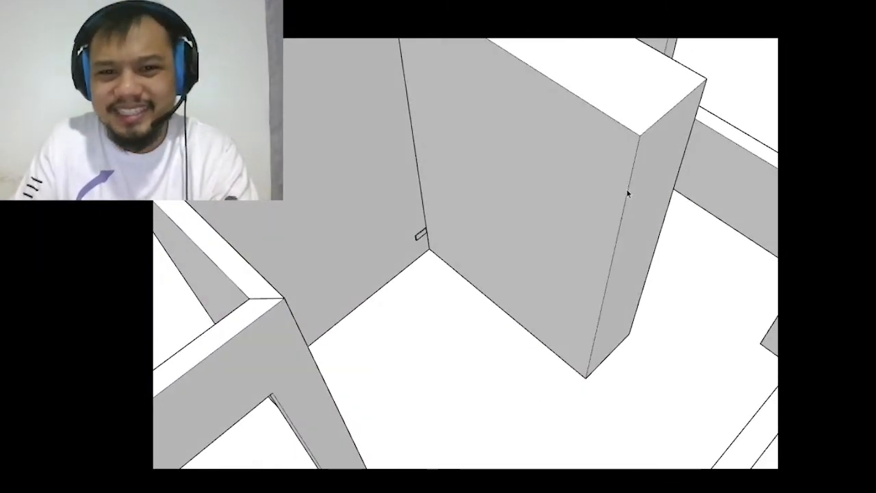
mouse_move(627, 194)
middle_mouse_down()
mouse_move(479, 180)
mouse_move(619, 207)
mouse_move(479, 217)
mouse_move(550, 212)
middle_mouse_up()
triple_click(548, 213)
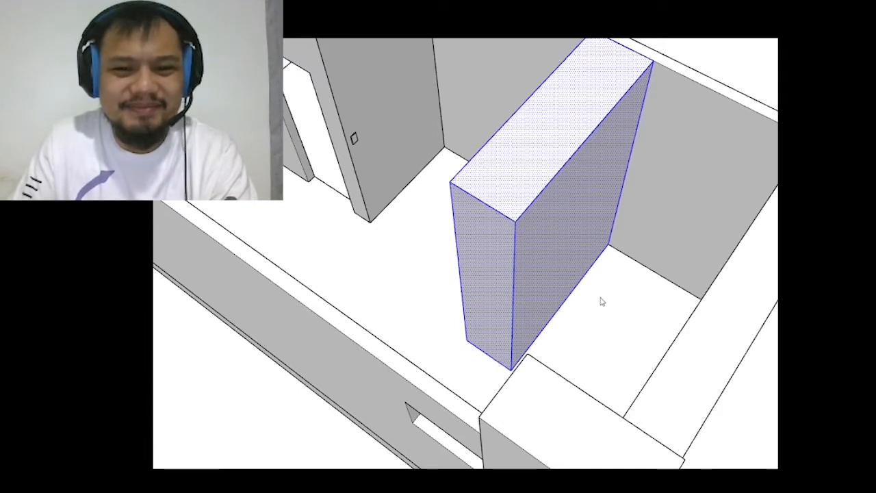
mouse_move(602, 301)
middle_mouse_down()
mouse_move(711, 210)
mouse_move(625, 276)
mouse_move(475, 186)
mouse_move(689, 182)
middle_mouse_up()
scroll(578, 189, "up", 3)
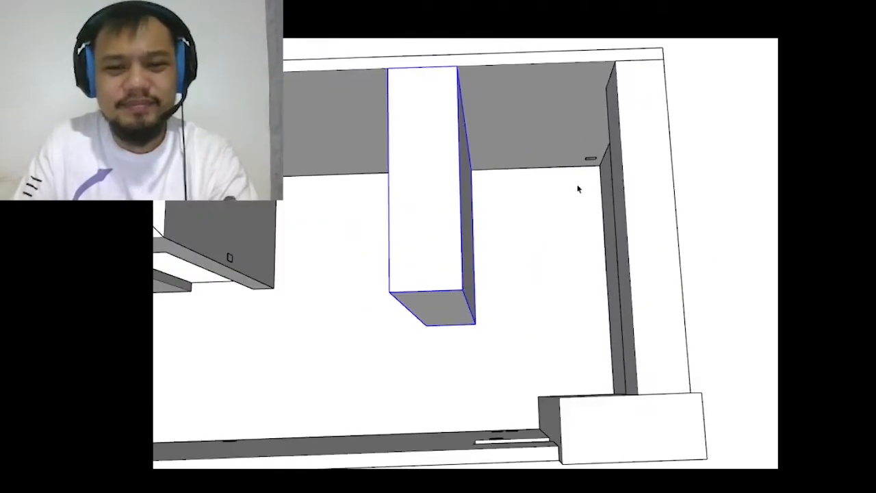
middle_click_drag(532, 193, 538, 80)
scroll(522, 160, "up", 2)
middle_click_drag(522, 160, 489, 196)
scroll(489, 196, "up", 2)
key("l")
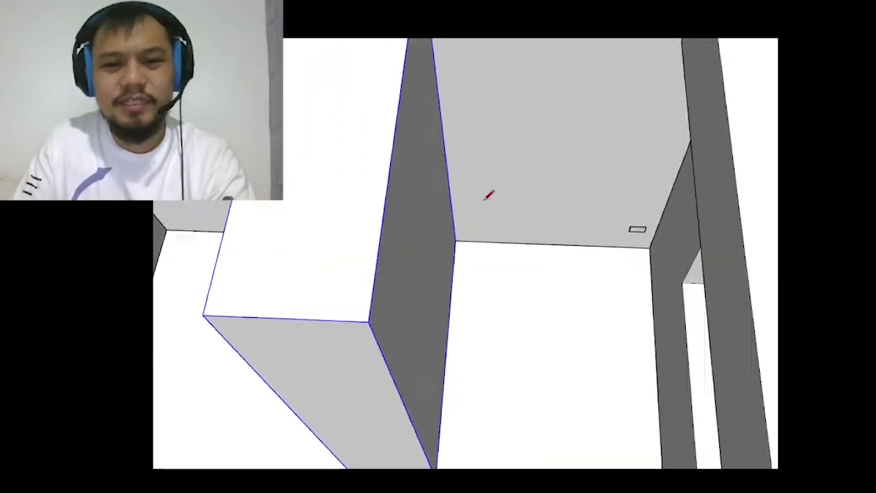
scroll(456, 247, "up", 3)
left_click(448, 245)
scroll(448, 245, "down", 3)
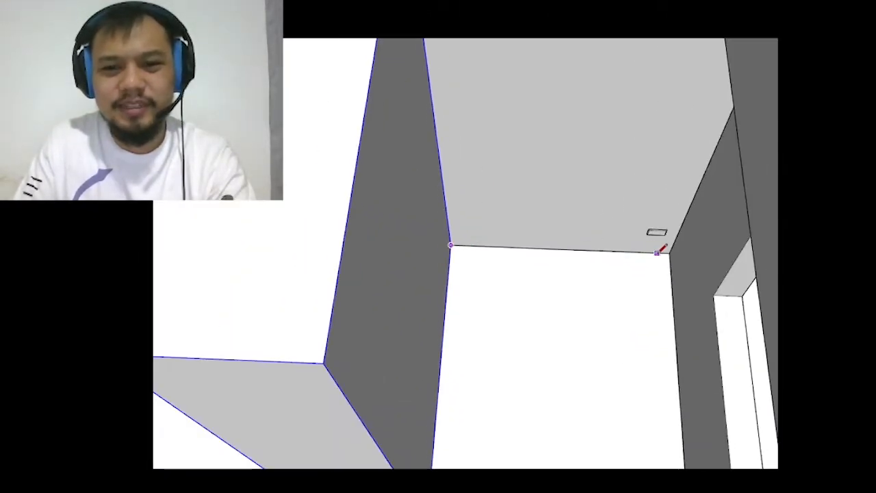
scroll(671, 252, "down", 4)
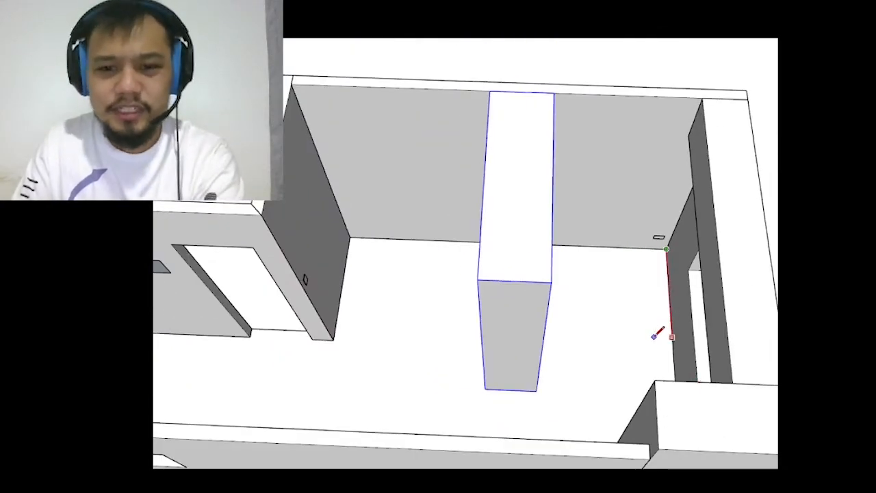
middle_click_drag(657, 333, 651, 301)
scroll(651, 301, "up", 4)
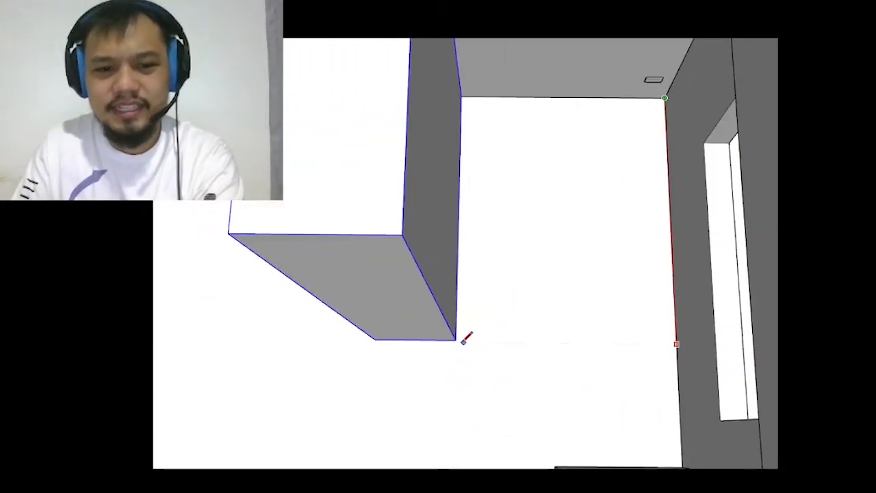
key("Escape")
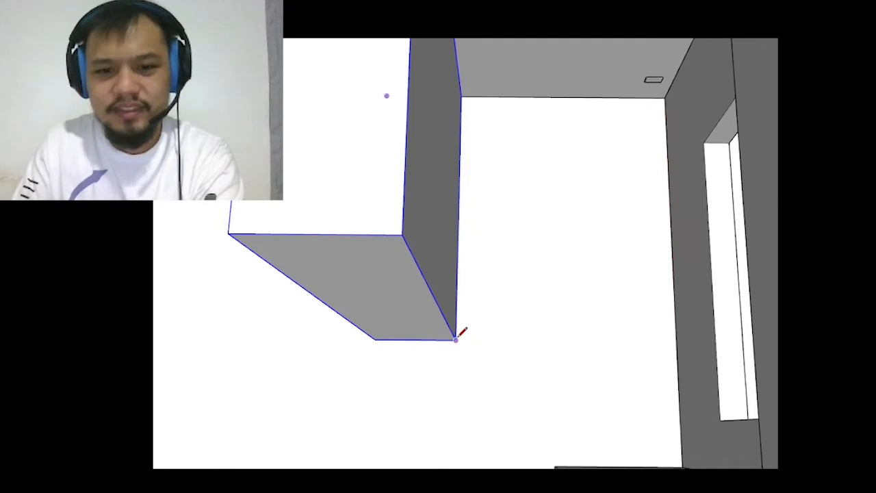
- Draw a floor line from the window wall to the partition's front corner and Push/Pull the enclosed area up into a low platform
left_click(676, 341)
left_click(456, 340)
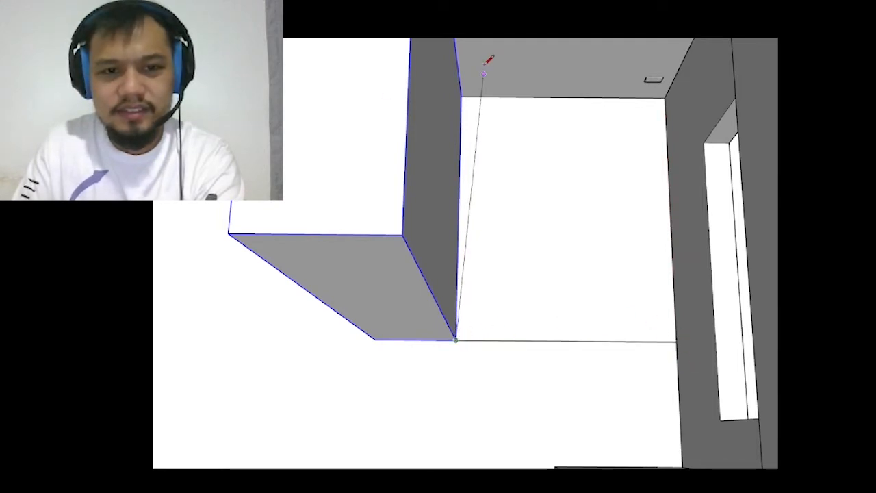
key("p")
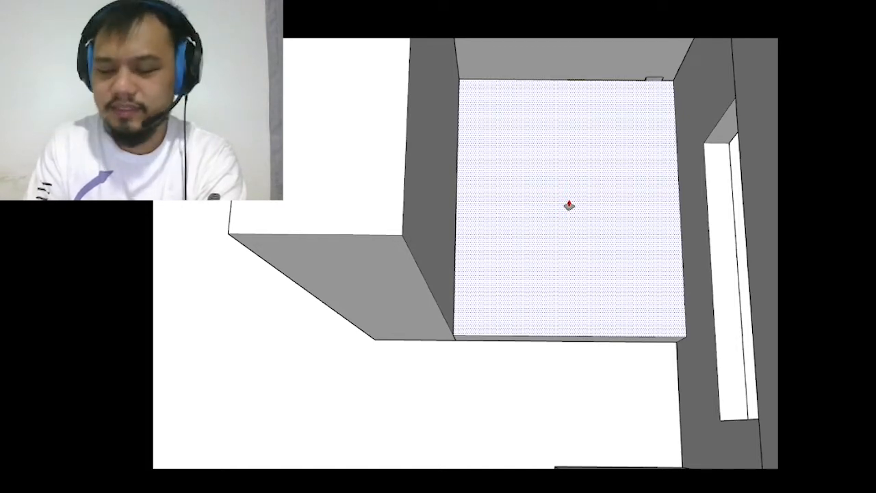
key("space")
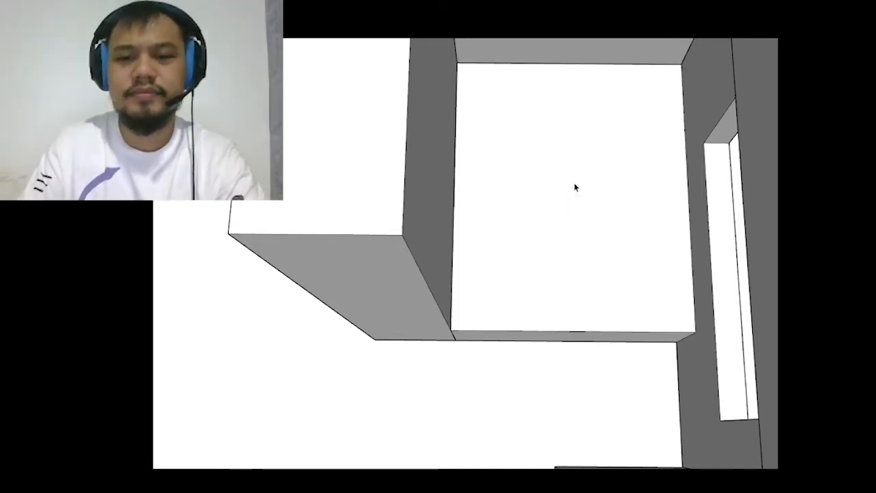
- Select the raised platform with its connected geometry, and undo both the extrusion and the floor line
middle_click_drag(573, 185, 550, 203)
scroll(549, 203, "up", 5)
left_click(544, 233)
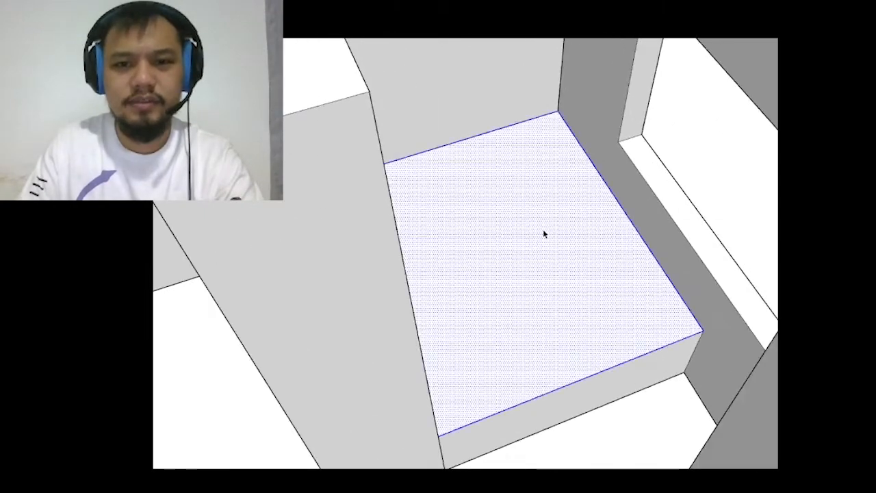
double_click(543, 230)
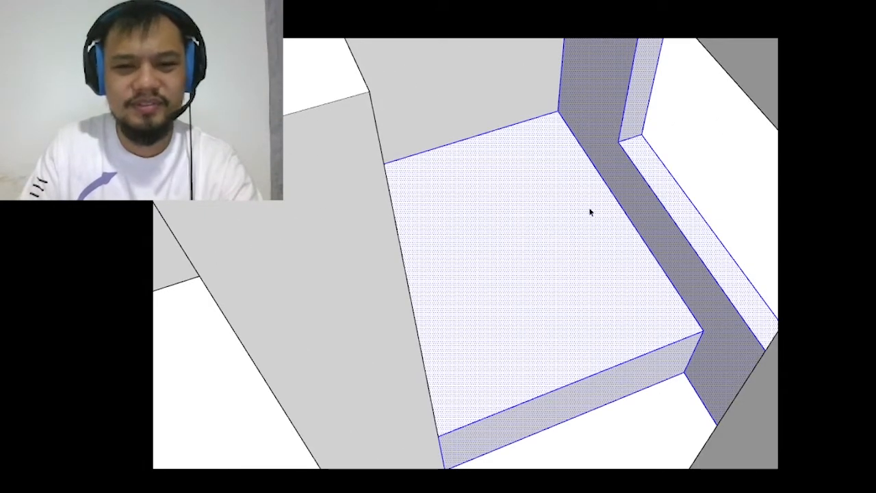
key("ctrl+z")
key("ctrl+z")
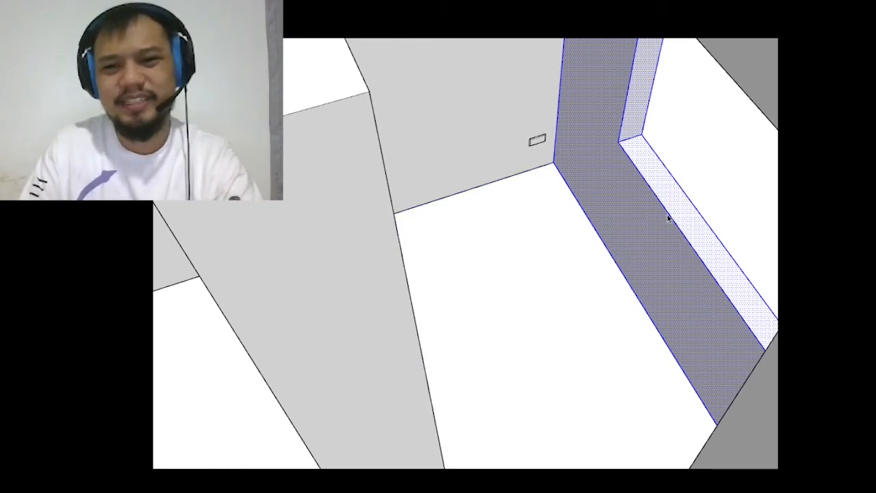
- Check the window wall from outside and select the floor slab beneath it
mouse_move(667, 218)
middle_mouse_down()
mouse_move(485, 37)
mouse_move(620, 219)
mouse_move(488, 254)
middle_mouse_up()
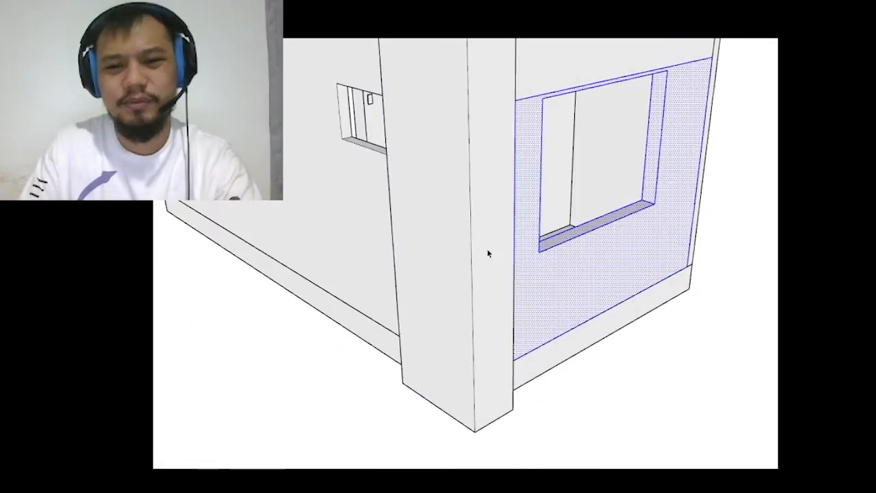
left_click(618, 353)
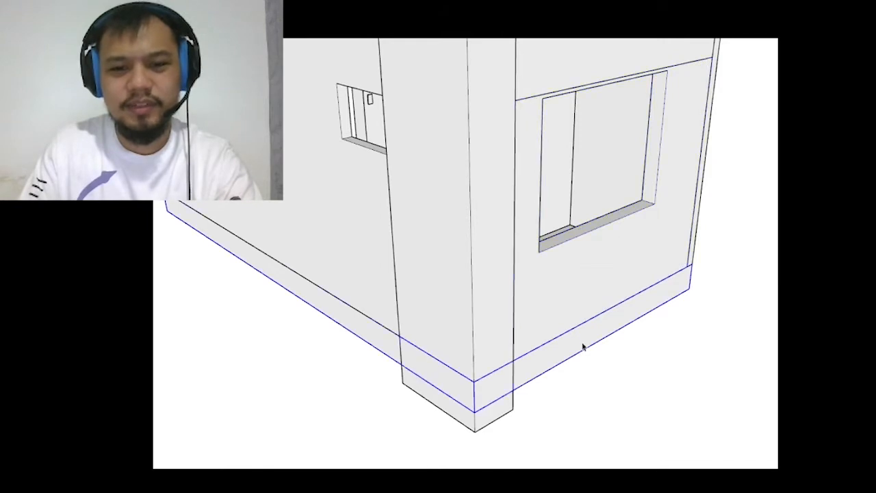
left_click(582, 346)
- Draw a closed rectangle on the floor between the partition and the window wall, stopping slightly short of the partition's end
mouse_move(762, 363)
middle_mouse_down()
mouse_move(381, 235)
mouse_move(541, 270)
mouse_move(661, 336)
mouse_move(661, 269)
mouse_move(358, 288)
mouse_move(539, 116)
mouse_move(409, 176)
middle_mouse_up()
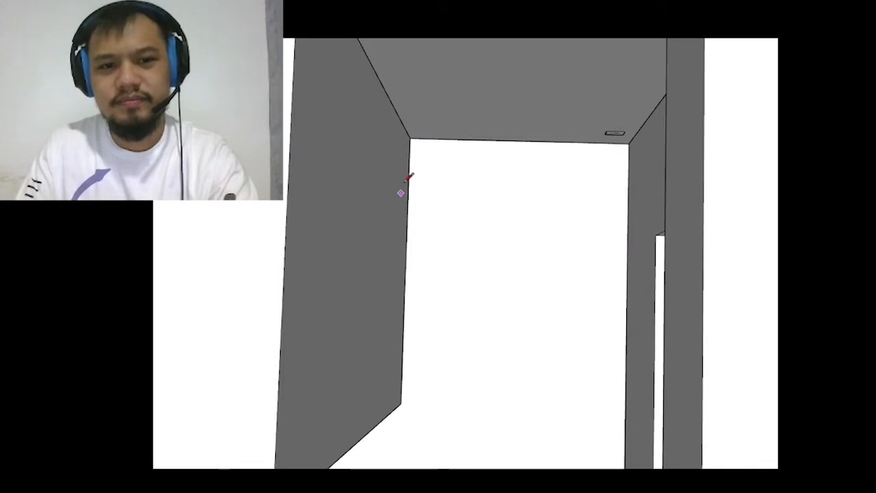
left_click(410, 137)
left_click(629, 142)
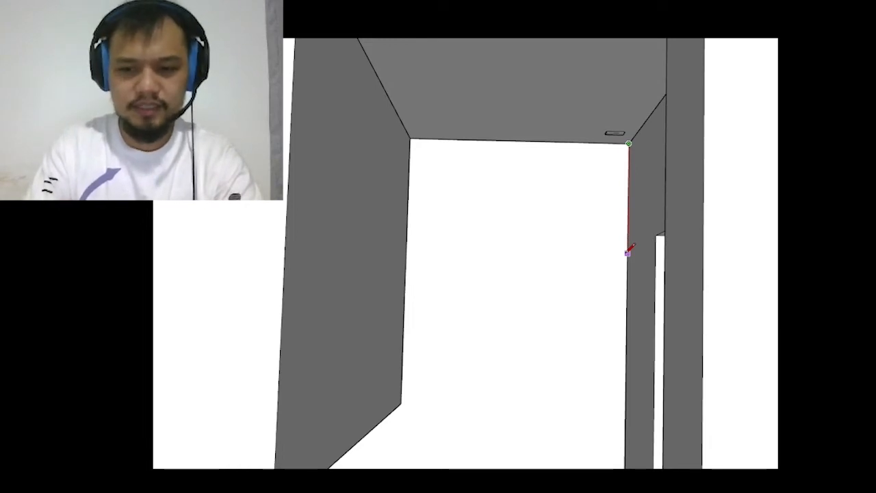
left_click(626, 378)
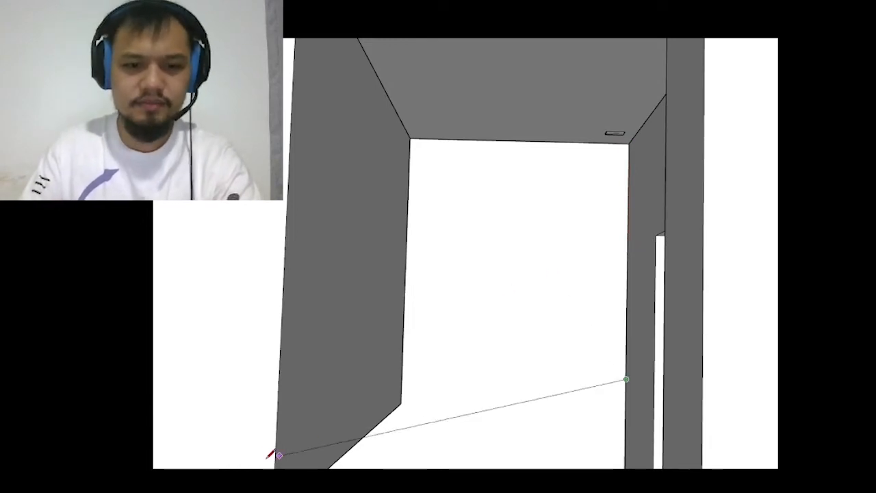
left_click(402, 373)
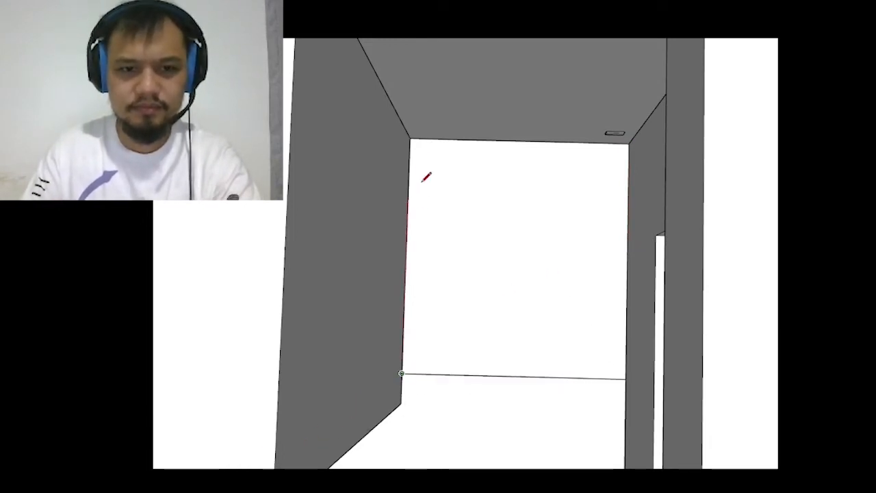
left_click(410, 139)
- Push/Pull the floor rectangle beside the window upward into a low platform
key("space")
middle_click_drag(479, 245, 513, 102)
key("p")
middle_click_drag(528, 227, 603, 252)
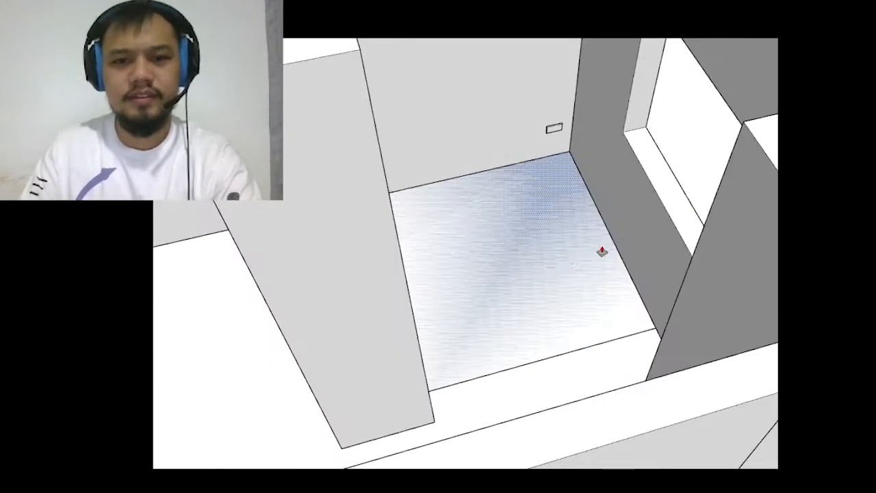
left_click(567, 244)
key("Return")
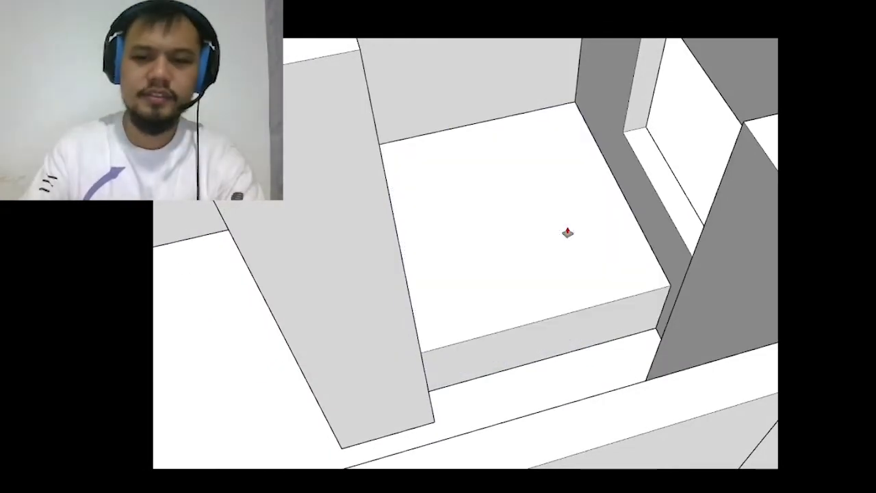
- Inspect the low platform from the partition's open end and select it
key("space")
scroll(568, 229, "down", 5)
middle_click_drag(567, 228, 633, 188)
scroll(511, 228, "up", 3)
scroll(510, 228, "up", 4)
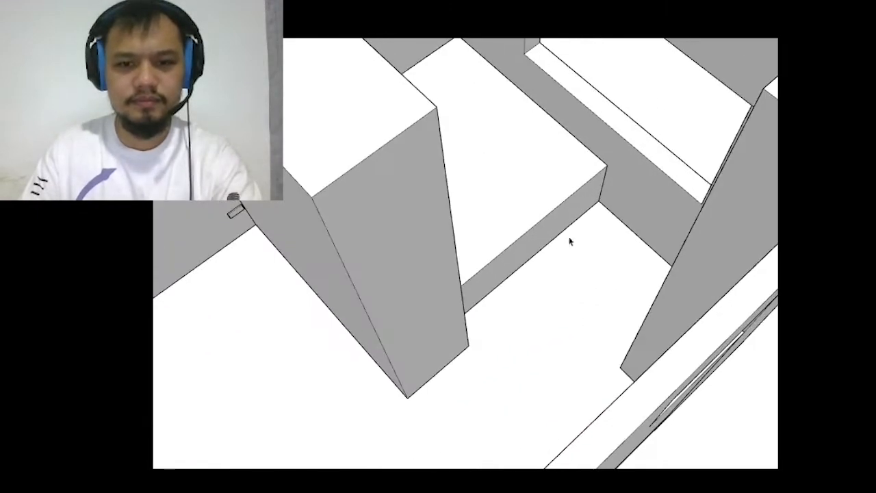
left_click(558, 219)
left_click(585, 303)
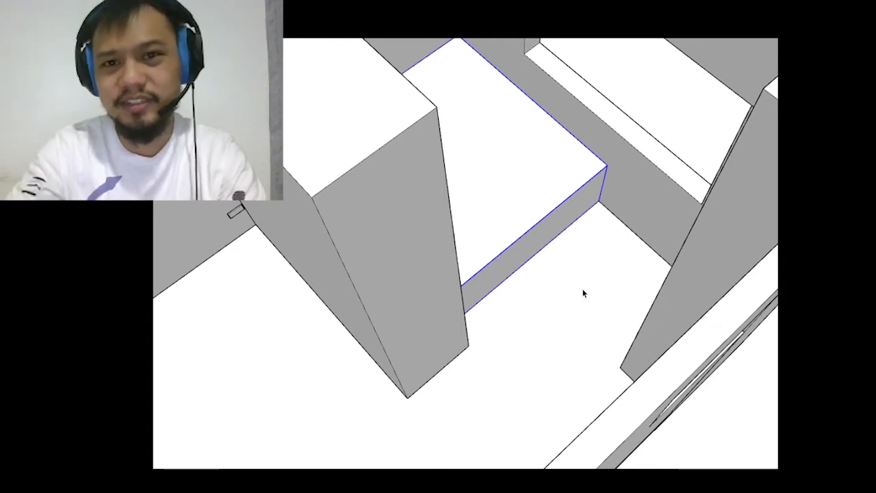
- Examine the low platform between the partition and the window wall from above and from the partition's open end
mouse_move(584, 293)
middle_mouse_down()
mouse_move(647, 182)
mouse_move(415, 219)
mouse_move(512, 219)
mouse_move(441, 264)
middle_mouse_up()
scroll(505, 270, "up", 5)
mouse_move(520, 221)
middle_mouse_down()
mouse_move(637, 150)
mouse_move(417, 114)
mouse_move(599, 232)
mouse_move(487, 212)
mouse_move(379, 220)
mouse_move(475, 221)
mouse_move(445, 244)
mouse_move(438, 223)
mouse_move(509, 236)
mouse_move(537, 259)
middle_mouse_up()
scroll(475, 221, "up", 2)
scroll(445, 244, "down", 2)
scroll(510, 252, "up", 2)
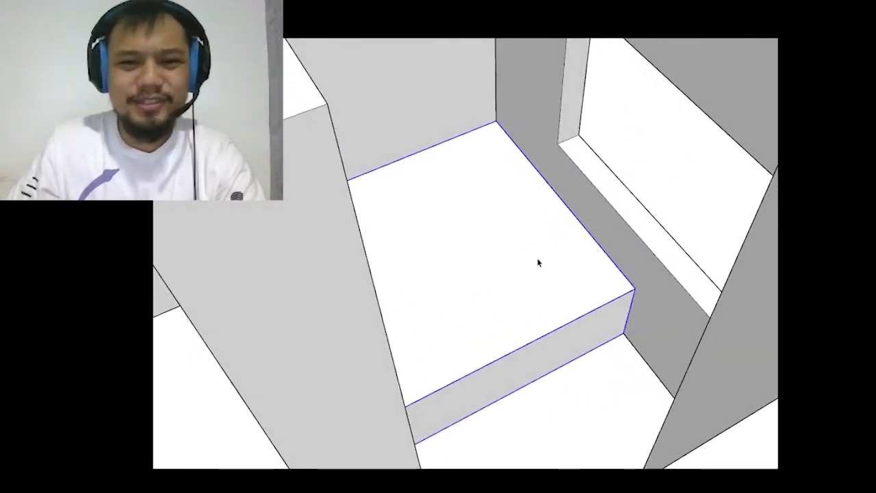
scroll(552, 258, "down", 3)
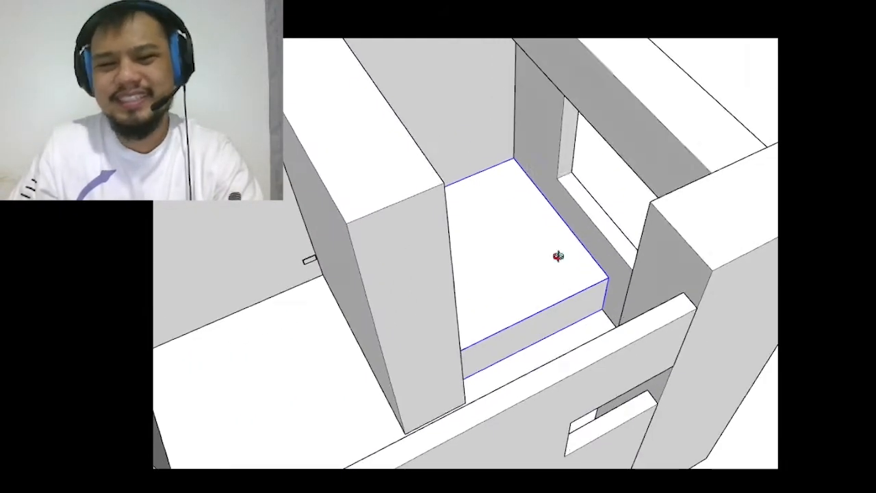
mouse_move(557, 254)
middle_mouse_down()
mouse_move(420, 268)
mouse_move(516, 343)
middle_mouse_up()
scroll(544, 308, "up", 3)
scroll(544, 308, "down", 3)
mouse_move(544, 309)
middle_mouse_down()
mouse_move(389, 286)
mouse_move(426, 299)
mouse_move(283, 248)
middle_mouse_up()
scroll(478, 225, "up", 3)
scroll(477, 225, "down", 3)
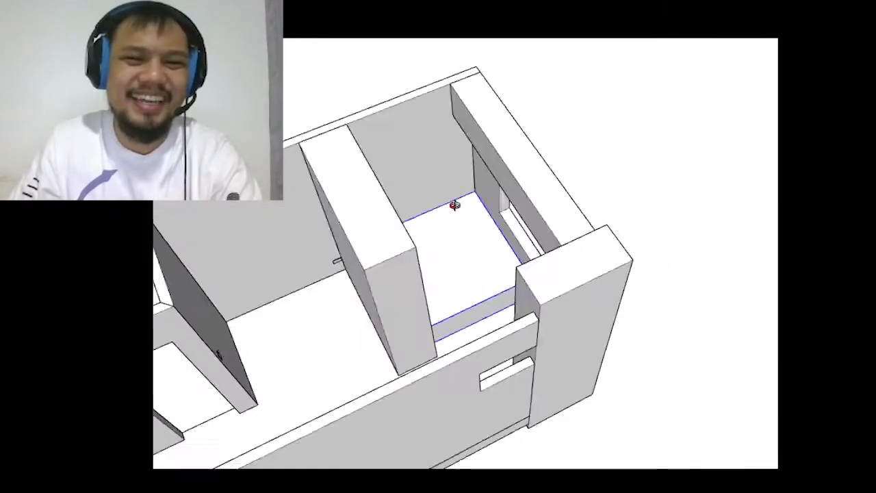
- Open the partition for editing and copy the top edge of its broad face, opposite the platform, slightly downward
middle_click_drag(453, 201, 518, 186)
scroll(491, 276, "up", 2)
double_click(486, 259)
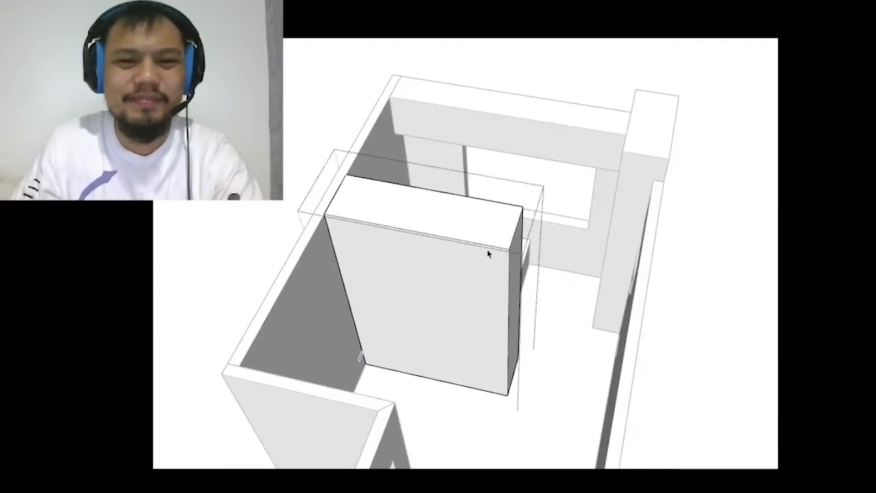
key("m")
scroll(488, 249, "up", 3)
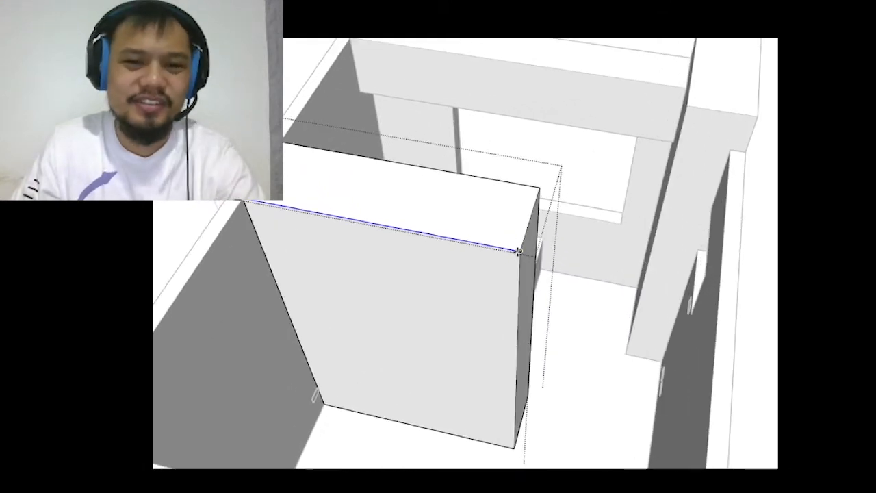
key("ctrl")
left_click(518, 252)
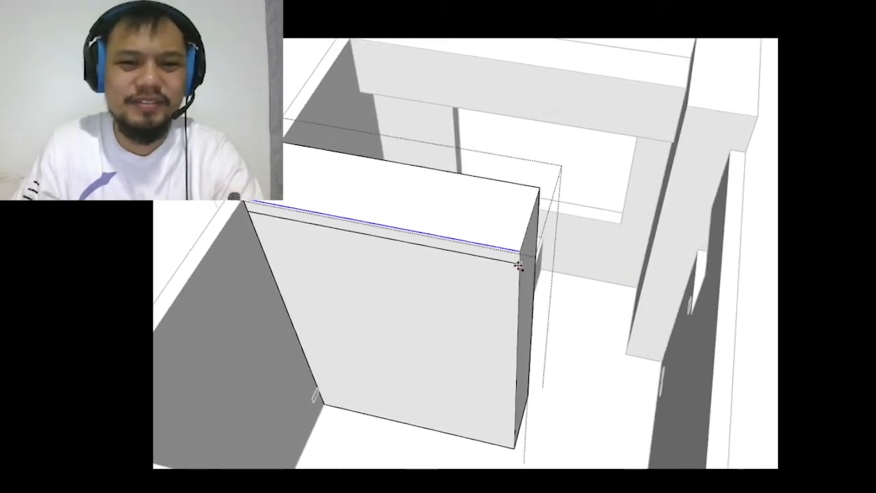
key("space")
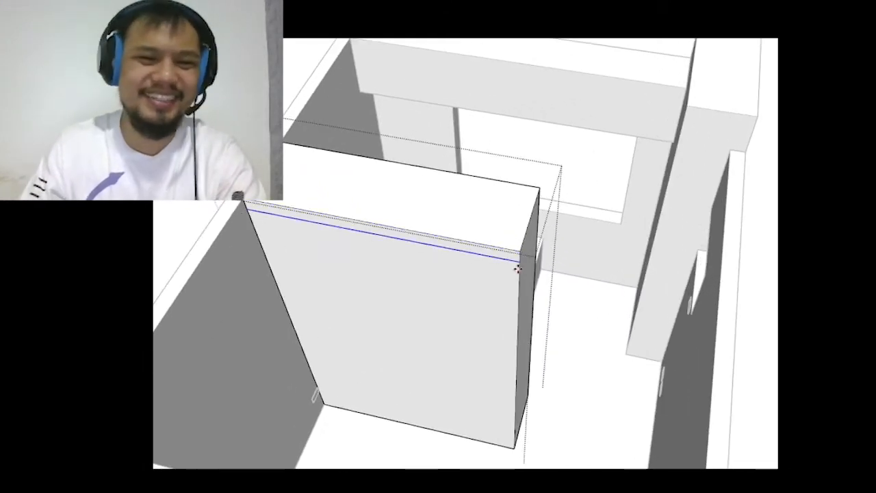
- Copy the bottom edge of the partition's broad face slightly upward to form a narrow base strip
scroll(470, 221, "down", 5)
scroll(512, 395, "up", 8)
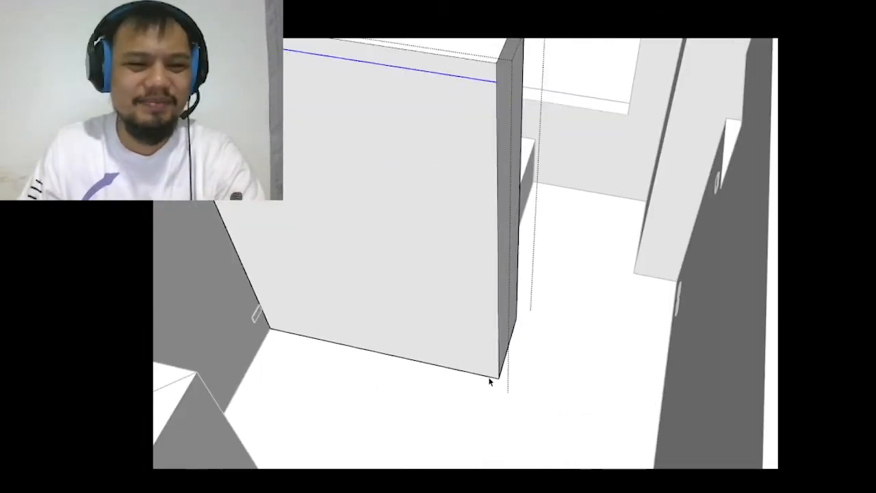
left_click(491, 378)
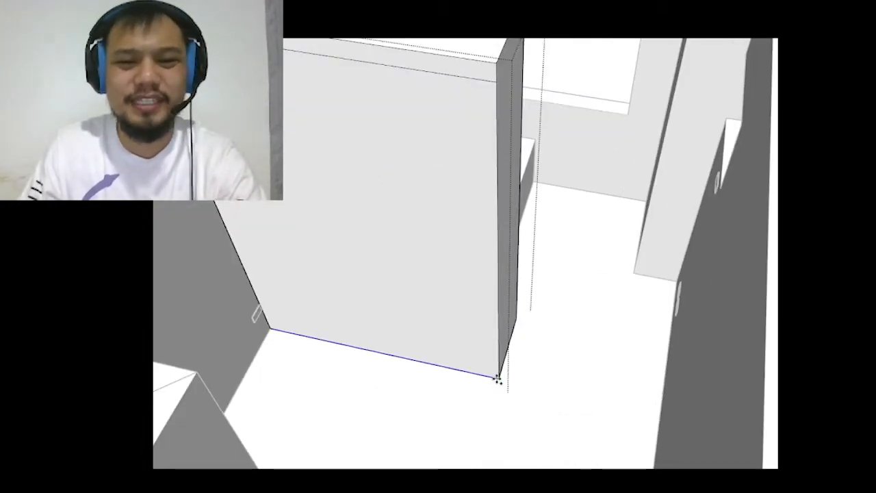
left_click(498, 377)
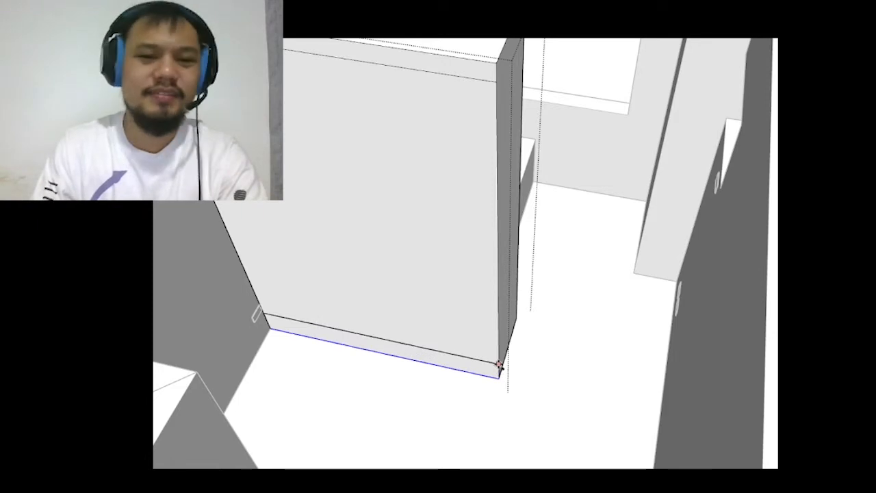
key("Return")
- Draw a vertical line down the middle of the partition face between the top and bottom strips
key("l")
mouse_move(499, 238)
middle_mouse_down()
mouse_move(458, 180)
mouse_move(387, 117)
middle_mouse_up()
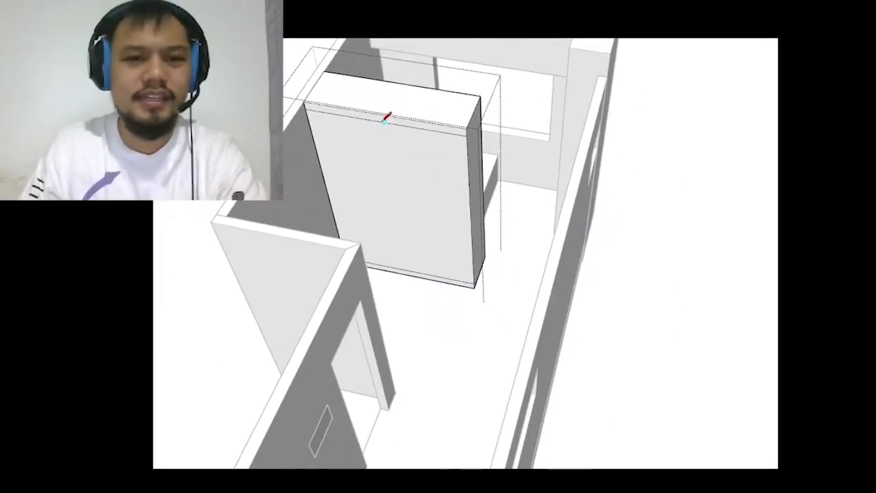
scroll(390, 159, "up", 5)
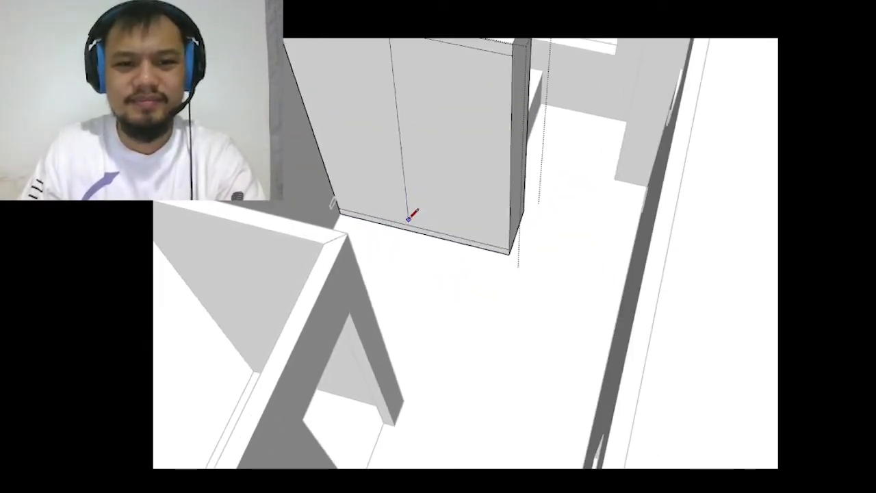
scroll(431, 222, "down", 4)
scroll(499, 131, "up", 2)
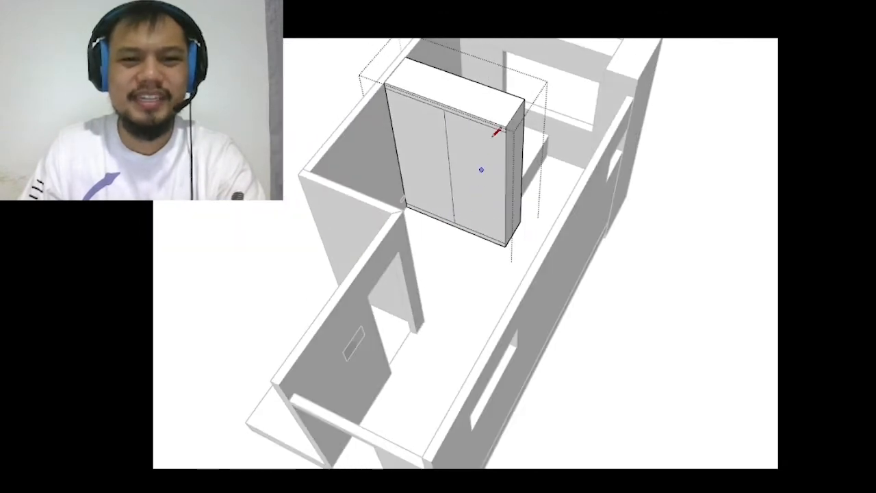
- Divide the face's half nearer the open end with a vertical line through its midpoint, and close the partition
scroll(471, 121, "up", 4)
left_click(464, 123)
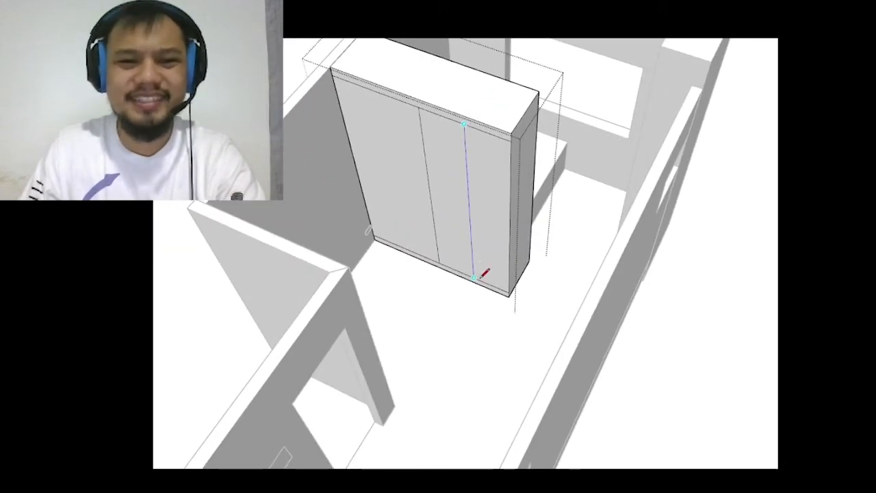
left_click(474, 277)
scroll(493, 195, "down", 4)
key("space")
- Examine the paneled partition and the long wall with its window and outlets from several sides
scroll(453, 153, "up", 5)
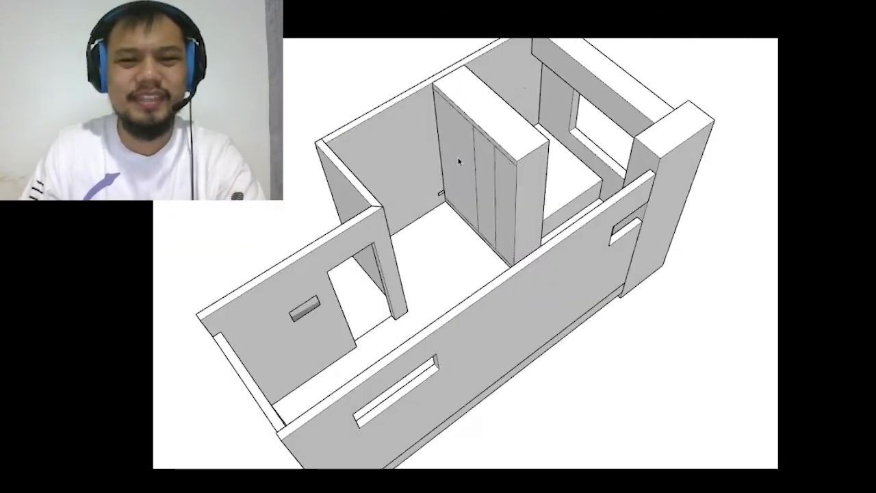
mouse_move(477, 138)
middle_mouse_down()
mouse_move(318, 190)
mouse_move(397, 164)
mouse_move(522, 171)
mouse_move(287, 150)
middle_mouse_up()
scroll(513, 173, "up", 3)
mouse_move(226, 231)
middle_mouse_down()
mouse_move(557, 268)
mouse_move(451, 198)
mouse_move(330, 181)
mouse_move(493, 196)
mouse_move(358, 209)
mouse_move(650, 297)
mouse_move(602, 281)
middle_mouse_up()
scroll(625, 239, "up", 3)
mouse_move(626, 239)
middle_mouse_down()
mouse_move(637, 240)
mouse_move(593, 266)
mouse_move(462, 303)
mouse_move(500, 138)
mouse_move(674, 171)
mouse_move(450, 178)
mouse_move(486, 144)
mouse_move(504, 172)
mouse_move(350, 272)
middle_mouse_up()
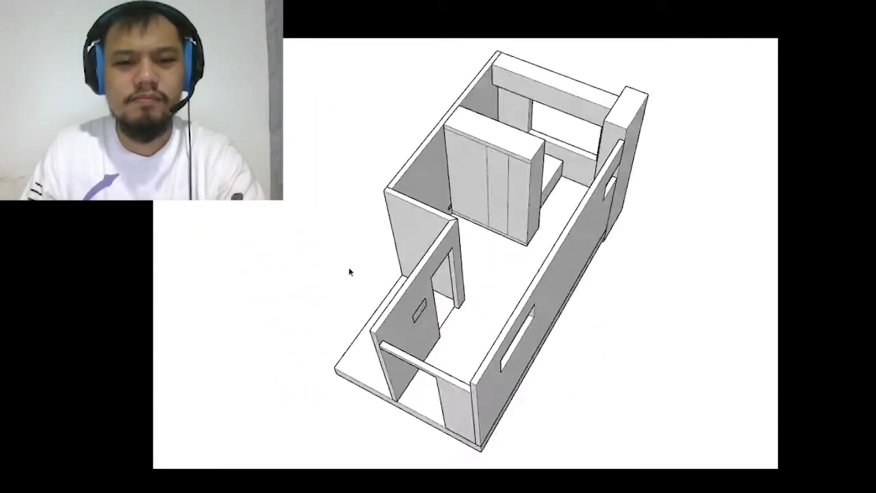
scroll(483, 281, "up", 3)
mouse_move(483, 281)
middle_mouse_down()
mouse_move(530, 234)
mouse_move(565, 98)
middle_mouse_up()
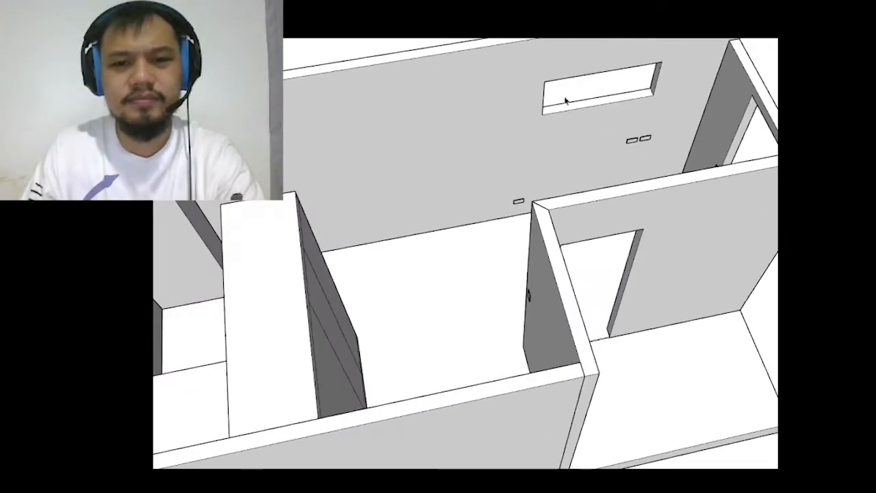
scroll(581, 222, "up", 2)
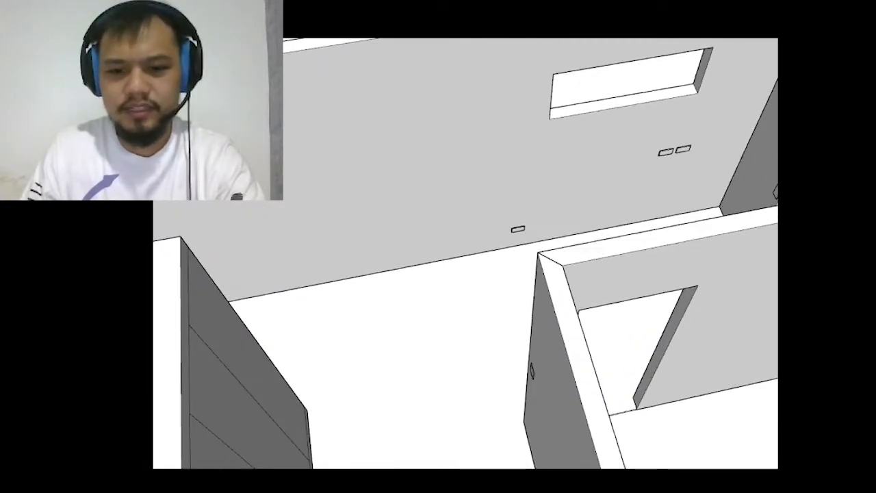
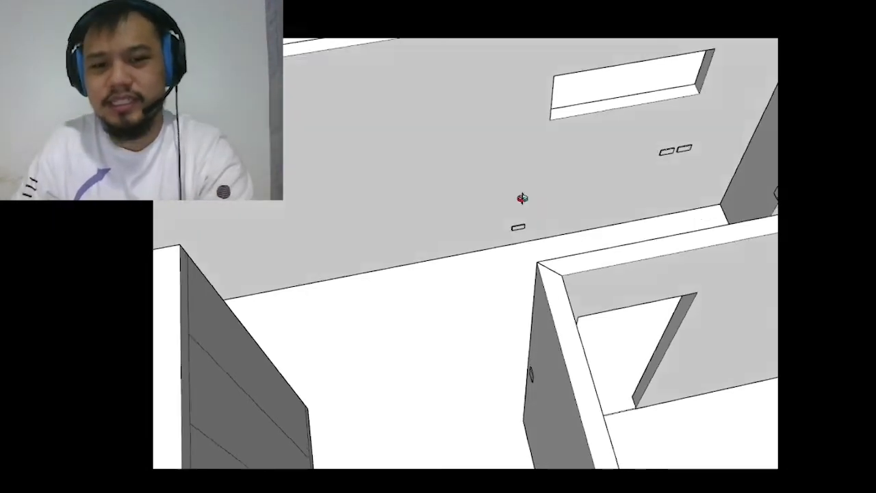
- Draw a small closed rectangle on the floor against the long wall, beneath the single outlet
middle_click_drag(522, 195, 520, 272)
key("l")
left_click(537, 256)
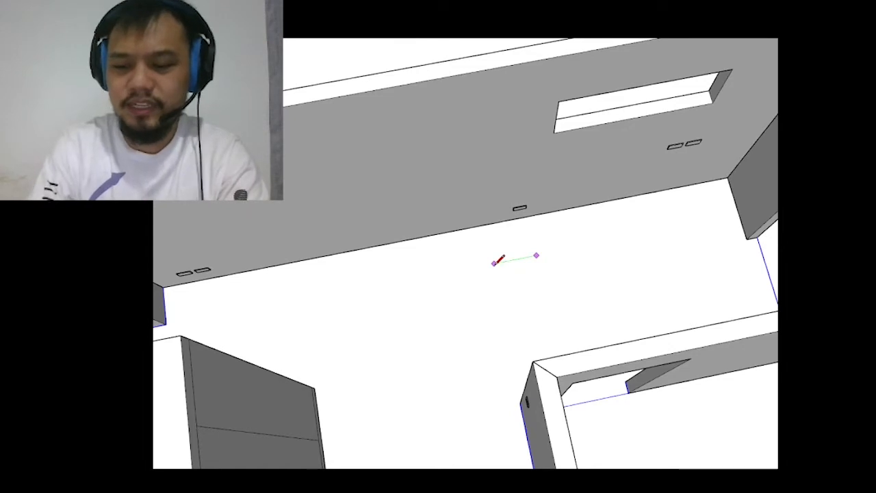
key("Return")
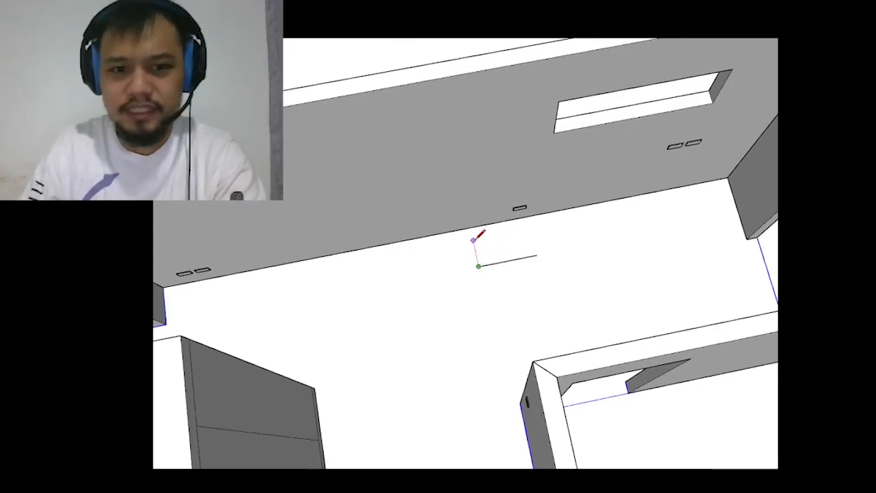
key("Return")
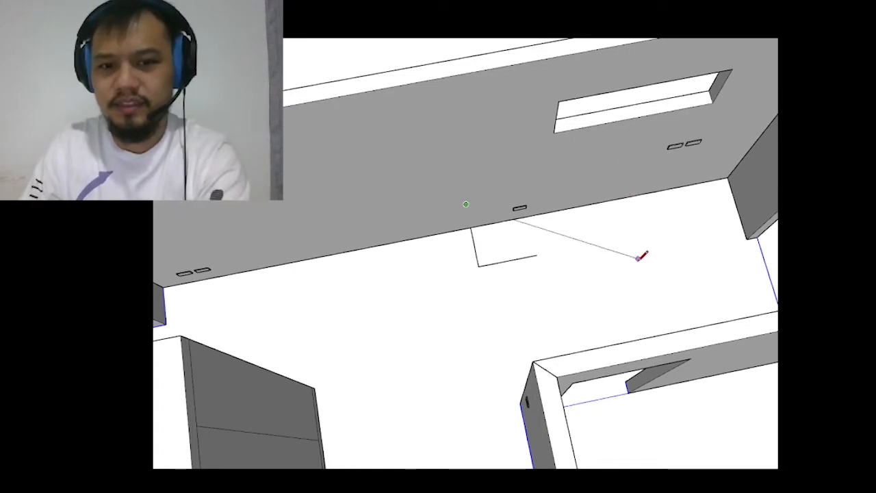
key("Right")
key("Escape")
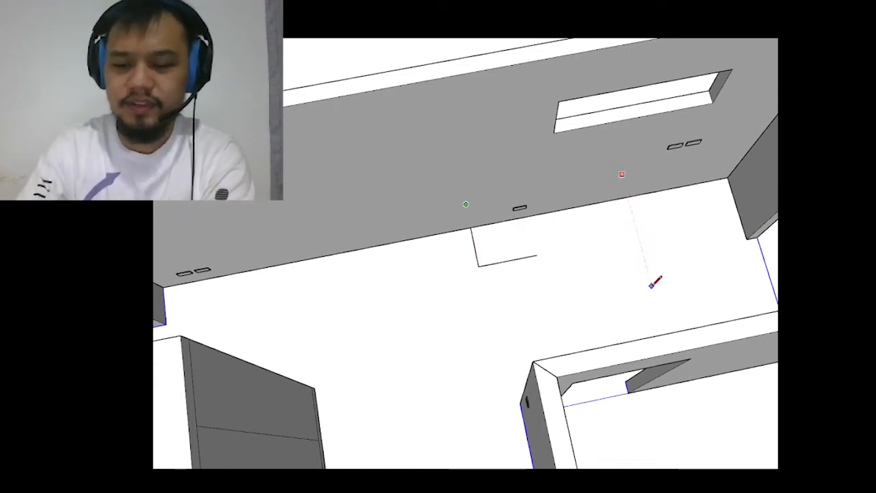
left_click(529, 218)
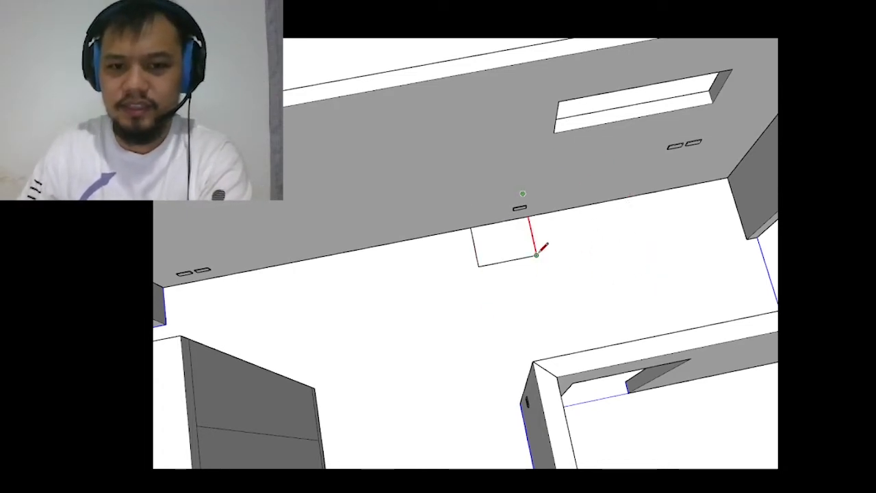
left_click(536, 254)
- Push/Pull the small floor rectangle upward into a tall box and group the whole box
key("p")
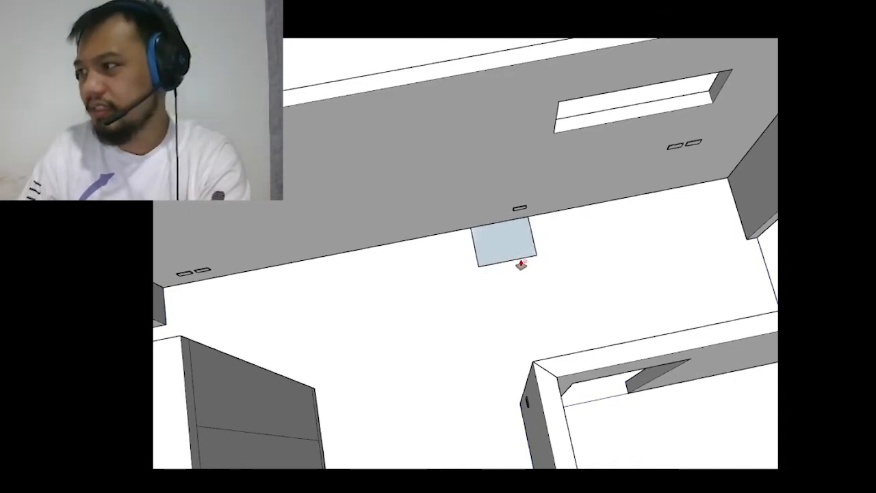
left_click(516, 256)
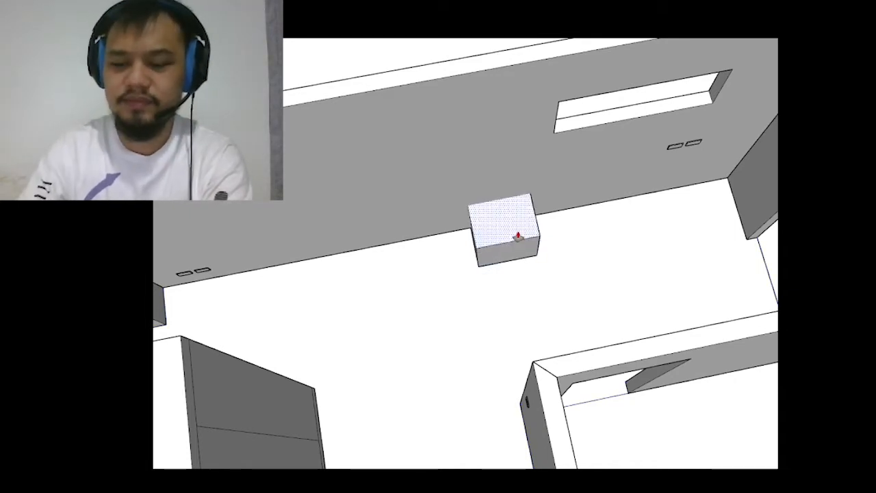
key("Return")
key("space")
triple_click(517, 231)
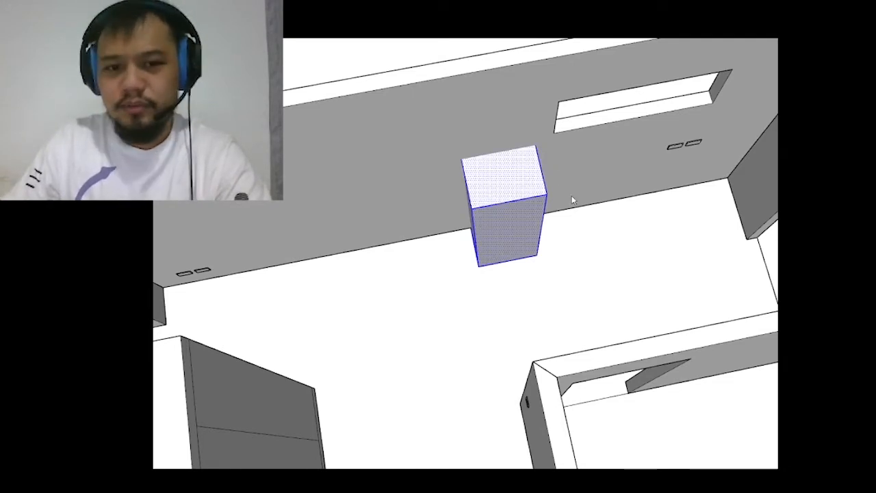
key("ctrl+g")
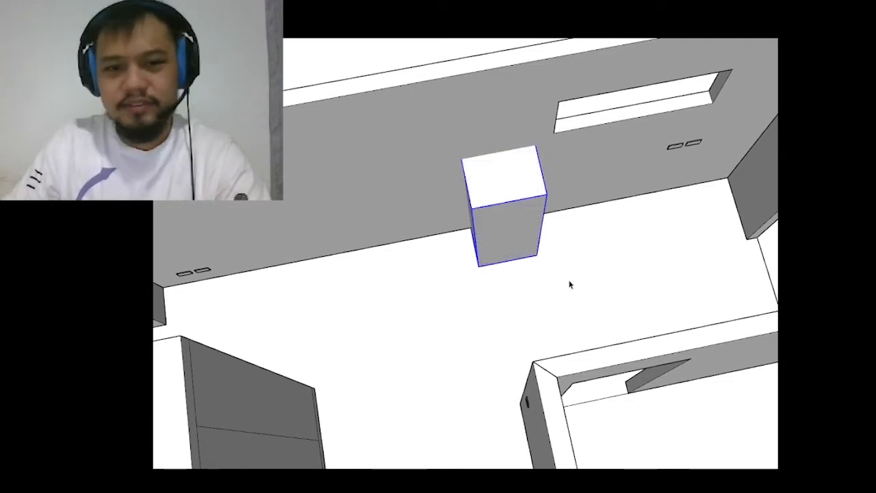
- Move the grouped box a short distance along the long wall toward the window near the paired outlets
middle_click_drag(570, 284, 535, 233)
scroll(536, 233, "down", 2)
key("m")
left_click(597, 252)
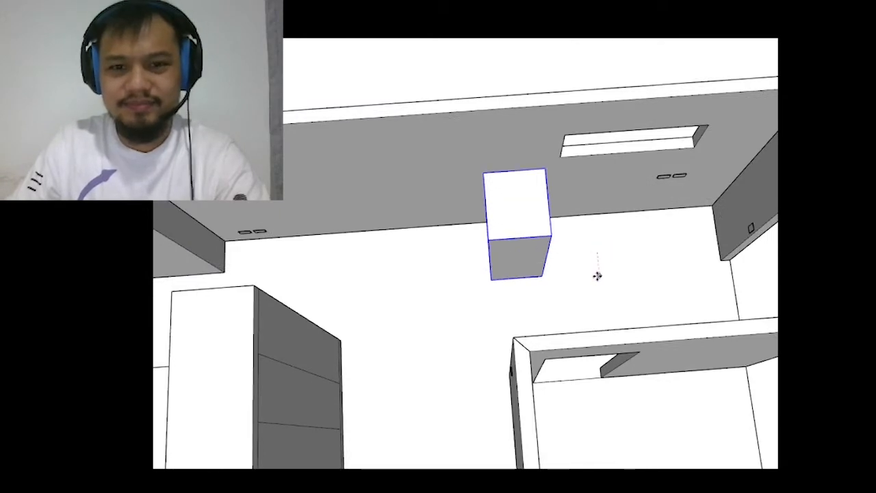
middle_click_drag(596, 267, 447, 212)
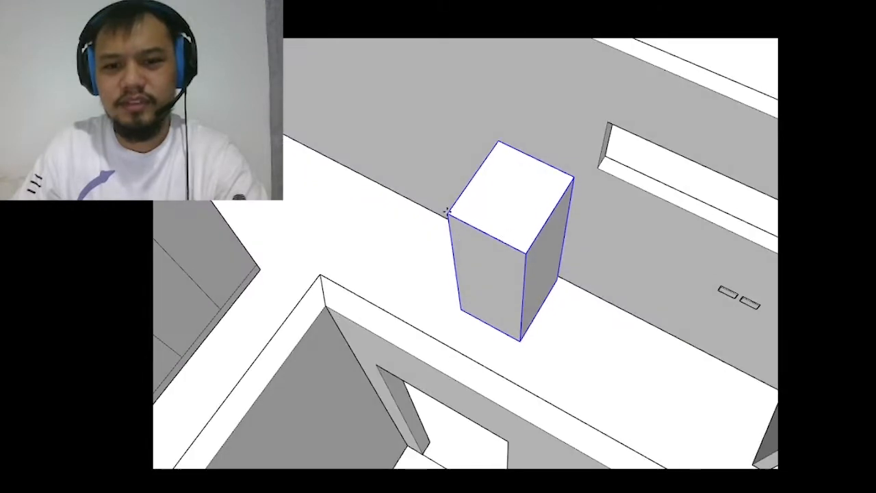
left_click(569, 178)
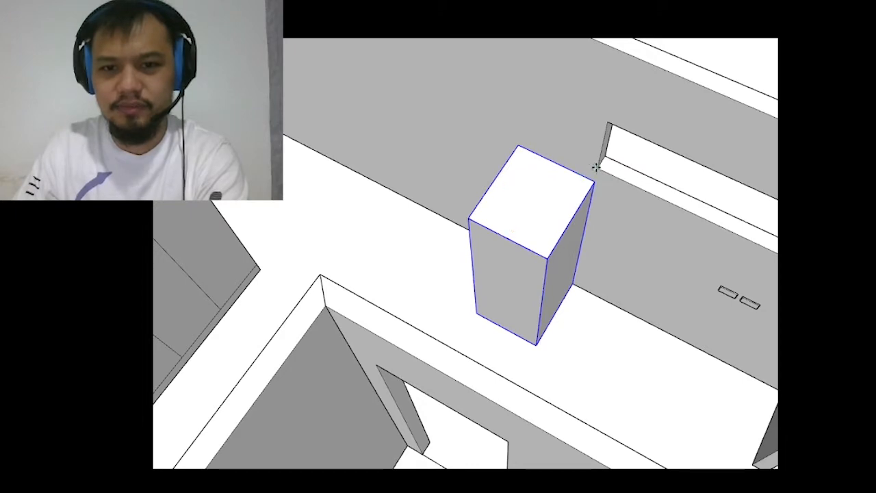
- Check the box's placement against the long wall from both ends of the room
middle_click_drag(596, 167, 425, 135)
scroll(732, 195, "down", 3)
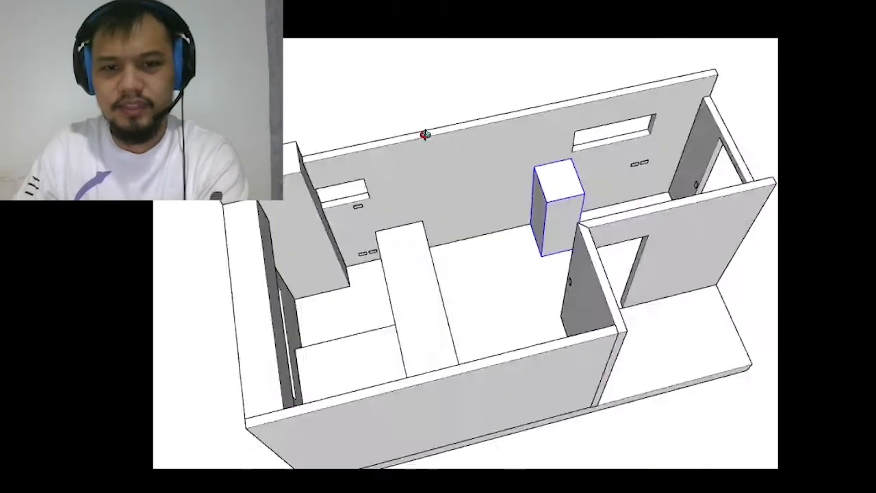
scroll(534, 189, "up", 5)
scroll(494, 148, "up", 3)
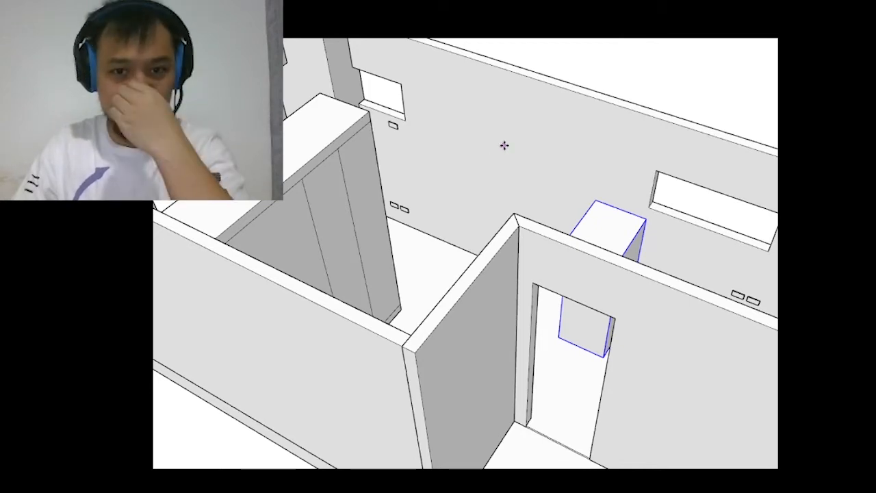
scroll(761, 231, "up", 5)
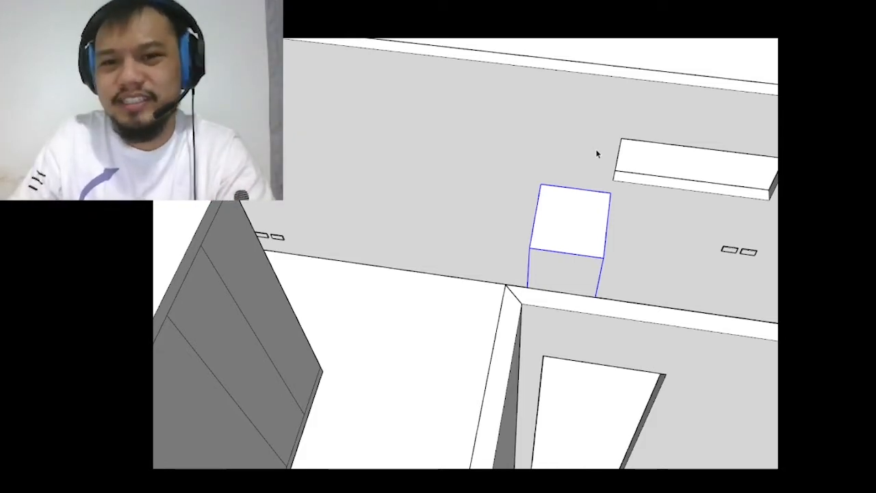
middle_click_drag(530, 242, 154, 219)
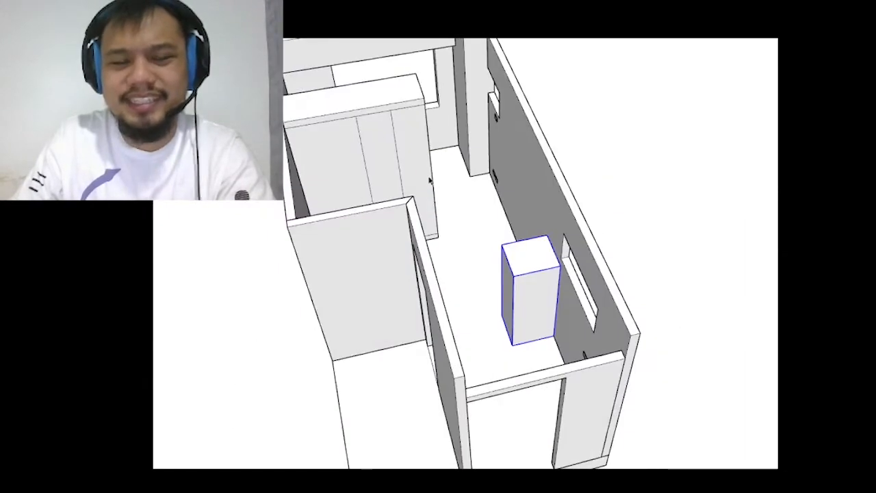
- Draw a closed rectangle on the alcove floor, from the back wall out to the first panel line of the partition
scroll(410, 183, "down", 2)
mouse_move(410, 183)
middle_mouse_down()
mouse_move(468, 129)
mouse_move(613, 336)
mouse_move(413, 319)
middle_mouse_up()
scroll(613, 337, "down", 3)
scroll(412, 319, "down", 1)
scroll(562, 294, "up", 2)
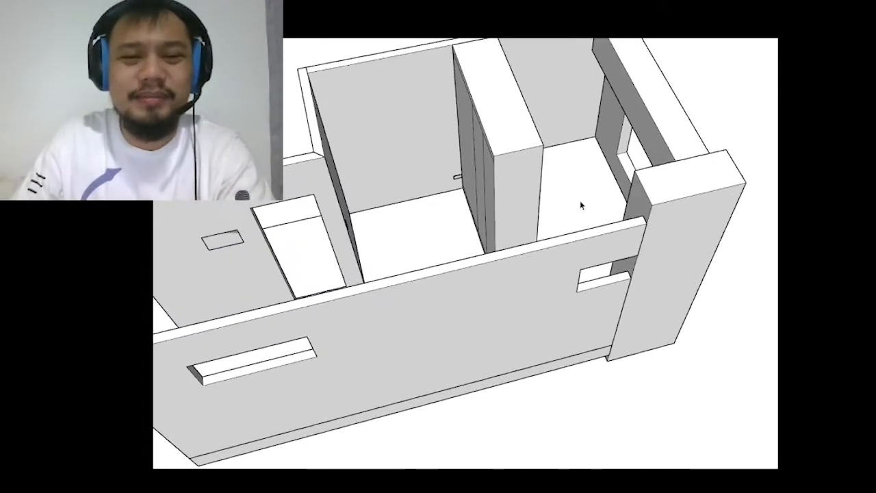
mouse_move(580, 201)
middle_mouse_down()
mouse_move(485, 221)
mouse_move(581, 206)
mouse_move(487, 325)
mouse_move(576, 219)
mouse_move(628, 217)
mouse_move(598, 239)
mouse_move(706, 185)
mouse_move(735, 194)
mouse_move(680, 107)
mouse_move(454, 102)
mouse_move(627, 142)
middle_mouse_up()
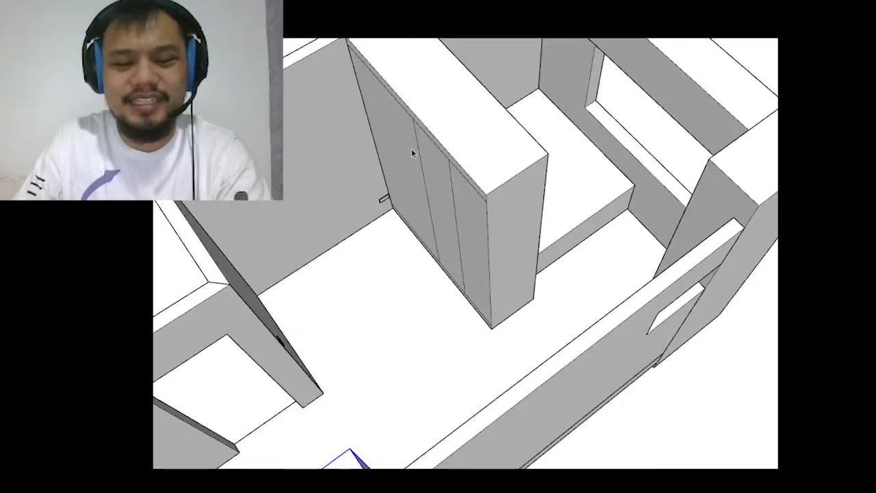
key("l")
scroll(313, 201, "up", 6)
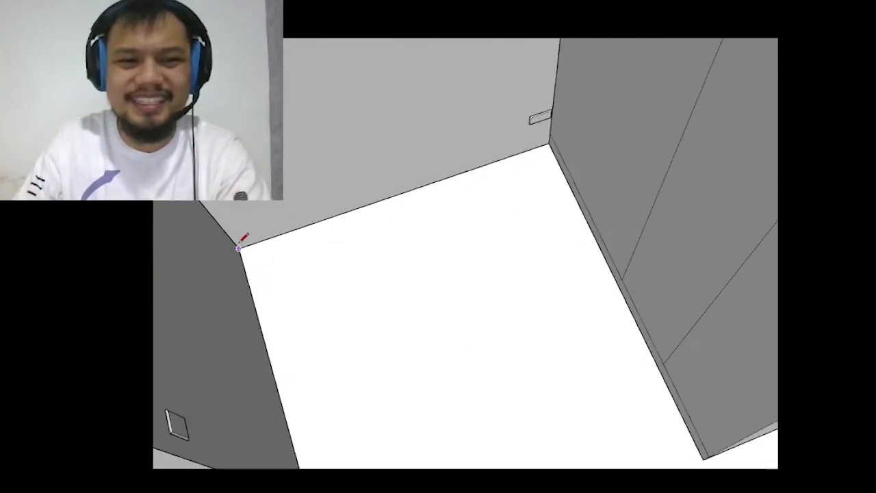
left_click(239, 248)
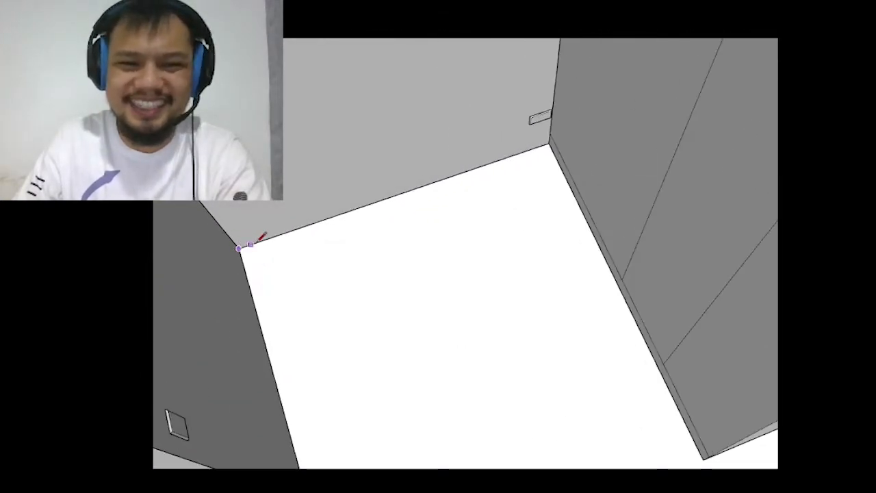
left_click(548, 142)
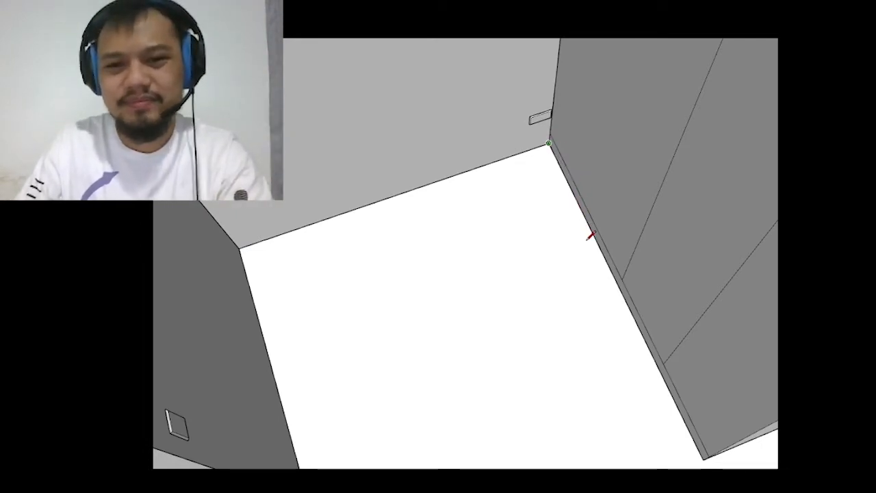
left_click(621, 279)
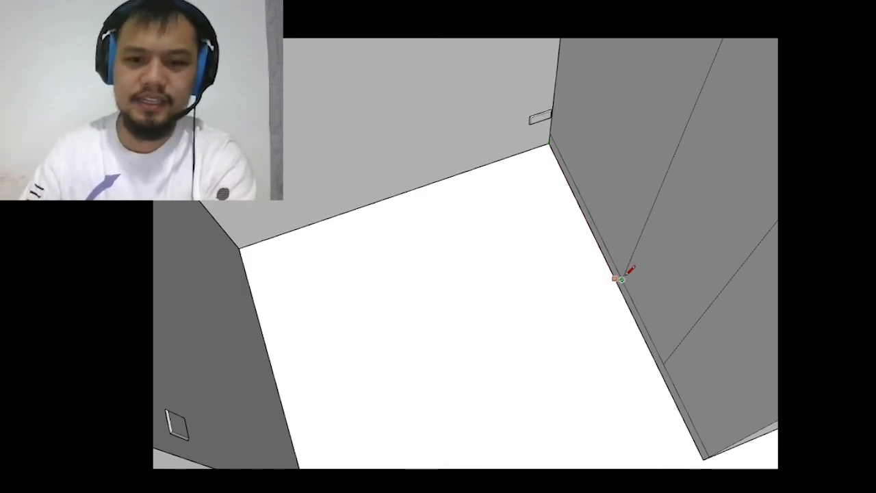
left_click(616, 278)
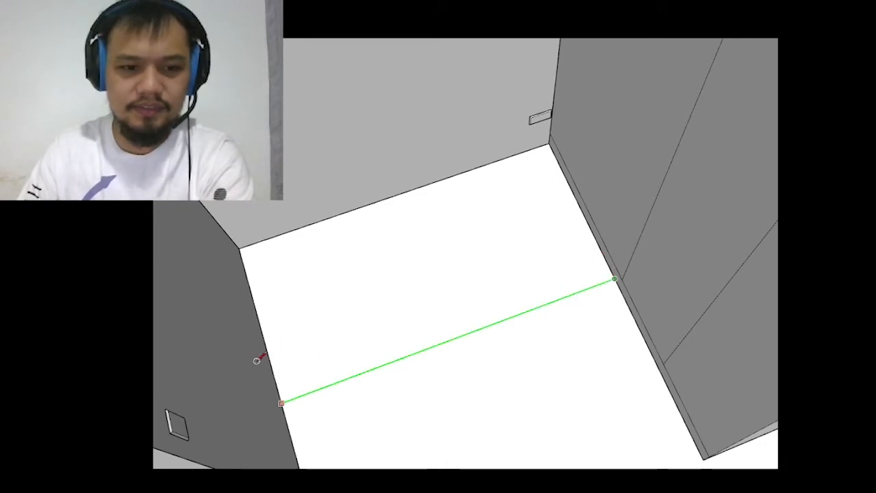
left_click(254, 362)
- Push/Pull the alcove floor rectangle upward into a low raised platform
key("p")
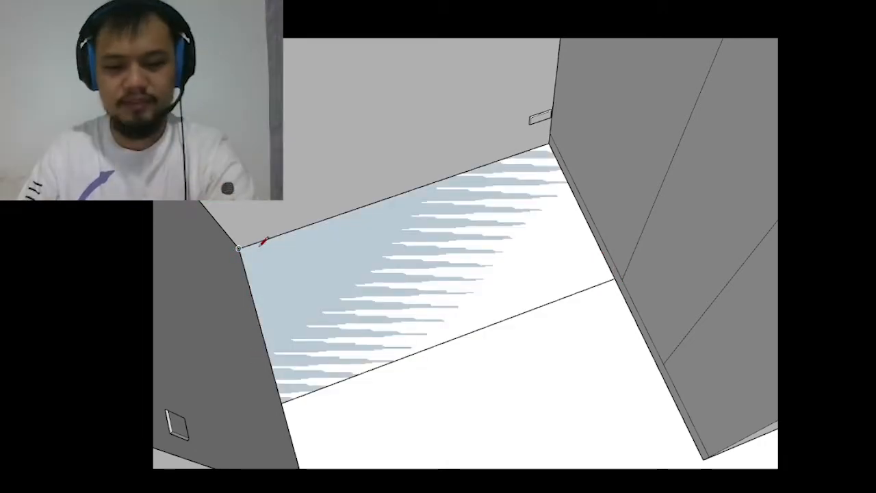
left_click(319, 264)
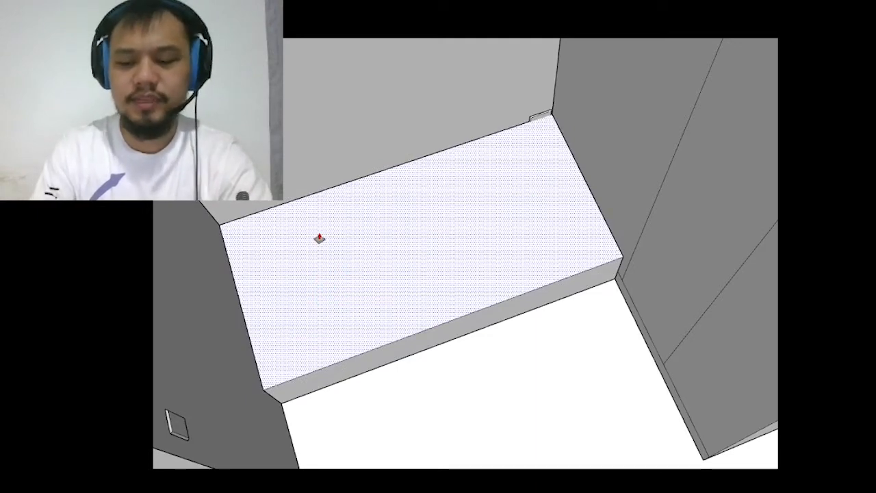
left_click(319, 238)
- Divide the partition's widest panel, above the new platform, with two horizontal lines running from the back wall to the first vertical seam
middle_click_drag(322, 239, 445, 265)
scroll(445, 264, "down", 5)
scroll(602, 254, "up", 4)
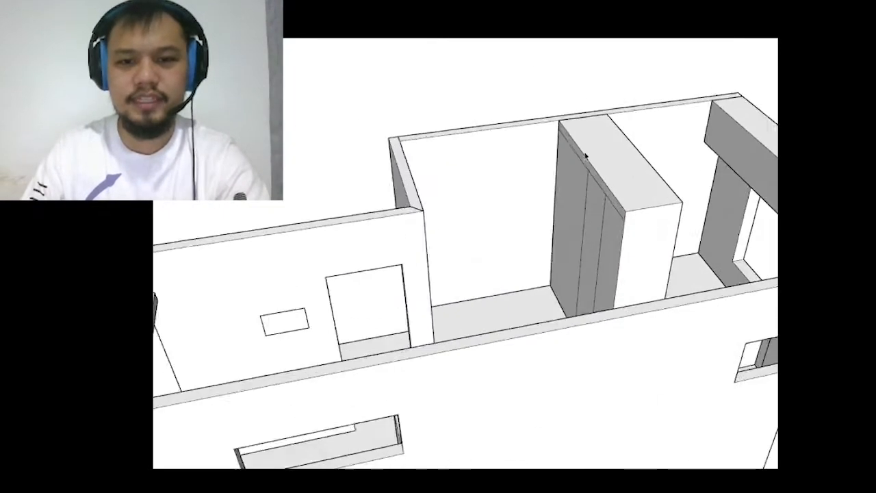
middle_click_drag(586, 156, 676, 239)
scroll(657, 237, "up", 3)
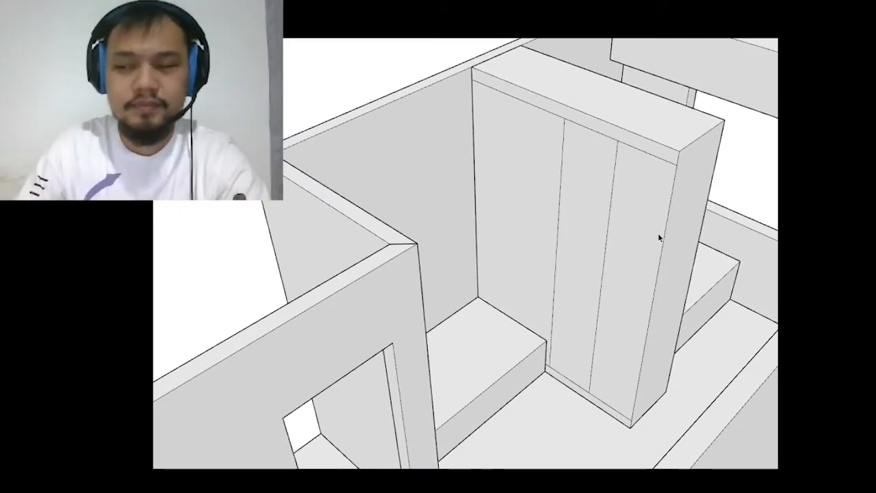
scroll(637, 167, "down", 2)
middle_click_drag(635, 169, 594, 273)
scroll(594, 273, "up", 3)
mouse_move(513, 274)
middle_mouse_down()
mouse_move(459, 239)
mouse_move(522, 278)
mouse_move(551, 176)
mouse_move(602, 221)
mouse_move(536, 137)
mouse_move(696, 72)
mouse_move(695, 191)
mouse_move(513, 202)
mouse_move(639, 196)
mouse_move(723, 206)
mouse_move(611, 152)
middle_mouse_up()
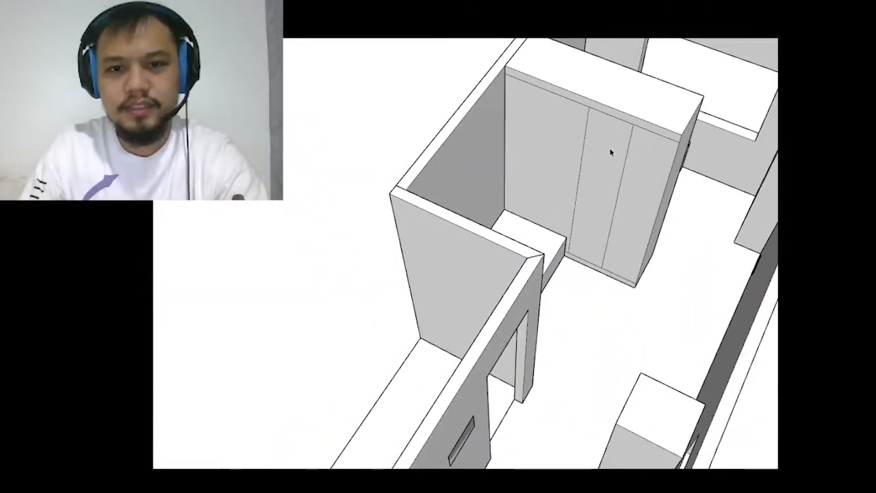
scroll(609, 147, "up", 3)
left_click(620, 162)
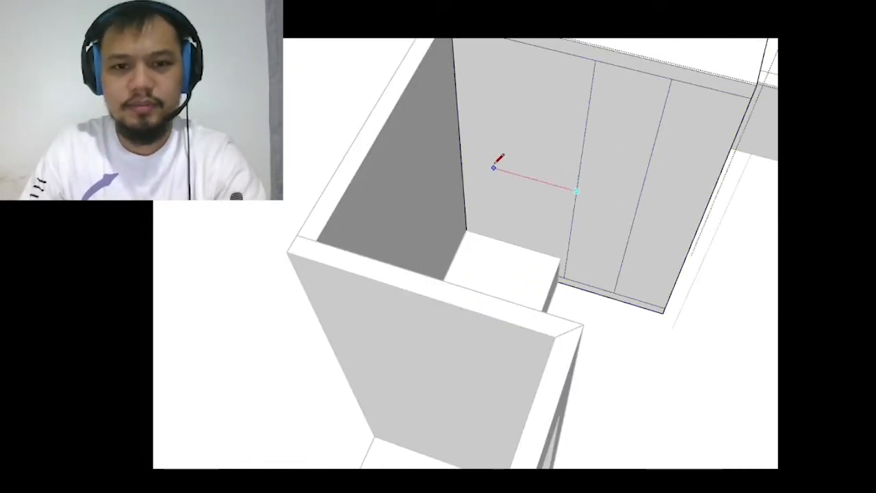
left_click(462, 159)
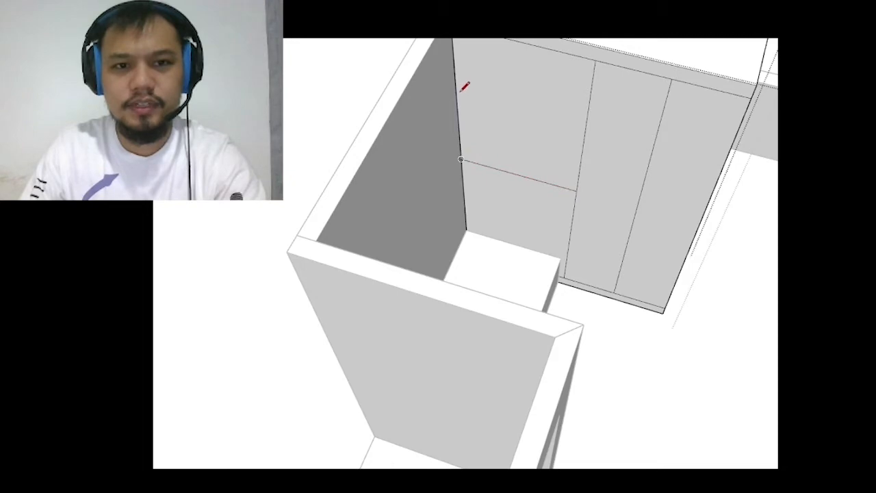
left_click(456, 99)
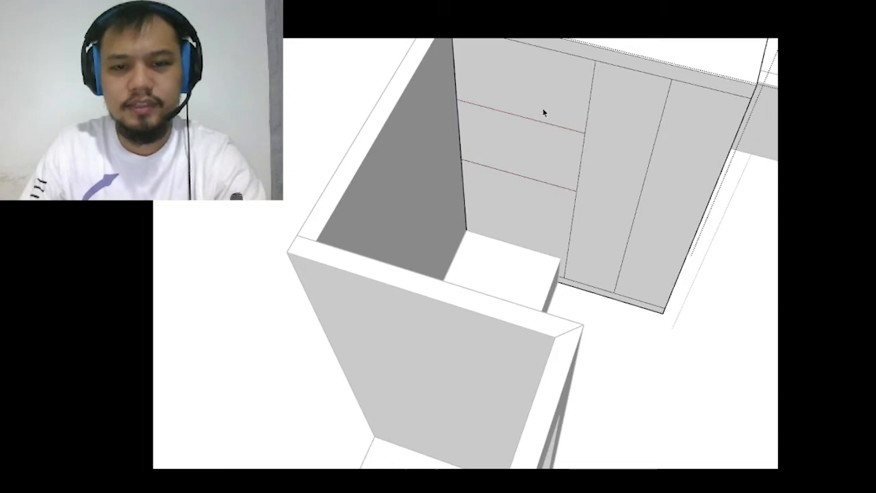
- Examine the tall box's position relative to the window, door opening and partition from several sides
mouse_move(544, 113)
middle_mouse_down()
mouse_move(569, 137)
mouse_move(557, 133)
mouse_move(651, 190)
mouse_move(431, 193)
mouse_move(651, 143)
mouse_move(689, 262)
middle_mouse_up()
scroll(688, 262, "up", 2)
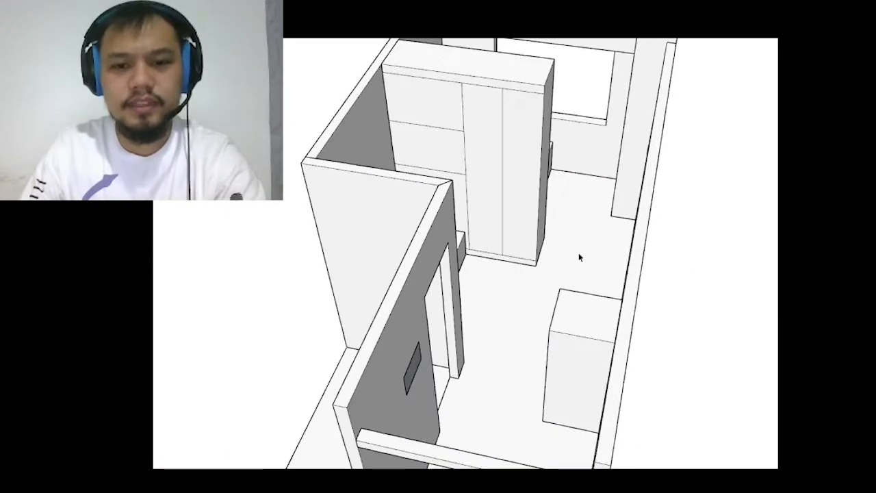
mouse_move(578, 258)
middle_mouse_down()
mouse_move(579, 286)
mouse_move(651, 141)
middle_mouse_up()
scroll(499, 91, "down", 1)
scroll(643, 102, "up", 5)
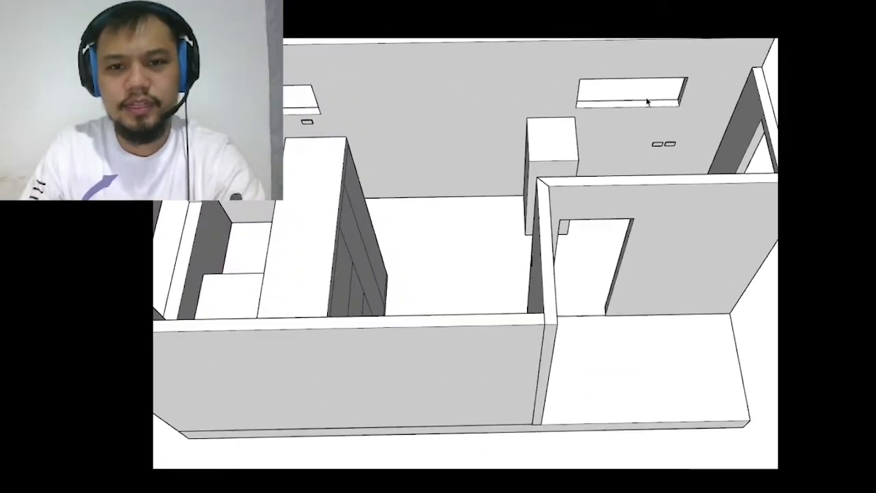
scroll(590, 114, "down", 2)
mouse_move(554, 148)
middle_mouse_down()
mouse_move(489, 89)
mouse_move(572, 109)
mouse_move(360, 91)
mouse_move(391, 121)
mouse_move(564, 191)
mouse_move(453, 336)
mouse_move(481, 352)
mouse_move(541, 316)
middle_mouse_up()
left_click(454, 333)
scroll(518, 301, "up", 2)
scroll(548, 296, "down", 5)
scroll(534, 328, "up", 2)
scroll(533, 327, "up", 2)
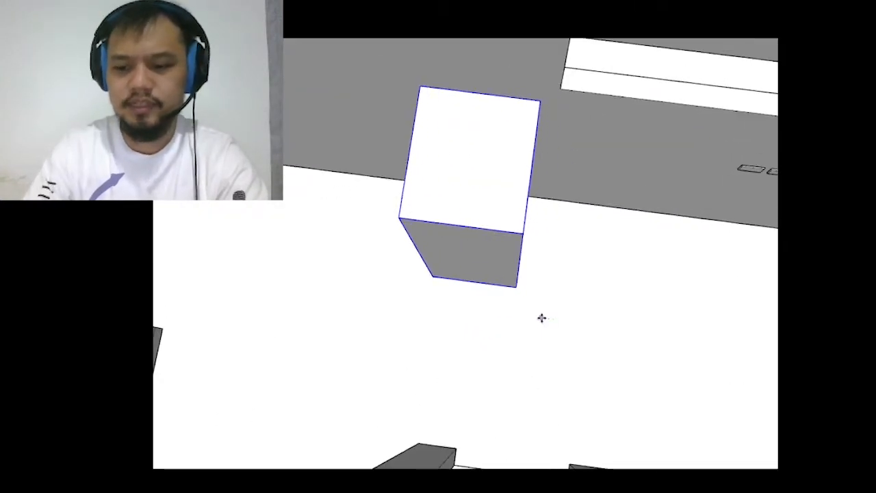
scroll(533, 315, "down", 5)
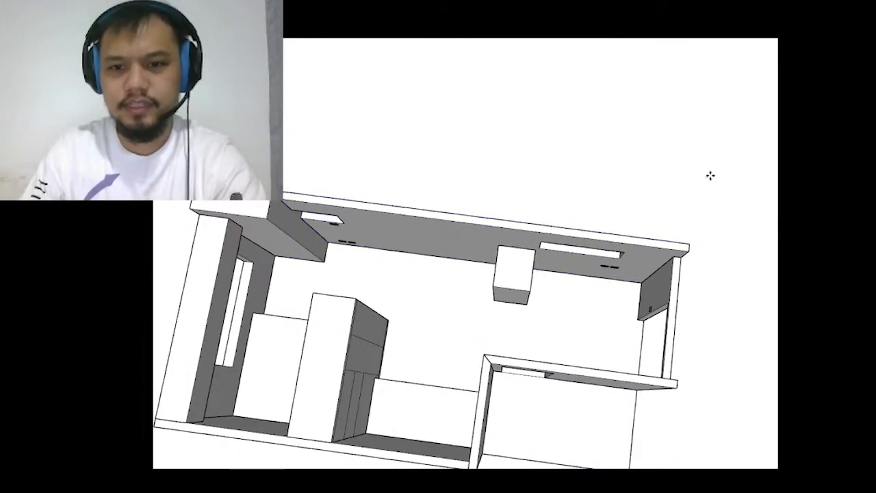
middle_click_drag(700, 217, 501, 255)
scroll(550, 286, "up", 6)
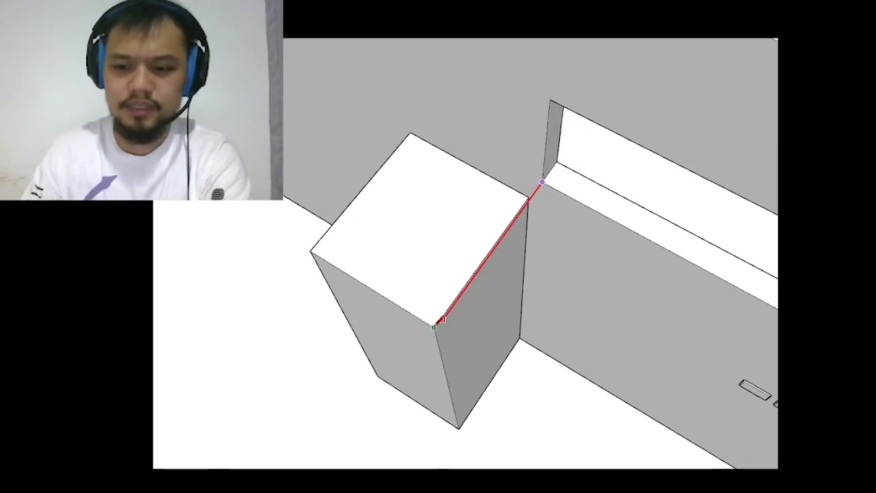
left_click(434, 327)
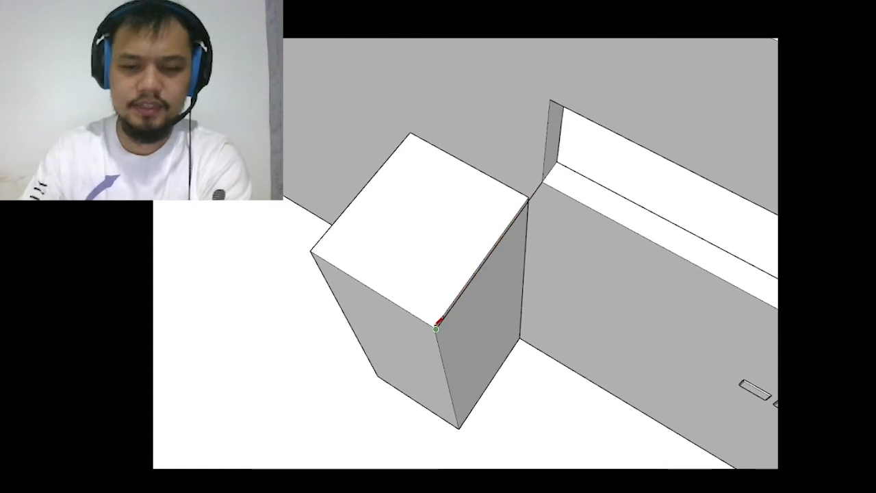
scroll(575, 383, "down", 3)
middle_click_drag(575, 385, 769, 264)
scroll(766, 253, "down", 3)
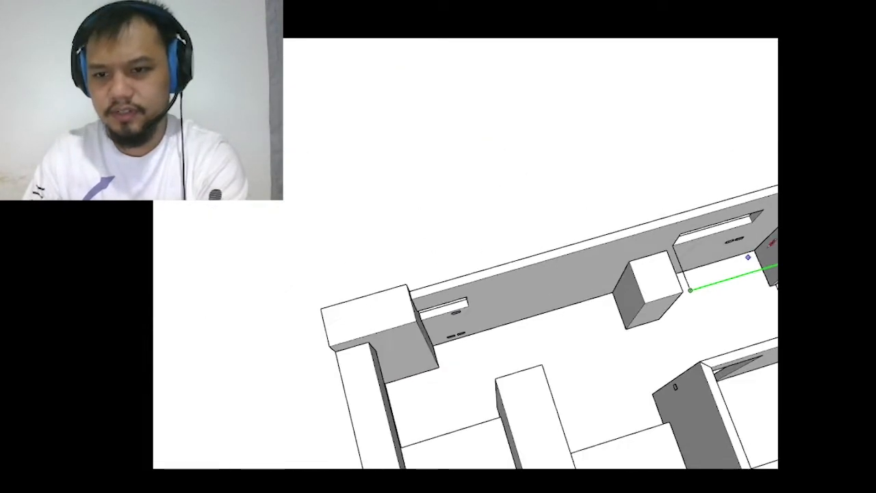
scroll(773, 264, "up", 4)
scroll(776, 274, "up", 3)
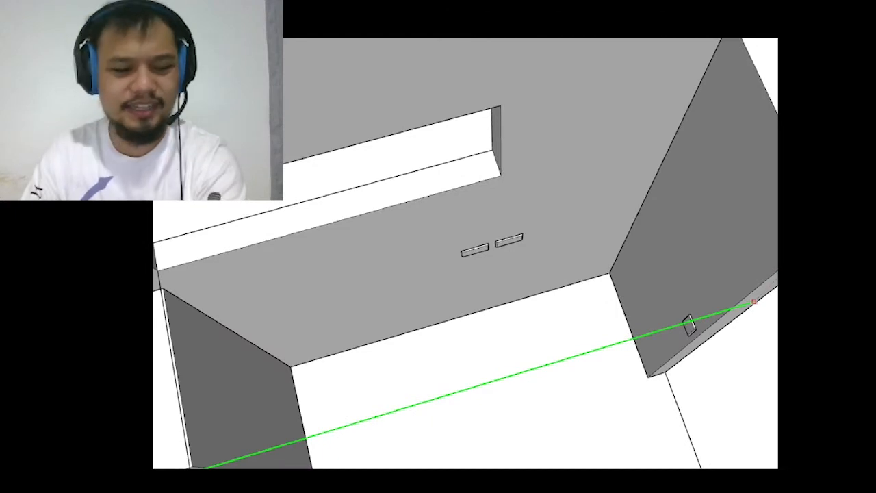
key("Escape")
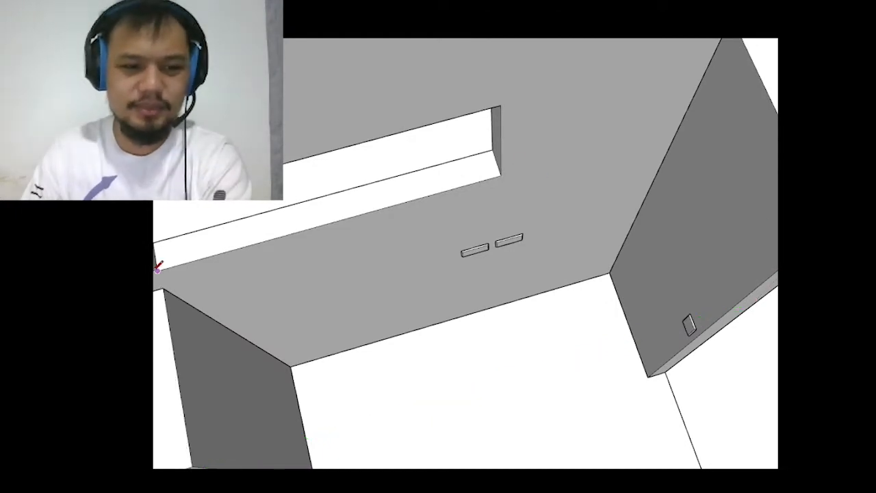
- Draw a thin closed strip from the window's lower corner along the tall box's top edge and Push/Pull it down to the floor
left_click(157, 269)
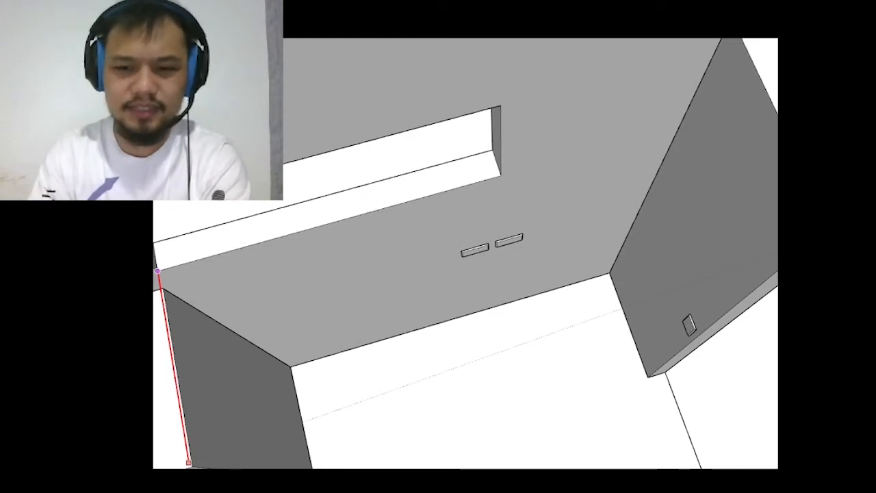
left_click(189, 463)
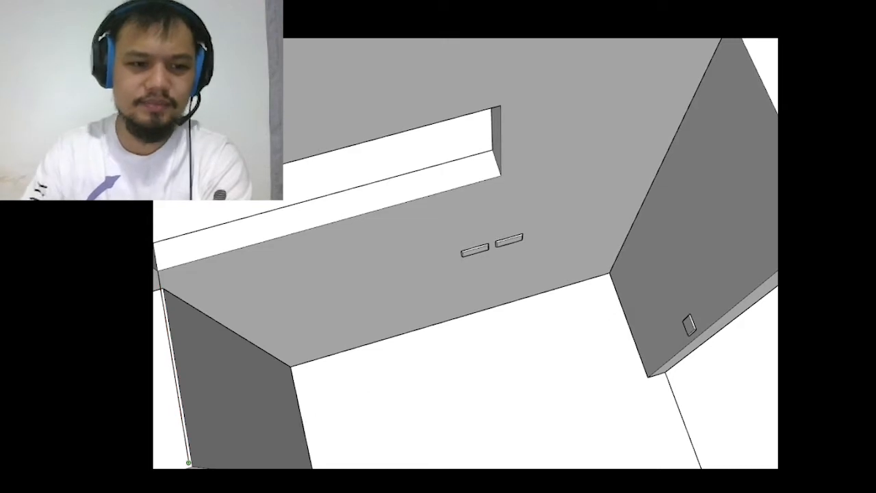
scroll(735, 255, "down", 3)
scroll(369, 274, "up", 4)
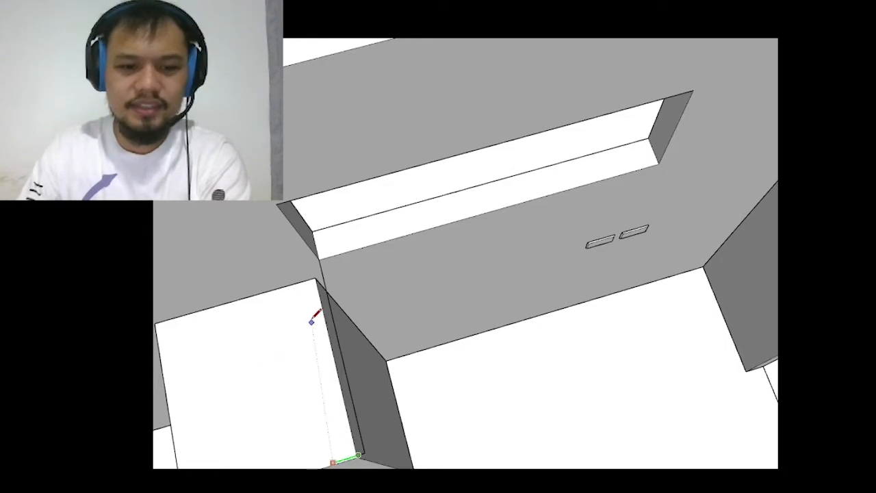
scroll(313, 319, "up", 3)
left_click(326, 235)
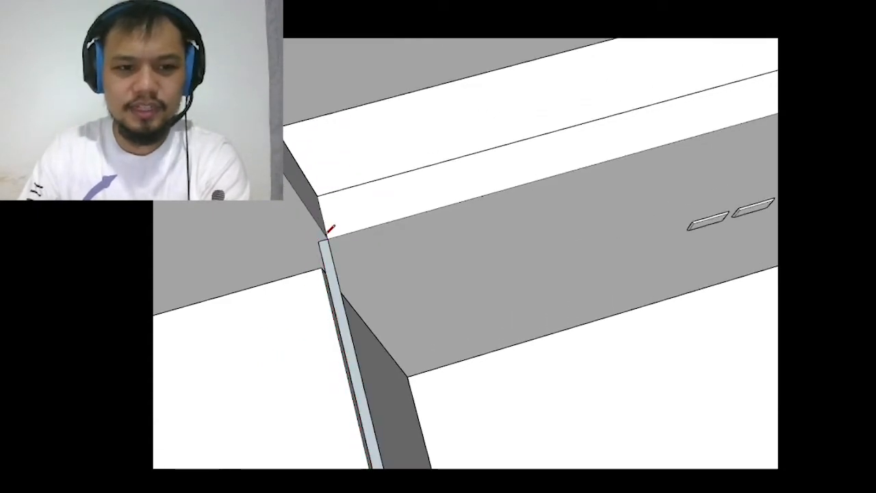
mouse_move(331, 228)
middle_mouse_down()
mouse_move(319, 201)
mouse_move(247, 221)
middle_mouse_up()
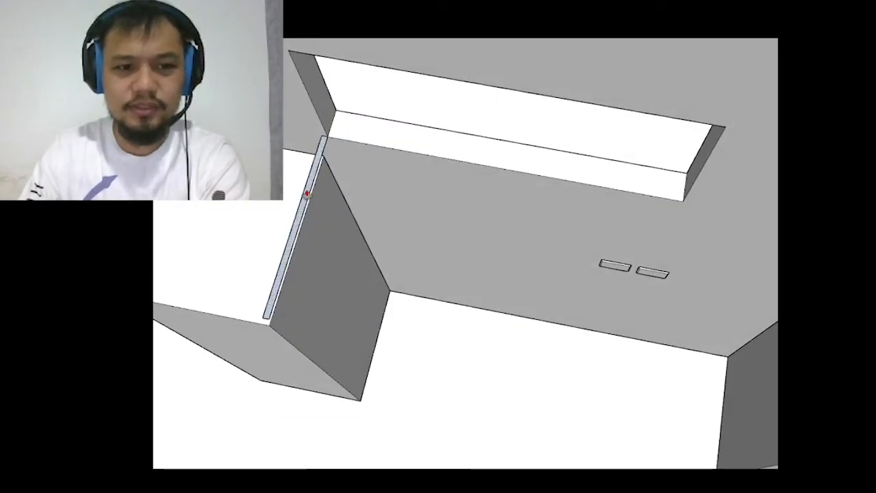
left_click_drag(308, 194, 392, 356)
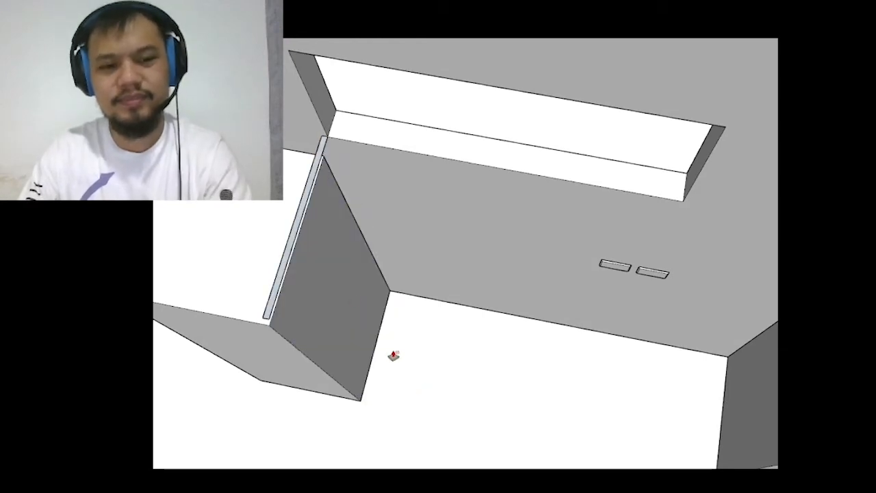
left_click_drag(303, 263, 717, 367)
scroll(406, 352, "down", 3)
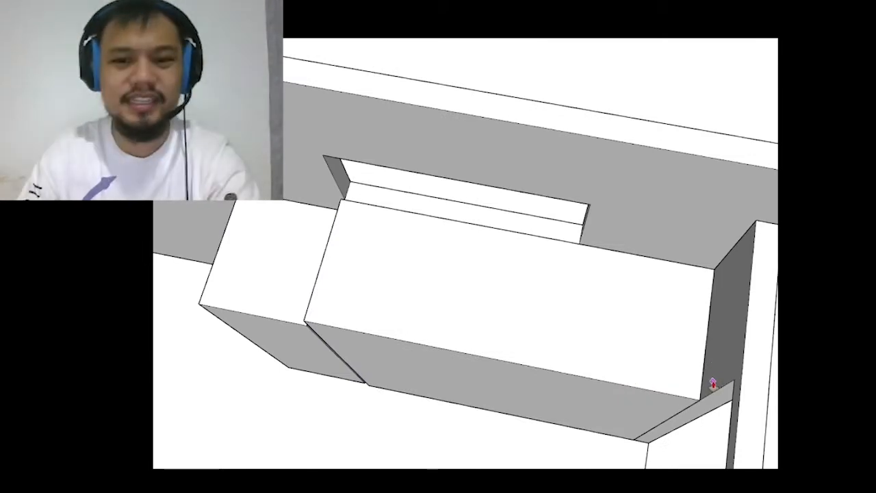
key("Escape")
- Push/Pull the thin side panel's top face up to the window's upper edge and select the whole panel
middle_click_drag(511, 299, 553, 176)
scroll(500, 194, "up", 3)
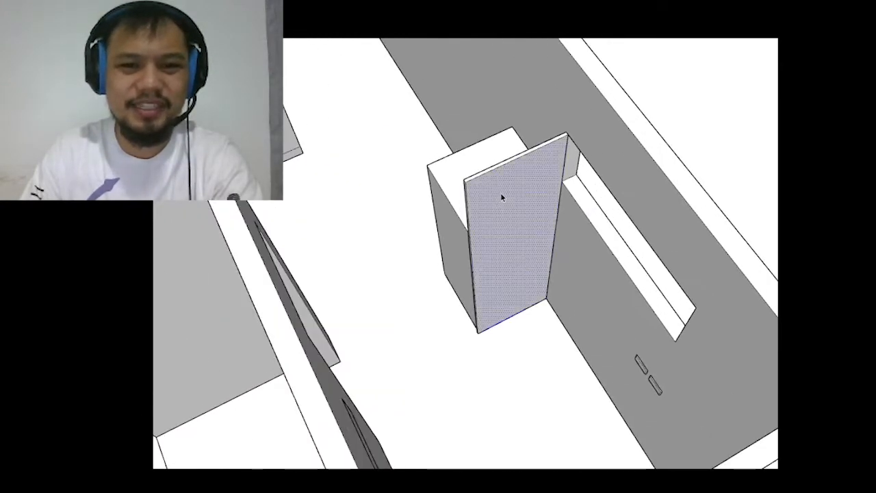
left_click(480, 189)
scroll(480, 188, "up", 2)
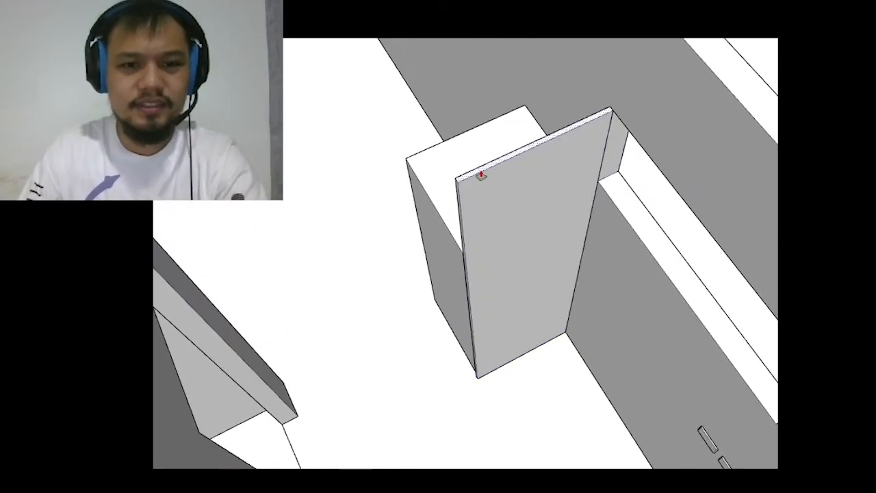
left_click(481, 176)
scroll(473, 118, "down", 4)
middle_click_drag(465, 126, 404, 82)
scroll(285, 126, "down", 4)
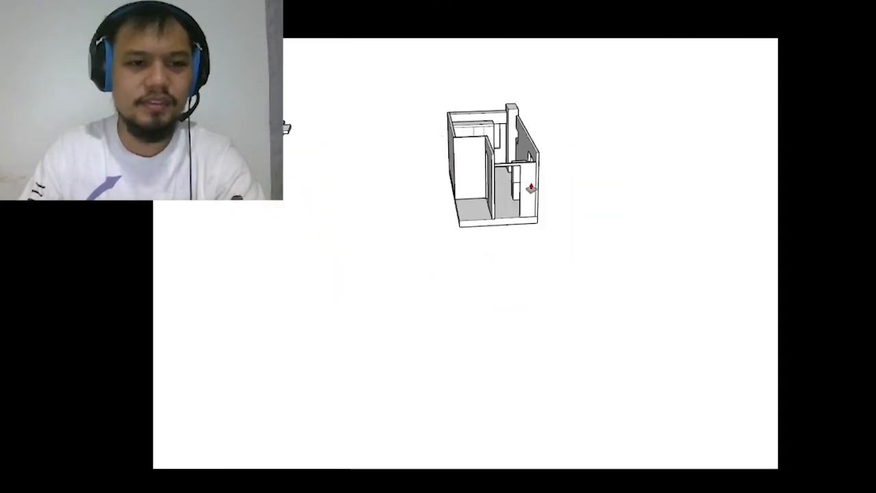
scroll(285, 125, "up", 8)
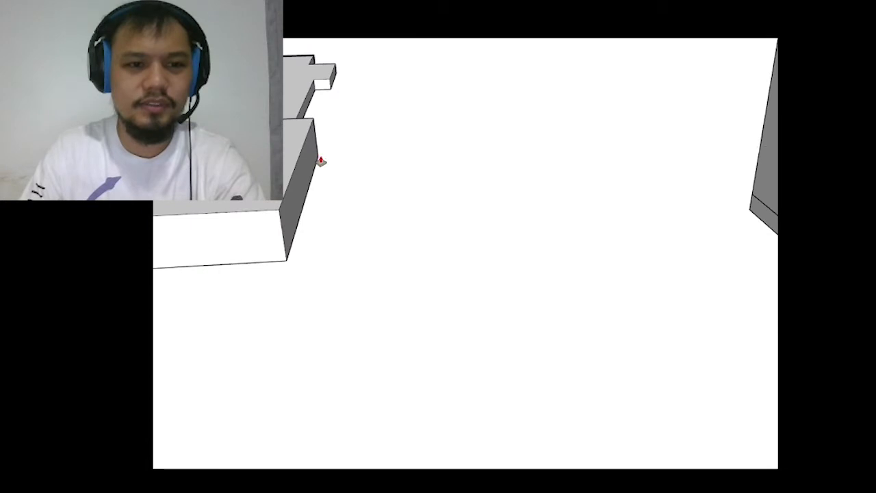
scroll(319, 157, "down", 6)
mouse_move(280, 215)
middle_mouse_down()
mouse_move(473, 289)
mouse_move(662, 93)
middle_mouse_up()
scroll(580, 120, "up", 6)
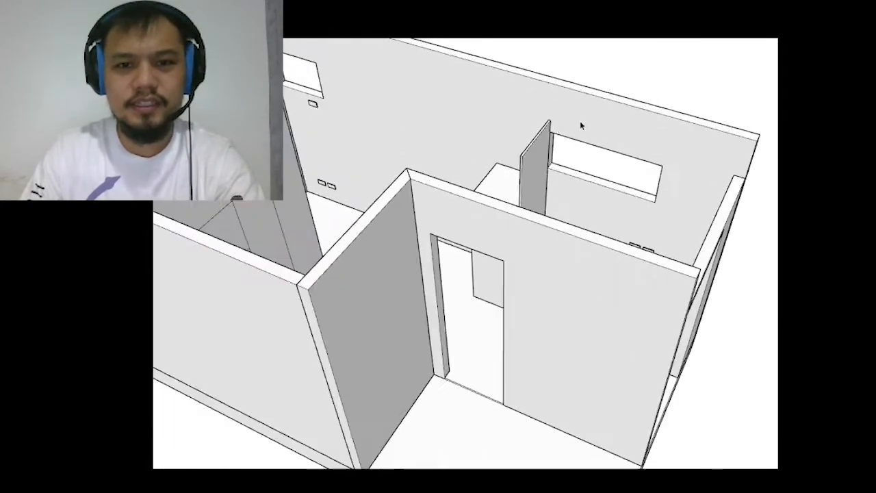
left_click(541, 133)
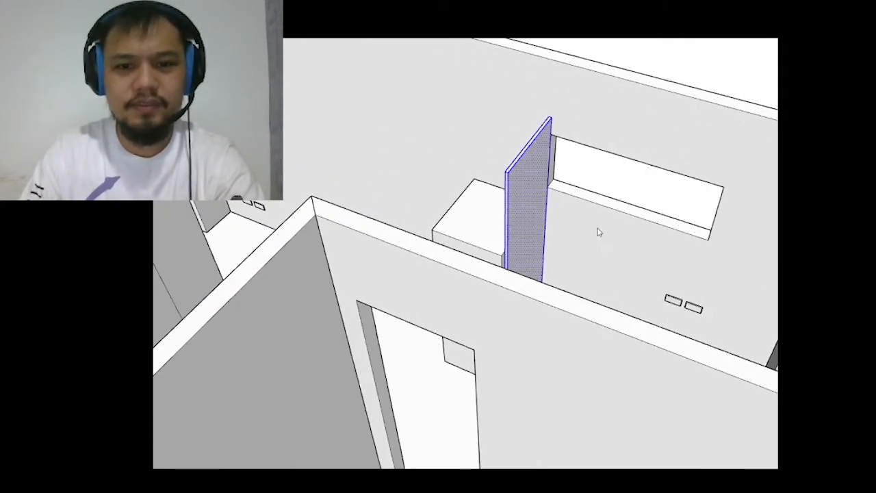
- Move the tall box sideways until its back sits against the window wall
mouse_move(524, 231)
middle_mouse_down()
mouse_move(488, 215)
mouse_move(468, 258)
mouse_move(401, 206)
mouse_move(434, 307)
mouse_move(625, 244)
mouse_move(363, 256)
mouse_move(483, 246)
middle_mouse_up()
scroll(411, 301, "up", 3)
left_click(397, 293)
key("m")
left_click(483, 246)
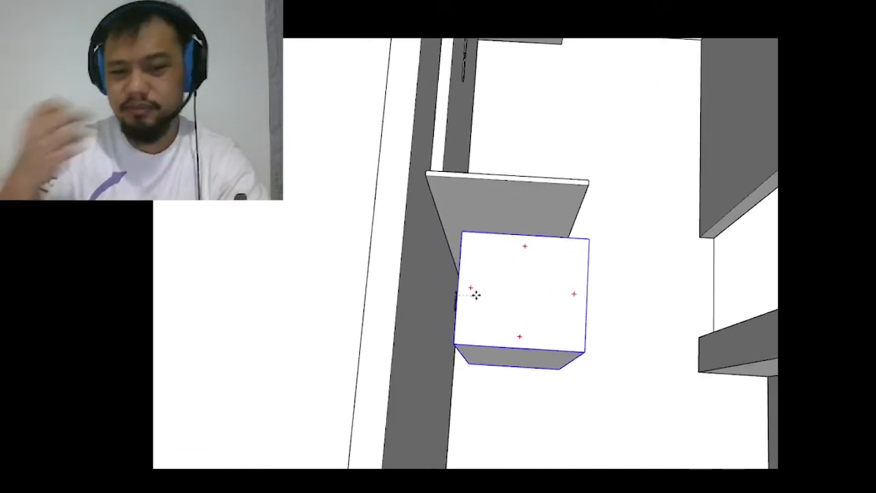
left_click(475, 294)
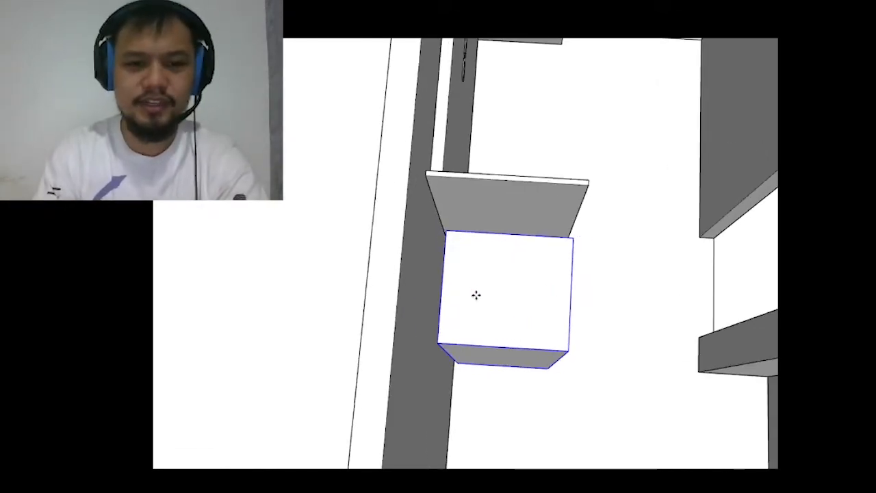
- Examine the tall box's fit against the window wall and the thin side panel from several sides
middle_click_drag(476, 294, 577, 297)
scroll(531, 295, "up", 3)
key("space")
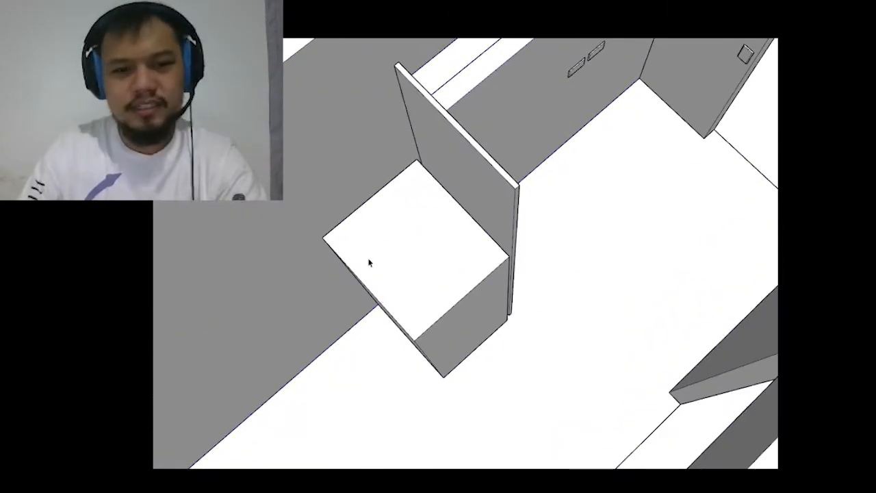
left_click(369, 262)
middle_click_drag(370, 262, 456, 276)
scroll(456, 277, "up", 1)
left_click(447, 274)
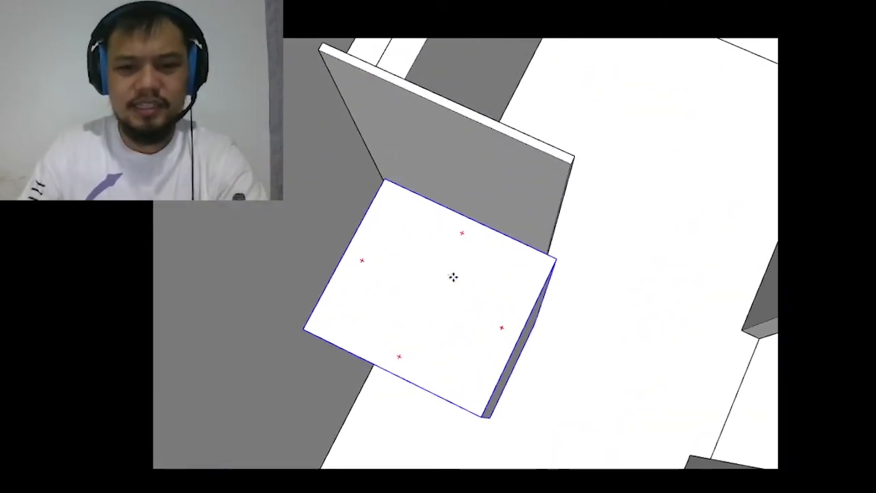
middle_click_drag(434, 278, 397, 176)
scroll(432, 238, "up", 2)
scroll(432, 239, "up", 2)
middle_click_drag(453, 166, 401, 223)
scroll(520, 215, "up", 2)
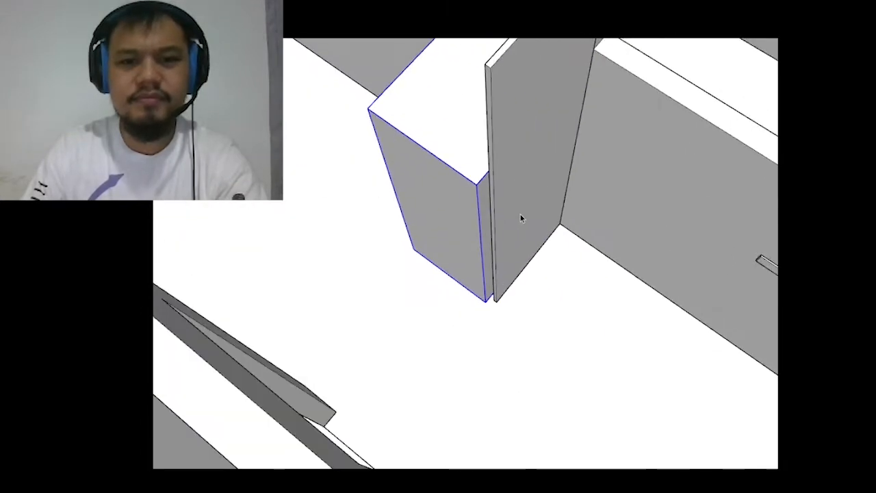
- Try to copy the thin side panel from its lower front corner to the tall box's opposite side
left_click(520, 214)
middle_click_drag(528, 231, 617, 214)
key("m")
scroll(668, 305, "down", 4)
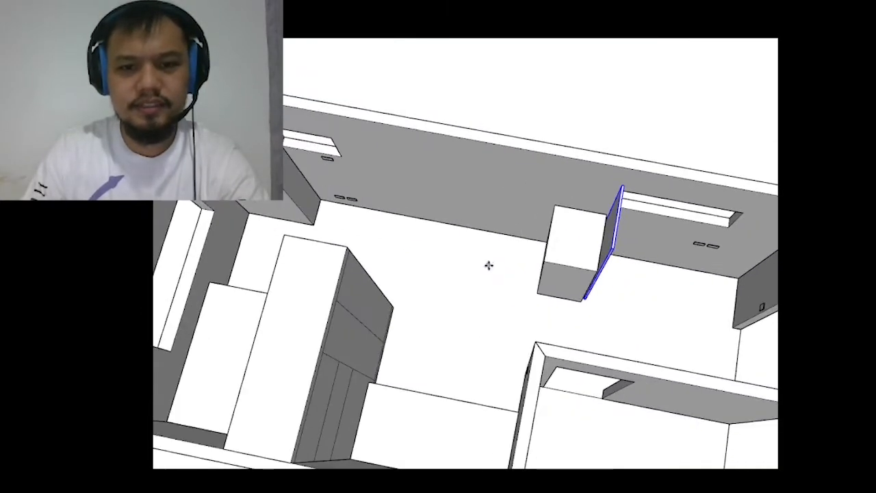
scroll(579, 280, "up", 4)
scroll(602, 278, "up", 2)
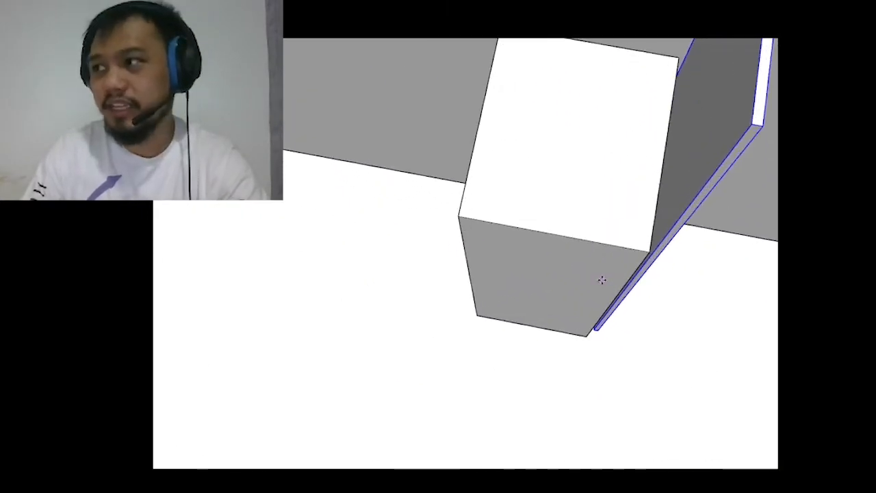
middle_click_drag(602, 279, 523, 241)
scroll(619, 370, "up", 2)
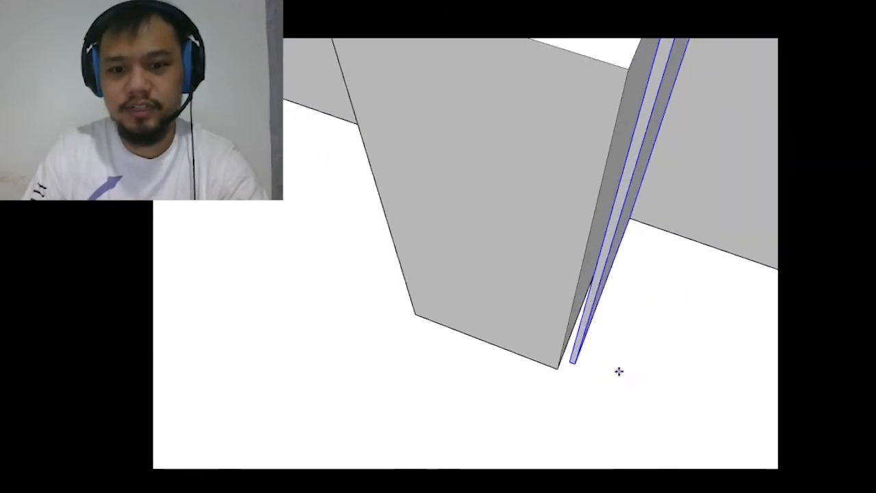
left_click(574, 363)
key("ctrl")
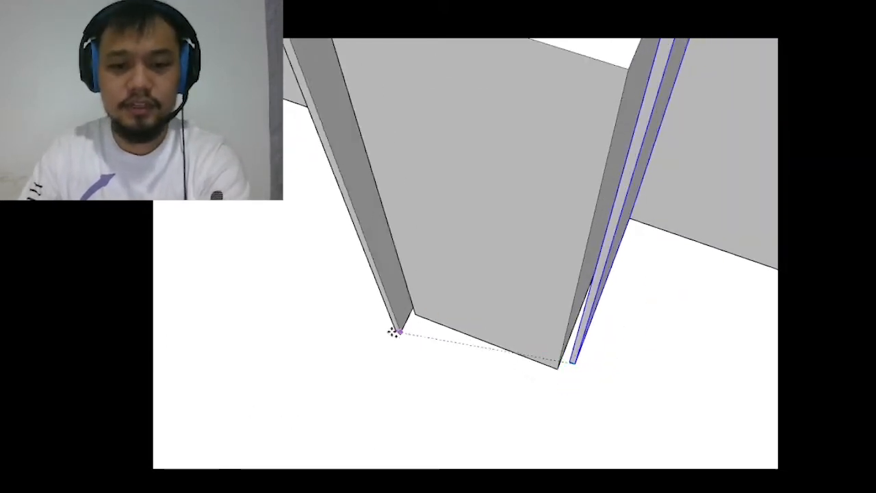
mouse_move(373, 325)
middle_mouse_down()
mouse_move(353, 318)
mouse_move(381, 335)
middle_mouse_up()
middle_click_drag(379, 300, 406, 320)
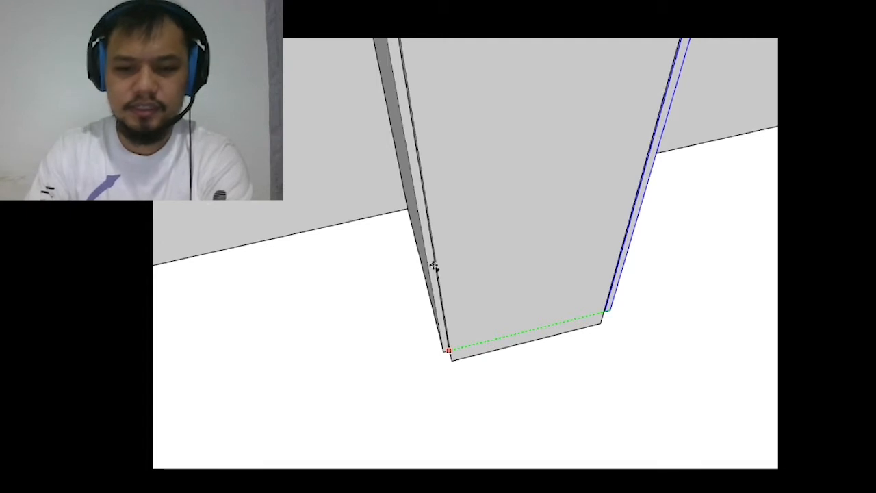
left_click(433, 265)
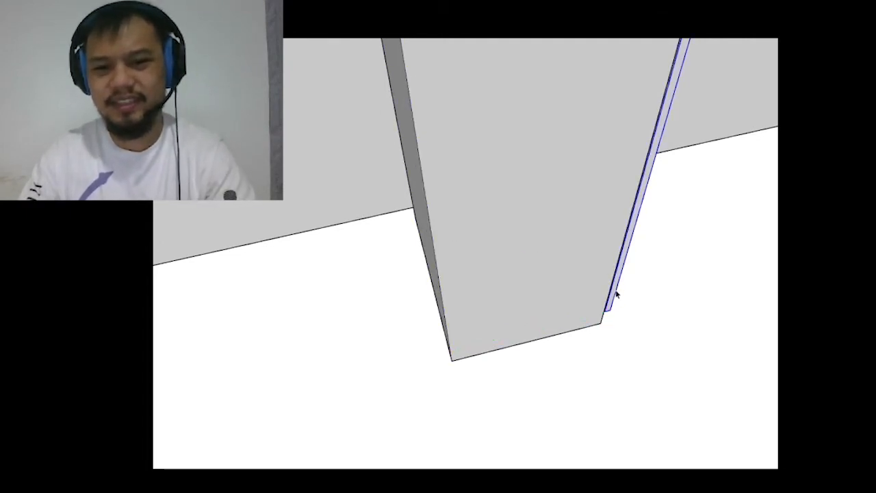
- Copy the thin side panel to the tall box's opposite side so that the box stands between two panels
key("m")
key("Delete")
key("ctrl+z")
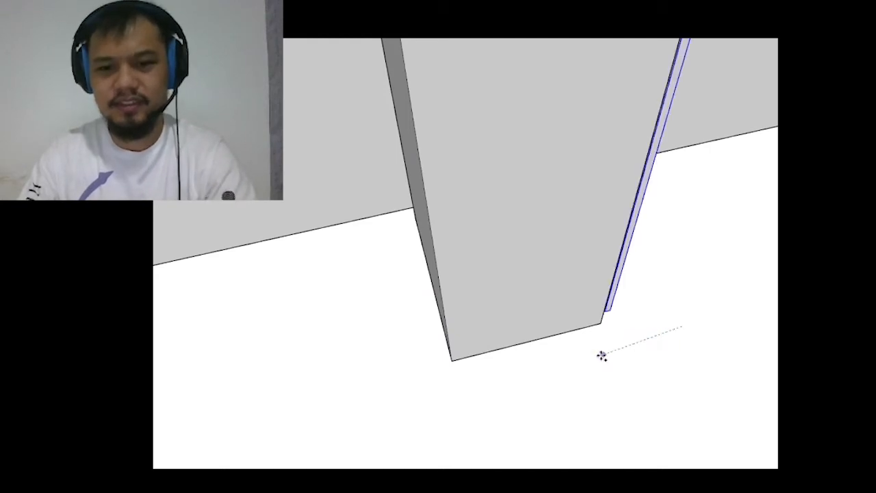
left_click(448, 385)
key("space")
scroll(452, 379, "down", 6)
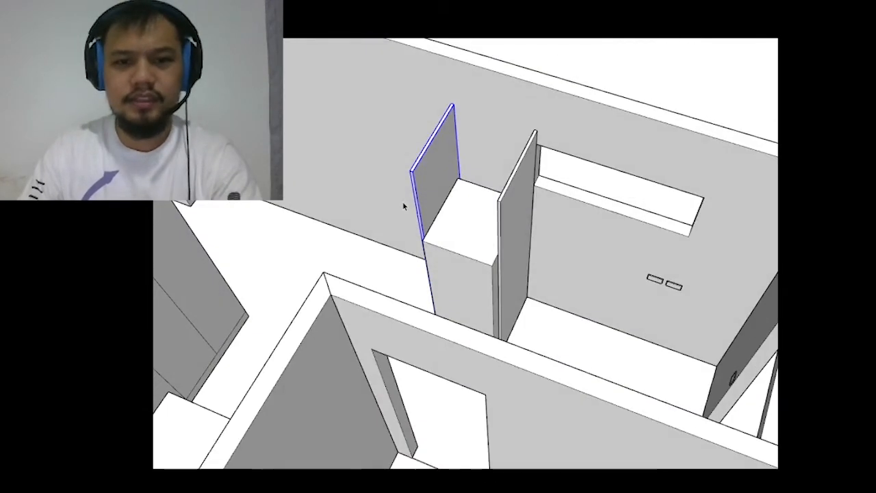
- Draw a thin strip on the side panel from the window's lower corner and Push/Pull it into a shelf reaching the end wall
scroll(402, 201, "down", 4)
middle_click_drag(402, 202, 476, 172)
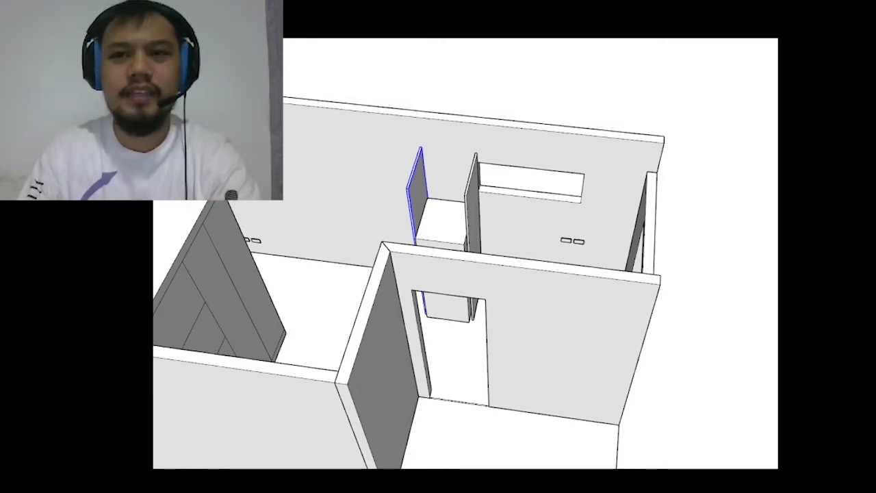
scroll(328, 244, "down", 3)
middle_click_drag(328, 244, 449, 180)
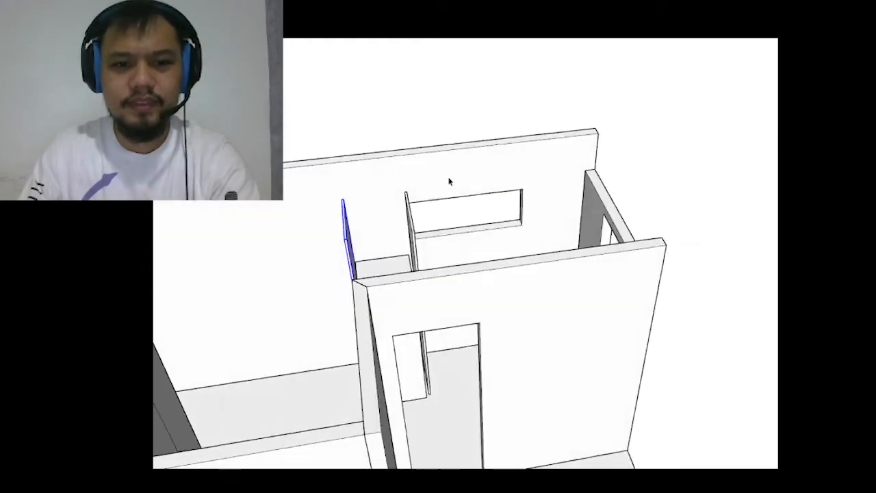
scroll(456, 256, "up", 5)
middle_click_drag(419, 244, 417, 197)
scroll(419, 195, "up", 1)
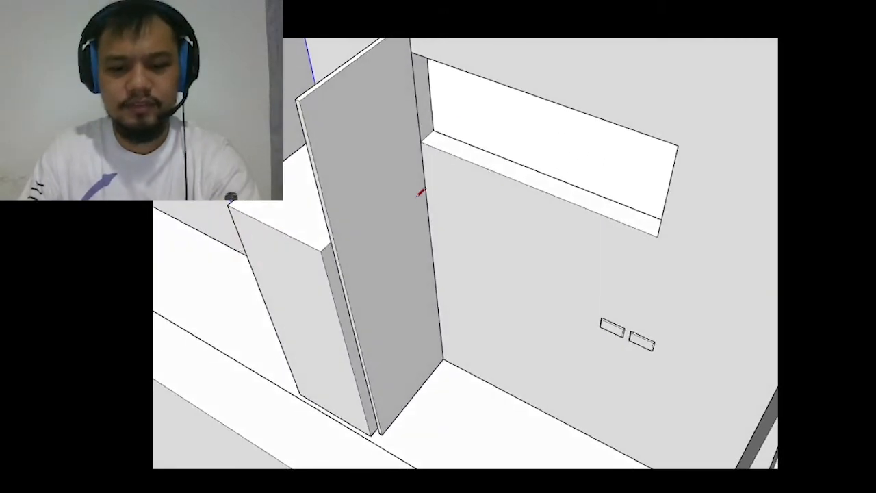
scroll(420, 193, "up", 2)
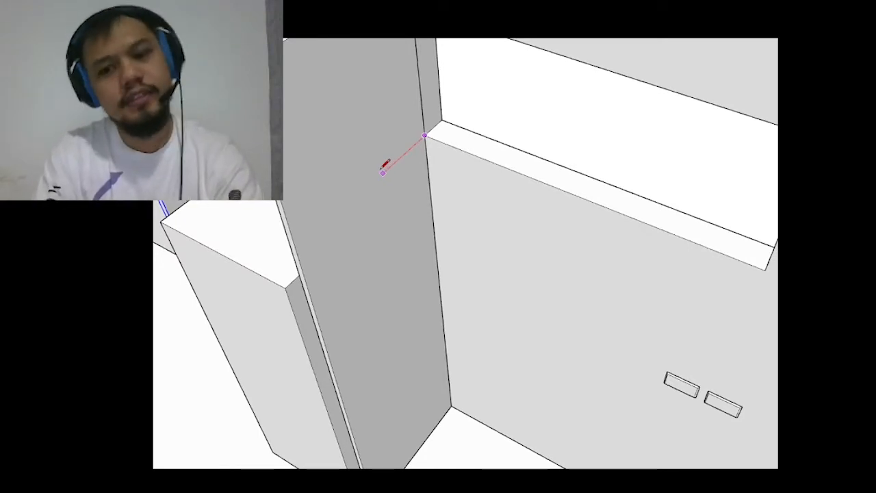
key("Return")
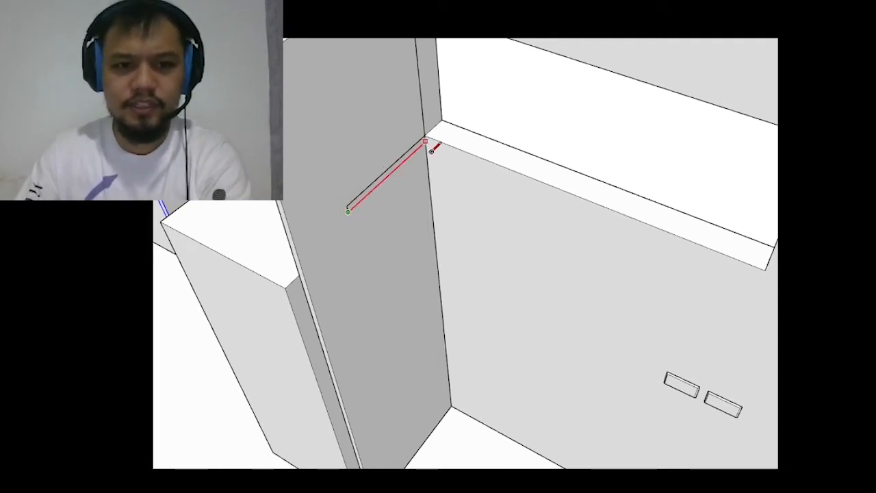
left_click(425, 141)
middle_click_drag(425, 135, 768, 182)
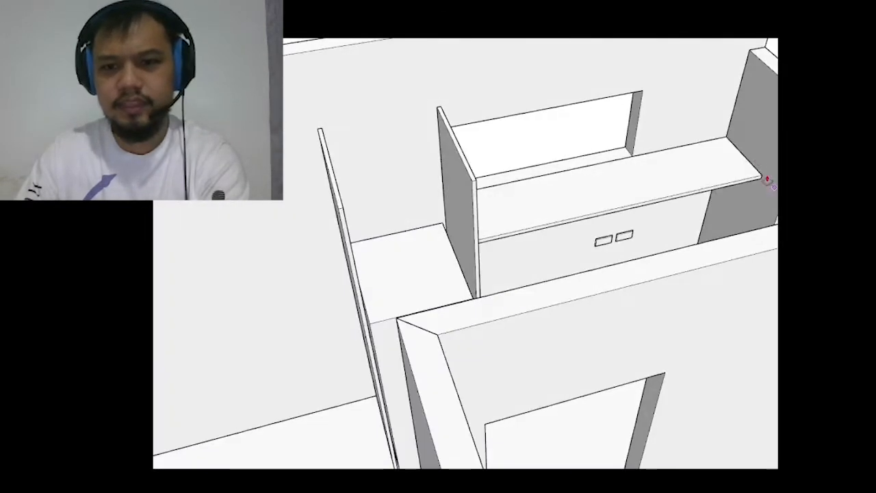
middle_click_drag(718, 153, 541, 197)
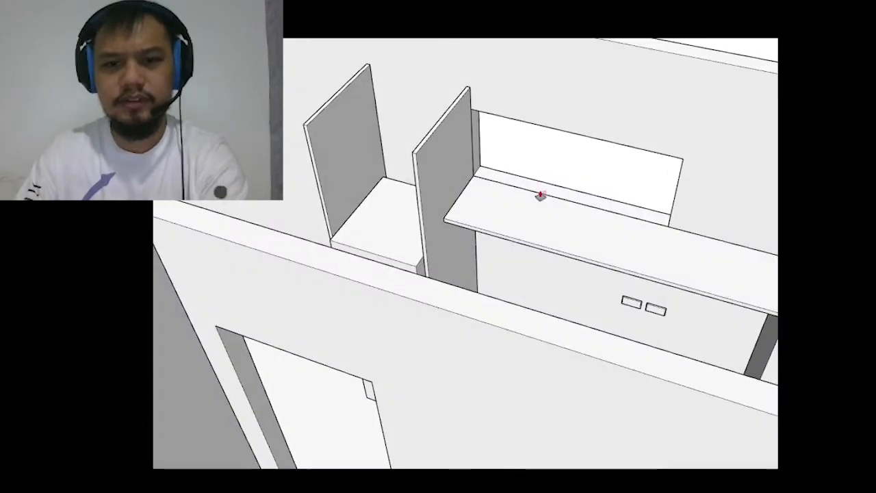
- Copy the whole shelf straight down to make a second shelf beneath it
double_click(477, 224)
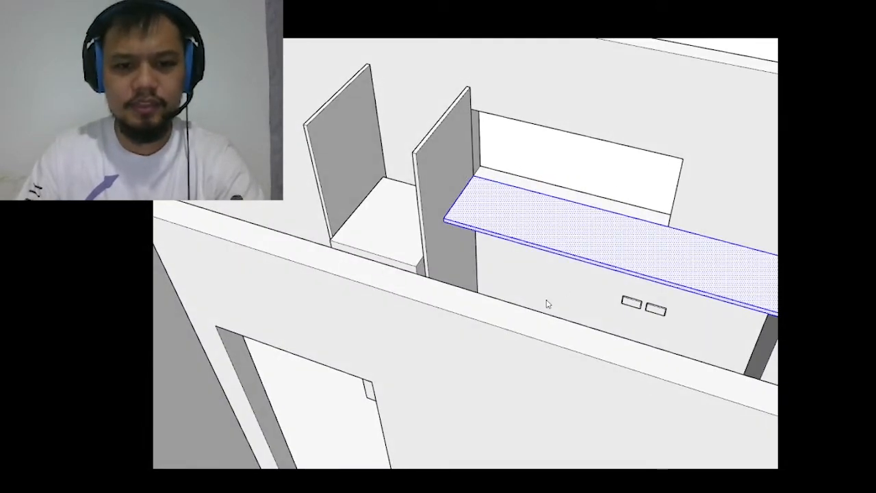
middle_click_drag(537, 310, 471, 185)
scroll(418, 204, "up", 3)
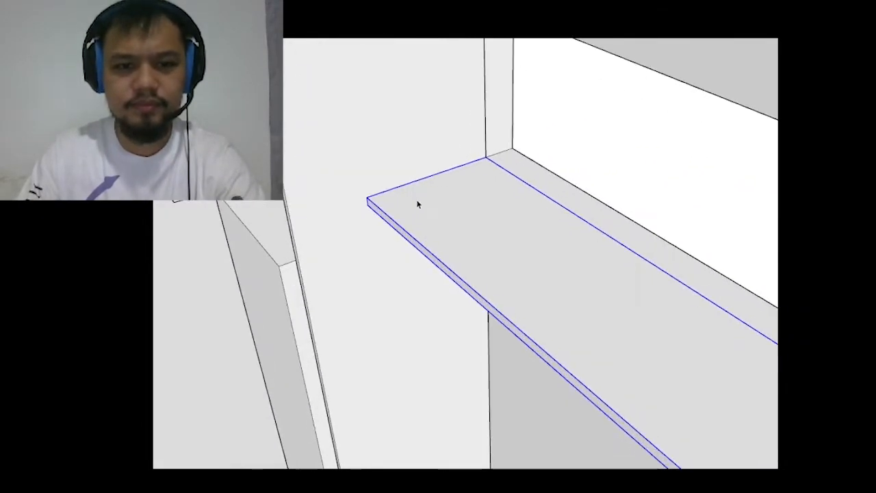
left_click(368, 198)
key("ctrl")
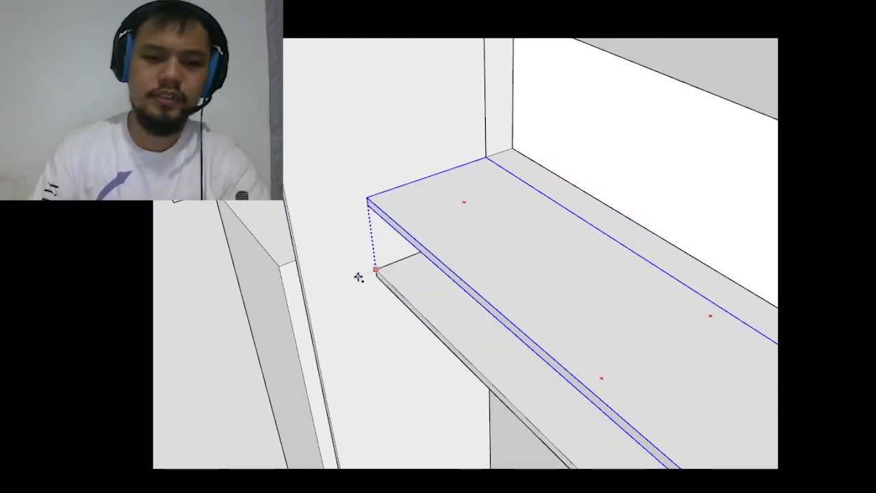
left_click(358, 276)
scroll(358, 276, "down", 10)
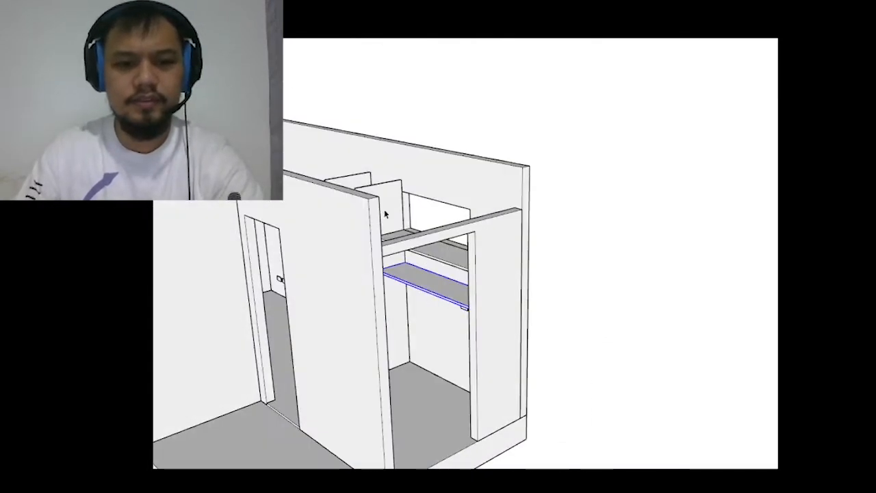
middle_click_drag(412, 394, 425, 380)
scroll(424, 381, "up", 2)
left_click(425, 380)
scroll(425, 373, "down", 2)
middle_click_drag(477, 295, 408, 321)
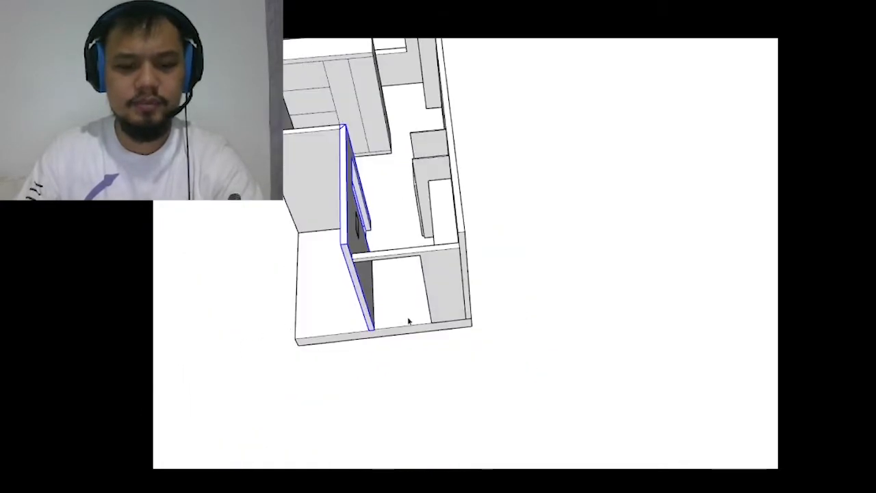
left_click(588, 345)
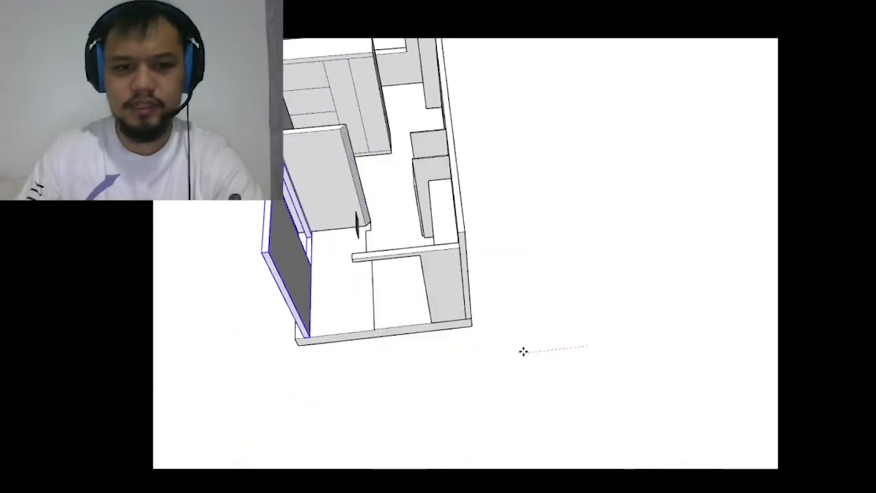
key("space")
- Select the wall with the door opening together with its small wall plate and delete both
scroll(358, 226, "up", 5)
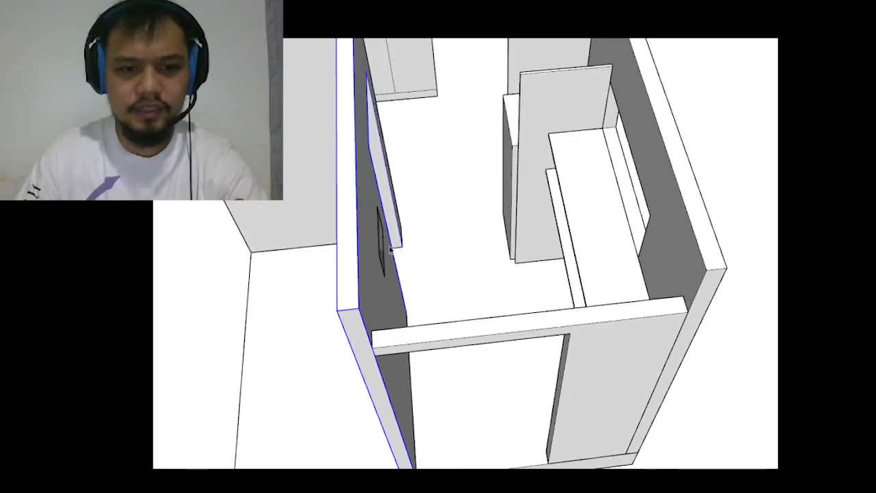
scroll(390, 252, "up", 2)
left_click(381, 241)
triple_click(355, 255)
scroll(354, 255, "down", 5)
key("m")
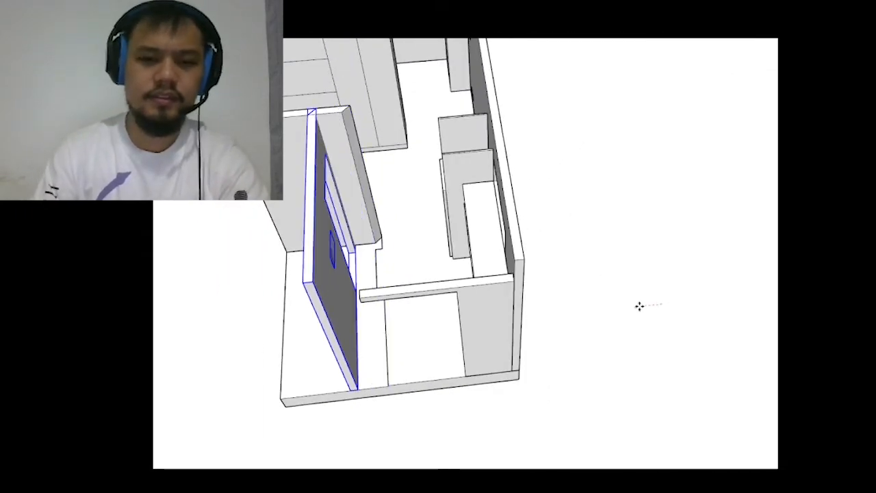
key("Return")
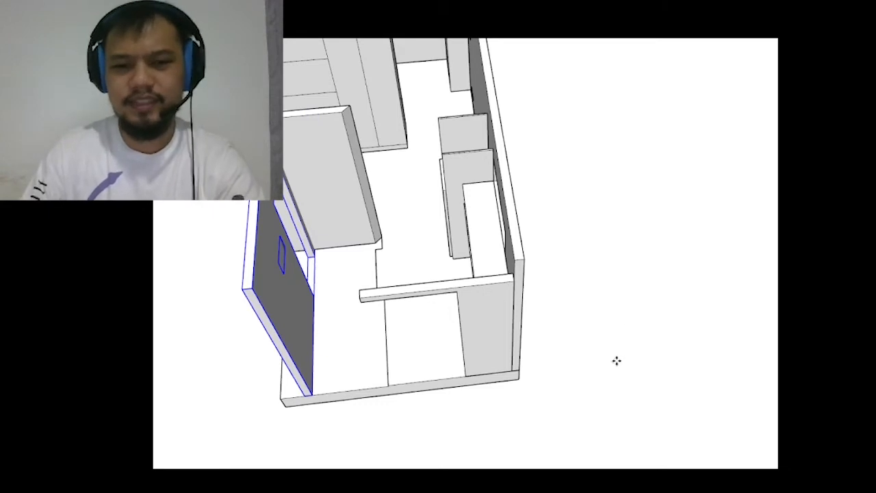
key("ctrl+z")
left_click(584, 401)
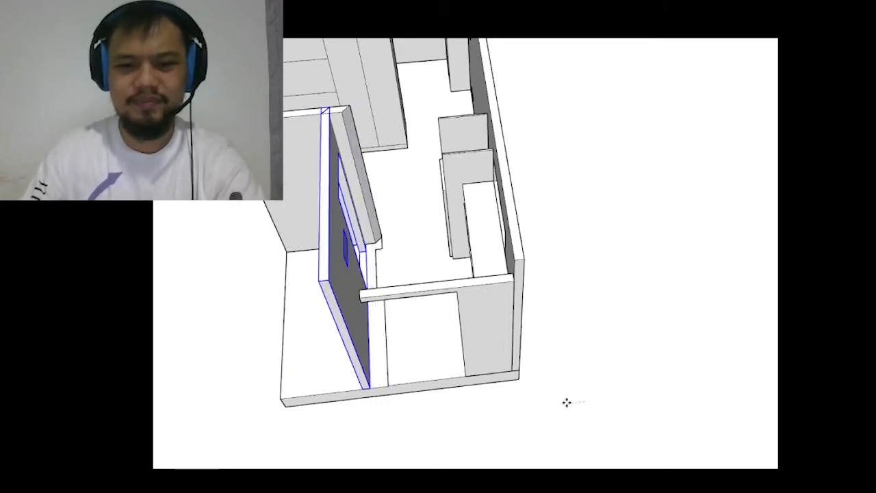
key("Delete")
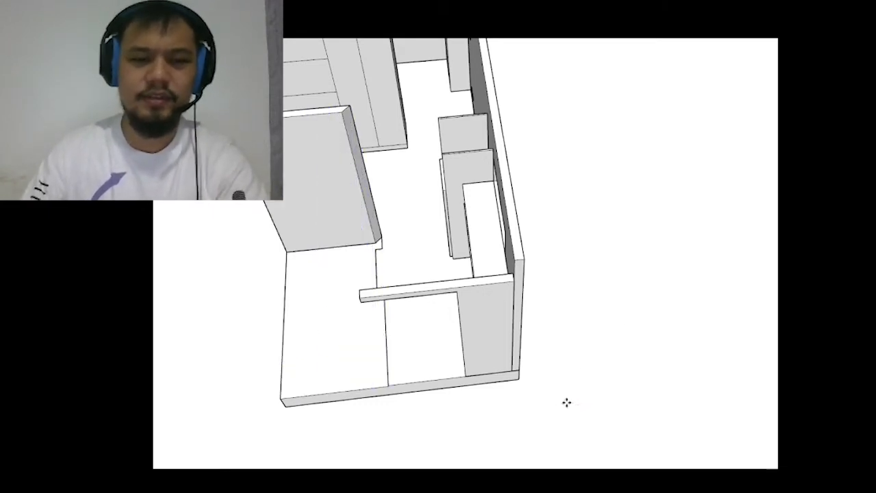
key("space")
- Examine the two shelves, the side panels and the tall box from inside the opened room
scroll(563, 398, "down", 2)
middle_click_drag(362, 331, 457, 317)
scroll(457, 317, "up", 4)
middle_click_drag(394, 320, 438, 280)
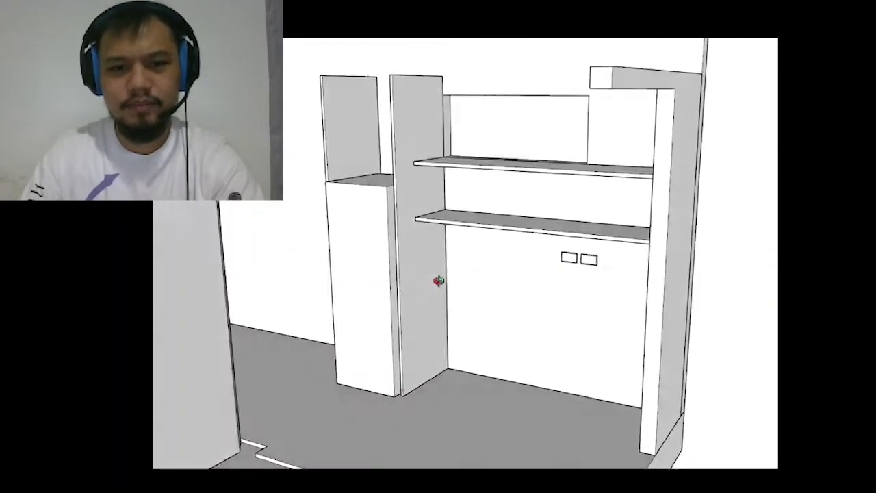
scroll(508, 289, "up", 3)
mouse_move(509, 289)
middle_mouse_down()
mouse_move(576, 222)
mouse_move(552, 276)
middle_mouse_up()
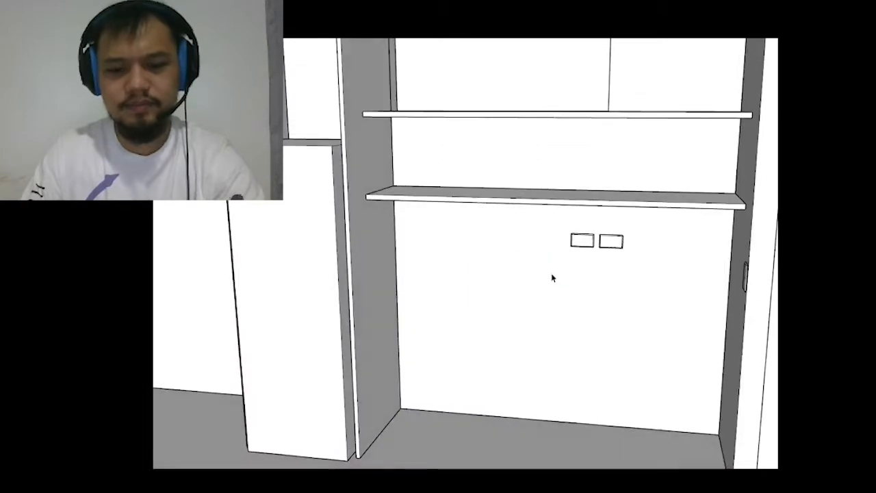
- Draw the cabinet's rectangular side profile on the inner side panel, from the floor up to below the lower shelf
key("l")
scroll(377, 415, "up", 3)
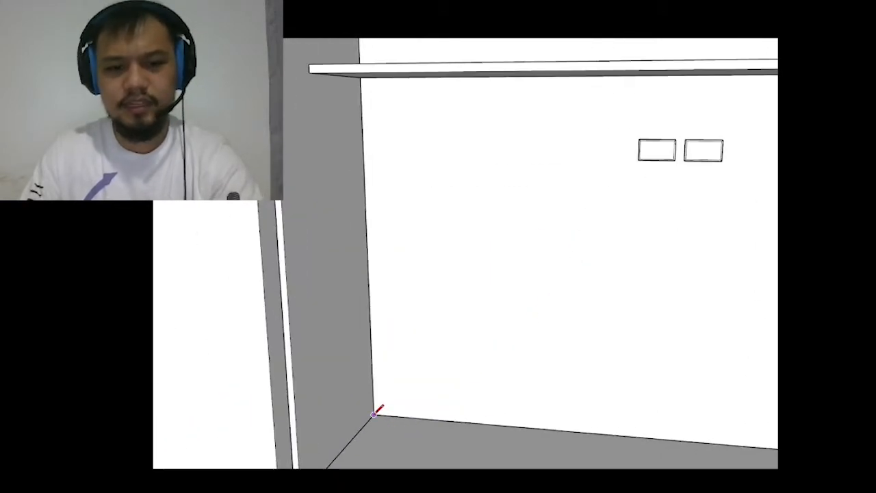
left_click(374, 414)
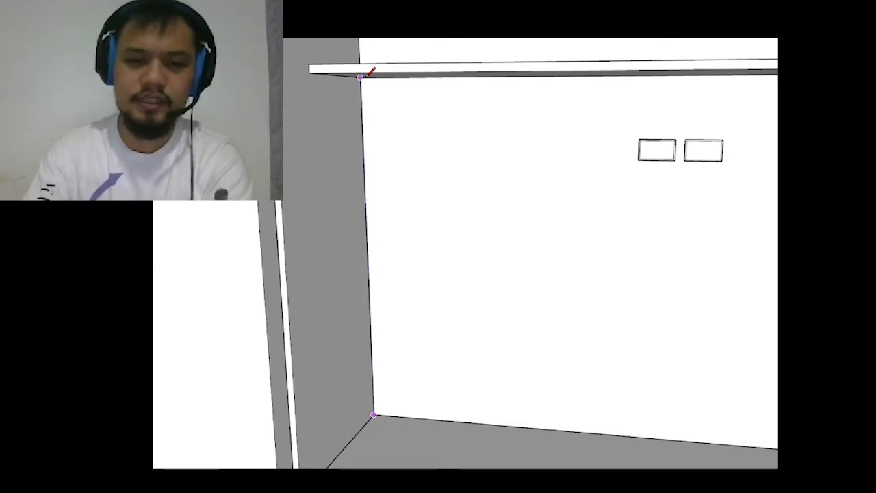
key("Escape")
left_click(364, 184)
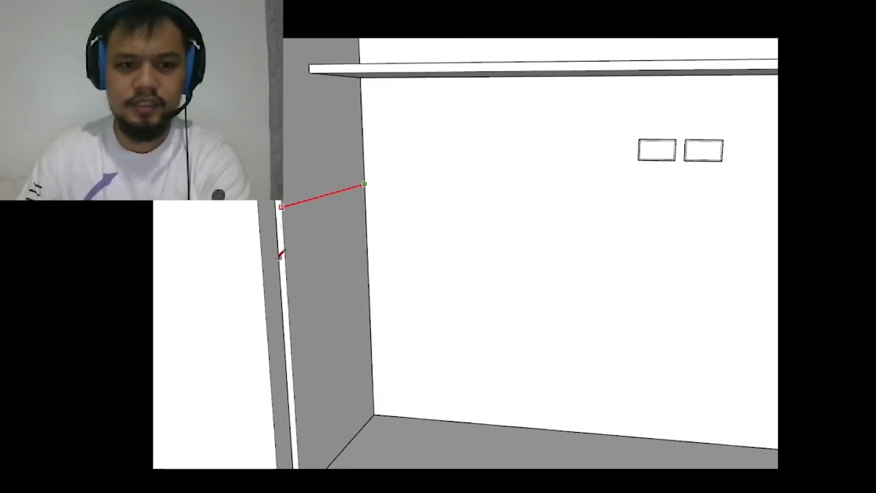
middle_click_drag(299, 404, 345, 337)
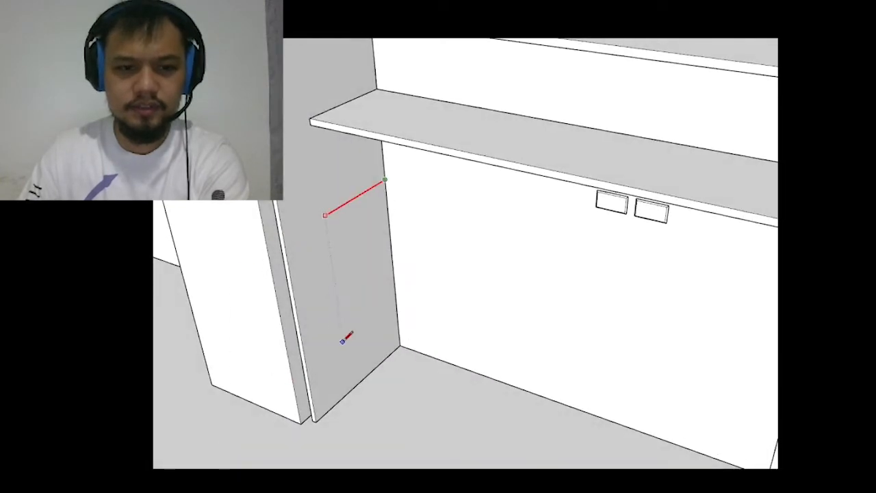
key("Return")
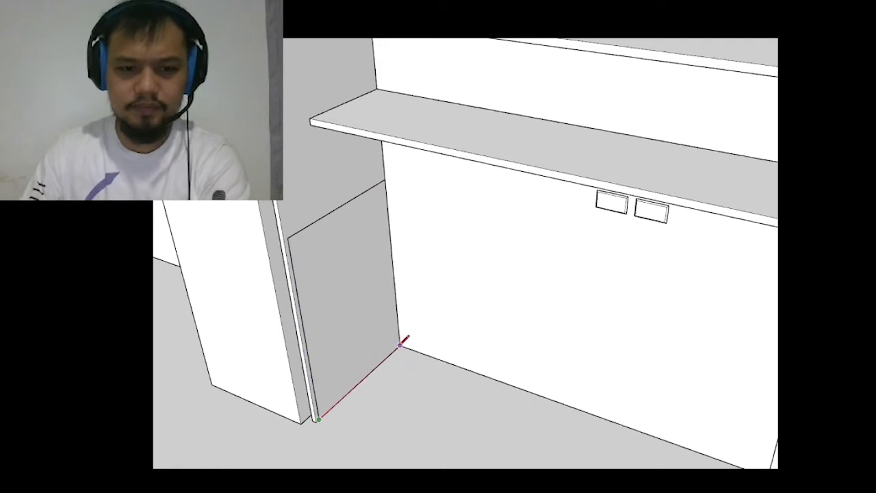
- Push/Pull the side profile across the full width of the niche to the opposite wall, forming a solid cabinet block
key("p")
left_click(372, 246)
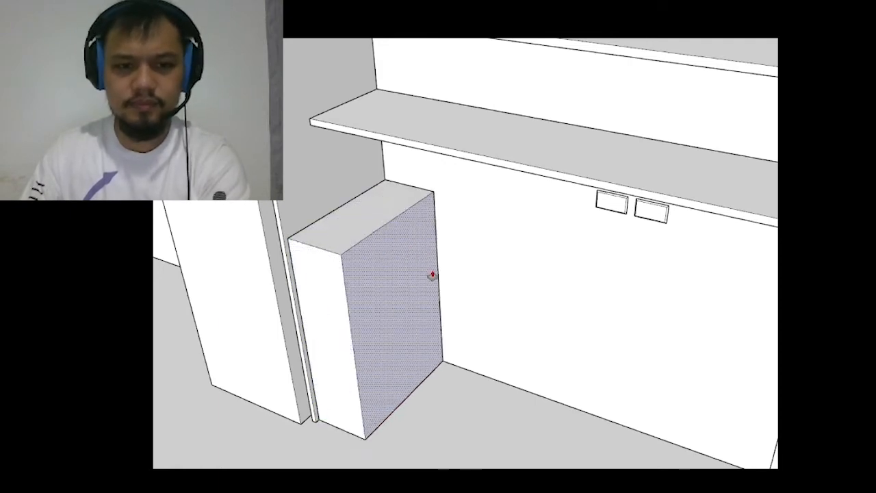
scroll(479, 303, "down", 2)
middle_click_drag(501, 308, 706, 313)
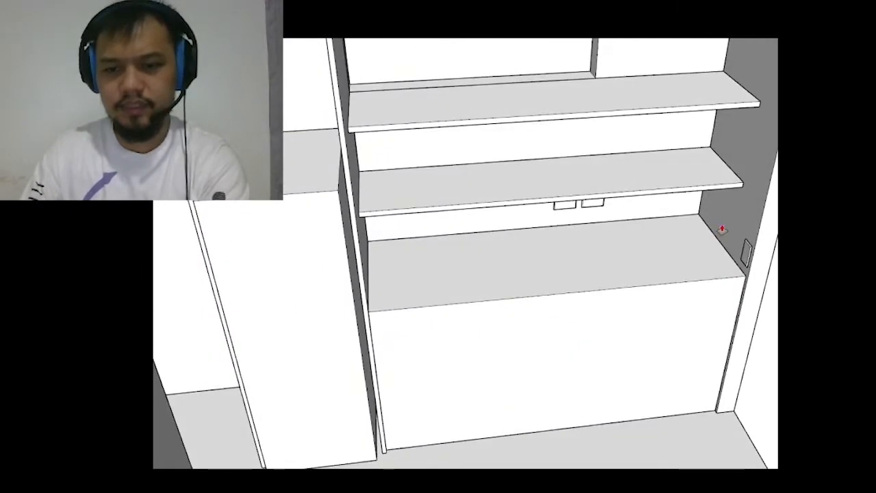
scroll(733, 248, "up", 3)
middle_click_drag(732, 250, 688, 230)
key("space")
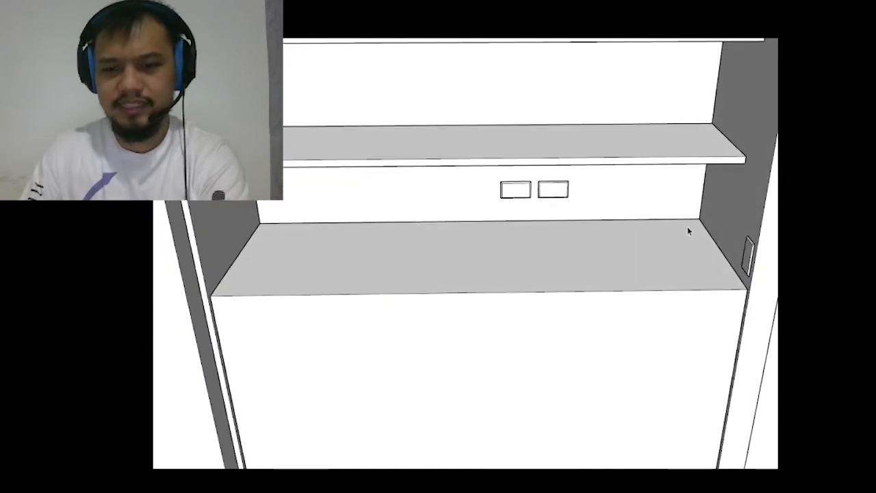
- Select all connected faces and edges of the new cabinet block beneath the shelves
triple_click(684, 271)
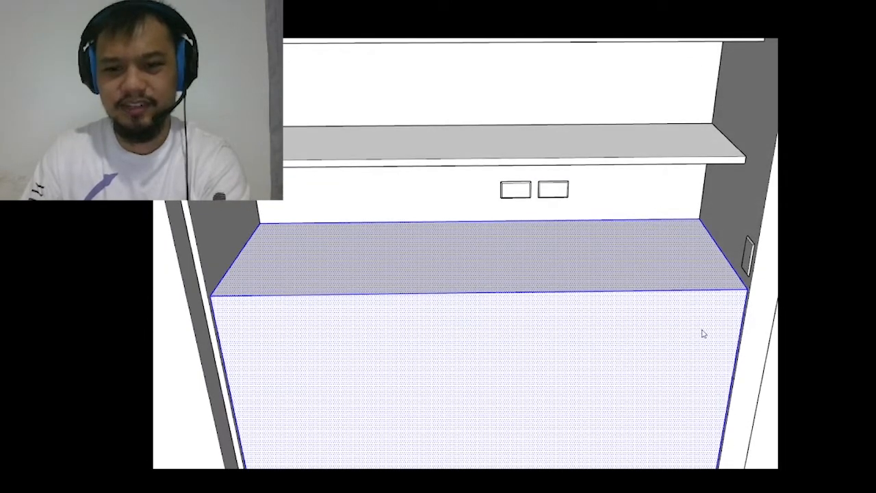
scroll(715, 366, "down", 2)
mouse_move(716, 360)
middle_mouse_down()
mouse_move(582, 267)
mouse_move(459, 139)
mouse_move(503, 168)
middle_mouse_up()
- Move the lower shelf slightly upward along the vertical axis, increasing its clearance above the cabinet top and wall outlets
scroll(446, 150, "up", 2)
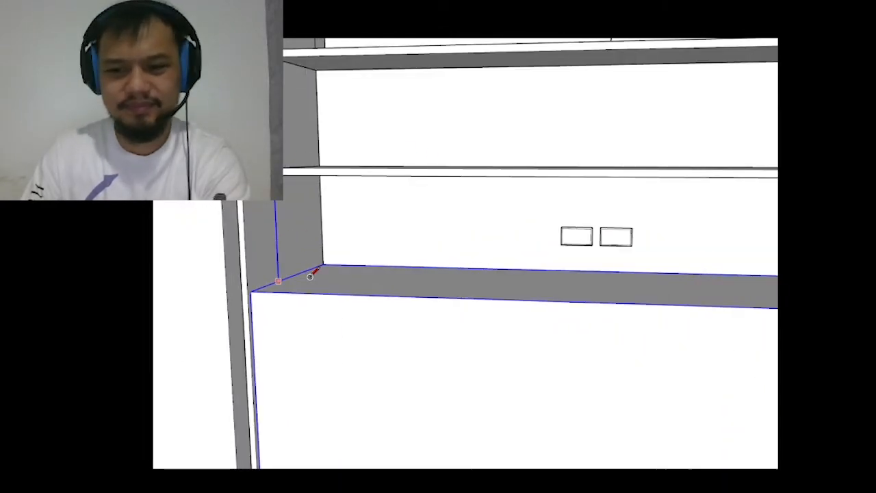
scroll(358, 162, "down", 3)
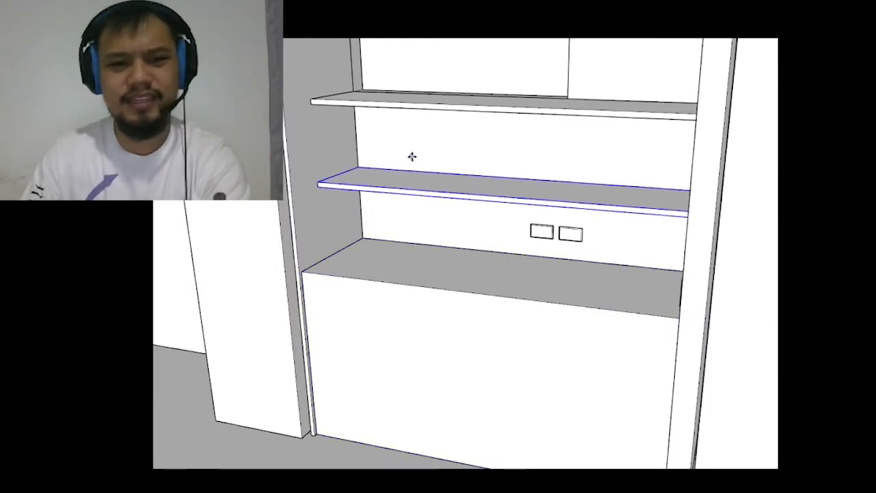
left_click_drag(412, 157, 410, 147)
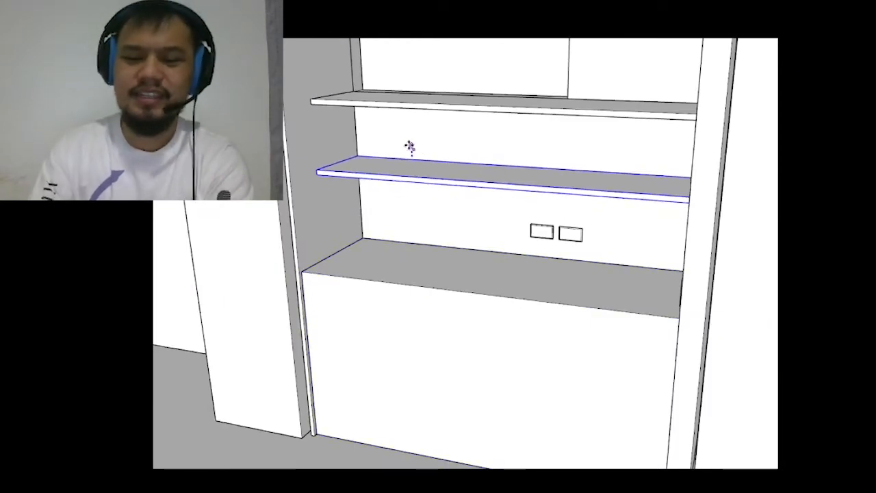
key("Return")
- Examine the cabinet block, both shelves and the wall opening behind them from several angles
scroll(408, 145, "down", 3)
mouse_move(528, 136)
middle_mouse_down()
mouse_move(543, 219)
mouse_move(552, 221)
mouse_move(518, 132)
mouse_move(539, 107)
mouse_move(516, 185)
mouse_move(514, 57)
middle_mouse_up()
scroll(535, 194, "down", 3)
scroll(520, 221, "up", 3)
mouse_move(520, 221)
middle_mouse_down()
mouse_move(495, 151)
mouse_move(534, 244)
mouse_move(603, 260)
mouse_move(476, 251)
middle_mouse_up()
scroll(545, 170, "up", 3)
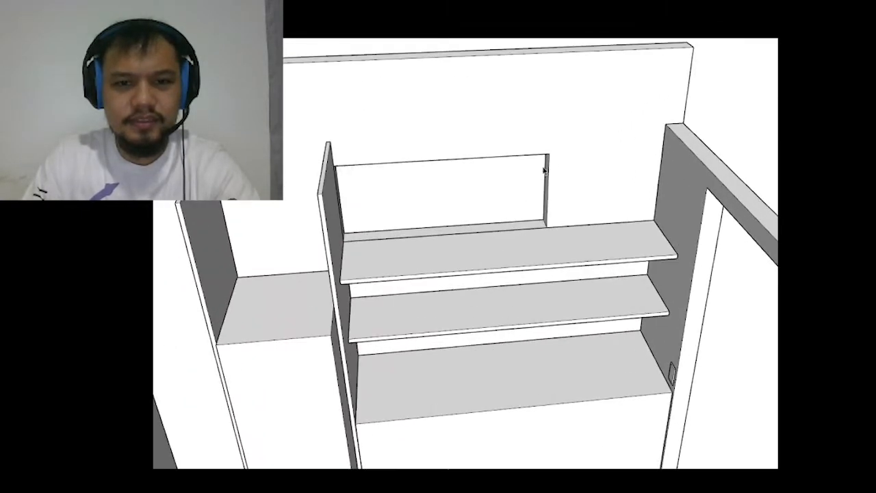
scroll(647, 159, "down", 3)
middle_click_drag(569, 143, 532, 215)
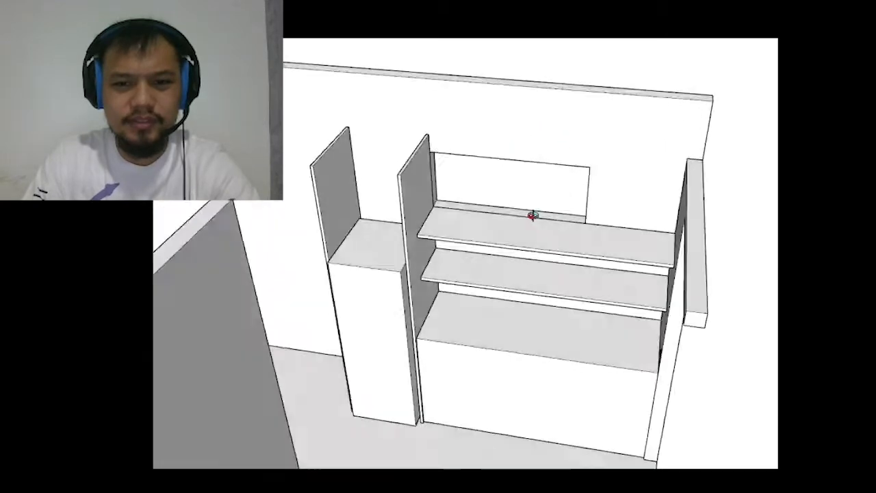
scroll(542, 164, "up", 2)
middle_click_drag(682, 304, 609, 164)
scroll(606, 232, "up", 2)
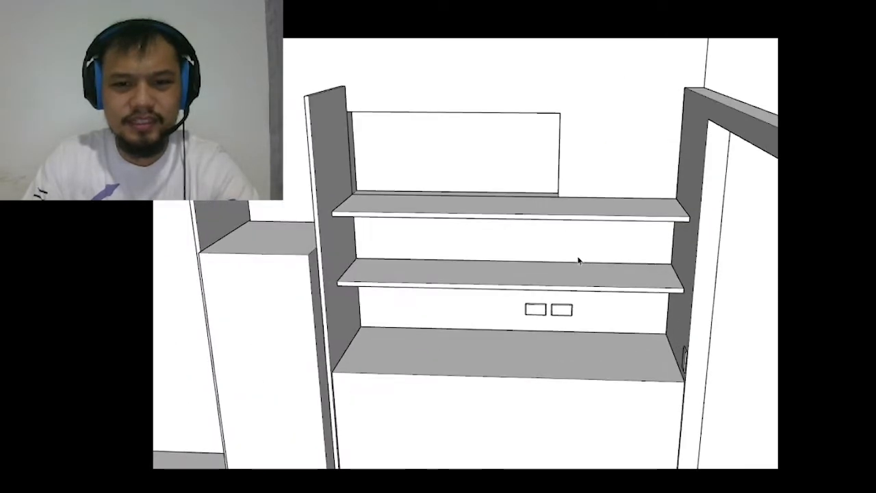
mouse_move(579, 260)
middle_mouse_down()
mouse_move(599, 255)
mouse_move(674, 328)
middle_mouse_up()
scroll(686, 235, "down", 2)
middle_click_drag(651, 221, 500, 143)
scroll(614, 87, "up", 2)
scroll(589, 250, "up", 2)
mouse_move(592, 217)
middle_mouse_down()
mouse_move(557, 129)
mouse_move(592, 192)
middle_mouse_up()
- Examine the whole room model from outside and above, including the wardrobe partition, beds and column corner
scroll(678, 260, "down", 1)
scroll(629, 308, "down", 2)
mouse_move(629, 307)
middle_mouse_down()
mouse_move(639, 227)
mouse_move(420, 221)
mouse_move(705, 309)
mouse_move(369, 274)
middle_mouse_up()
scroll(593, 273, "down", 2)
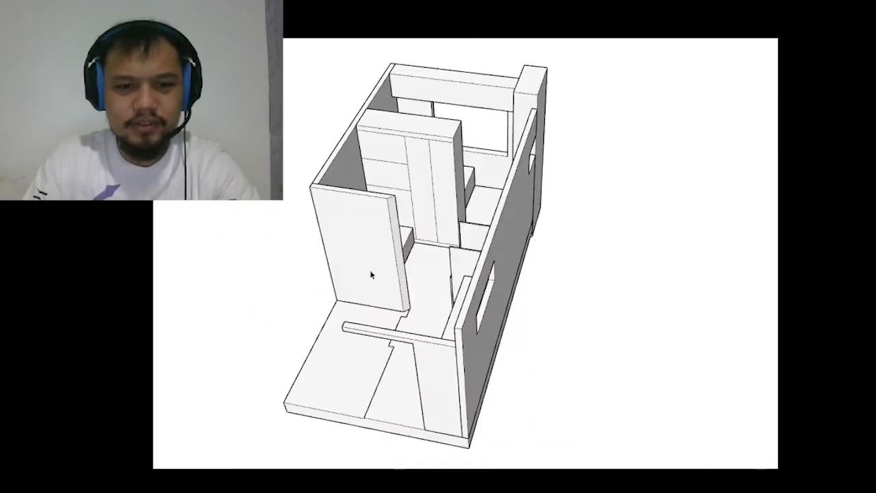
scroll(448, 137, "up", 3)
mouse_move(447, 137)
middle_mouse_down()
mouse_move(518, 204)
mouse_move(424, 254)
mouse_move(357, 227)
middle_mouse_up()
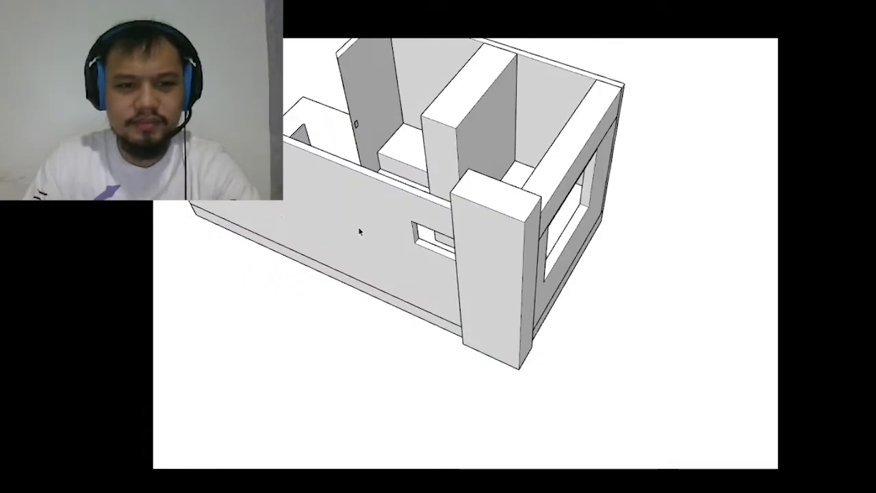
scroll(385, 130, "up", 2)
scroll(555, 193, "up", 2)
scroll(452, 92, "down", 2)
scroll(406, 150, "up", 3)
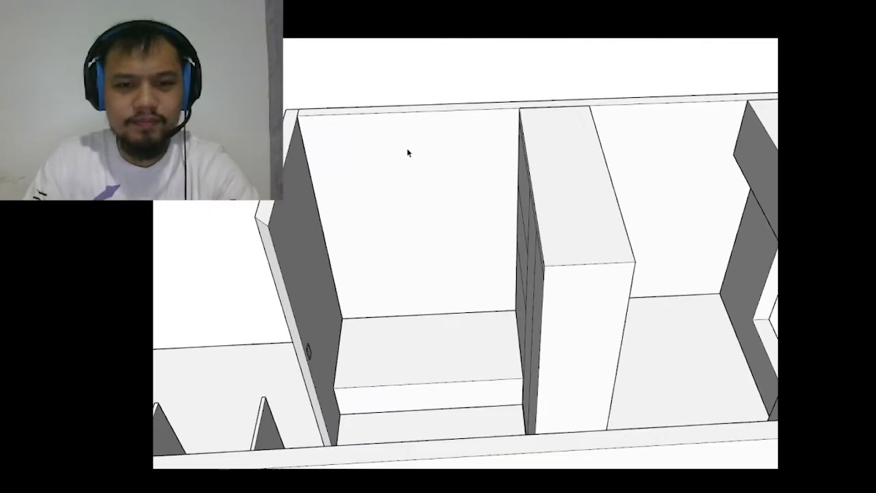
mouse_move(407, 151)
middle_mouse_down()
mouse_move(529, 197)
mouse_move(450, 215)
mouse_move(479, 205)
mouse_move(552, 234)
middle_mouse_up()
scroll(479, 205, "up", 4)
scroll(440, 210, "down", 5)
scroll(436, 142, "down", 3)
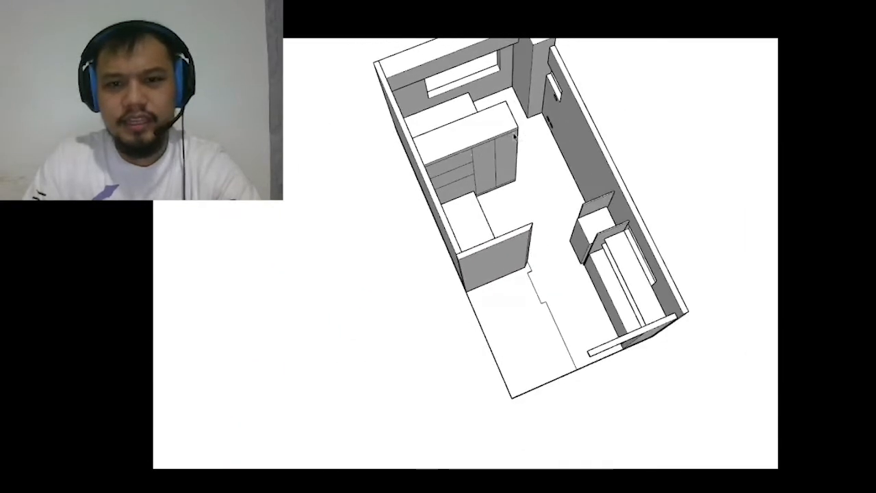
- Draw a narrow rectangular outline on the floor from the column's corner along the long wall, across from the wardrobe
scroll(575, 91, "up", 5)
scroll(518, 133, "up", 3)
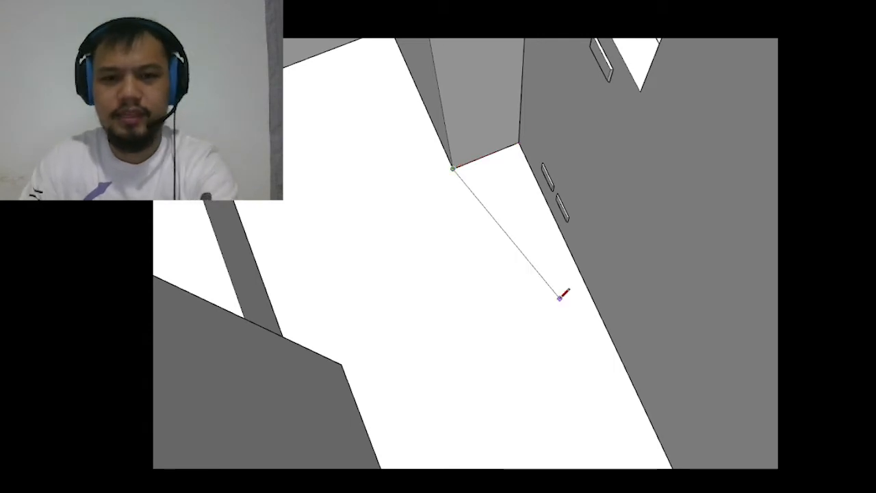
scroll(524, 356, "down", 5)
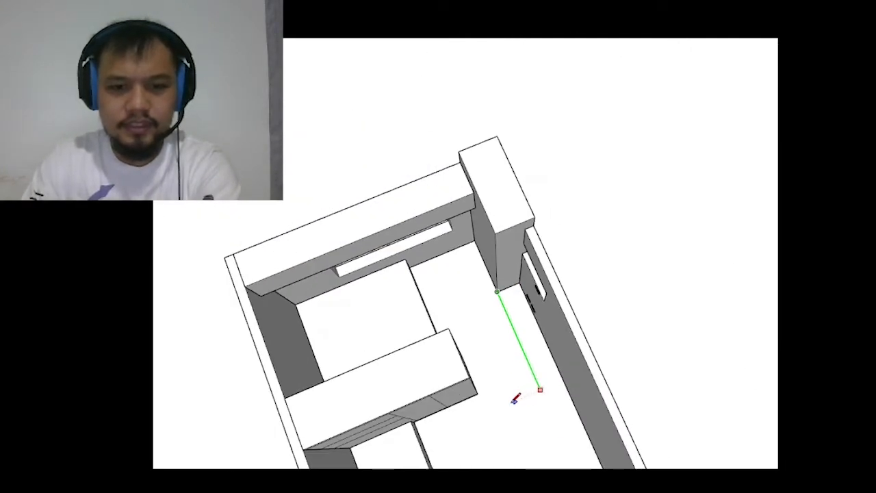
scroll(513, 390, "up", 5)
scroll(432, 373, "up", 3)
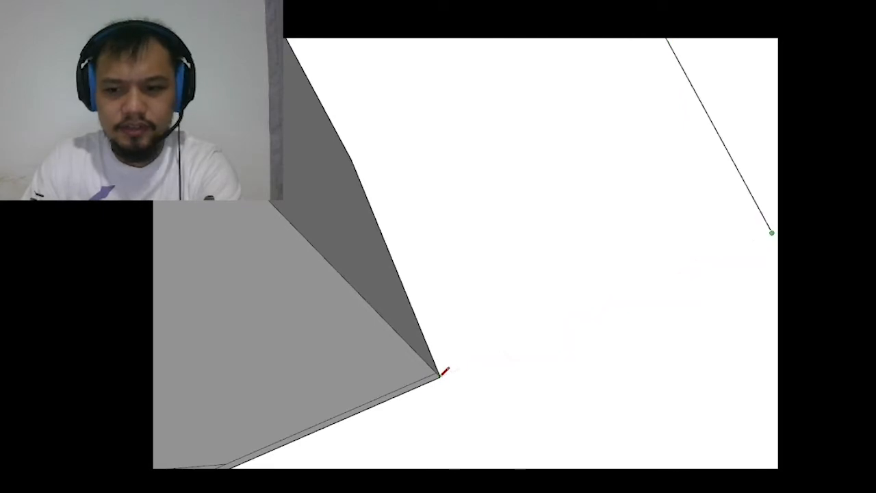
scroll(421, 383, "down", 4)
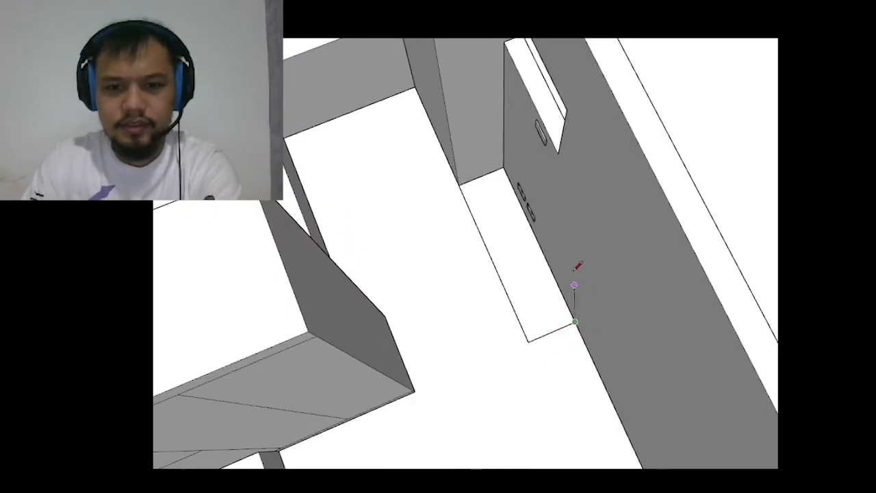
- Raise the narrow rectangular face vertically above the floor and Push/Pull it into a thin slab beside the column
left_click(503, 167)
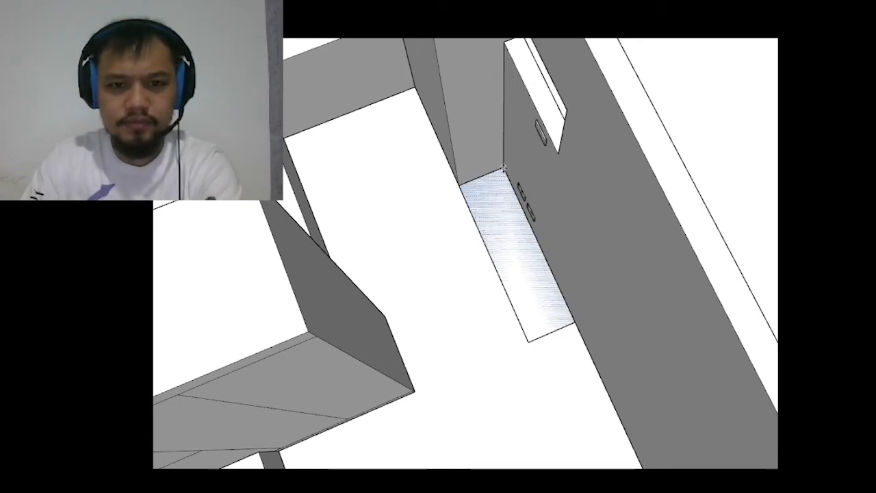
left_click_drag(504, 167, 503, 142)
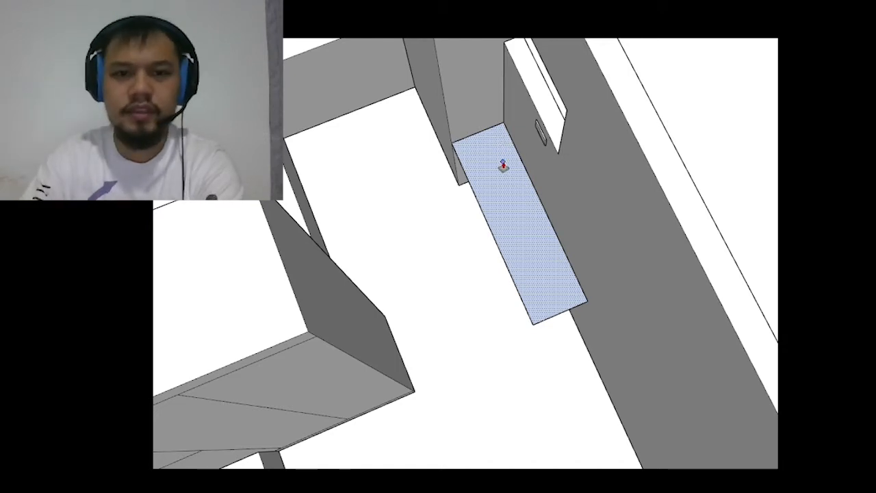
left_click(503, 166)
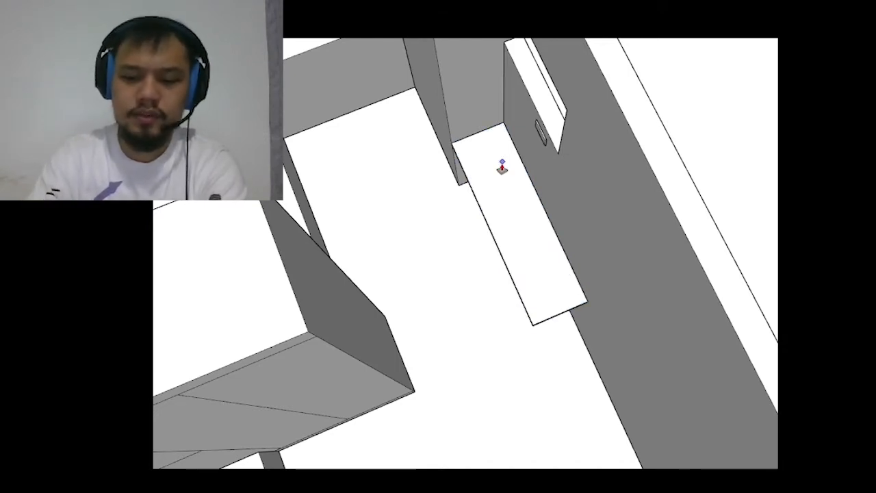
key("space")
middle_click_drag(502, 166, 583, 172)
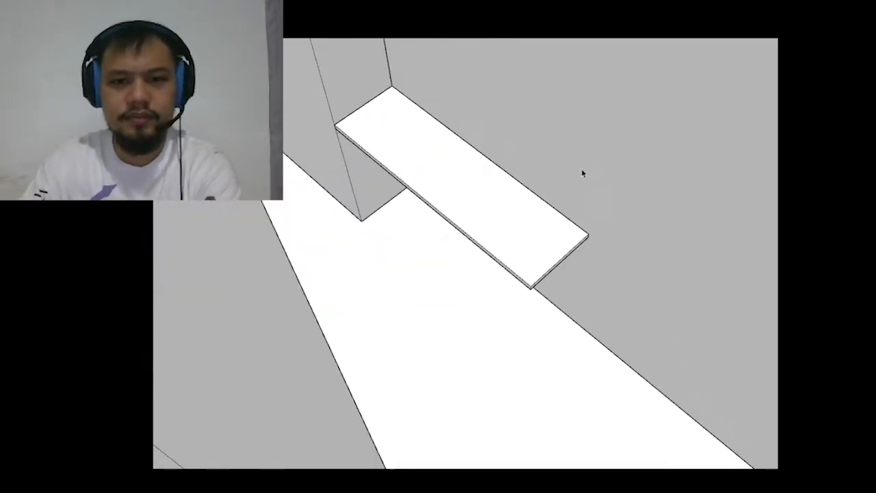
- Open the thin slab for editing and push its free end face inward to shorten it slightly
left_click(516, 234)
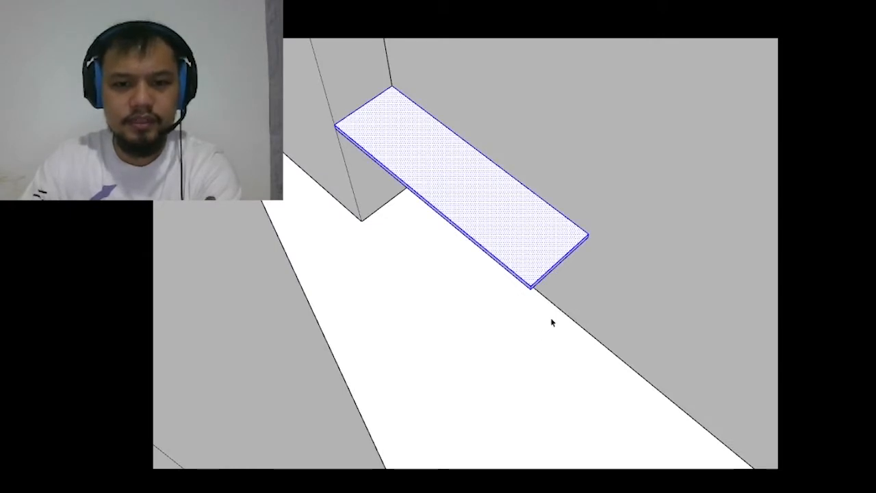
scroll(553, 267, "up", 3)
scroll(553, 267, "up", 2)
key("p")
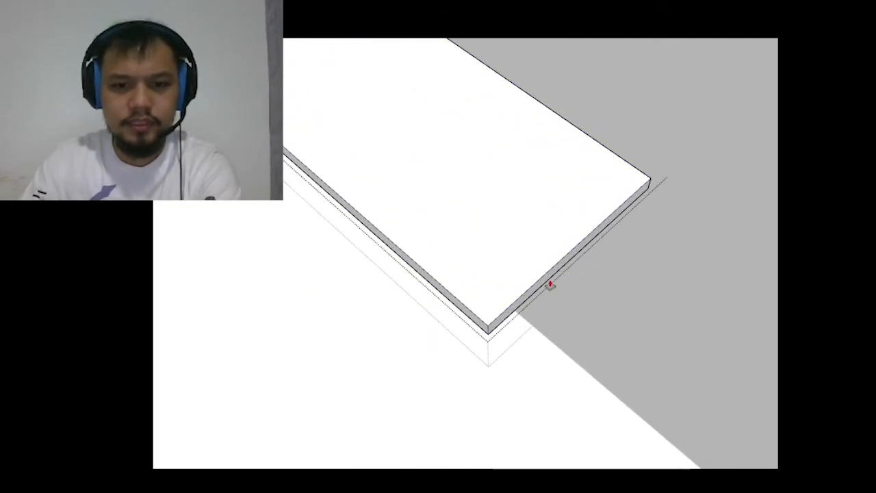
left_click(550, 279)
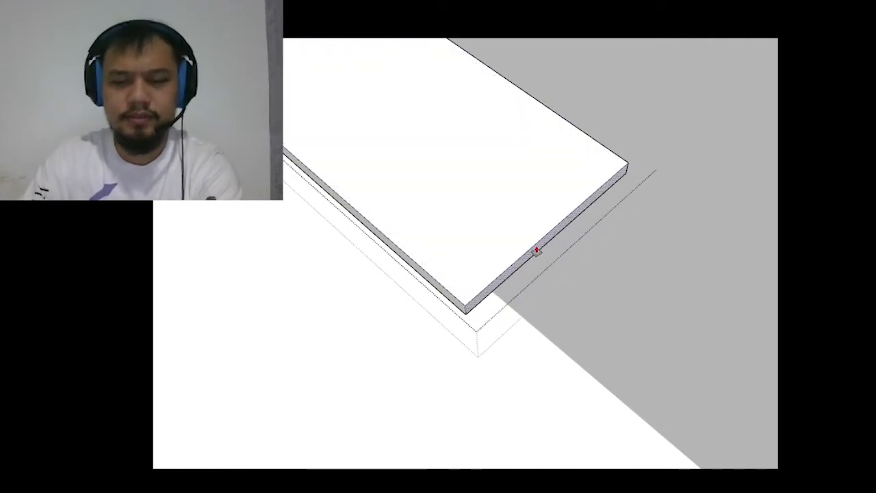
scroll(537, 250, "down", 10)
key("space")
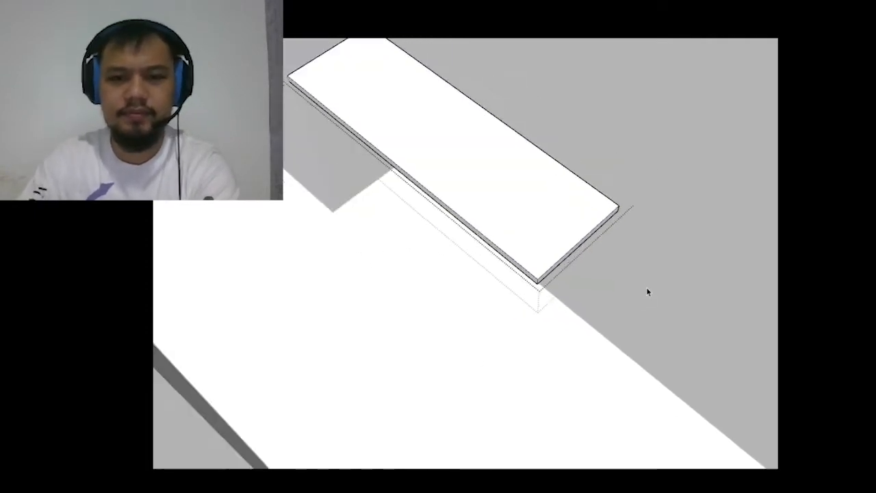
- Draw a small rectangle against the long wall at the thin slab's free end
scroll(743, 150, "down", 5)
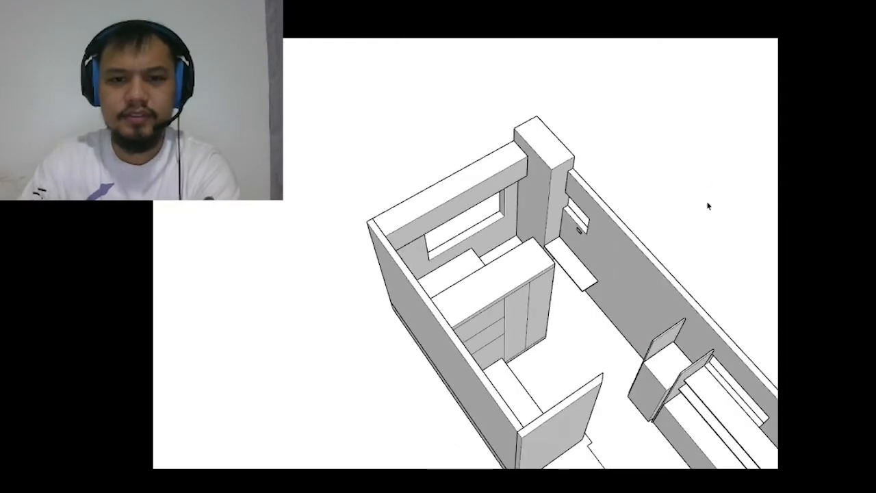
scroll(609, 237, "up", 6)
mouse_move(537, 351)
middle_mouse_down()
mouse_move(551, 407)
mouse_move(599, 414)
middle_mouse_up()
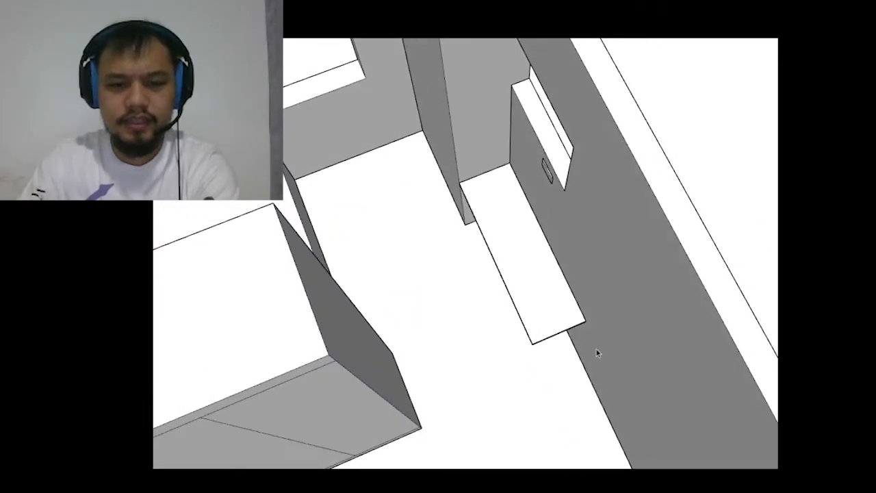
scroll(569, 236, "down", 3)
middle_click_drag(568, 236, 492, 460)
scroll(532, 391, "up", 3)
scroll(538, 306, "up", 3)
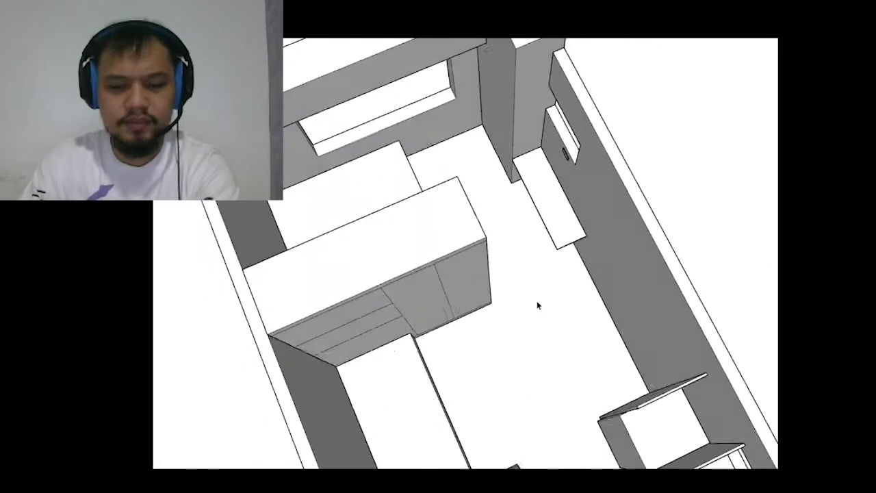
scroll(564, 274, "up", 3)
scroll(605, 211, "up", 4)
scroll(602, 211, "up", 2)
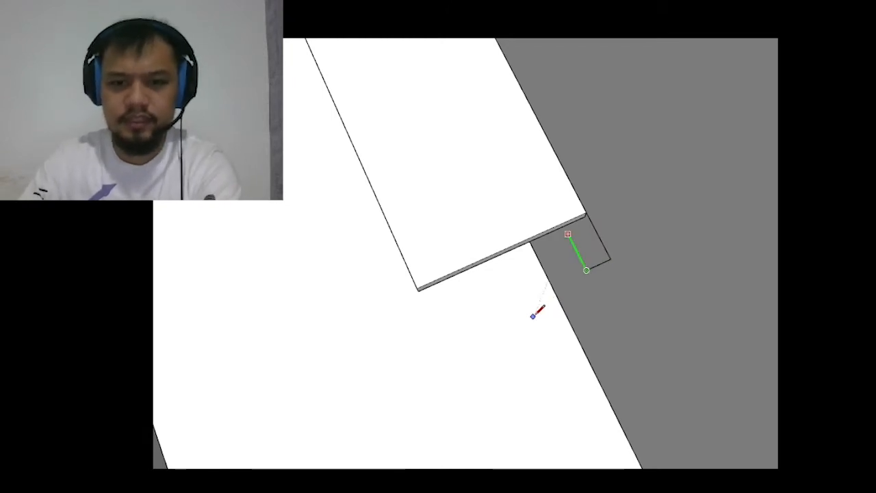
scroll(581, 224, "up", 1)
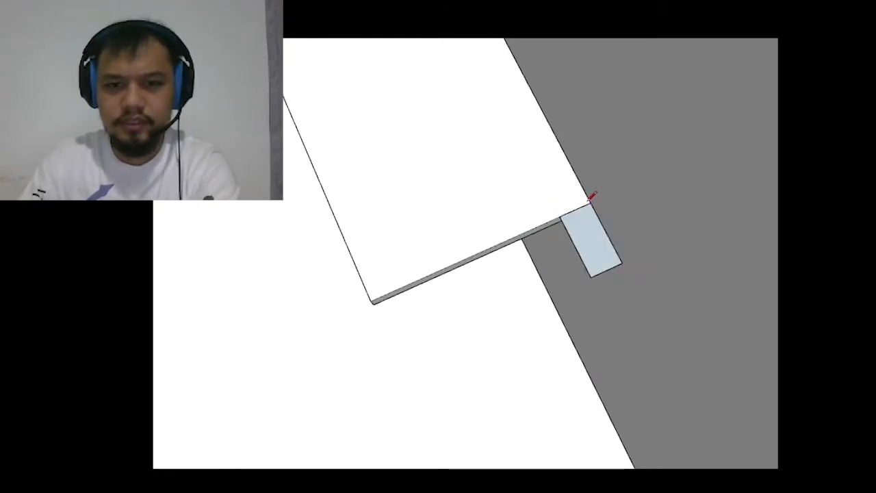
- Push/Pull the small rectangle up into a tall post, matching its height to the ceiling slab set aside beside the room
scroll(592, 196, "down", 2)
scroll(495, 342, "down", 2)
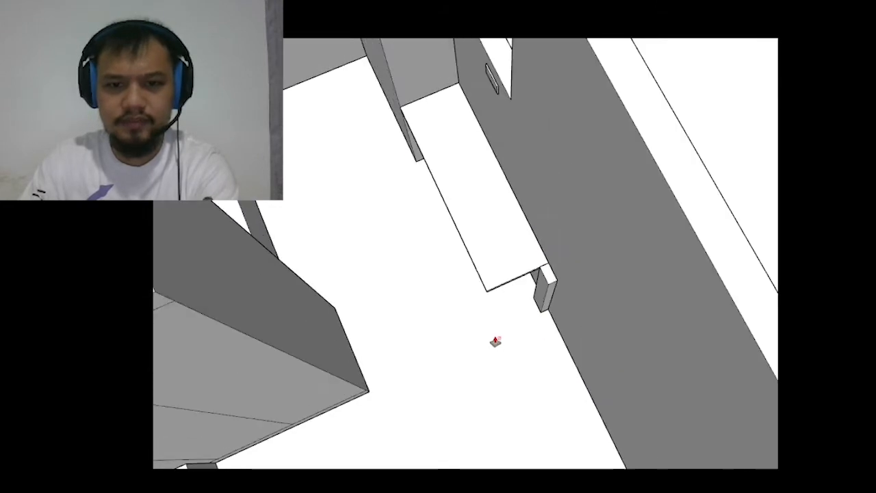
scroll(548, 282, "up", 2)
left_click(551, 276)
scroll(553, 273, "down", 2)
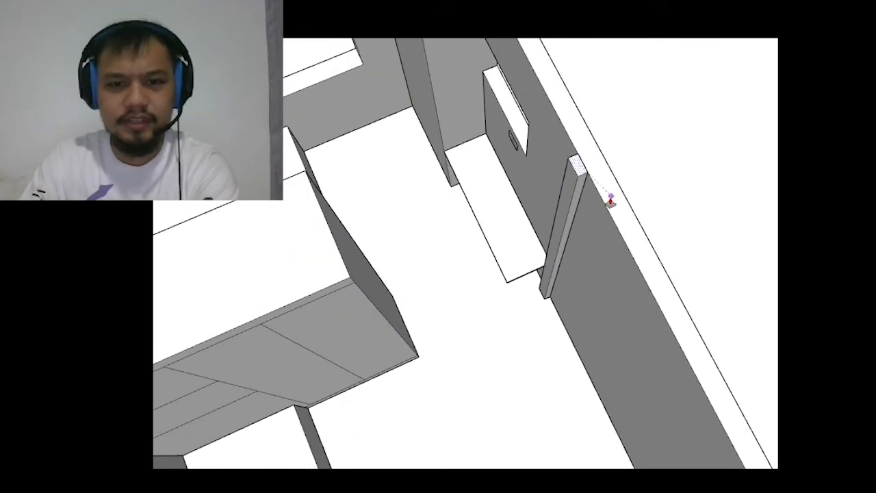
scroll(610, 200, "down", 10)
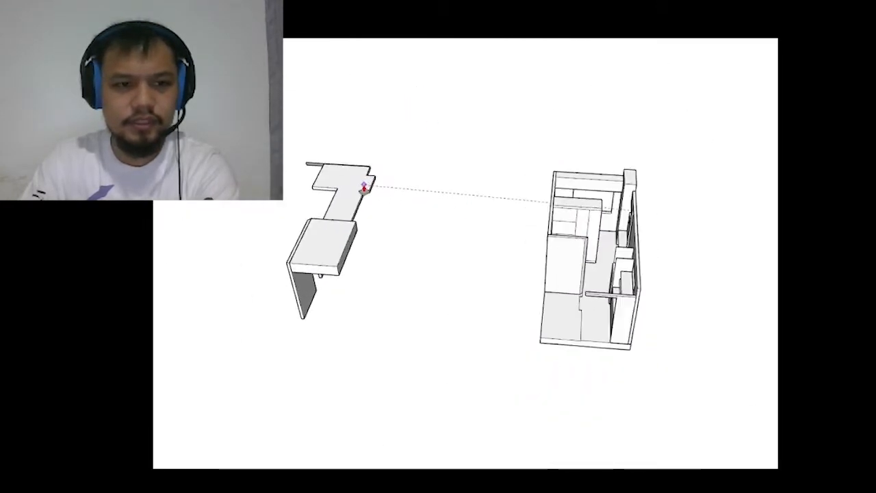
scroll(380, 239, "up", 10)
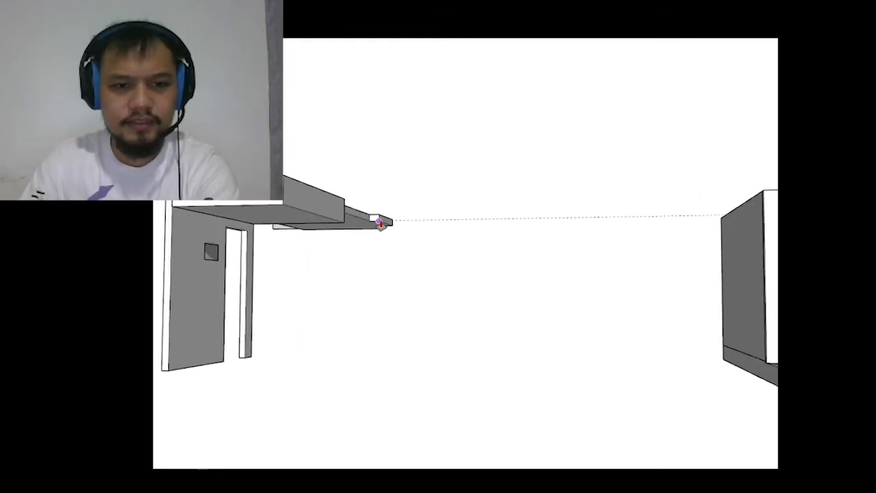
scroll(380, 225, "down", 5)
mouse_move(382, 249)
middle_mouse_down()
mouse_move(635, 189)
mouse_move(608, 119)
mouse_move(475, 274)
middle_mouse_up()
scroll(595, 144, "up", 3)
scroll(665, 279, "up", 6)
scroll(472, 269, "up", 3)
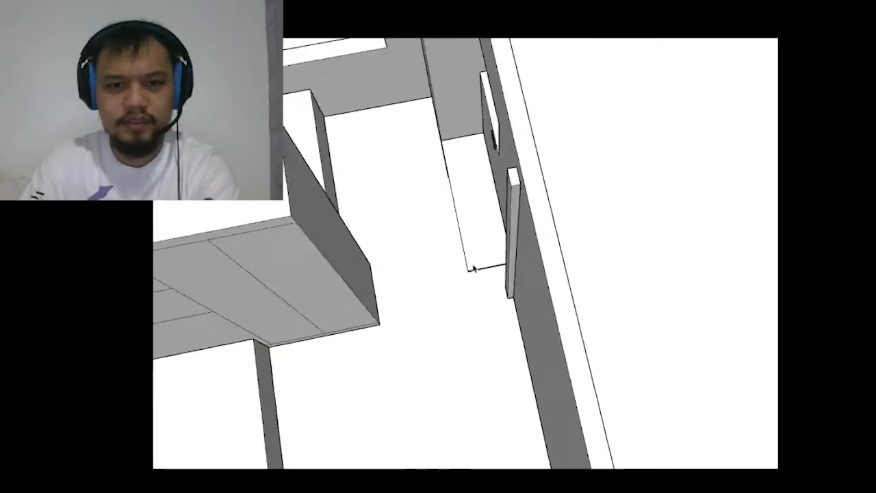
- Group the post and array it away from the long wall along the slab's end with 3x evenly spaced copies
scroll(473, 269, "up", 3)
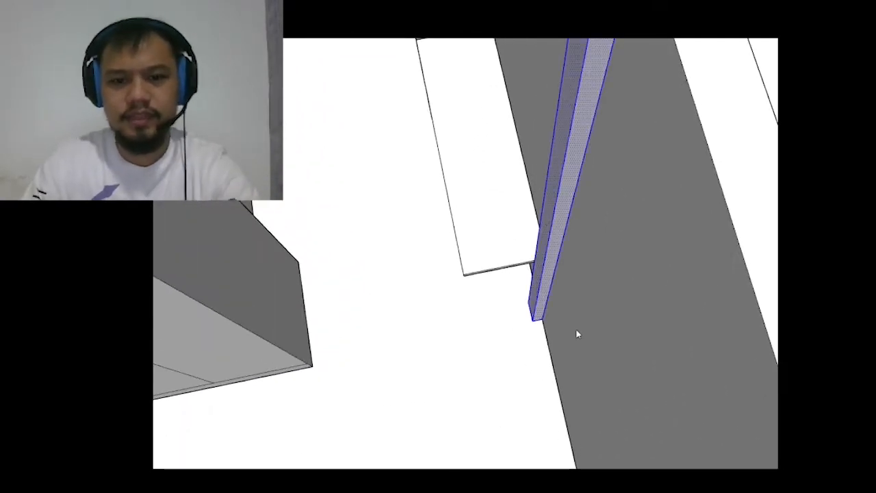
scroll(571, 317, "up", 2)
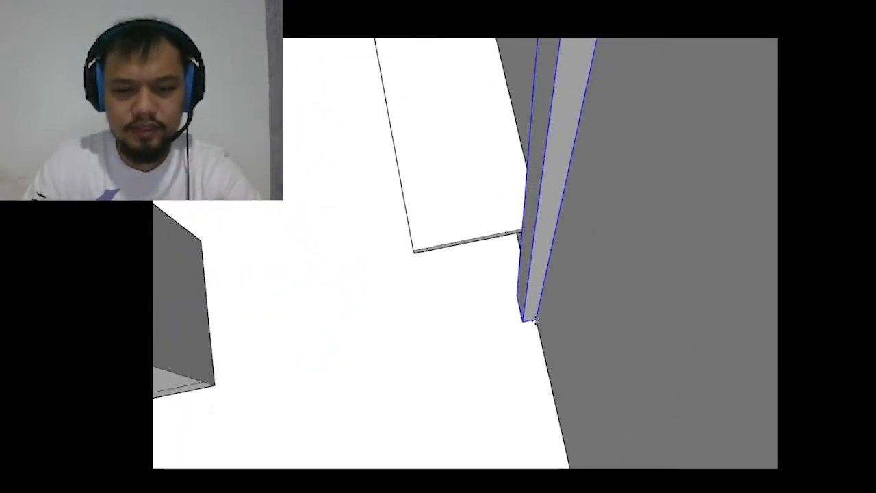
left_click_drag(535, 321, 511, 328, "ctrl")
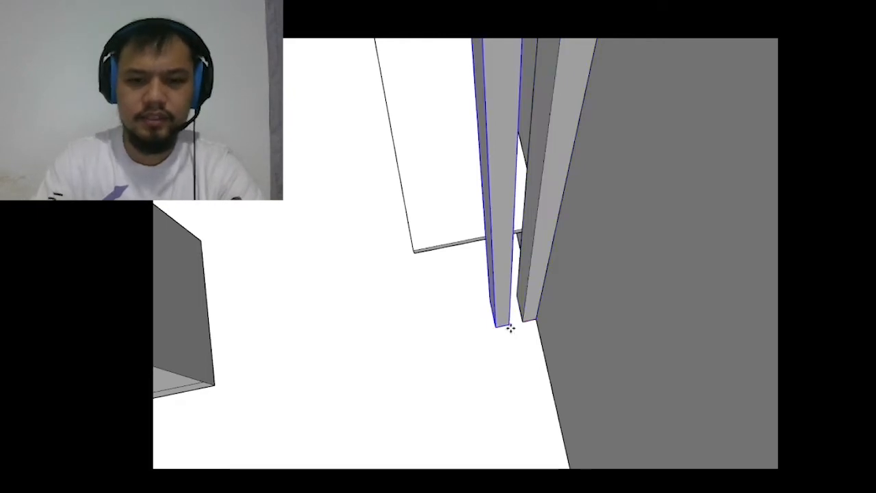
type("3x")
key("Return")
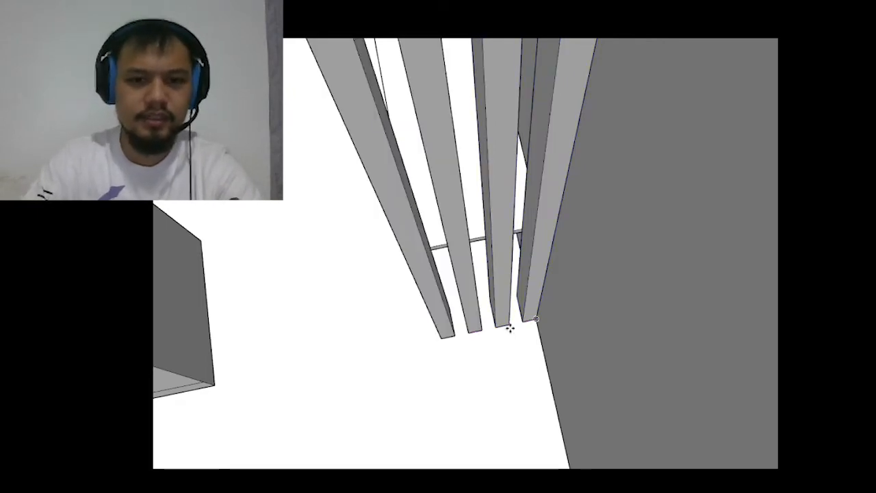
- Examine the row of posts and the slab's junction with the column from several angles
scroll(509, 328, "down", 5)
middle_click_drag(510, 327, 587, 226)
scroll(519, 293, "up", 4)
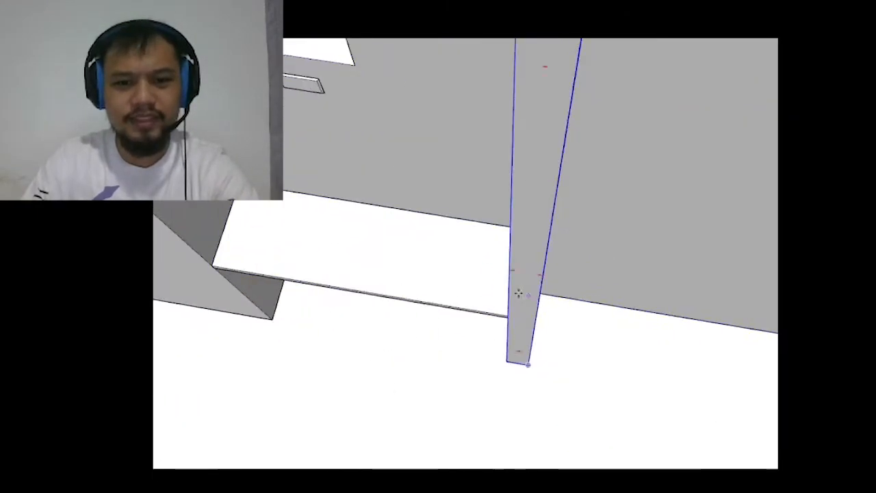
middle_click_drag(519, 293, 573, 272)
scroll(504, 221, "up", 5)
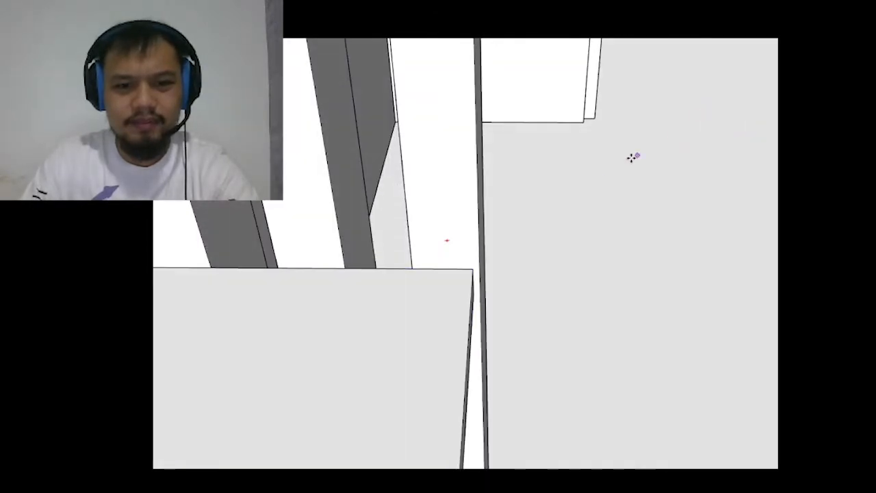
middle_click_drag(593, 174, 421, 280)
scroll(743, 248, "down", 6)
mouse_move(646, 199)
middle_mouse_down()
mouse_move(422, 325)
mouse_move(434, 348)
mouse_move(393, 171)
mouse_move(479, 195)
mouse_move(520, 178)
mouse_move(438, 147)
mouse_move(509, 167)
mouse_move(471, 86)
mouse_move(434, 40)
mouse_move(513, 249)
mouse_move(458, 82)
mouse_move(610, 385)
middle_mouse_up()
scroll(422, 326, "up", 6)
scroll(465, 84, "up", 3)
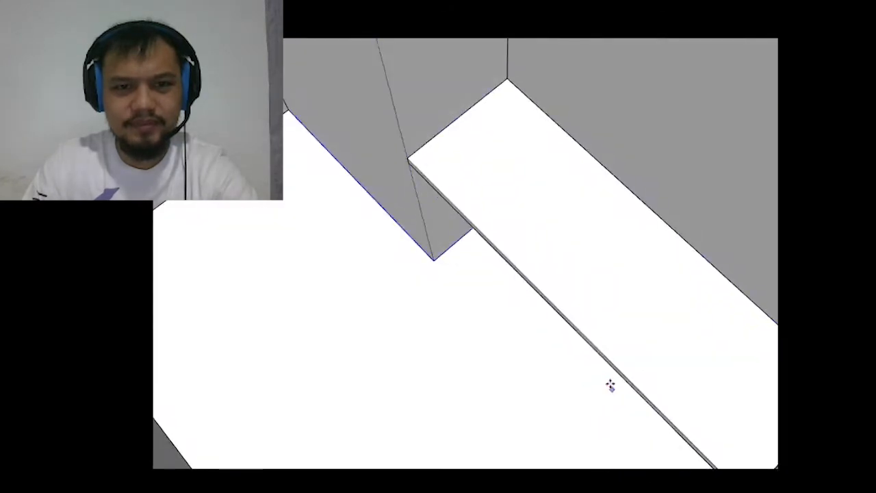
- Draw a line along the slab's column-side end from its front corner to the long wall
scroll(522, 267, "down", 2)
scroll(500, 221, "up", 2)
key("l")
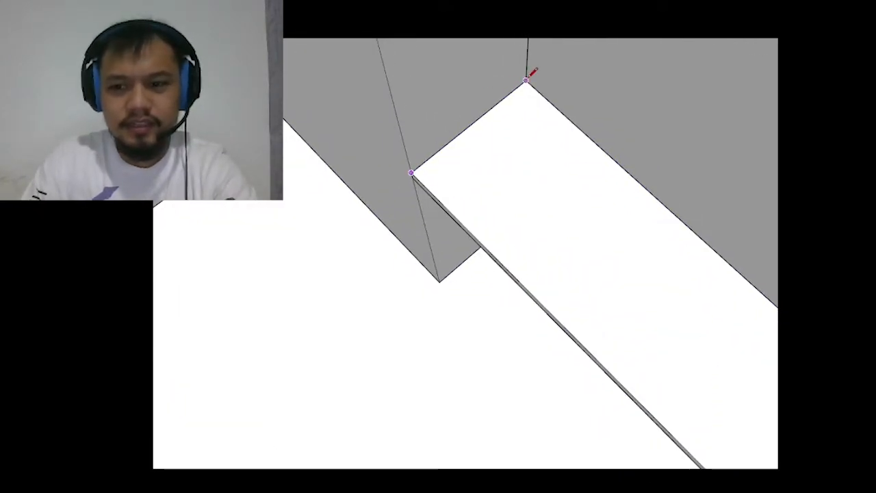
scroll(538, 203, "down", 4)
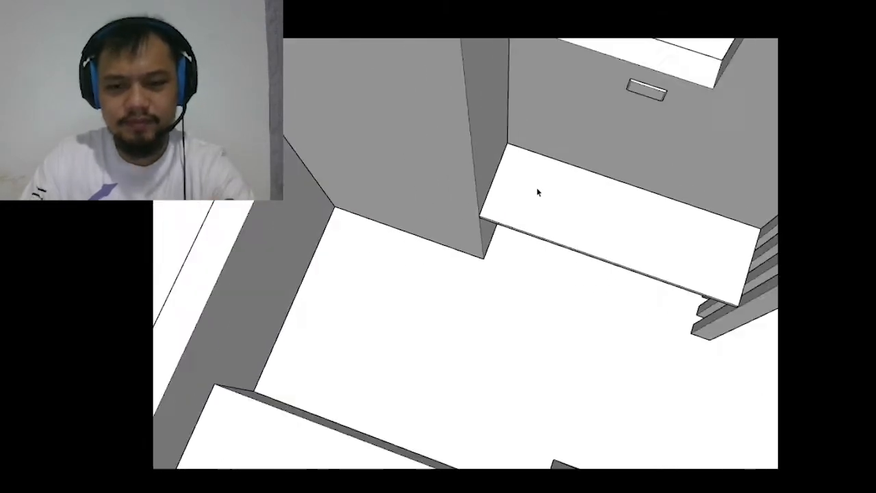
- Open the slab for editing and Push/Pull its long front face outward slightly to deepen it past the column edge
mouse_move(538, 189)
middle_mouse_down()
mouse_move(623, 196)
mouse_move(703, 261)
mouse_move(600, 154)
mouse_move(666, 239)
mouse_move(704, 221)
mouse_move(711, 232)
middle_mouse_up()
scroll(734, 274, "up", 4)
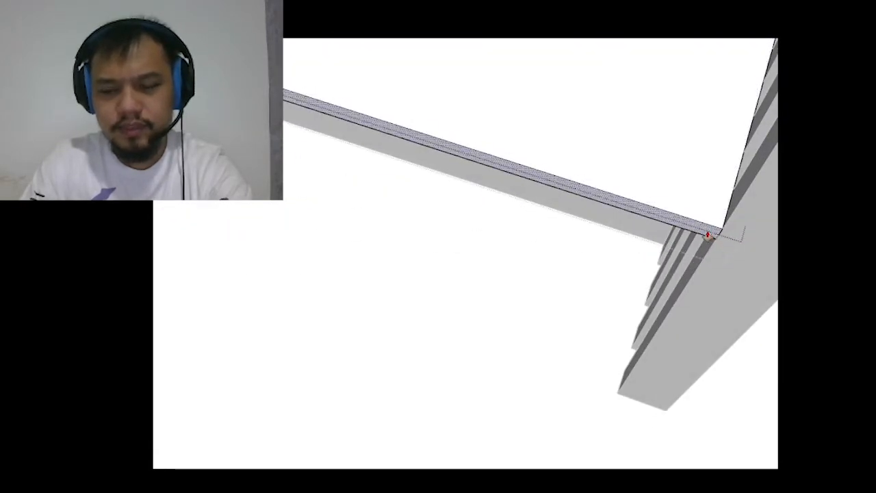
middle_click_drag(695, 233, 692, 240)
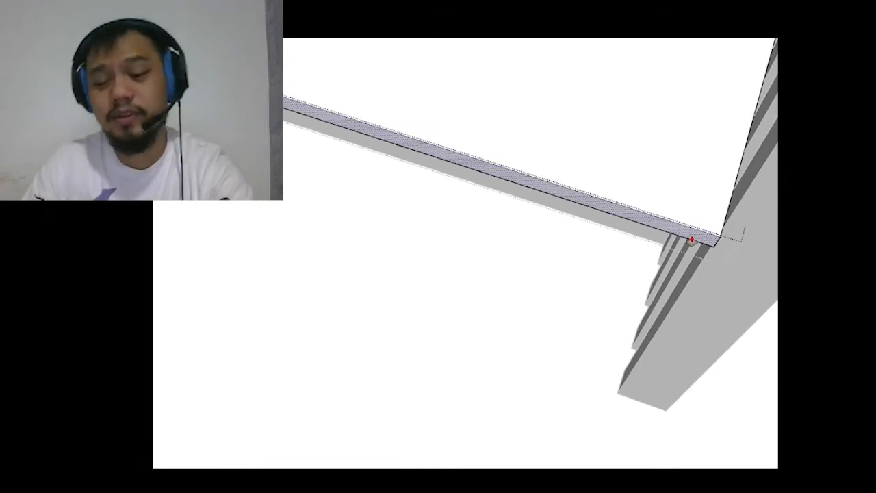
mouse_move(691, 240)
middle_mouse_down()
mouse_move(559, 207)
mouse_move(494, 163)
mouse_move(479, 104)
mouse_move(426, 102)
mouse_move(461, 98)
mouse_move(618, 312)
mouse_move(581, 296)
middle_mouse_up()
scroll(581, 296, "down", 5)
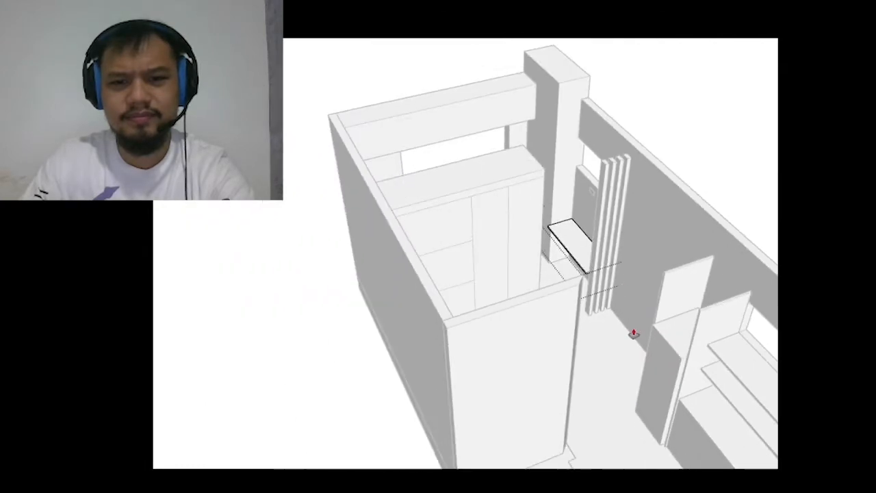
scroll(597, 234, "up", 7)
scroll(549, 349, "up", 3)
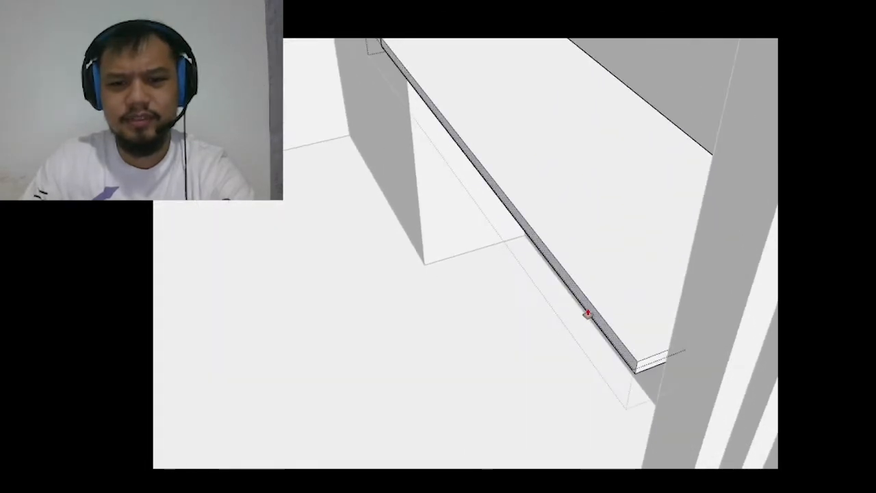
left_click_drag(587, 313, 582, 316)
key("Return")
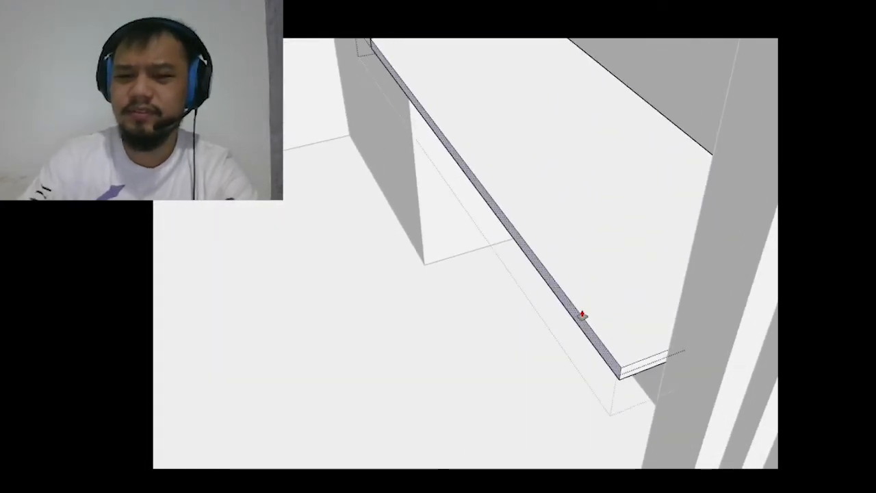
- Draw a line at the slab's overhanging end from the column's corner to the slab's front edge, and leave the slab's editing
scroll(583, 315, "down", 4)
mouse_move(610, 294)
middle_mouse_down()
mouse_move(537, 217)
mouse_move(529, 167)
mouse_move(538, 141)
mouse_move(551, 143)
middle_mouse_up()
scroll(537, 217, "down", 4)
scroll(528, 212, "up", 5)
scroll(509, 243, "up", 3)
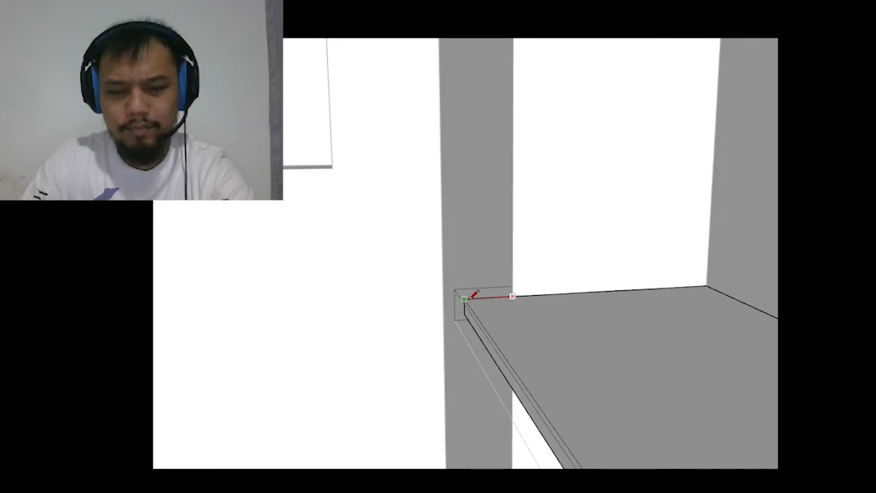
scroll(525, 261, "down", 10)
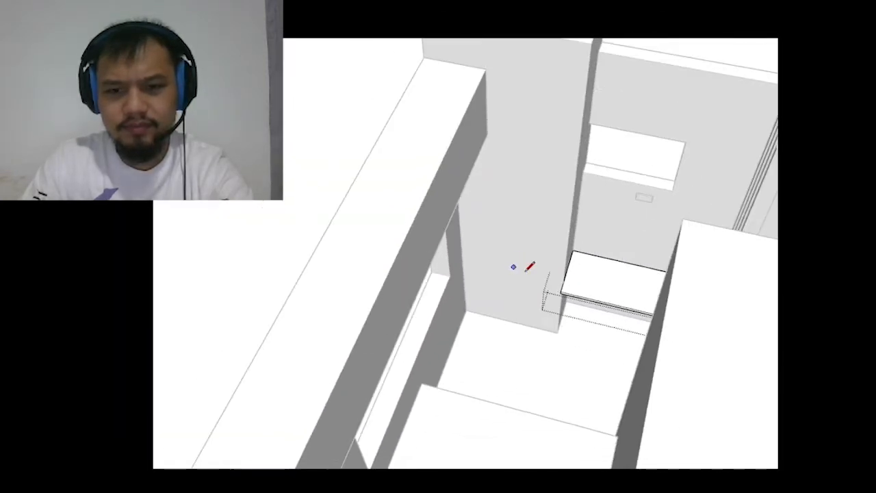
mouse_move(526, 271)
middle_mouse_down()
mouse_move(716, 358)
mouse_move(753, 329)
middle_mouse_up()
scroll(600, 218, "up", 2)
mouse_move(600, 218)
middle_mouse_down()
mouse_move(674, 240)
mouse_move(694, 284)
mouse_move(684, 301)
mouse_move(500, 267)
mouse_move(642, 284)
mouse_move(563, 215)
mouse_move(513, 87)
mouse_move(452, 88)
mouse_move(440, 208)
mouse_move(641, 292)
middle_mouse_up()
scroll(652, 253, "down", 2)
key("space")
- Select the ceiling slab set aside beside the room and move it back on top of the room's walls
scroll(641, 292, "down", 5)
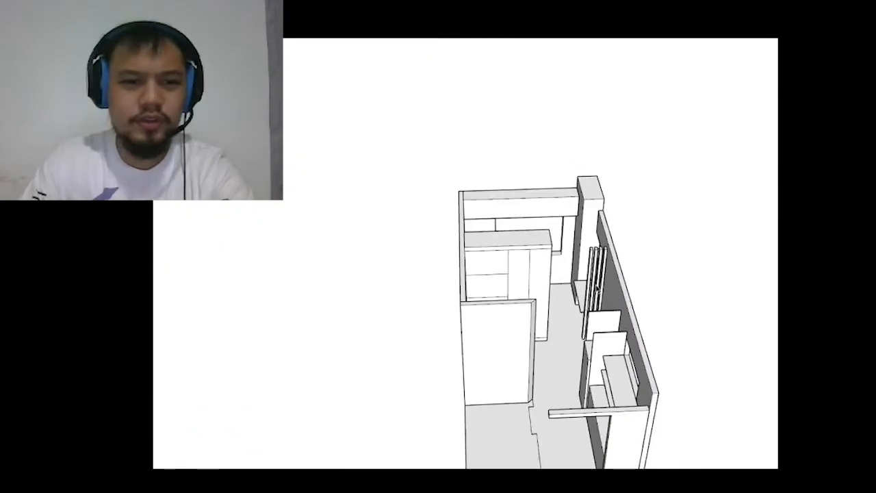
scroll(278, 236, "down", 3)
scroll(278, 237, "up", 4)
left_click(226, 233)
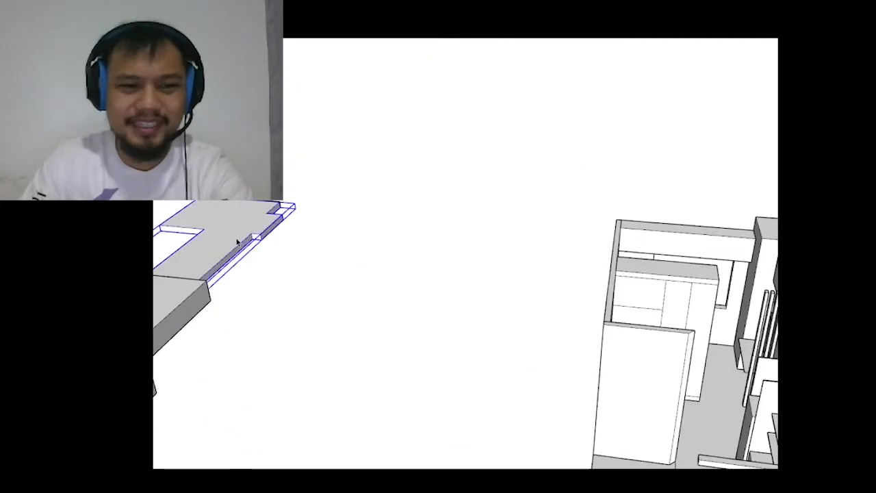
middle_click_drag(226, 233, 400, 293)
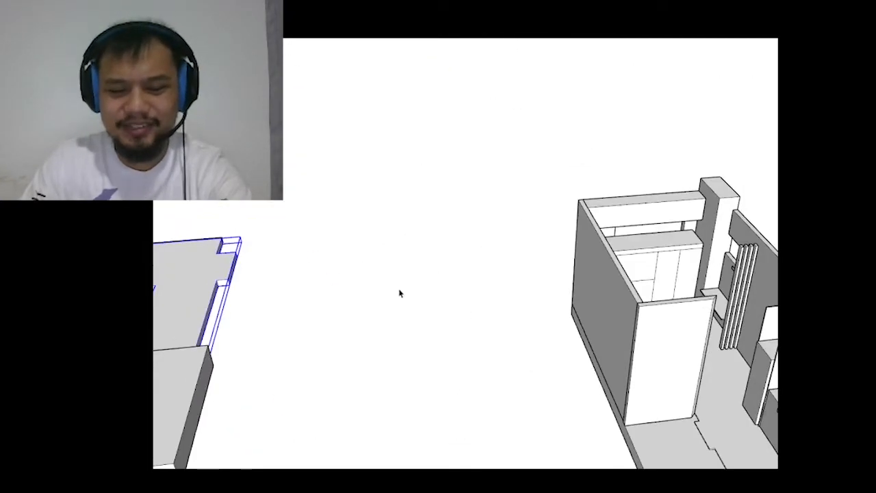
left_click(292, 209)
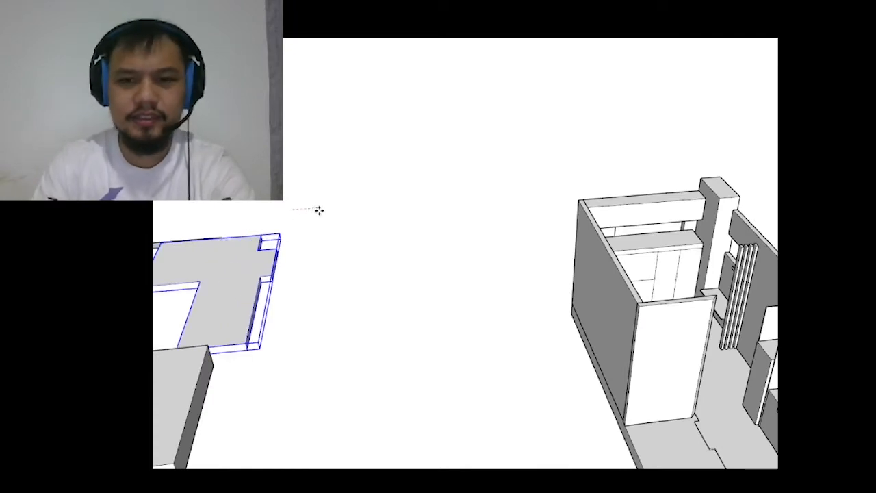
left_click(319, 210)
scroll(723, 132, "up", 6)
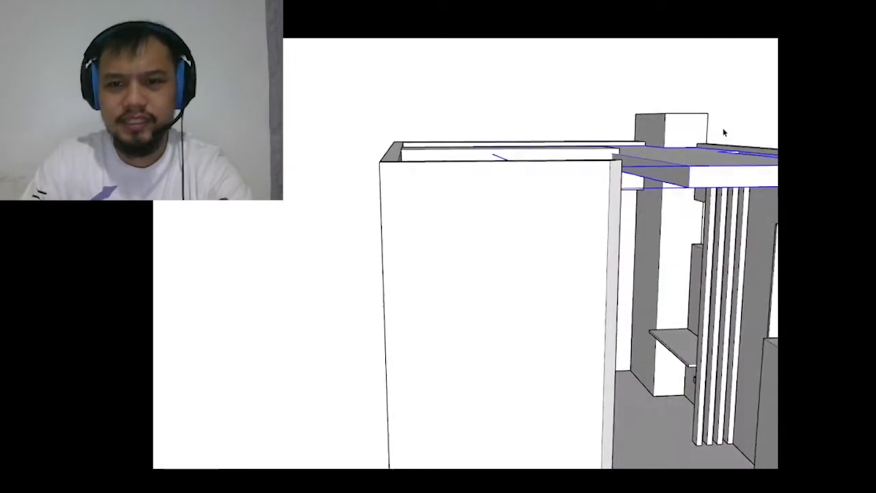
- Open the wardrobe partition for editing and erase the two horizontal divider lines on its front
mouse_move(724, 132)
middle_mouse_down()
mouse_move(698, 168)
mouse_move(673, 105)
mouse_move(612, 149)
mouse_move(589, 150)
mouse_move(710, 190)
middle_mouse_up()
middle_click_drag(678, 180, 774, 224)
scroll(774, 224, "down", 5)
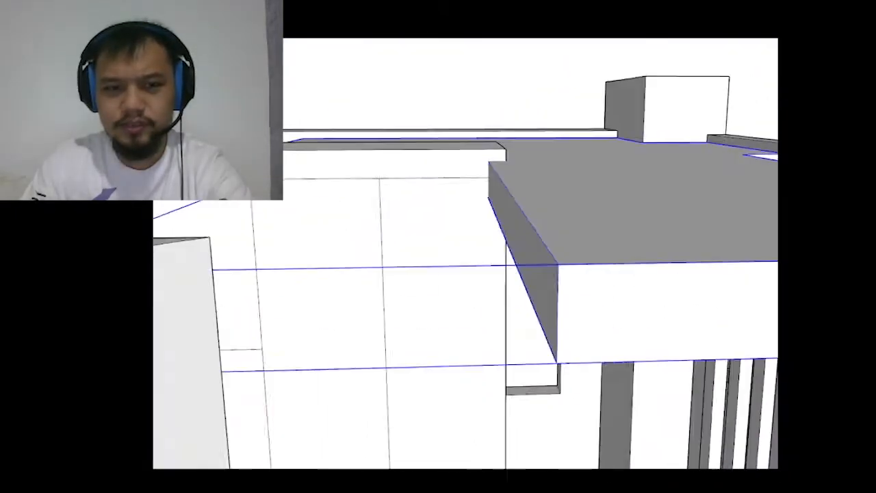
middle_click_drag(531, 203, 539, 251)
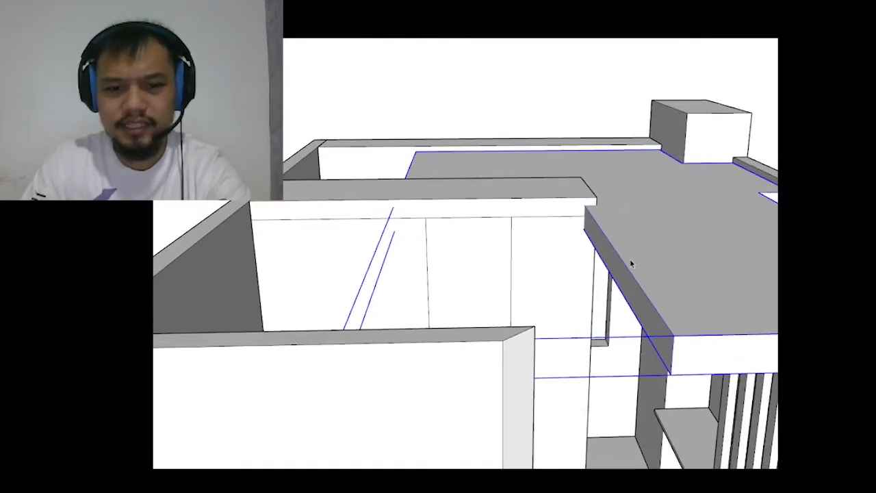
middle_click_drag(630, 261, 575, 313)
scroll(575, 313, "down", 2)
scroll(445, 332, "up", 1)
triple_click(452, 330)
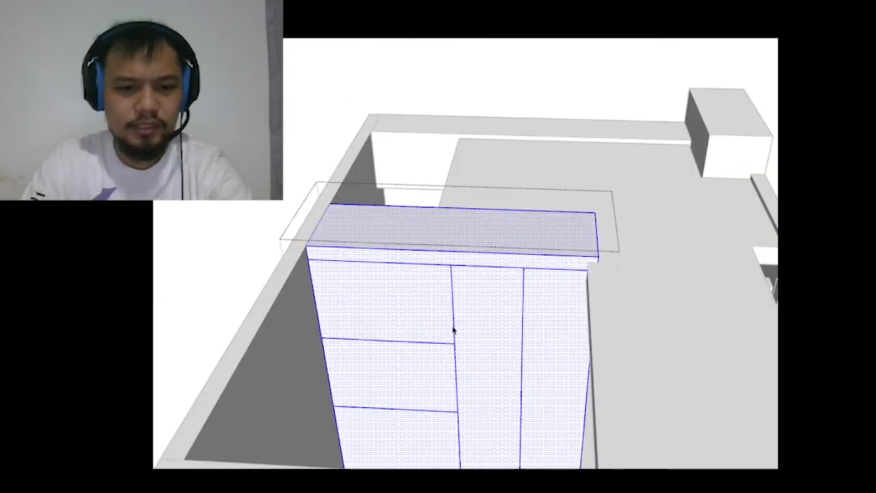
left_click_drag(405, 418, 420, 330)
key("space")
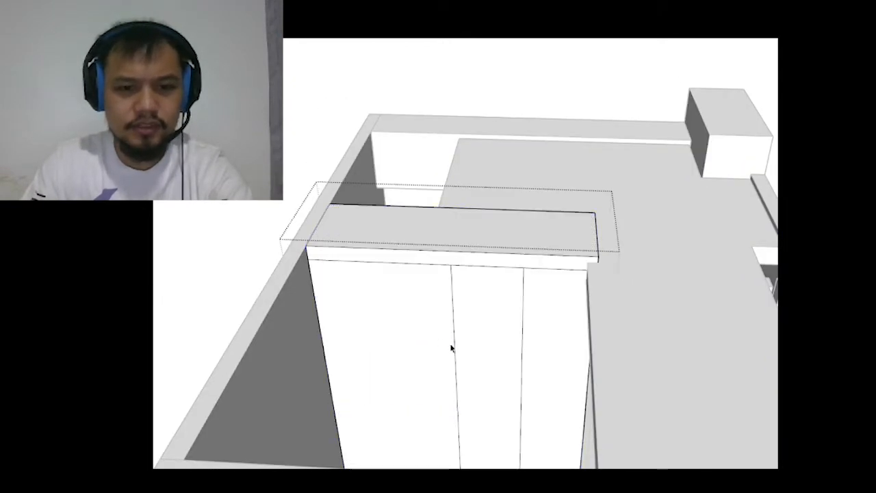
- Select the upper part of the wardrobe partition and move it down vertically a little to lower the wardrobe beneath the ceiling
scroll(519, 368, "down", 3)
mouse_move(332, 192)
left_mouse_down()
mouse_move(566, 344)
mouse_move(588, 328)
mouse_move(582, 325)
left_mouse_up()
scroll(574, 324, "up", 2)
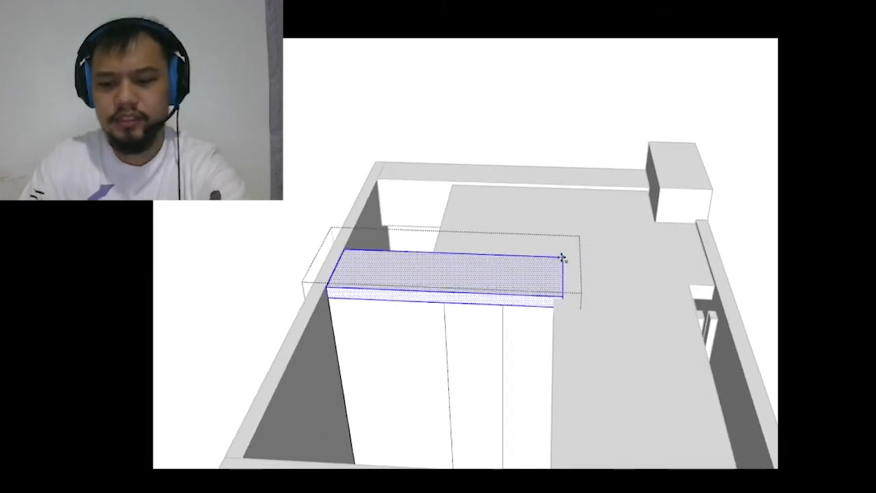
scroll(568, 274, "up", 2)
middle_click_drag(577, 299, 569, 162)
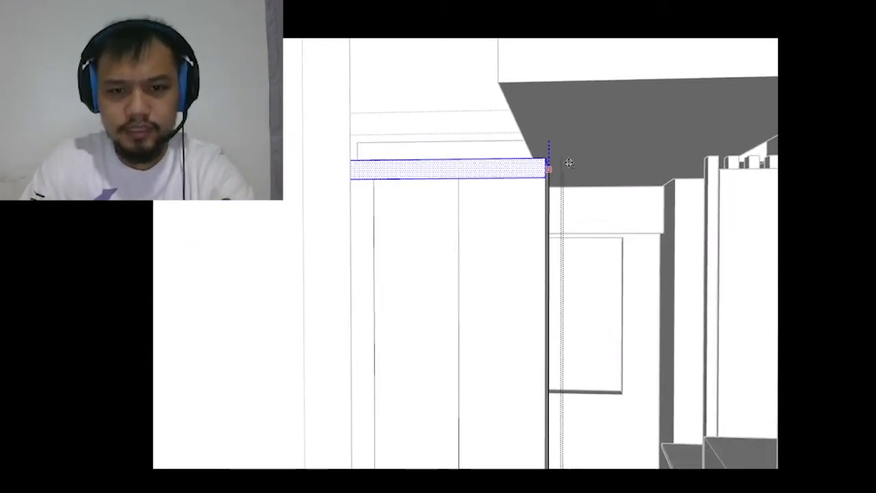
key("m")
scroll(514, 172, "up", 1)
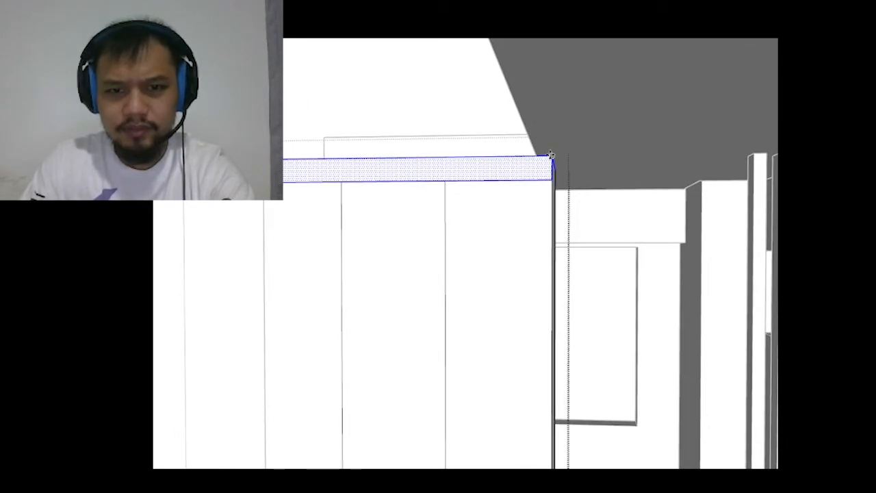
left_click_drag(551, 156, 551, 172)
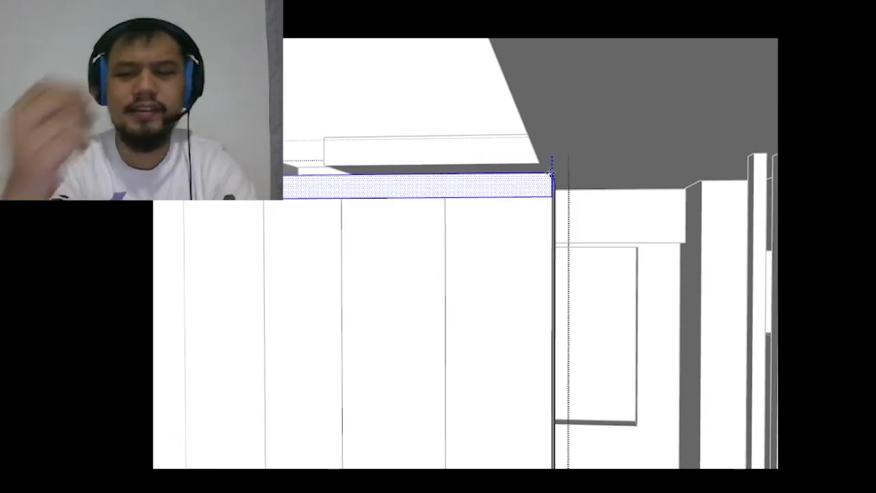
middle_click_drag(551, 172, 528, 290)
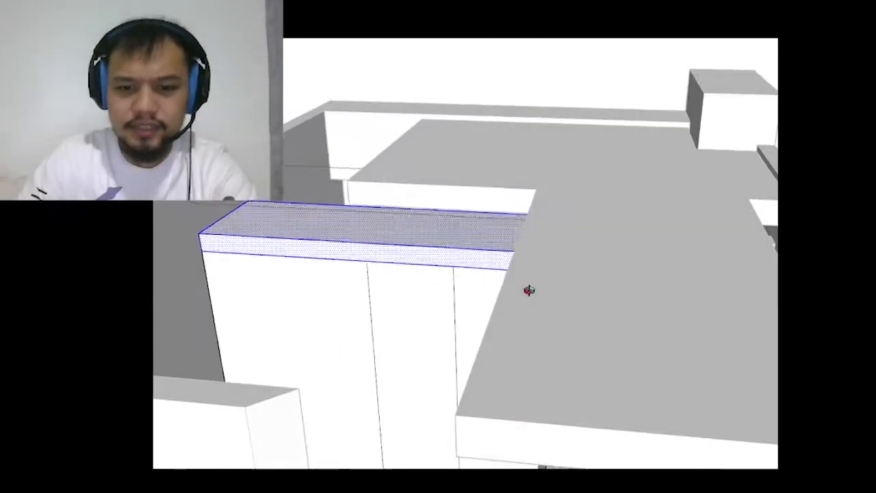
scroll(541, 213, "up", 2)
scroll(541, 213, "down", 2)
left_click_drag(540, 214, 544, 411)
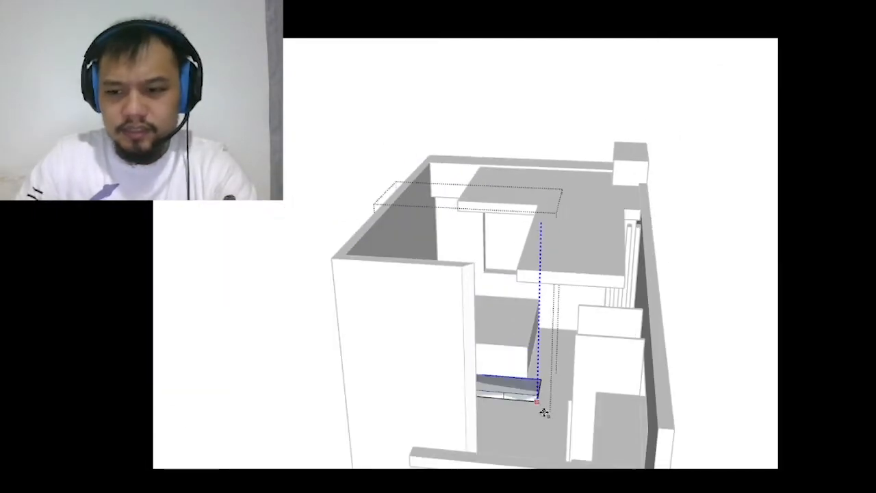
scroll(544, 412, "up", 2)
scroll(542, 427, "up", 3)
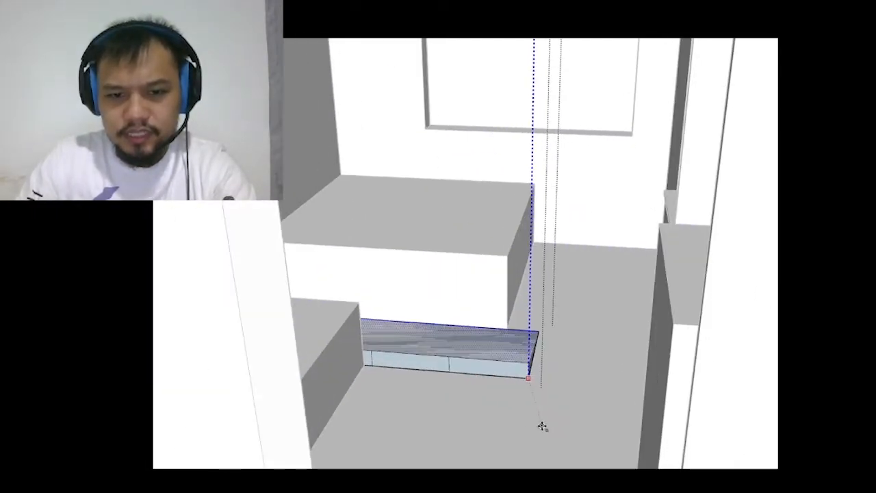
scroll(542, 427, "up", 2)
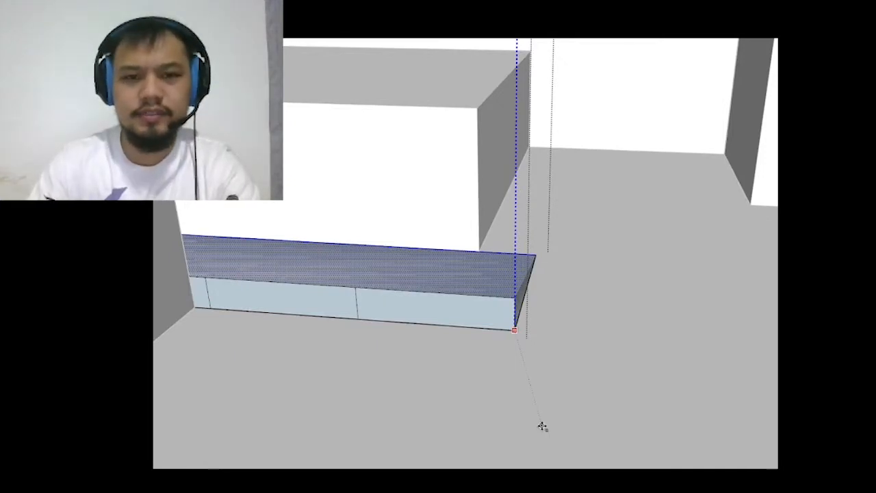
key("Escape")
- Open the first post of the screen, select its top end and move it down level with the wardrobe's top
scroll(606, 445, "down", 6)
middle_click_drag(608, 363, 608, 275)
scroll(629, 200, "up", 4)
scroll(637, 198, "down", 3)
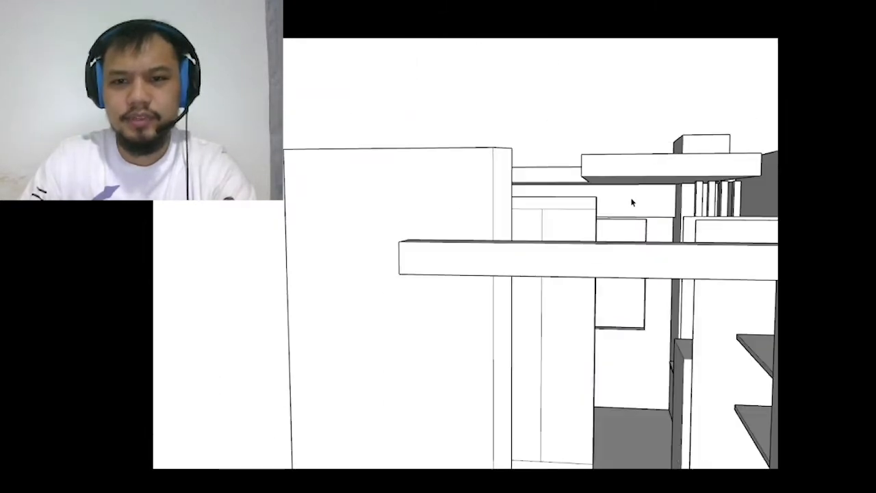
scroll(632, 202, "up", 6)
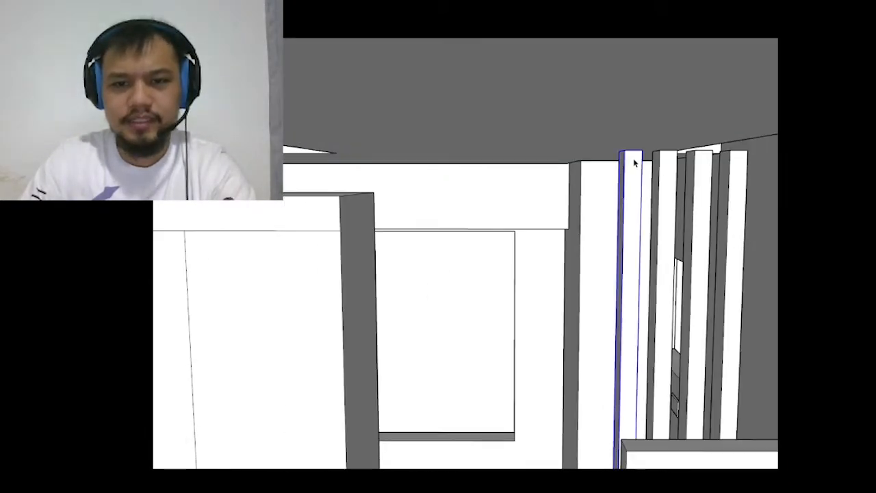
triple_click(633, 163)
left_click_drag(565, 108, 677, 217)
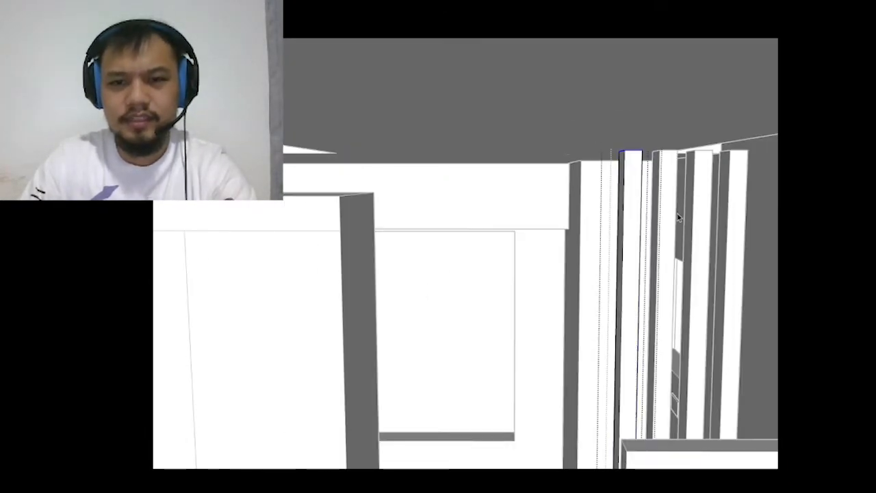
left_click(622, 152)
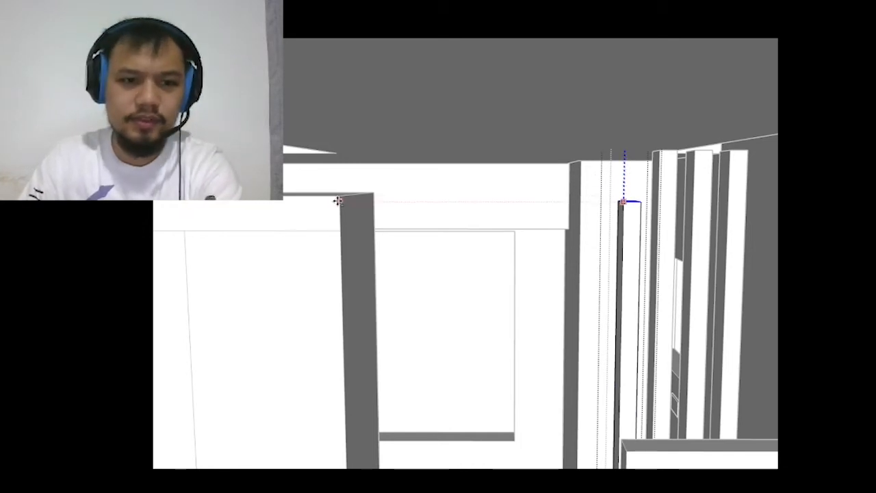
left_click(338, 200)
key("space")
- Lower the top ends of the second and third screen posts to the height of the wardrobe's top
double_click(659, 174)
left_click_drag(626, 117, 727, 196)
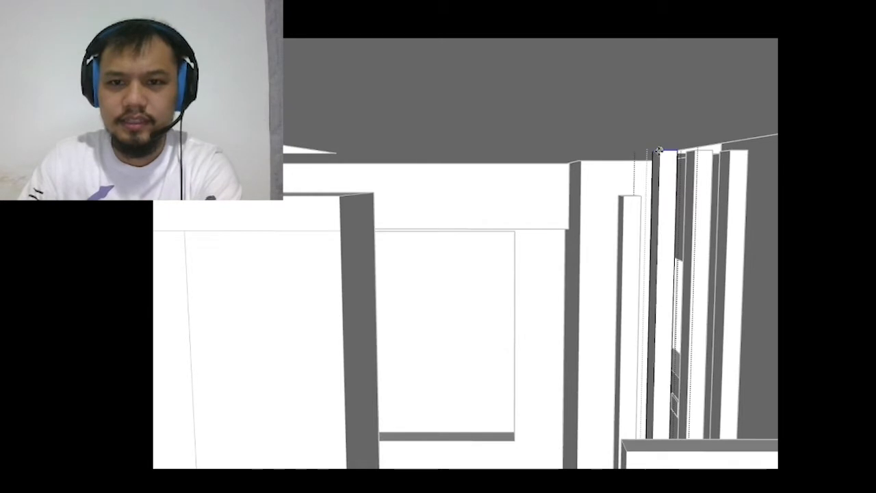
left_click(658, 150)
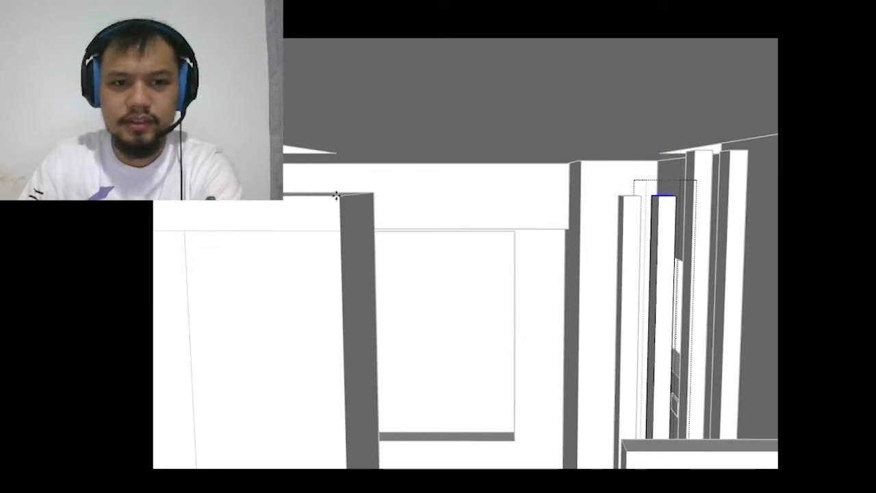
double_click(699, 178)
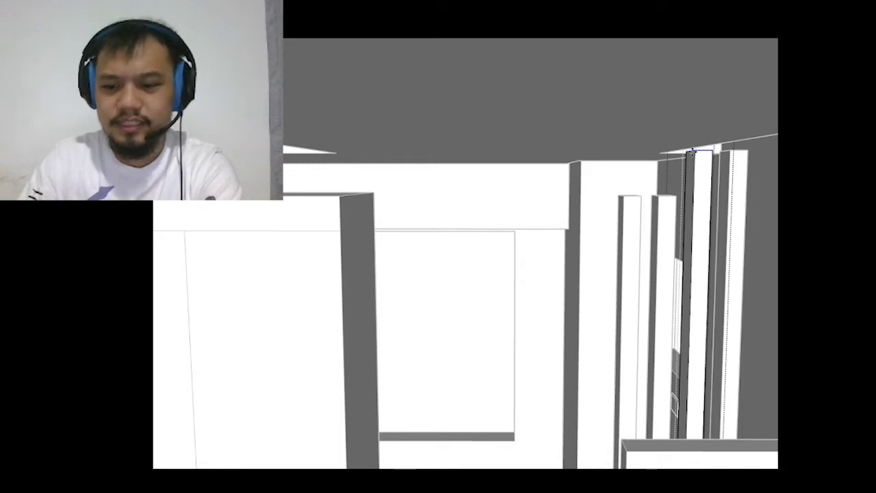
left_click(693, 152)
left_click(337, 198)
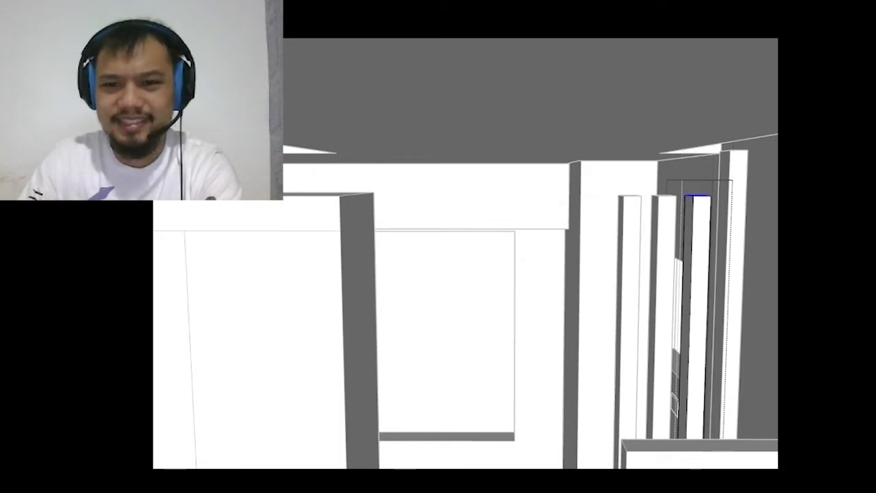
key("space")
- Open the last screen post beside the wall and move its top end down to match the other posts
left_click(735, 203)
double_click(735, 203)
left_click_drag(679, 116, 776, 195)
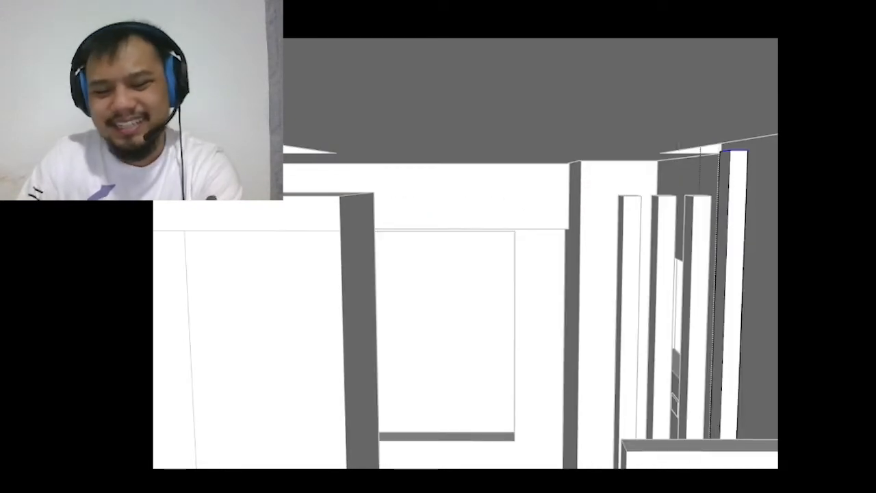
left_click(731, 150)
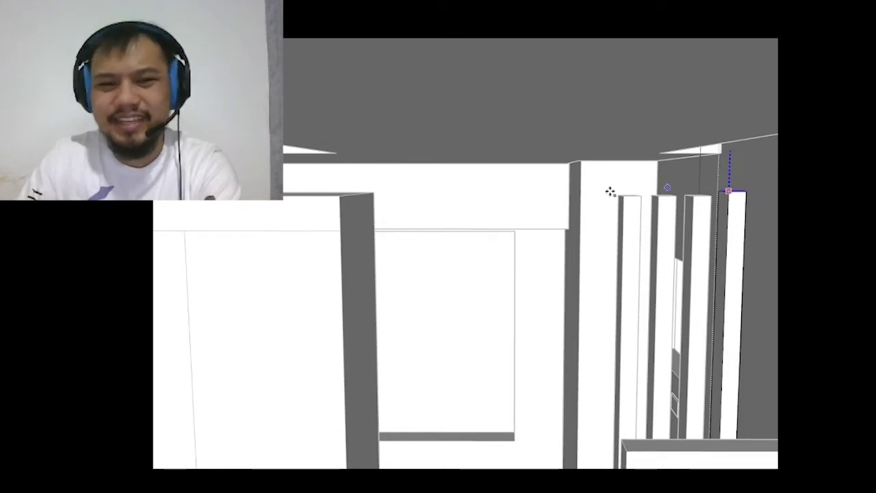
- Select the ceiling slab and move it along the red axis, clear of the room
scroll(337, 200, "down", 5)
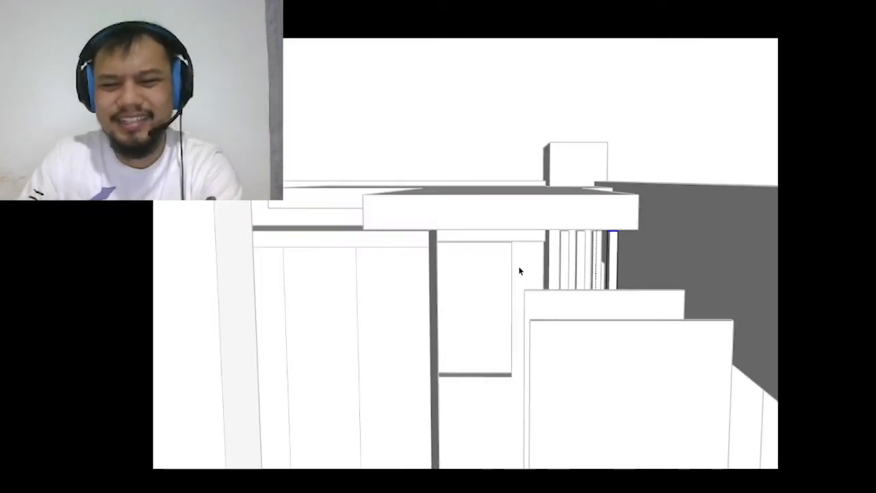
mouse_move(518, 270)
middle_mouse_down()
mouse_move(563, 247)
mouse_move(652, 313)
mouse_move(557, 269)
middle_mouse_up()
left_click(512, 239)
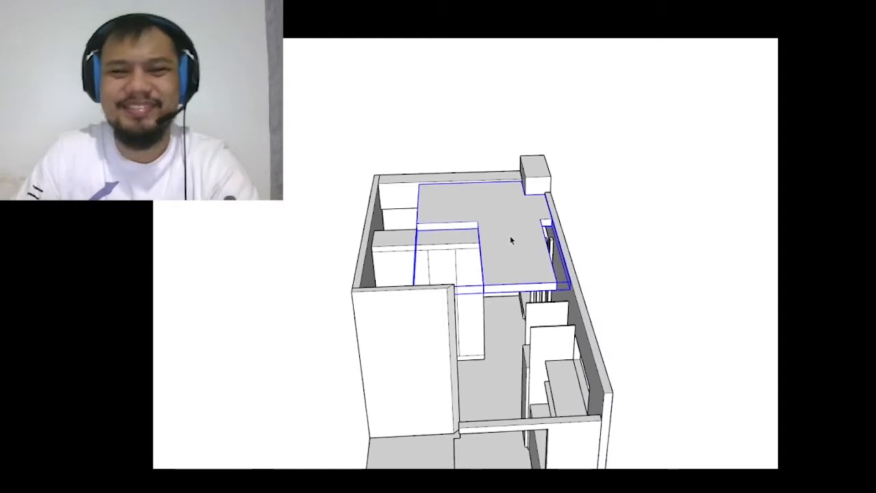
key("m")
left_click(717, 270)
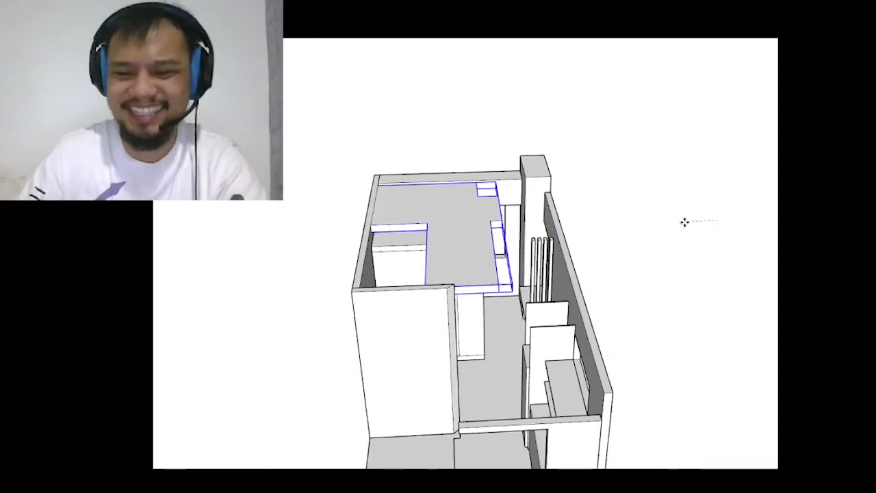
key("Return")
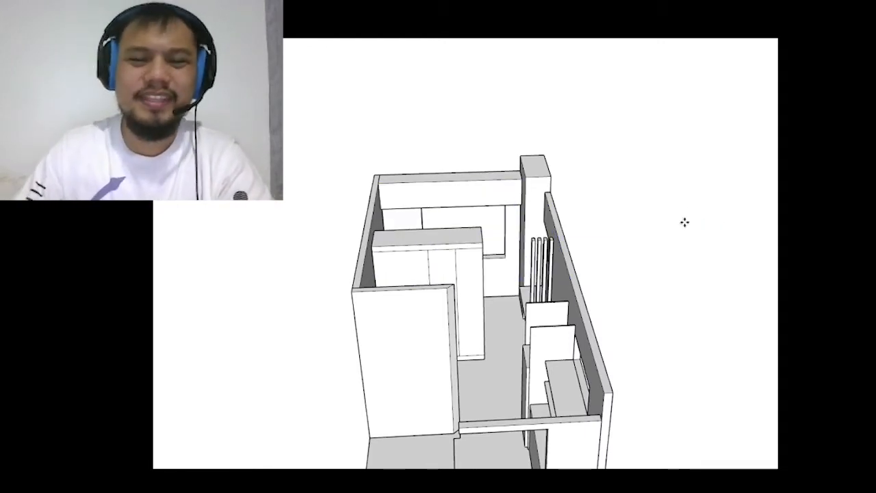
- Open the wardrobe for editing, draw two horizontal lines dividing its wide front panel into three parts, and leave the editing
scroll(685, 222, "down", 3)
middle_click_drag(700, 215, 559, 311)
scroll(558, 311, "up", 5)
key("space")
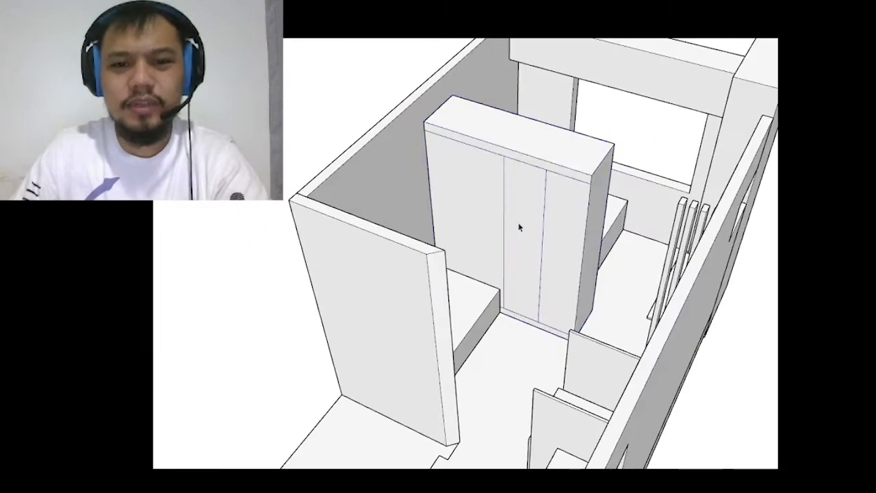
left_click(518, 222)
scroll(516, 220, "up", 2)
double_click(516, 221)
key("l")
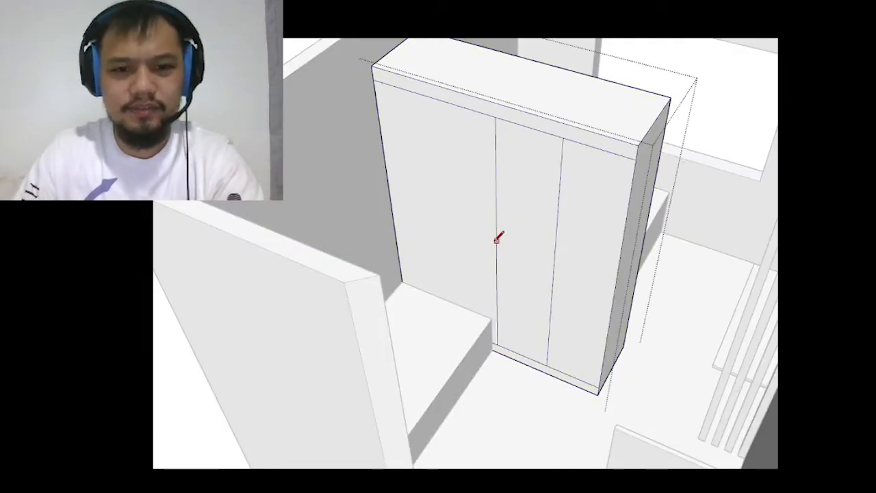
left_click(497, 247)
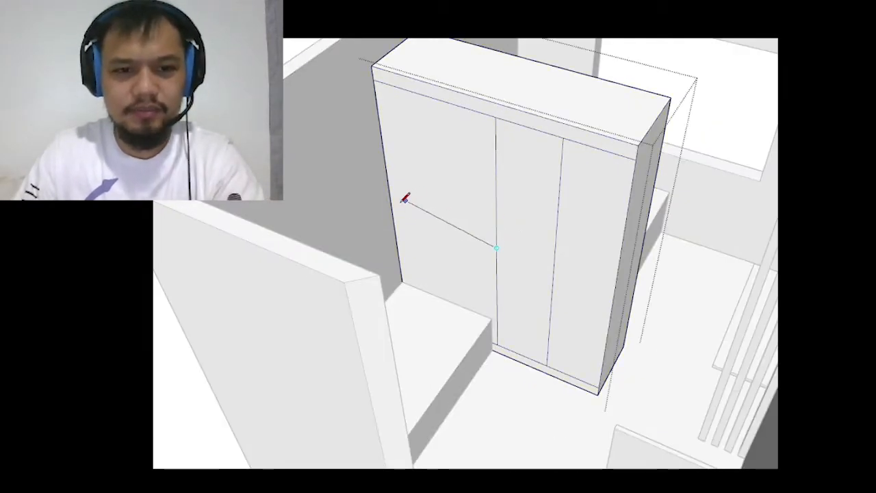
left_click(394, 155)
left_click(383, 149)
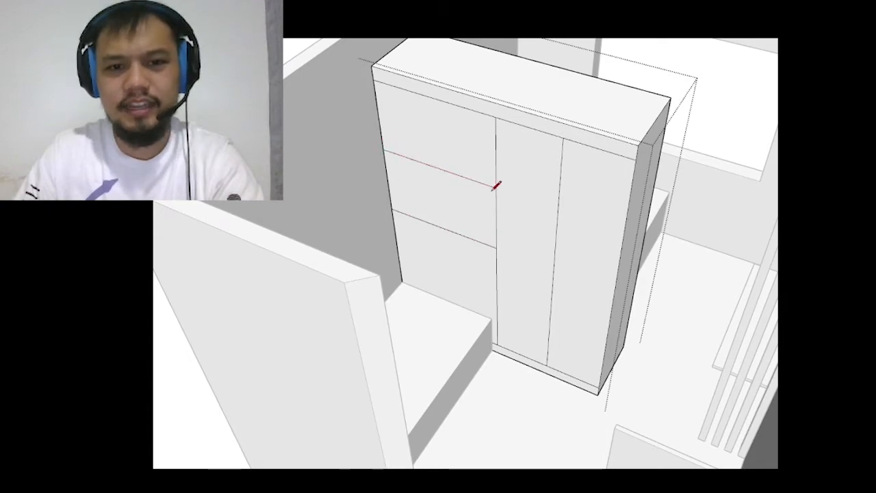
left_click(495, 187)
key("space")
scroll(496, 146, "down", 2)
middle_click_drag(496, 146, 725, 192)
left_click(725, 191)
- Examine the divided wardrobe front and the surrounding room from several angles
scroll(705, 200, "down", 3)
scroll(756, 190, "up", 1)
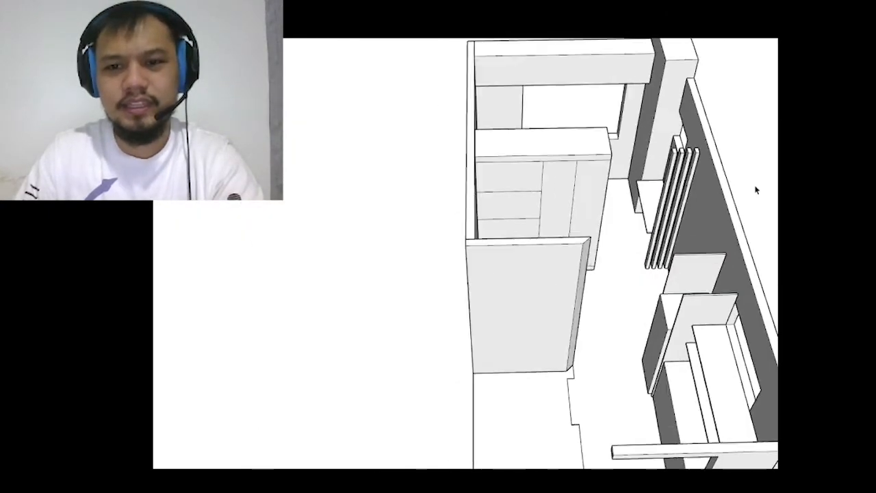
scroll(756, 189, "up", 4)
middle_click_drag(505, 199, 650, 256)
scroll(650, 256, "down", 2)
scroll(525, 198, "up", 1)
mouse_move(525, 198)
middle_mouse_down()
mouse_move(597, 173)
mouse_move(565, 212)
mouse_move(710, 267)
mouse_move(593, 185)
mouse_move(538, 190)
mouse_move(602, 199)
mouse_move(581, 208)
middle_mouse_up()
scroll(598, 173, "down", 3)
scroll(538, 190, "up", 2)
scroll(504, 194, "up", 2)
scroll(599, 164, "down", 3)
scroll(519, 268, "up", 3)
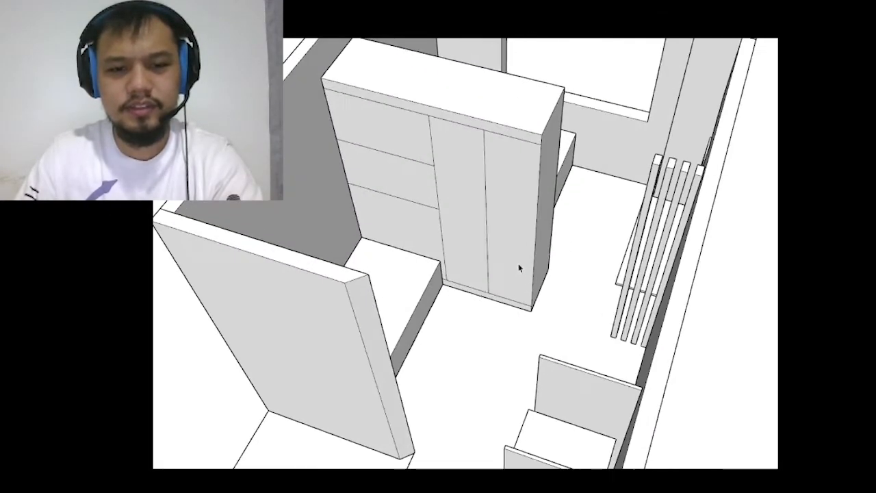
- Select the whole low platform in front of the wardrobe and make it a group
middle_click_drag(518, 268, 358, 313)
scroll(378, 270, "up", 2)
scroll(432, 244, "up", 2)
middle_click_drag(431, 244, 538, 235)
left_click(436, 243)
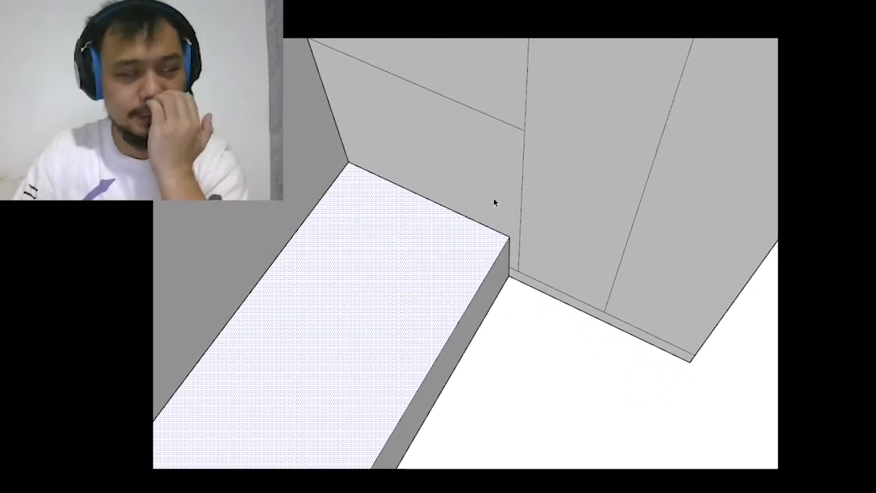
triple_click(428, 267)
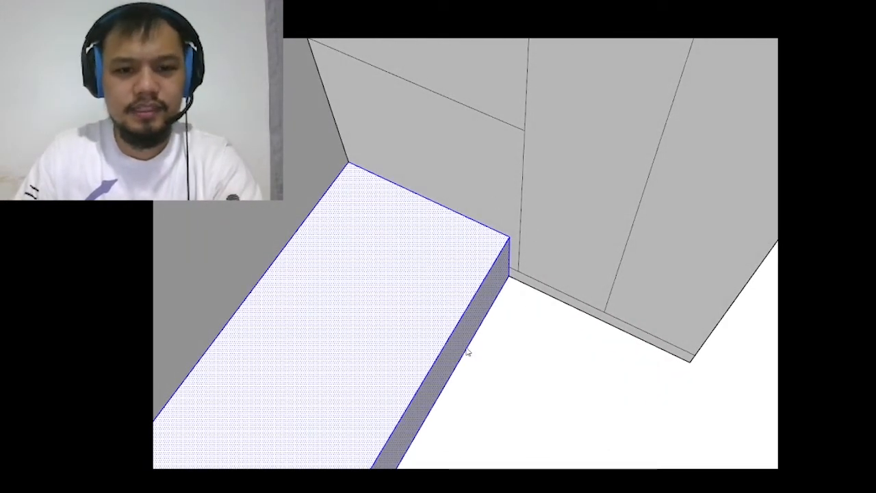
key("g")
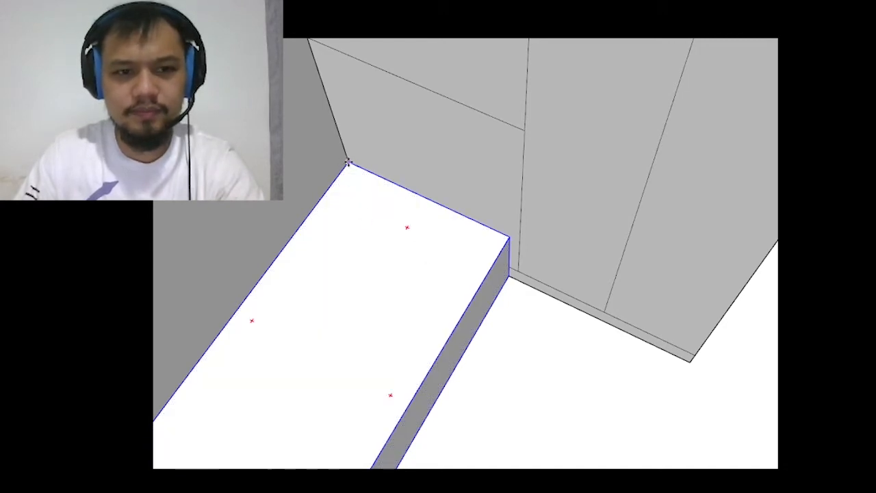
- Copy the platform group sideways along the wardrobe front and shift the copy back to slightly overlap the original
left_click_drag(347, 162, 506, 238, "ctrl")
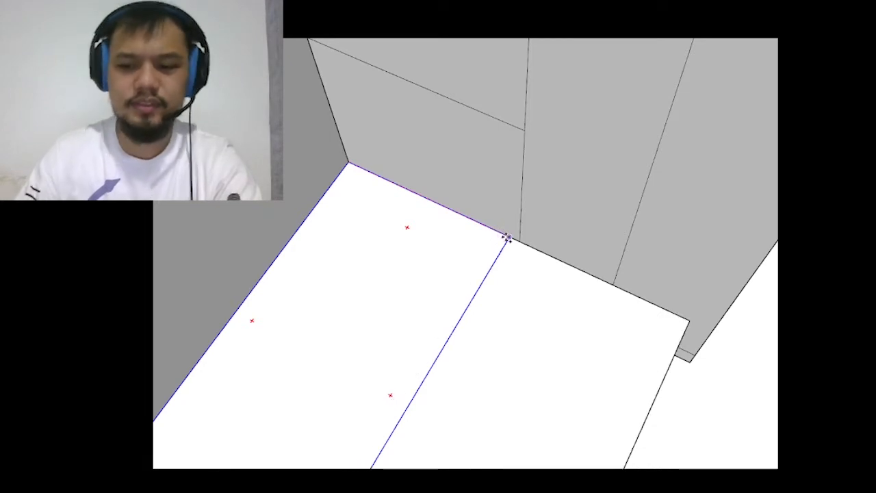
left_click(507, 238)
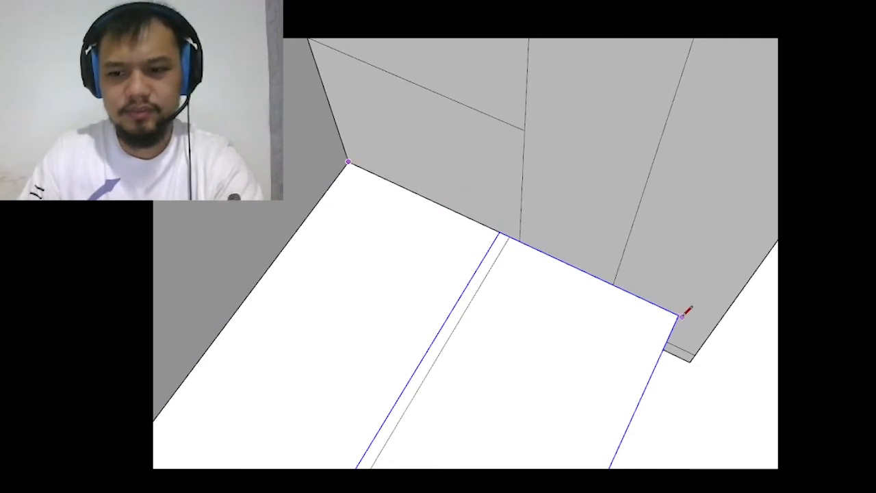
mouse_move(682, 316)
middle_mouse_down()
mouse_move(687, 221)
mouse_move(342, 250)
middle_mouse_up()
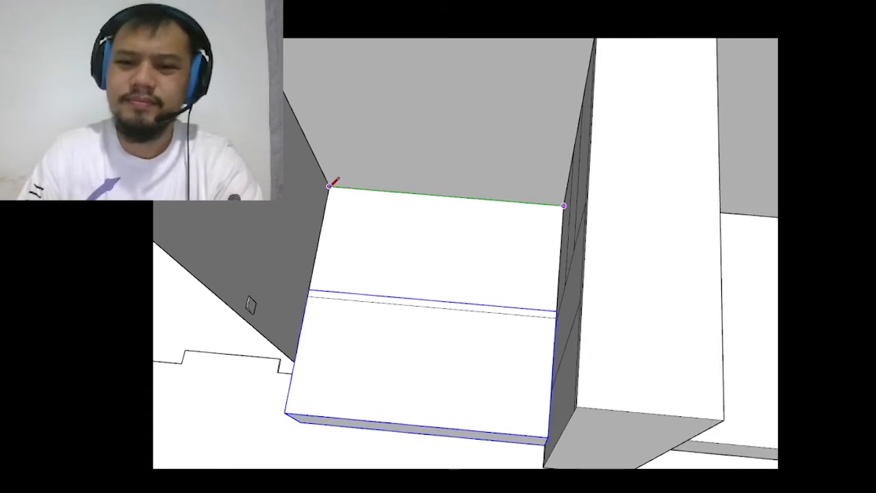
scroll(334, 181, "down", 3)
mouse_move(336, 190)
middle_mouse_down()
mouse_move(371, 180)
mouse_move(456, 235)
mouse_move(335, 198)
mouse_move(552, 205)
middle_mouse_up()
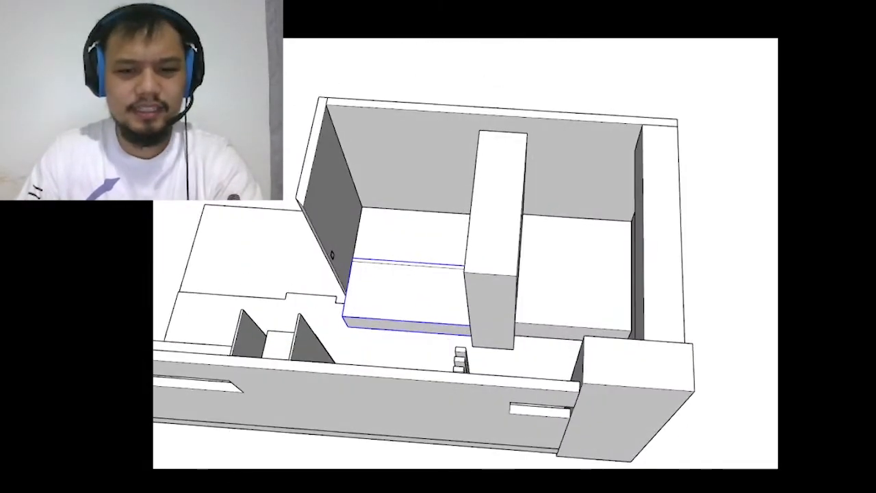
- Examine the overlapping platform pieces between the wardrobe and the side wall from several angles
scroll(505, 352, "down", 3)
scroll(454, 358, "up", 3)
mouse_move(453, 358)
middle_mouse_down()
mouse_move(675, 306)
mouse_move(565, 232)
mouse_move(540, 283)
mouse_move(573, 226)
mouse_move(587, 281)
middle_mouse_up()
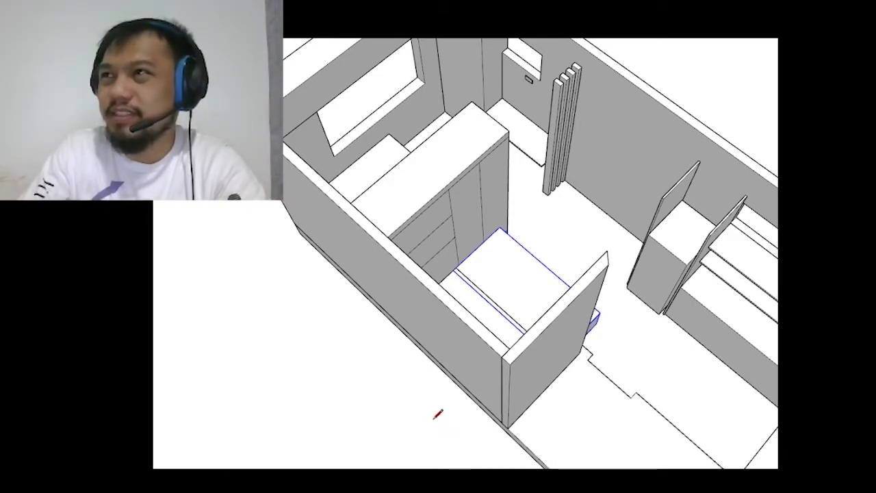
middle_click_drag(368, 325, 424, 260)
scroll(440, 248, "up", 10)
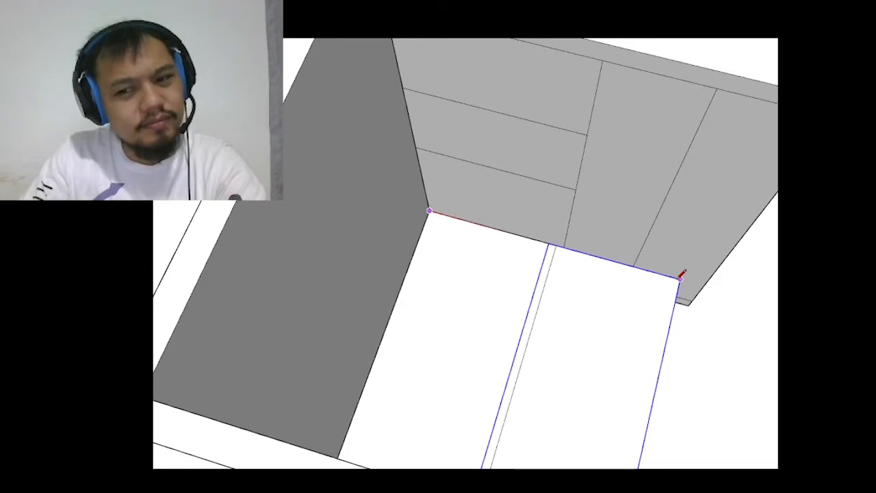
scroll(678, 274, "down", 4)
mouse_move(678, 274)
middle_mouse_down()
mouse_move(406, 274)
mouse_move(582, 349)
mouse_move(621, 208)
mouse_move(438, 183)
mouse_move(417, 286)
middle_mouse_up()
scroll(418, 286, "up", 5)
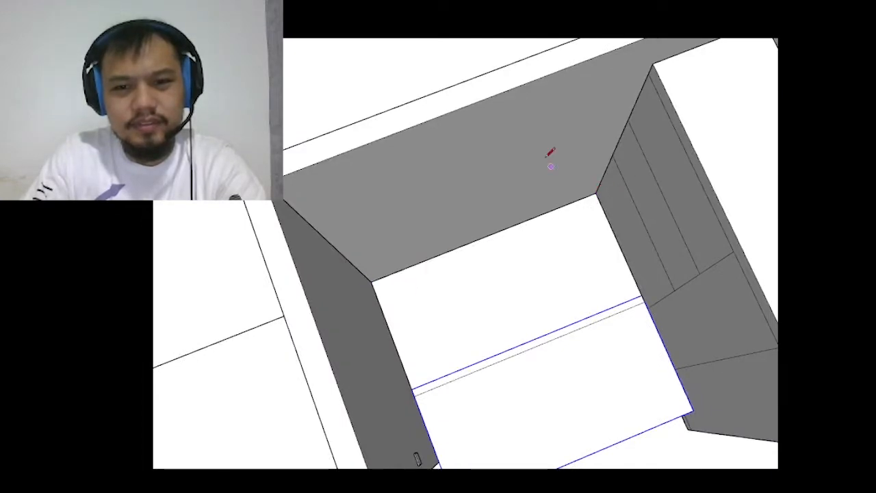
scroll(550, 151, "down", 3)
mouse_move(549, 152)
middle_mouse_down()
mouse_move(524, 196)
mouse_move(491, 198)
mouse_move(626, 253)
mouse_move(500, 209)
mouse_move(549, 240)
mouse_move(533, 272)
mouse_move(540, 239)
middle_mouse_up()
scroll(625, 253, "up", 2)
scroll(532, 272, "down", 3)
scroll(531, 237, "up", 3)
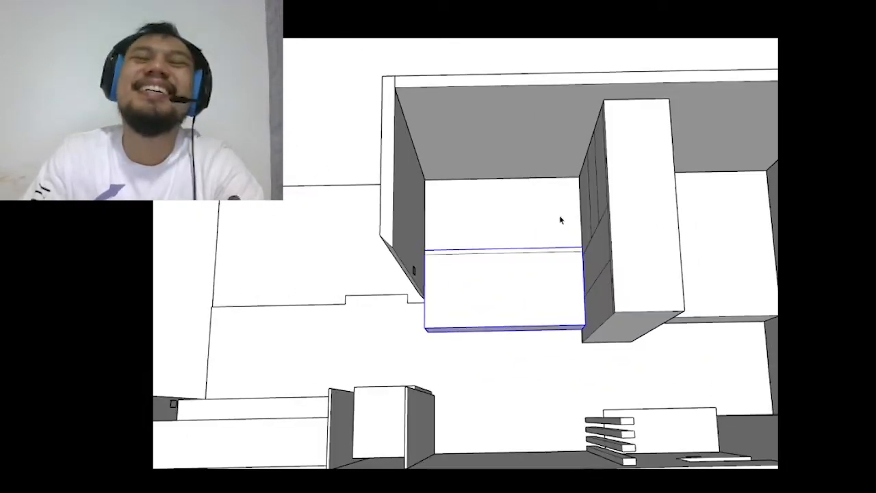
- Select both overlapping platform pieces and move them sideways out of the room into empty space
mouse_move(719, 228)
middle_mouse_down()
mouse_move(537, 164)
mouse_move(564, 152)
mouse_move(540, 195)
mouse_move(598, 198)
mouse_move(596, 221)
mouse_move(530, 265)
middle_mouse_up()
scroll(514, 201, "up", 2)
left_click(509, 328)
mouse_move(508, 328)
middle_mouse_down()
mouse_move(481, 319)
mouse_move(592, 291)
middle_mouse_up()
scroll(593, 292, "down", 3)
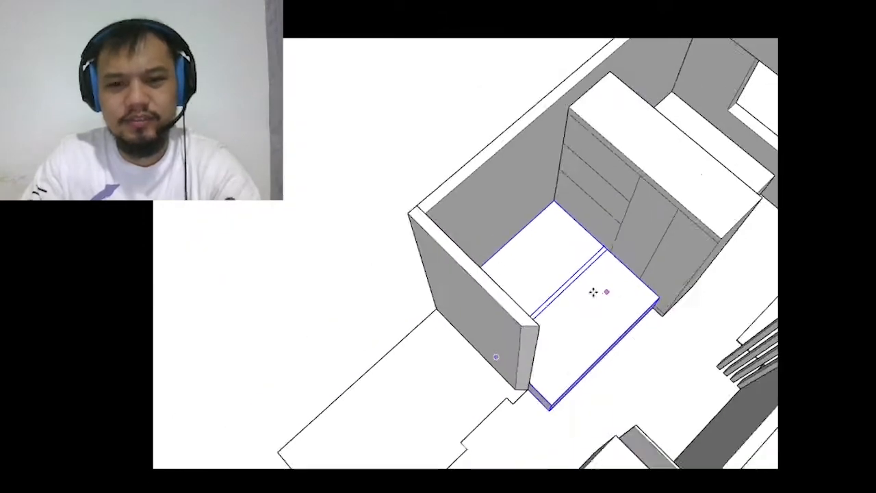
middle_click_drag(494, 287, 598, 274)
scroll(455, 263, "down", 5)
scroll(526, 168, "up", 1)
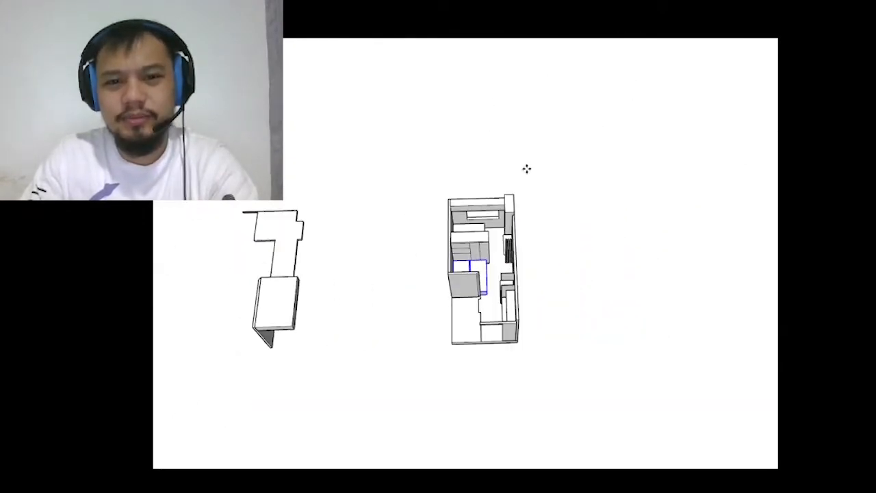
scroll(493, 170, "up", 4)
left_click(483, 188)
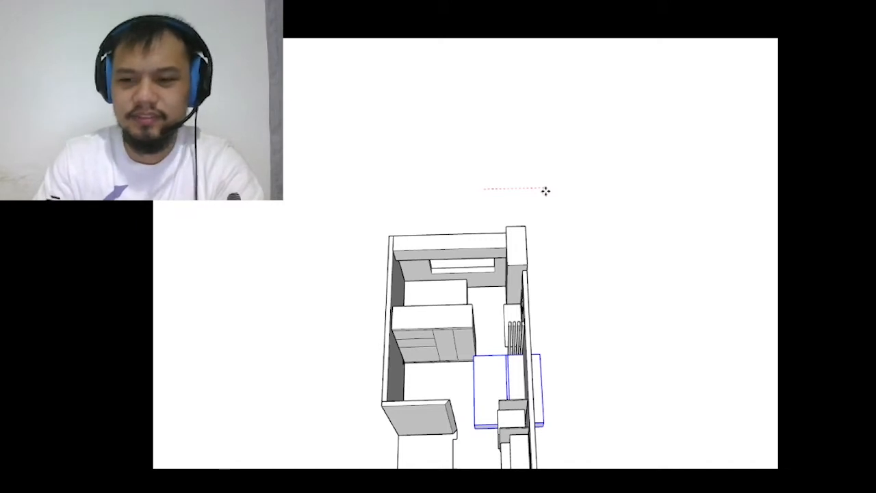
key("Return")
- Offset the outline of one platform piece's end face inward to form a rectangular frame
scroll(384, 250, "down", 3)
scroll(639, 295, "up", 8)
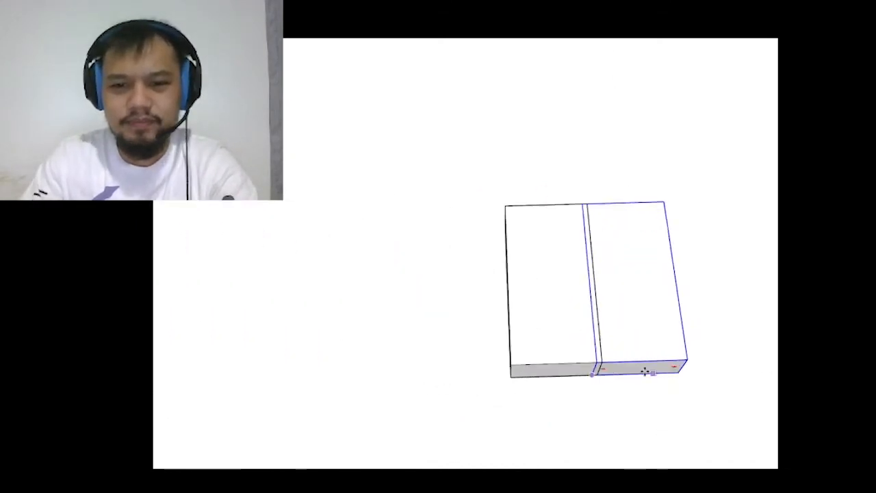
scroll(644, 372, "up", 1)
key("space")
left_click(754, 307)
scroll(609, 423, "up", 2)
middle_click_drag(608, 422, 533, 355)
key("l")
scroll(438, 363, "up", 3)
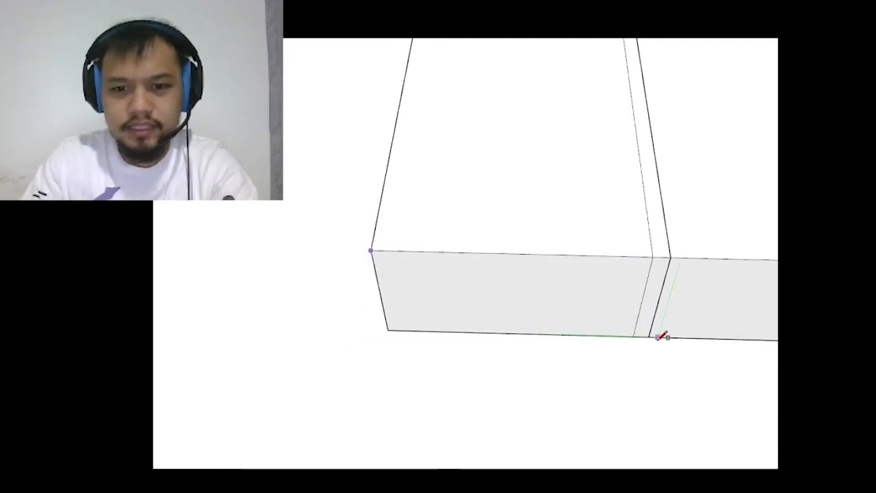
mouse_move(655, 332)
middle_mouse_down()
mouse_move(610, 297)
mouse_move(512, 285)
mouse_move(448, 303)
mouse_move(376, 307)
middle_mouse_up()
key("space")
scroll(511, 281, "up", 1)
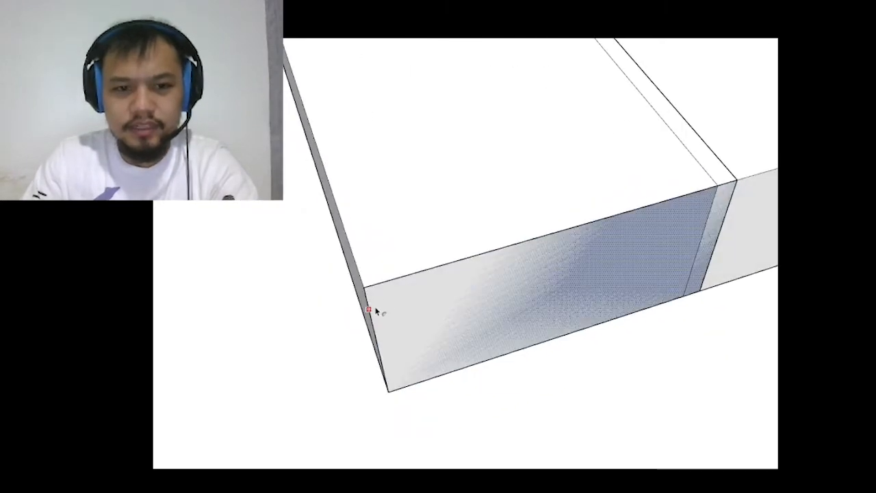
key("f")
left_click(367, 300)
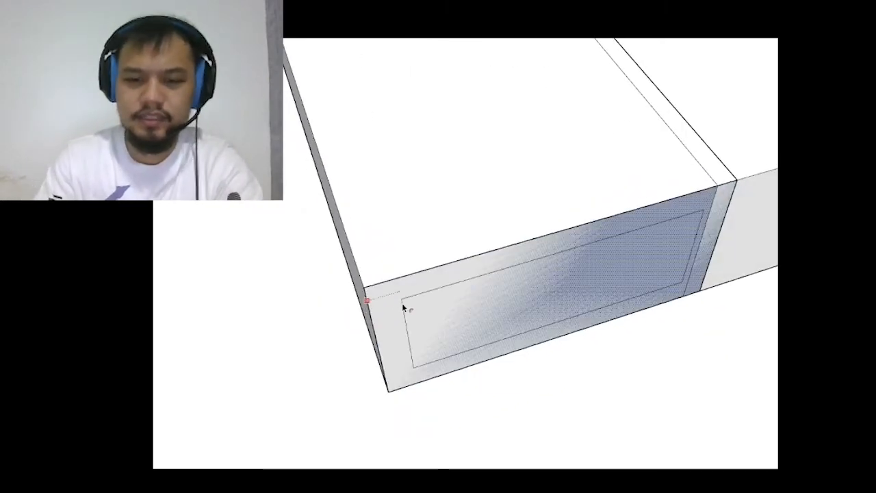
left_click(403, 303)
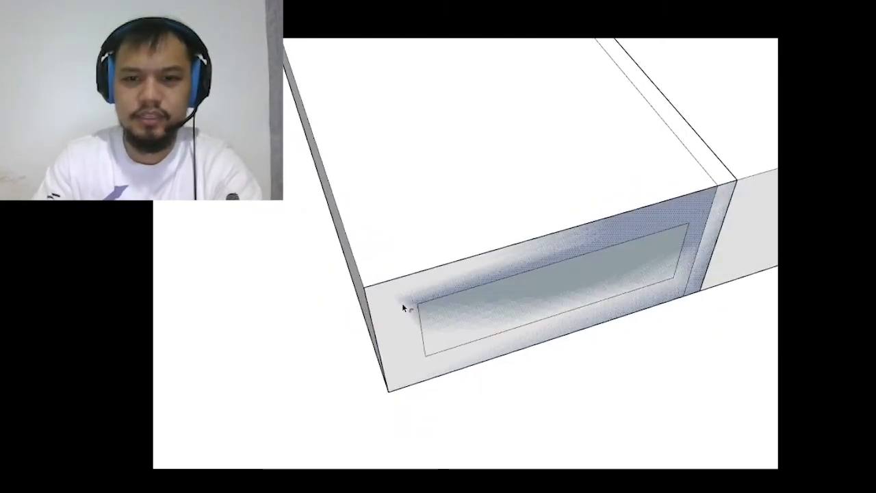
left_click(500, 312, "shift")
- Extrude the framed end face into a thin separate slat flush with the platform's end and select the whole slat
middle_click_drag(516, 308, 728, 201)
key("p")
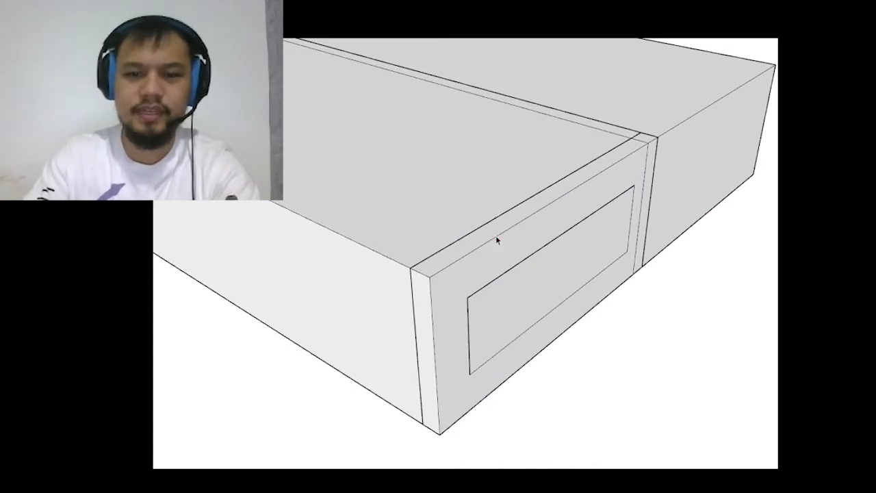
middle_click_drag(495, 239, 416, 49)
middle_click_drag(575, 260, 463, 264)
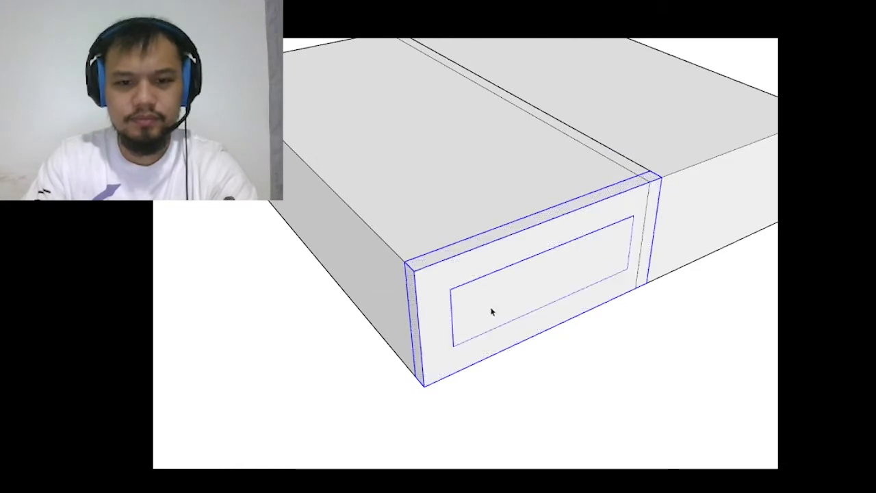
middle_click_drag(489, 308, 401, 336)
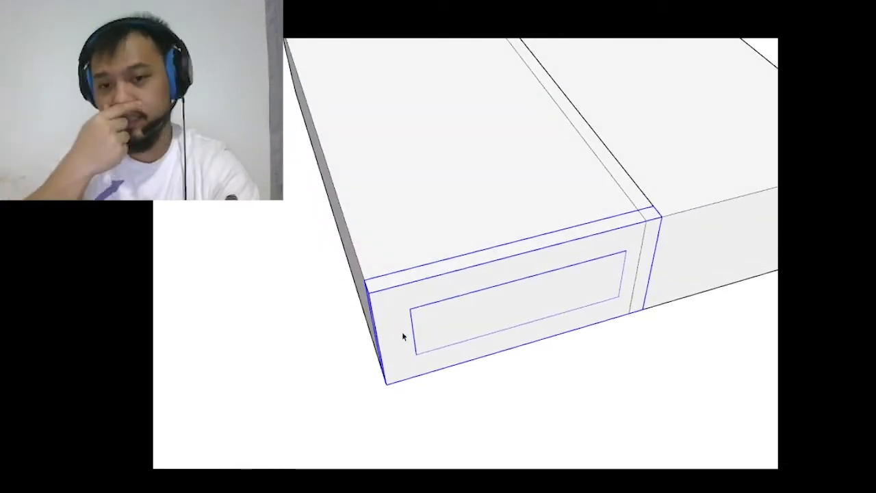
mouse_move(369, 309)
middle_mouse_down()
mouse_move(684, 350)
mouse_move(597, 340)
middle_mouse_up()
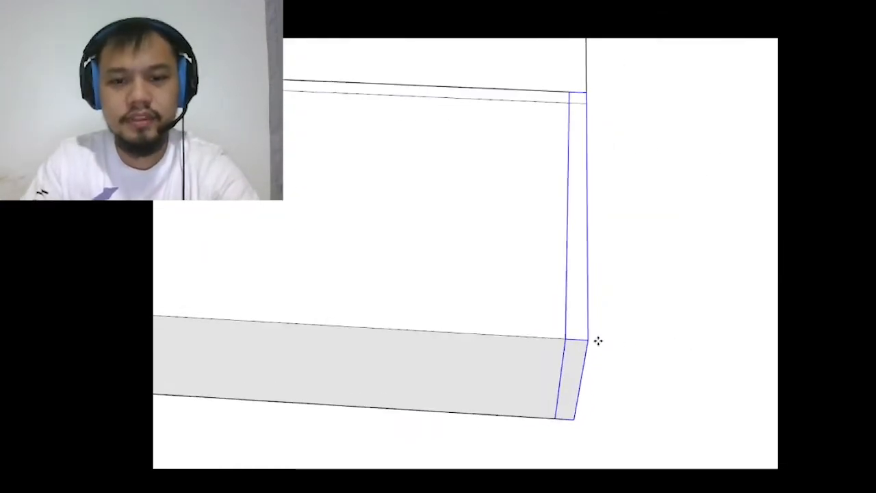
- Copy the slat along the platform, leaving a gap about one slat thick, and repeat the copy 20 times
key("ctrl")
left_click(588, 341)
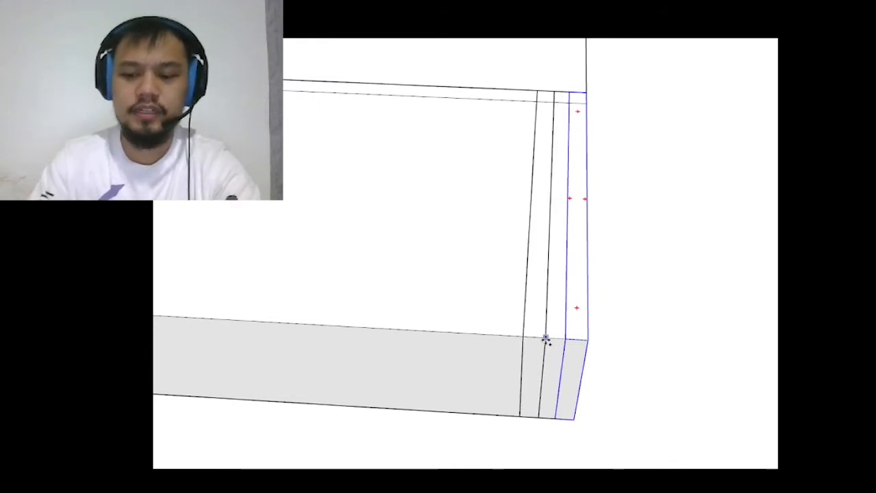
left_click(545, 339)
scroll(611, 344, "down", 5)
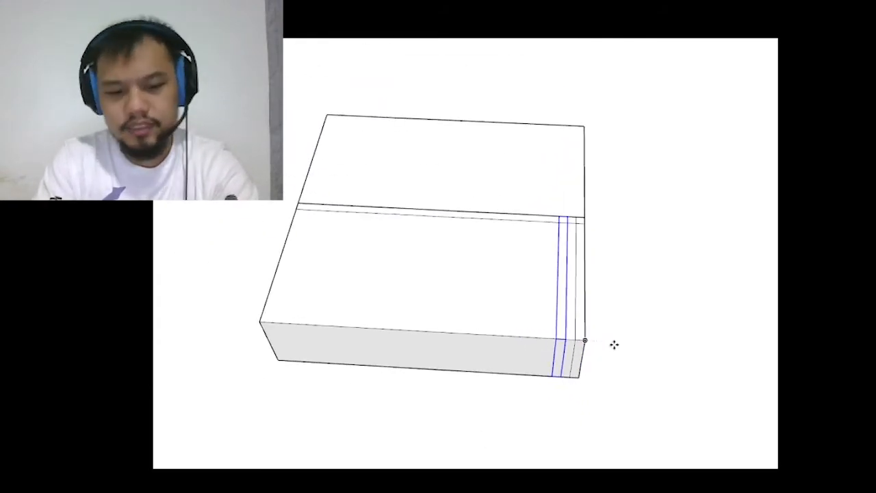
type("x20")
key("Return")
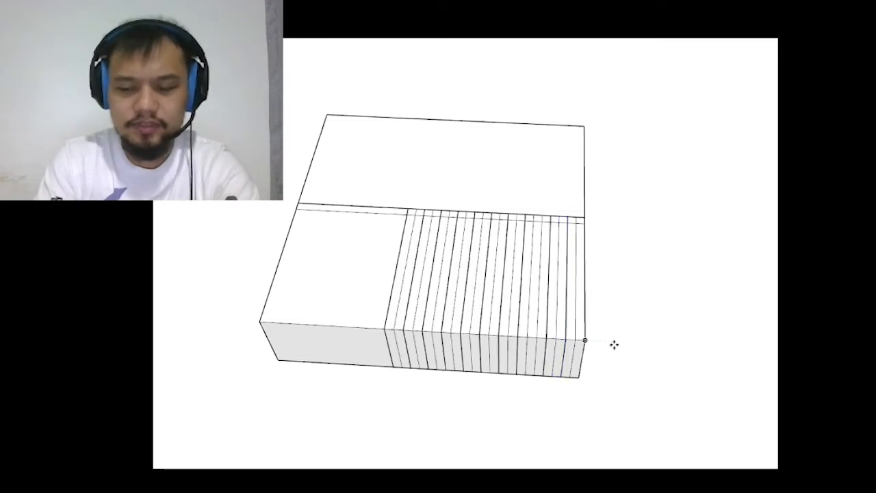
type("x20")
key("Return")
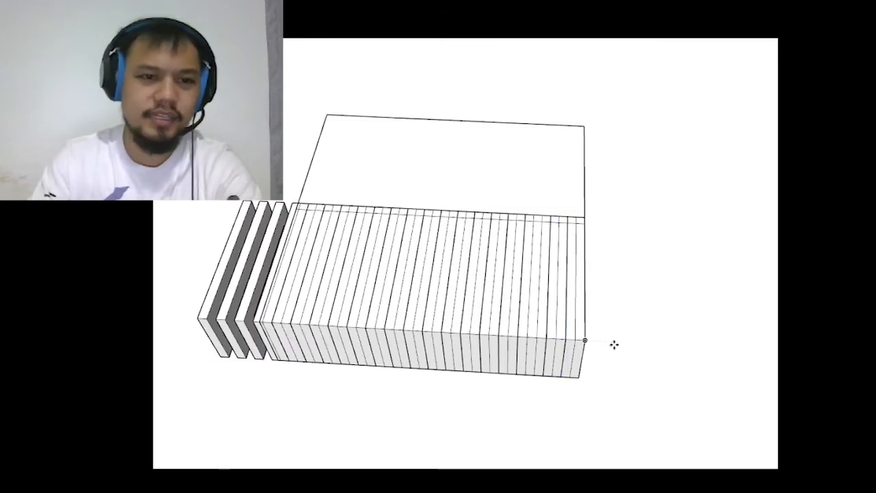
- Delete the surplus slats that extend past the far end of the platform
scroll(349, 258, "up", 5)
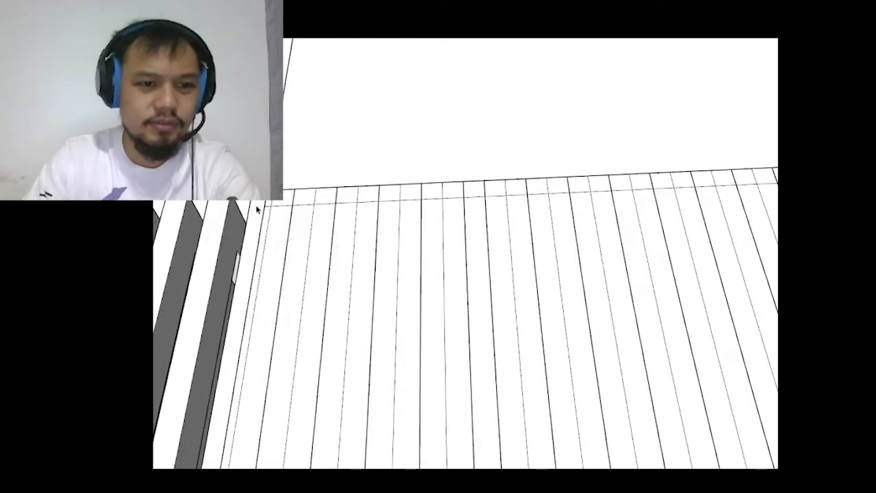
scroll(328, 172, "down", 5)
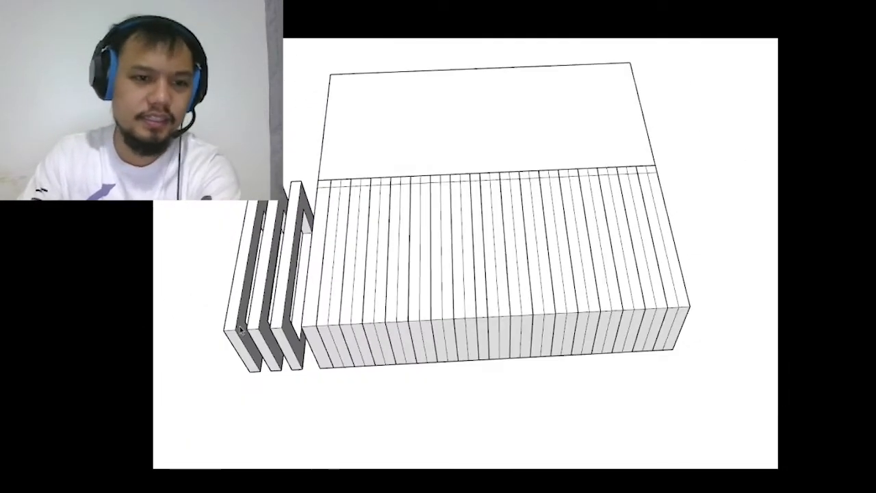
scroll(241, 331, "up", 3)
left_click_drag(240, 305, 239, 306)
key("Delete")
- Remove the solid platform block around the slats so that only the open framed slats remain there
mouse_move(208, 280)
middle_mouse_down()
mouse_move(313, 143)
mouse_move(403, 176)
mouse_move(369, 198)
mouse_move(563, 233)
mouse_move(417, 272)
mouse_move(513, 214)
mouse_move(472, 233)
mouse_move(464, 251)
middle_mouse_up()
left_click(369, 198)
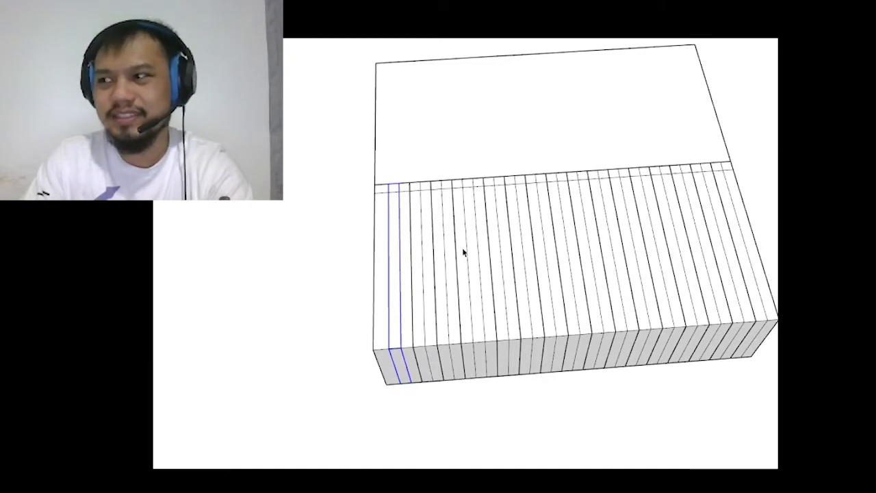
mouse_move(463, 253)
middle_mouse_down()
mouse_move(403, 264)
mouse_move(485, 221)
mouse_move(447, 250)
mouse_move(666, 172)
middle_mouse_up()
left_click(463, 345)
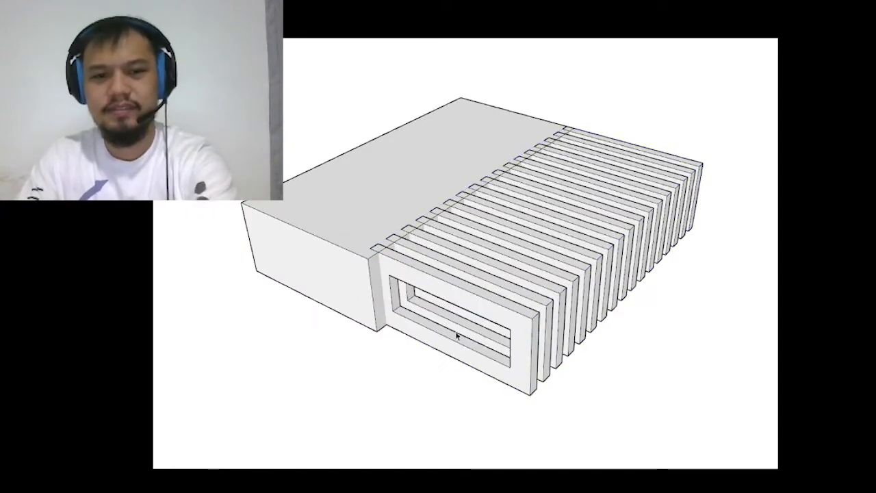
mouse_move(456, 335)
middle_mouse_down()
mouse_move(395, 416)
mouse_move(636, 314)
mouse_move(466, 196)
mouse_move(529, 286)
mouse_move(500, 349)
middle_mouse_up()
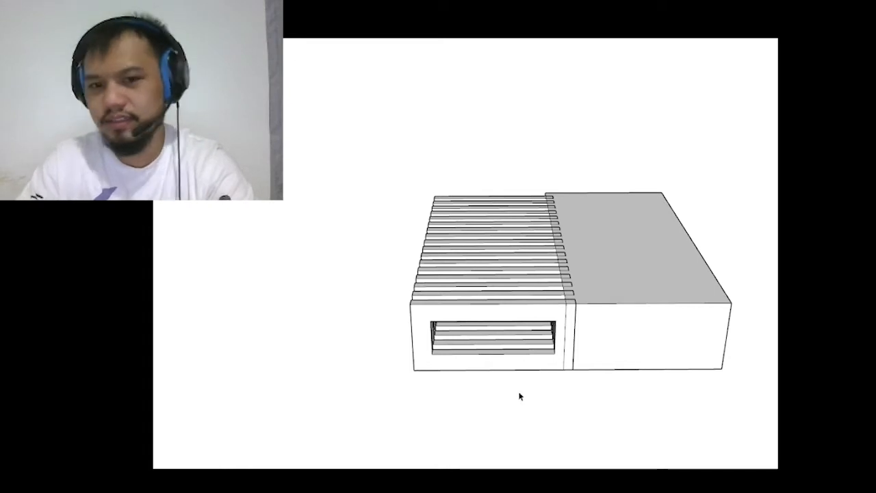
- Select all the framed slats and combine them into one group
left_click_drag(395, 97, 396, 97)
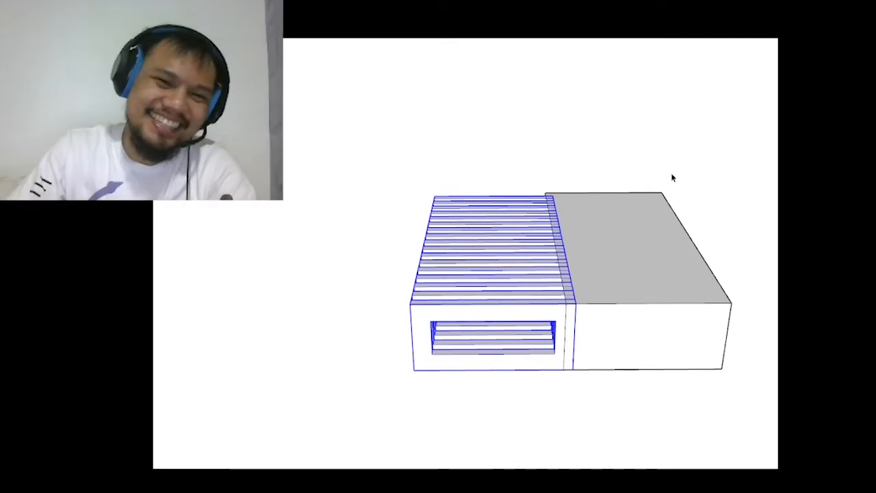
left_click(657, 170)
middle_click_drag(655, 168, 334, 296)
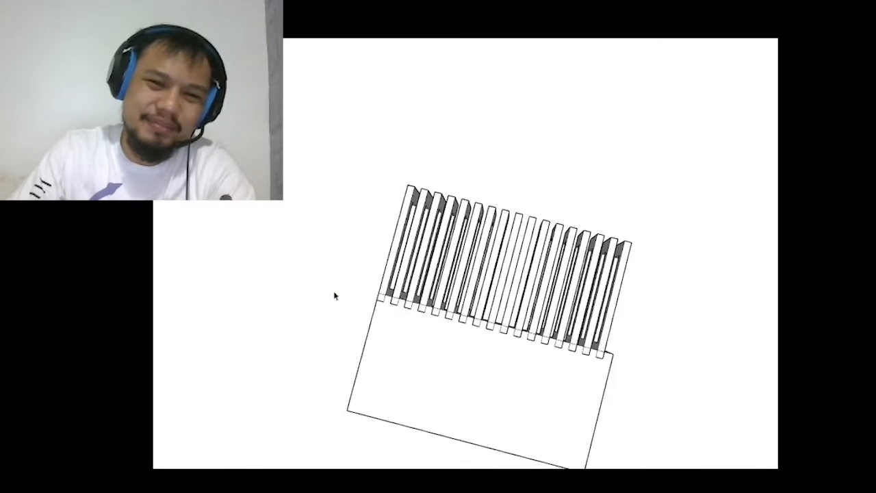
- Copy the slat group lengthwise from its outer corner onto the adjacent solid platform block
left_click(603, 280)
middle_click_drag(557, 302, 611, 233)
key("m")
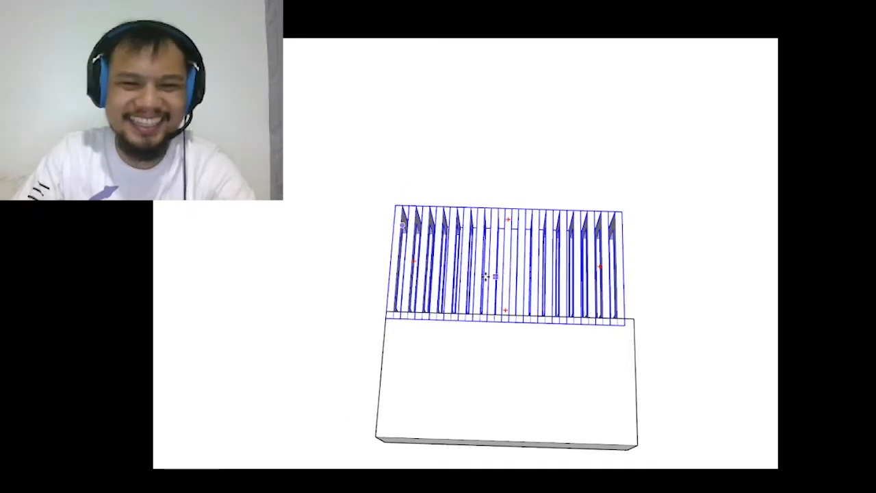
scroll(436, 252, "up", 3)
scroll(366, 188, "up", 2)
left_click(368, 171)
key("ctrl")
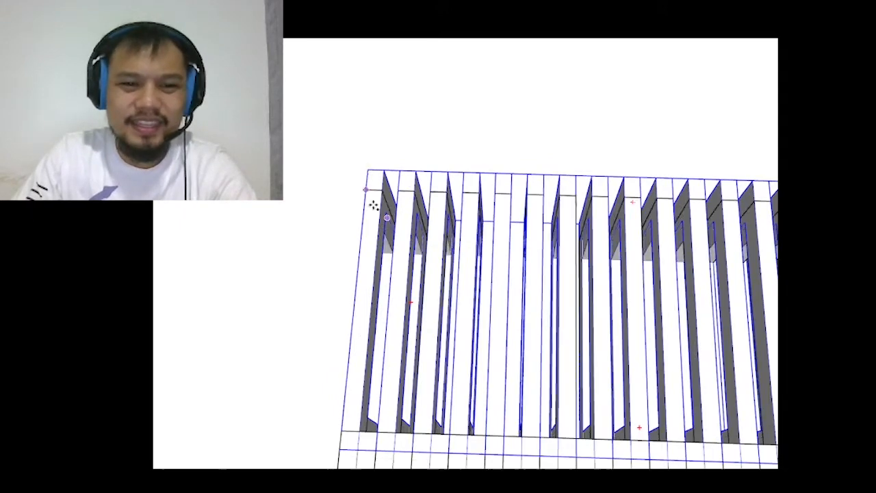
left_click(360, 431)
scroll(362, 421, "down", 2)
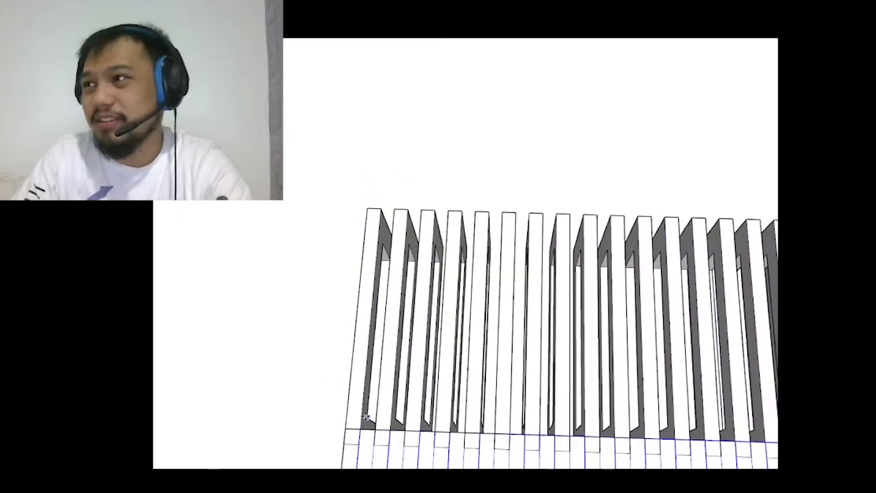
- Delete the remaining solid platform block and check the two adjoining sets of slats from several angles
middle_click_drag(387, 390, 444, 355)
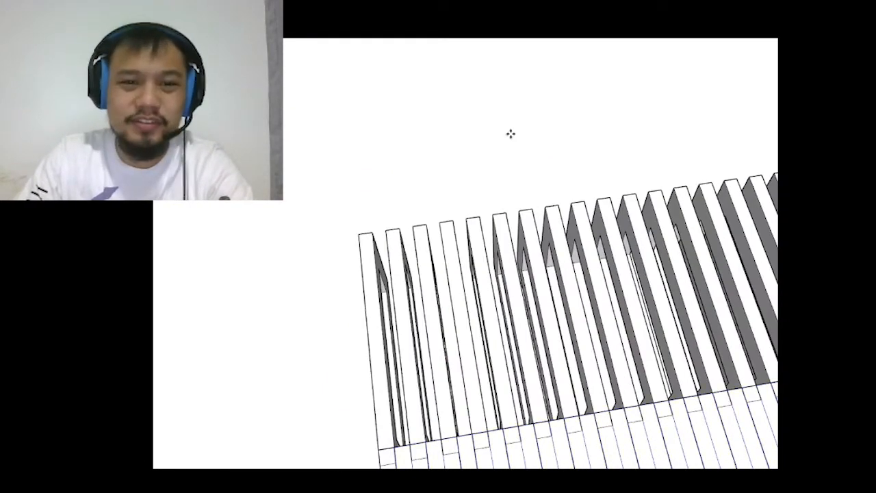
scroll(503, 157, "down", 2)
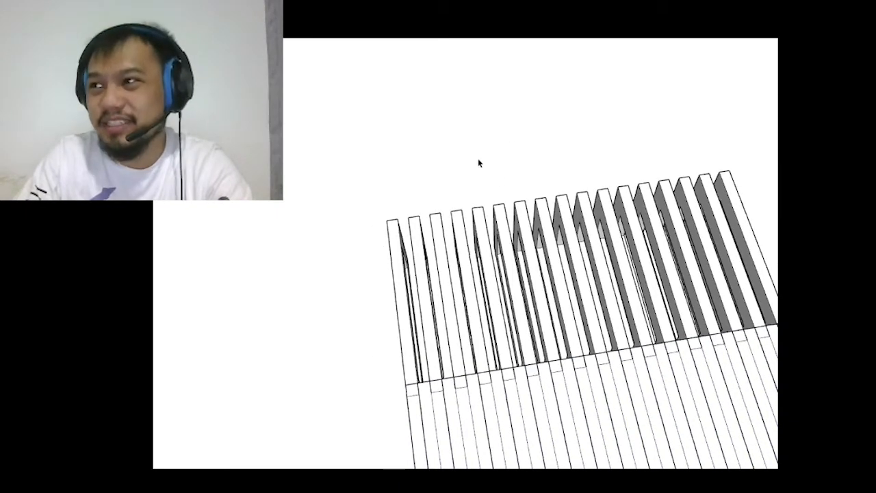
mouse_move(477, 162)
middle_mouse_down()
mouse_move(472, 199)
mouse_move(544, 246)
mouse_move(506, 347)
mouse_move(536, 414)
mouse_move(379, 213)
mouse_move(614, 215)
mouse_move(653, 251)
mouse_move(719, 348)
mouse_move(689, 340)
mouse_move(688, 373)
mouse_move(655, 413)
mouse_move(636, 362)
mouse_move(681, 294)
mouse_move(762, 348)
mouse_move(662, 344)
middle_mouse_up()
left_click(733, 372)
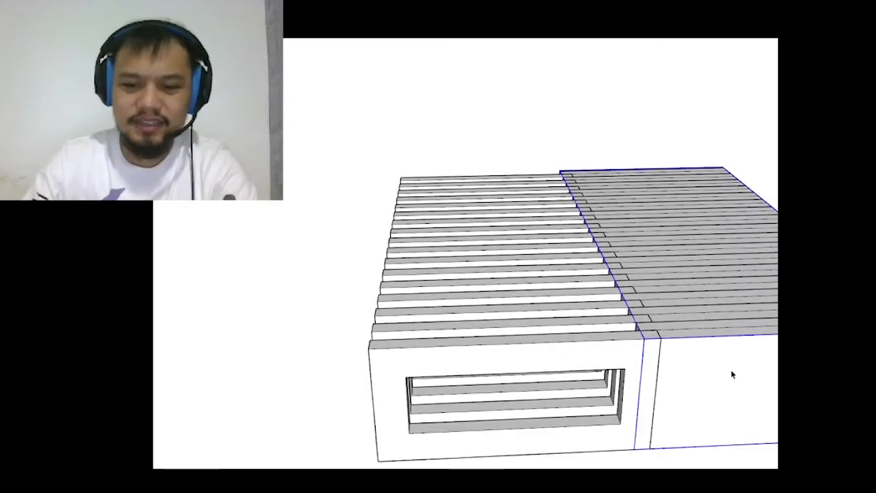
key("Delete")
mouse_move(725, 346)
middle_mouse_down()
mouse_move(527, 361)
mouse_move(708, 303)
mouse_move(477, 251)
mouse_move(630, 263)
mouse_move(593, 399)
mouse_move(684, 294)
mouse_move(636, 289)
mouse_move(497, 221)
mouse_move(541, 269)
mouse_move(354, 233)
mouse_move(422, 260)
mouse_move(375, 245)
mouse_move(369, 225)
mouse_move(442, 221)
mouse_move(632, 336)
mouse_move(622, 299)
middle_mouse_up()
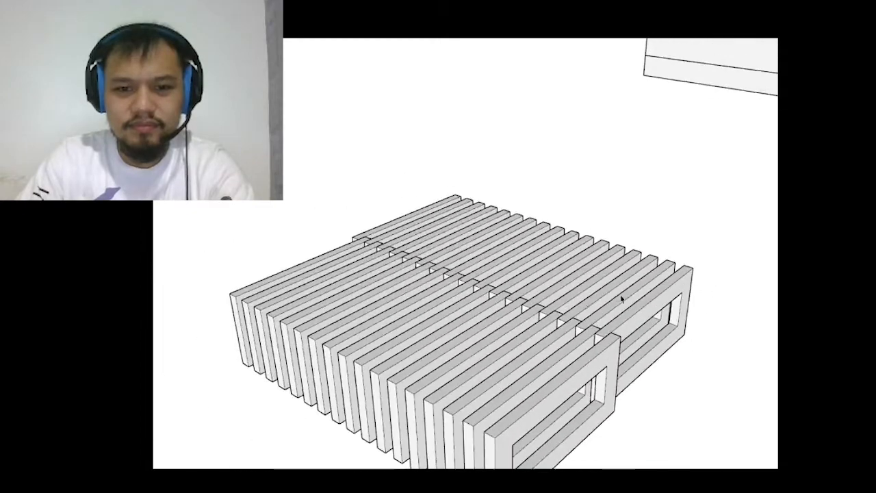
mouse_move(538, 332)
middle_mouse_down()
mouse_move(688, 457)
mouse_move(684, 413)
mouse_move(495, 242)
mouse_move(455, 233)
mouse_move(496, 256)
mouse_move(285, 165)
mouse_move(274, 285)
mouse_move(531, 333)
mouse_move(737, 348)
mouse_move(636, 297)
mouse_move(602, 293)
mouse_move(678, 363)
mouse_move(669, 396)
mouse_move(444, 351)
mouse_move(438, 315)
mouse_move(493, 293)
middle_mouse_up()
mouse_move(401, 334)
middle_mouse_down()
mouse_move(588, 364)
mouse_move(695, 301)
mouse_move(691, 379)
mouse_move(616, 368)
middle_mouse_up()
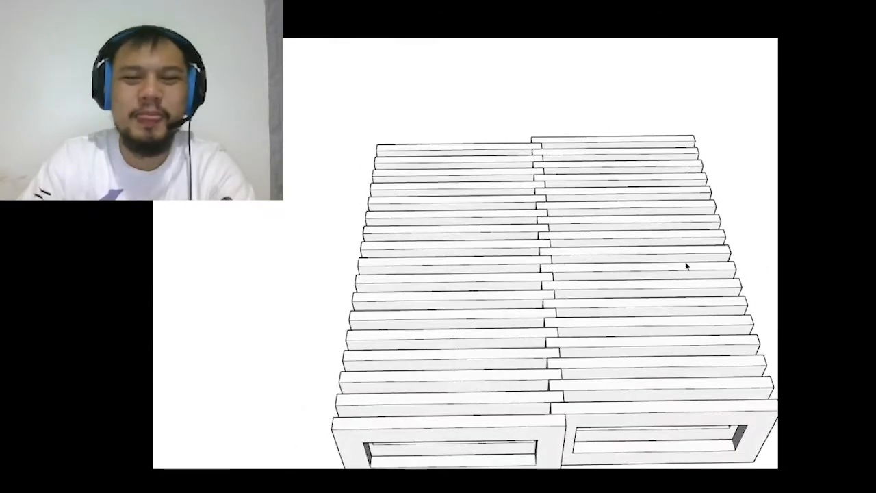
- Examine the two overlapping slat sets and the front frame of the first set around their shared edge
left_click(658, 210)
mouse_move(659, 209)
middle_mouse_down()
mouse_move(567, 366)
mouse_move(608, 260)
mouse_move(583, 297)
mouse_move(468, 229)
mouse_move(555, 176)
mouse_move(668, 185)
mouse_move(712, 221)
mouse_move(719, 208)
mouse_move(402, 299)
mouse_move(505, 259)
mouse_move(468, 268)
mouse_move(488, 238)
mouse_move(511, 264)
mouse_move(513, 288)
middle_mouse_up()
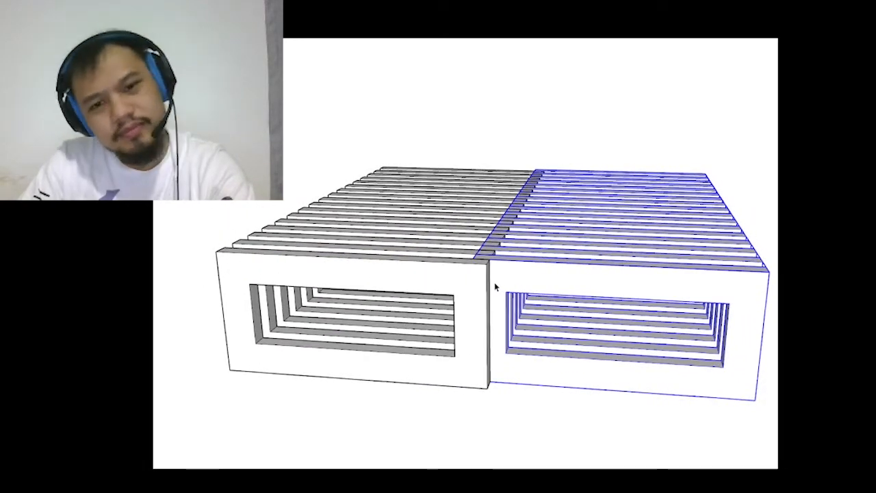
scroll(494, 282, "up", 3)
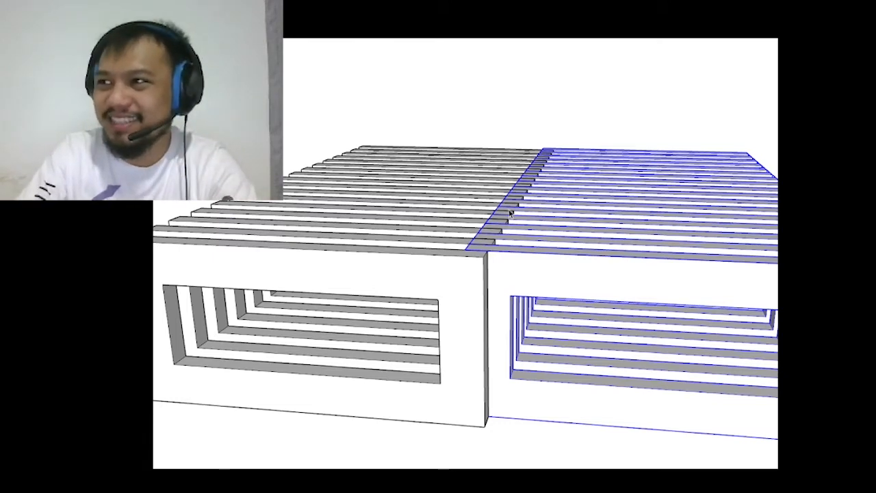
mouse_move(506, 213)
middle_mouse_down()
mouse_move(538, 262)
mouse_move(492, 315)
middle_mouse_up()
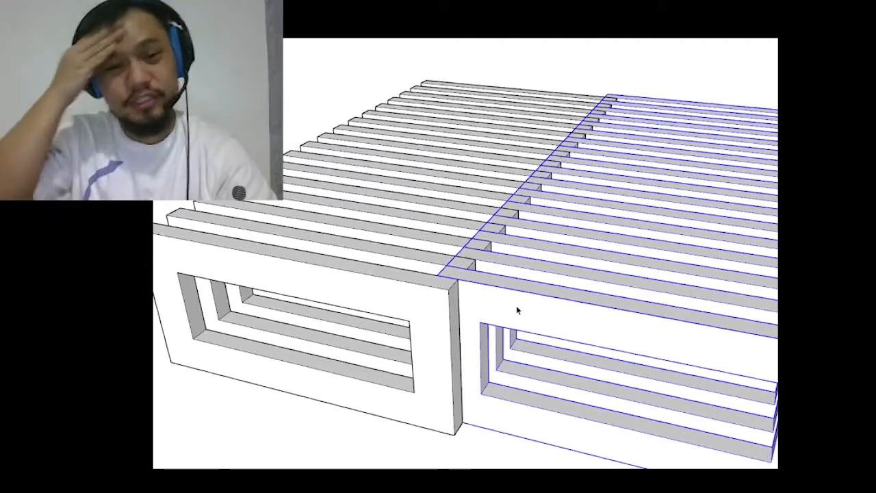
left_click(410, 351)
double_click(338, 307)
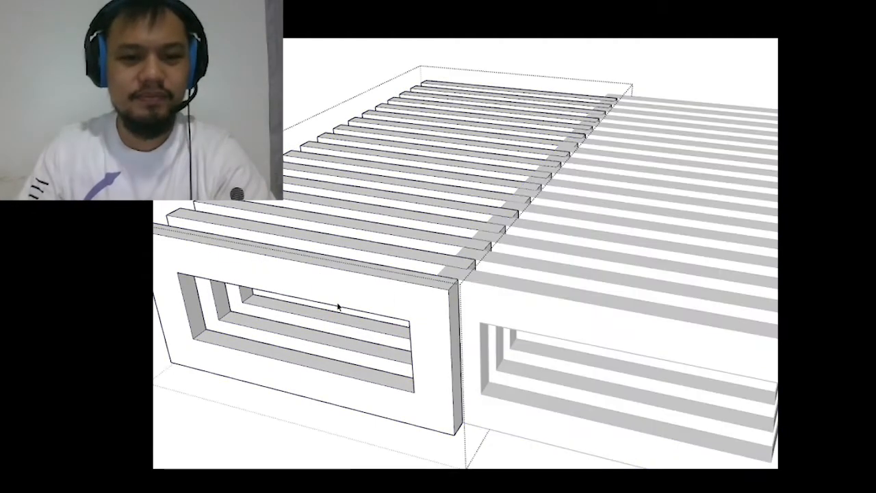
middle_click_drag(339, 307, 549, 336)
left_click(566, 354)
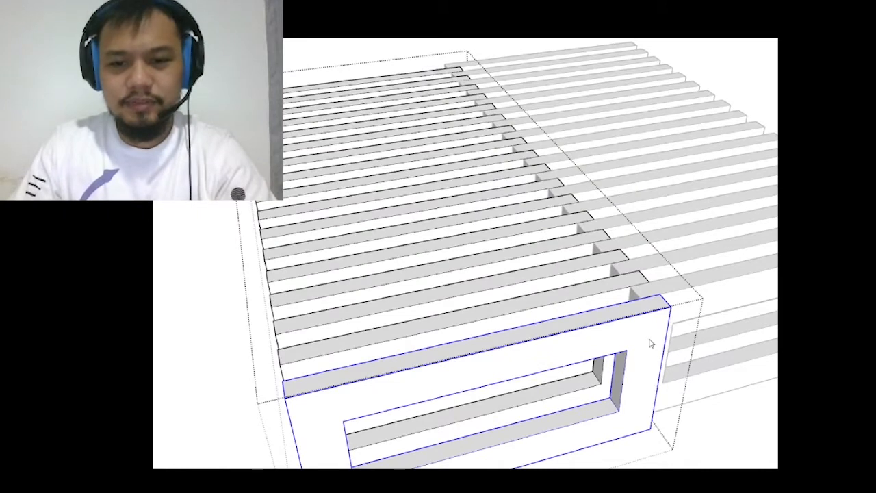
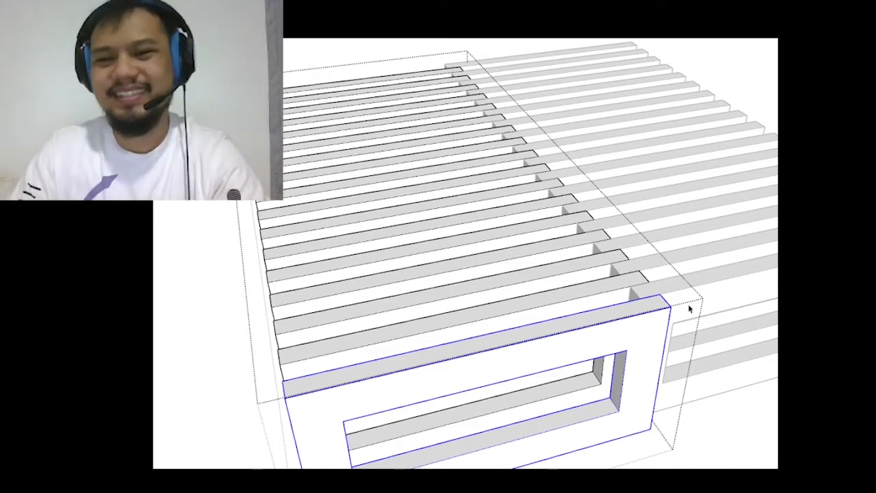
key("Escape")
scroll(593, 284, "down", 5)
scroll(641, 336, "up", 6)
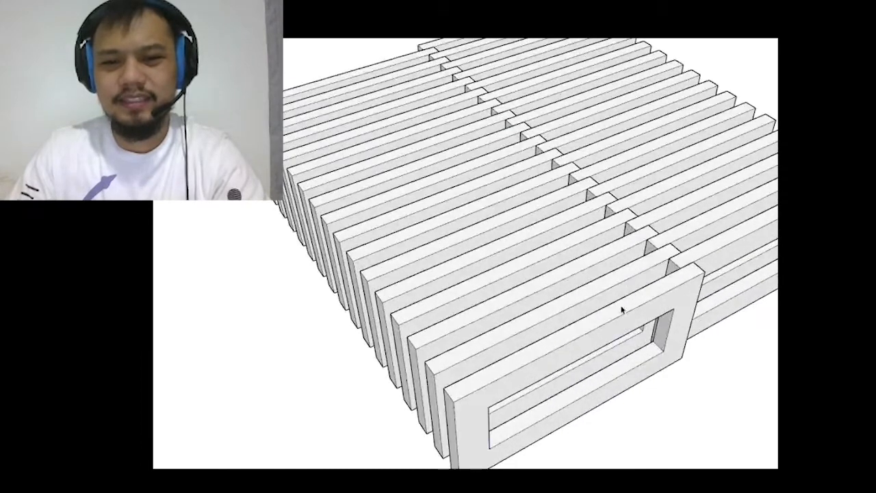
- Open the first slat group and delete all its slats except the front frame
double_click(617, 300)
left_click(602, 293)
middle_click_drag(602, 294, 423, 294)
scroll(423, 295, "down", 3)
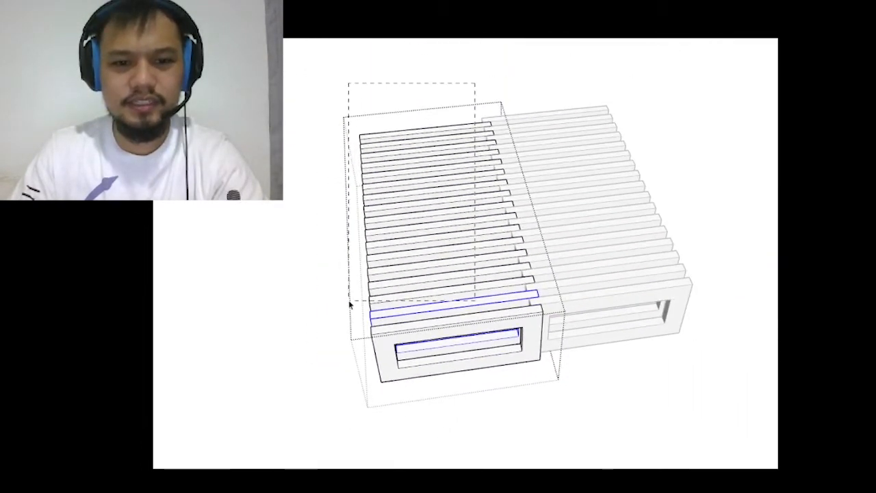
left_click_drag(348, 300, 348, 307)
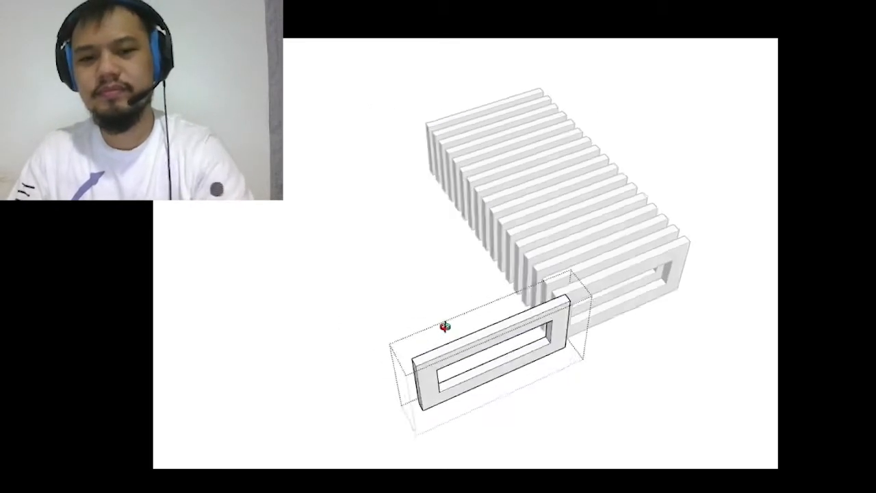
- Copy the remaining frame one spacing toward the back of the group and repeat it as an array of 16 copies
middle_click_drag(445, 327, 600, 307)
left_click(541, 296)
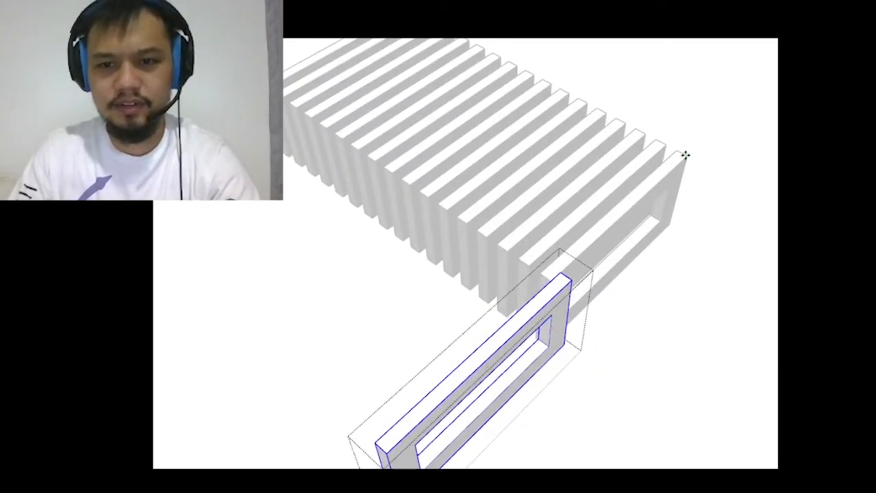
scroll(659, 143, "down", 2)
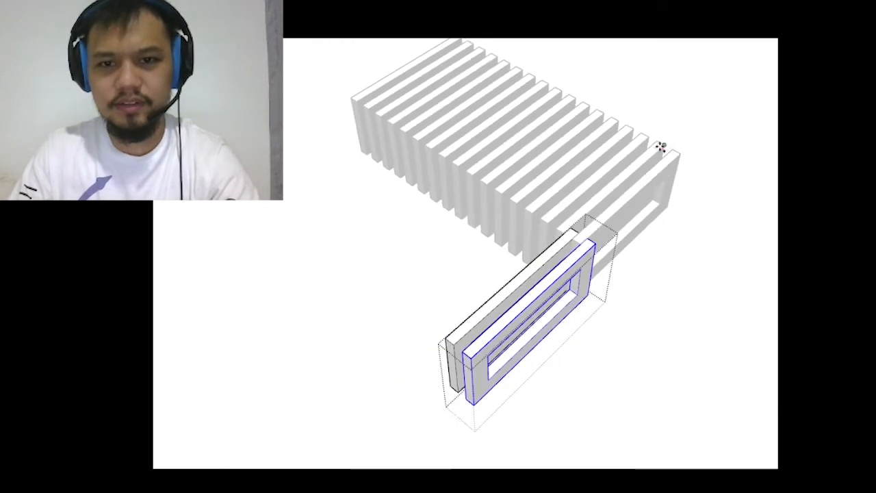
middle_click_drag(659, 141, 679, 196)
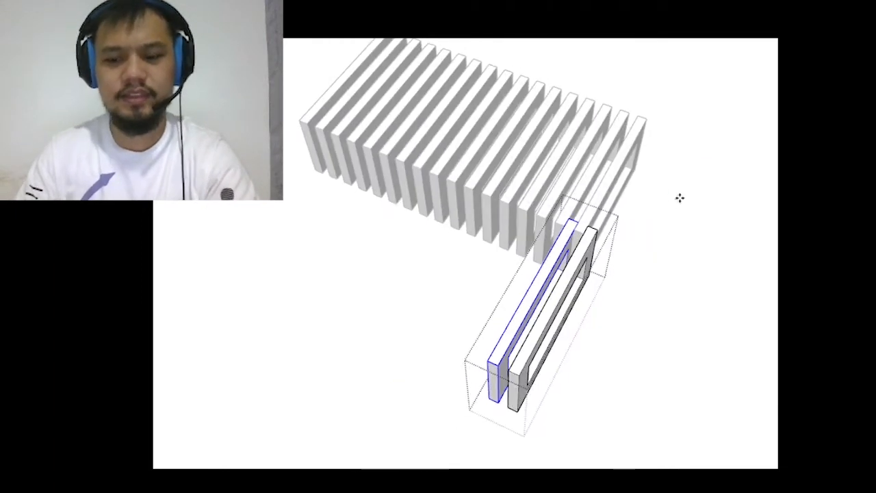
type("20x")
key("Return")
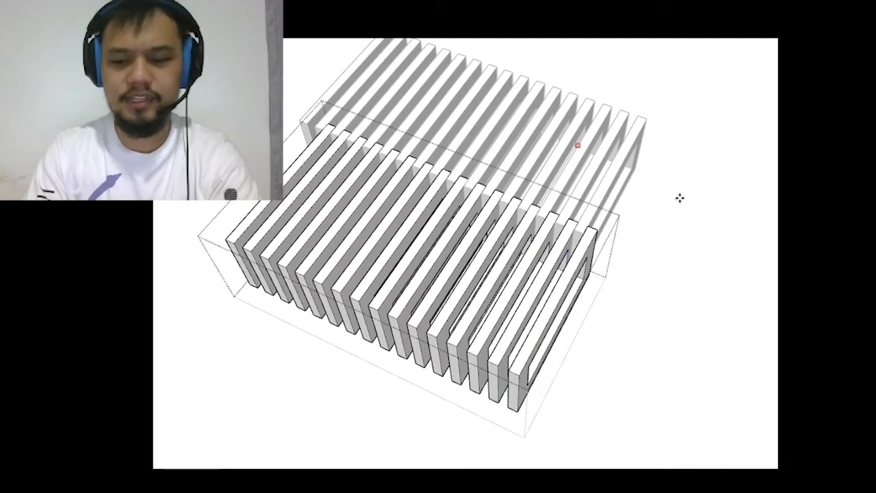
type("16x")
key("Return")
- Delete the old second slat group beside the rebuilt one
mouse_move(671, 217)
middle_mouse_down()
mouse_move(408, 197)
mouse_move(674, 297)
middle_mouse_up()
left_click(668, 209)
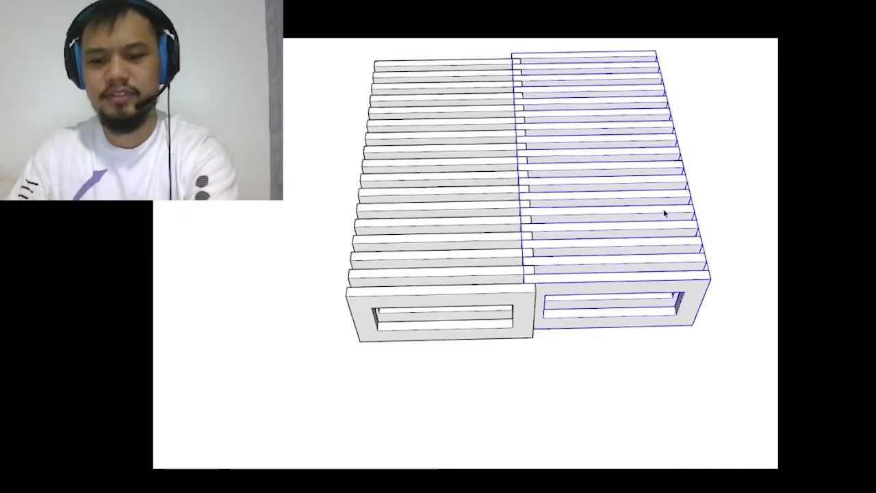
key("Delete")
- Copy the rebuilt slat group from its front corner to its opposite side, and shift the copy inward so the slat ends overlap
left_click(472, 303)
scroll(385, 312, "up", 2)
key("m")
left_click(326, 286)
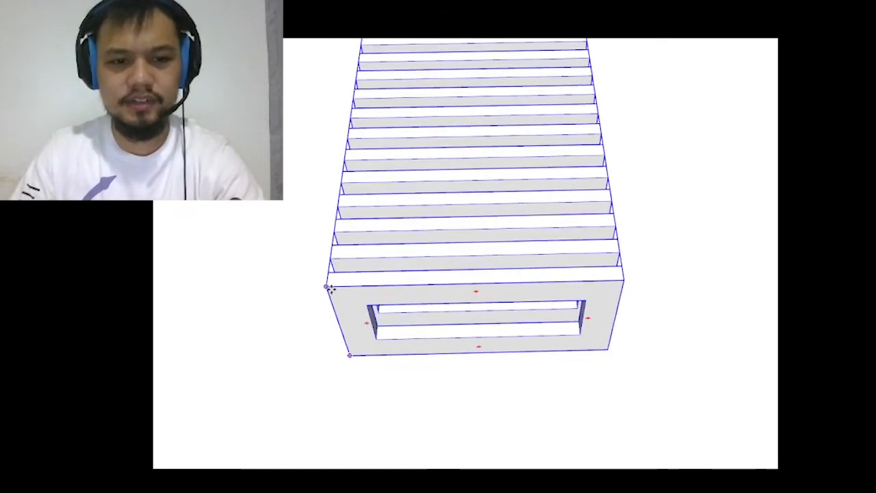
key("ctrl")
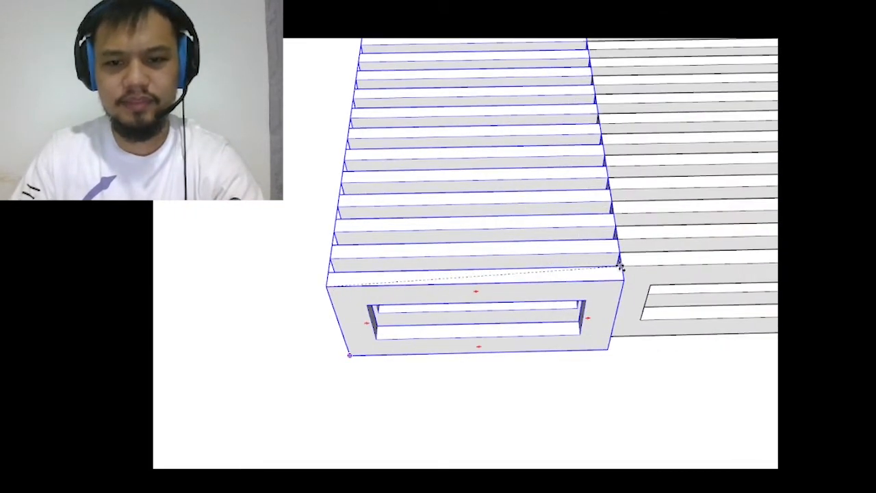
left_click(626, 269)
scroll(628, 267, "up", 3)
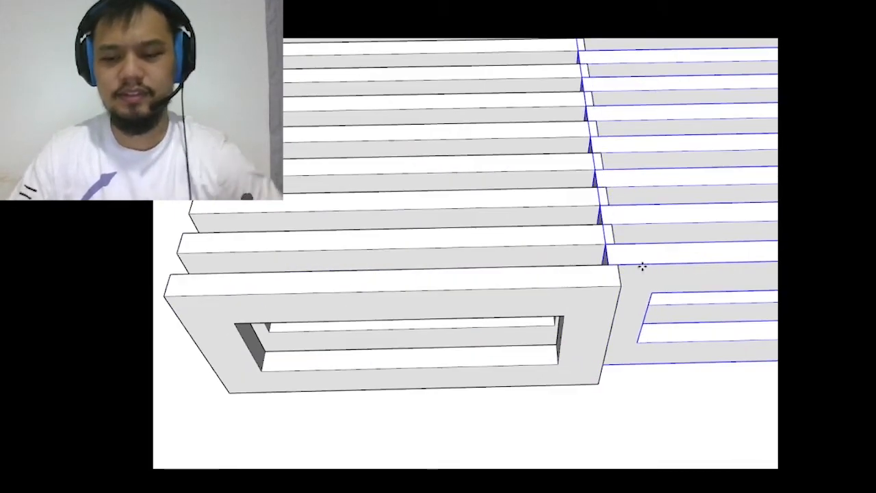
key("Return")
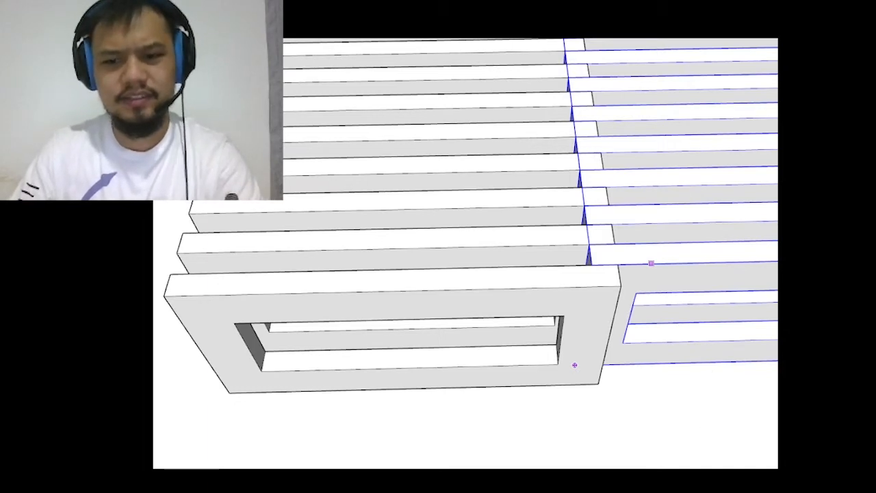
scroll(663, 292, "down", 10)
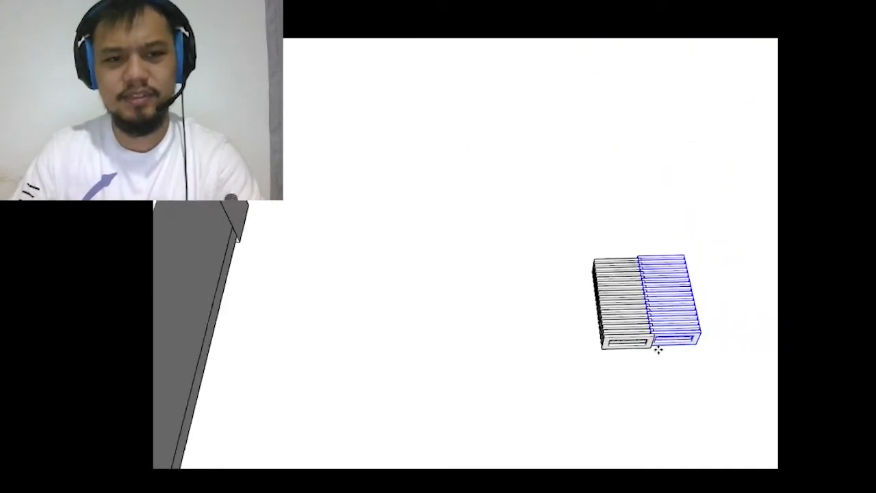
scroll(645, 310, "up", 15)
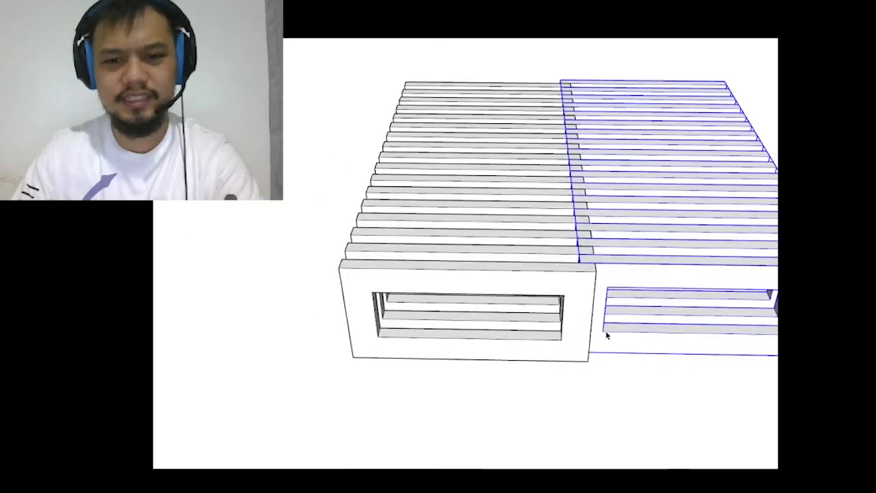
double_click(560, 316)
key("Escape")
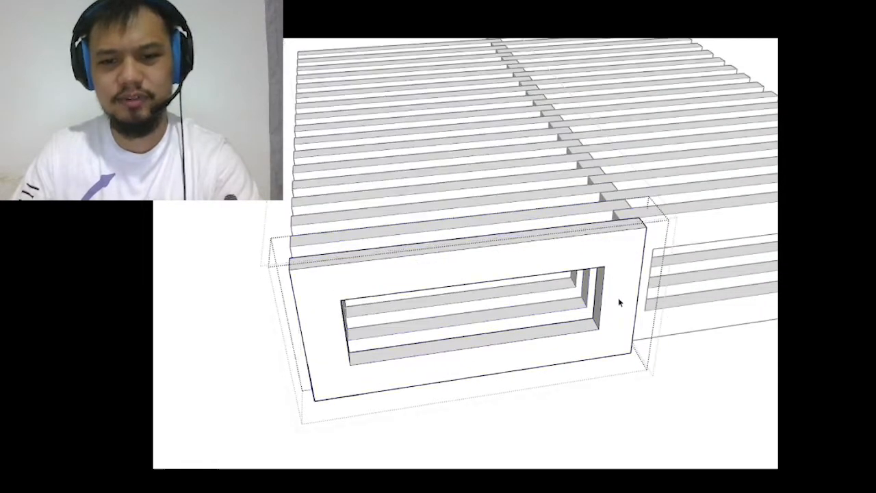
key("p")
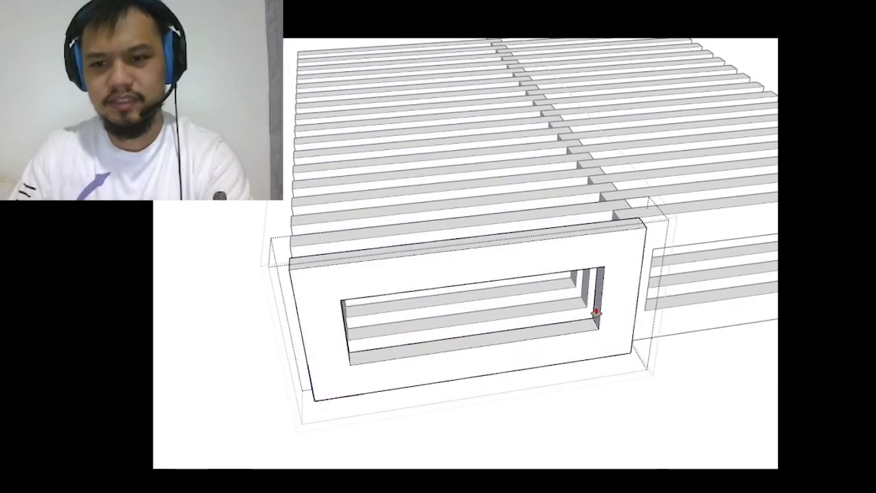
left_click(596, 311)
key("space")
key("Escape")
key("Escape")
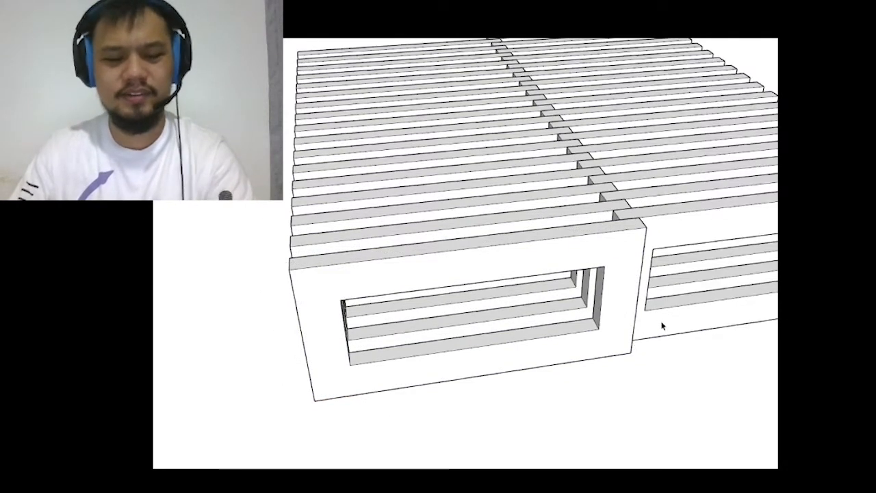
- Undo the inward shift of the copied slat group and redo it
key("ctrl+z")
key("ctrl+z")
key("ctrl+z")
key("ctrl+z")
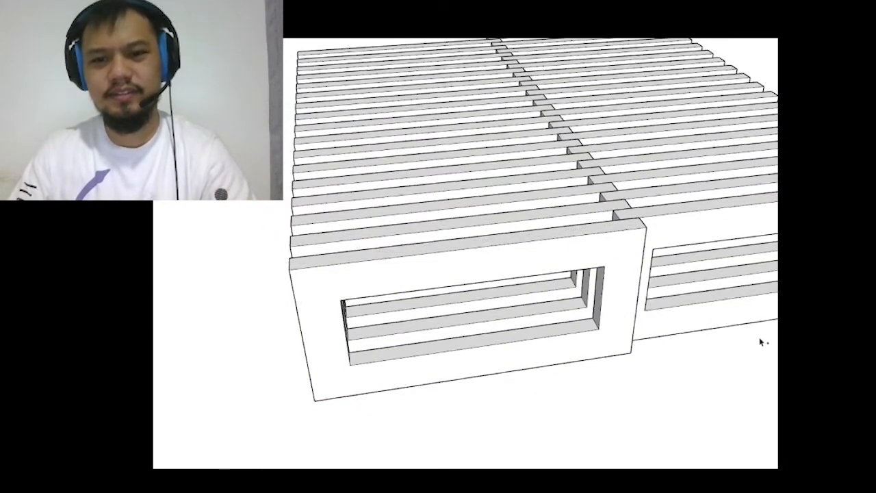
key("ctrl+z")
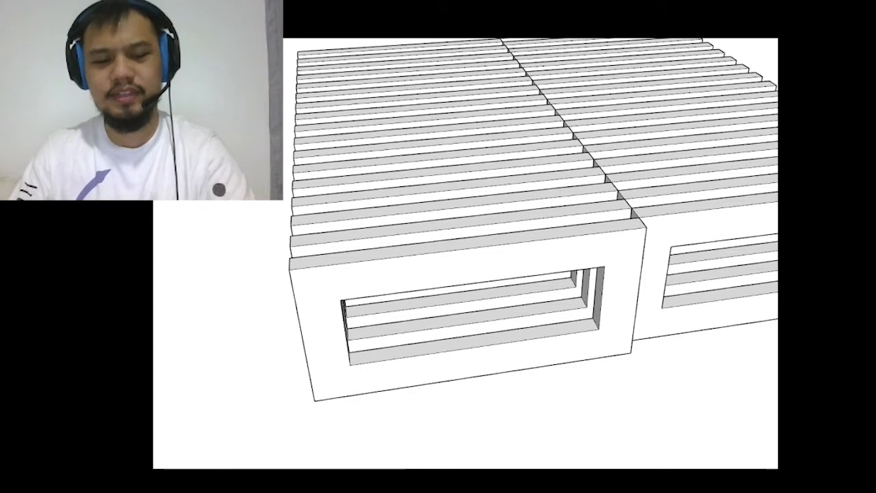
key("ctrl+y")
- Open the first set's front frame and widen its opening toward the overlap by pushing the inner side face outward with Push/Pull
left_click(705, 219)
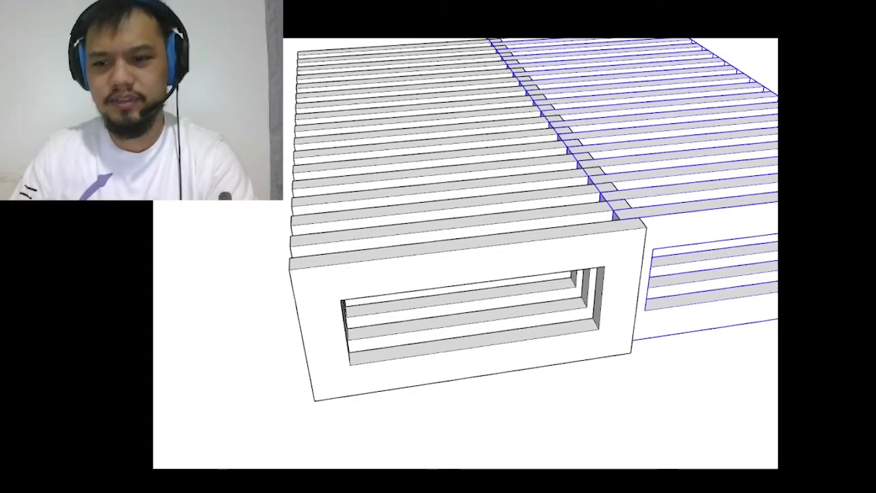
double_click(628, 291)
middle_click_drag(627, 292, 624, 270)
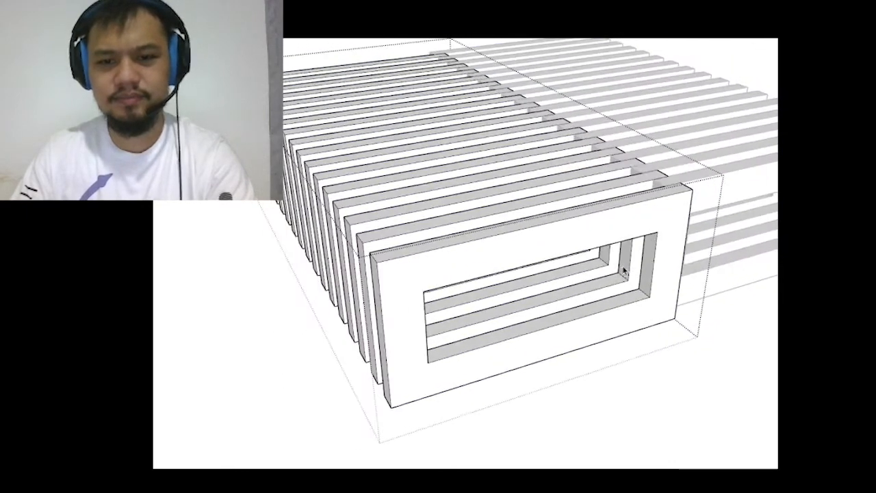
scroll(628, 268, "up", 2)
scroll(655, 253, "down", 4)
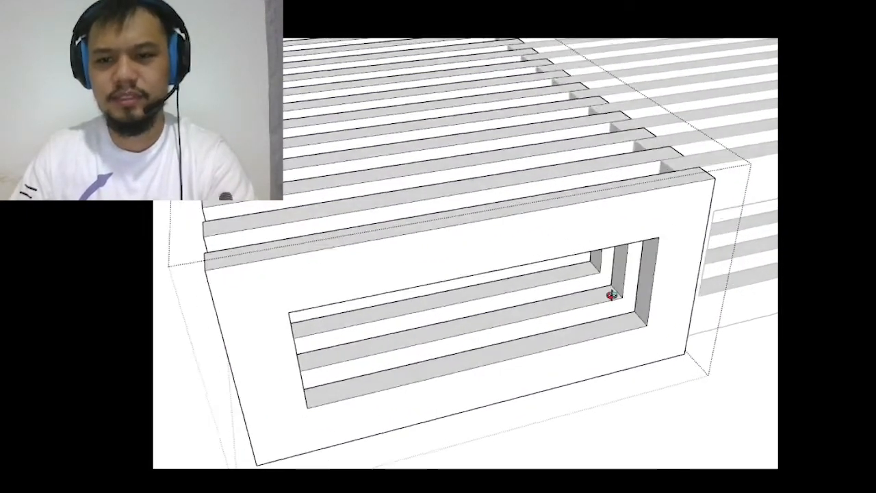
triple_click(615, 262)
scroll(614, 262, "up", 2)
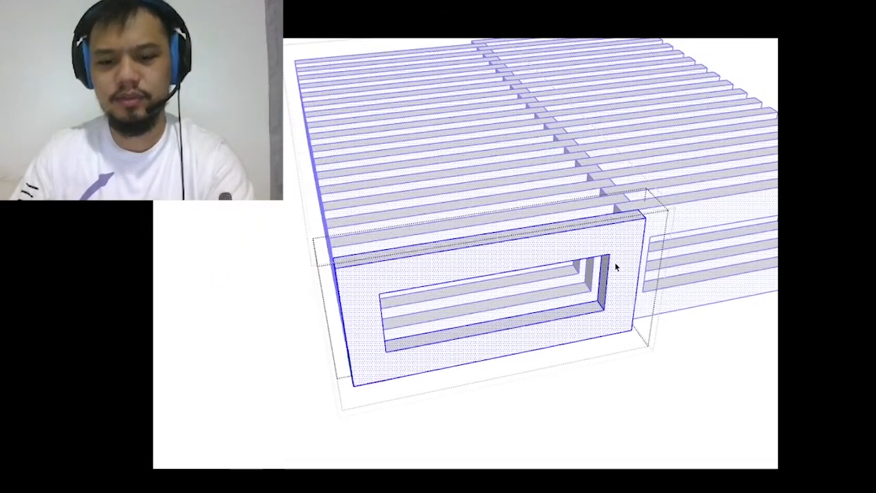
key("p")
left_click_drag(606, 281, 629, 281)
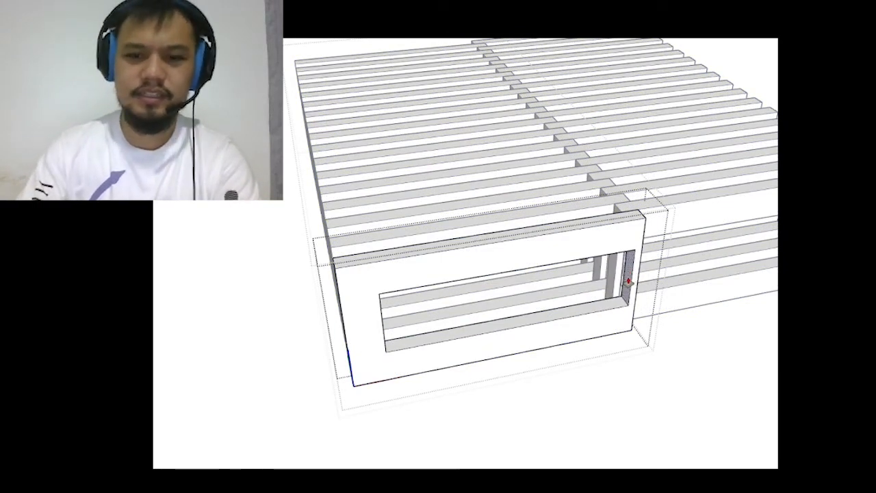
key("Return")
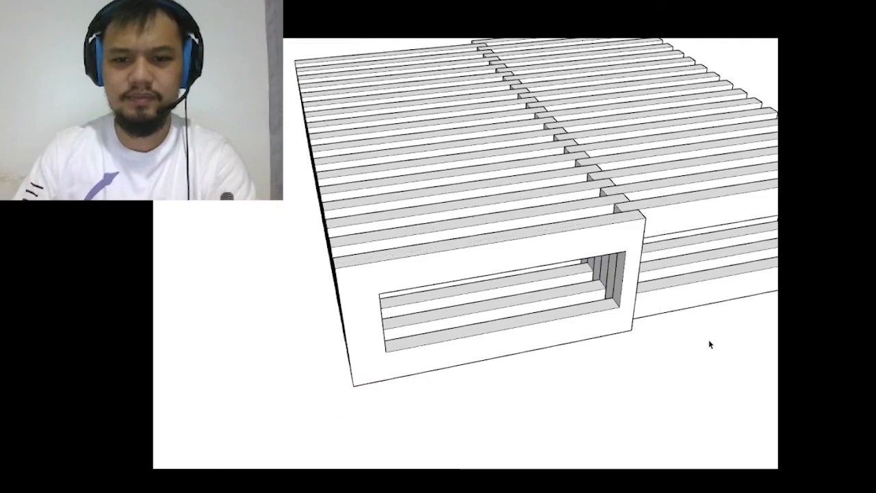
- Open the second slat set and draw a rectangle along the full-length inner side of its opening next to the overlap
middle_click_drag(708, 339, 498, 293)
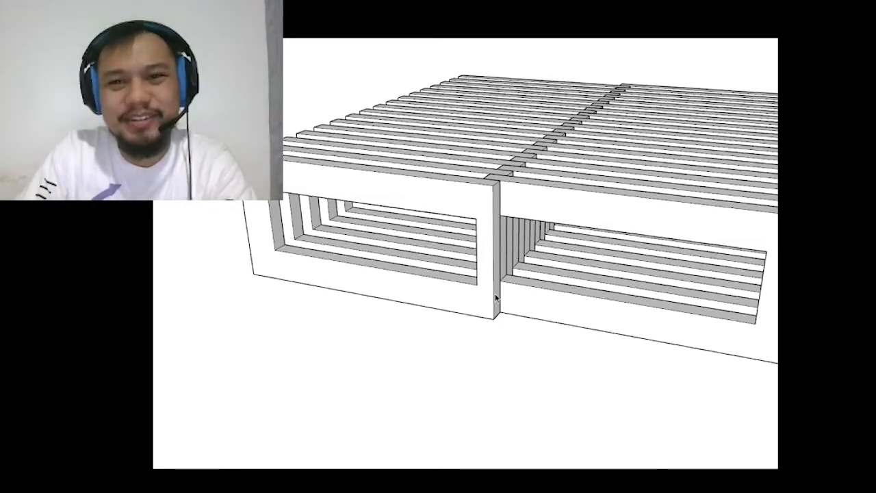
mouse_move(420, 122)
middle_mouse_down()
mouse_move(536, 182)
mouse_move(680, 92)
mouse_move(774, 68)
mouse_move(591, 133)
mouse_move(397, 72)
mouse_move(348, 159)
mouse_move(507, 239)
mouse_move(645, 186)
mouse_move(544, 261)
mouse_move(594, 184)
mouse_move(561, 230)
mouse_move(599, 247)
mouse_move(652, 139)
middle_mouse_up()
double_click(697, 118)
left_click(702, 291)
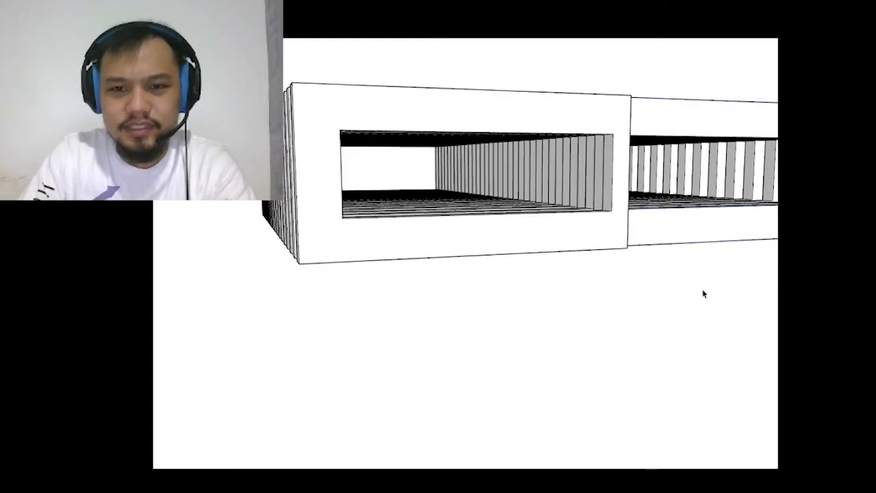
double_click(678, 122)
scroll(642, 150, "up", 2)
scroll(642, 151, "up", 2)
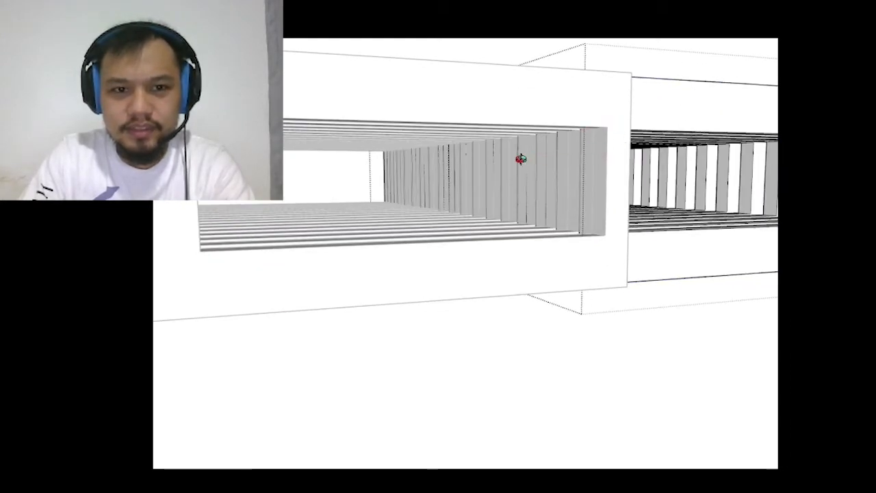
mouse_move(521, 158)
middle_mouse_down()
mouse_move(427, 194)
mouse_move(664, 201)
mouse_move(404, 223)
middle_mouse_up()
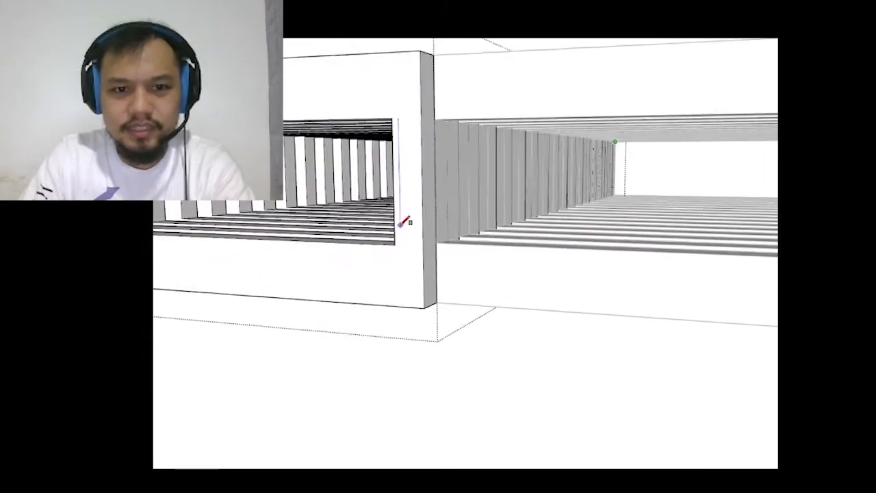
scroll(404, 223, "up", 1)
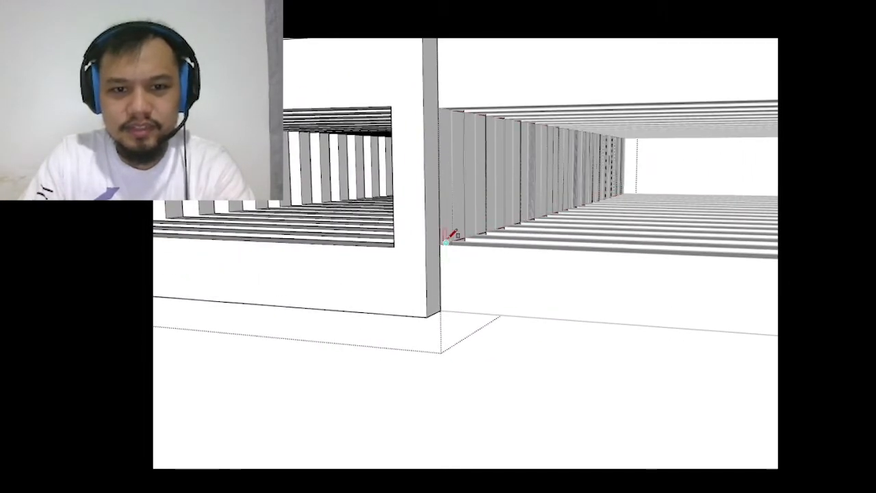
scroll(445, 243, "up", 1)
left_click(457, 229)
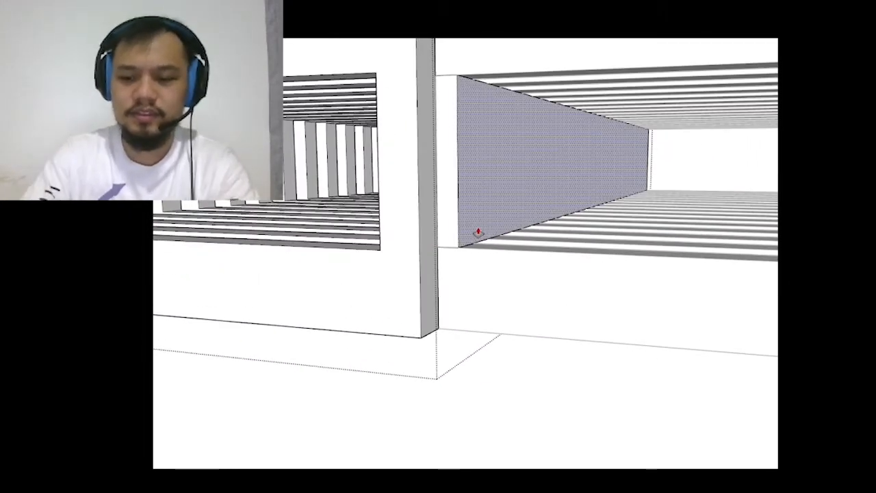
- Thicken the rectangle into a long panel with Push/Pull and pull its front end forward to the first set's front
left_click(478, 234)
left_click(472, 217)
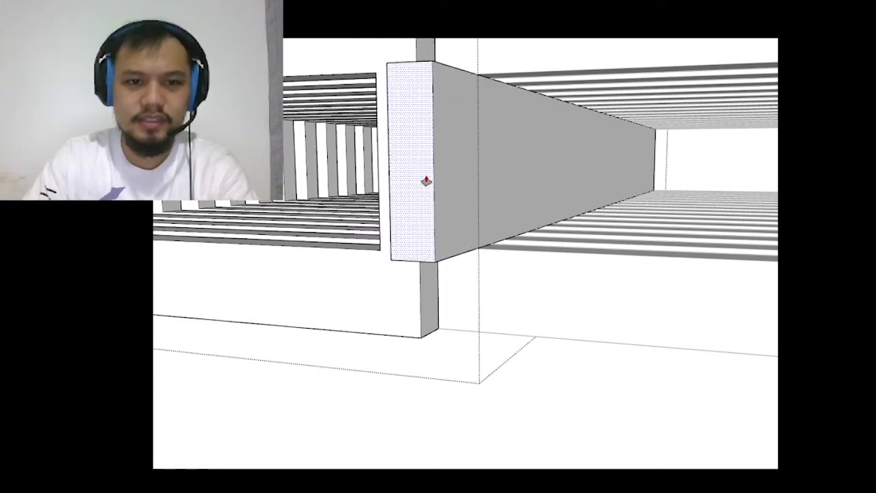
middle_click_drag(426, 180, 555, 192)
left_click(429, 172)
scroll(438, 206, "down", 5)
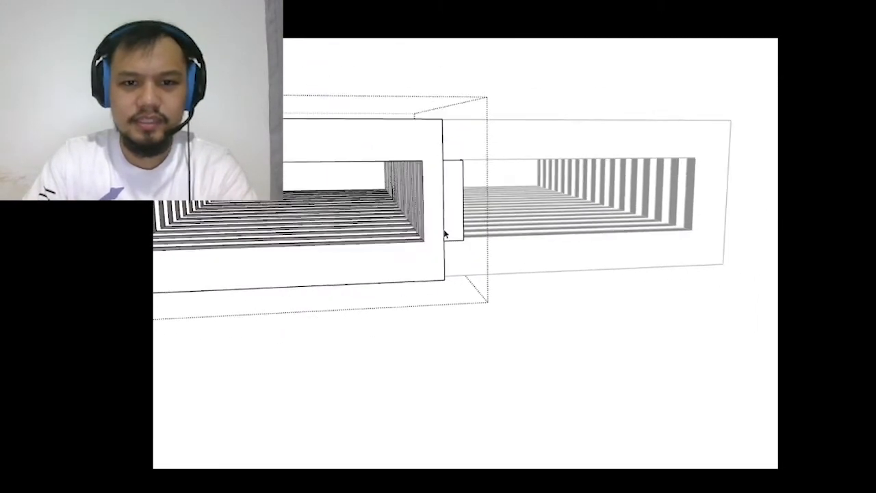
- Open the second set's front frame, widen its opening by pushing the outer side face outward with Push/Pull, and close the group
middle_click_drag(445, 235, 746, 204)
scroll(747, 200, "up", 3)
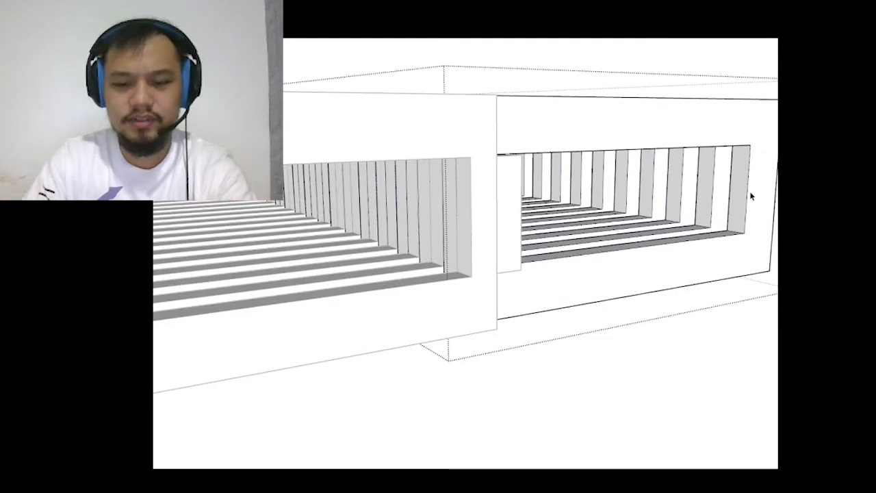
double_click(745, 203)
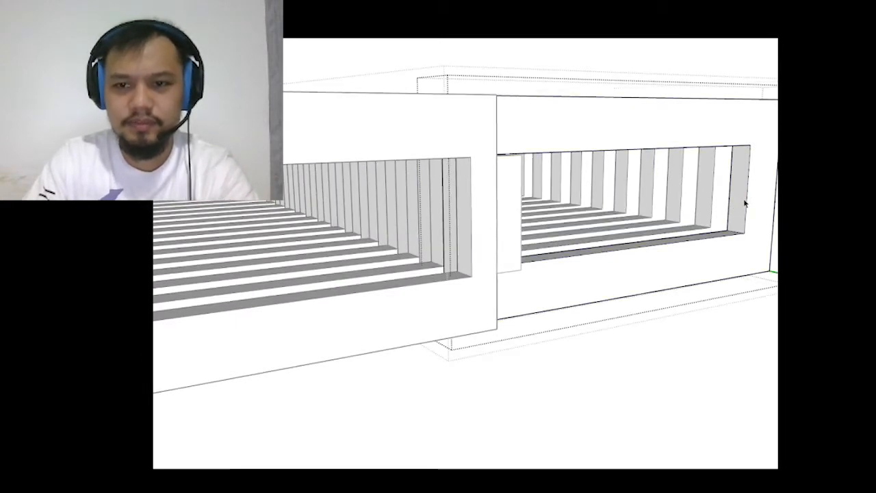
key("p")
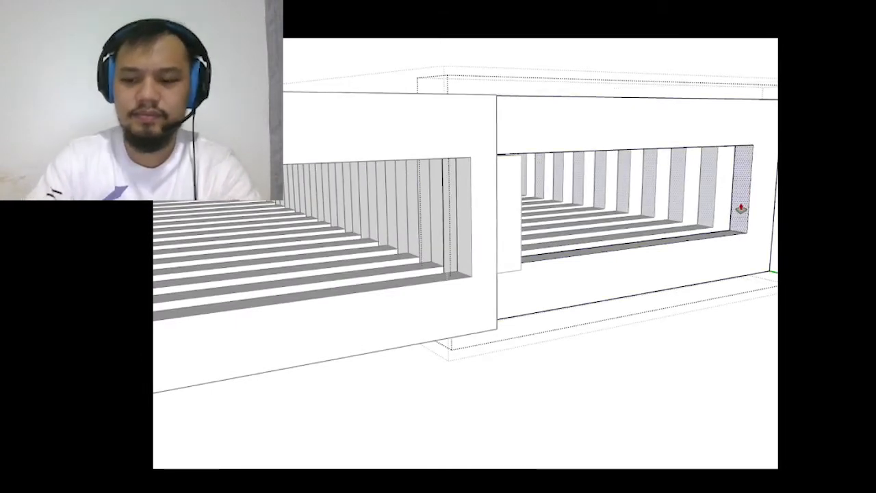
double_click(742, 208)
key("space")
scroll(741, 206, "down", 1)
key("Escape")
key("Escape")
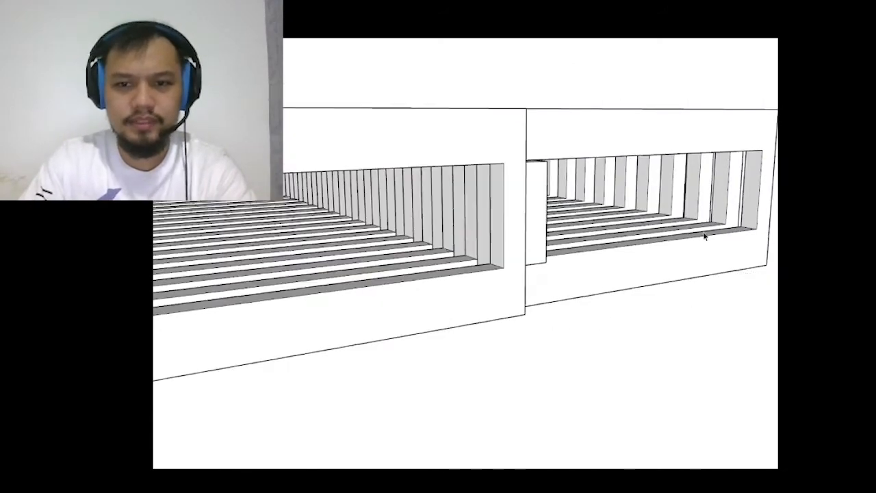
- Move the second slat set sideways into the first one so that both sets nest together in the collapsed position
middle_click_drag(705, 236, 695, 217)
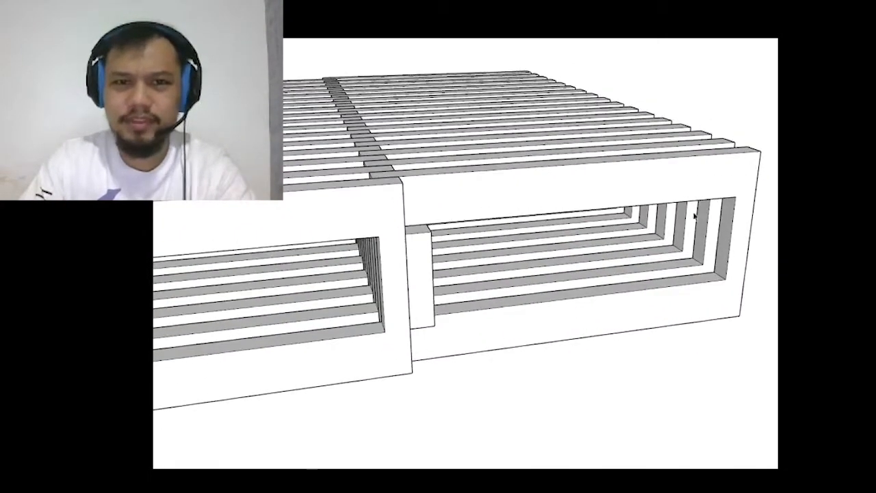
scroll(694, 216, "down", 3)
scroll(524, 254, "up", 4)
left_click(532, 253)
middle_click_drag(533, 253, 490, 235)
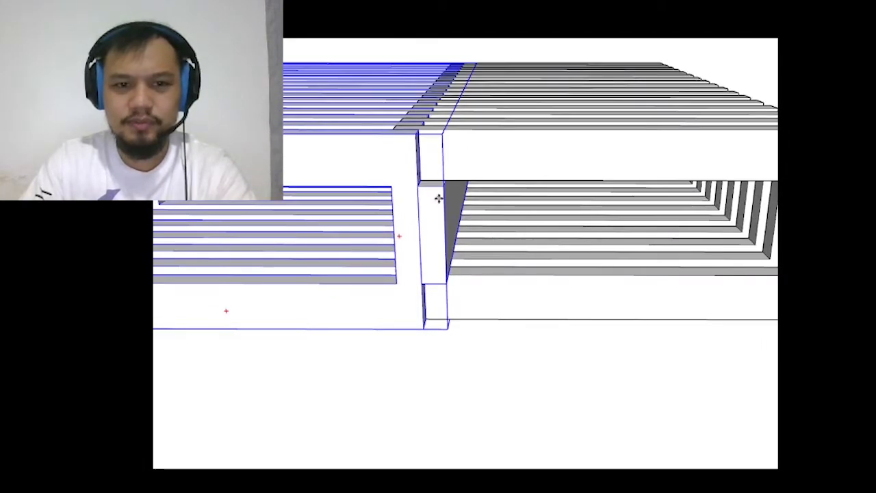
middle_click_drag(438, 189, 620, 244)
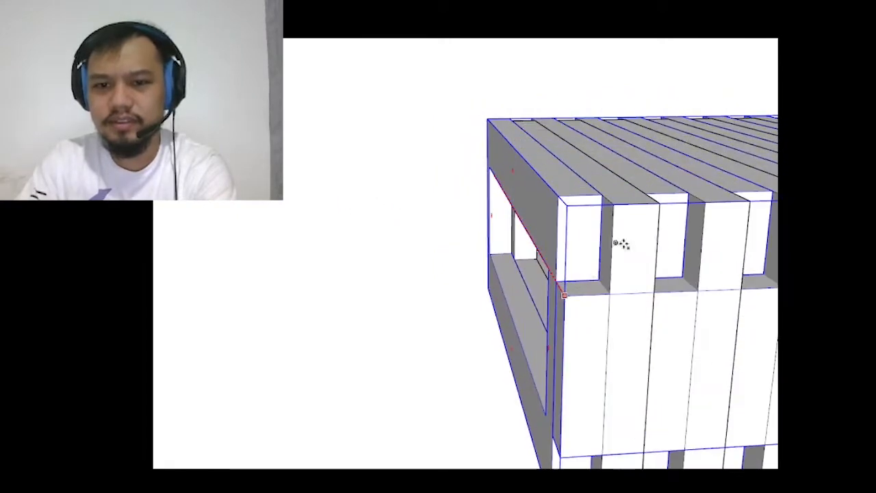
middle_click_drag(611, 293, 668, 177)
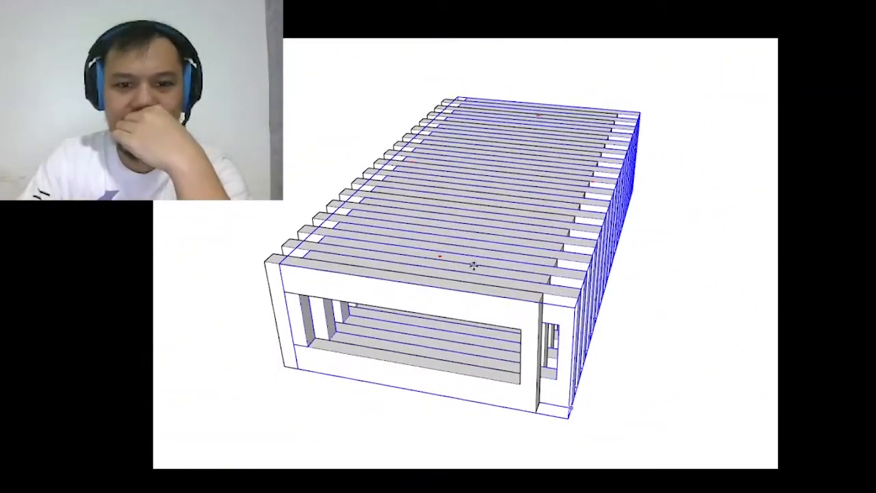
middle_click_drag(474, 267, 226, 244)
- Open the second set and make its long panel thinner by pushing the panel's inner face back with Push/Pull
scroll(225, 245, "up", 5)
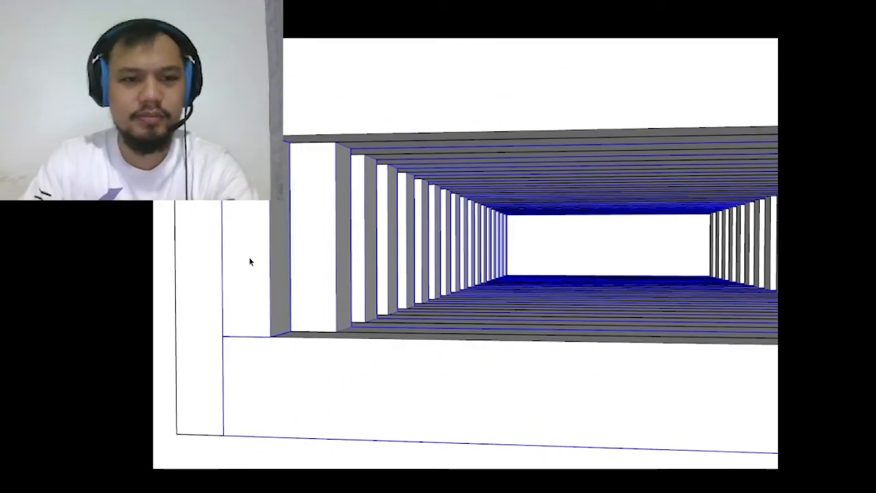
double_click(258, 255)
key("p")
left_click(281, 263)
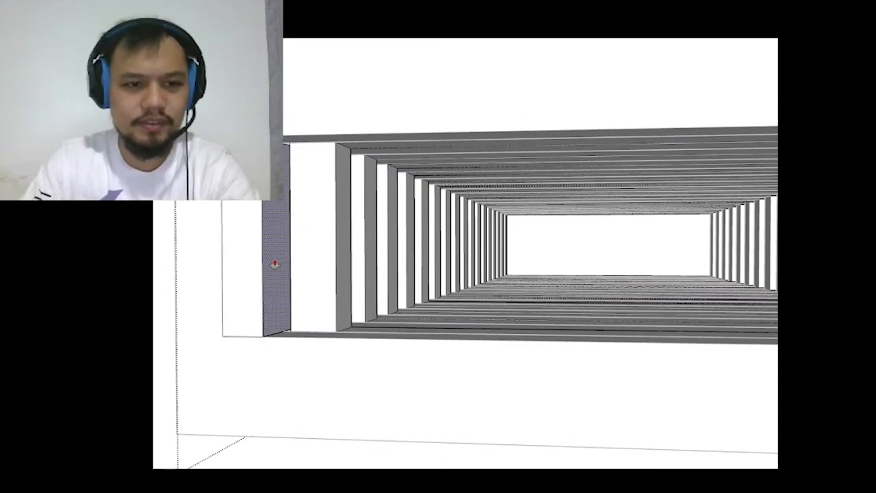
left_click(274, 260)
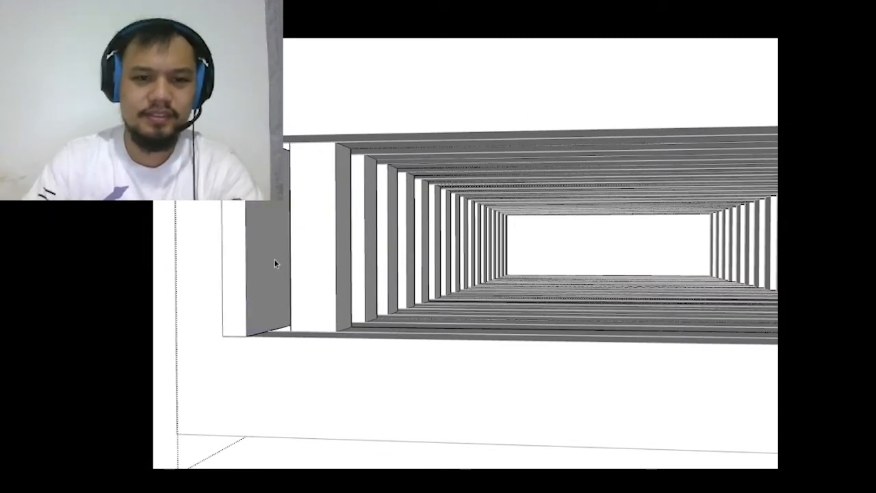
- Move the second set's slats inward until they meet the thinned panel, and close the group
scroll(277, 257, "down", 5)
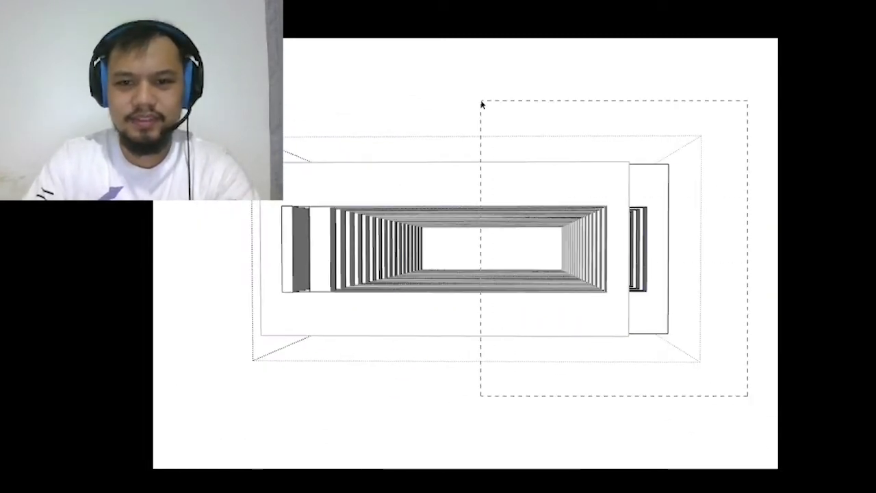
left_click_drag(482, 104, 481, 213)
left_click_drag(391, 386, 383, 386)
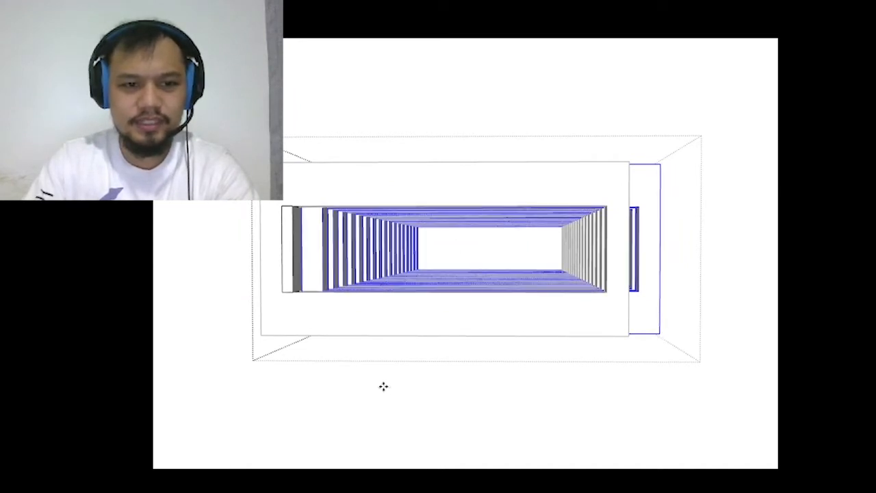
left_click(383, 386)
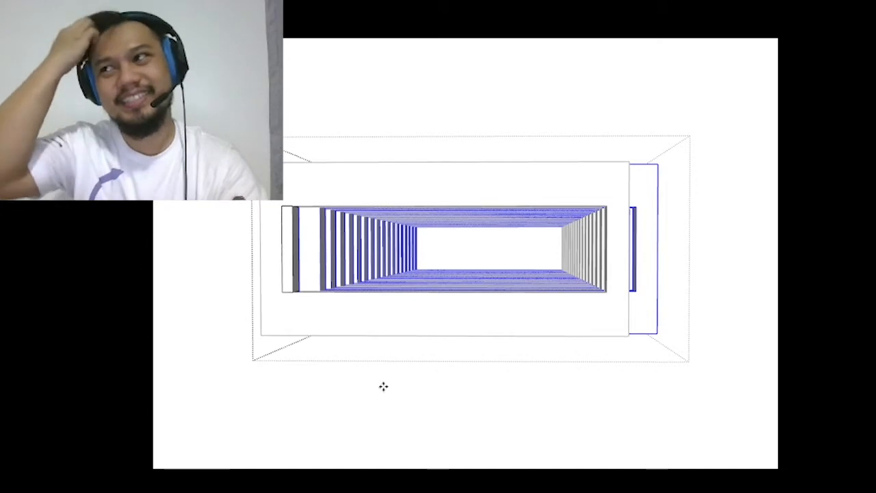
key("space")
left_click(623, 392)
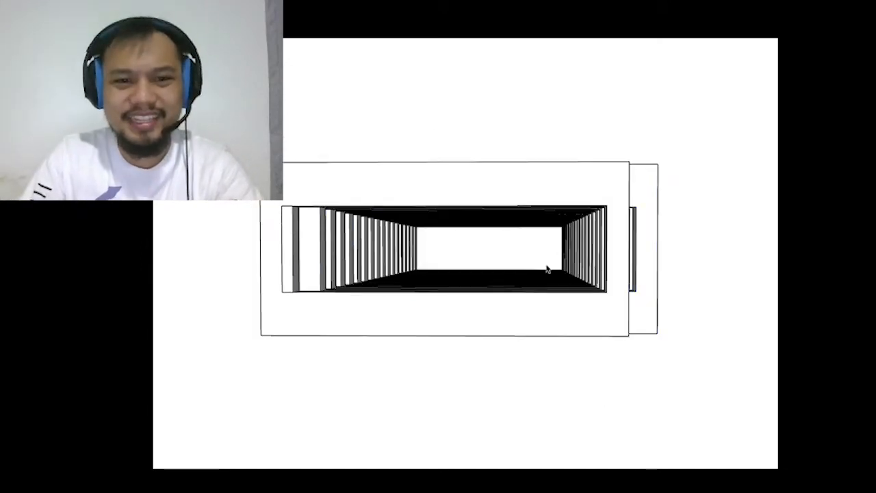
- Examine how the nested slat sets fit together from both ends, selecting the slats inside the opened group
mouse_move(547, 269)
middle_mouse_down()
mouse_move(399, 354)
mouse_move(526, 349)
mouse_move(384, 317)
mouse_move(589, 205)
mouse_move(673, 244)
mouse_move(554, 250)
mouse_move(640, 275)
mouse_move(626, 320)
mouse_move(558, 248)
mouse_move(563, 317)
mouse_move(486, 302)
mouse_move(527, 295)
middle_mouse_up()
double_click(527, 295)
scroll(527, 295, "down", 3)
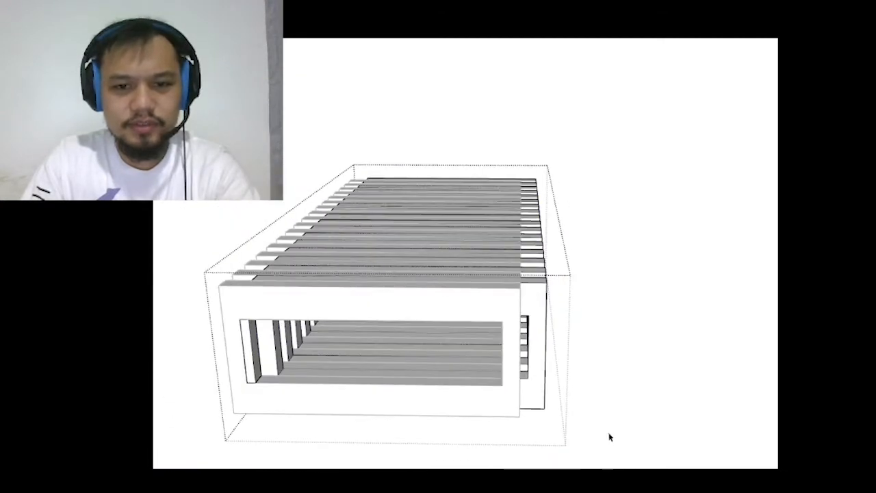
left_click_drag(609, 436, 483, 141)
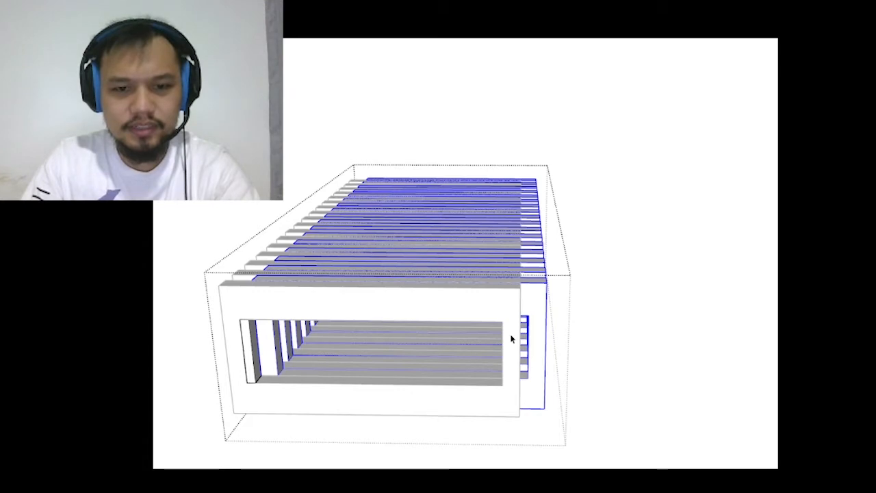
mouse_move(552, 343)
middle_mouse_down()
mouse_move(524, 294)
mouse_move(531, 269)
mouse_move(548, 254)
mouse_move(582, 254)
mouse_move(515, 280)
mouse_move(242, 344)
mouse_move(414, 381)
middle_mouse_up()
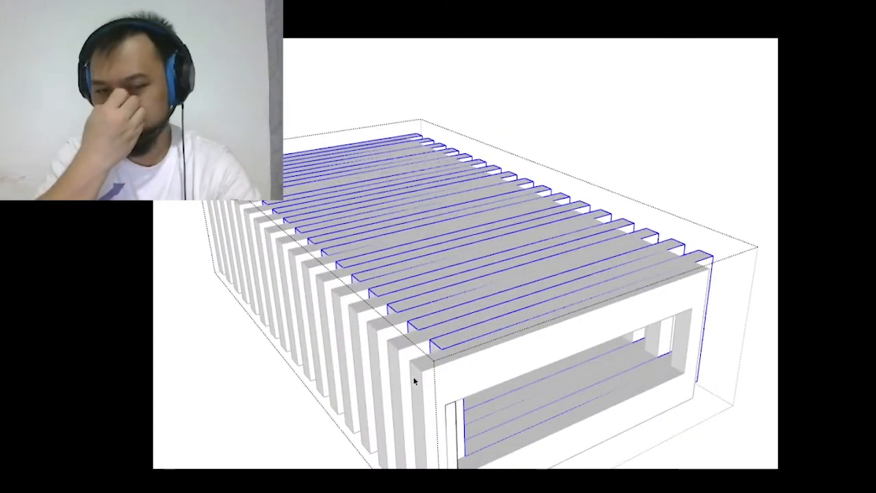
mouse_move(414, 381)
middle_mouse_down()
mouse_move(493, 342)
mouse_move(532, 304)
mouse_move(532, 362)
mouse_move(507, 371)
mouse_move(582, 362)
mouse_move(575, 334)
mouse_move(602, 383)
middle_mouse_up()
left_click_drag(624, 434, 481, 120)
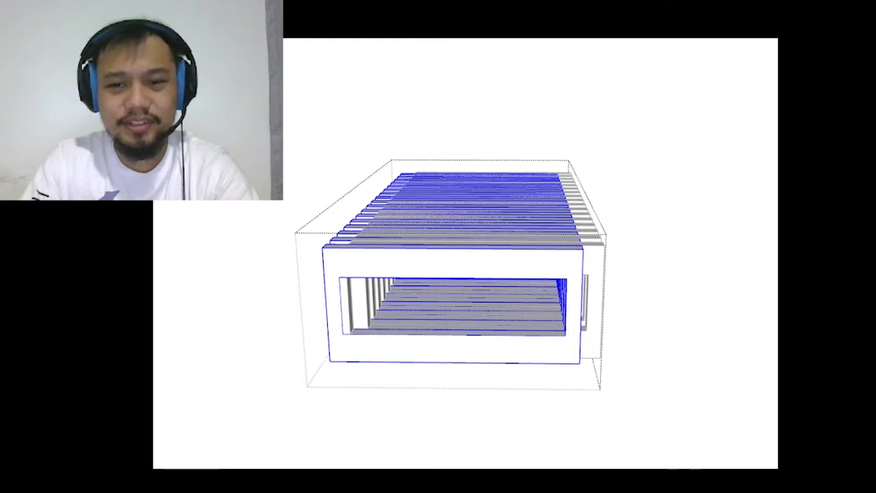
left_click(741, 217)
middle_click_drag(653, 241, 624, 263)
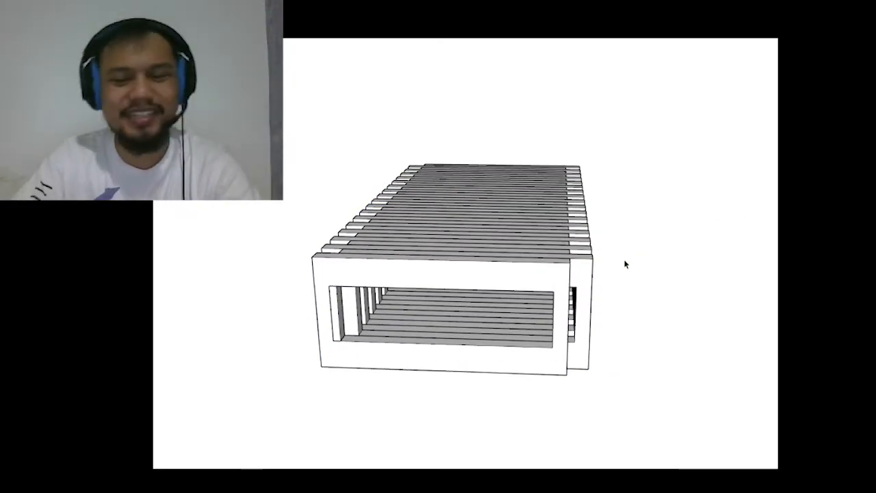
middle_click_drag(623, 260, 576, 237)
double_click(577, 237)
left_click_drag(532, 150, 622, 436)
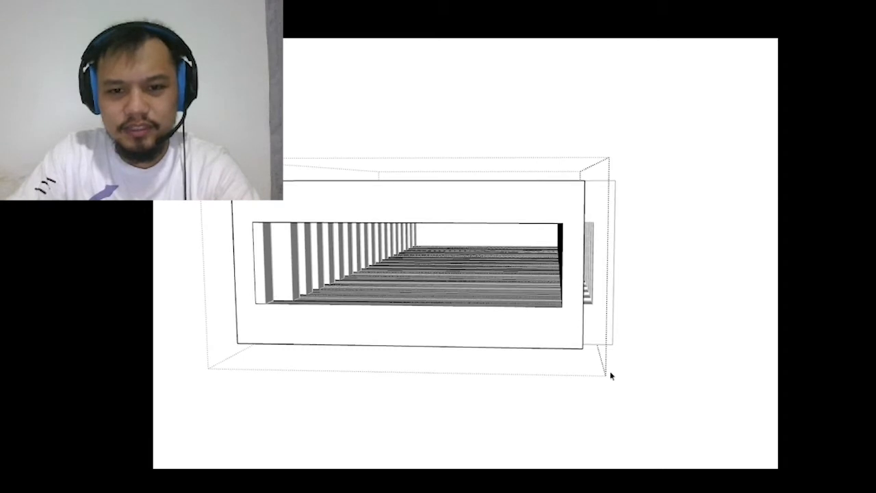
scroll(568, 295, "up", 2)
scroll(558, 289, "down", 3)
left_click_drag(494, 157, 653, 367)
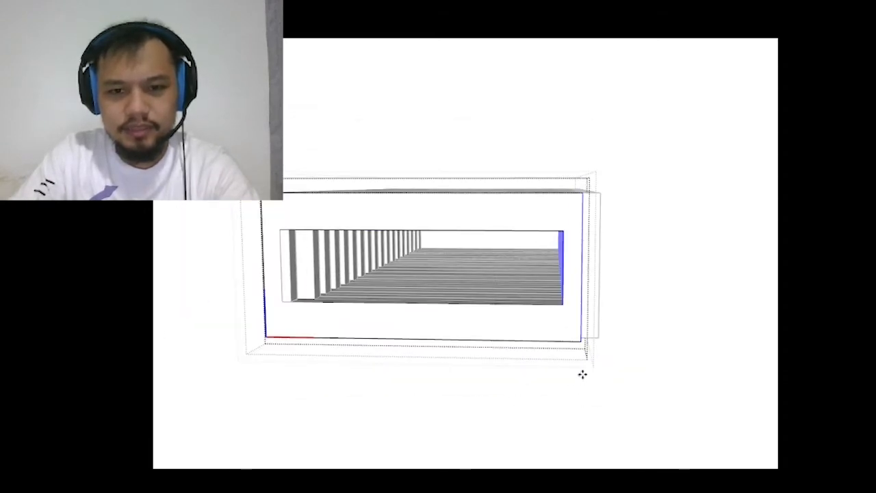
scroll(583, 272, "up", 2)
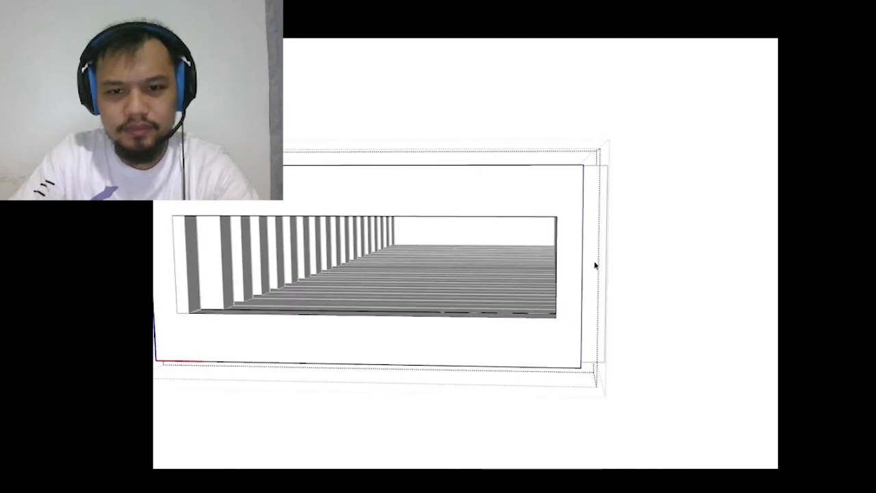
- Open the second slat set and delete its long panel at the slat ends
scroll(593, 274, "down", 2)
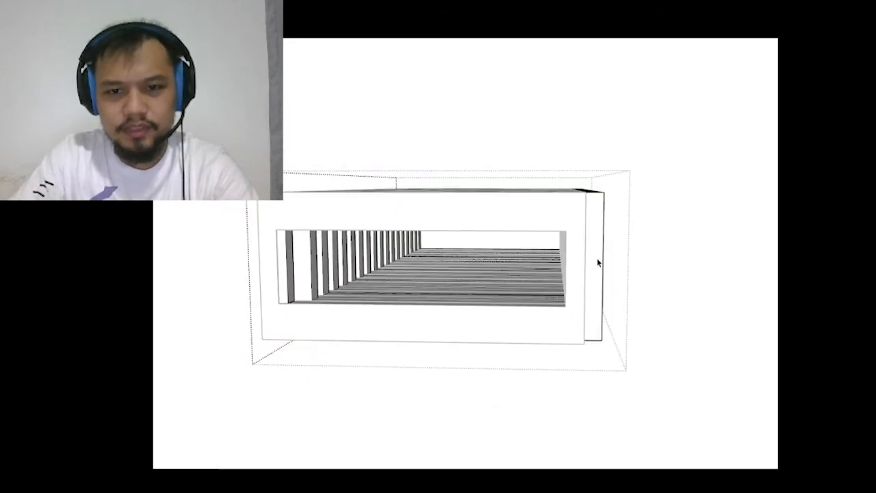
double_click(592, 254)
left_click_drag(554, 178, 714, 418)
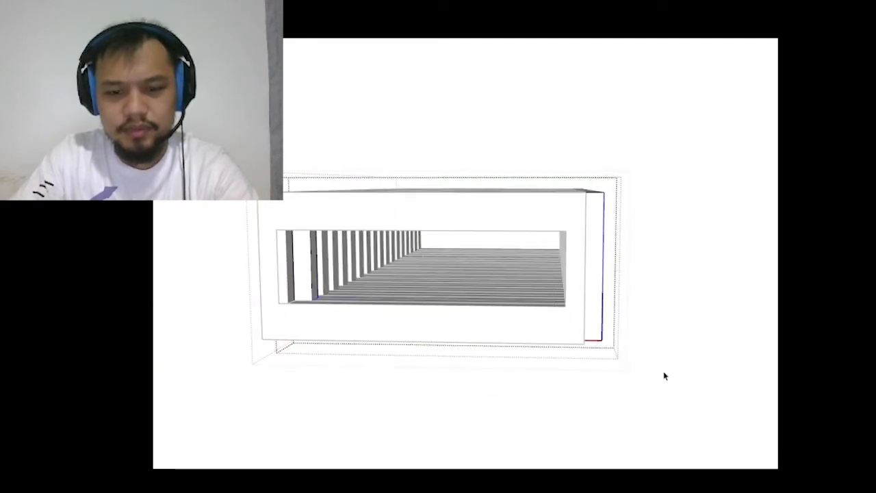
key("Delete")
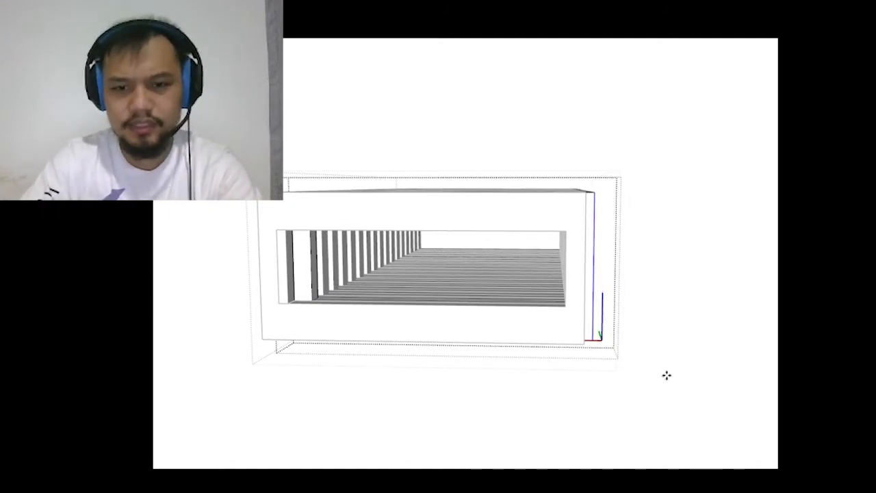
- Open the first slat set, move its slat ends slightly outward to lengthen the slats, and close the group
middle_click_drag(666, 375, 243, 320)
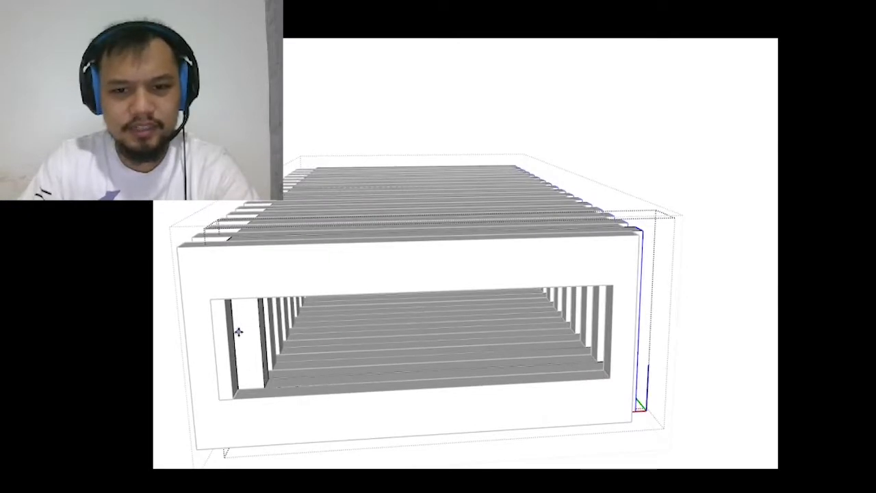
middle_click_drag(496, 329, 571, 340)
triple_click(571, 340)
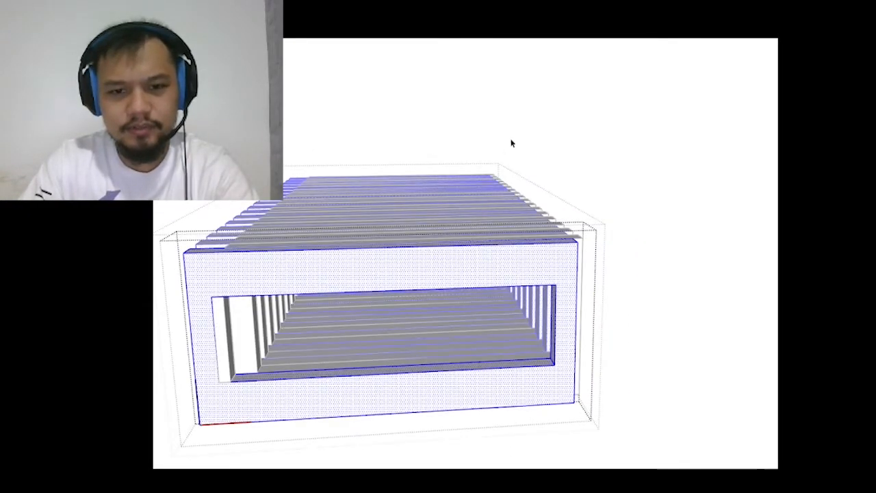
left_click_drag(511, 141, 645, 467)
left_click_drag(542, 443, 546, 442)
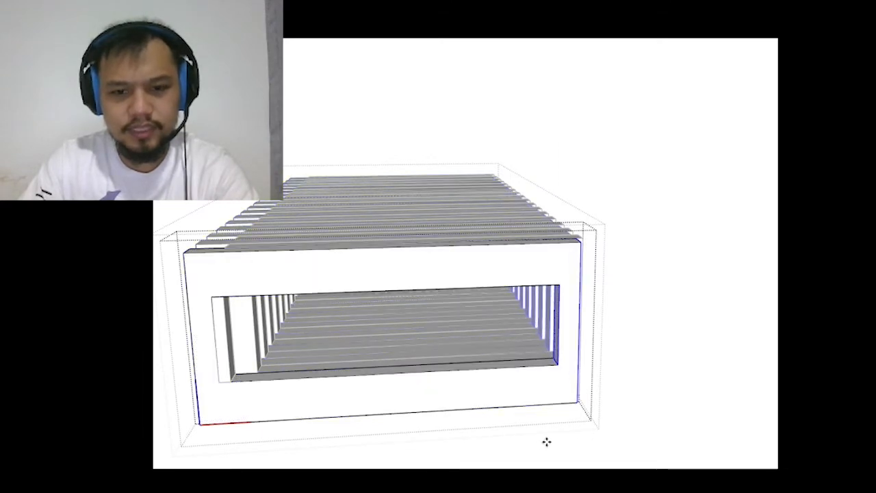
key("Return")
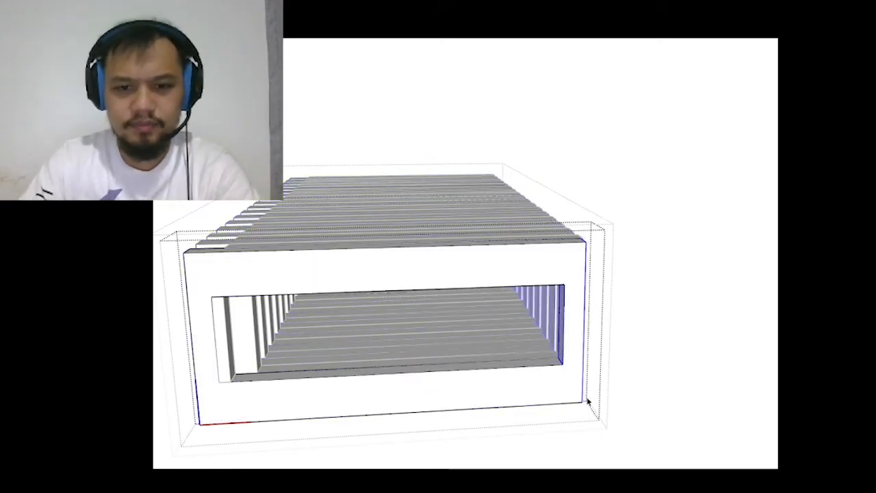
left_click(670, 367)
left_click(670, 368)
- Open the second slat set, move its slat ends flush with the first set's ends, and close the group
middle_click_drag(670, 368, 609, 359)
middle_click_drag(509, 341, 509, 370)
scroll(431, 215, "up", 3)
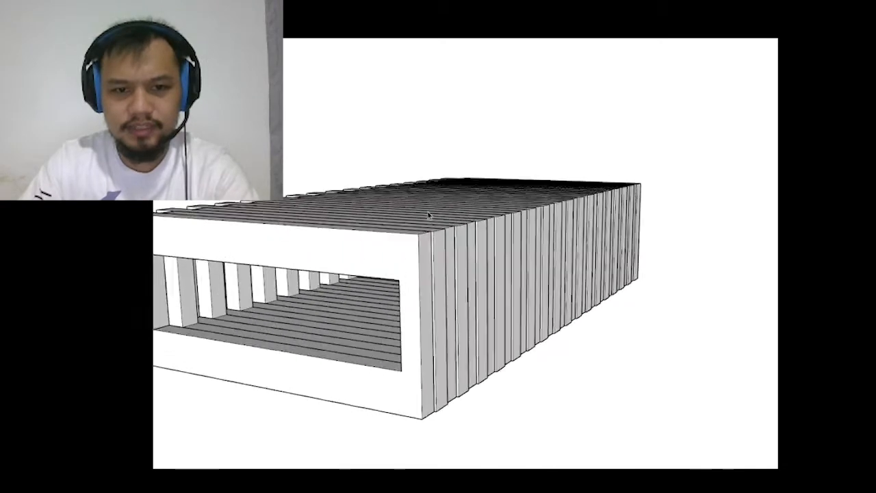
middle_click_drag(425, 240, 445, 294)
double_click(394, 323)
middle_click_drag(394, 322, 410, 350)
left_click_drag(411, 355, 513, 468)
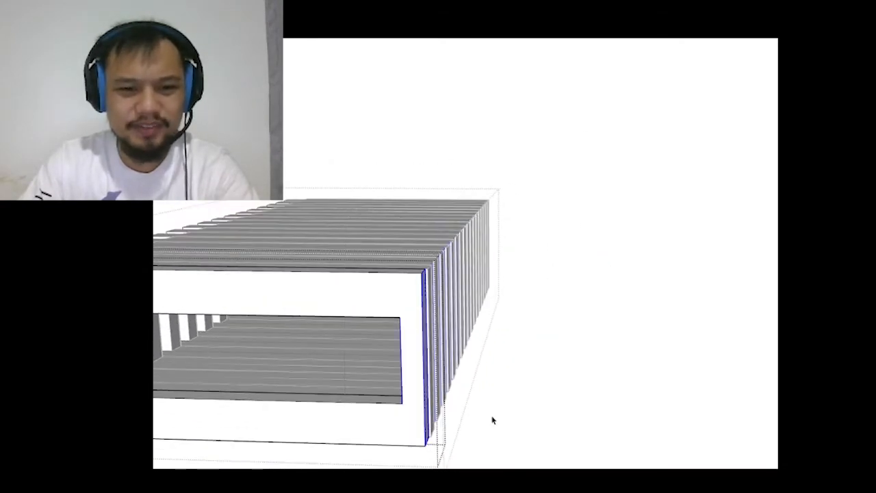
scroll(409, 288, "up", 1)
middle_click_drag(409, 288, 459, 256)
scroll(441, 225, "up", 2)
middle_click_drag(439, 227, 424, 272)
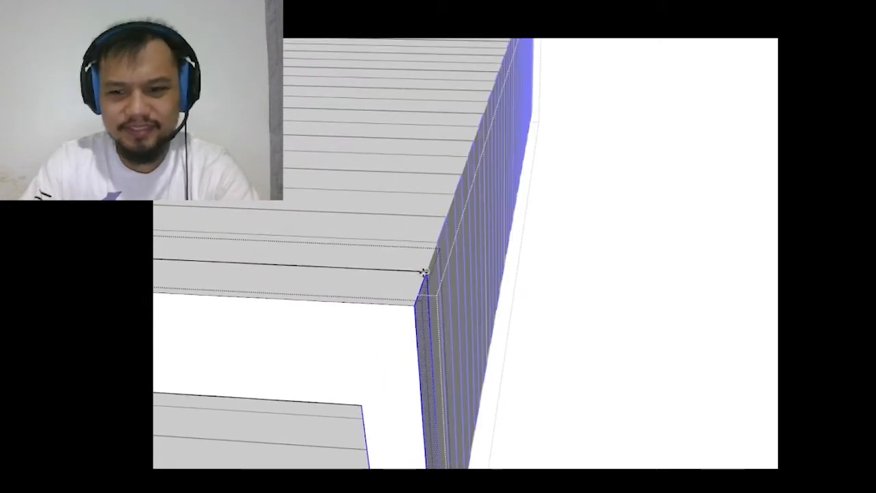
left_click_drag(424, 271, 438, 276)
scroll(592, 247, "down", 10)
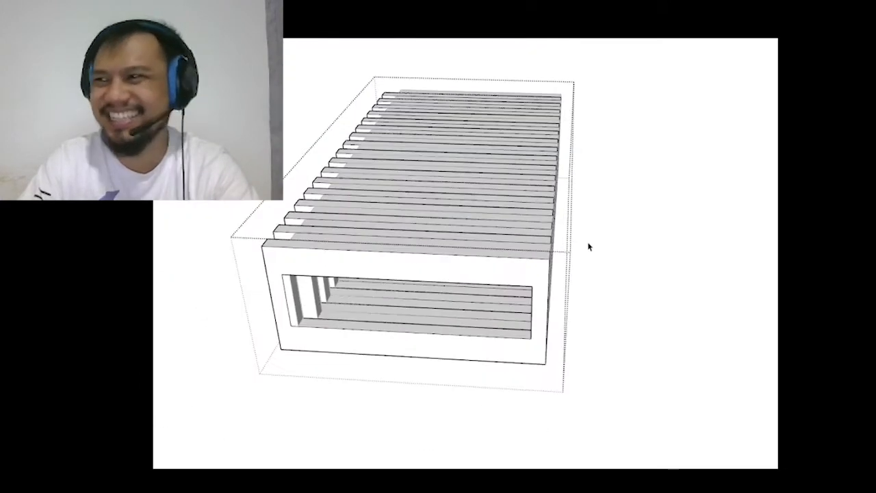
middle_click_drag(588, 244, 484, 287)
left_click(714, 233)
- Open the second slat set and draw a rectangle across the full side formed by the flush slat ends
scroll(469, 238, "up", 2)
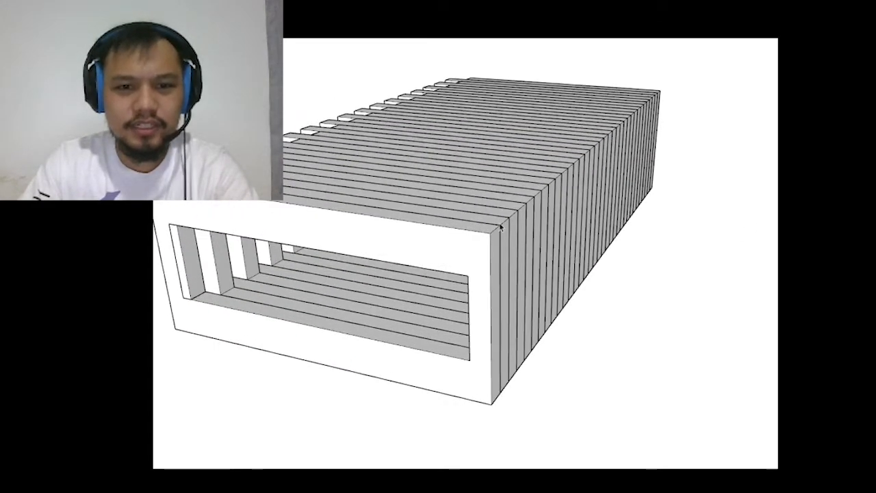
left_click(500, 226)
middle_click_drag(445, 219, 403, 267)
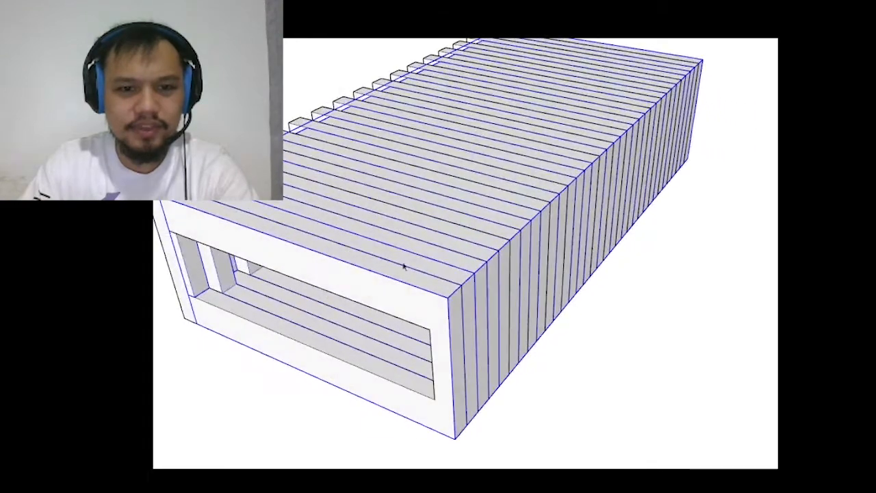
left_click(464, 282)
scroll(373, 258, "down", 5)
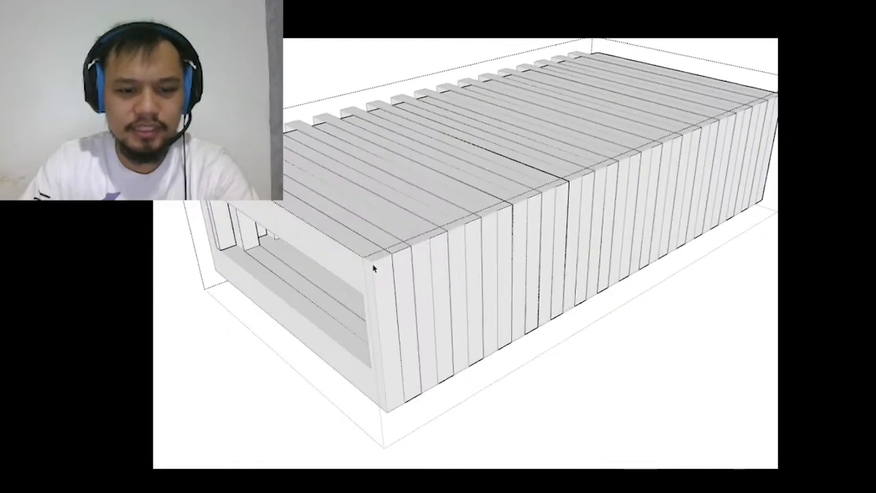
key("l")
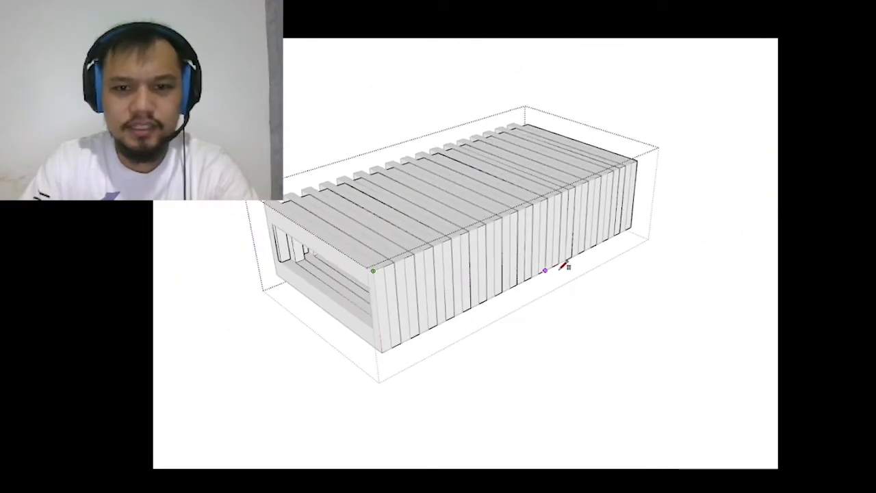
scroll(635, 230, "up", 3)
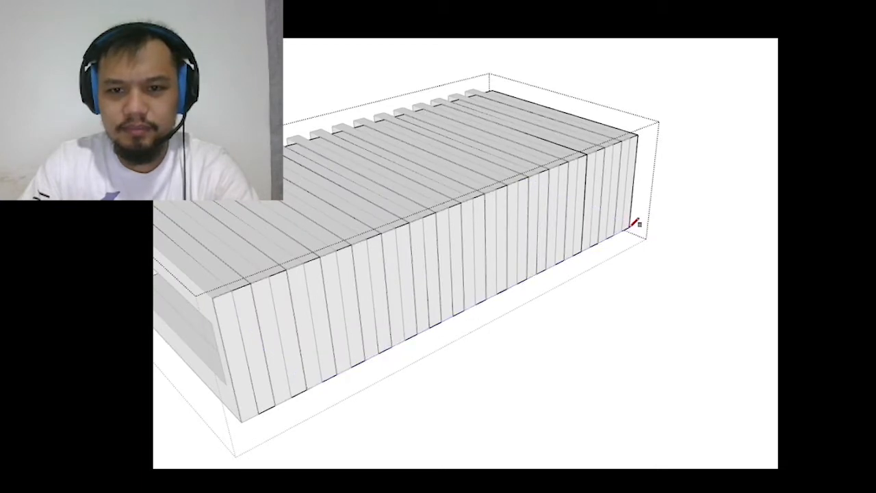
left_click(630, 227)
middle_click_drag(446, 223, 494, 192)
- Extrude the side rectangle into a thin long panel with Push/Pull, select the panel, and close the group
key("p")
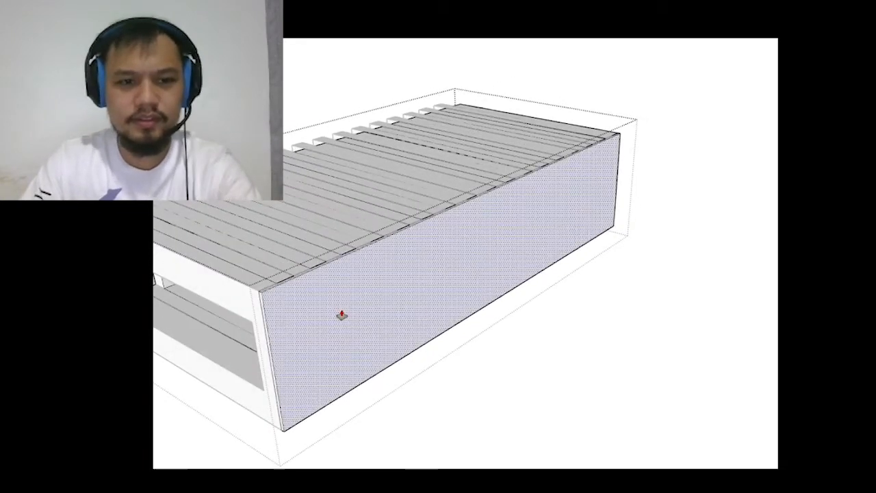
left_click(343, 314)
left_click(342, 314)
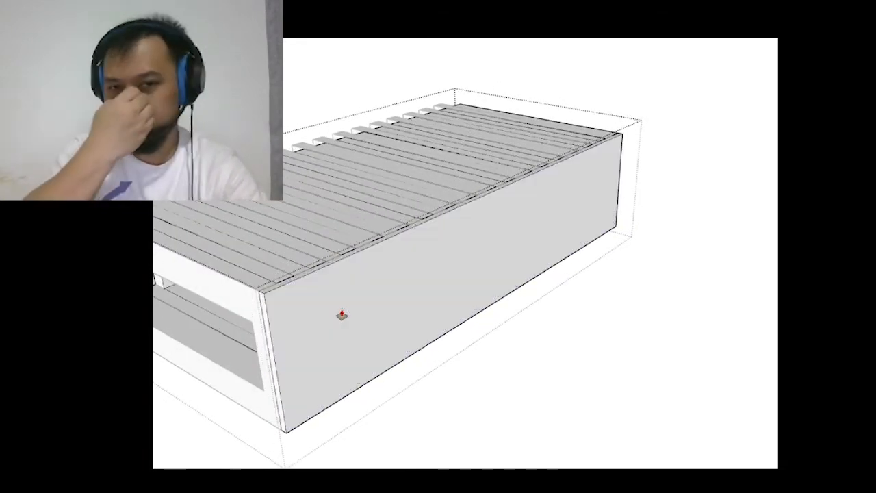
key("space")
left_click(342, 310)
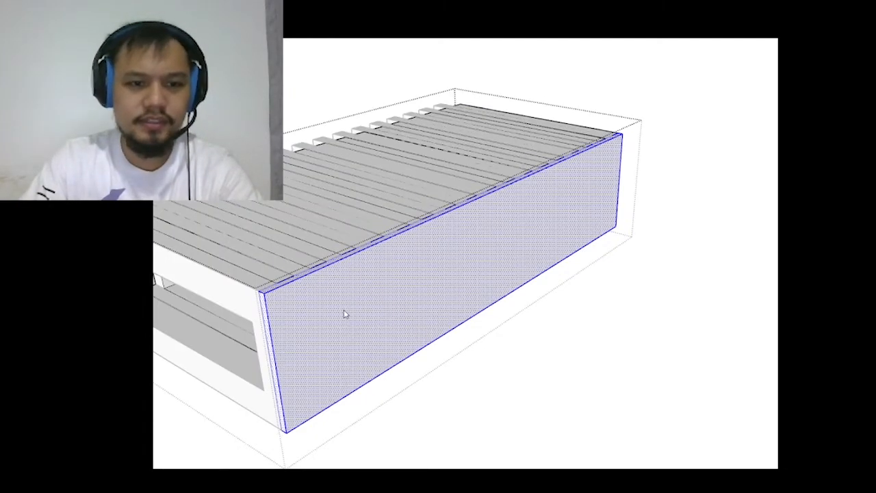
scroll(561, 325, "down", 2)
left_click(582, 333)
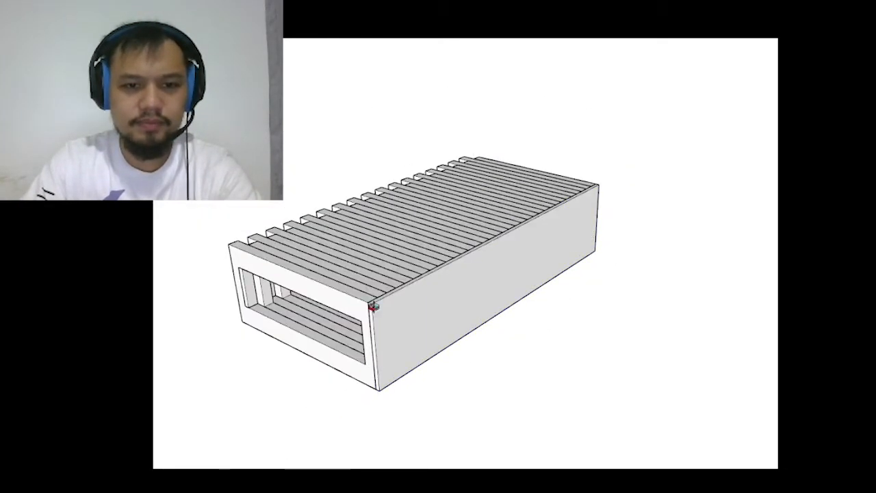
- Move the second slat set sideways out of the first, aligning its window opening's near edge with the far edge of the first set's opening
middle_click_drag(372, 307, 455, 403)
left_click(466, 373)
middle_click_drag(212, 410, 332, 420)
scroll(328, 411, "up", 4)
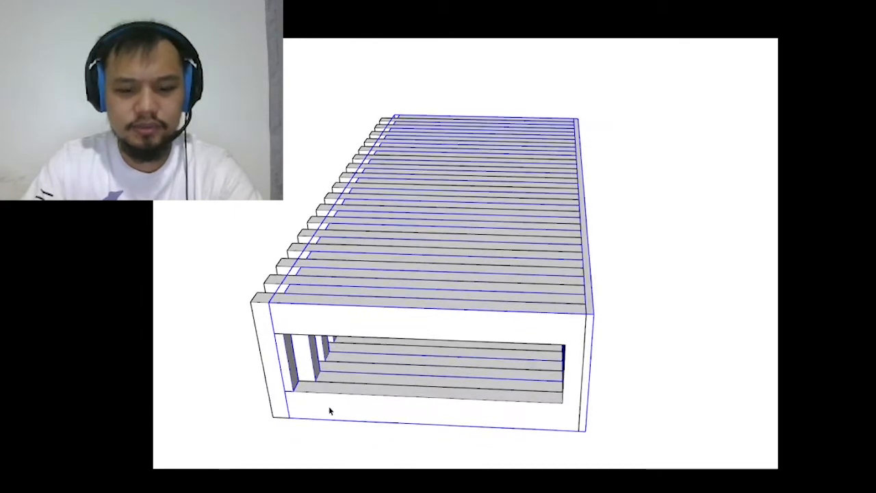
left_click_drag(286, 391, 617, 403)
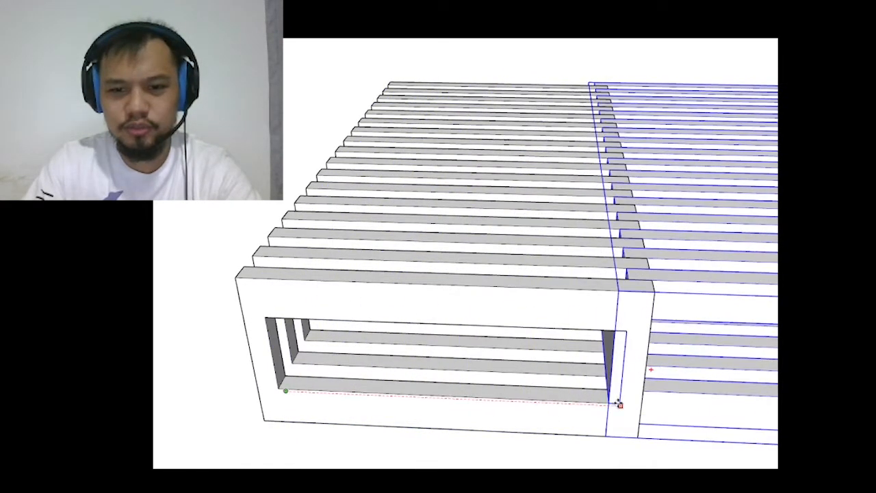
left_click(619, 403)
- Examine the extended platform from the front, above and the side, checking where the two slat sets overlap
scroll(473, 344, "down", 3)
middle_click_drag(572, 356, 596, 222)
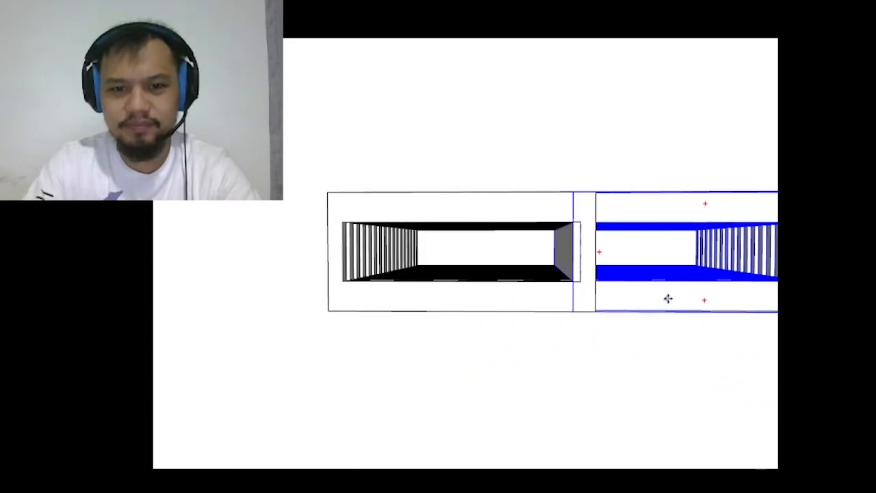
middle_click_drag(618, 253, 582, 326)
scroll(677, 373, "up", 2)
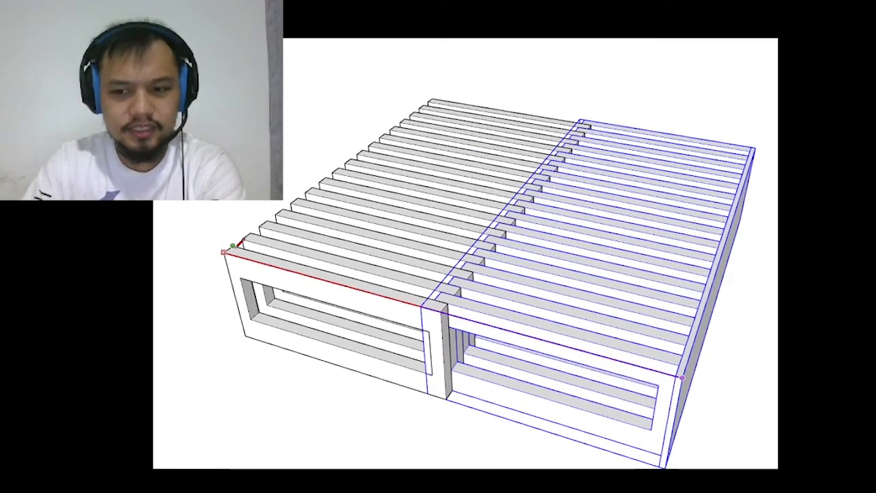
scroll(528, 303, "down", 2)
mouse_move(528, 303)
middle_mouse_down()
mouse_move(312, 233)
mouse_move(618, 310)
mouse_move(631, 254)
mouse_move(639, 346)
mouse_move(595, 404)
mouse_move(643, 339)
middle_mouse_up()
scroll(645, 342, "down", 1)
scroll(473, 419, "up", 2)
left_click(440, 448)
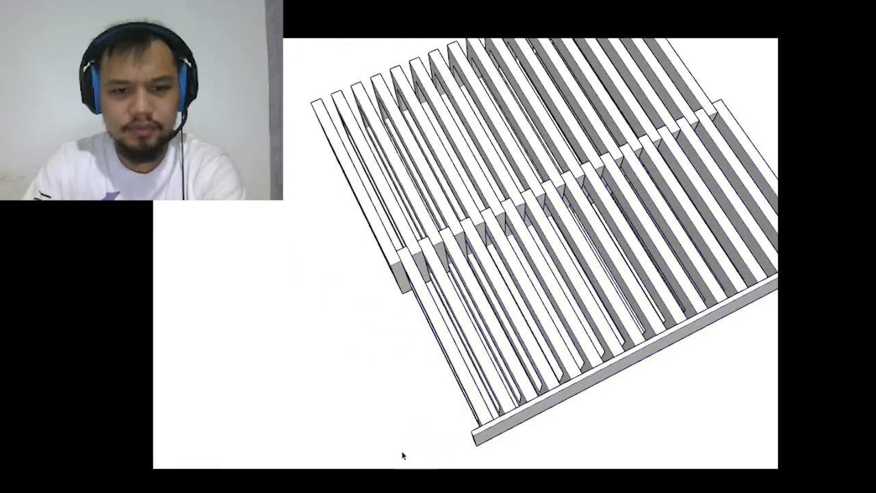
scroll(399, 438, "down", 1)
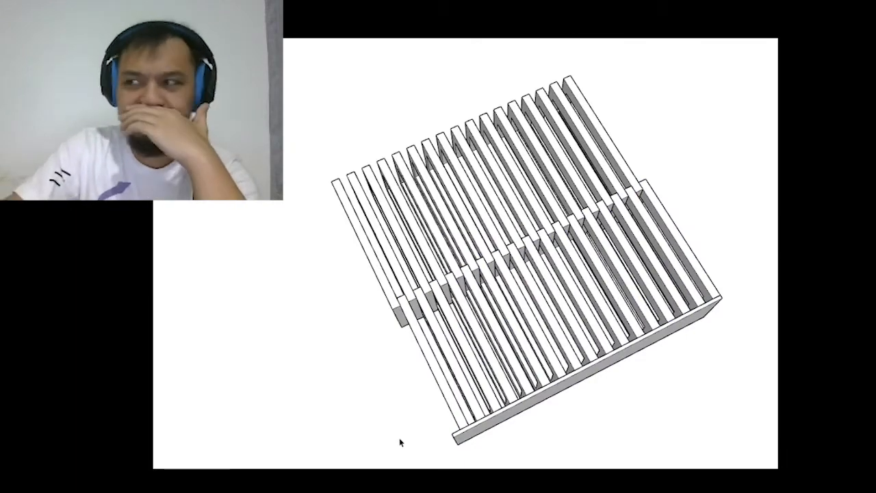
middle_click_drag(399, 442, 637, 349)
- Select both slat sets and move the extended platform back into the apartment, into the corner beside the wardrobe
left_click(445, 221)
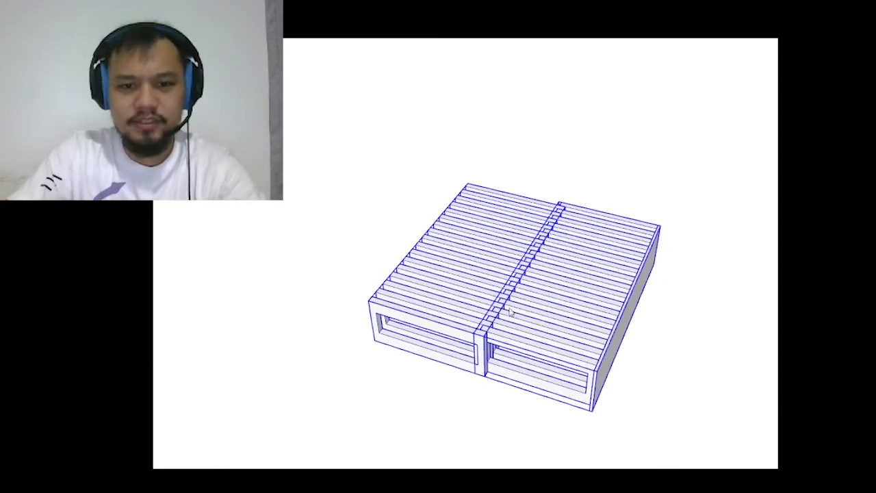
key("m")
middle_click_drag(410, 326, 552, 308)
scroll(551, 309, "down", 5)
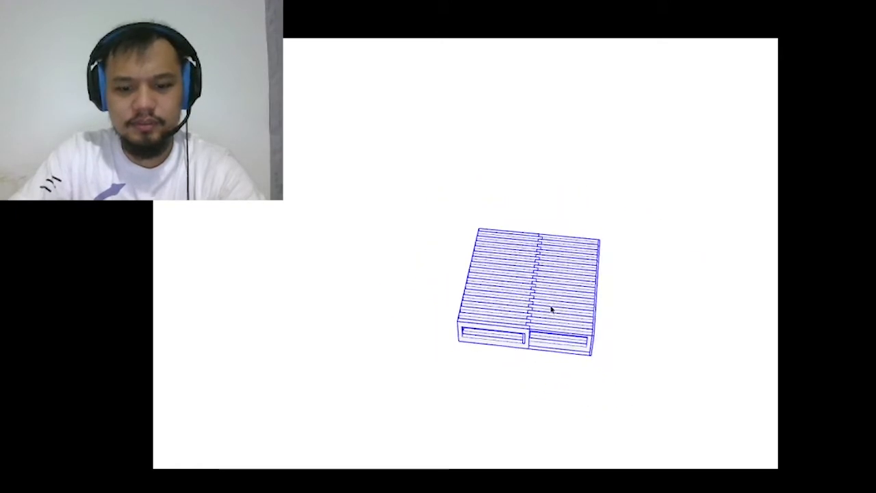
left_click(661, 419)
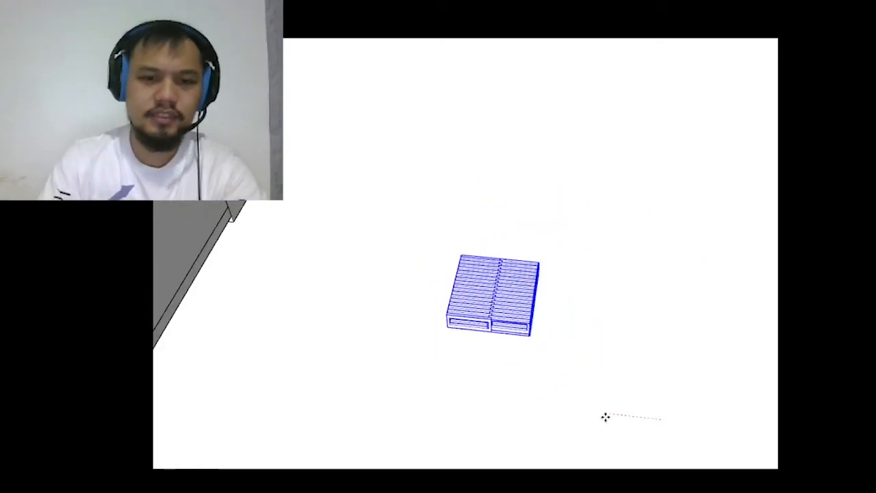
key("space")
key("ctrl+z")
scroll(575, 401, "down", 5)
scroll(411, 327, "up", 3)
- Examine how the extended platform fits in the room, checking the gap between its outer corner and the wardrobe's edge
middle_click_drag(411, 327, 267, 390)
scroll(362, 233, "up", 2)
scroll(427, 224, "up", 10)
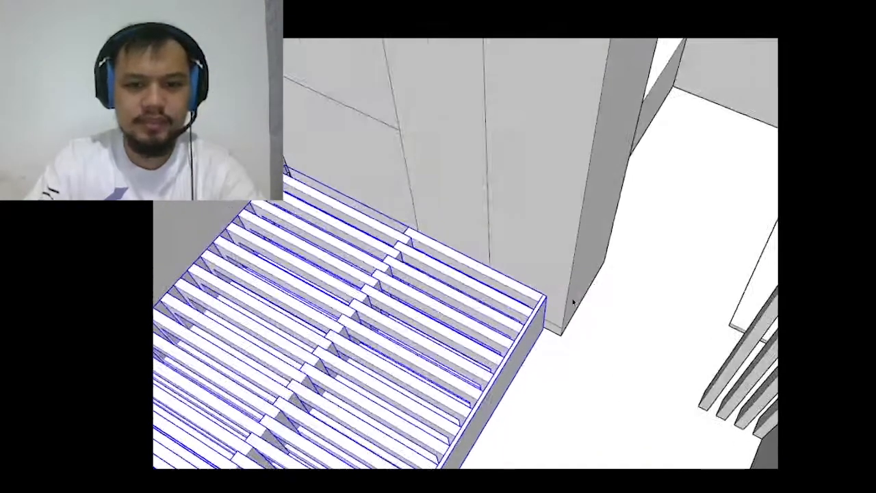
scroll(591, 286, "down", 2)
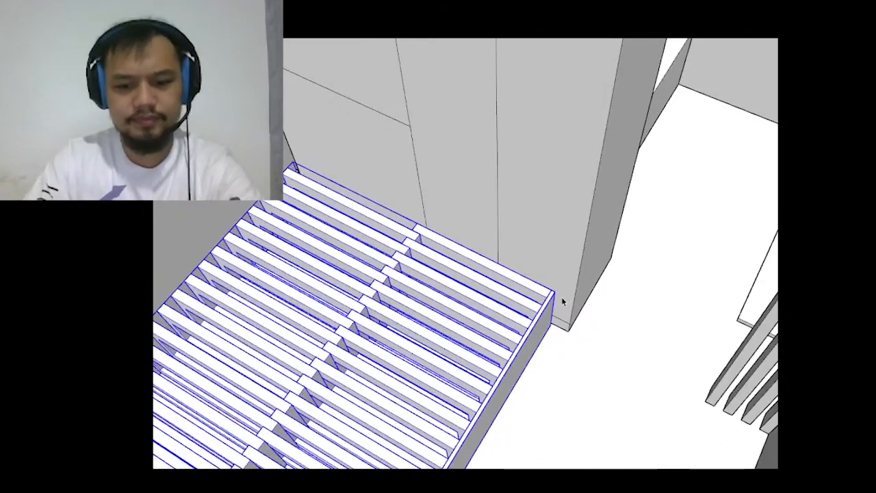
scroll(562, 295, "down", 2)
scroll(579, 230, "down", 3)
middle_click_drag(578, 231, 635, 315)
scroll(577, 274, "up", 4)
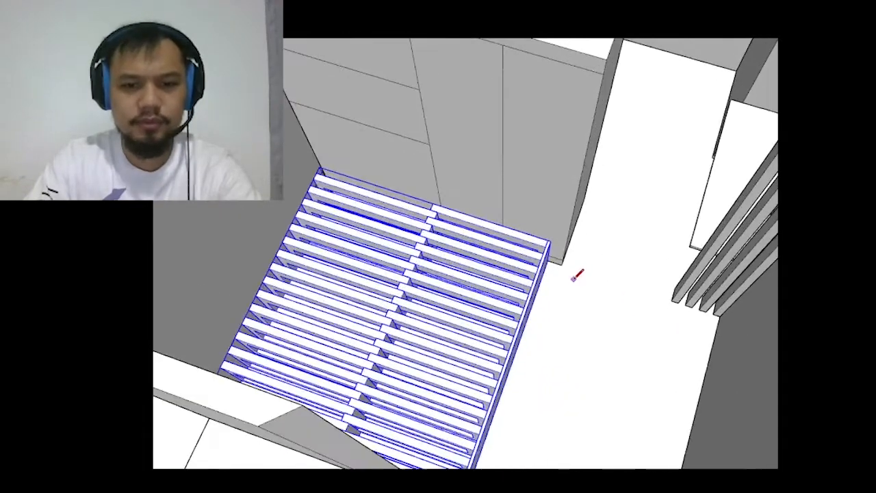
scroll(572, 267, "up", 2)
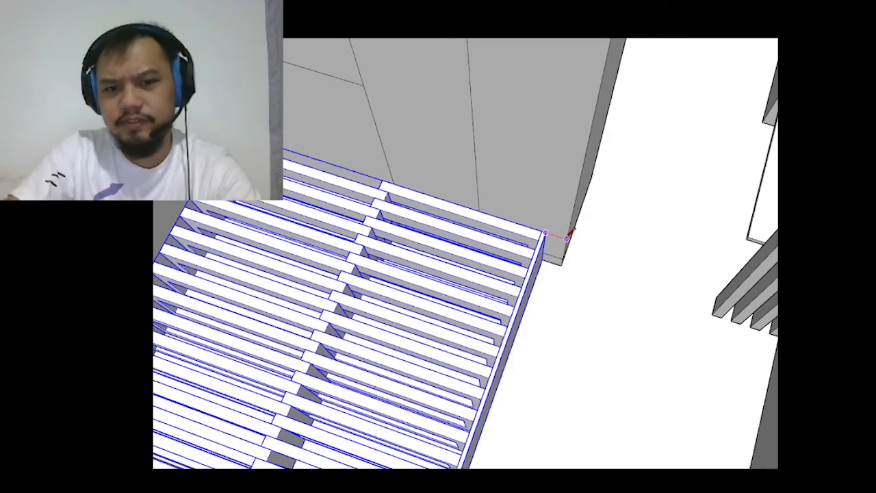
scroll(565, 242, "down", 3)
scroll(522, 171, "up", 3)
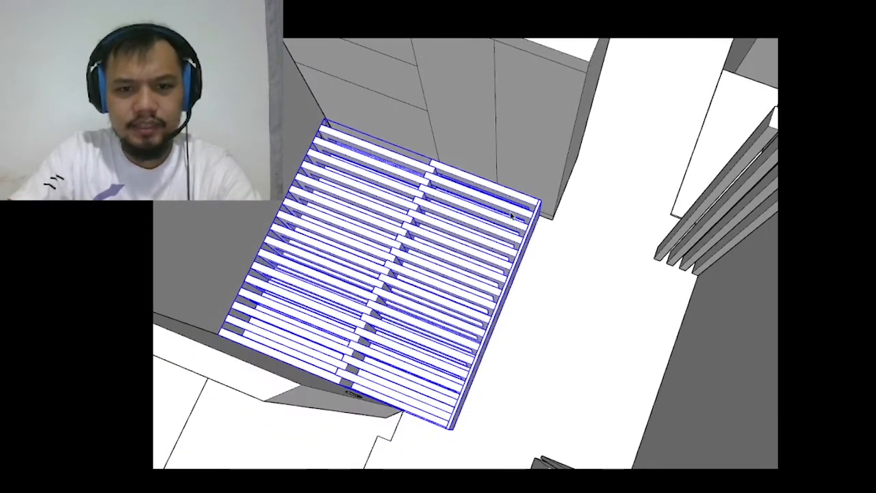
scroll(512, 216, "down", 5)
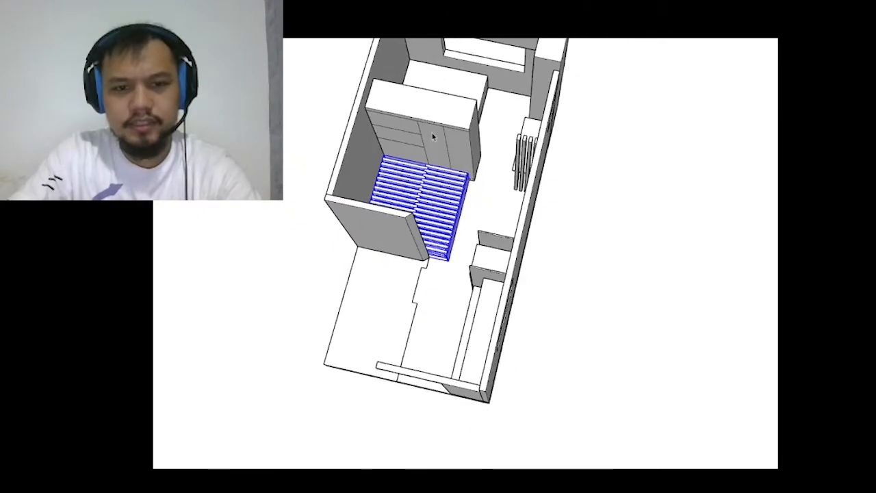
- Pull the outer face of the second slat set's end board slightly outward
scroll(467, 175, "up", 4)
scroll(475, 194, "up", 5)
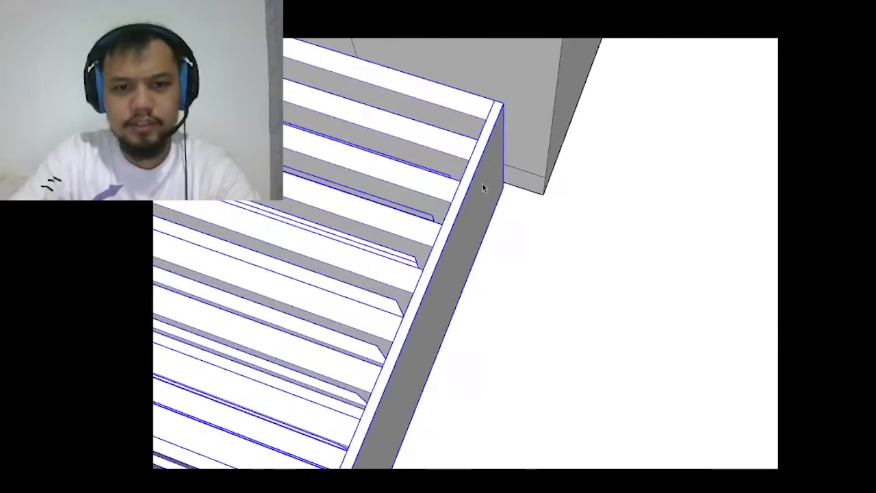
double_click(488, 177)
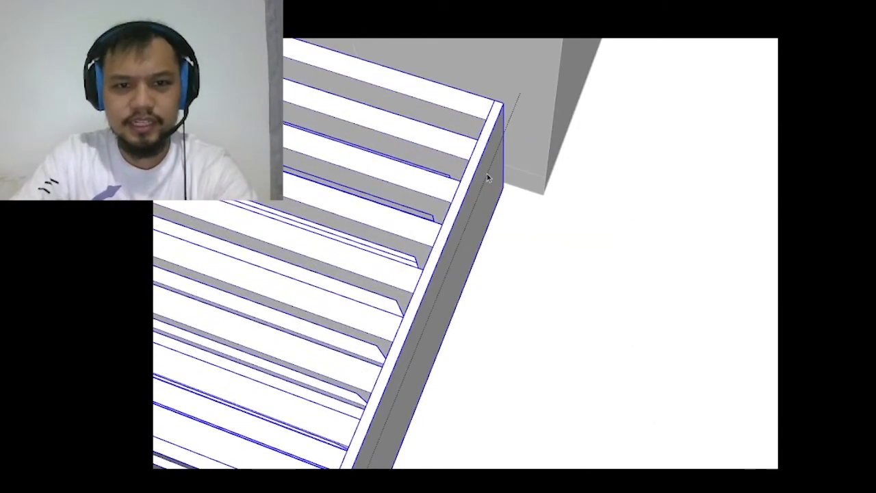
key("b")
left_click(485, 184)
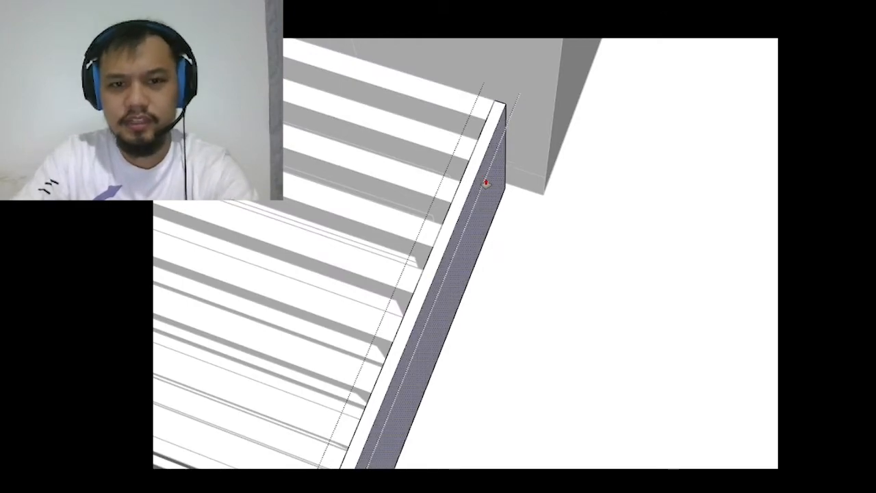
left_click(486, 183)
scroll(486, 182, "down", 3)
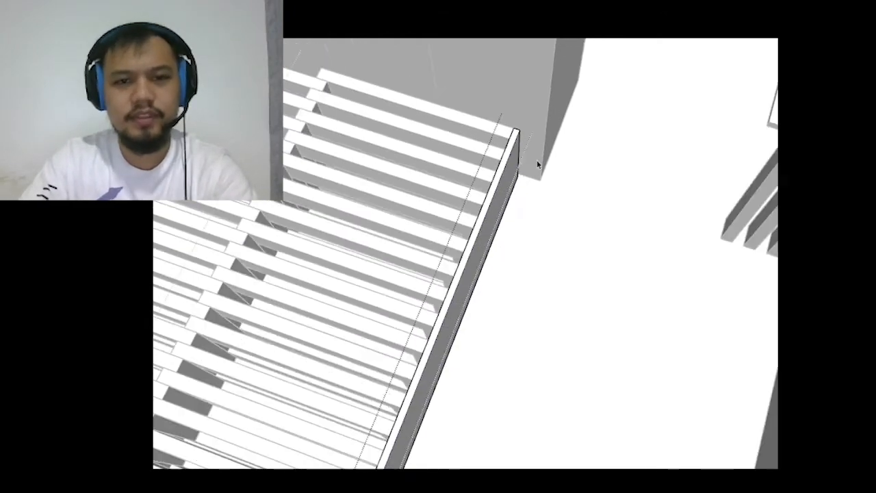
mouse_move(486, 182)
middle_mouse_down()
mouse_move(618, 198)
mouse_move(516, 123)
mouse_move(479, 174)
mouse_move(451, 156)
middle_mouse_up()
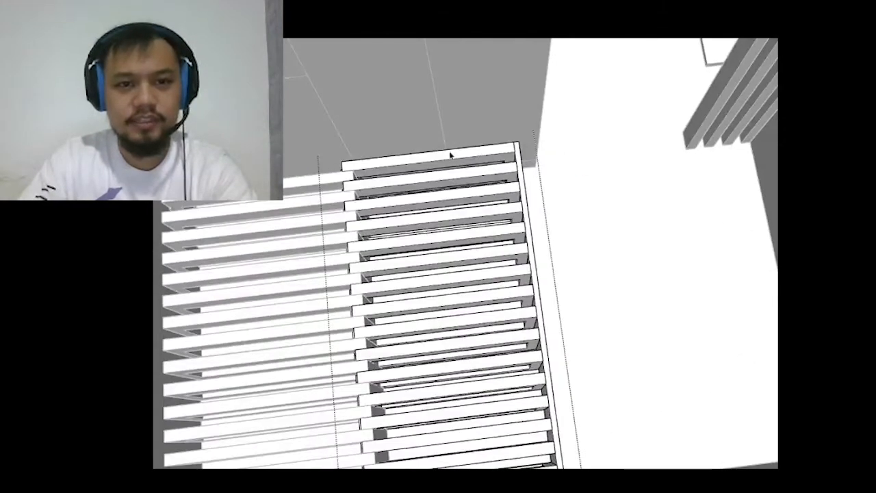
left_click(454, 158)
scroll(558, 157, "down", 2)
key("Escape")
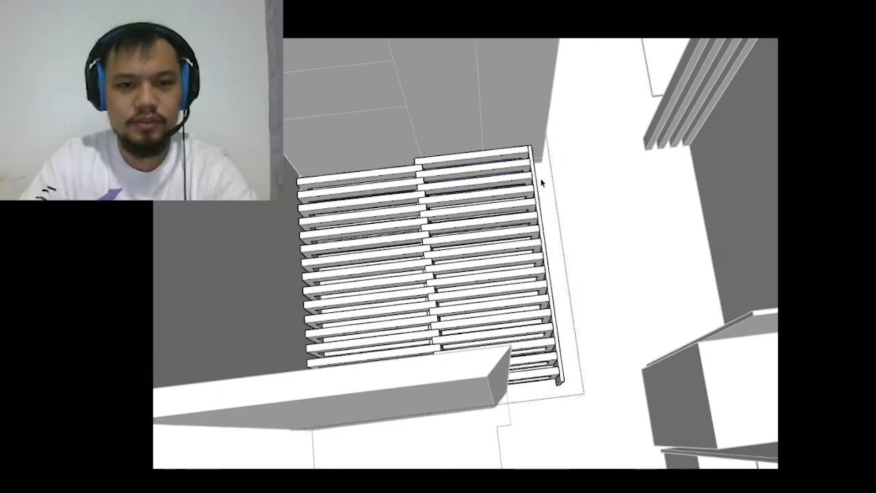
- Move the second slat set's end board slightly outward, away from the ends of its slats
middle_click_drag(541, 182, 549, 244)
scroll(505, 206, "up", 5)
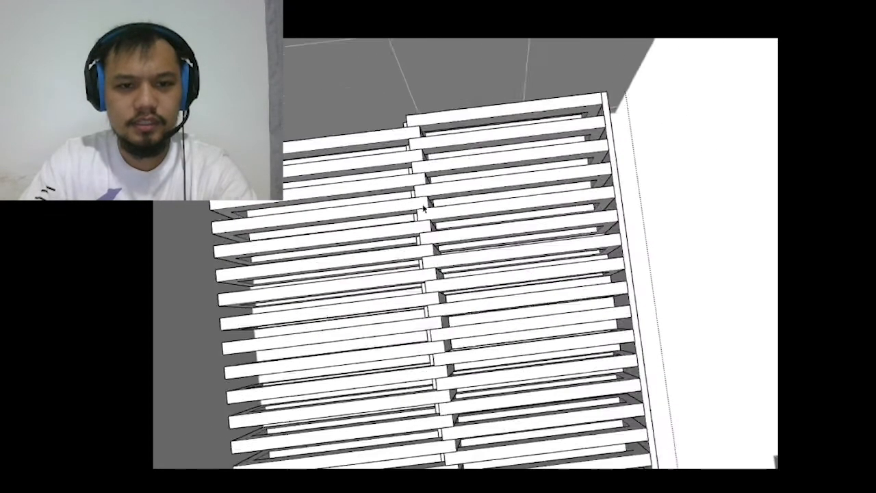
scroll(483, 216, "down", 2)
scroll(616, 234, "up", 3)
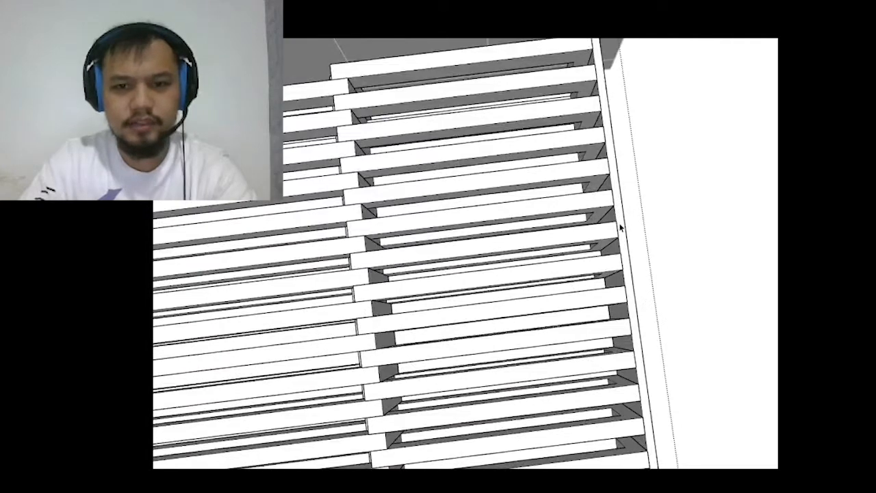
double_click(620, 227)
double_click(620, 227)
left_click(620, 227)
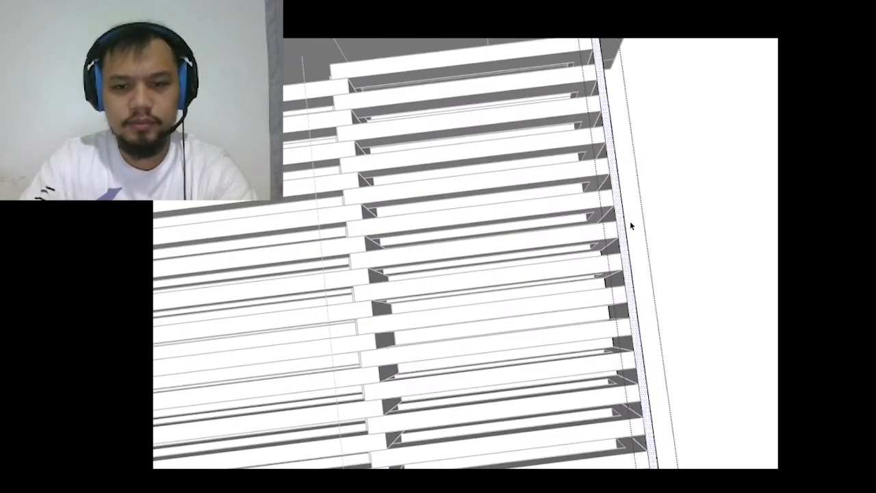
left_click(681, 209)
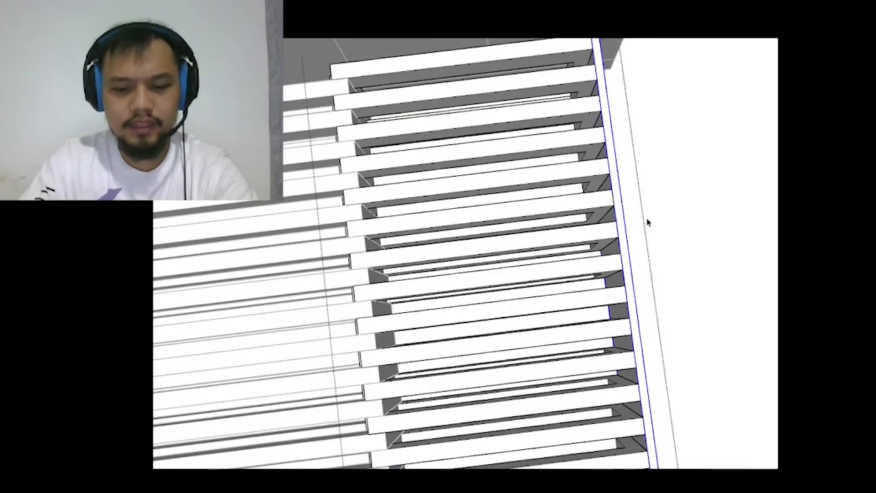
key("m")
left_click(646, 218)
left_click(654, 217)
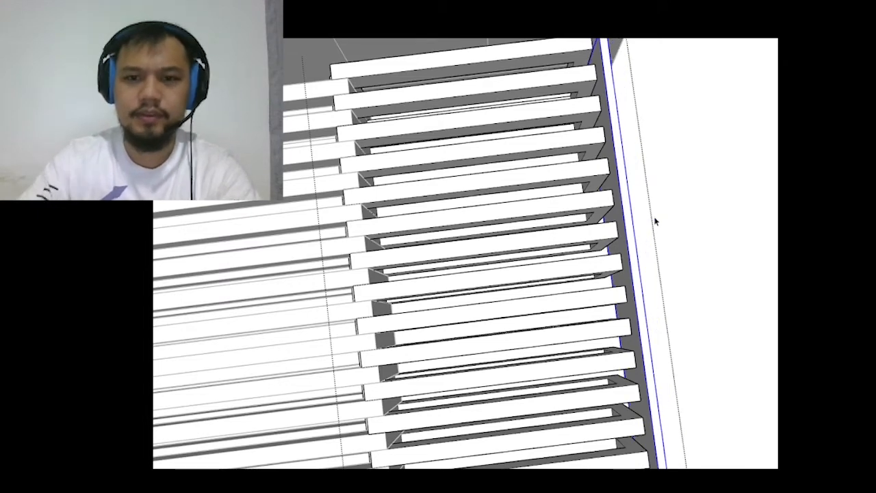
- Lengthen the second set's slats by moving their outer ends out to meet the shifted end board
scroll(654, 220, "down", 3)
scroll(589, 214, "up", 3)
left_click(589, 215)
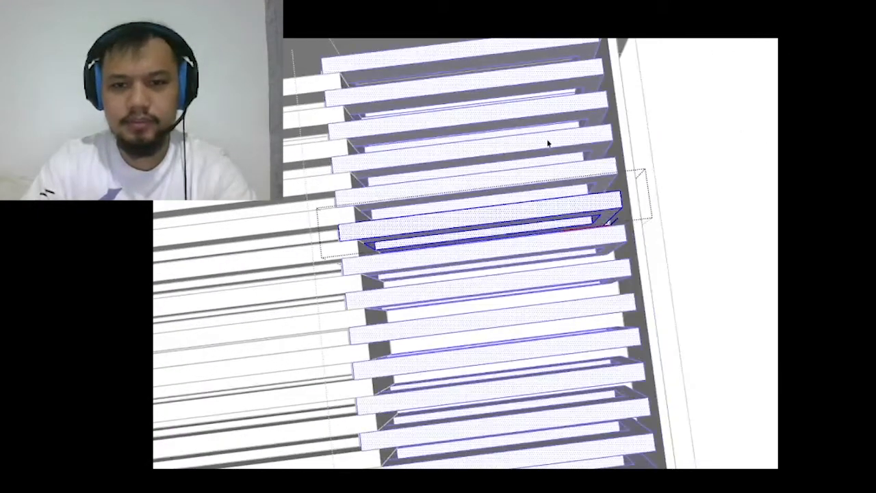
key("m")
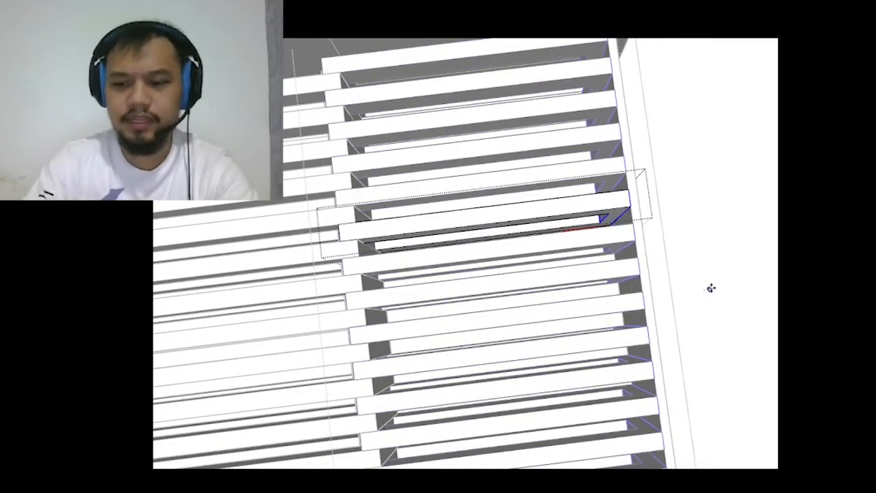
scroll(541, 182, "down", 5)
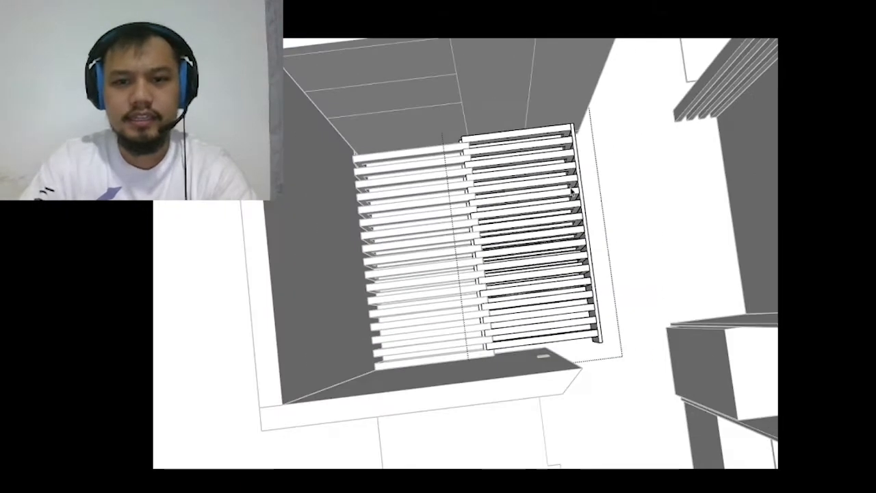
- Move the whole second slat set slightly outward, toward the wardrobe's outer edge
scroll(572, 191, "up", 5)
left_click(578, 208)
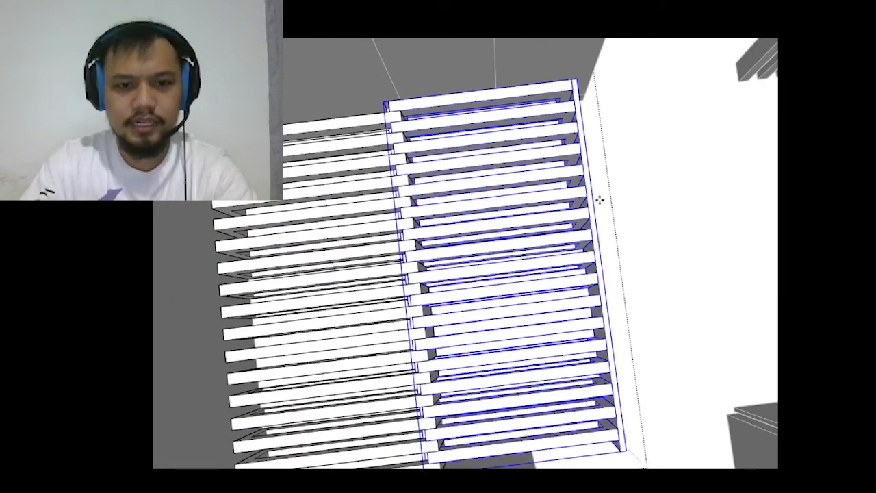
left_click_drag(599, 199, 614, 197)
key("Return")
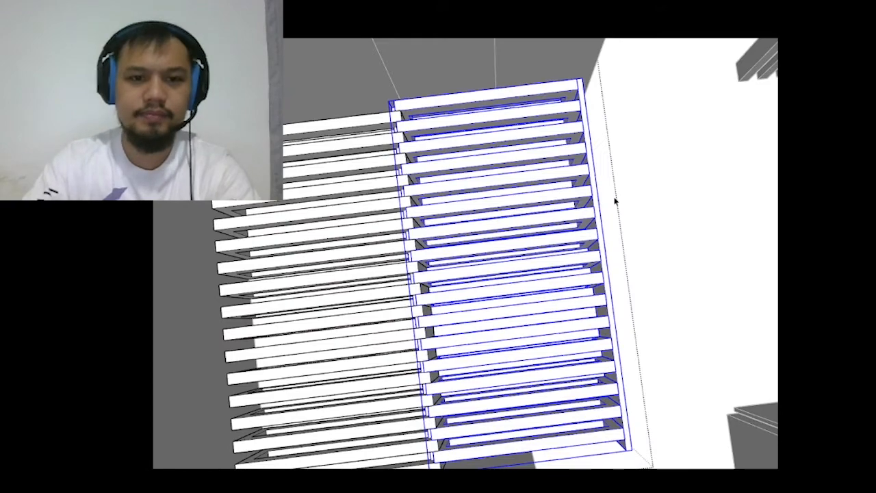
- Lengthen the first set's slats by moving their inner ends slightly farther into the second set
scroll(615, 200, "down", 3)
scroll(548, 194, "up", 5)
left_click(470, 223)
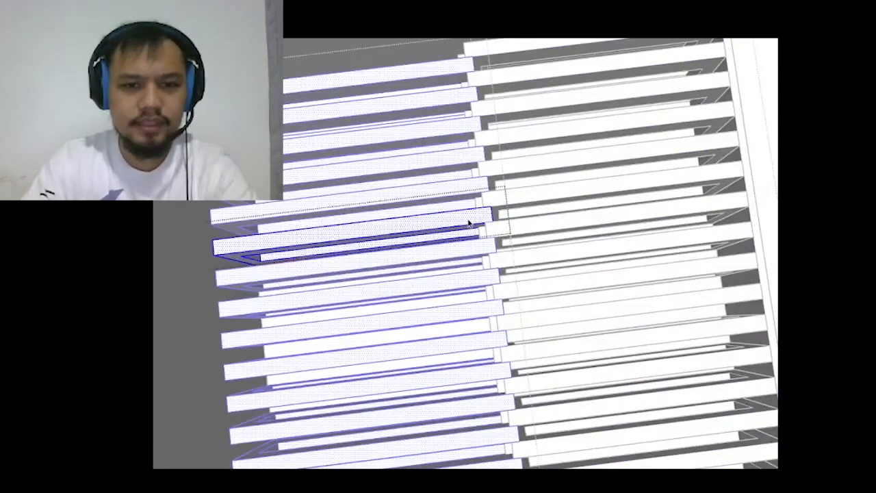
left_click_drag(450, 171, 582, 352)
middle_click_drag(525, 333, 629, 312)
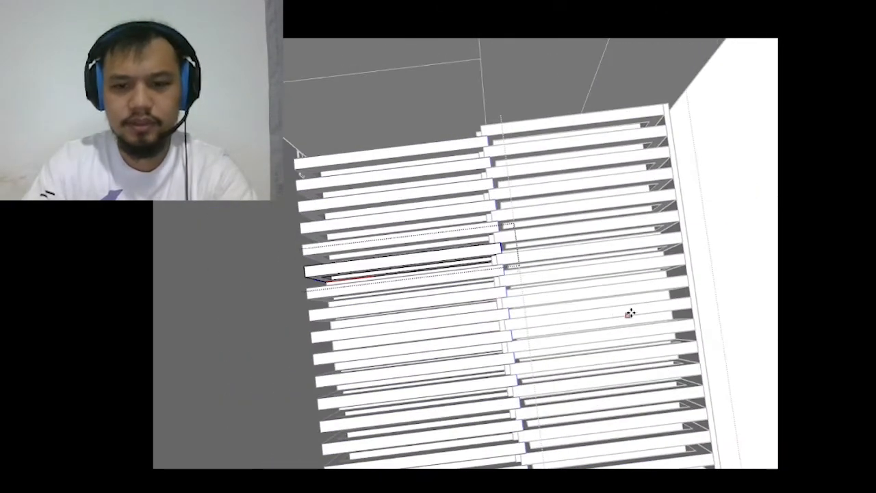
left_click(746, 259)
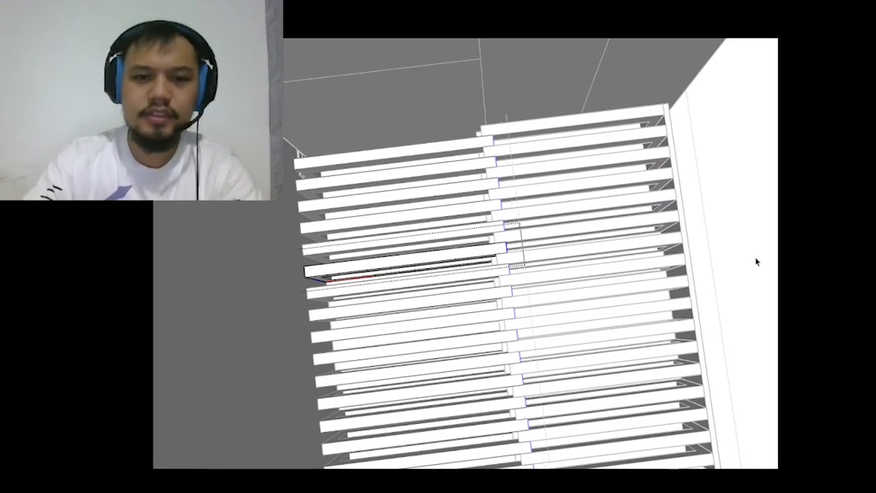
left_click(756, 262)
- Check the gap between the platform's end board and the wardrobe's outer corner
scroll(746, 250, "down", 2)
middle_click_drag(746, 249, 438, 157)
scroll(438, 158, "down", 2)
scroll(639, 262, "up", 2)
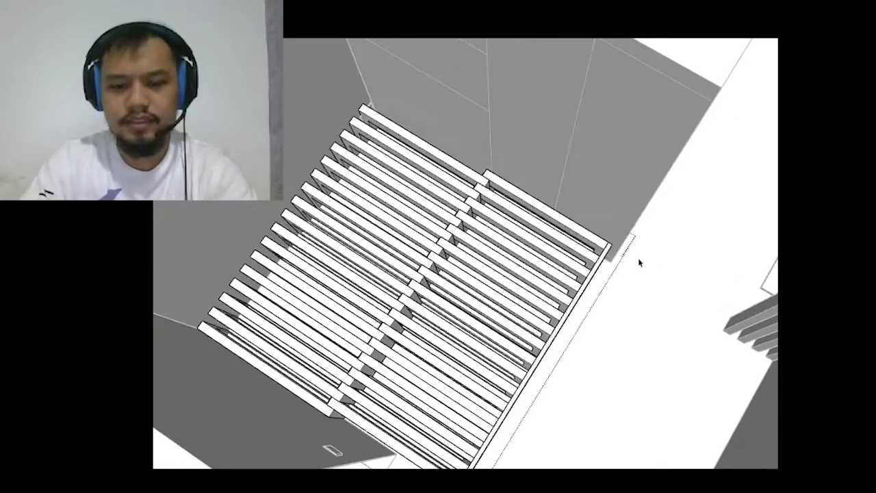
scroll(583, 243, "up", 2)
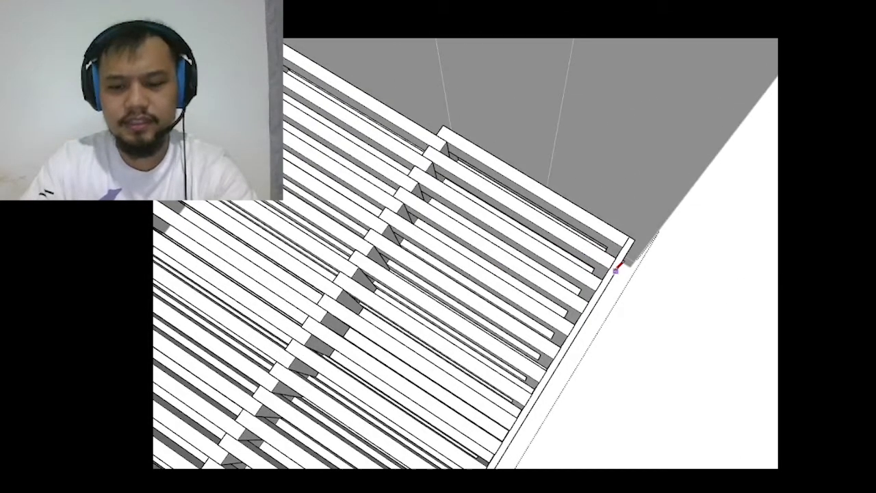
left_click(615, 271)
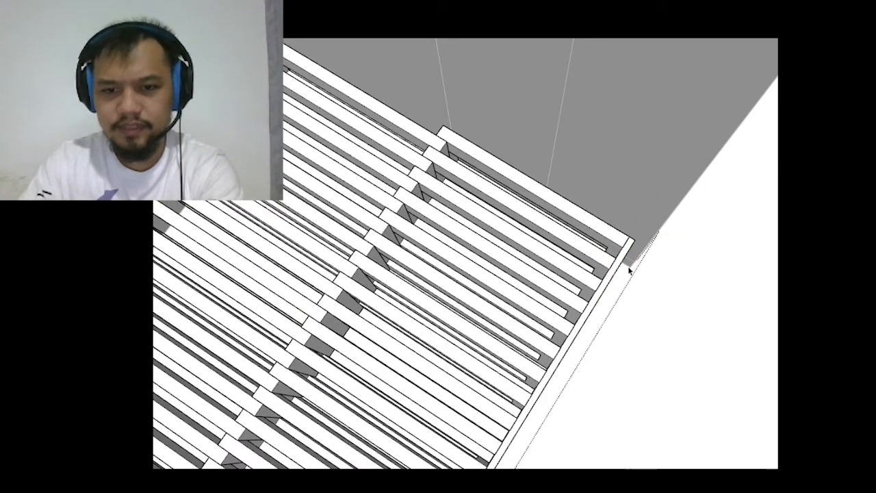
- Examine the extended platform from the front and above, checking where the two slat sets overlap beside the wardrobe
scroll(630, 270, "down", 5)
middle_click_drag(630, 270, 616, 226)
scroll(479, 274, "up", 5)
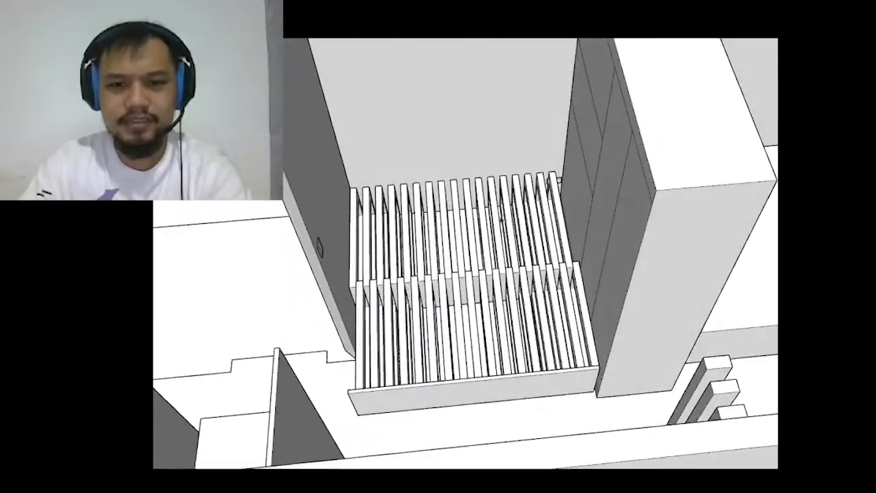
scroll(438, 203, "up", 2)
mouse_move(393, 209)
middle_mouse_down()
mouse_move(385, 213)
mouse_move(315, 139)
mouse_move(637, 285)
mouse_move(602, 274)
mouse_move(501, 284)
mouse_move(568, 411)
mouse_move(554, 416)
mouse_move(385, 385)
mouse_move(273, 437)
mouse_move(688, 368)
mouse_move(728, 414)
mouse_move(713, 355)
mouse_move(703, 388)
middle_mouse_up()
scroll(637, 285, "down", 3)
scroll(602, 274, "up", 3)
middle_click_drag(554, 331, 653, 289)
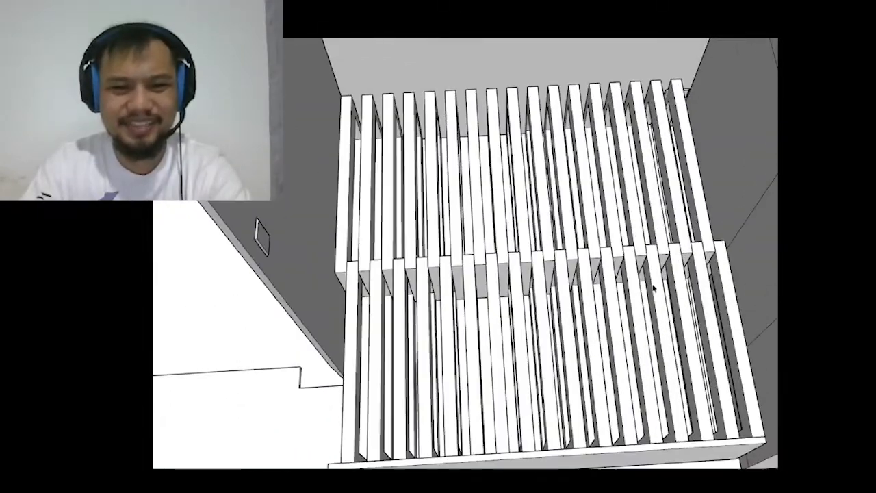
- Select both slat sets and examine the platform's front board, the side window opening and the fit beside the wall
left_click(608, 277)
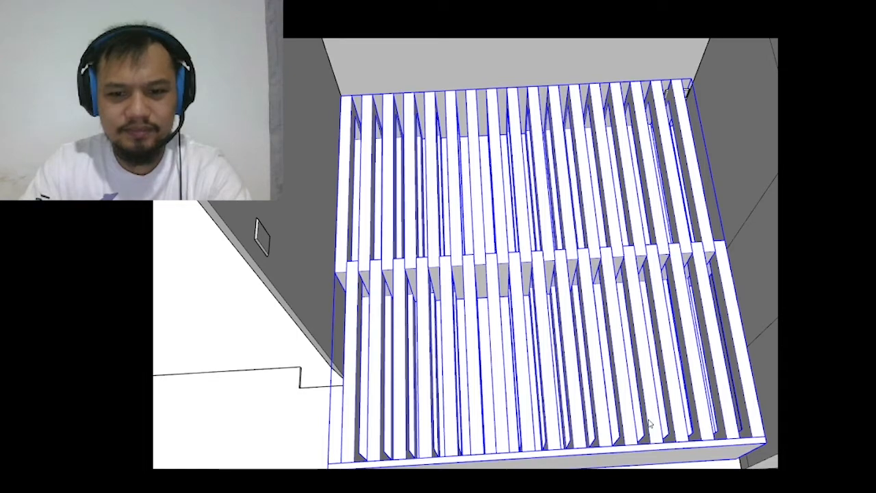
left_click(746, 424)
scroll(559, 166, "down", 5)
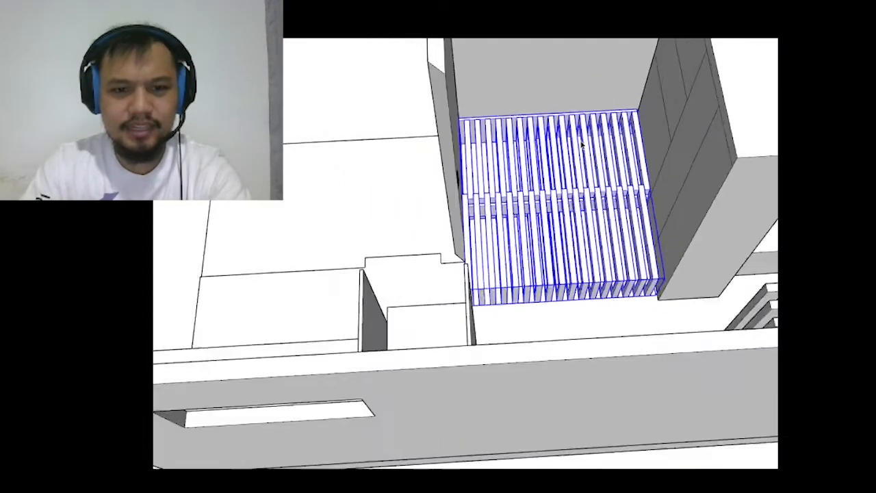
scroll(559, 166, "up", 5)
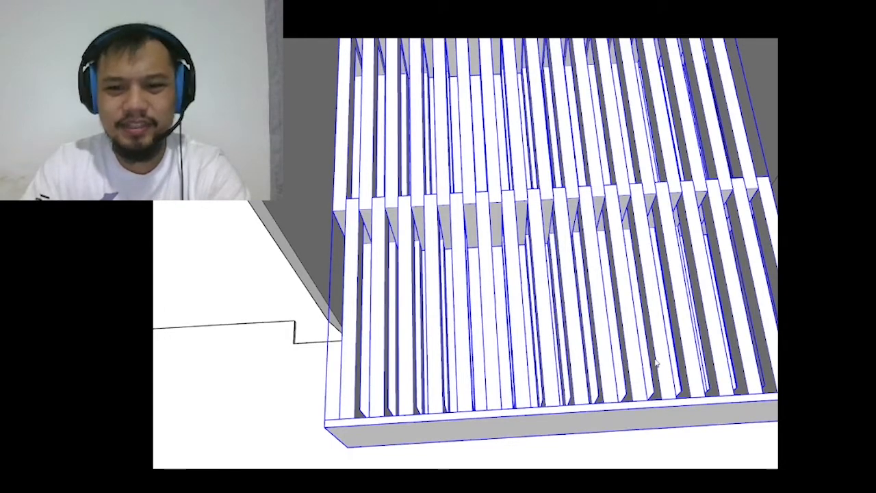
mouse_move(694, 366)
middle_mouse_down()
mouse_move(731, 215)
mouse_move(660, 241)
mouse_move(622, 338)
middle_mouse_up()
scroll(547, 359, "up", 5)
middle_click_drag(558, 363, 661, 231)
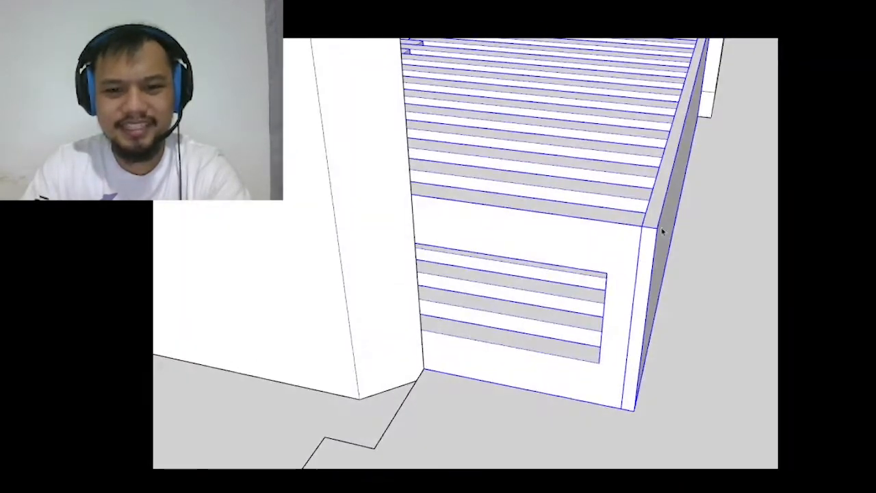
scroll(600, 272, "up", 3)
scroll(600, 272, "down", 3)
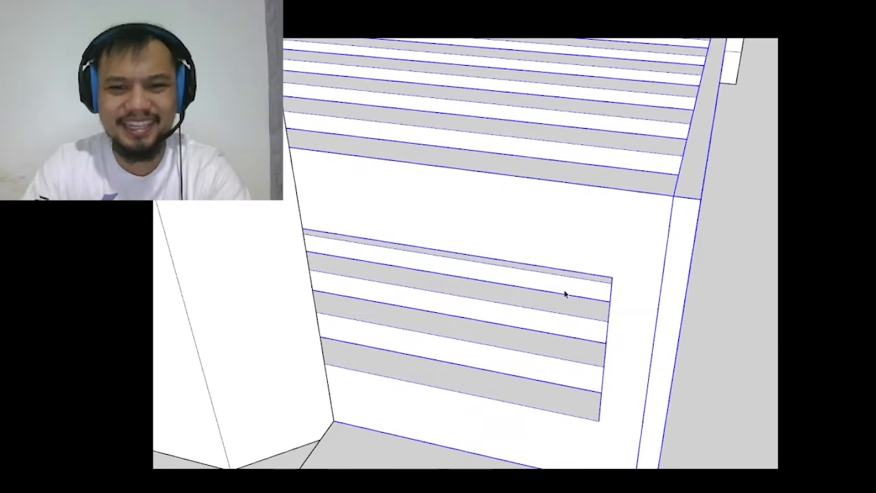
mouse_move(565, 294)
middle_mouse_down()
mouse_move(631, 247)
mouse_move(588, 280)
mouse_move(511, 201)
mouse_move(502, 278)
mouse_move(293, 288)
mouse_move(575, 332)
middle_mouse_up()
scroll(466, 384, "up", 5)
mouse_move(466, 385)
middle_mouse_down()
mouse_move(455, 329)
mouse_move(621, 253)
mouse_move(444, 214)
middle_mouse_up()
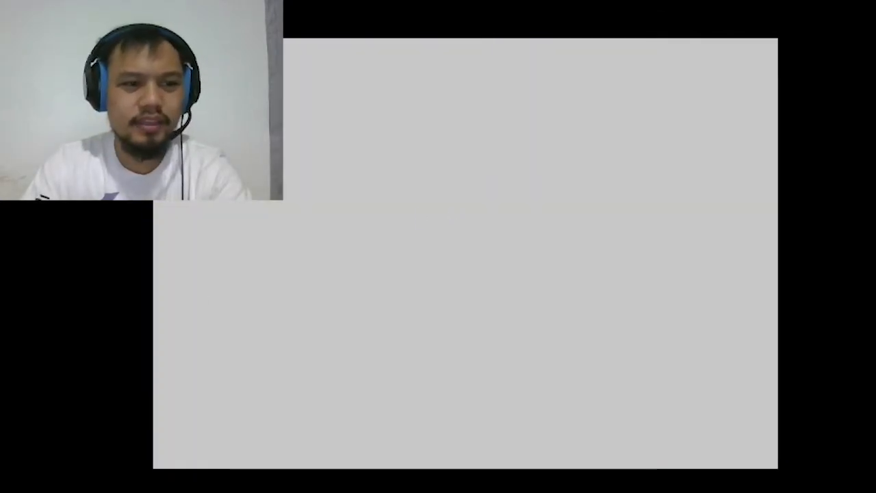
scroll(219, 221, "down", 5)
scroll(550, 375, "up", 8)
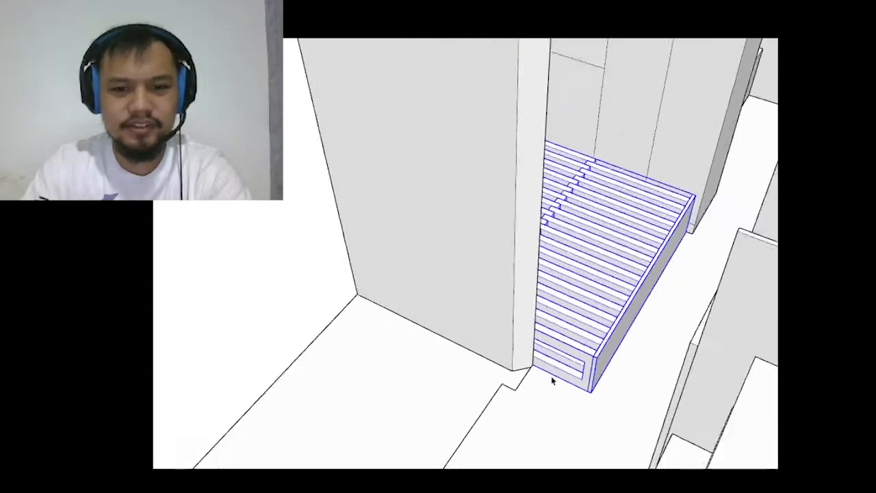
- Examine the two selected slat sets from above, checking their overlap and fit between the wall and the wardrobe
mouse_move(551, 376)
middle_mouse_down()
mouse_move(504, 432)
mouse_move(527, 322)
mouse_move(471, 222)
middle_mouse_up()
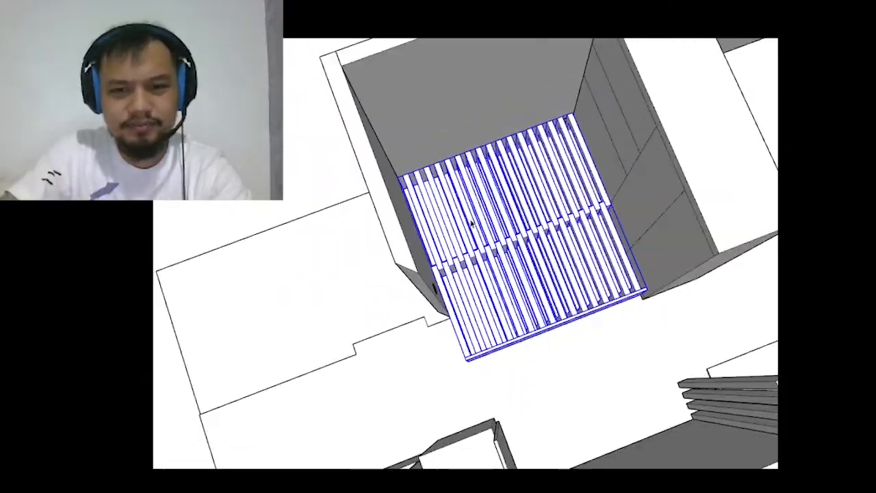
scroll(470, 222, "up", 8)
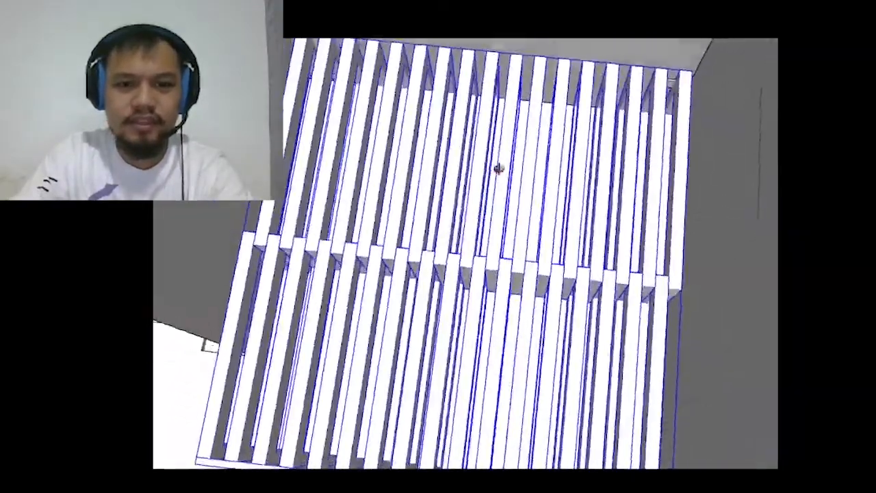
middle_click_drag(498, 168, 588, 151)
scroll(661, 227, "down", 3)
scroll(664, 239, "up", 2)
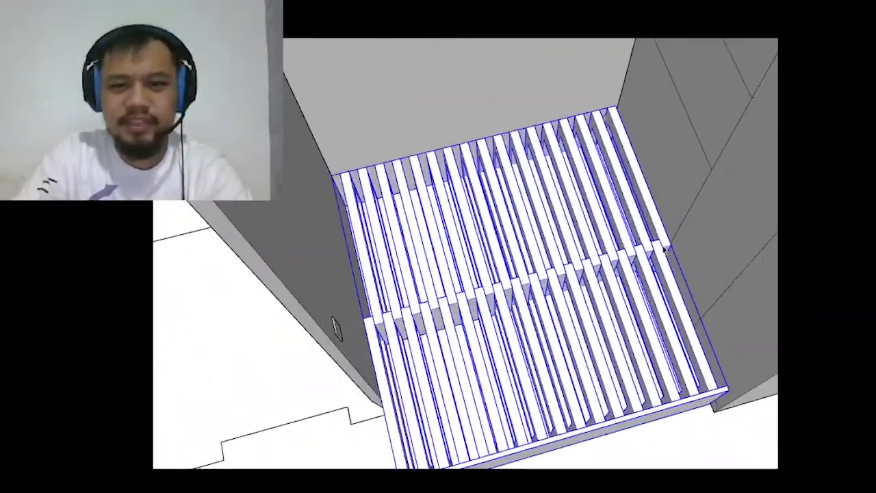
middle_click_drag(663, 249, 569, 188)
scroll(691, 200, "down", 3)
scroll(680, 230, "up", 2)
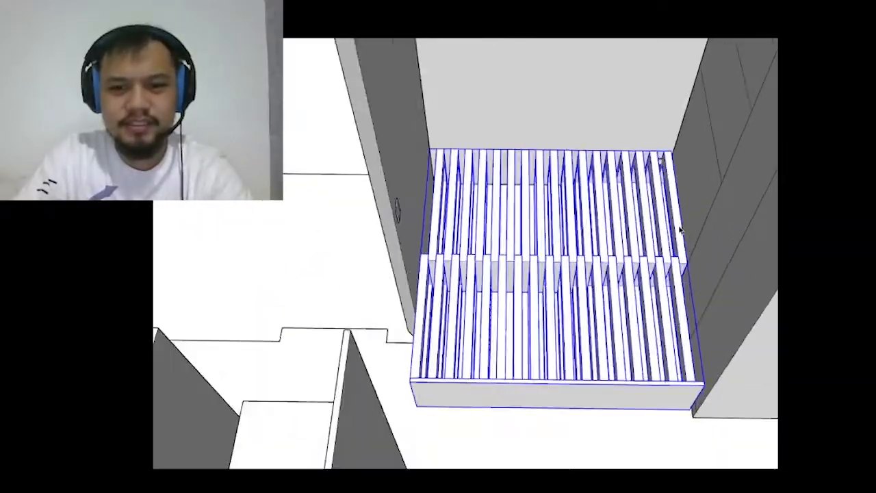
- Examine both slat sets from above, checking the slats and corners between the side wall and the wardrobe
scroll(680, 231, "up", 4)
mouse_move(651, 254)
middle_mouse_down()
mouse_move(651, 343)
mouse_move(568, 255)
mouse_move(737, 299)
mouse_move(619, 313)
middle_mouse_up()
scroll(568, 255, "down", 3)
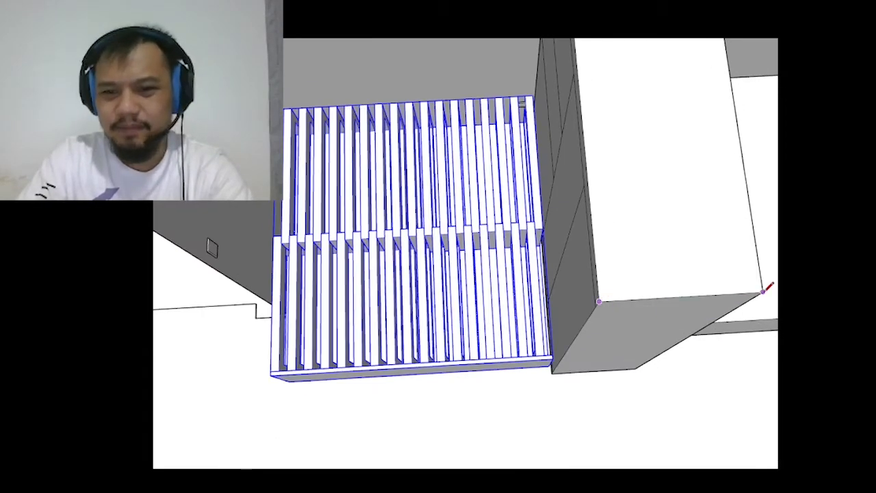
scroll(552, 228, "down", 4)
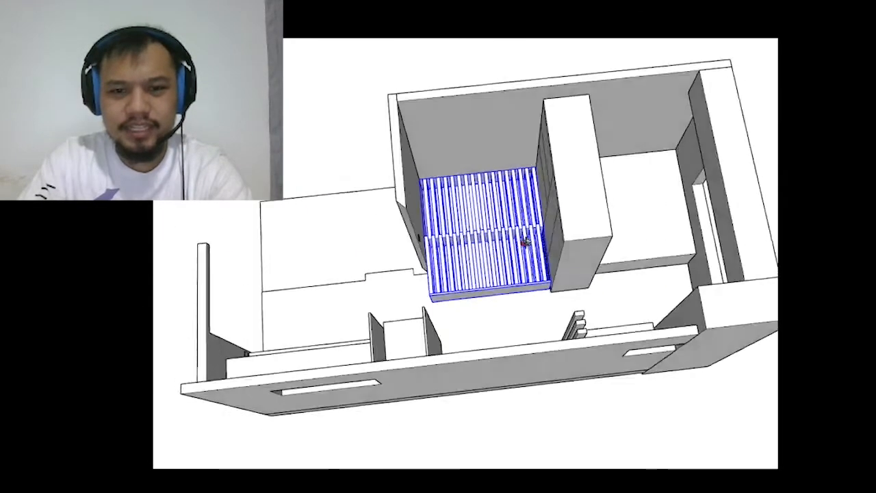
scroll(526, 243, "up", 2)
mouse_move(526, 243)
middle_mouse_down()
mouse_move(640, 191)
mouse_move(524, 175)
mouse_move(403, 180)
mouse_move(425, 239)
mouse_move(513, 195)
mouse_move(456, 250)
mouse_move(436, 148)
mouse_move(377, 128)
mouse_move(492, 96)
mouse_move(529, 128)
middle_mouse_up()
scroll(456, 249, "up", 2)
scroll(475, 258, "up", 2)
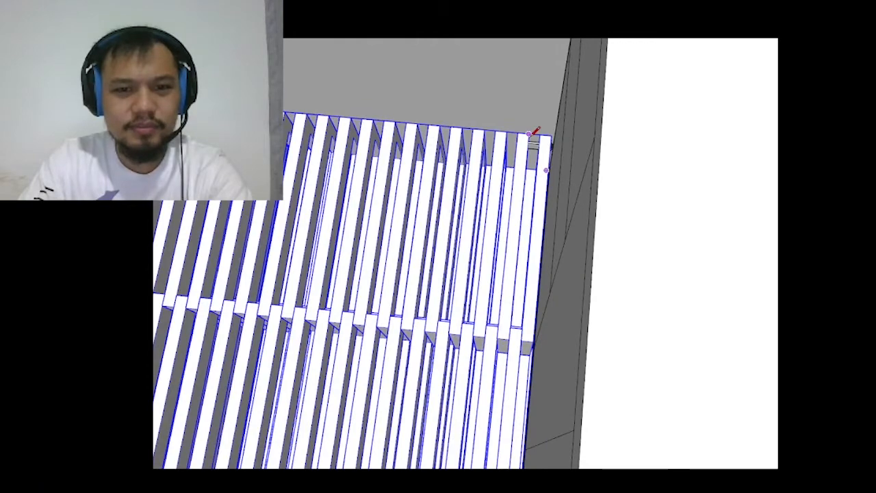
scroll(531, 133, "down", 3)
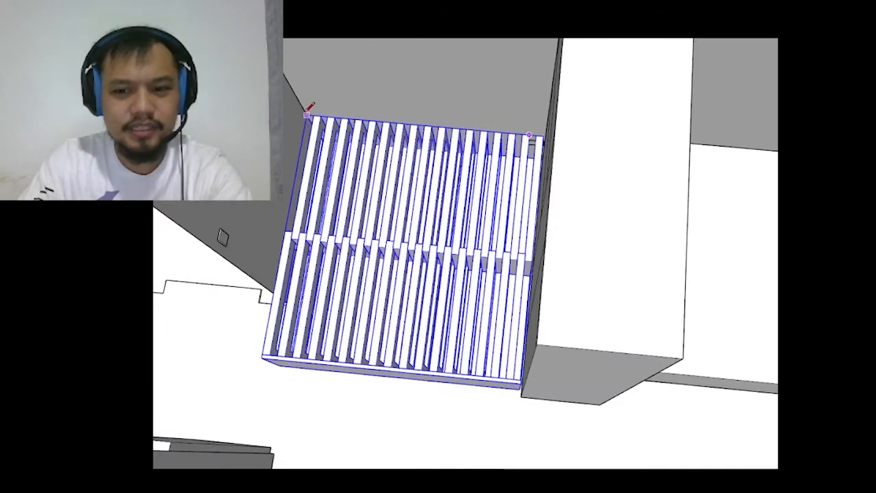
mouse_move(303, 122)
middle_mouse_down()
mouse_move(583, 157)
mouse_move(451, 261)
middle_mouse_up()
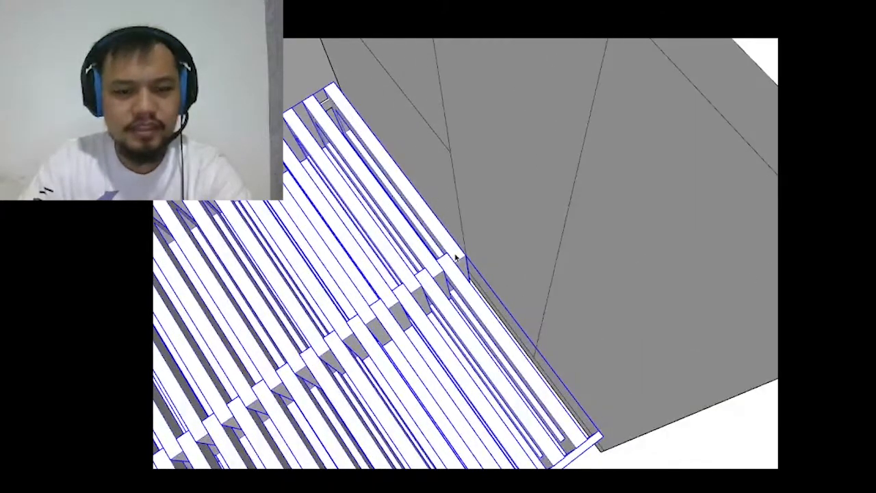
- Delete the outermost slat of the rear slat set beside the wardrobe
left_click(455, 256)
left_click(455, 255)
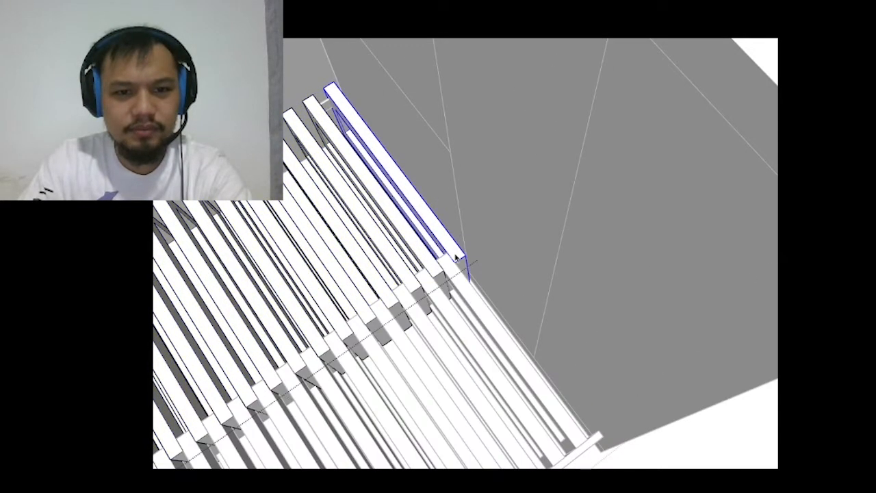
key("Delete")
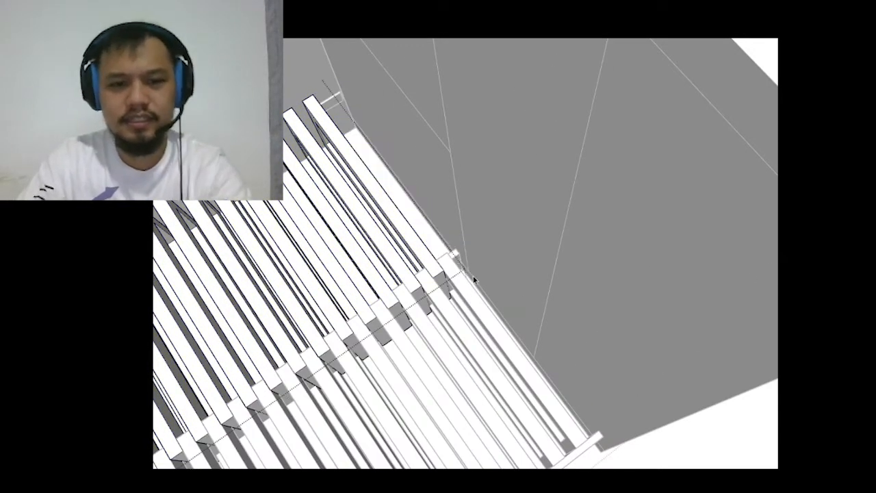
- Shorten the rear set's cross rail by moving its end face inward, away from the wardrobe
scroll(445, 251, "up", 2)
mouse_move(472, 280)
middle_mouse_down()
mouse_move(445, 252)
mouse_move(462, 264)
middle_mouse_up()
left_click(463, 264)
double_click(462, 264)
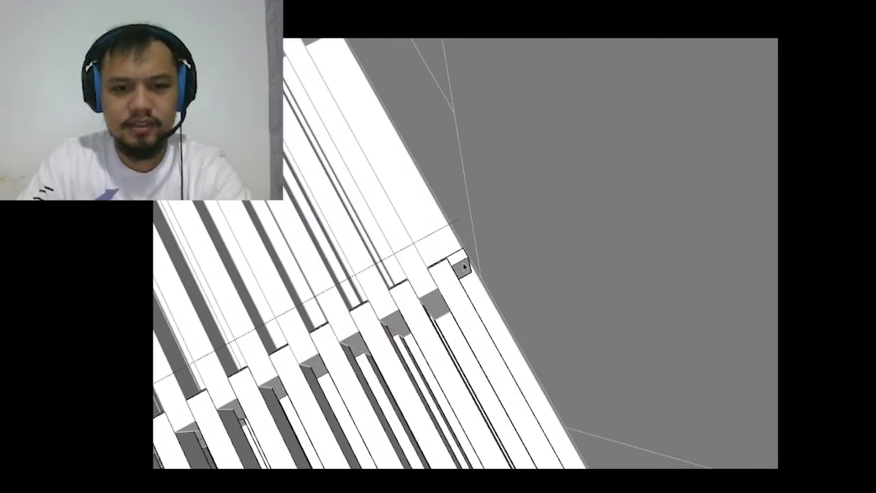
left_click_drag(540, 328, 541, 328)
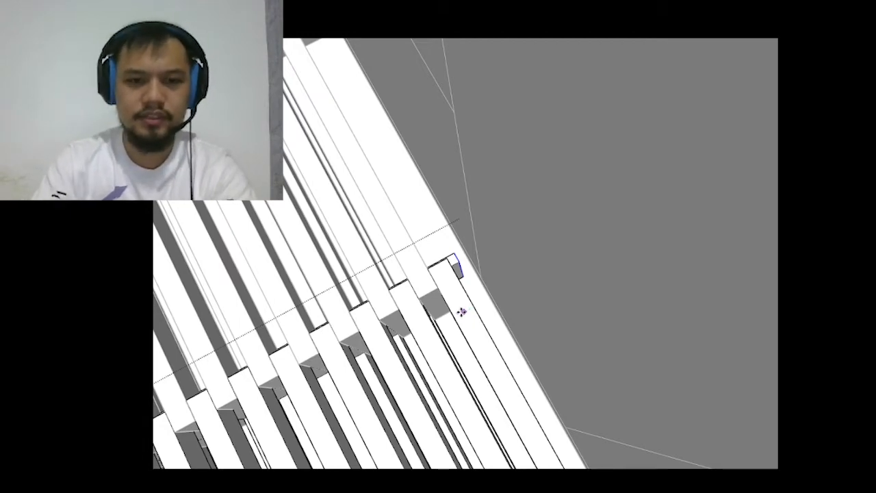
middle_click_drag(462, 312, 564, 322)
key("space")
- Remove the outermost slat of the front slat set beside the wardrobe
left_click(522, 357)
scroll(551, 327, "up", 2)
triple_click(525, 329)
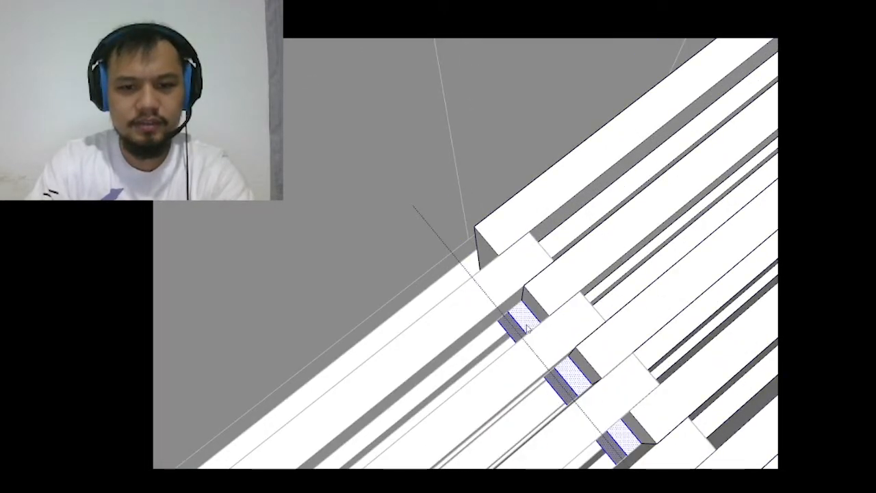
left_click(565, 415)
left_click(567, 287)
scroll(452, 314, "down", 4)
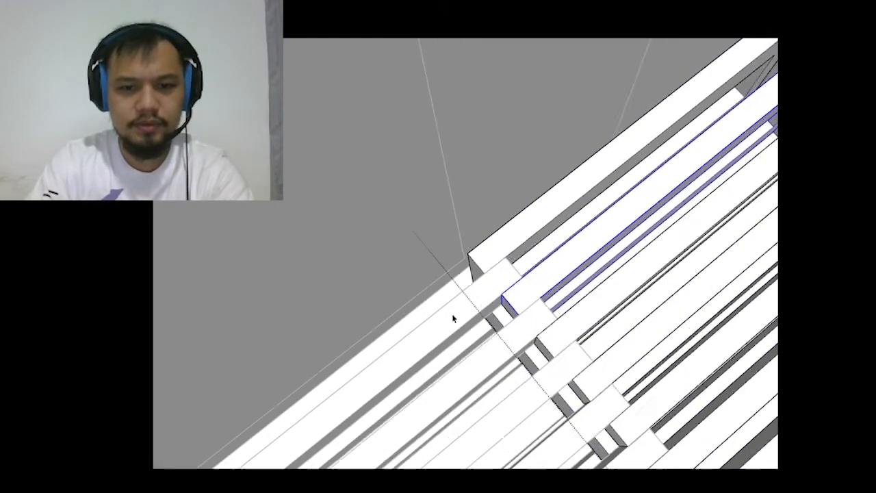
left_click(572, 233)
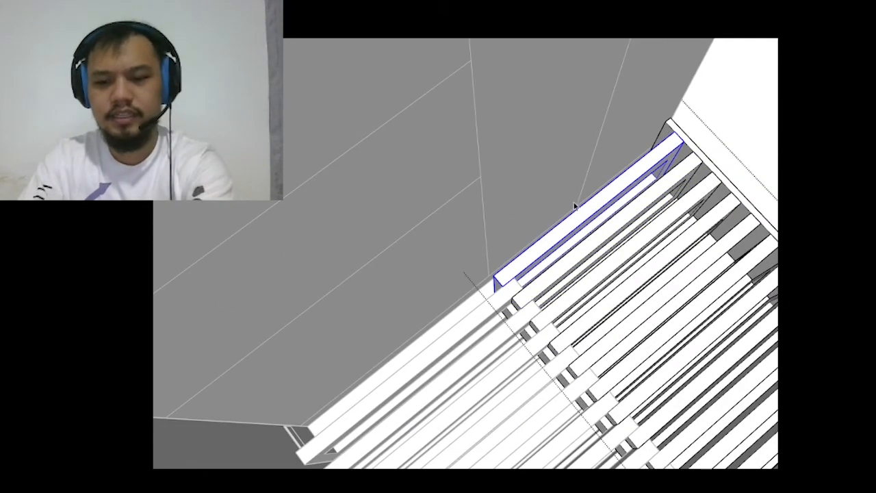
left_click(573, 203)
- Shorten the platform's front board by moving its wardrobe-side end inward to match the reduced slat set
middle_click_drag(573, 203, 362, 260)
scroll(453, 225, "down", 6)
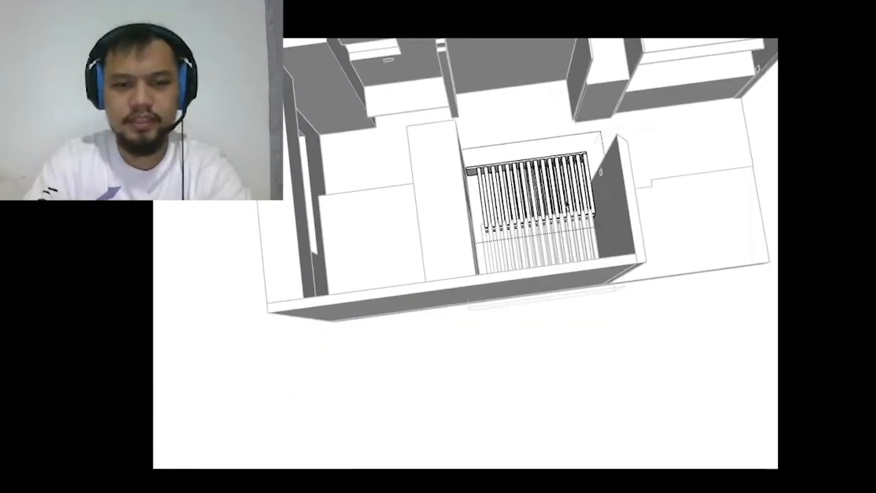
middle_click_drag(453, 225, 287, 192)
middle_click_drag(748, 198, 158, 226)
scroll(579, 299, "up", 4)
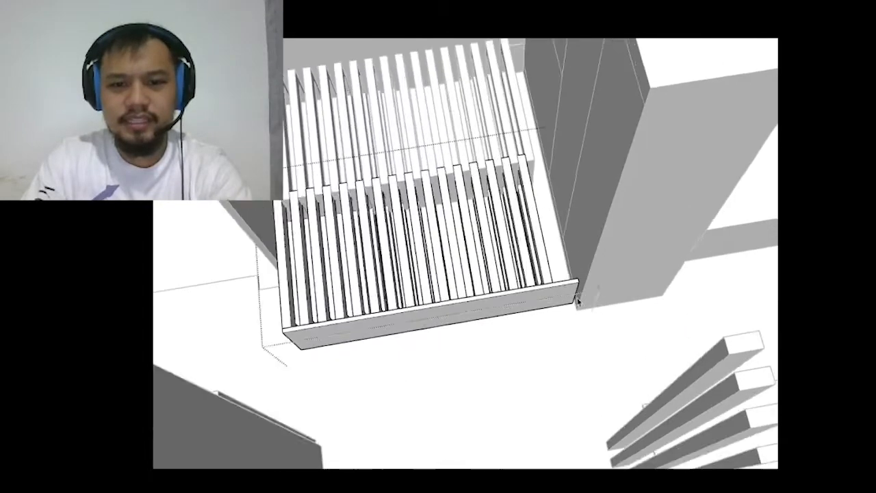
triple_click(562, 293)
left_click(636, 376)
middle_click_drag(636, 376, 599, 359)
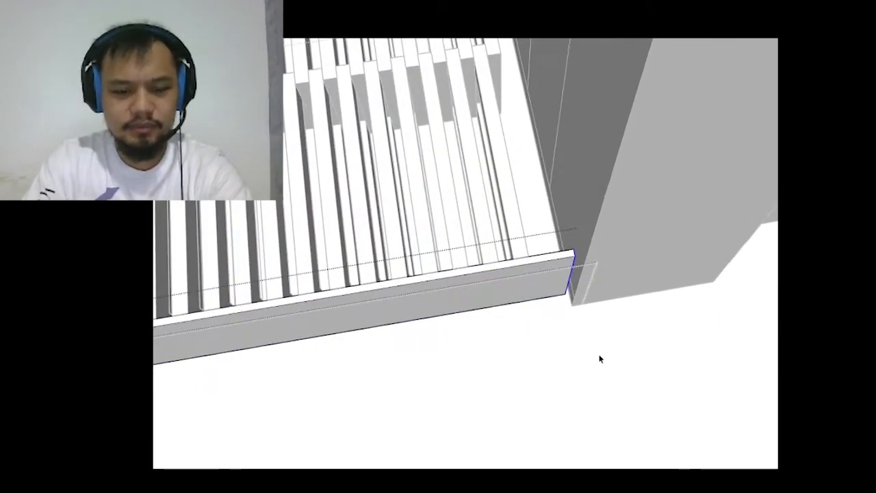
left_click(599, 353)
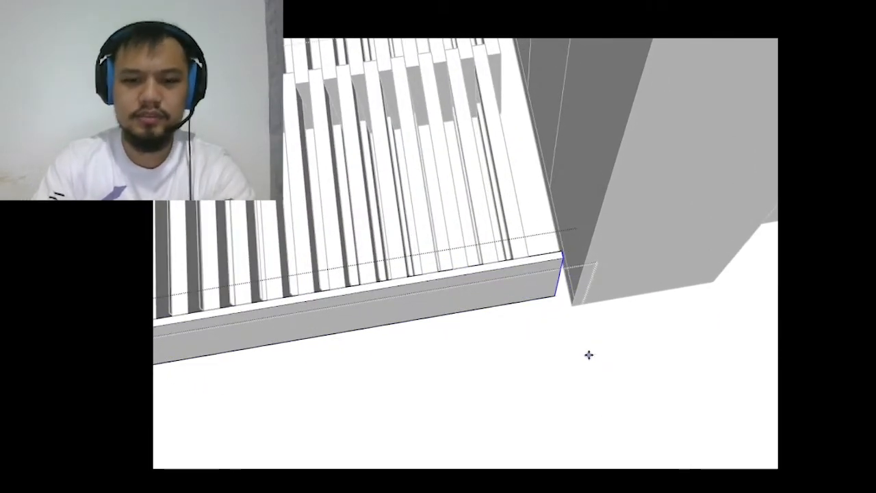
scroll(589, 354, "down", 8)
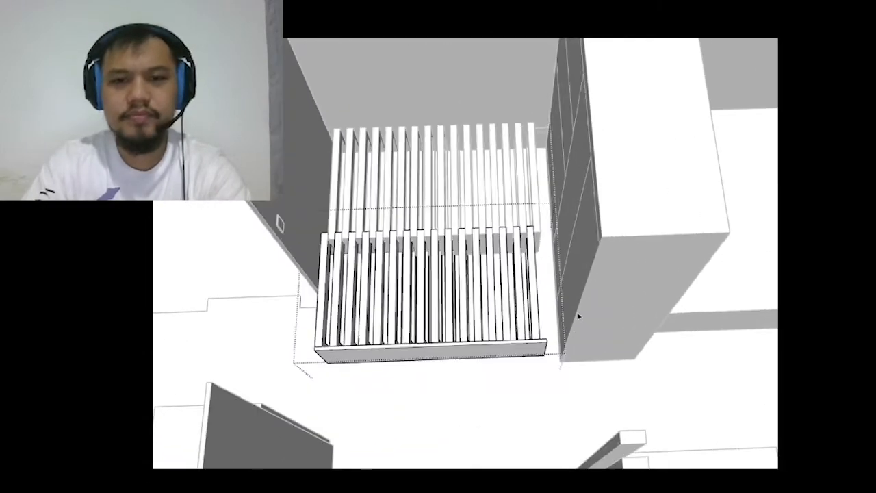
- Select all of the wardrobe's geometry and move it sideways against the narrowed slat platform
left_click(600, 291)
middle_click_drag(599, 291, 644, 319)
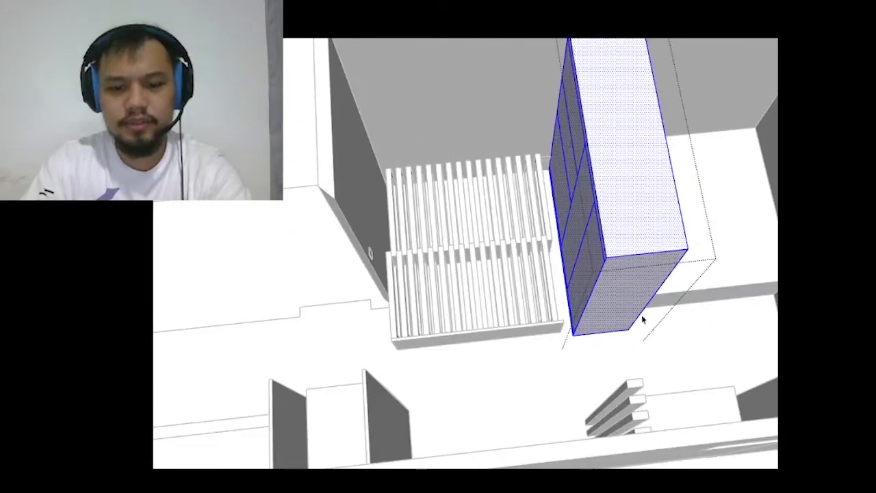
scroll(643, 319, "up", 5)
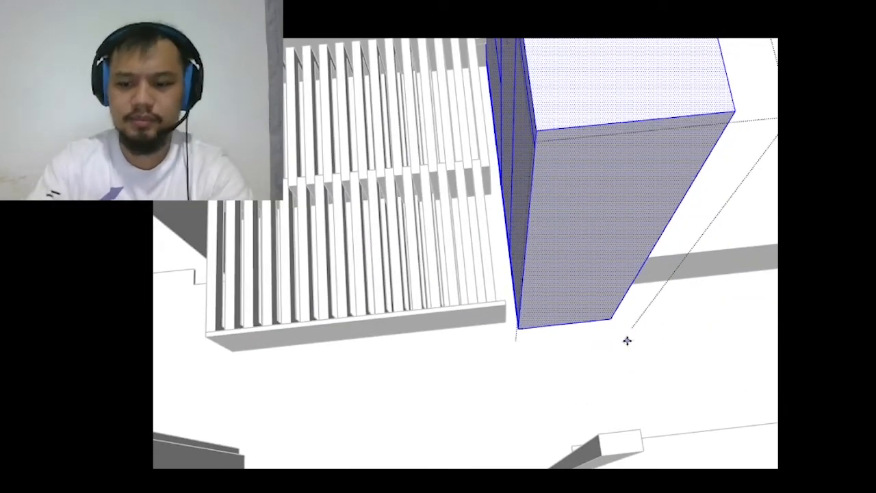
key("space")
left_click(628, 343)
- Examine the fit between the slatted platform, the back wall and the repositioned wardrobe
scroll(774, 297, "down", 3)
scroll(618, 80, "up", 5)
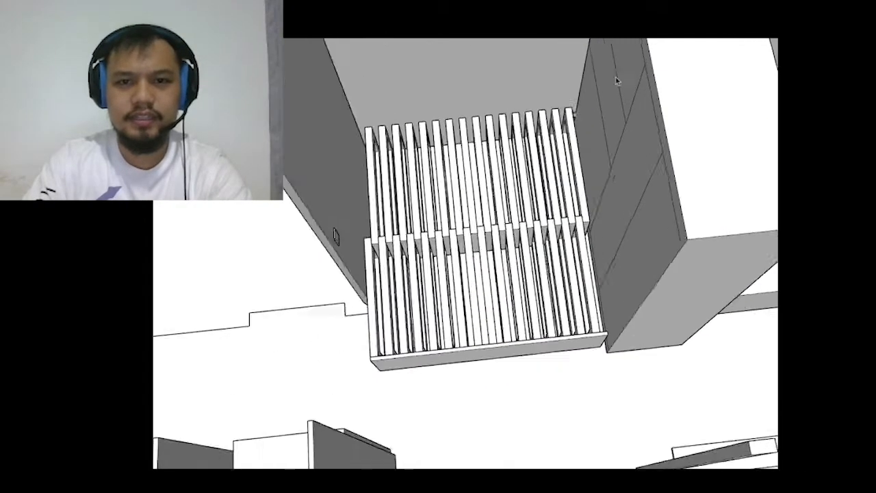
scroll(626, 177, "up", 8)
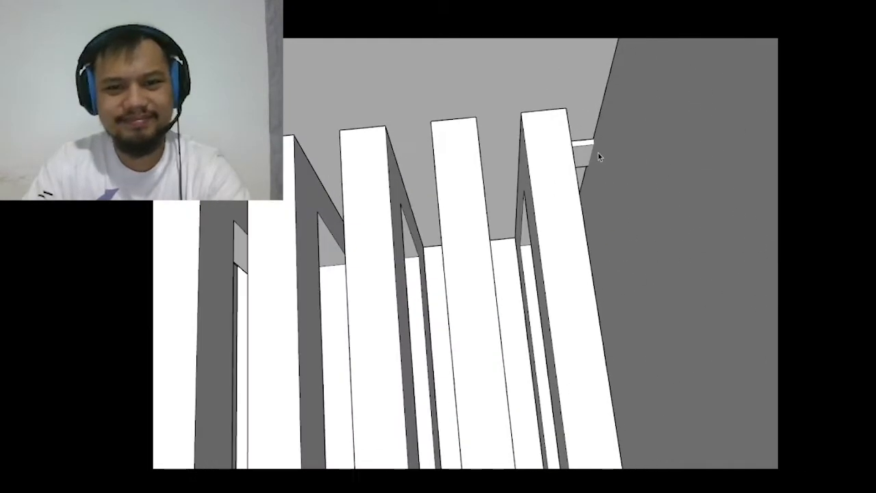
scroll(620, 196, "down", 8)
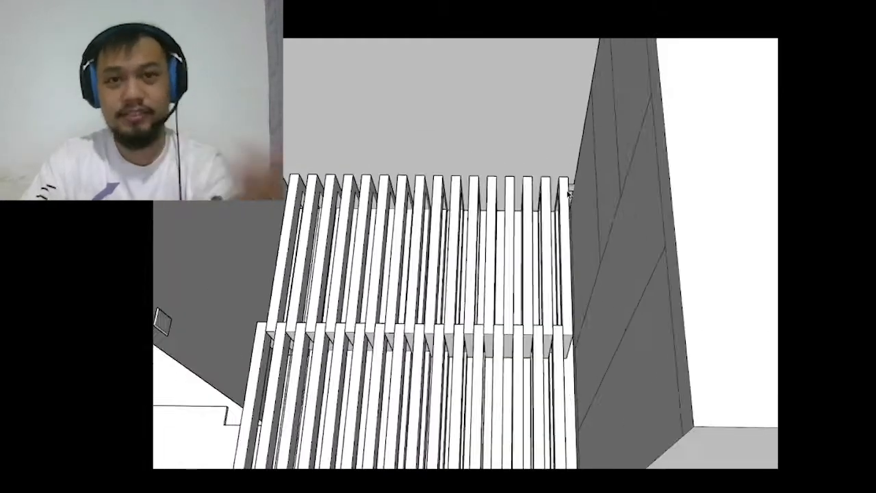
scroll(567, 195, "down", 5)
mouse_move(566, 195)
middle_mouse_down()
mouse_move(527, 218)
mouse_move(682, 278)
mouse_move(646, 231)
middle_mouse_up()
scroll(545, 188, "up", 4)
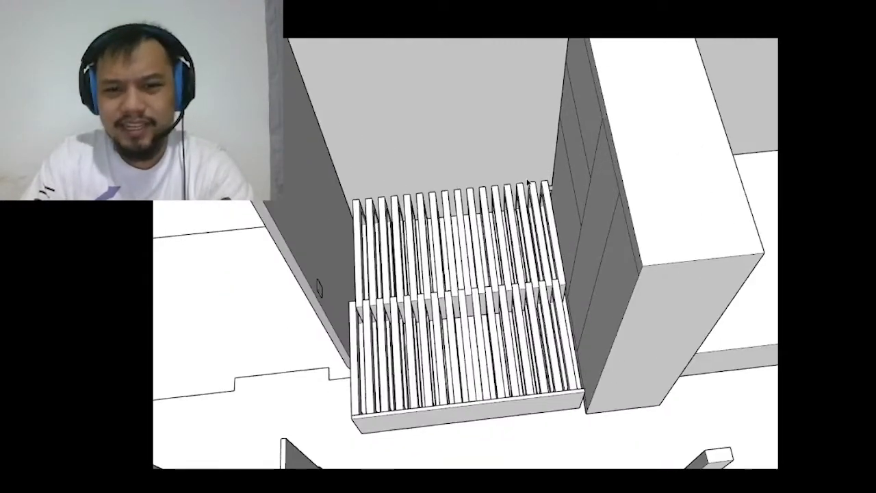
- Push/Pull the wardrobe's bed-side face slightly outward toward the bed
scroll(527, 180, "down", 3)
middle_click_drag(527, 180, 677, 295)
double_click(637, 304)
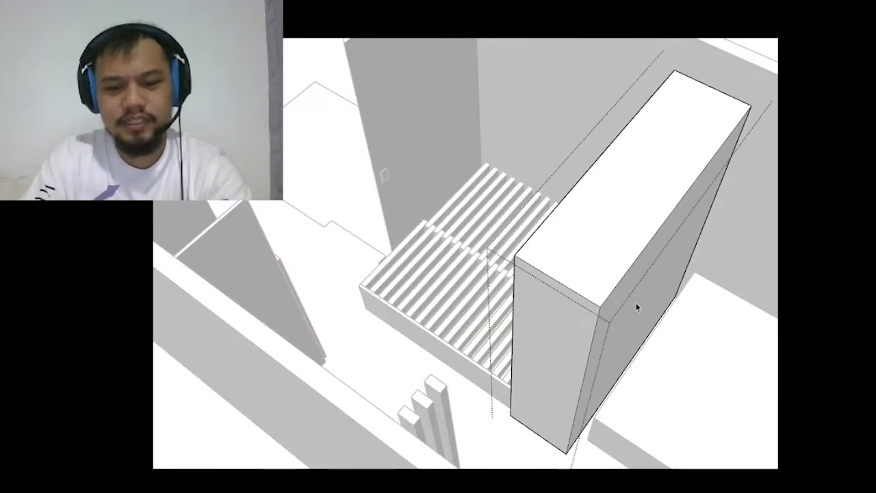
key("p")
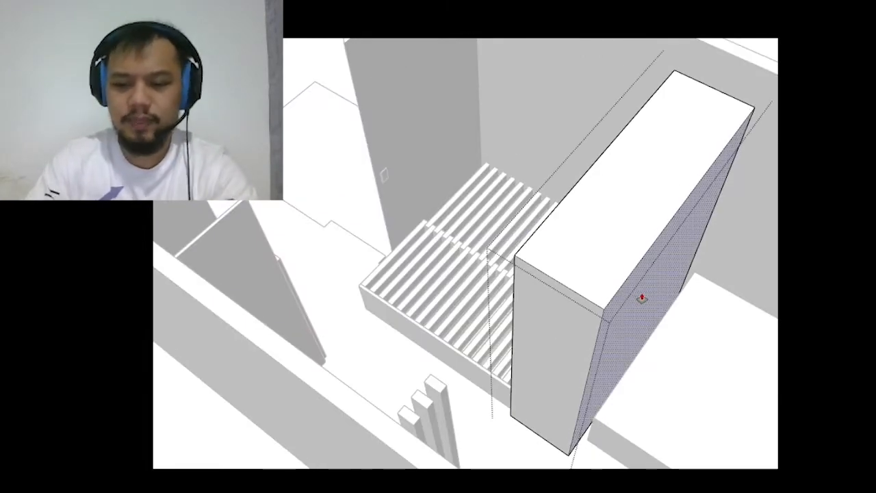
key("space")
key("Escape")
- Extend the wardrobe's bed-side face until it closes the remaining gap to the bed's edge
scroll(641, 292, "down", 2)
middle_click_drag(630, 353, 649, 356)
scroll(602, 407, "up", 4)
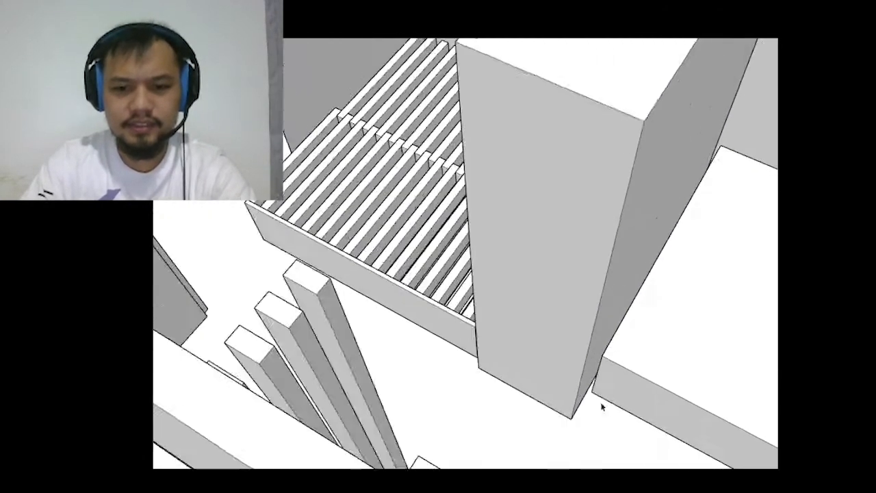
scroll(603, 407, "up", 2)
middle_click_drag(587, 367, 547, 392)
key("p")
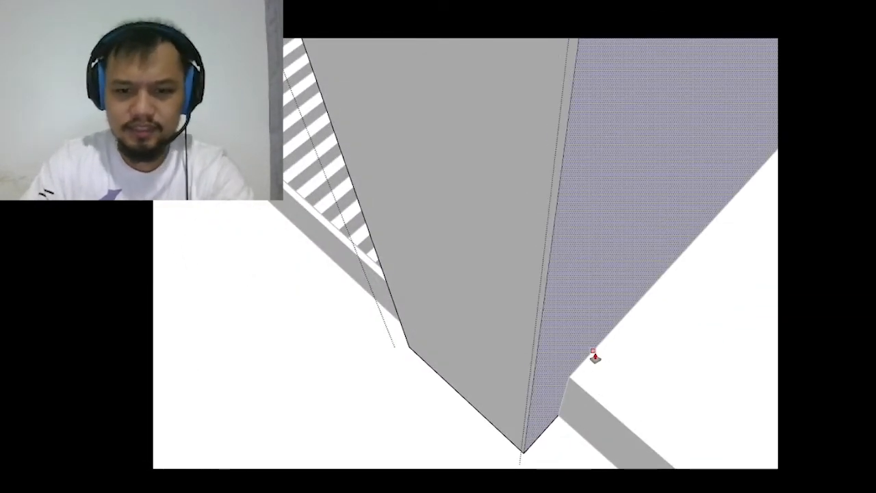
key("space")
left_click(642, 338)
scroll(642, 338, "down", 4)
middle_click_drag(379, 329, 657, 301)
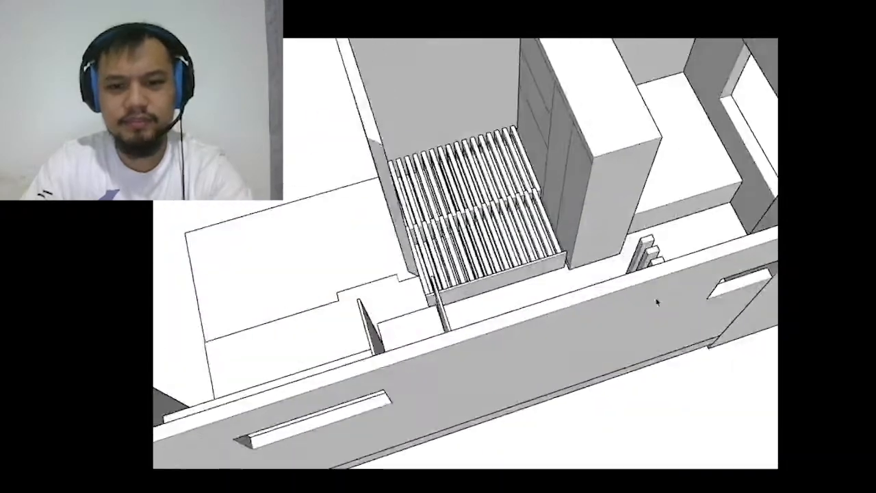
- Inspect the narrowed slat platform up close, from its front board to the back wall and the wardrobe side
scroll(556, 249, "up", 3)
scroll(534, 178, "up", 5)
scroll(506, 144, "down", 3)
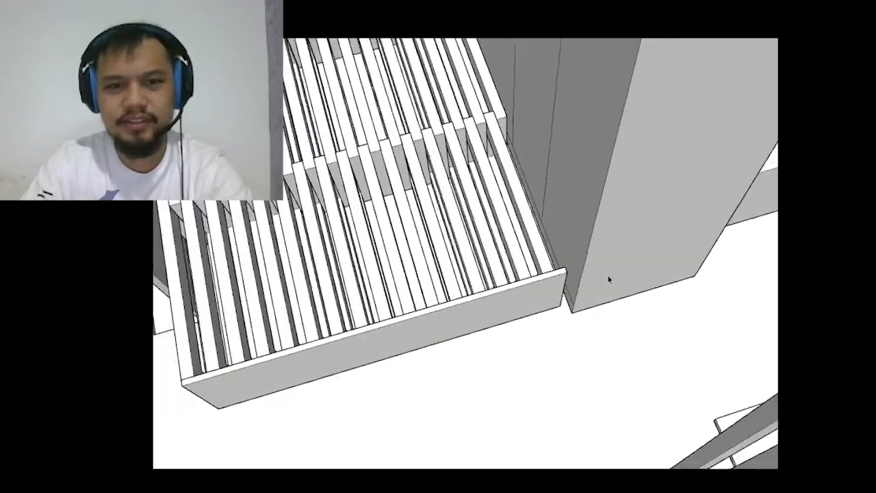
scroll(516, 113, "up", 2)
mouse_move(516, 113)
middle_mouse_down()
mouse_move(538, 212)
mouse_move(485, 114)
mouse_move(485, 64)
mouse_move(584, 208)
middle_mouse_up()
scroll(614, 204, "down", 6)
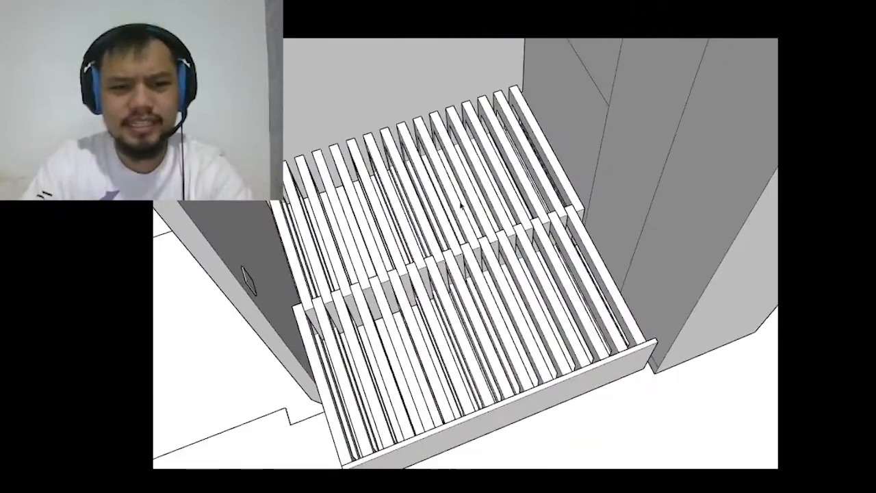
scroll(461, 206, "down", 5)
scroll(489, 247, "up", 3)
mouse_move(480, 208)
middle_mouse_down()
mouse_move(596, 238)
mouse_move(348, 190)
mouse_move(520, 225)
mouse_move(578, 228)
mouse_move(475, 172)
mouse_move(527, 163)
mouse_move(581, 171)
mouse_move(710, 234)
mouse_move(544, 227)
mouse_move(515, 206)
mouse_move(602, 304)
mouse_move(540, 247)
mouse_move(560, 255)
middle_mouse_up()
scroll(469, 168, "up", 3)
scroll(490, 158, "down", 3)
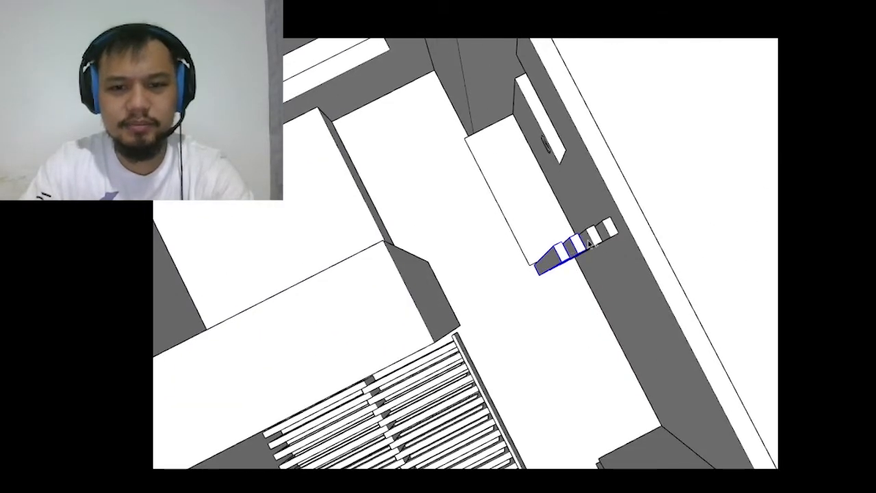
- Move the four-post slatted partition slightly away from the end of the low bench
middle_click_drag(601, 247, 544, 288)
left_click(537, 290)
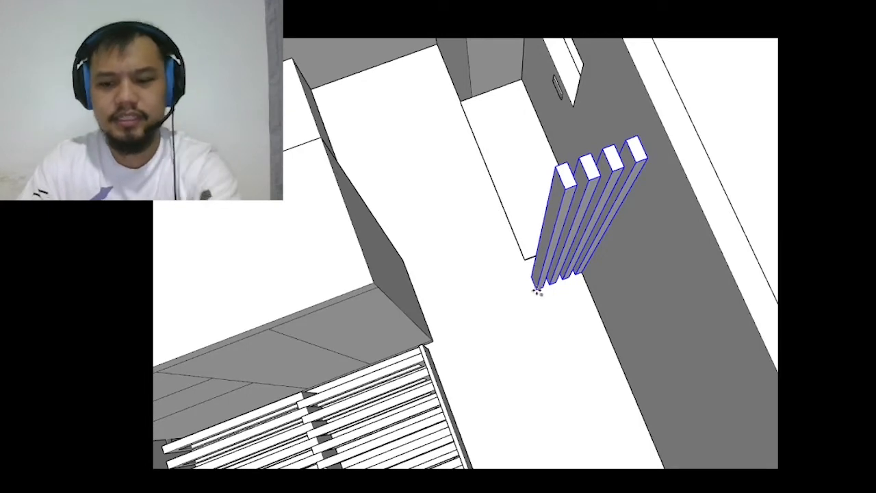
scroll(536, 297, "up", 10)
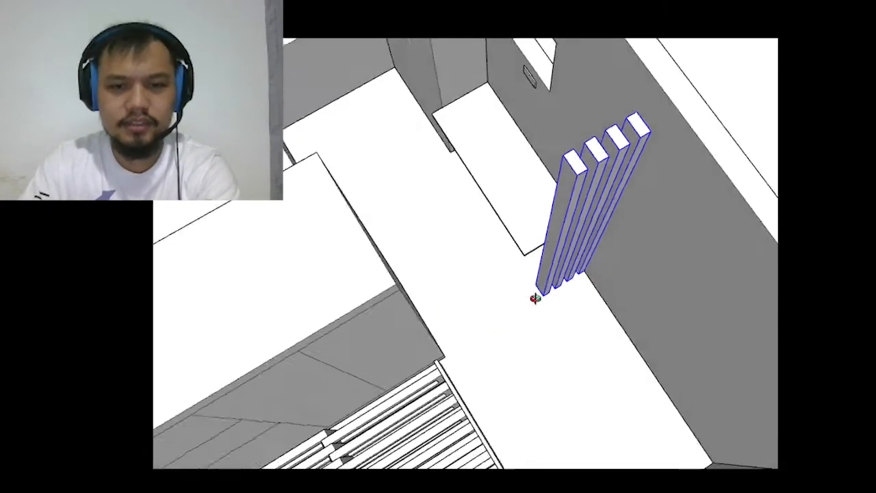
scroll(536, 246, "up", 2)
- Push/Pull the low bench's end face outward toward the slatted partition
key("p")
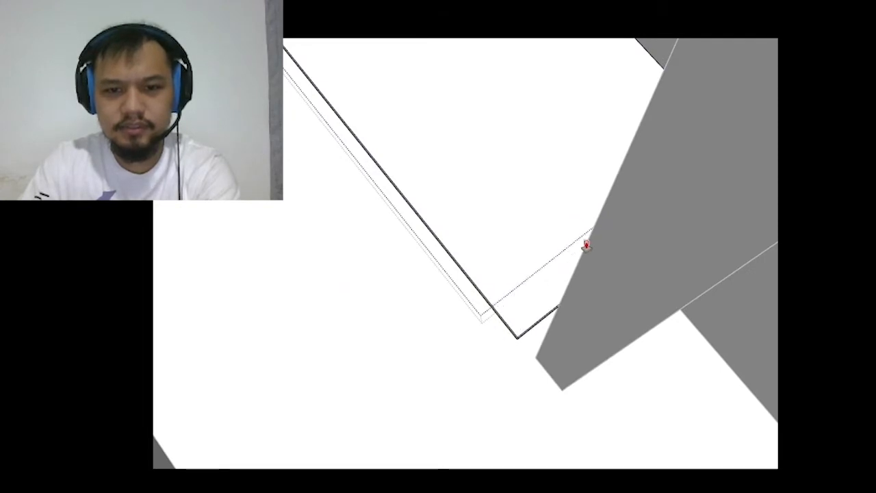
middle_click_drag(586, 244, 631, 284)
scroll(569, 264, "down", 8)
key("space")
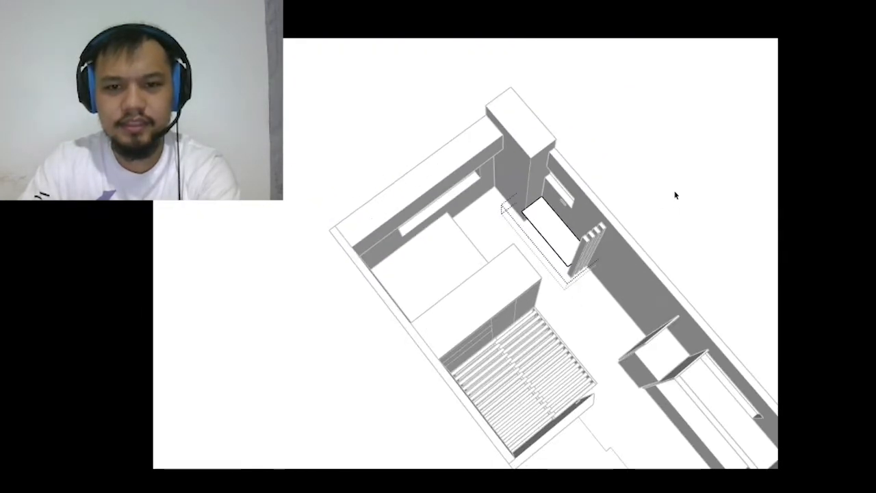
- Examine the slat platform's fit between the wardrobe and the wall, including its front board and corner beside the wardrobe
left_click(675, 194)
mouse_move(540, 295)
middle_mouse_down()
mouse_move(625, 288)
mouse_move(463, 209)
mouse_move(727, 195)
mouse_move(621, 190)
mouse_move(607, 269)
mouse_move(639, 247)
middle_mouse_up()
scroll(638, 247, "up", 3)
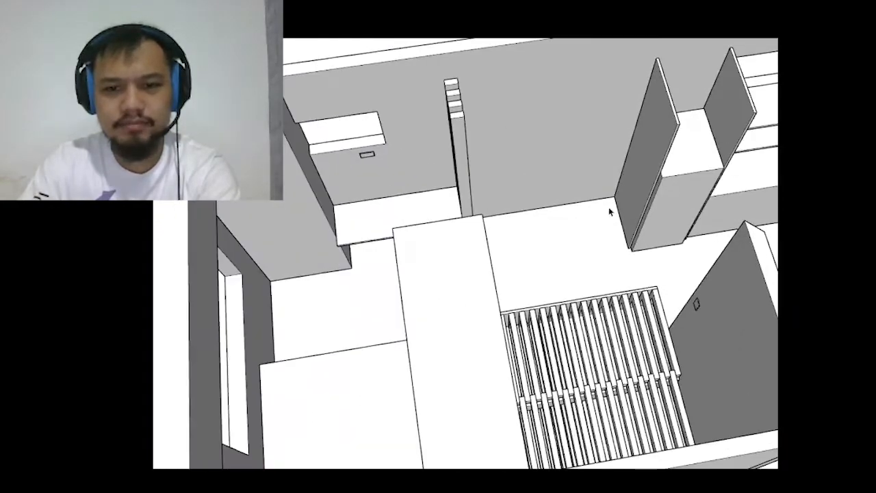
middle_click_drag(610, 209, 436, 230)
scroll(436, 230, "down", 1)
scroll(498, 233, "up", 2)
left_click(583, 345)
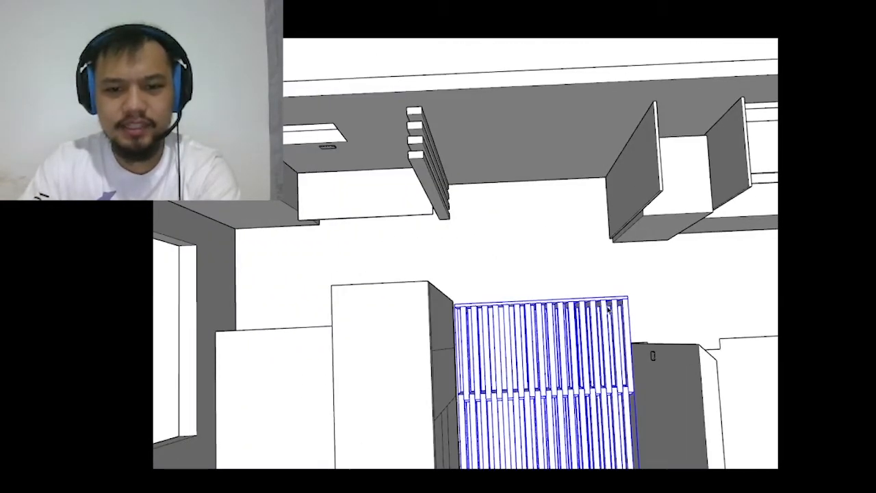
mouse_move(584, 346)
middle_mouse_down()
mouse_move(312, 254)
mouse_move(413, 229)
mouse_move(636, 214)
middle_mouse_up()
scroll(413, 229, "up", 3)
scroll(635, 209, "up", 2)
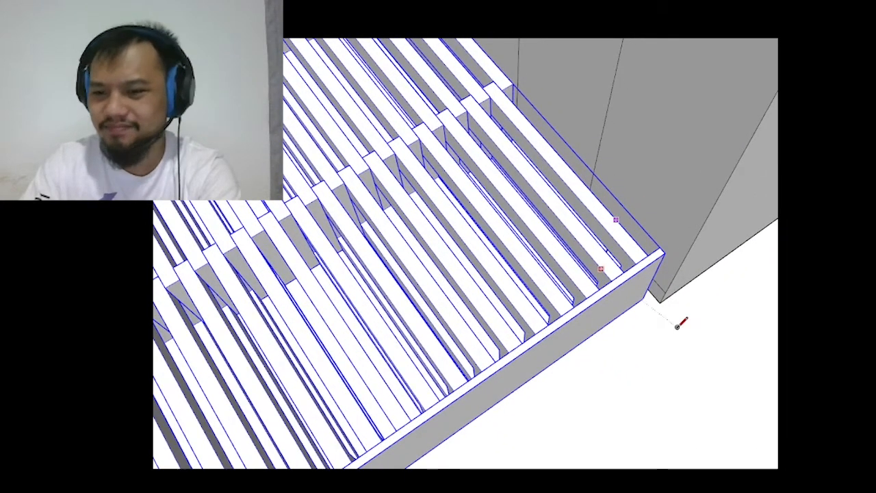
scroll(707, 249, "down", 4)
scroll(672, 259, "up", 3)
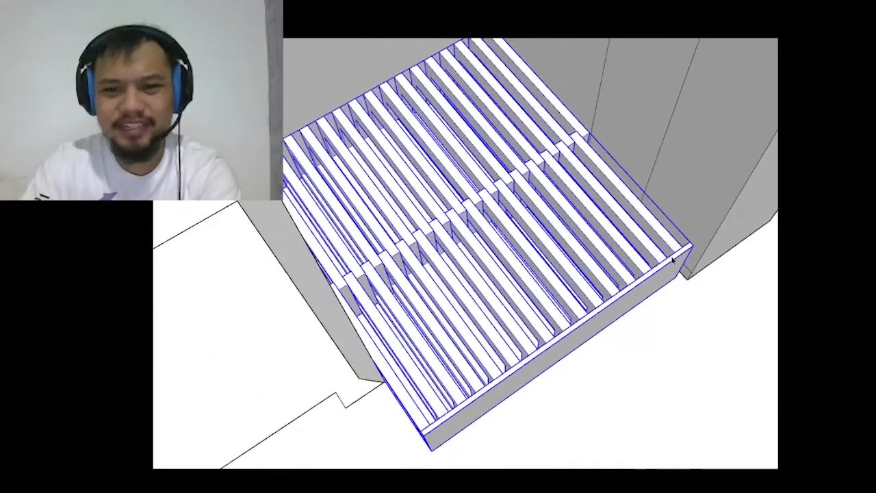
scroll(670, 264, "down", 2)
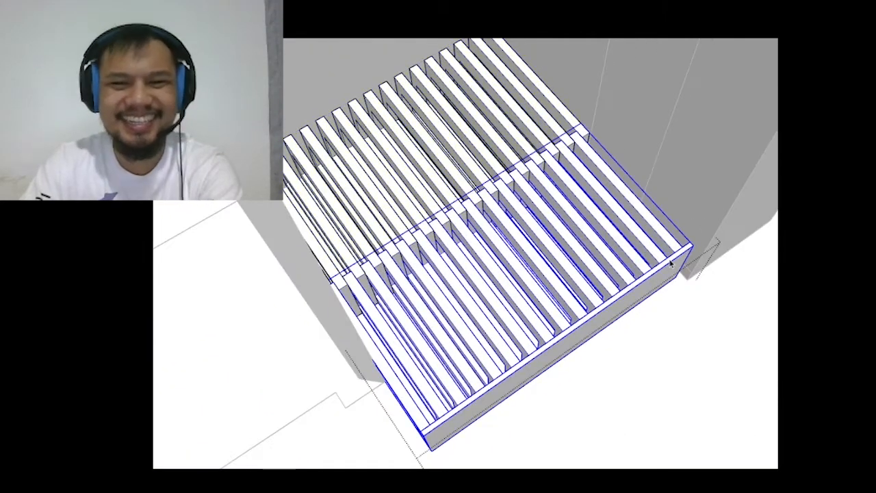
middle_click_drag(674, 267, 655, 339)
left_click(655, 339)
- Cut the slat platform out of the room and paste it on its own into an empty space
left_click(532, 280)
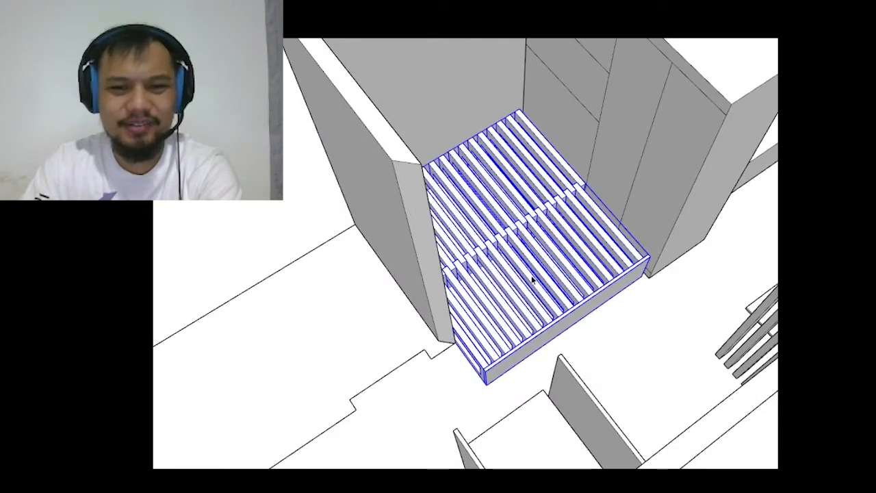
middle_click_drag(531, 280, 606, 267)
scroll(606, 268, "down", 5)
middle_click_drag(479, 263, 397, 259)
left_click(397, 259)
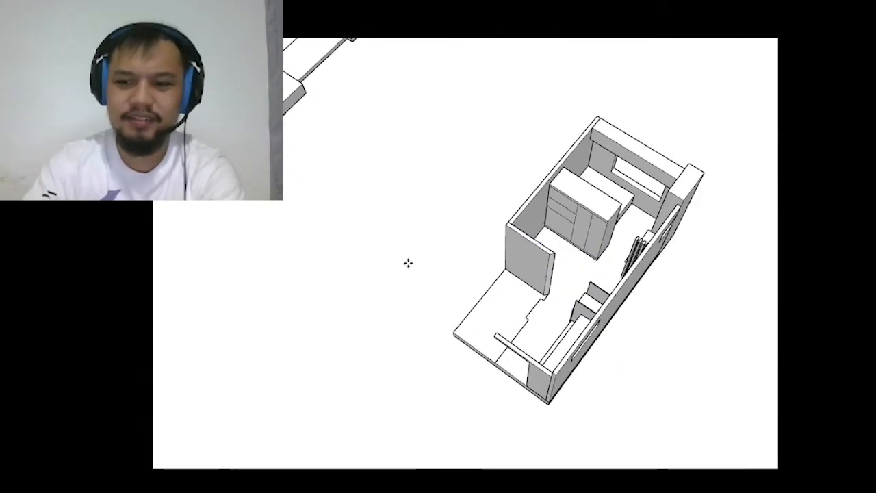
mouse_move(408, 262)
middle_mouse_down()
mouse_move(434, 141)
mouse_move(479, 317)
mouse_move(688, 241)
middle_mouse_up()
scroll(548, 218, "up", 8)
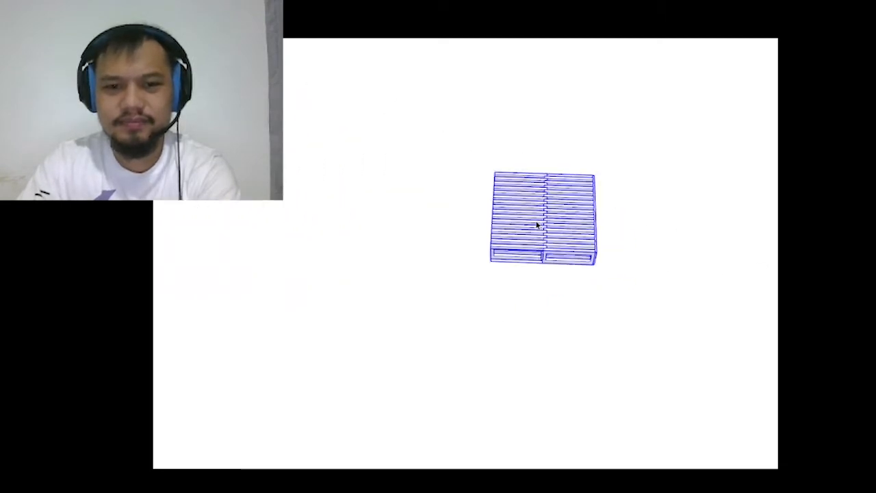
- Lower the top faces of the slats in the platform half without the front board, inside its group
scroll(499, 208, "up", 3)
mouse_move(541, 267)
middle_mouse_down()
mouse_move(497, 208)
mouse_move(519, 206)
mouse_move(494, 135)
middle_mouse_up()
double_click(494, 135)
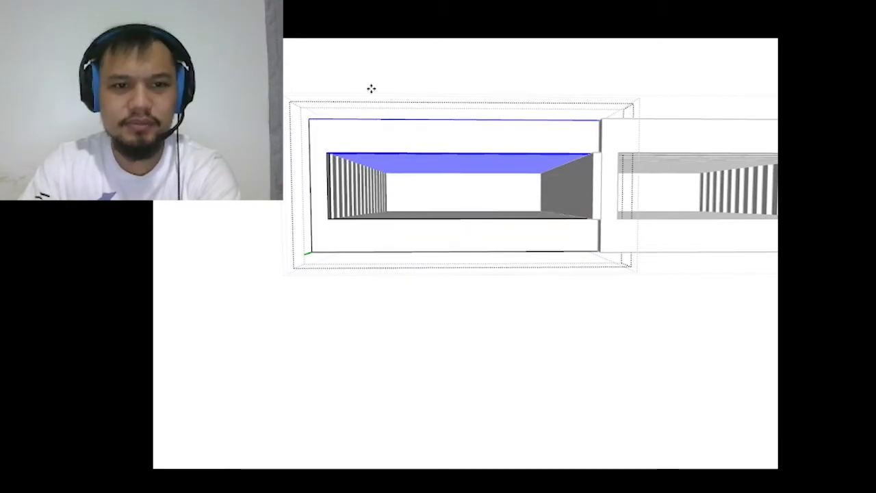
middle_click_drag(373, 75, 371, 80)
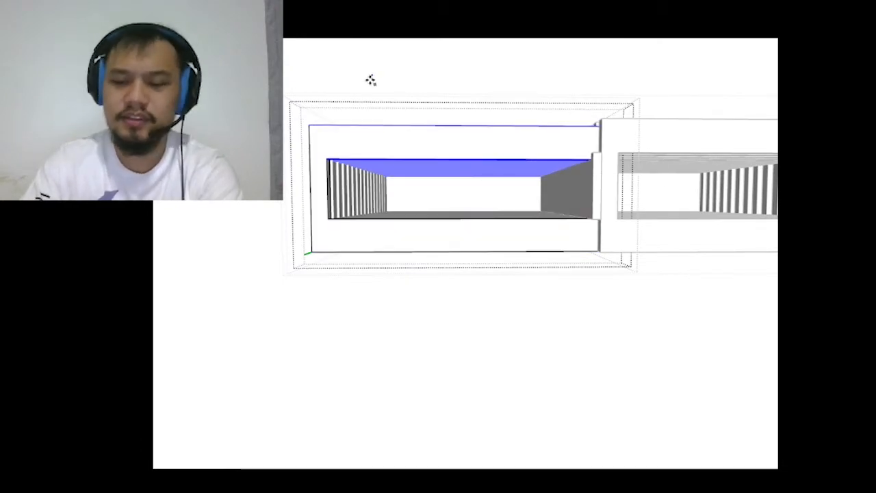
scroll(360, 88, "down", 2)
scroll(472, 150, "up", 4)
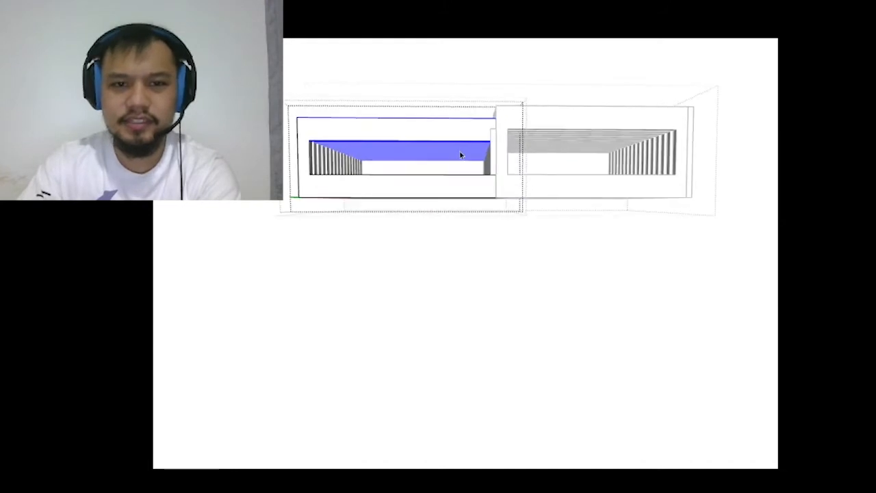
- Push/Pull the top face of the connecting board between the two platform halves slightly downward
mouse_move(500, 145)
middle_mouse_down()
mouse_move(544, 209)
mouse_move(568, 215)
middle_mouse_up()
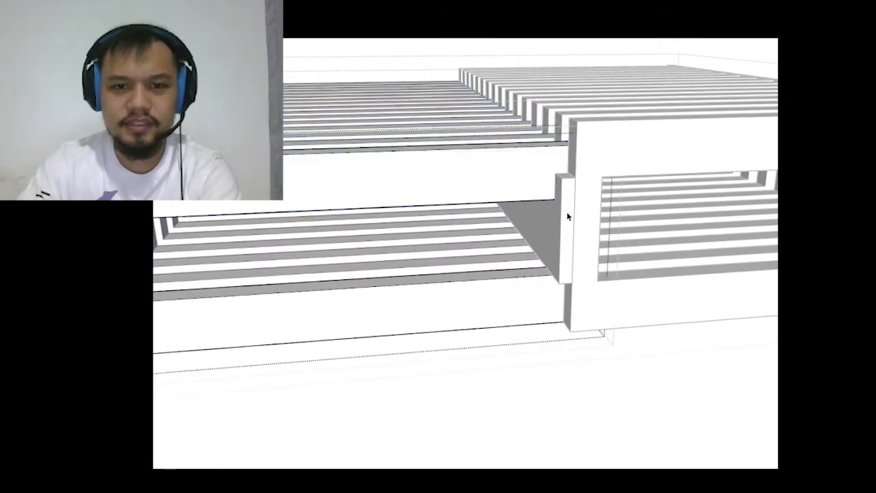
left_click(564, 209)
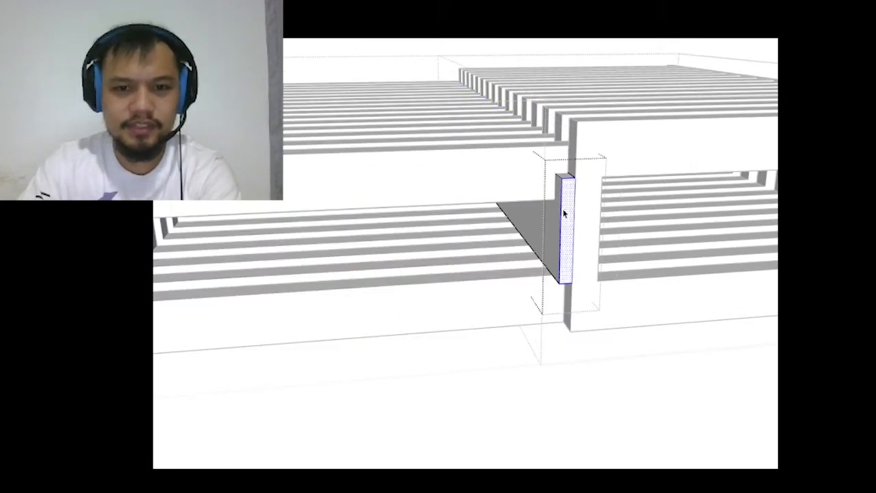
middle_click_drag(562, 208, 565, 274)
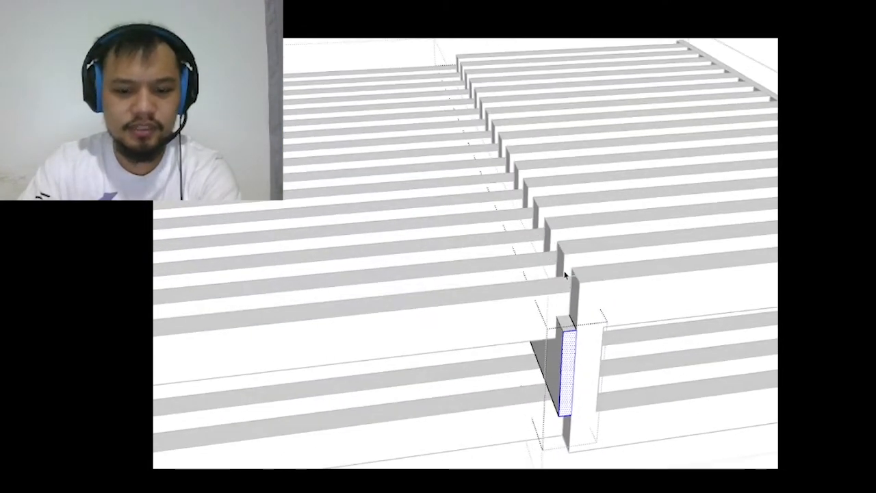
key("p")
left_click(571, 328)
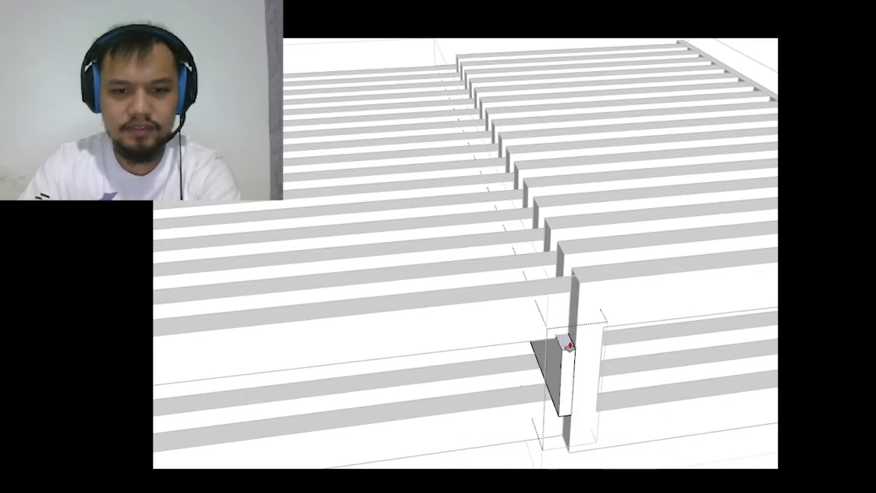
left_click(570, 346)
scroll(540, 316, "down", 5)
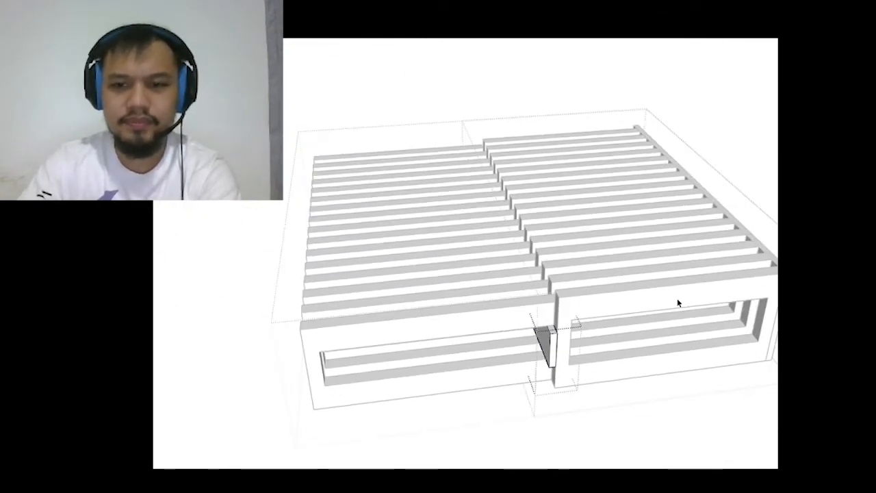
- Lower the top faces of the slats in the front-board half to the height of the other half's slats
scroll(625, 274, "up", 4)
left_click(633, 282)
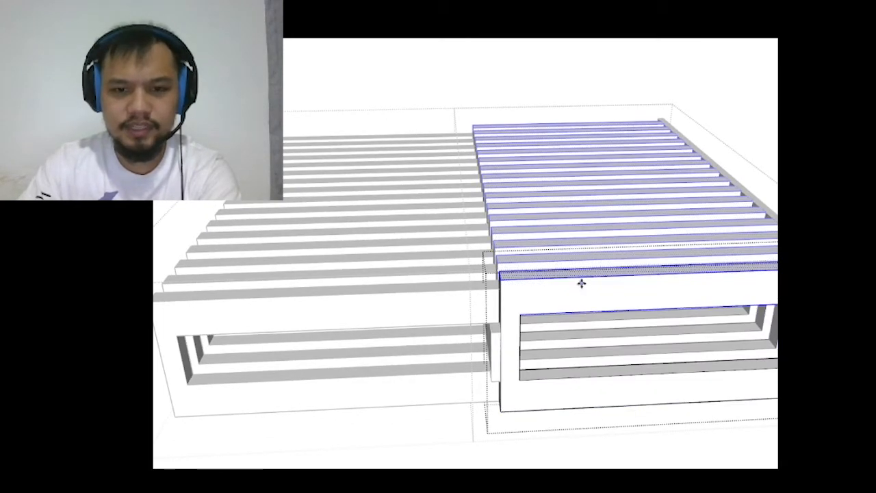
left_click_drag(581, 284, 579, 290)
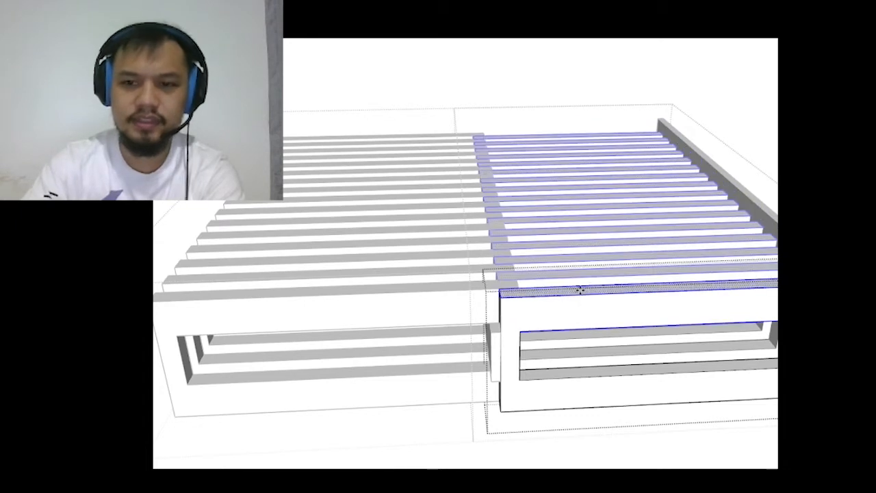
scroll(580, 291, "down", 4)
scroll(485, 283, "up", 4)
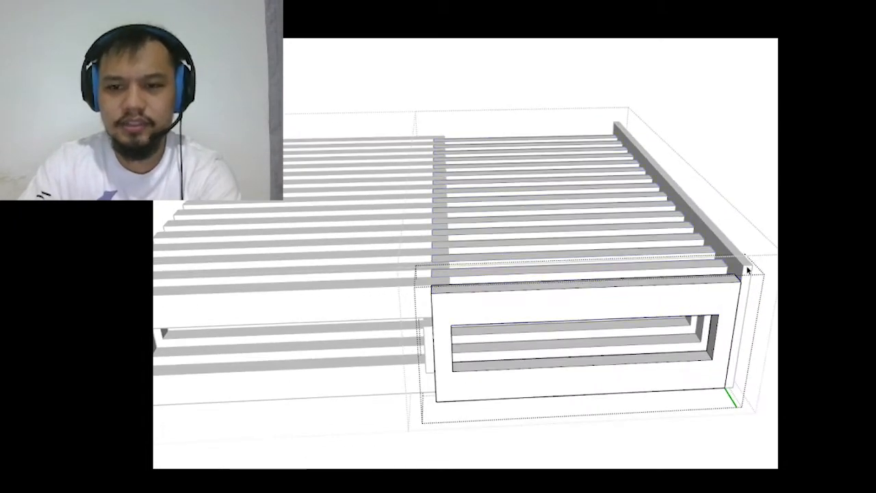
- Push/Pull the front board's top face down until it is flush with the lowered slats
left_click(747, 270)
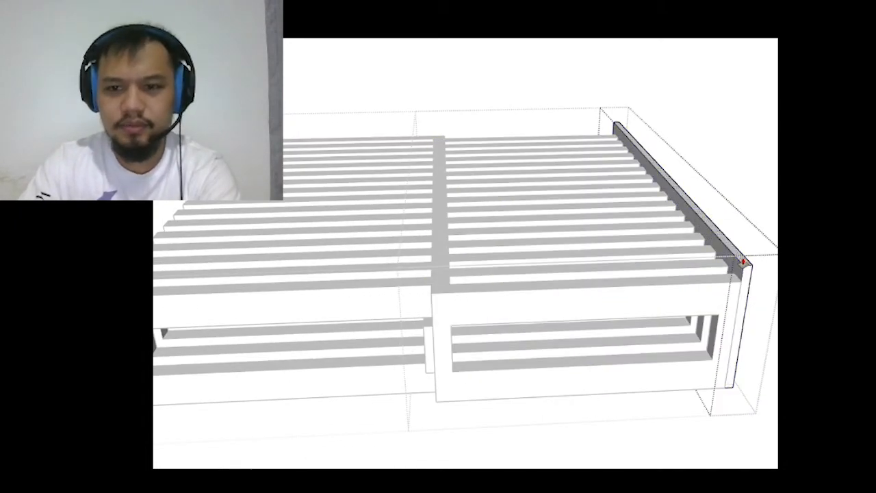
scroll(637, 246, "down", 2)
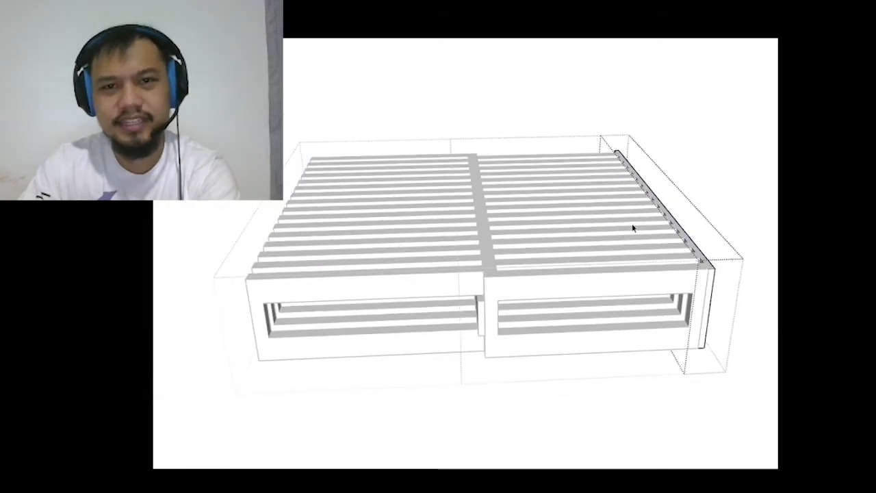
middle_click_drag(725, 196, 573, 348)
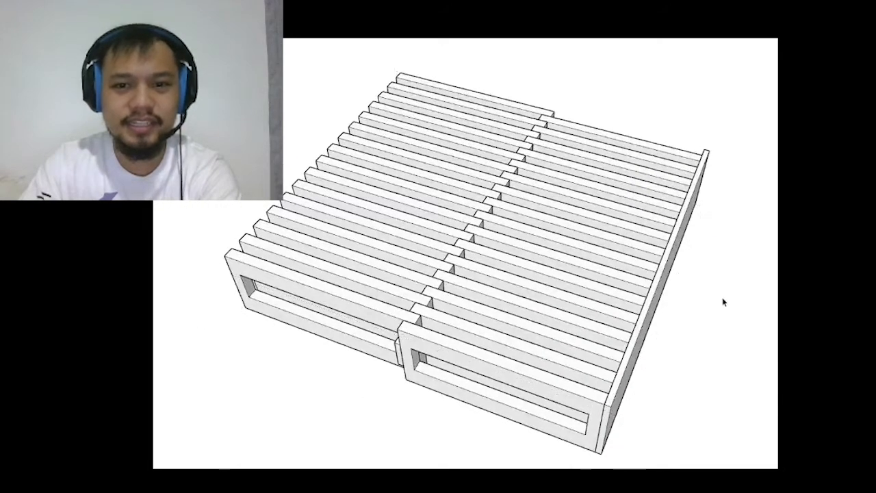
- Slide the front-board half of the platform into the other half so that their slats interlock in the closed position
key("ctrl+a")
middle_click_drag(618, 305, 681, 280)
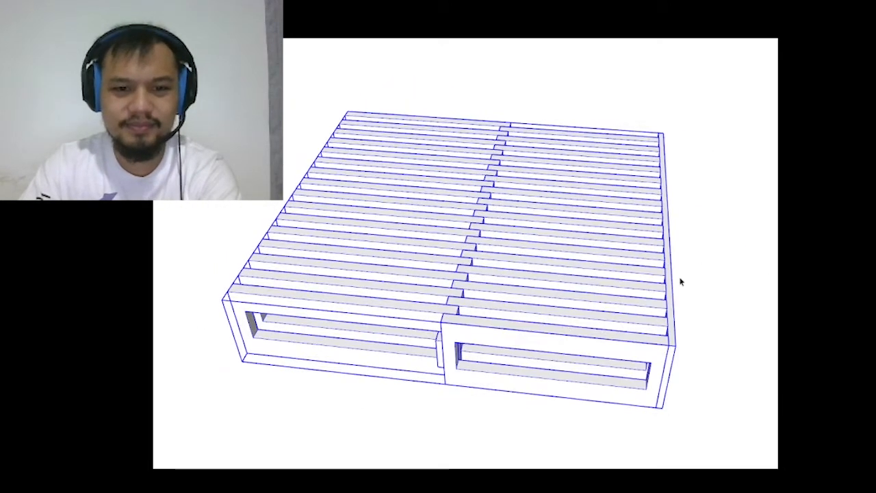
double_click(552, 342)
left_click(557, 338)
key("m")
scroll(557, 334, "up", 3)
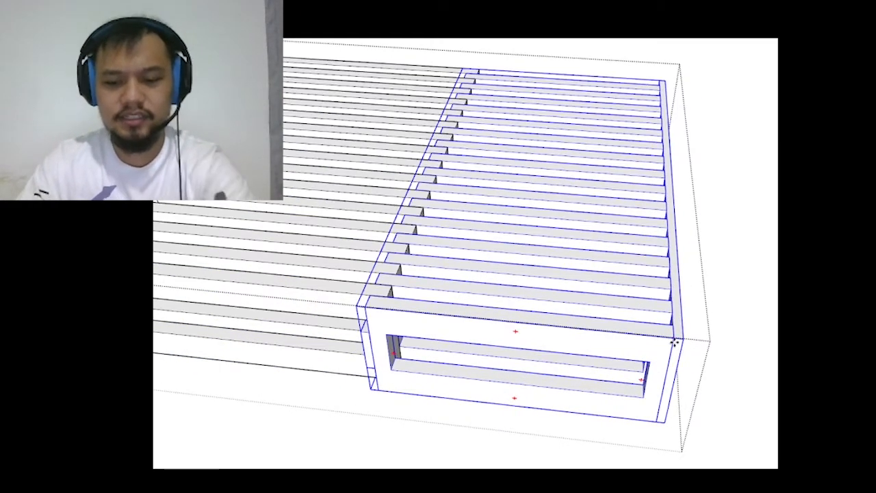
left_click(674, 340)
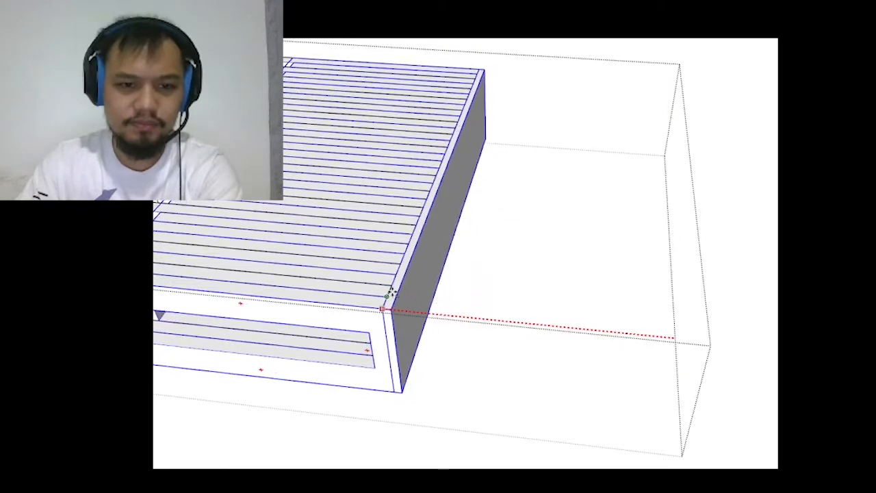
left_click(388, 295)
scroll(508, 209, "down", 6)
left_click(591, 214)
middle_click_drag(590, 214, 386, 219)
scroll(348, 212, "up", 6)
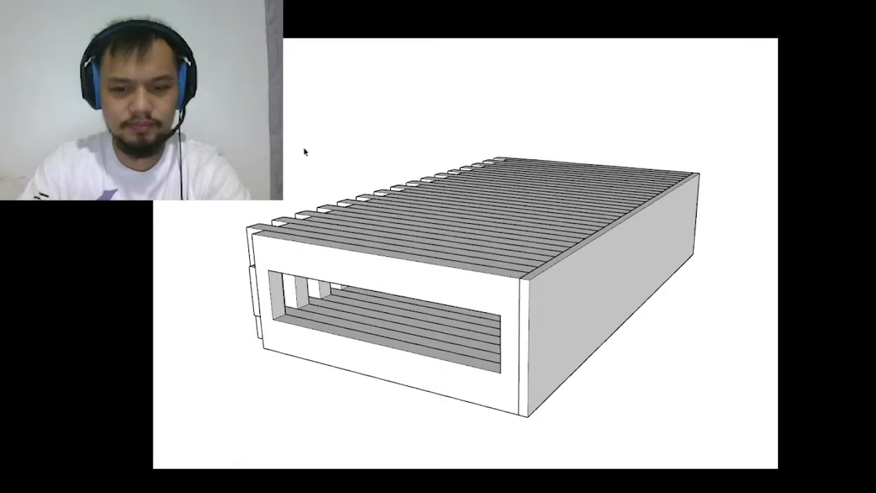
- Draw a narrow rectangular strip with the Line tool over the slat ends along the closed platform's back edge
key("l")
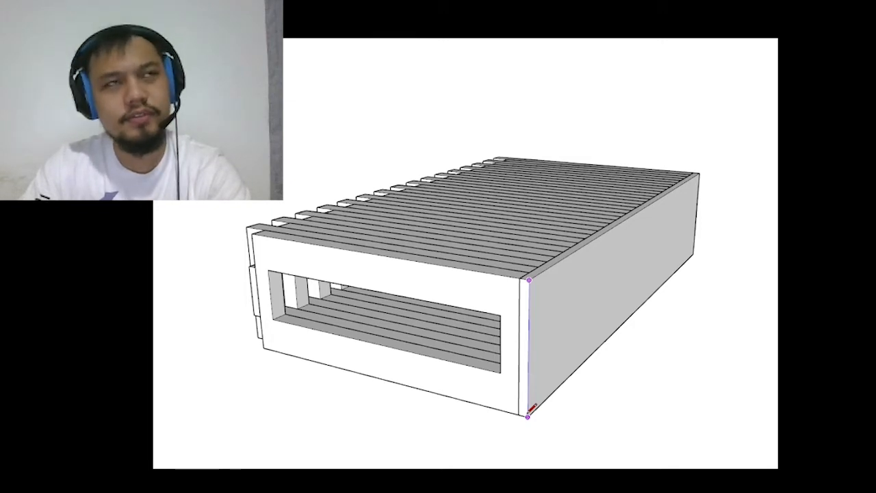
mouse_move(523, 397)
middle_mouse_down()
mouse_move(488, 325)
mouse_move(669, 326)
mouse_move(534, 370)
middle_mouse_up()
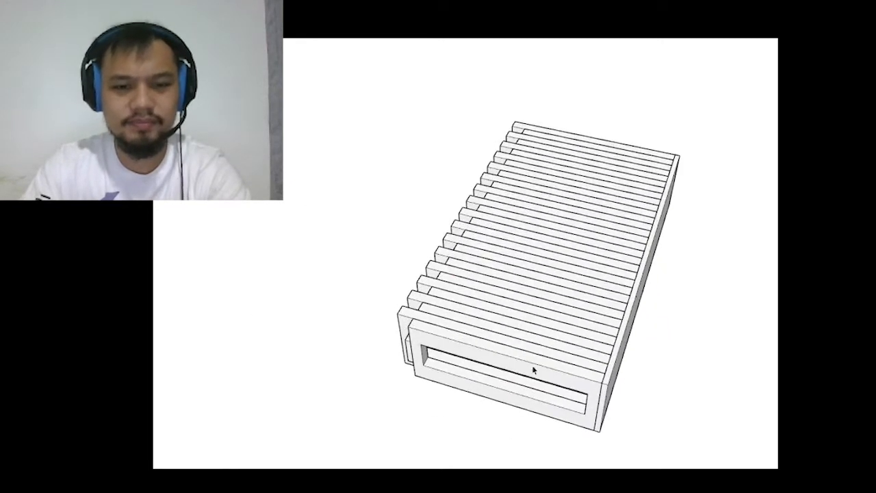
mouse_move(526, 286)
middle_mouse_down()
mouse_move(458, 262)
mouse_move(362, 267)
mouse_move(503, 157)
mouse_move(459, 330)
middle_mouse_up()
mouse_move(403, 336)
middle_mouse_down()
mouse_move(509, 334)
mouse_move(446, 132)
middle_mouse_up()
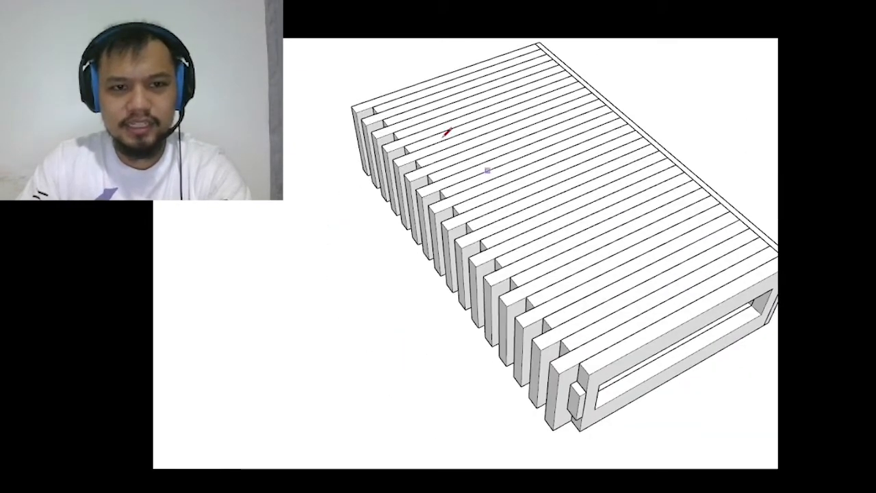
left_click(351, 106)
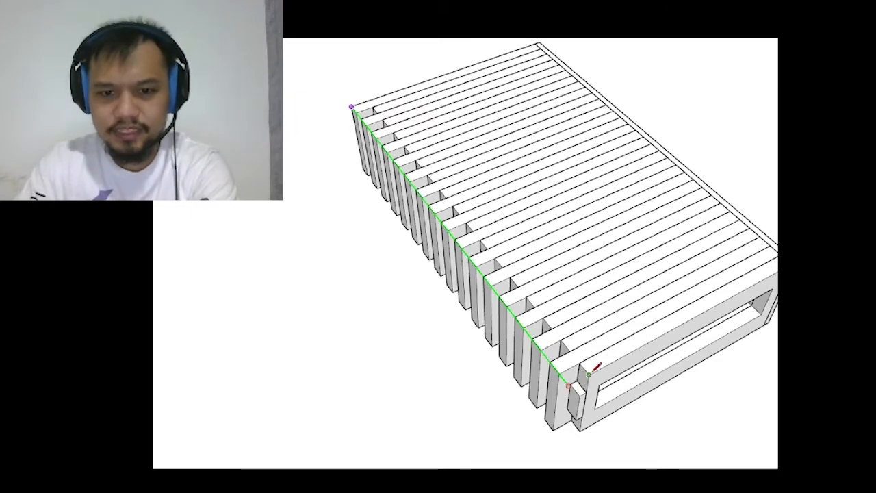
left_click(590, 375)
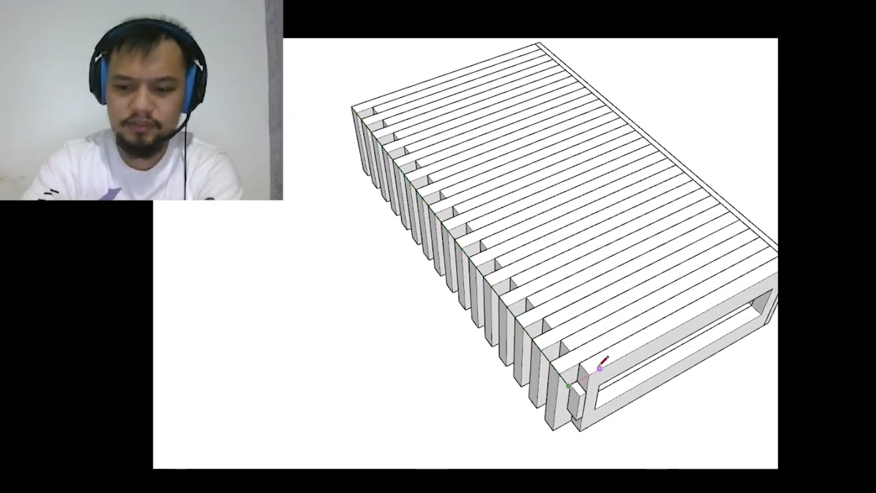
scroll(541, 226, "down", 3)
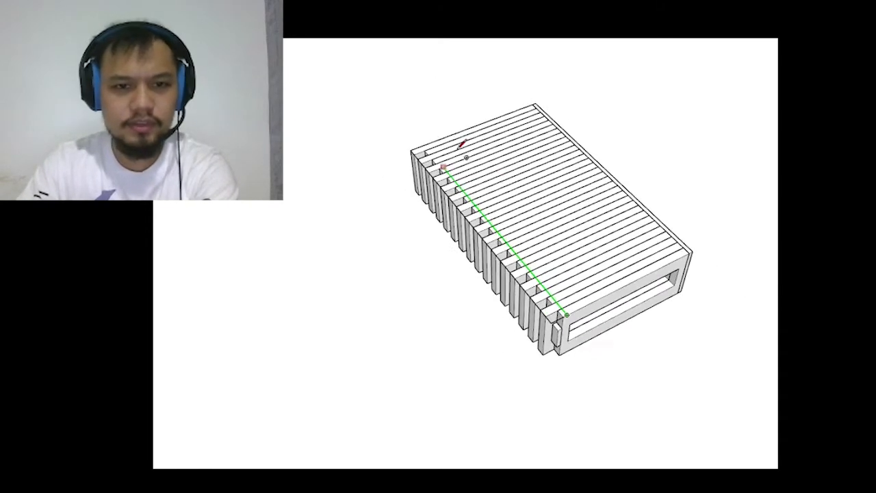
scroll(451, 145, "up", 3)
left_click(419, 148)
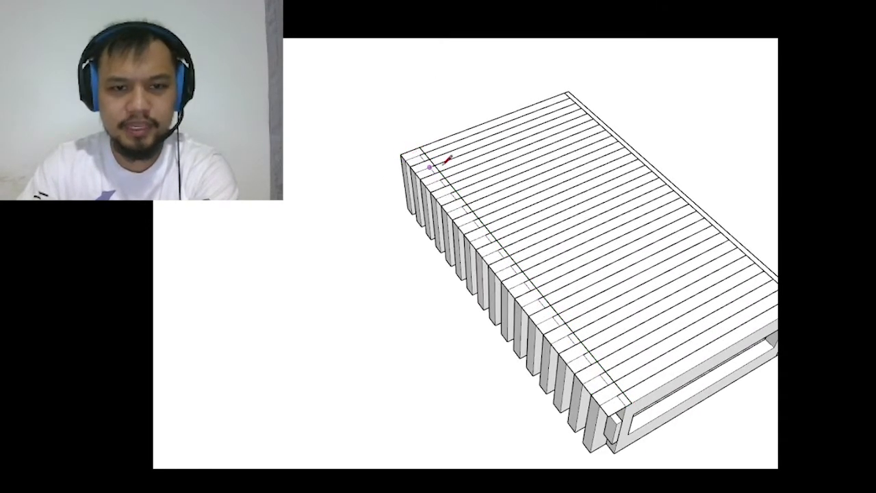
- Group the narrow strip face over the slat ends and copy it beside itself so the two strips touch edge to edge
middle_click_drag(447, 161, 436, 240)
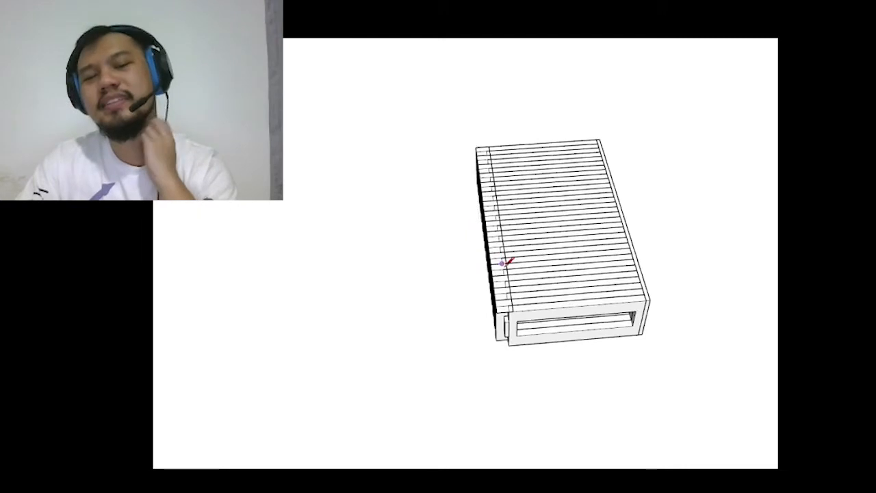
scroll(507, 297, "up", 5)
key("space")
double_click(498, 335)
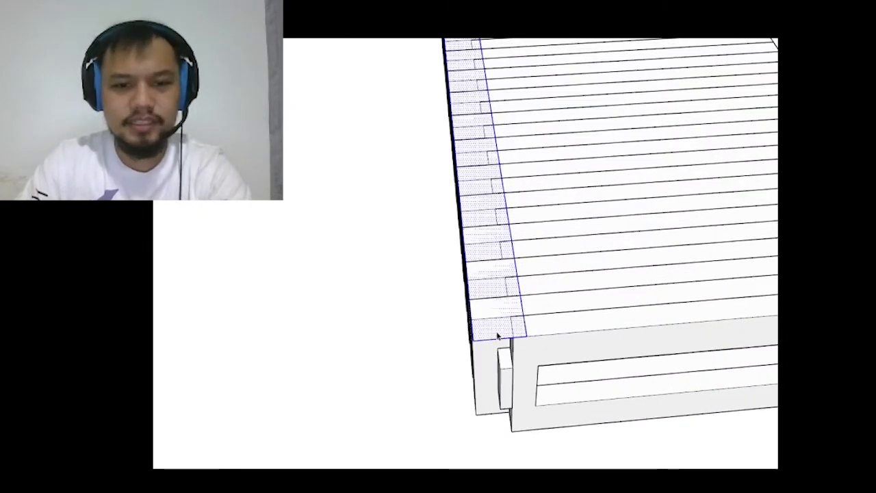
left_click(560, 424)
scroll(506, 317, "up", 1)
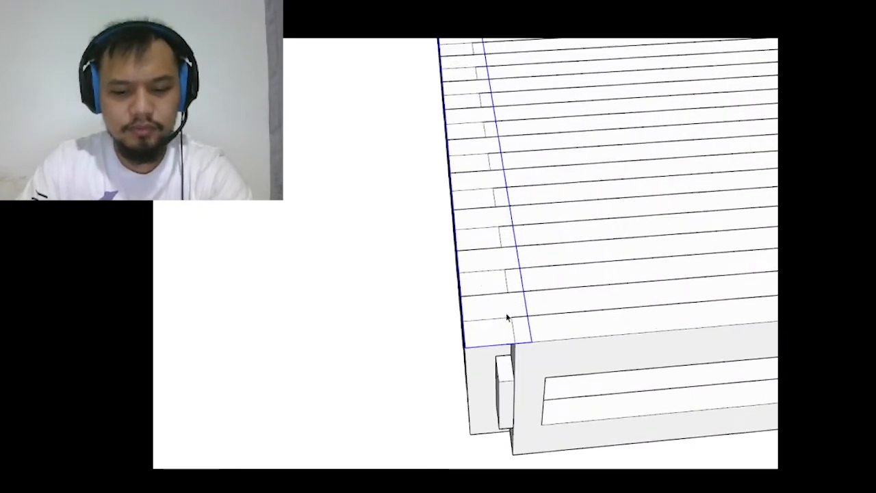
left_click(463, 349)
key("ctrl")
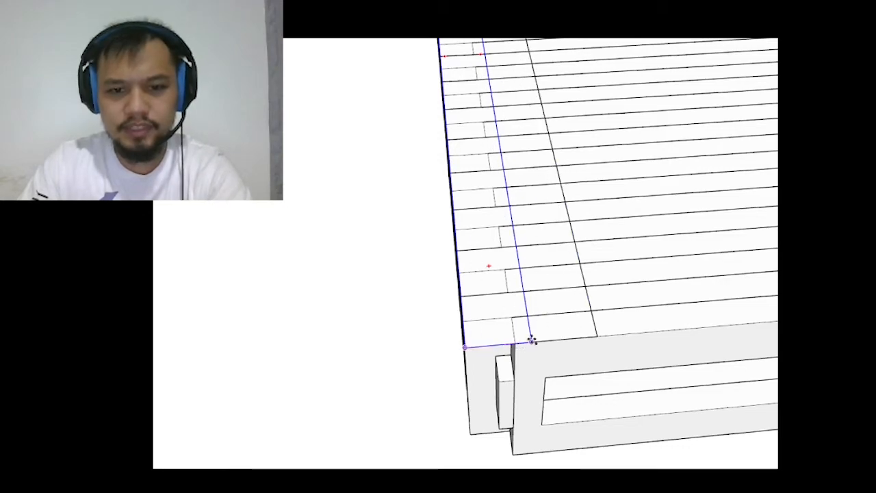
scroll(514, 330, "down", 3)
middle_click_drag(563, 309, 559, 289)
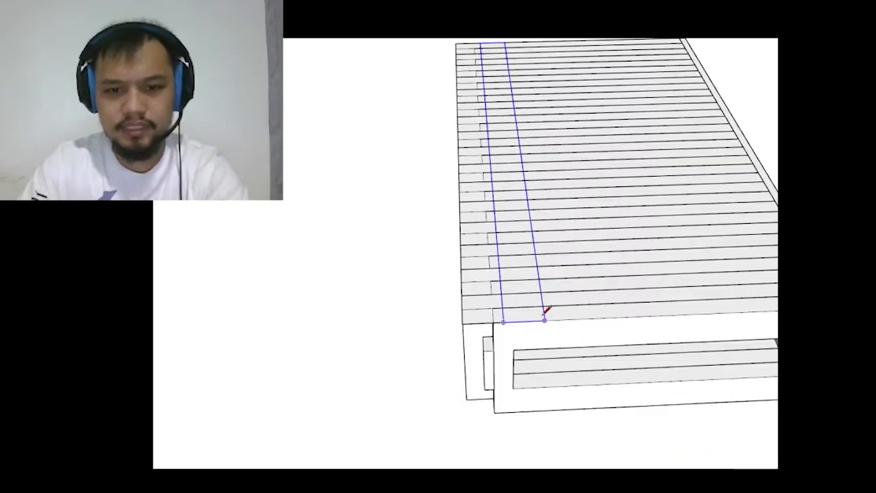
left_click(545, 314)
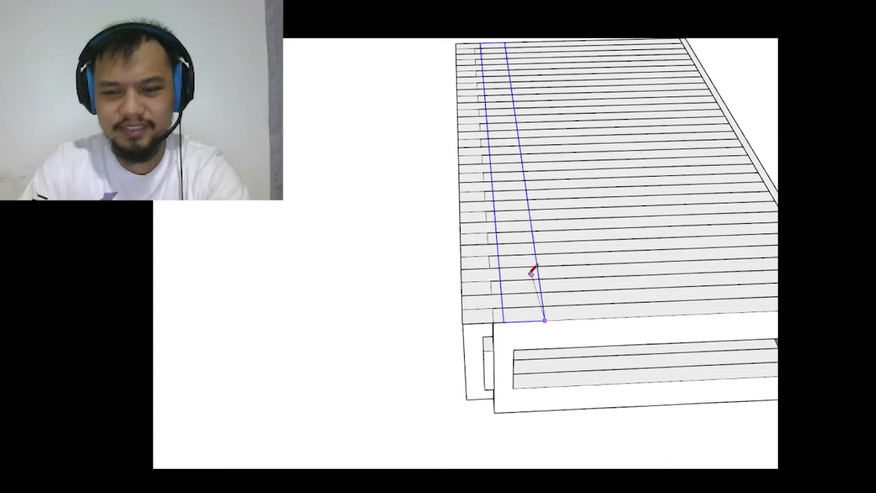
key("space")
scroll(527, 284, "down", 3)
middle_click_drag(554, 288, 611, 332)
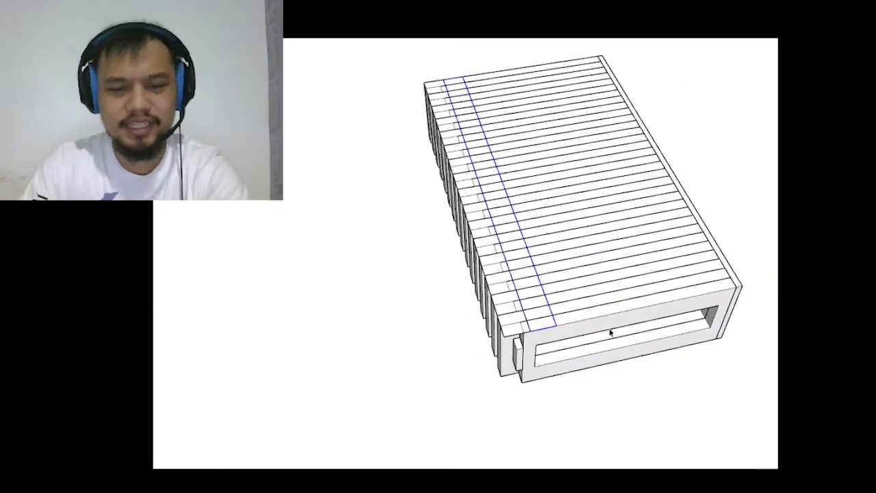
- Shift both strips toward the front board and copy one strip into the space behind them, making three adjoining strips
scroll(522, 313, "up", 4)
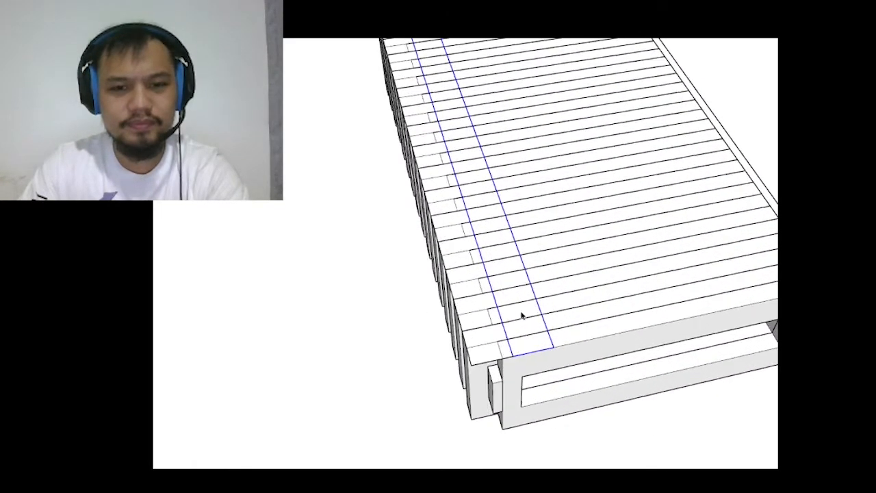
left_click(515, 340, "shift")
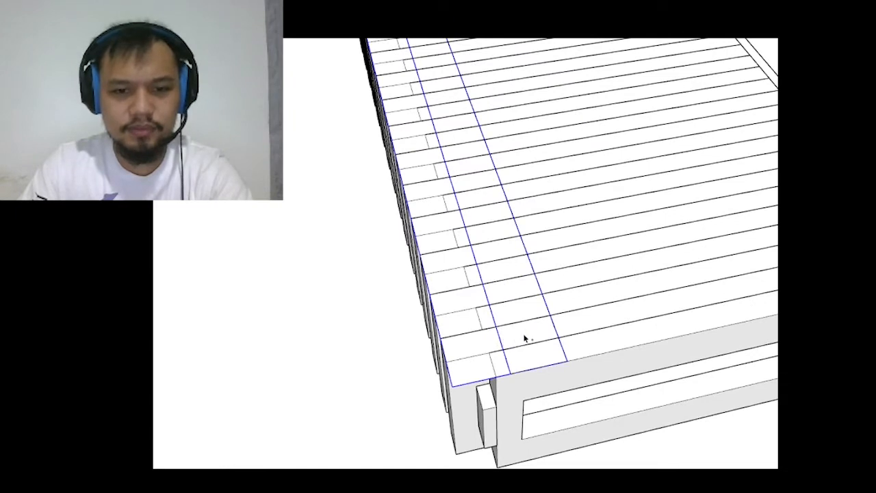
left_click(576, 289)
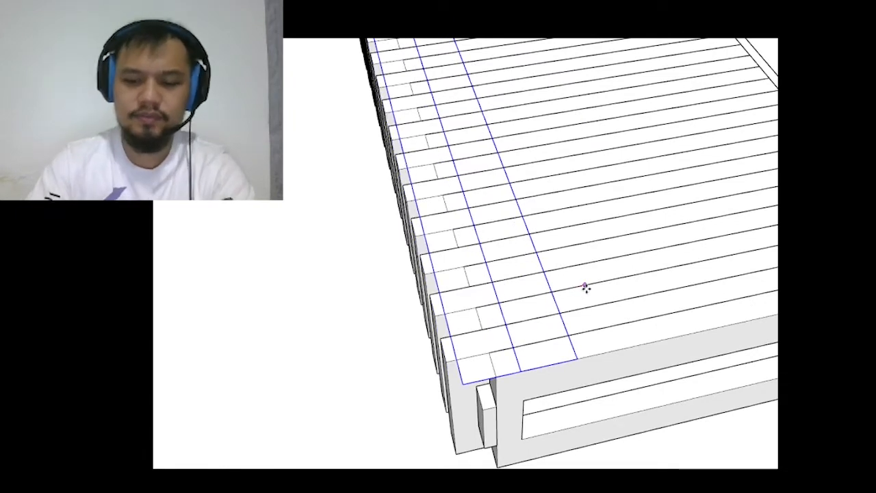
key("Return")
key("space")
scroll(491, 330, "up", 2)
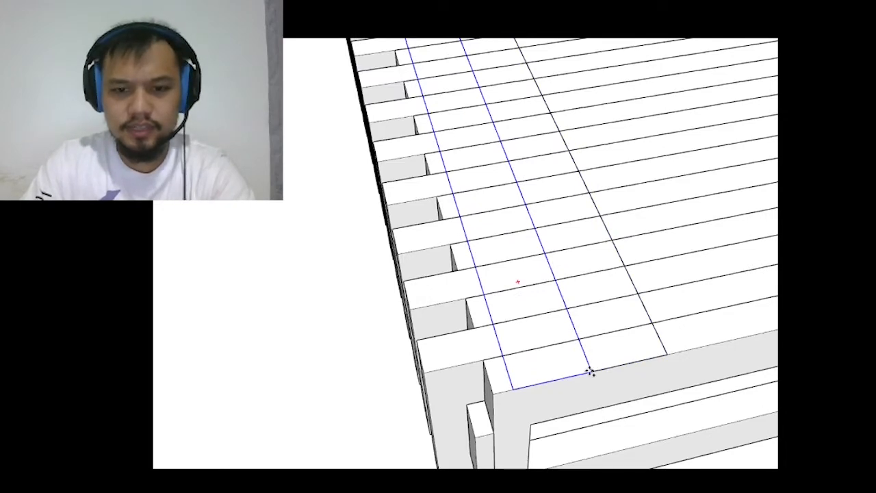
scroll(590, 371, "down", 4)
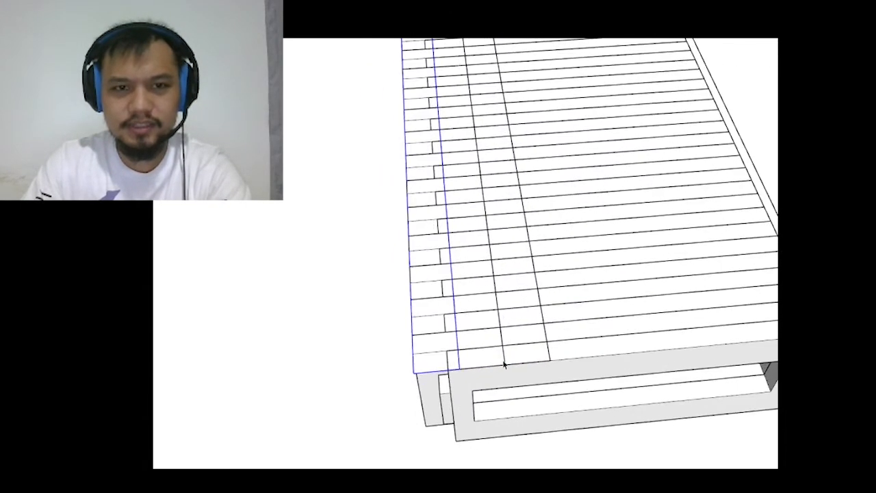
scroll(512, 247, "down", 3)
middle_click_drag(551, 241, 489, 254)
scroll(531, 289, "up", 3)
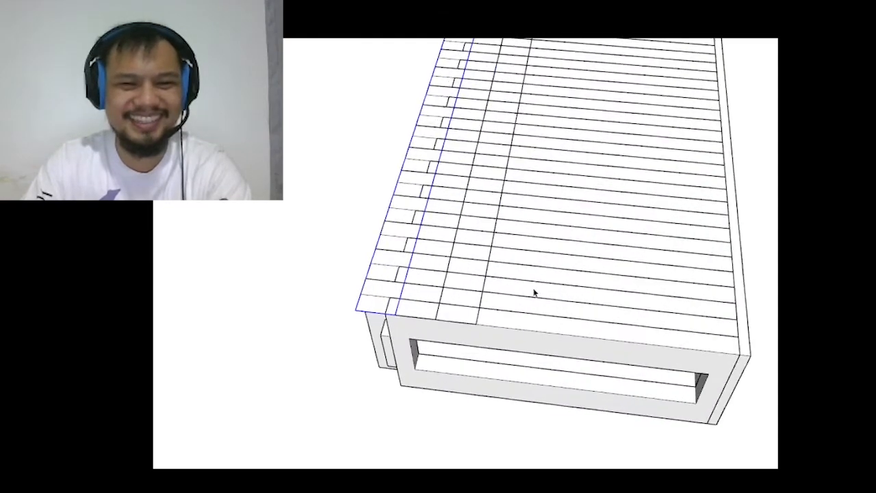
- Measure with the Line tool from the third strip's corner to the outer corner of the front board
mouse_move(533, 293)
middle_mouse_down()
mouse_move(466, 281)
mouse_move(595, 147)
middle_mouse_up()
mouse_move(431, 287)
middle_mouse_down()
mouse_move(552, 223)
mouse_move(565, 290)
mouse_move(466, 379)
middle_mouse_up()
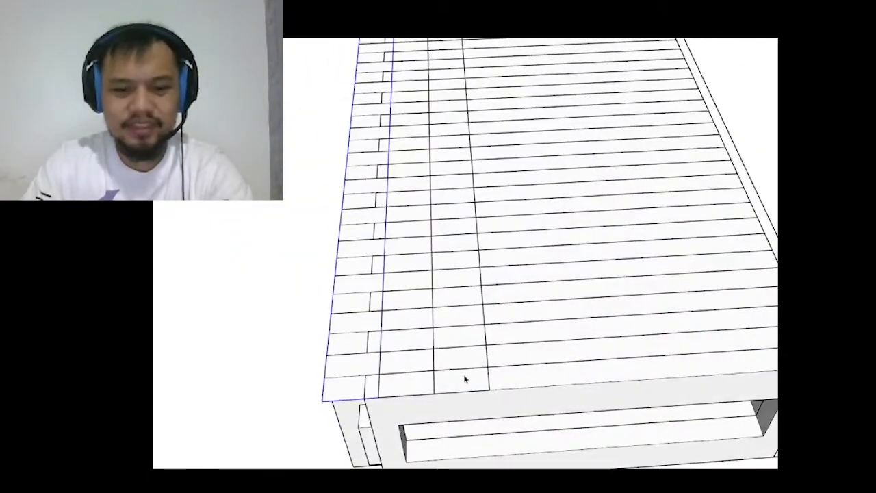
key("l")
scroll(464, 376, "down", 1)
left_click(485, 387)
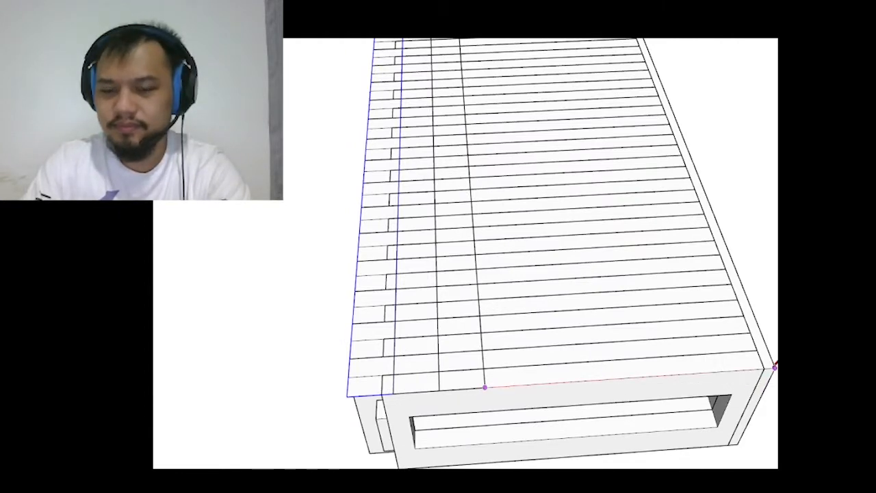
- Open the platform group and slide the front-board half outward until its slats overlap the other half's slats only at their ends
left_click(440, 406)
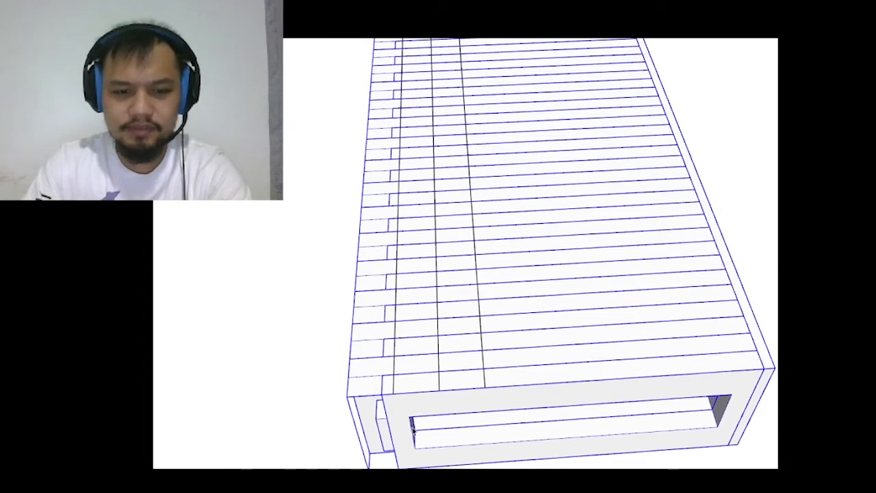
middle_click_drag(412, 424, 449, 187)
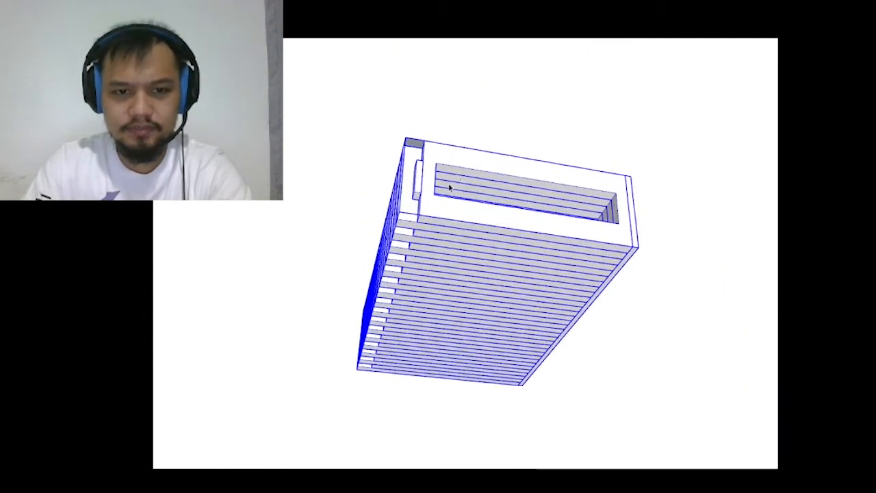
scroll(449, 187, "up", 1)
double_click(422, 214)
scroll(420, 213, "up", 3)
key("m")
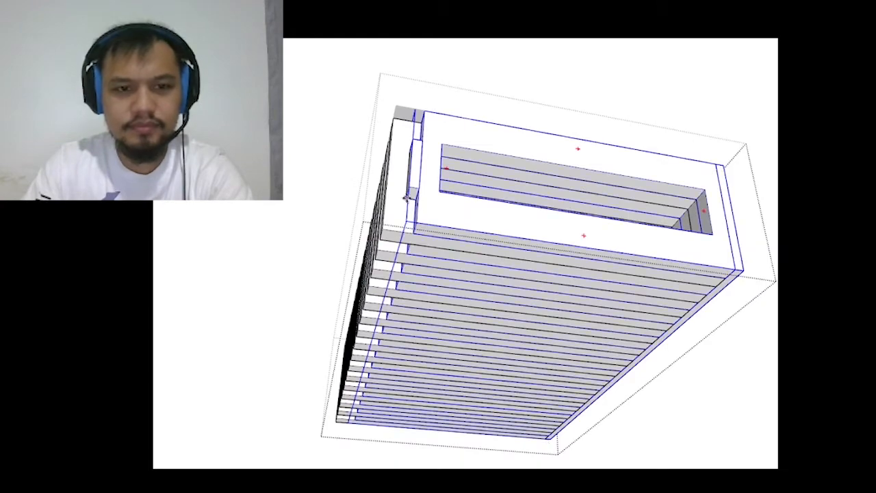
left_click(408, 188)
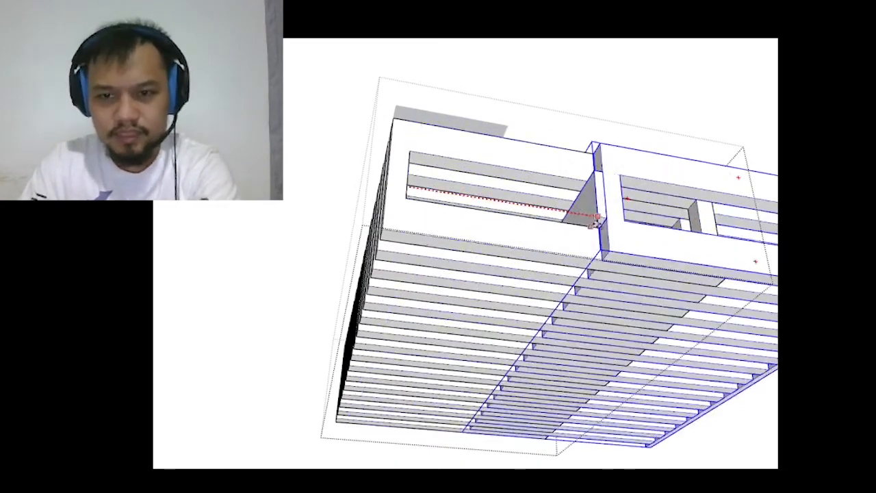
middle_click_drag(674, 218, 529, 245)
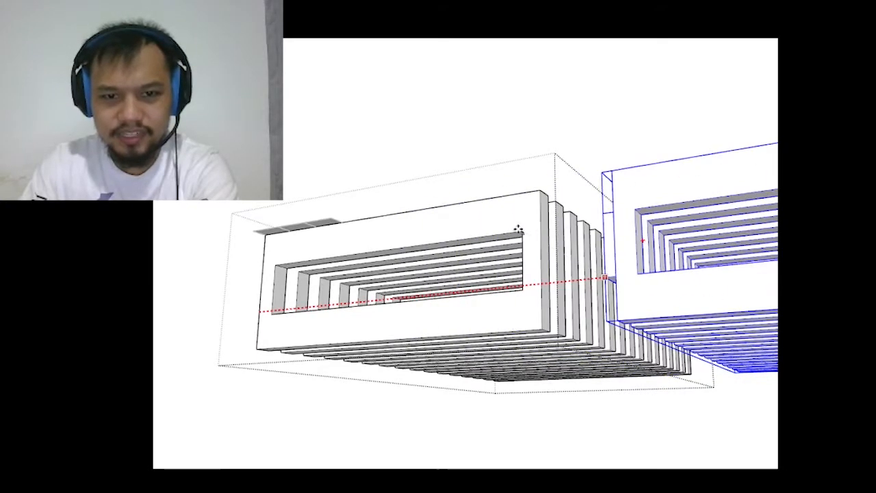
left_click(526, 217)
middle_click_drag(533, 207, 547, 230)
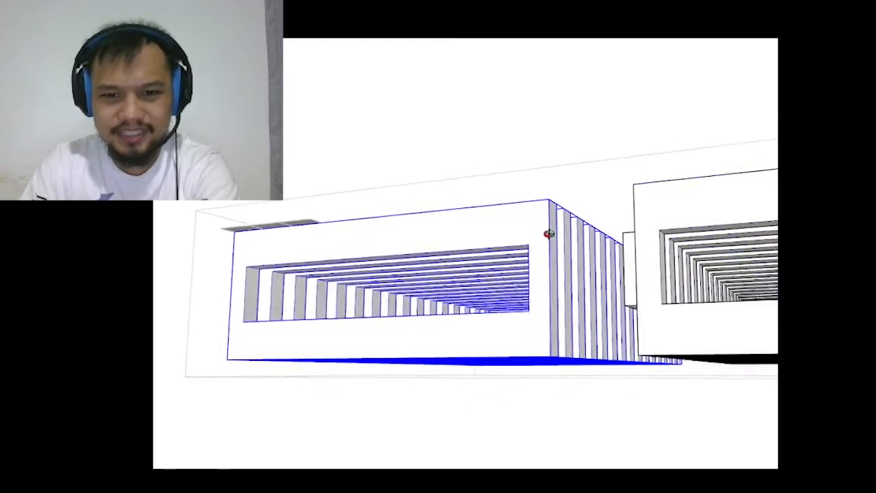
left_click(635, 236)
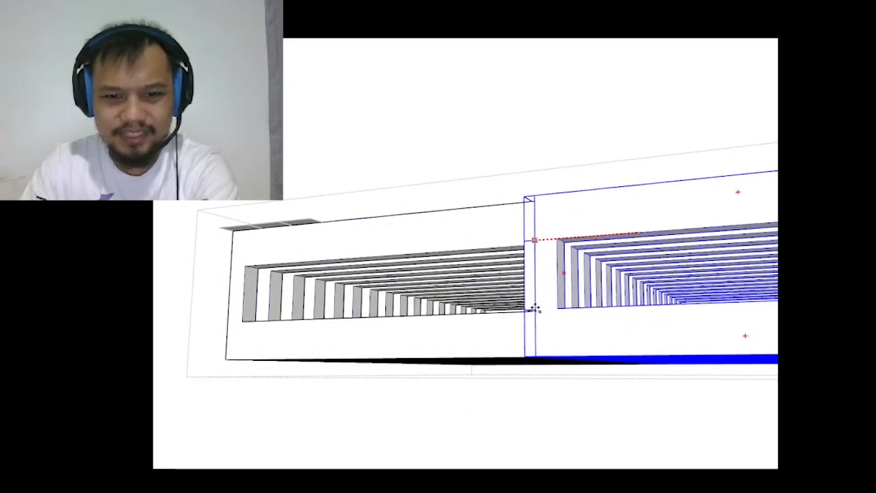
middle_click_drag(534, 307, 677, 266)
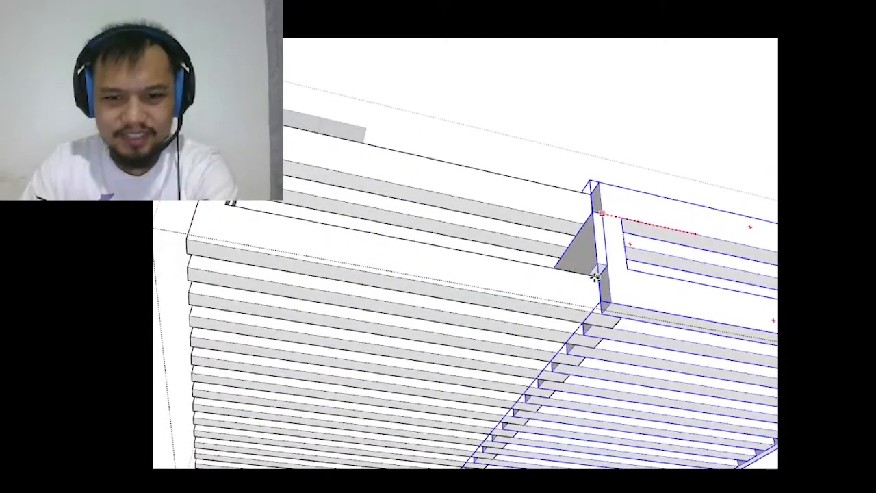
left_click(593, 279)
middle_click_drag(592, 278, 510, 464)
key("space")
scroll(506, 412, "down", 2)
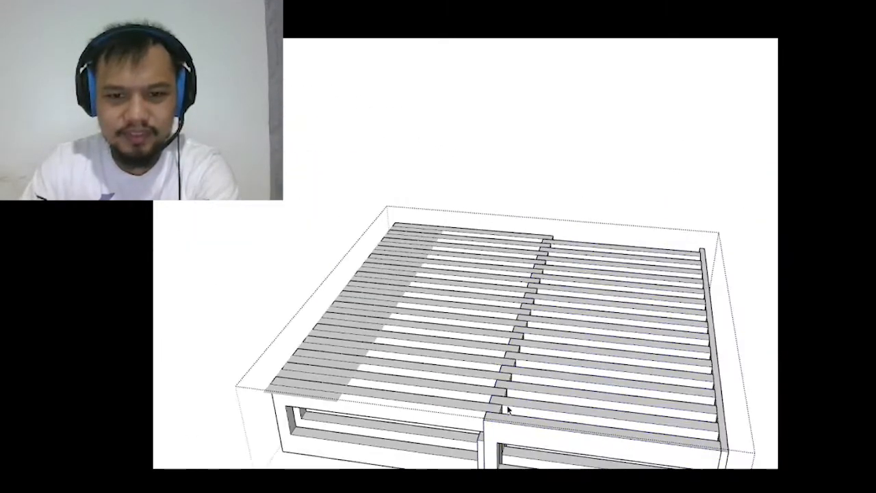
- Draw a rectangle with the Line tool over the outer part of the extended front-board half, ending at the front board's outer edge
middle_click_drag(734, 346, 665, 461)
scroll(616, 358, "down", 3)
key("l")
scroll(630, 432, "up", 5)
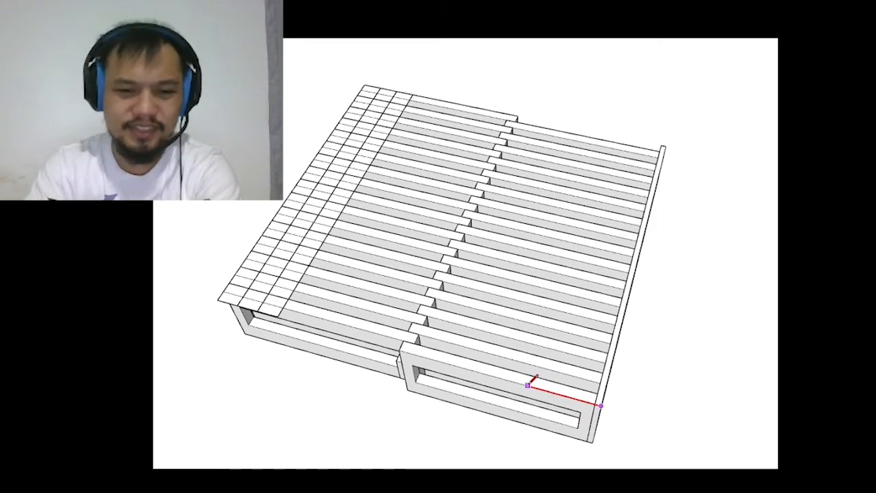
left_click(449, 363)
scroll(578, 116, "up", 3)
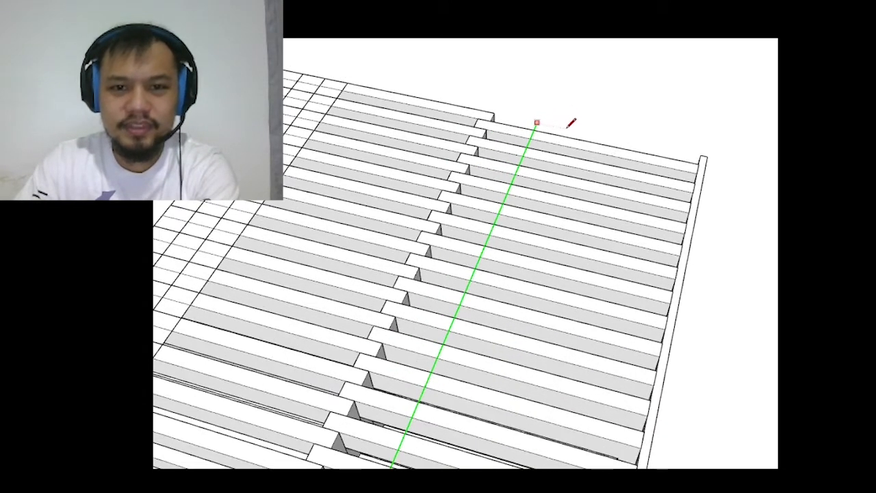
left_click(708, 155)
left_click(708, 155)
scroll(708, 155, "down", 3)
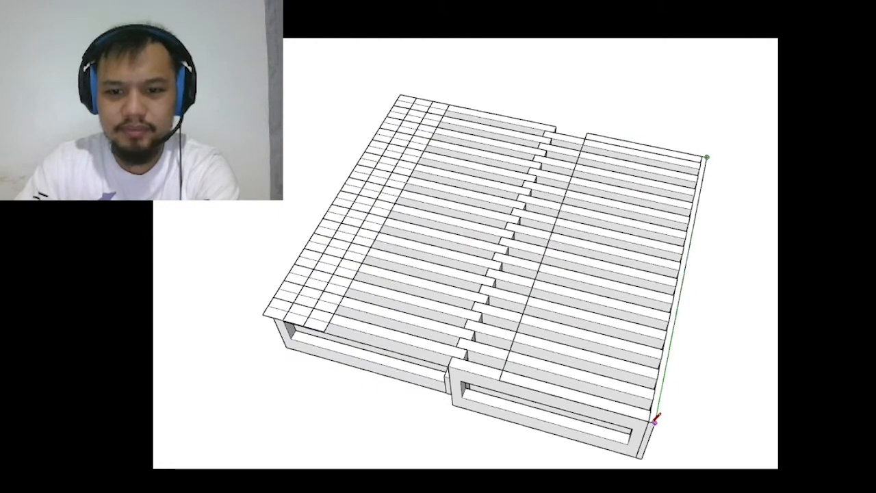
left_click(655, 418)
- Push/Pull the new rectangle upward into a thick cushion slab and group the whole slab
mouse_move(664, 391)
middle_mouse_down()
mouse_move(720, 307)
mouse_move(579, 217)
mouse_move(622, 243)
middle_mouse_up()
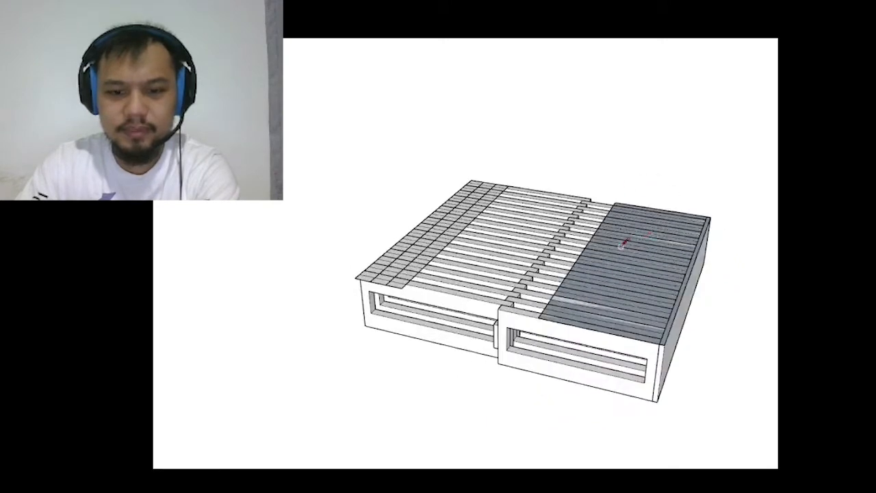
scroll(601, 277, "up", 2)
key("p")
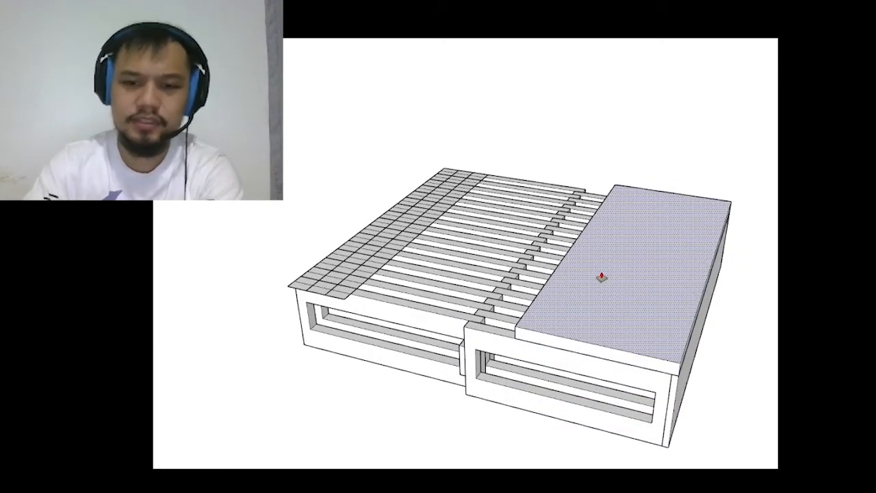
left_click(601, 276)
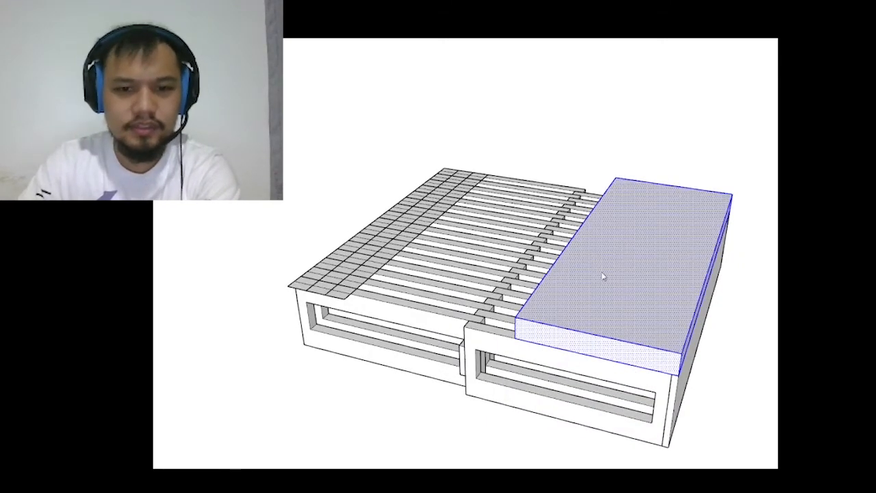
left_click(651, 361)
- Measure with the Line tool from the slab's lower inner corner to the outer corner of the back strip
middle_click_drag(276, 248, 393, 325)
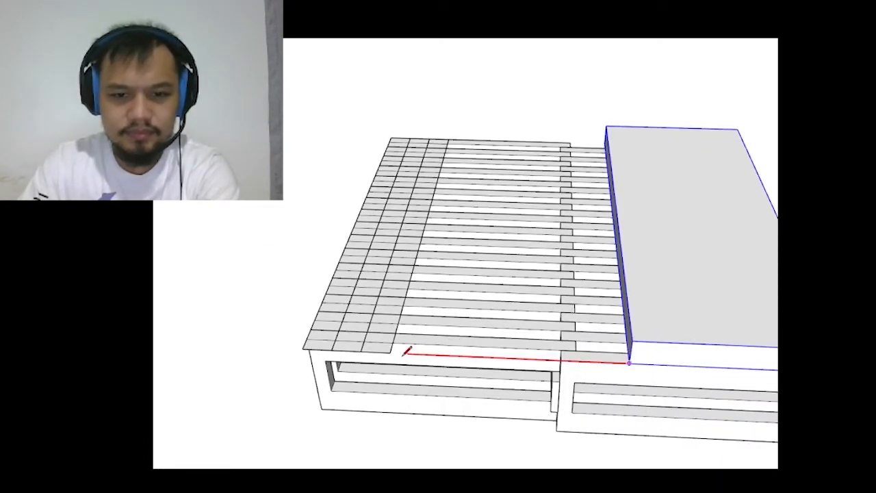
middle_click_drag(311, 341, 322, 344)
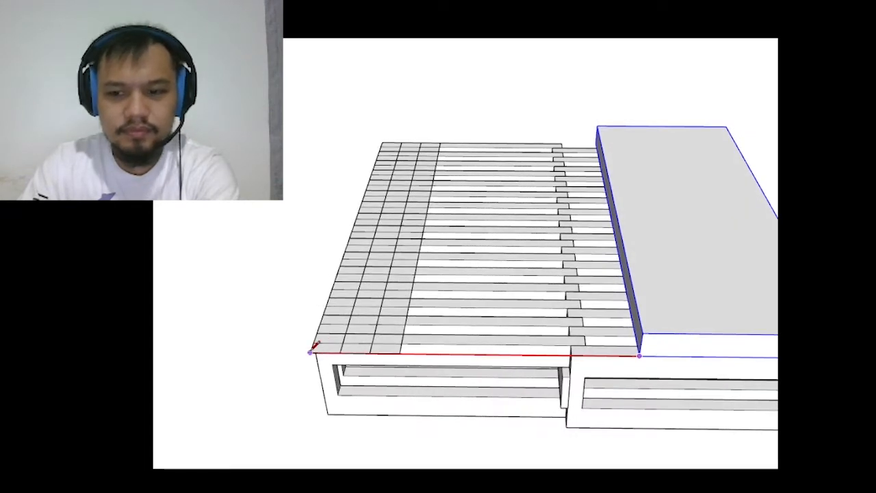
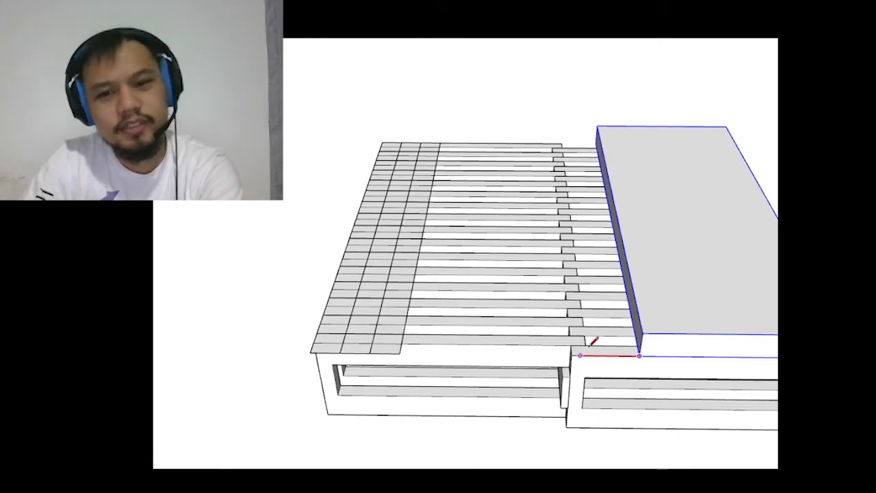
key("space")
- Open the slab group and Push/Pull its inner side face toward the front board to make the slab narrower
middle_click_drag(650, 335, 734, 340)
key("p")
scroll(707, 339, "up", 2)
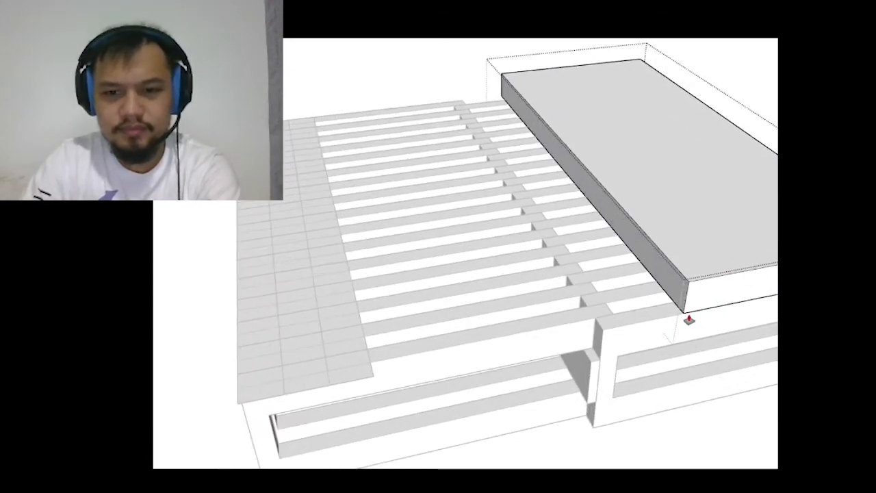
left_click(683, 297)
left_click(684, 297)
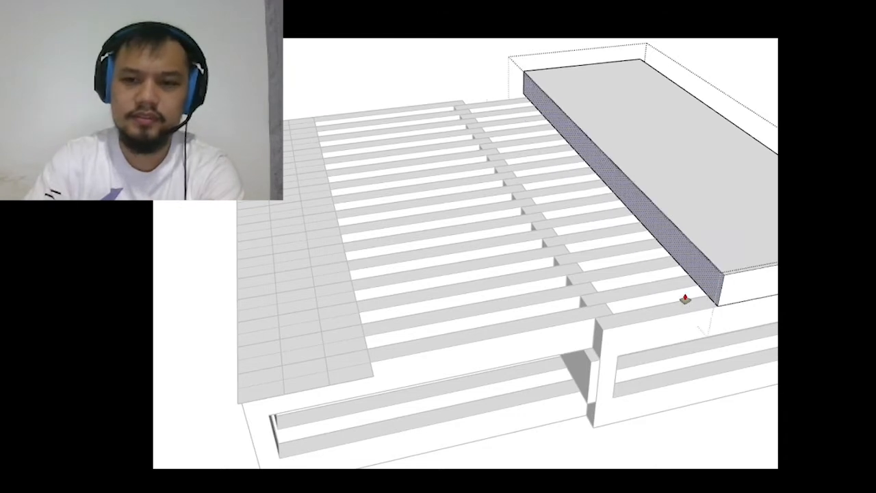
- Measure with the Line tool from the narrowed slab's lower inner corner toward the inner end of the front board
key("l")
scroll(688, 295, "down", 2)
middle_click_drag(689, 297, 666, 336)
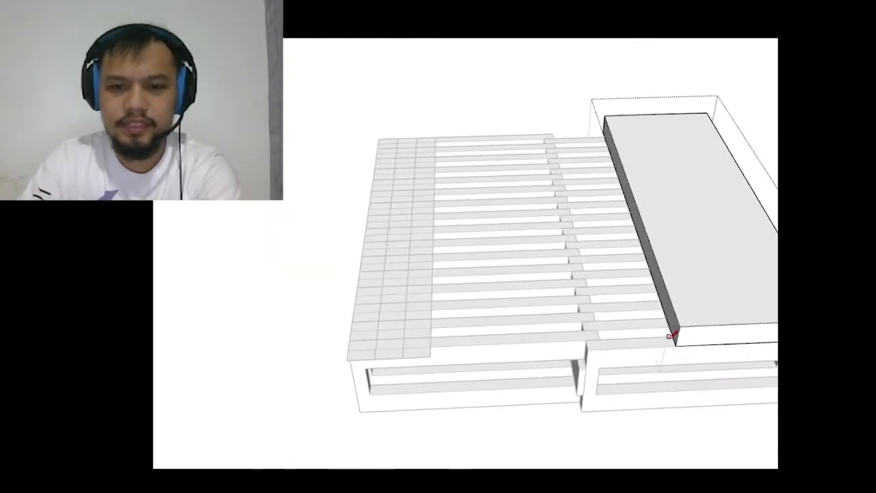
scroll(667, 336, "up", 1)
left_click(677, 348)
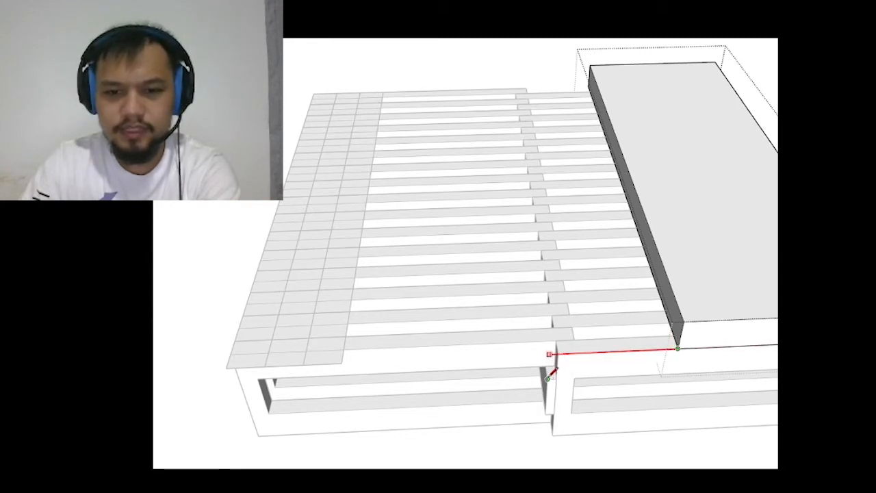
key("space")
- Leave the slab group and measure with the Line tool from its lower inner corner to the back strip's outer corner
middle_click_drag(504, 312, 614, 365)
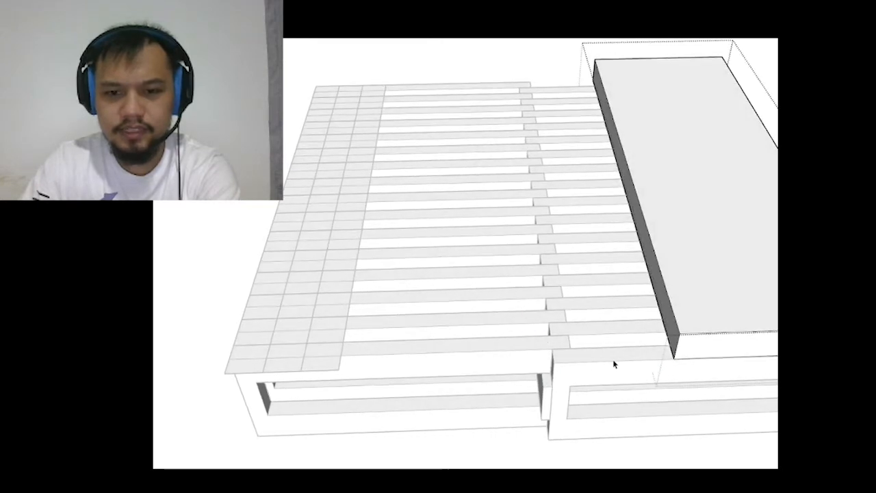
scroll(619, 407, "down", 3)
scroll(667, 417, "up", 1)
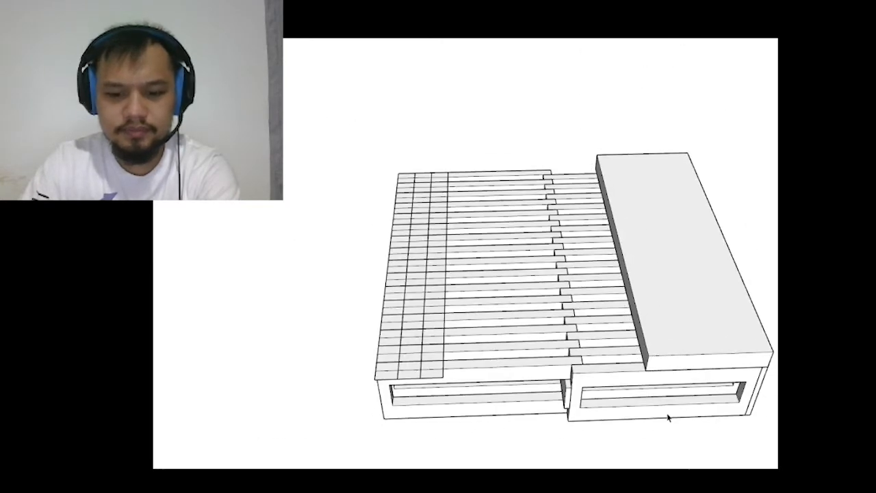
scroll(665, 408, "up", 2)
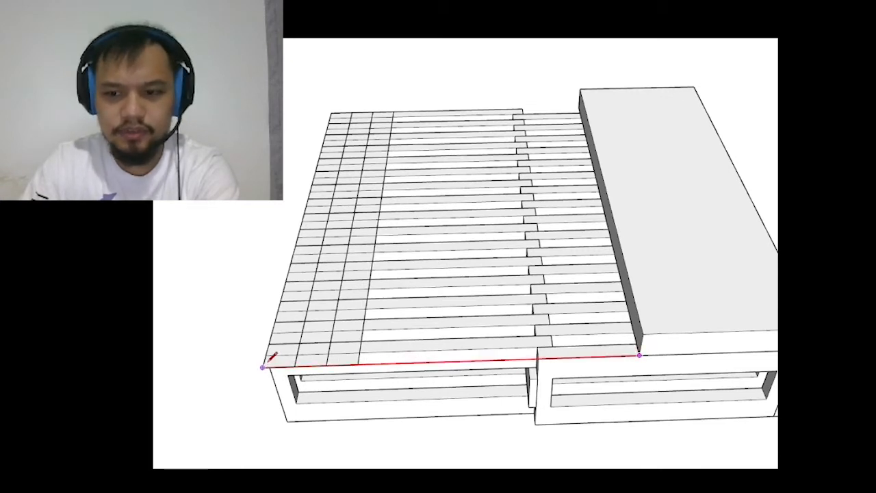
key("space")
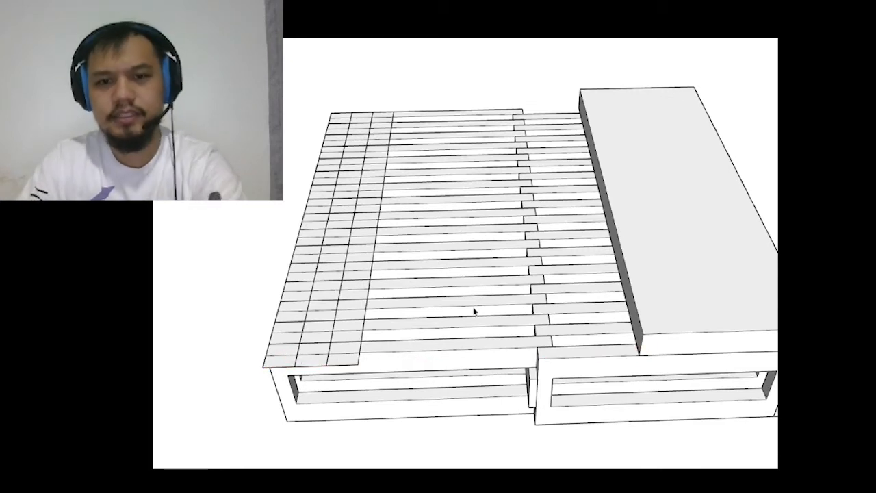
- Copy the cushion slab across the slats and place the copy edge to edge against the original's inner side
left_click(676, 283)
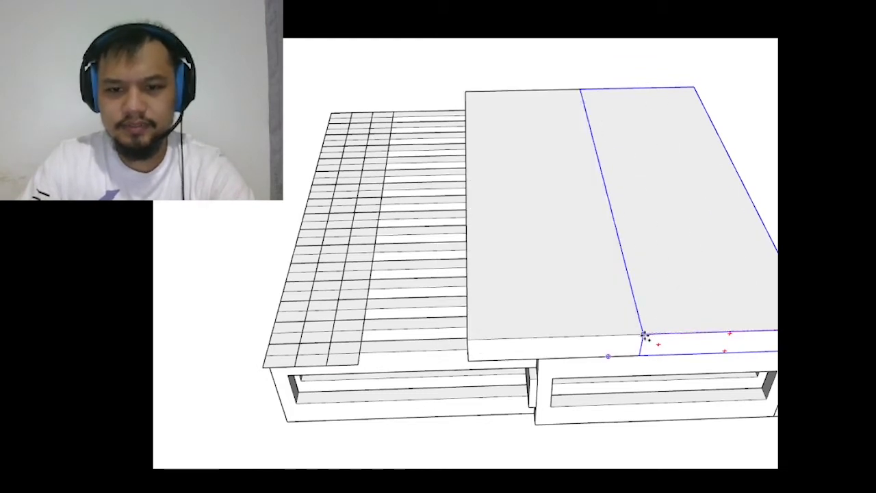
left_click(643, 334)
key("space")
- Open the copied slab's group to edit its free side face facing the back strips
middle_click_drag(519, 350, 577, 317)
double_click(543, 328)
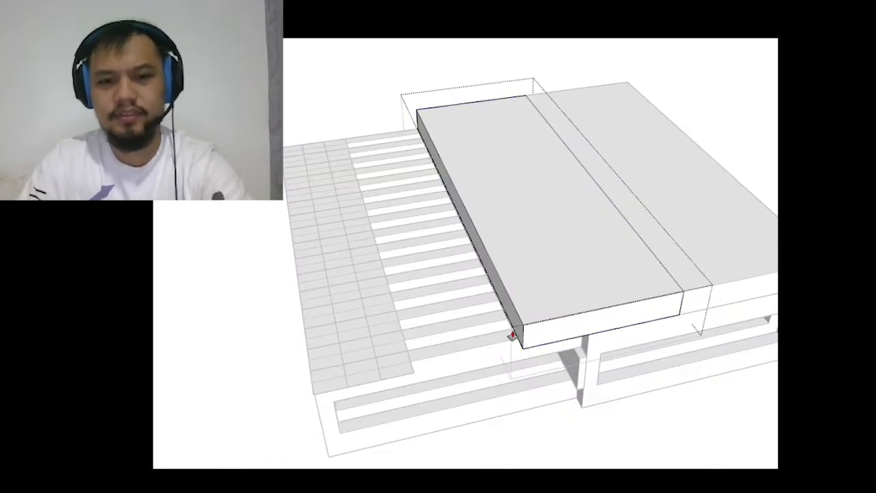
- Narrow the cushion panel beside the seat by pulling in its outer side face with Push/Pull
left_click_drag(514, 336, 527, 336)
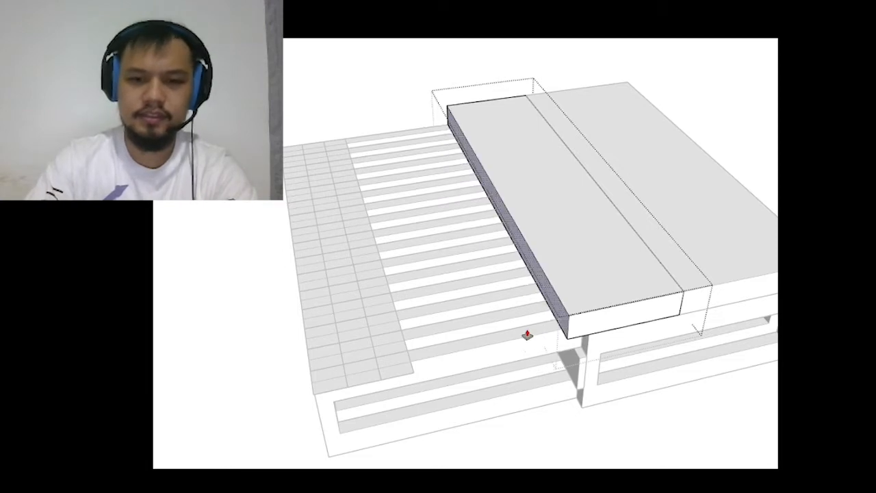
left_click(606, 284)
left_click(774, 356)
- Copy the narrowed cushion panel outward, edge to edge, to cover the slatted pull-out section
left_click(629, 290)
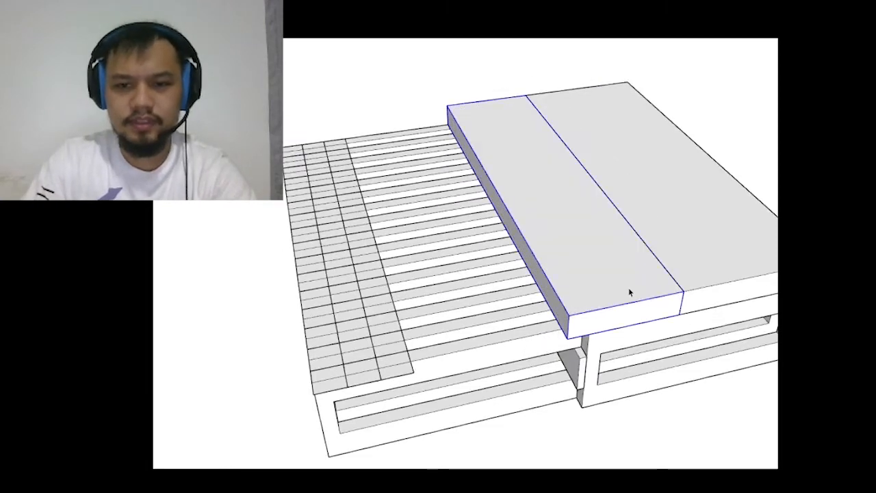
key("m")
left_click(682, 293)
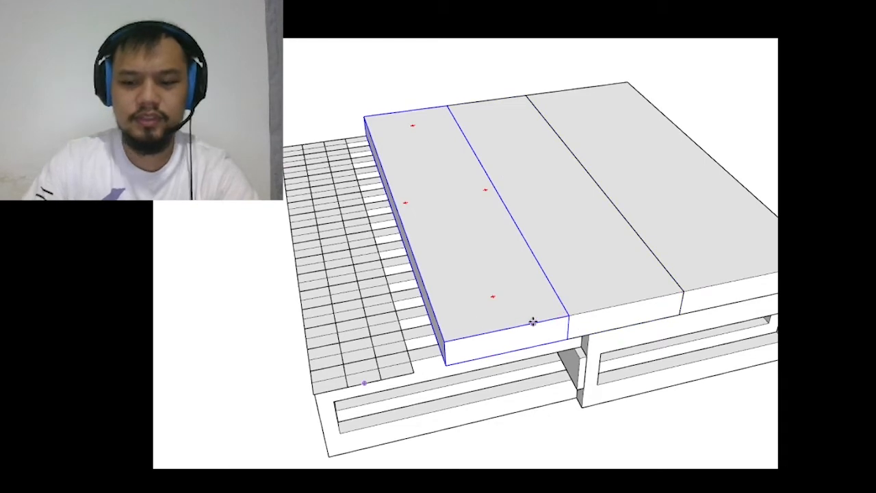
left_click(533, 321)
- Try to fold the outermost cushion panel under its neighbour by rotating it about their shared bottom edge
middle_click_drag(532, 319, 544, 167)
middle_click_drag(438, 198, 414, 160)
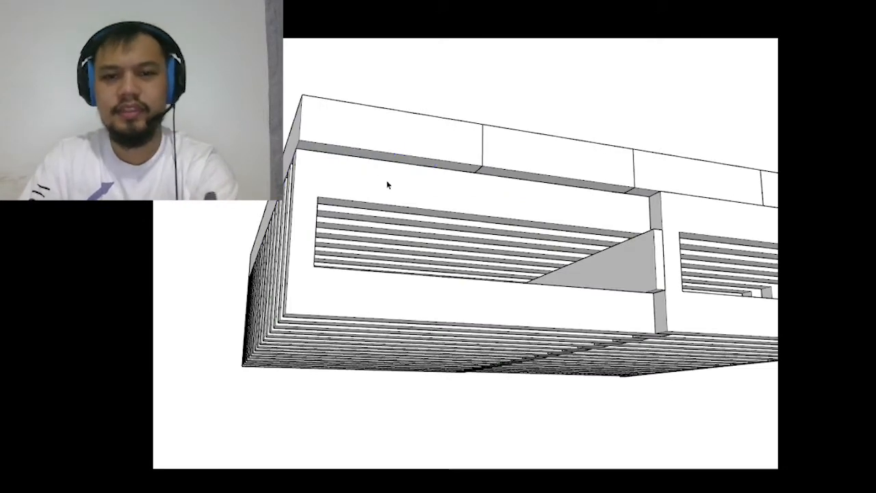
middle_click_drag(388, 186, 353, 258)
scroll(355, 259, "up", 8)
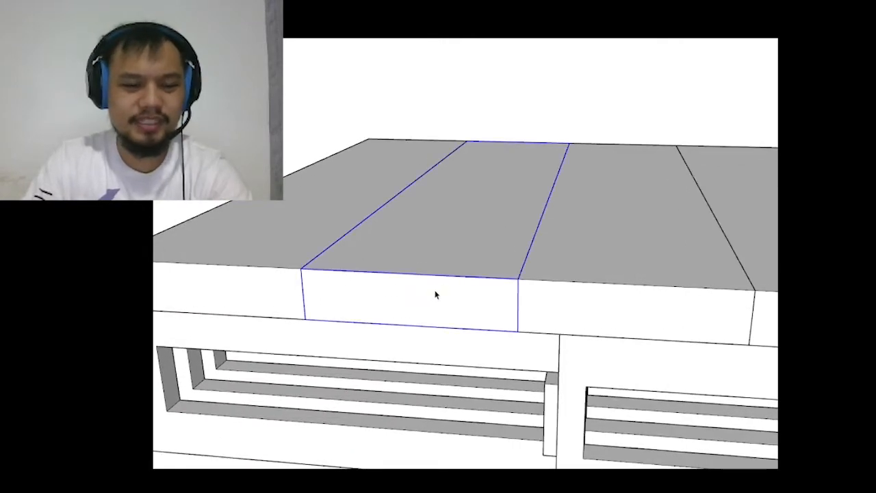
left_click(328, 308)
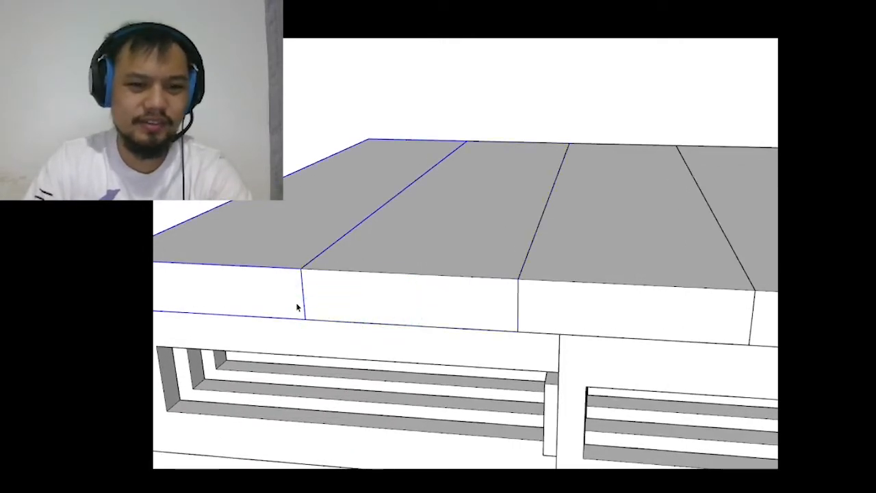
left_click(306, 318)
left_click(306, 319)
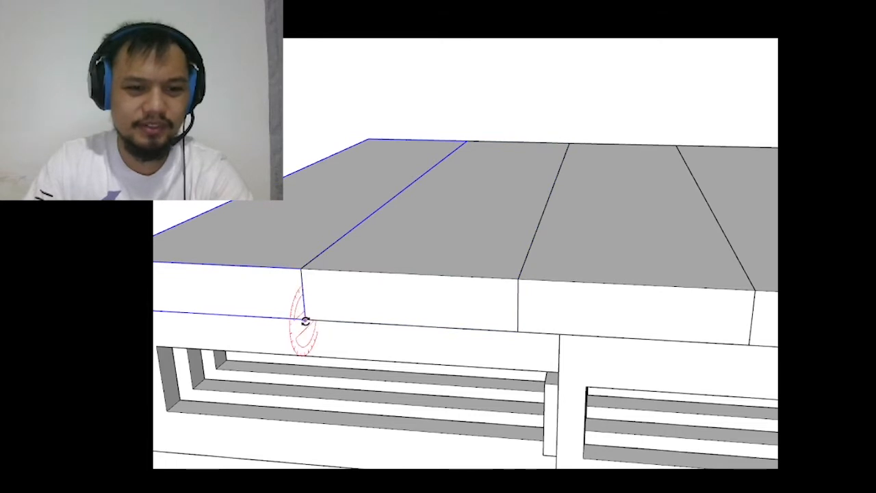
left_click(289, 319)
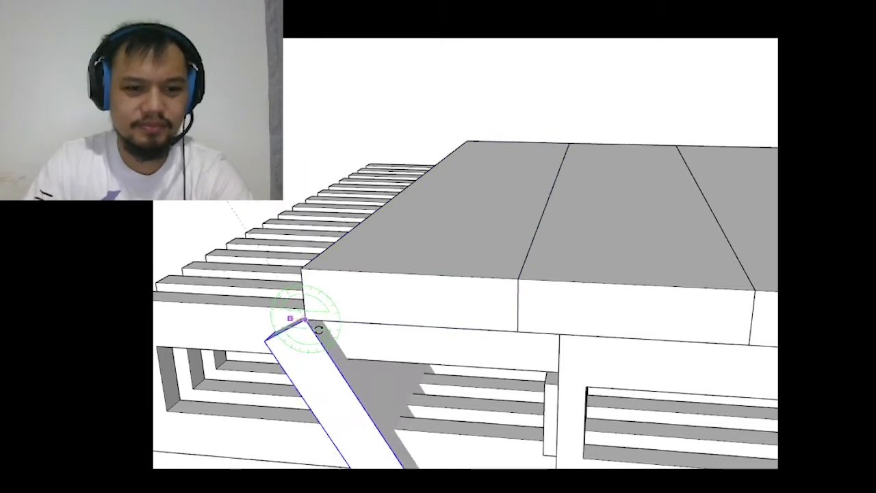
key("space")
- Try to fold the two stacked panels onto the next panel by rotating them 180° about their shared top edge
left_click(414, 309)
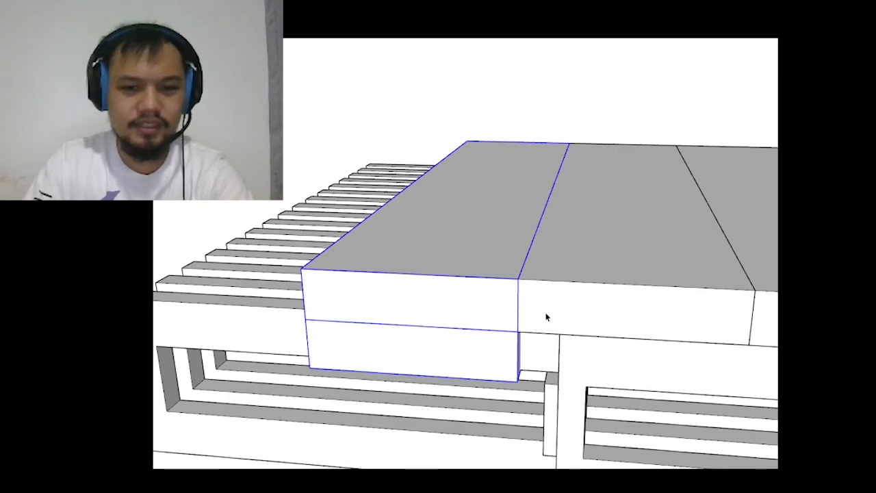
key("q")
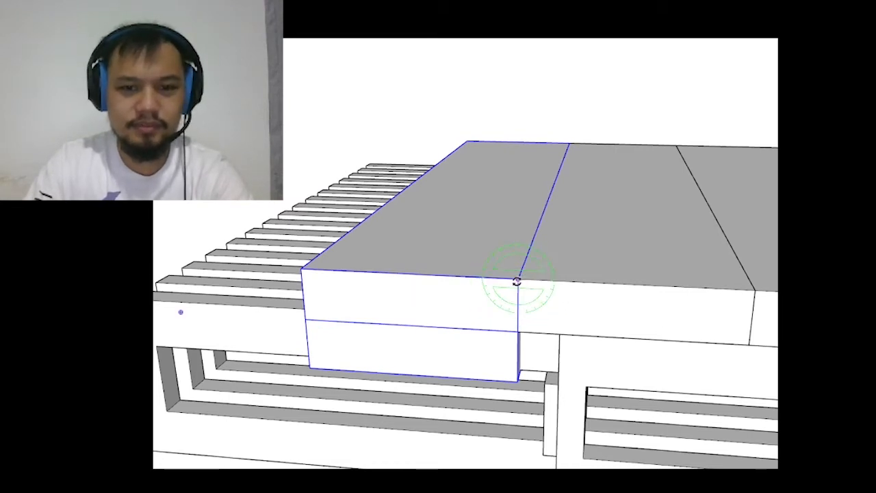
left_click(518, 279)
left_click(490, 278)
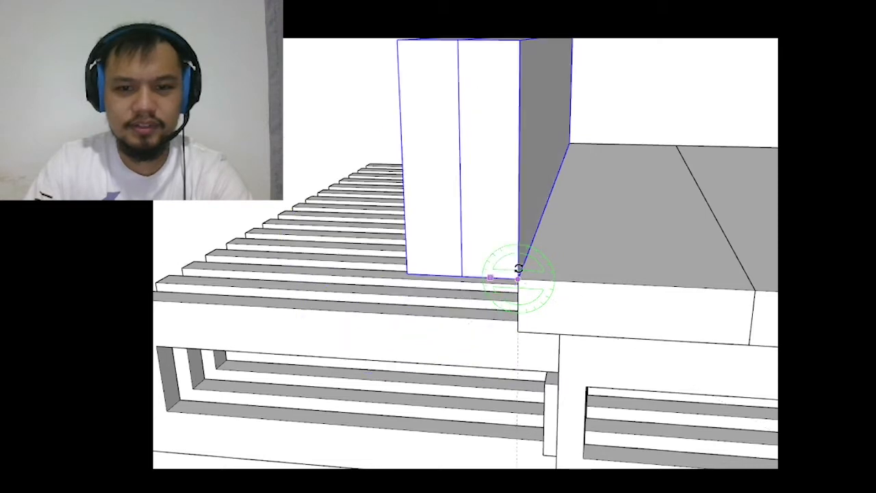
left_click(561, 275)
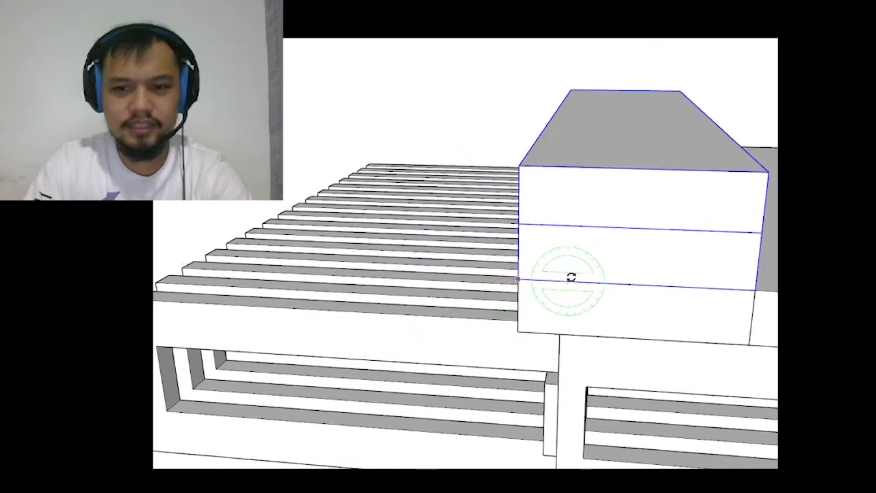
- Undo both fold rotations of the cushion panels
middle_click_drag(567, 276, 692, 275)
scroll(631, 274, "up", 3)
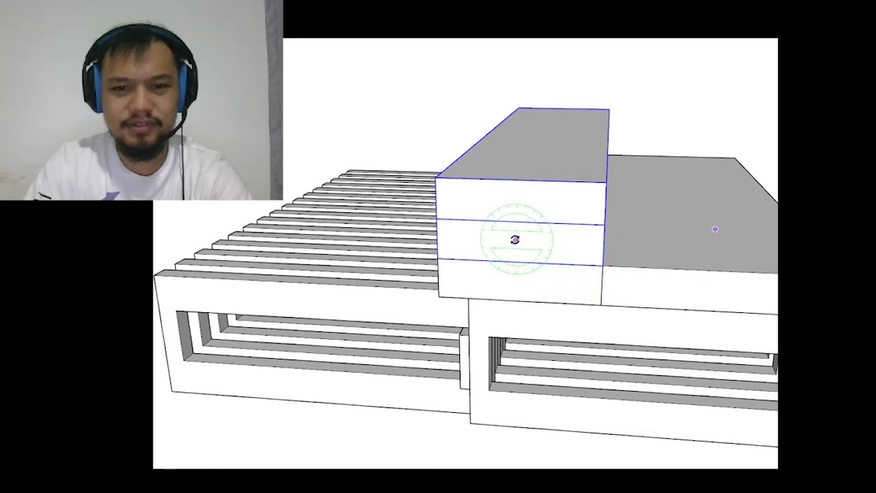
key("ctrl+z")
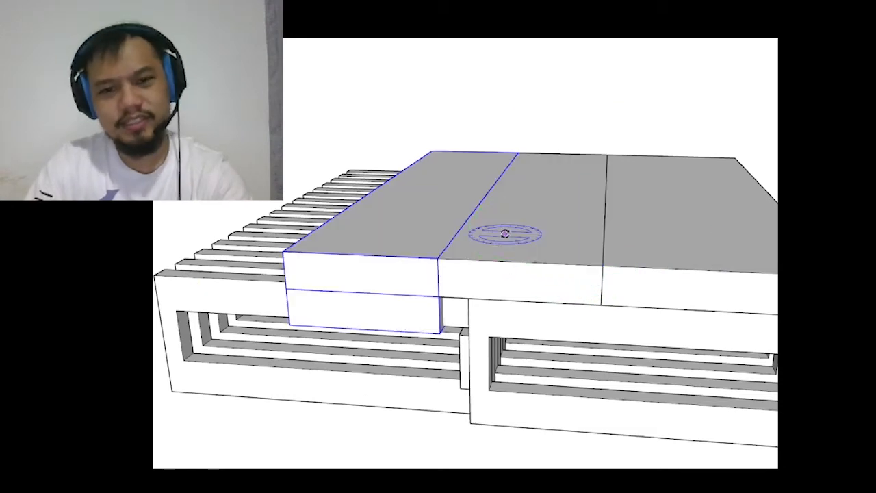
key("space")
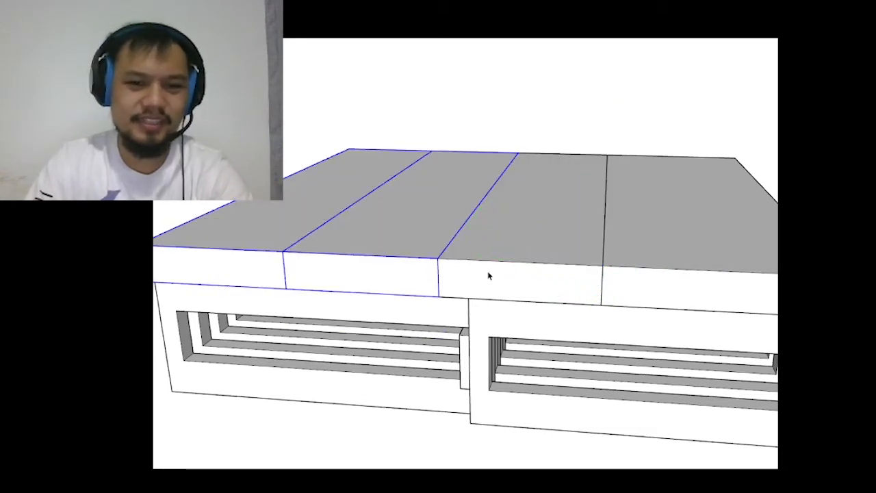
- Select the three narrow cushion panels and rotate them together 90° upright about the seat cushion's top edge
left_click(488, 276)
left_click(411, 277, "shift")
left_click(245, 260, "shift")
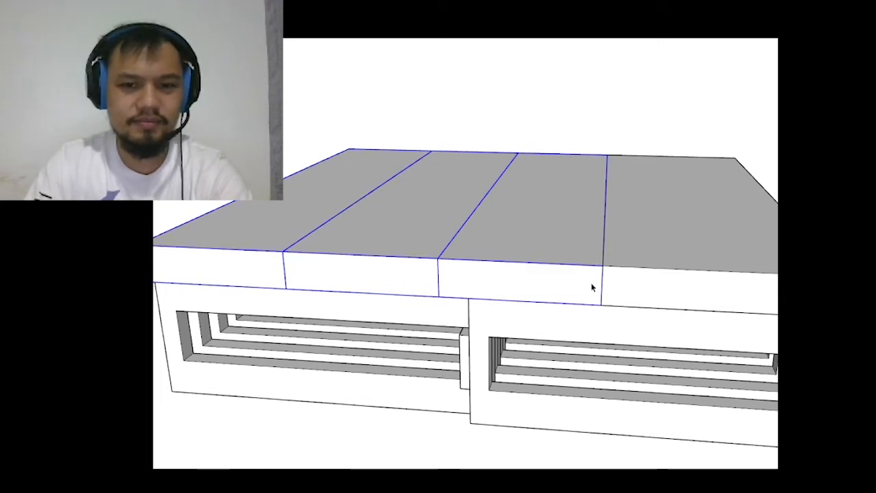
key("q")
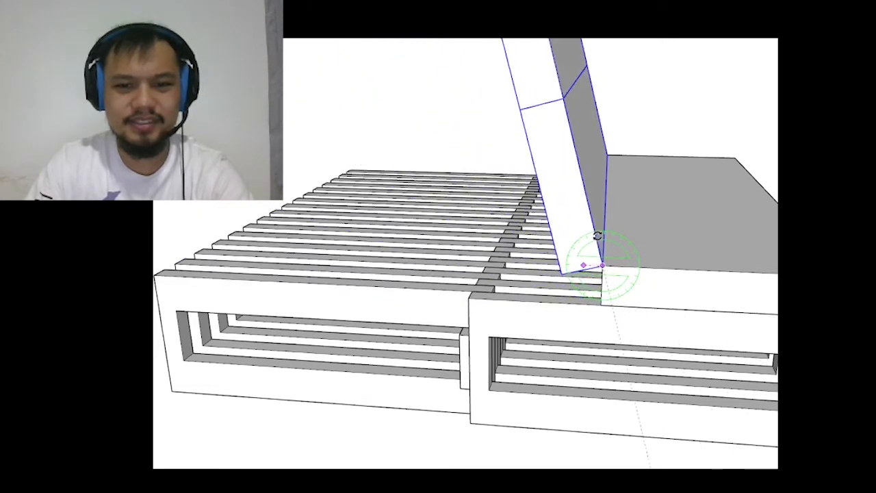
left_click(596, 235)
key("space")
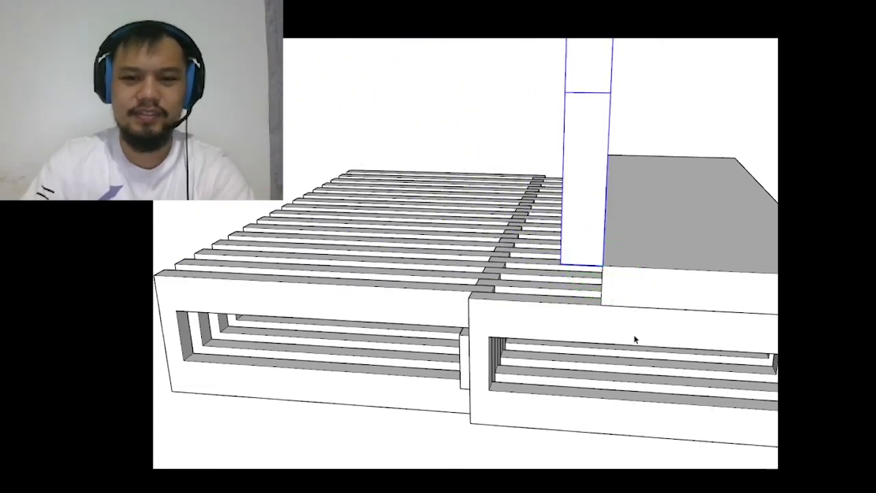
- Rotate the upper two upright panels 180° about the lowest panel's top outer edge, folding them down behind it
scroll(592, 267, "up", 3)
middle_click_drag(592, 267, 591, 195)
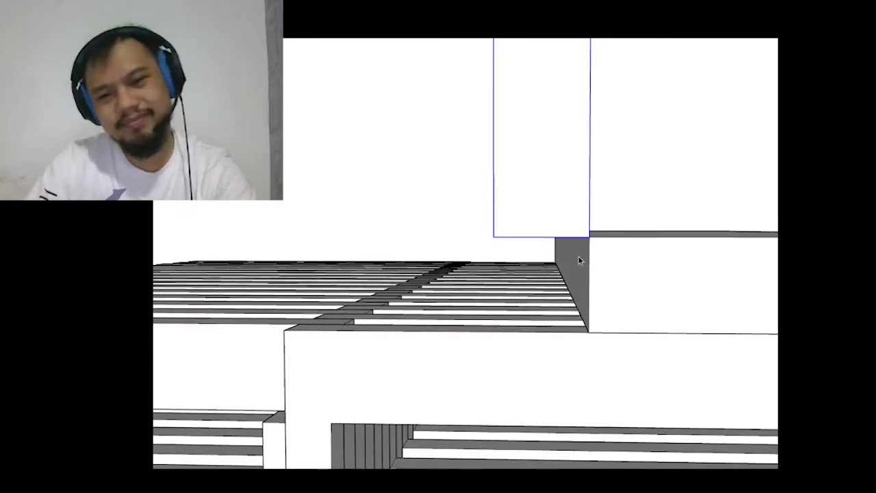
middle_click_drag(541, 204, 540, 250)
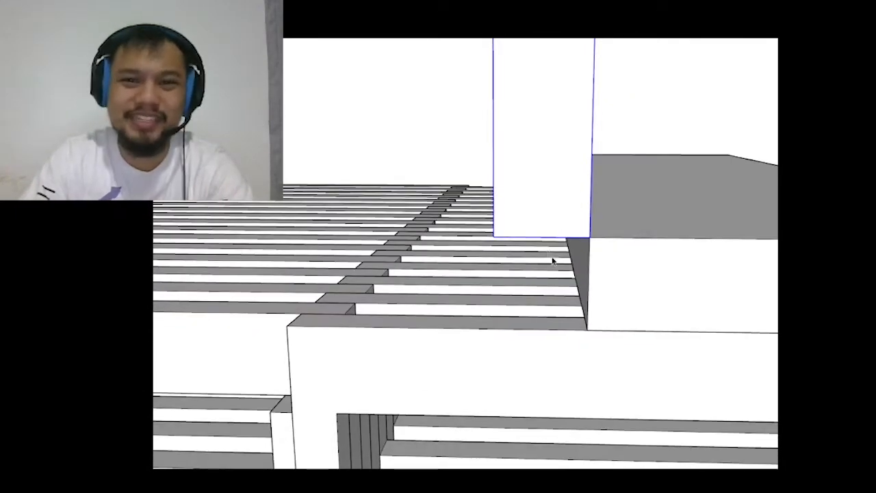
scroll(586, 303, "down", 6)
scroll(579, 144, "up", 3)
scroll(594, 226, "down", 3)
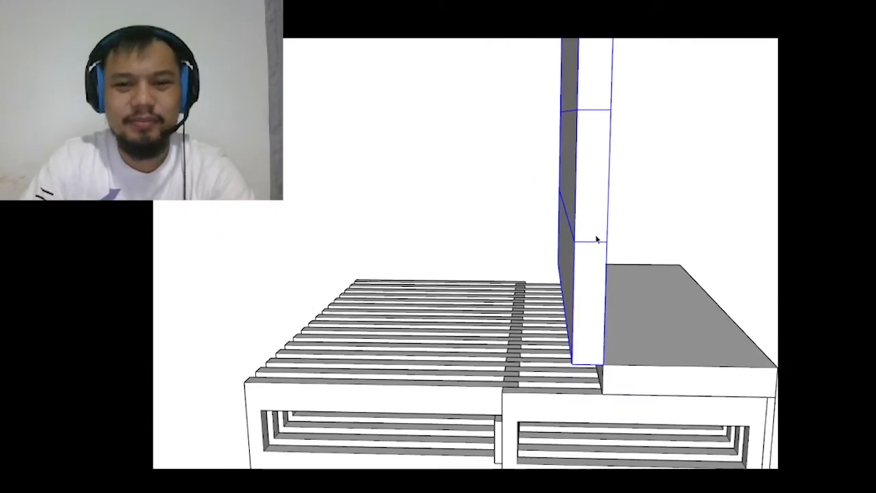
key("q")
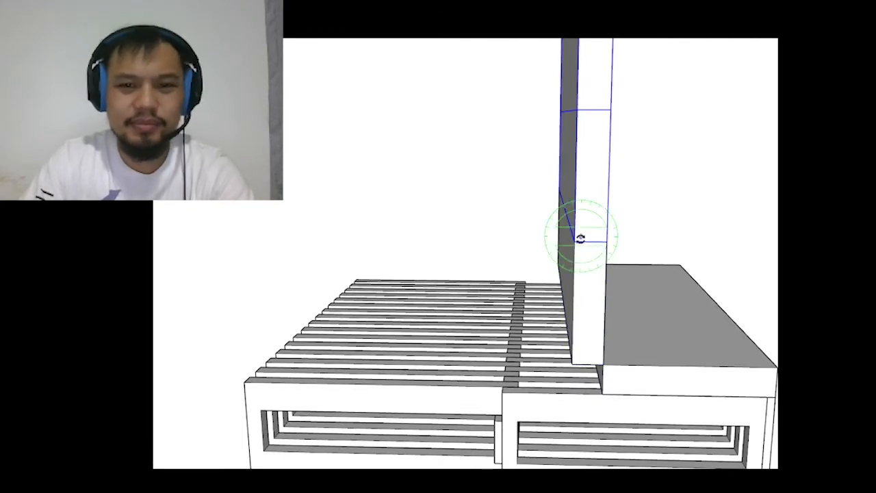
left_click(574, 242)
left_click(575, 214)
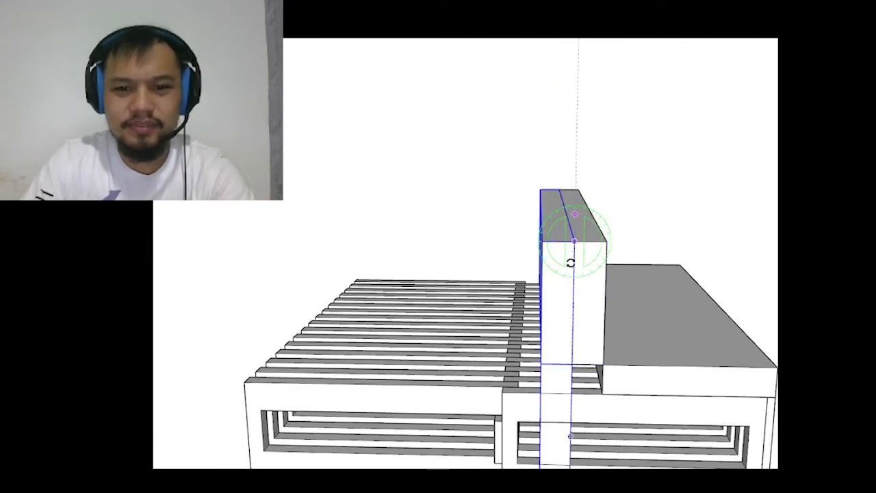
left_click(570, 262)
key("space")
- Rotate the lowest hanging panel 180° upward so it stands against the other two backrest panels
left_click(553, 384)
key("q")
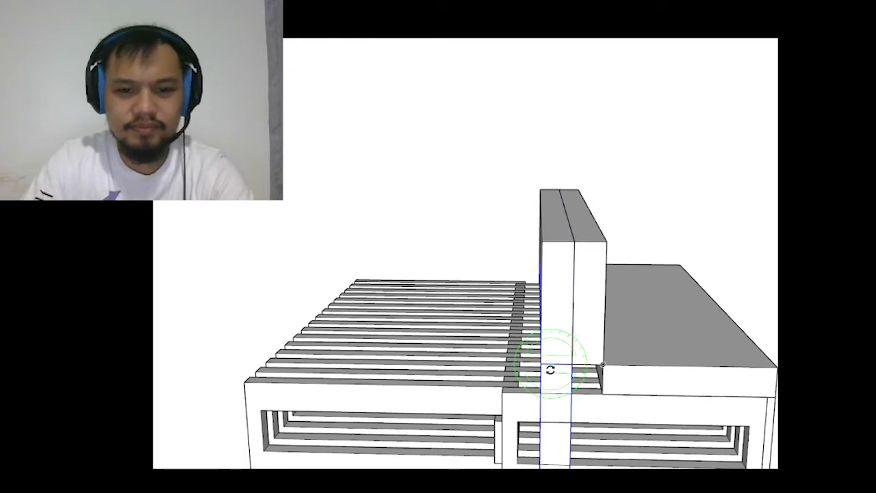
left_click(541, 304)
key("space")
- Examine how the three folded backrest panels sit against the seat cushion and the slatted frame
scroll(495, 272, "down", 3)
middle_click_drag(568, 281, 576, 216)
scroll(565, 273, "up", 5)
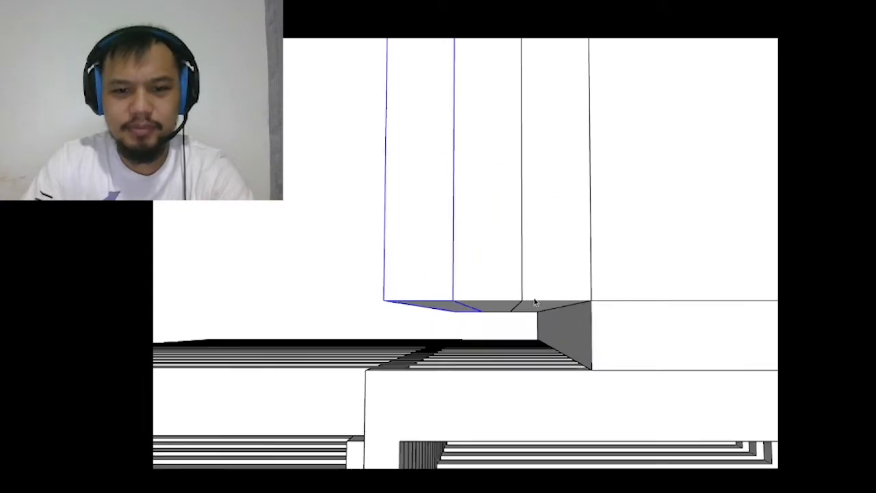
middle_click_drag(533, 300, 531, 319)
scroll(622, 299, "down", 3)
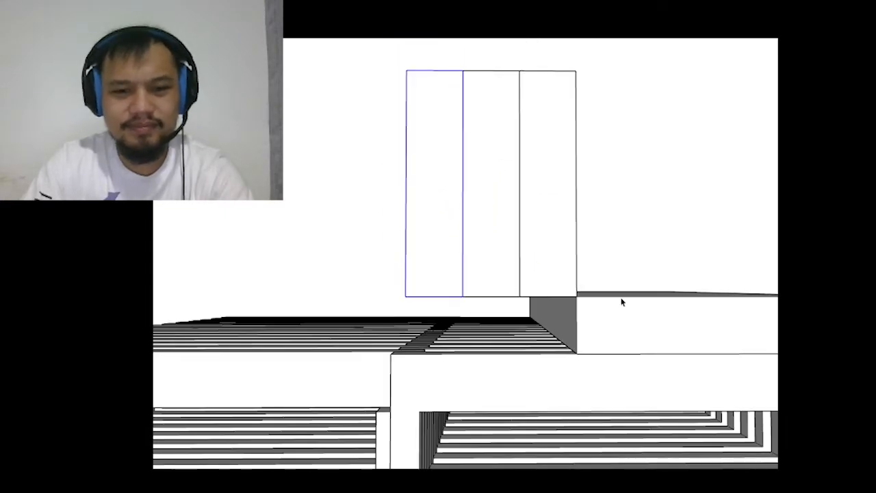
mouse_move(622, 299)
middle_mouse_down()
mouse_move(626, 356)
mouse_move(623, 249)
mouse_move(635, 298)
mouse_move(617, 323)
middle_mouse_up()
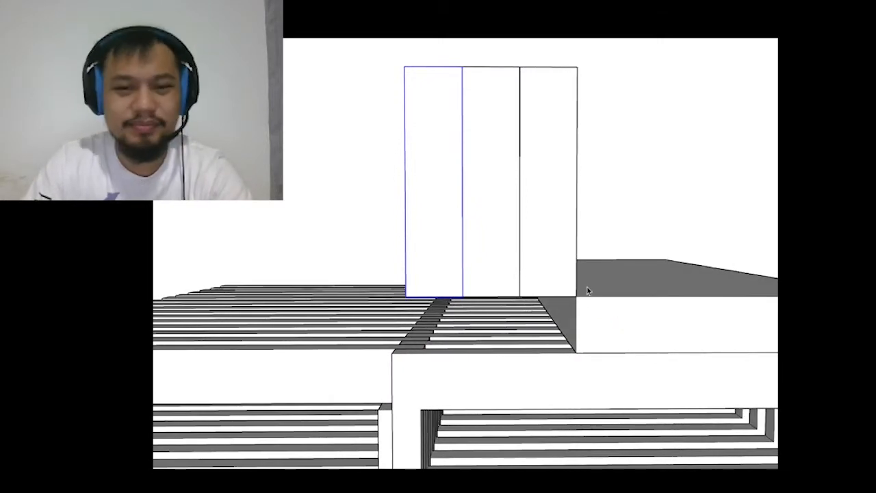
middle_click_drag(580, 290, 442, 373)
scroll(490, 333, "down", 4)
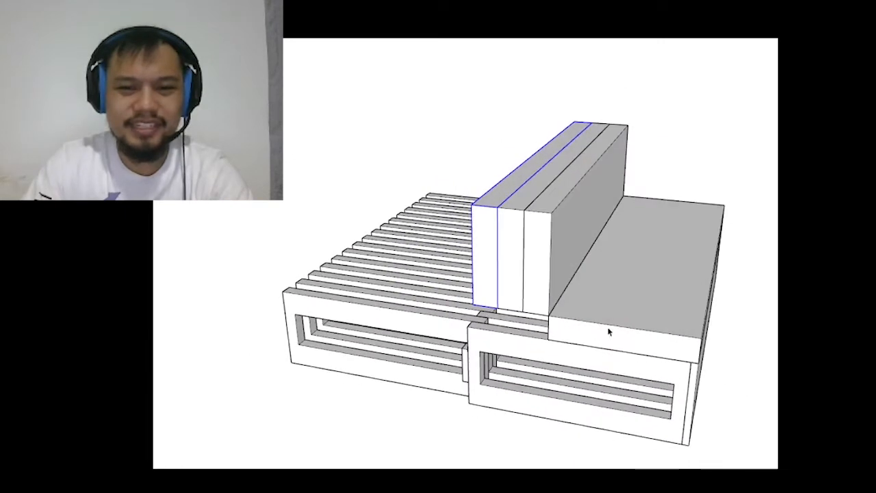
left_click(575, 314, "shift")
left_click(547, 276, "shift")
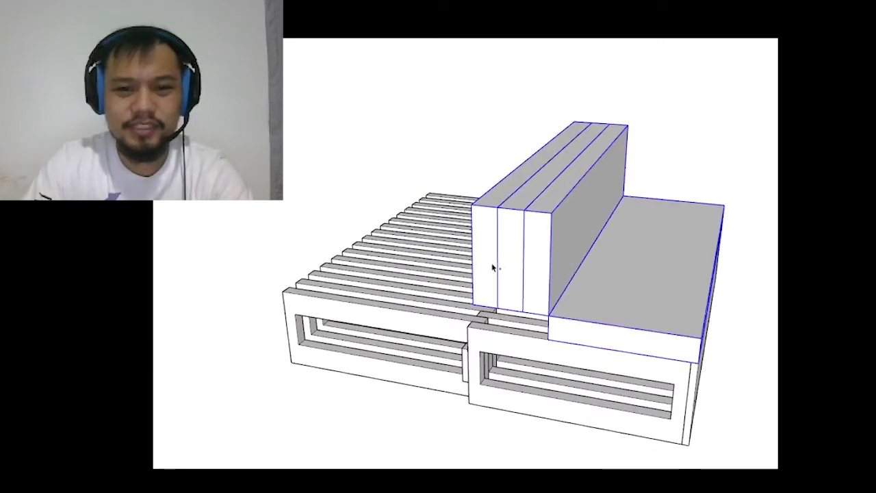
left_click(537, 351, "shift")
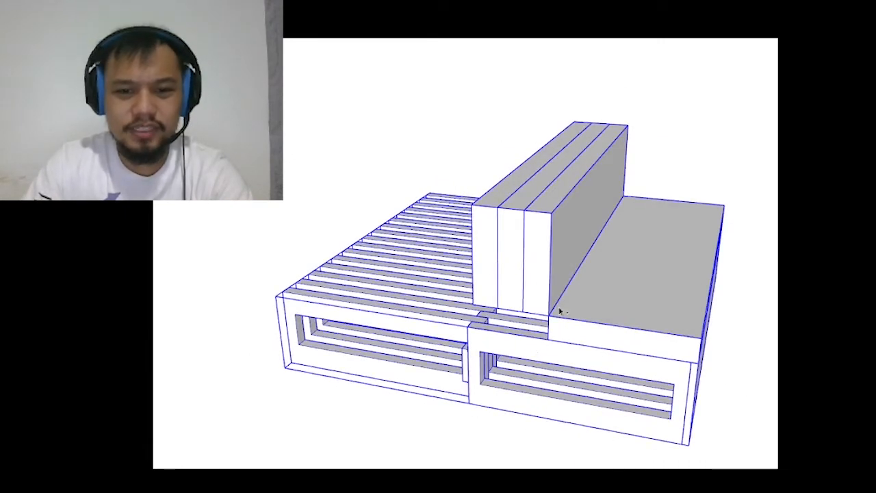
left_click(746, 298)
- Open the frame group and slide the frame section under the seat into the other section, closing the base
double_click(523, 353)
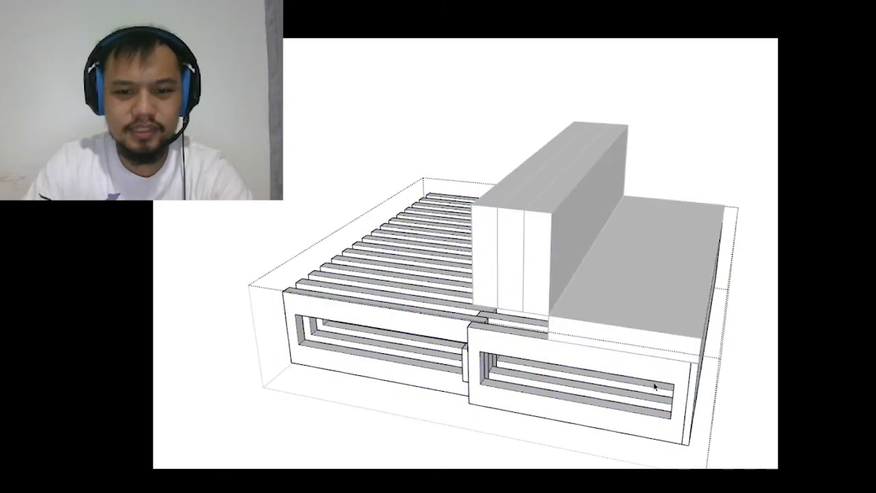
middle_click_drag(623, 402, 343, 420)
key("m")
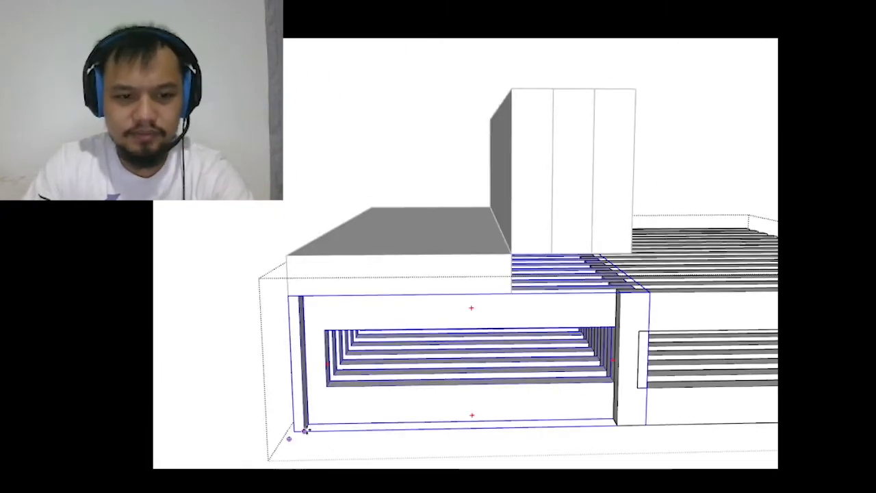
left_click(303, 432)
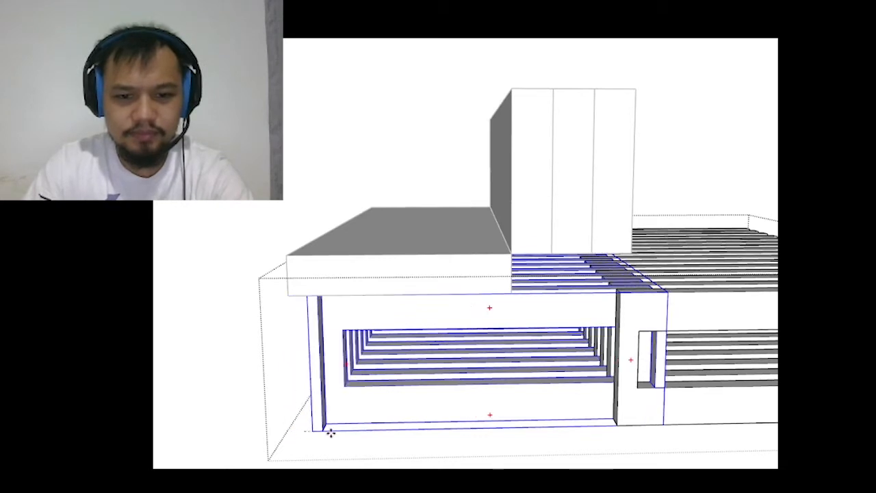
left_click(617, 422)
- Group the seat cushion with the three folded backrest panels and shift the group slightly along the seat
middle_click_drag(368, 383, 477, 390)
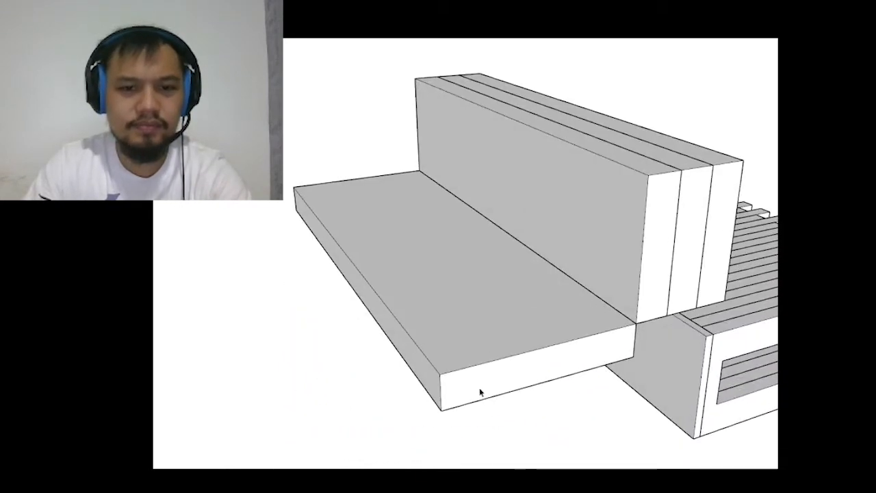
left_click(498, 338)
left_click(619, 251, "shift")
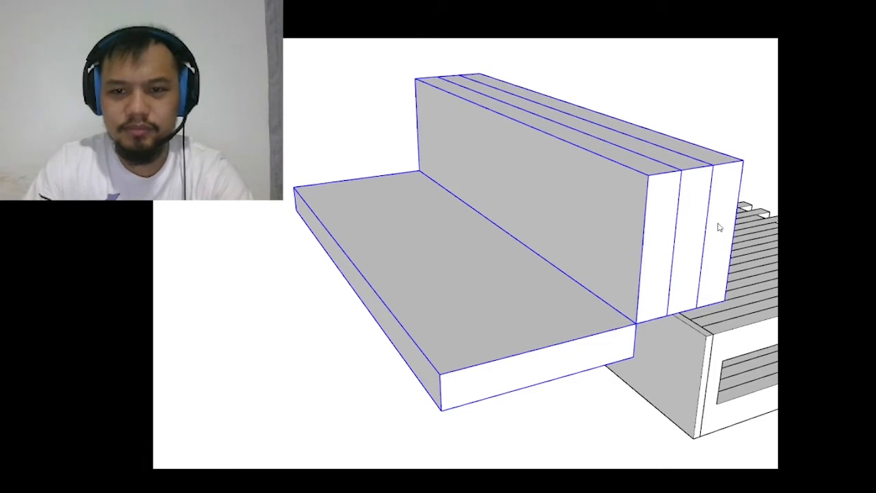
key("ctrl+g")
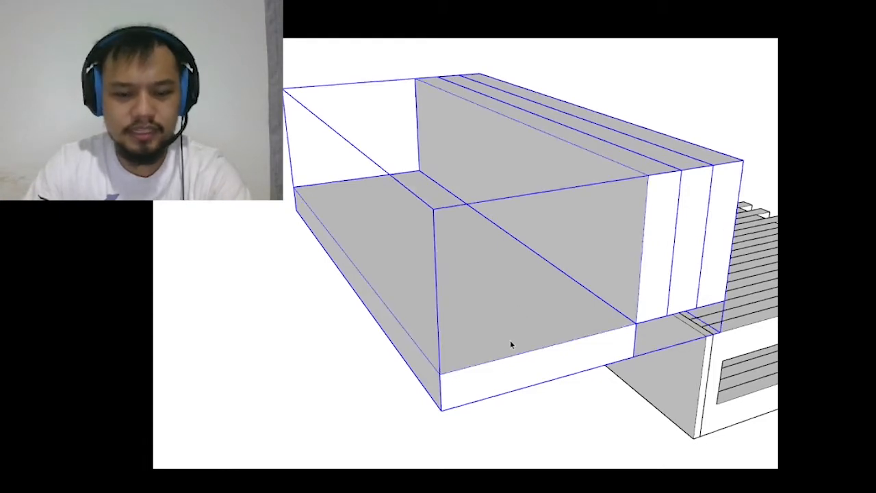
left_click_drag(492, 333, 499, 329)
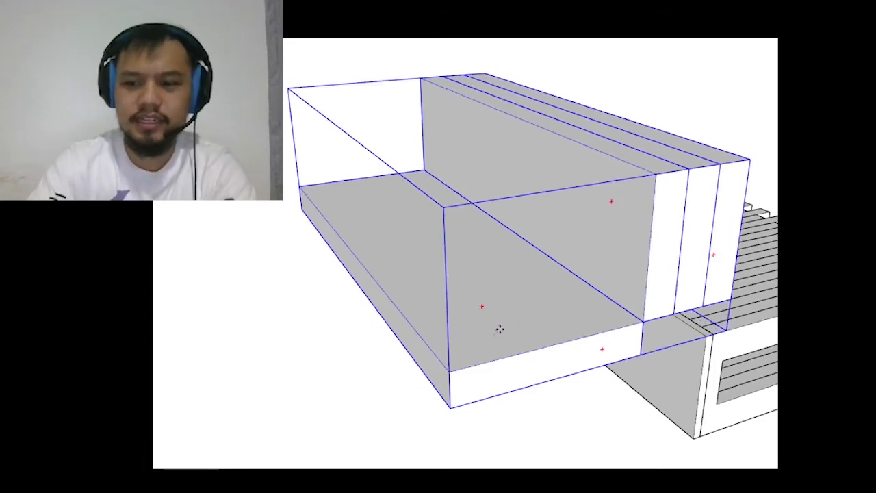
scroll(500, 329, "down", 5)
mouse_move(424, 280)
middle_mouse_down()
mouse_move(366, 244)
mouse_move(563, 336)
middle_mouse_up()
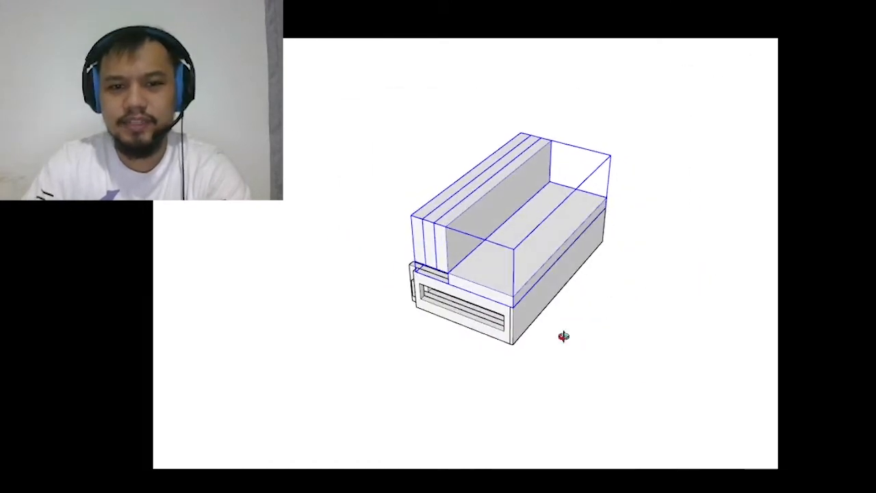
- Select the whole sofa, cushions and frame, and move it into the room against the wall beside the cabinet
key("space")
left_click(645, 331)
left_click_drag(646, 331, 417, 73)
key("m")
left_click(653, 393)
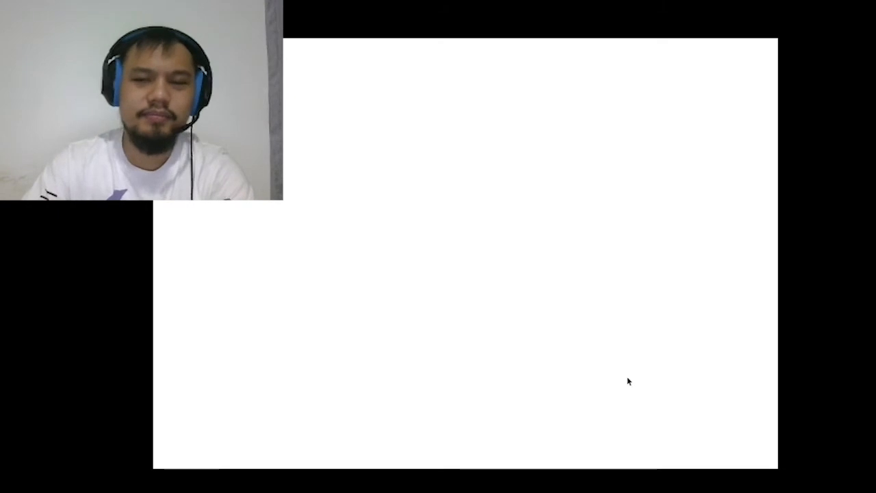
- Examine how the folded sofa fits in the room between the side wall, the end wall and the cabinet
scroll(296, 330, "up", 10)
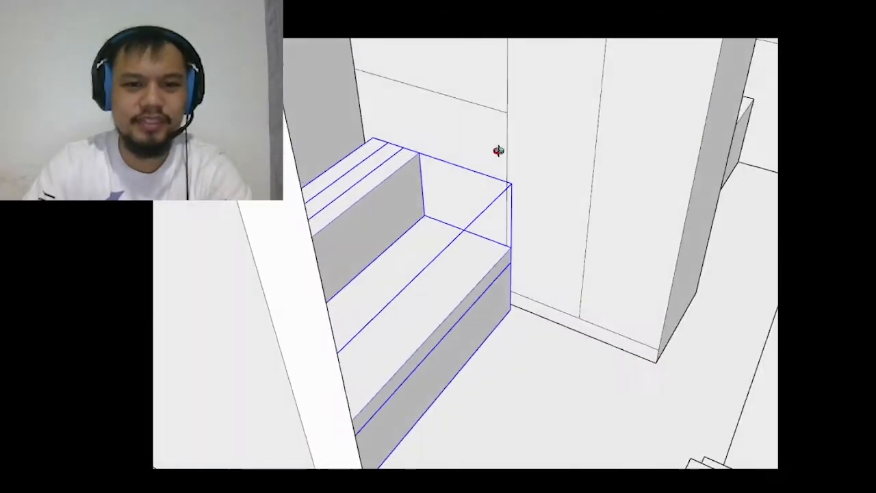
scroll(499, 151, "up", 10)
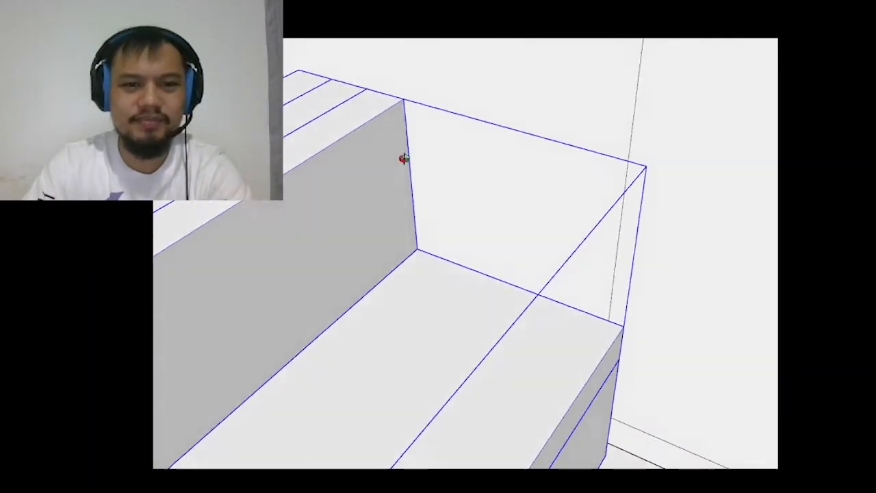
scroll(613, 260, "down", 3)
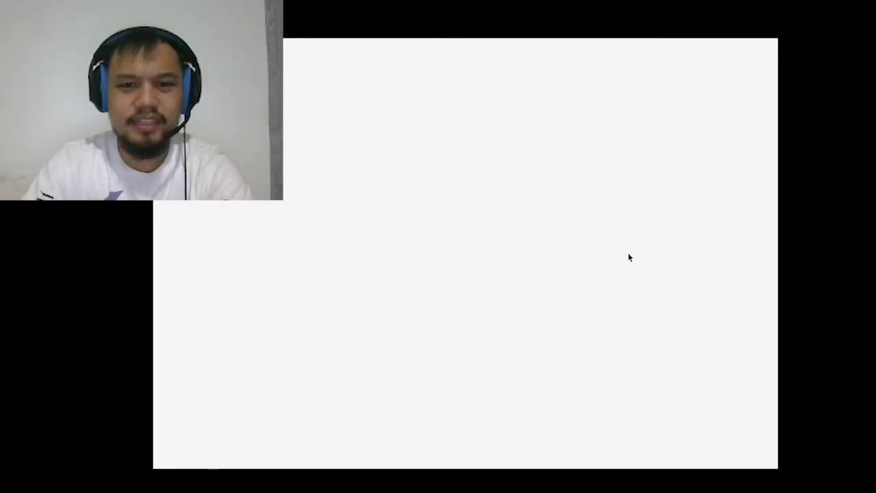
scroll(597, 344, "down", 10)
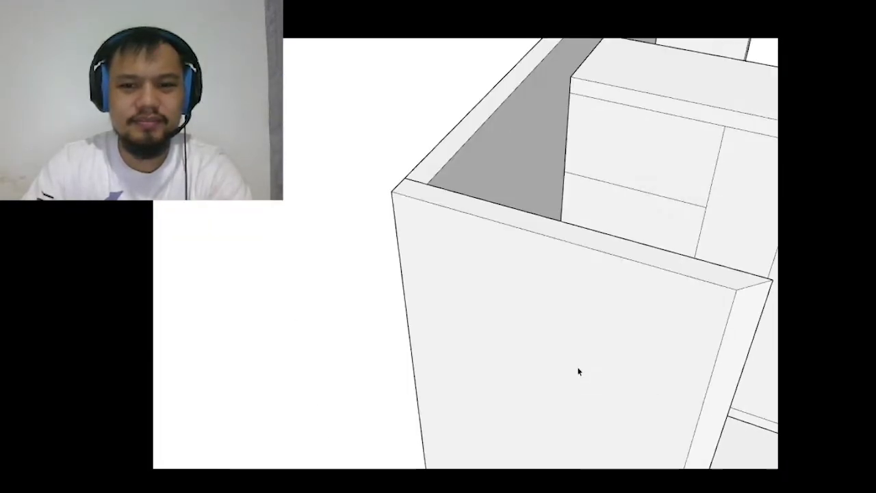
middle_click_drag(643, 335, 504, 386)
scroll(533, 383, "up", 4)
mouse_move(579, 407)
middle_mouse_down()
mouse_move(438, 342)
mouse_move(504, 362)
mouse_move(557, 306)
mouse_move(602, 212)
mouse_move(616, 251)
mouse_move(575, 294)
mouse_move(591, 288)
mouse_move(539, 298)
mouse_move(582, 270)
mouse_move(563, 307)
mouse_move(504, 268)
mouse_move(465, 295)
mouse_move(377, 249)
mouse_move(319, 285)
mouse_move(434, 420)
mouse_move(492, 439)
mouse_move(541, 393)
mouse_move(461, 299)
mouse_move(541, 302)
mouse_move(520, 184)
mouse_move(422, 102)
mouse_move(469, 293)
mouse_move(663, 233)
mouse_move(725, 243)
mouse_move(446, 243)
mouse_move(434, 150)
mouse_move(499, 180)
mouse_move(464, 179)
middle_mouse_up()
scroll(557, 305, "down", 3)
scroll(465, 297, "up", 5)
scroll(602, 212, "up", 2)
scroll(663, 233, "up", 5)
scroll(447, 157, "up", 2)
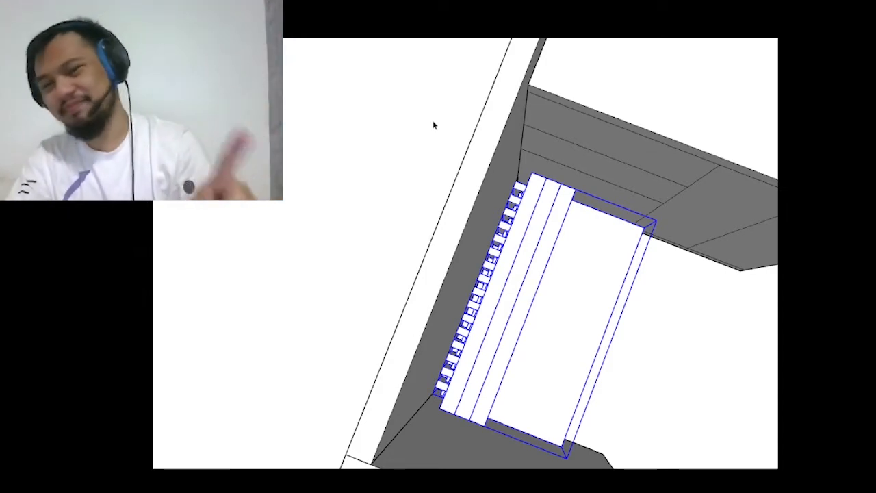
- Open the narrow cushion panel beside the seat on the flat bed and Push/Pull its outer side face inward, making the panel narrower
scroll(432, 121, "down", 10)
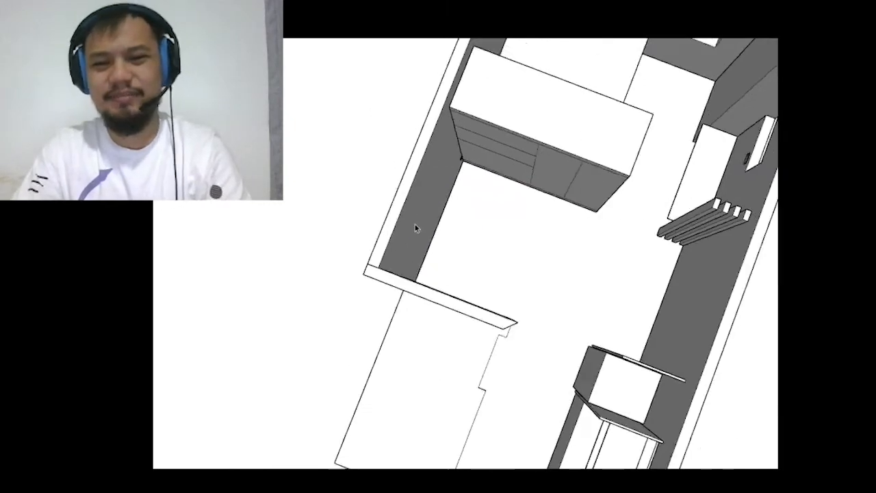
scroll(404, 200, "down", 3)
scroll(636, 269, "up", 10)
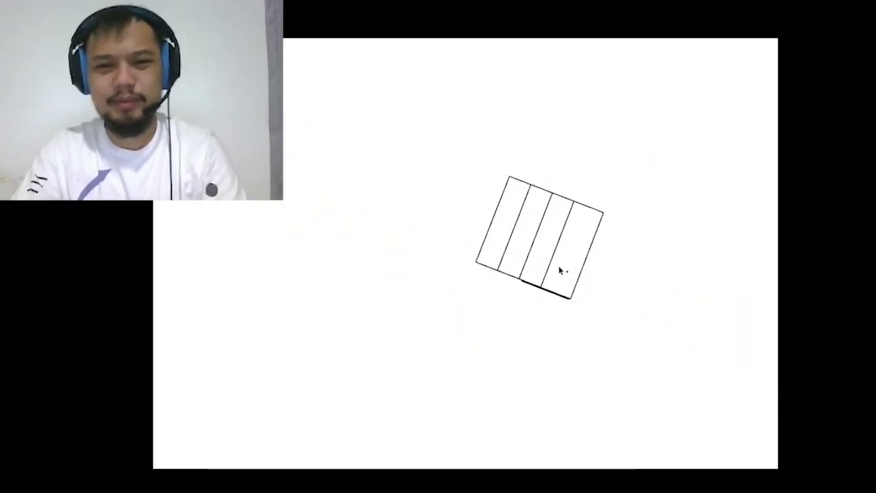
middle_click_drag(559, 269, 502, 190)
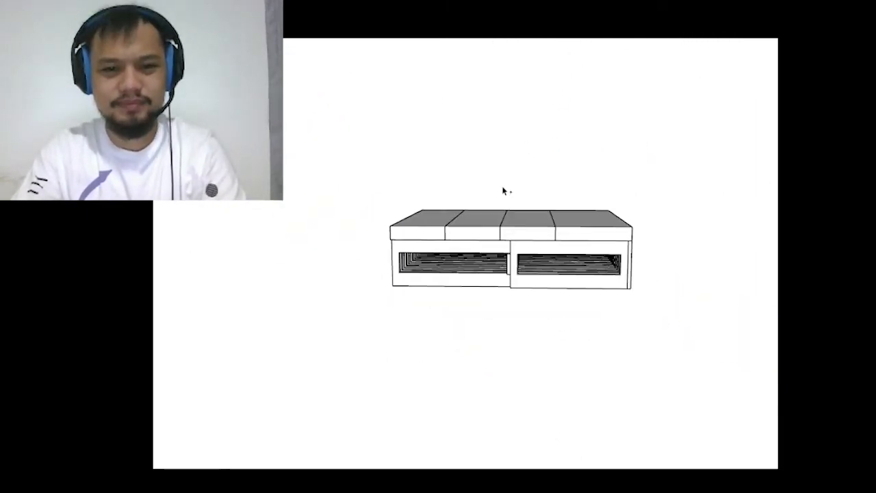
middle_click_drag(489, 227, 570, 303)
scroll(516, 227, "up", 5)
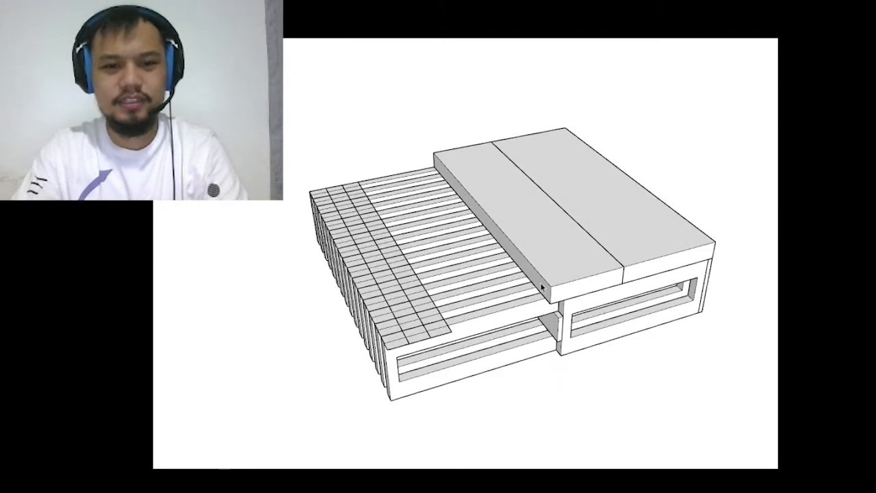
double_click(540, 286)
left_click(542, 286)
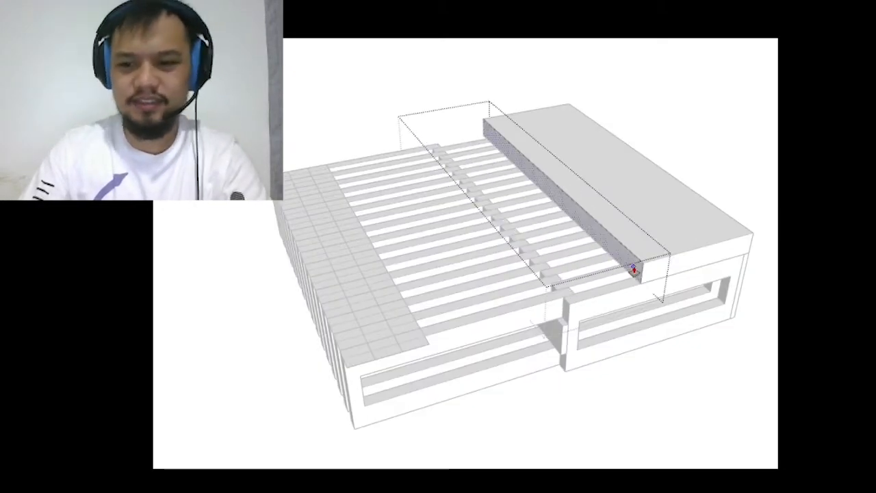
left_click(633, 271)
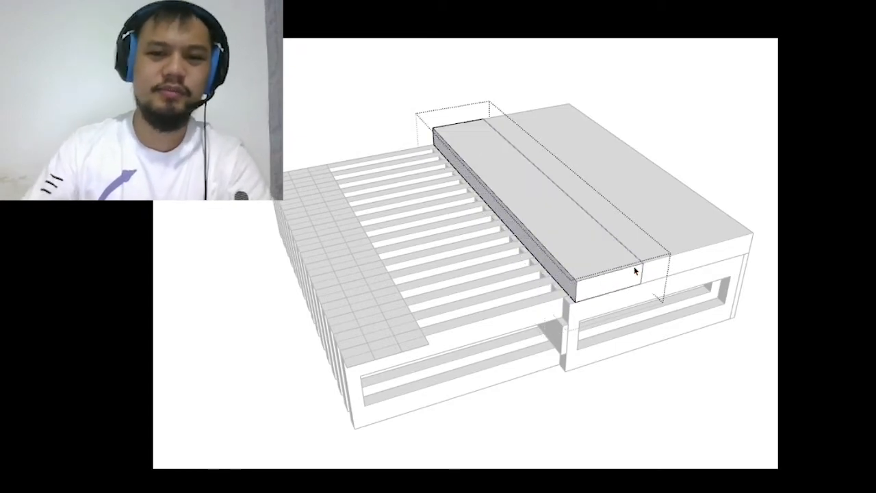
- Select the leftover grid of rectangles over the slats' outer ends and delete it
middle_click_drag(636, 267, 381, 234)
scroll(381, 234, "up", 2)
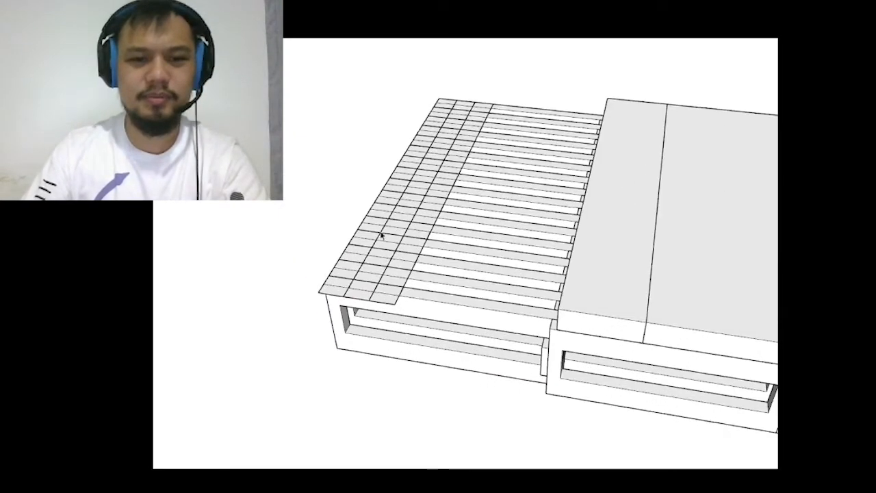
scroll(399, 359, "down", 2)
middle_click_drag(399, 359, 406, 286)
left_click_drag(326, 175, 488, 401)
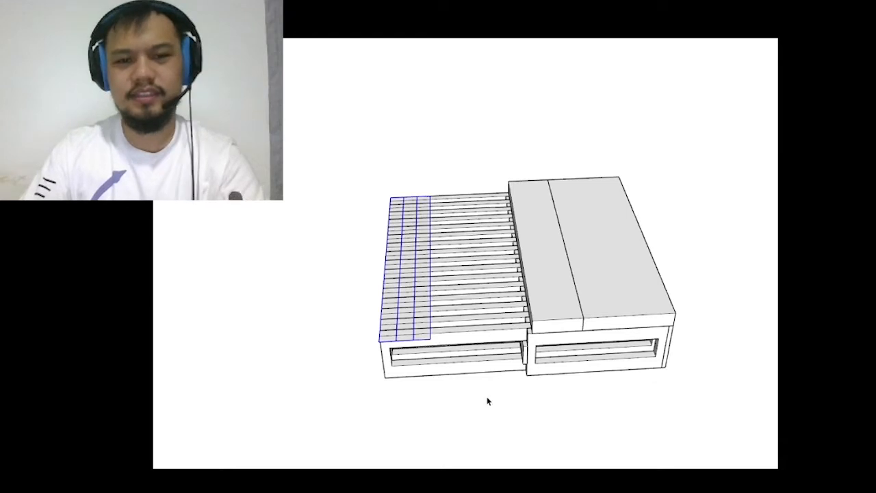
left_click(471, 346)
scroll(545, 304, "up", 2)
- Copy the narrowed cushion panel edge to edge across the exposed slats as a 3x array
left_click(545, 304)
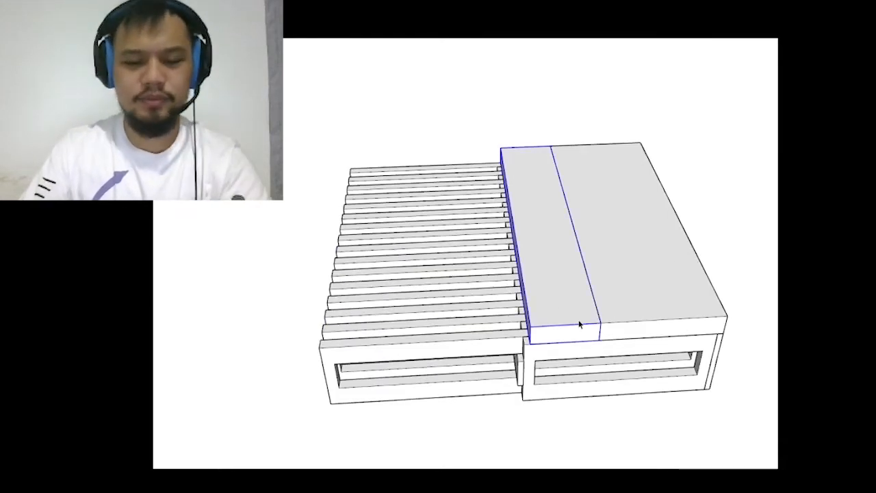
key("m")
scroll(581, 330, "up", 2)
left_click_drag(608, 324, 510, 333, "ctrl")
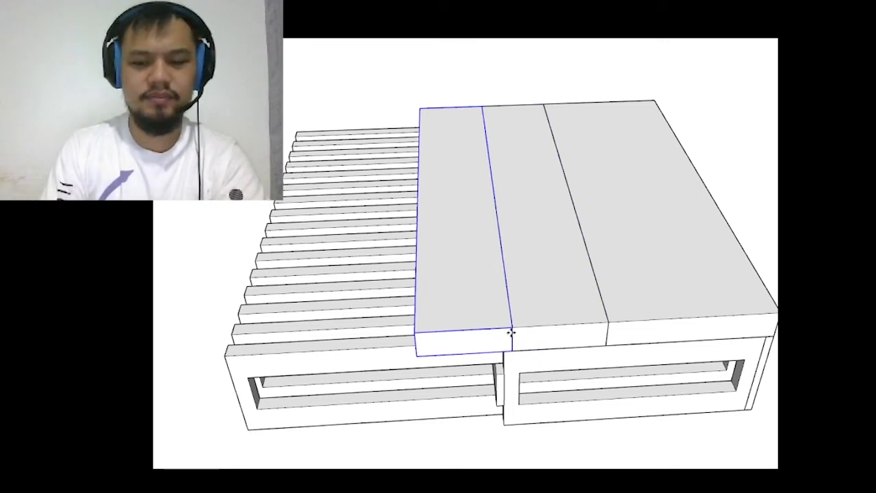
type("3x")
key("Return")
scroll(512, 336, "down", 2)
middle_click_drag(513, 336, 440, 358)
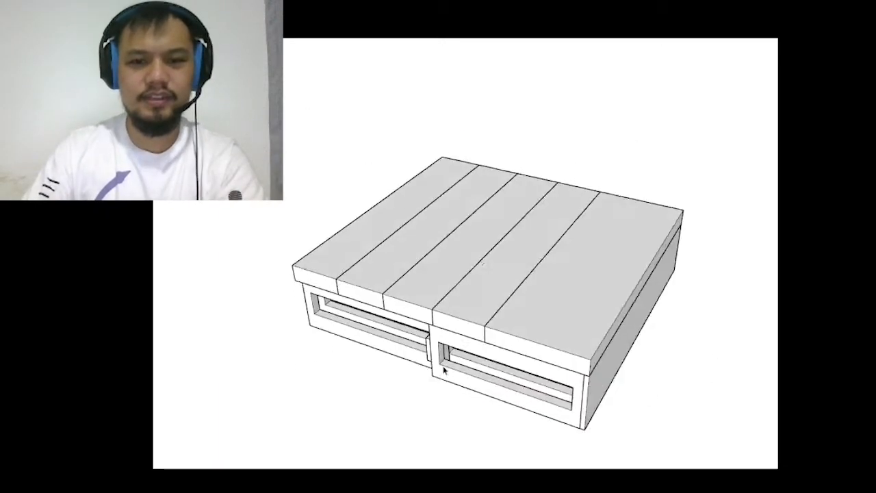
- Select the four narrow cushion panels and rotate them 90° upright about the seat cushion's top inner edge
scroll(452, 309, "up", 3)
scroll(451, 310, "up", 2)
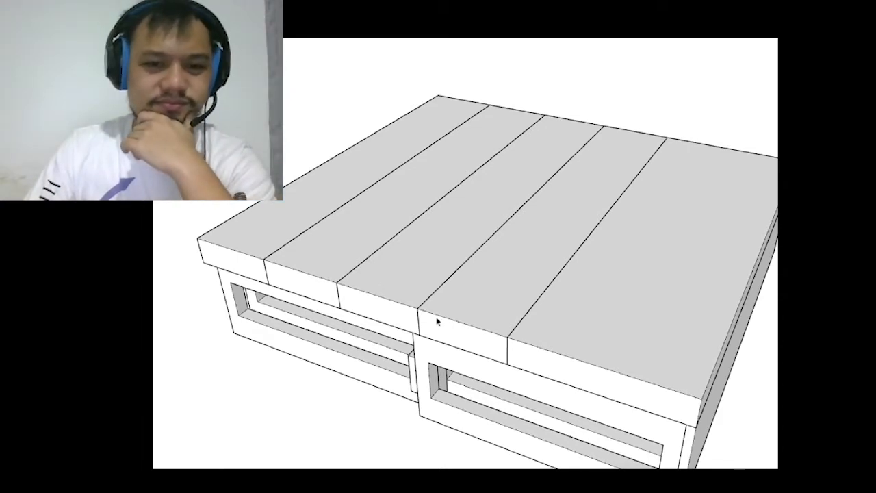
left_click(457, 328)
left_click(373, 287, "shift")
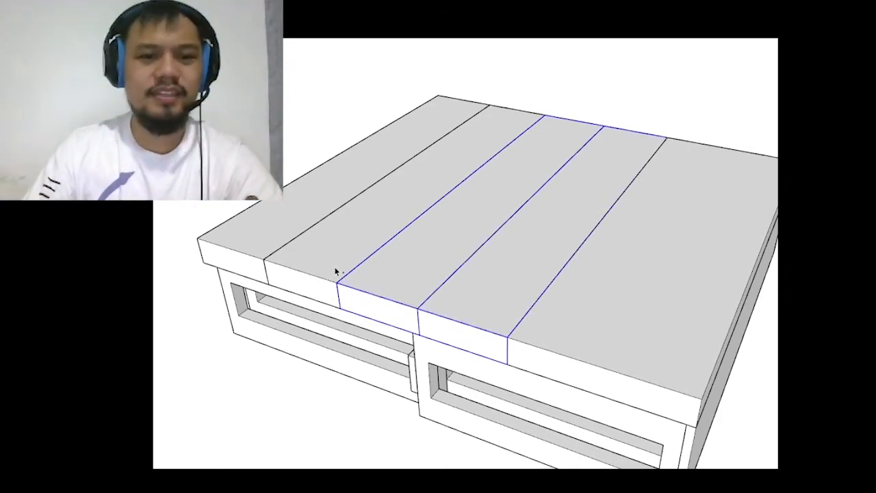
key("q")
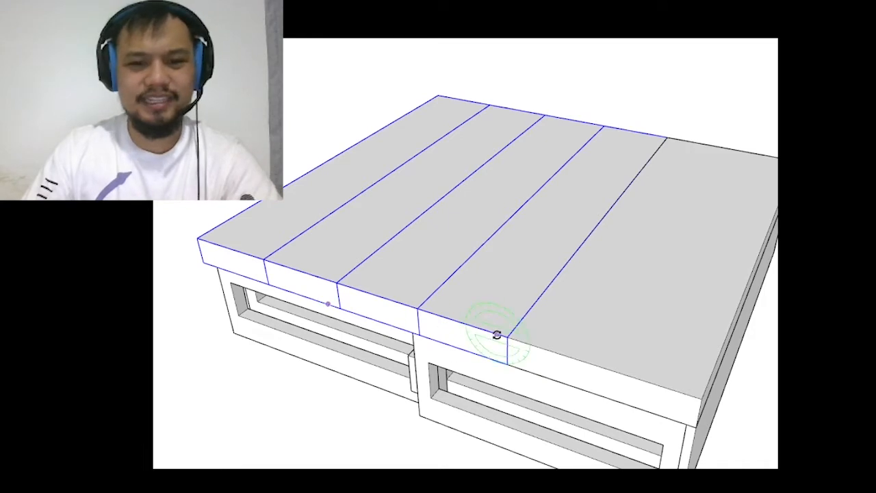
left_click(481, 325)
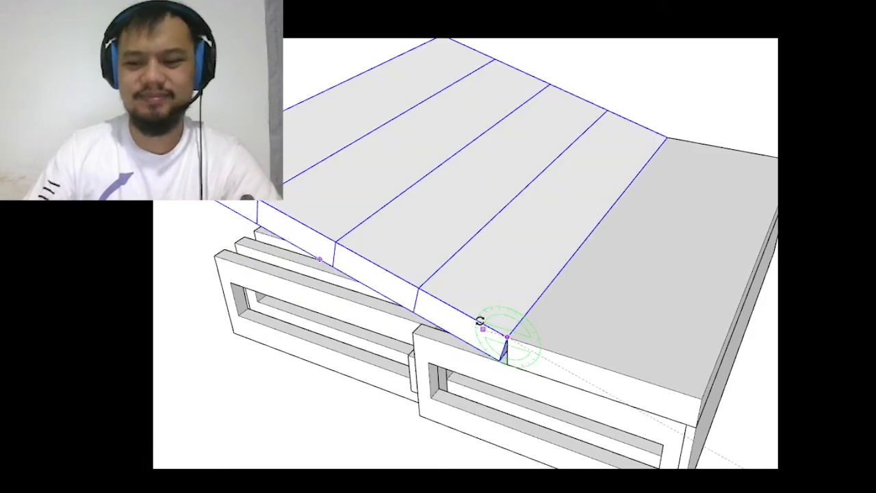
scroll(481, 322, "down", 3)
left_click(477, 312)
scroll(479, 312, "down", 3)
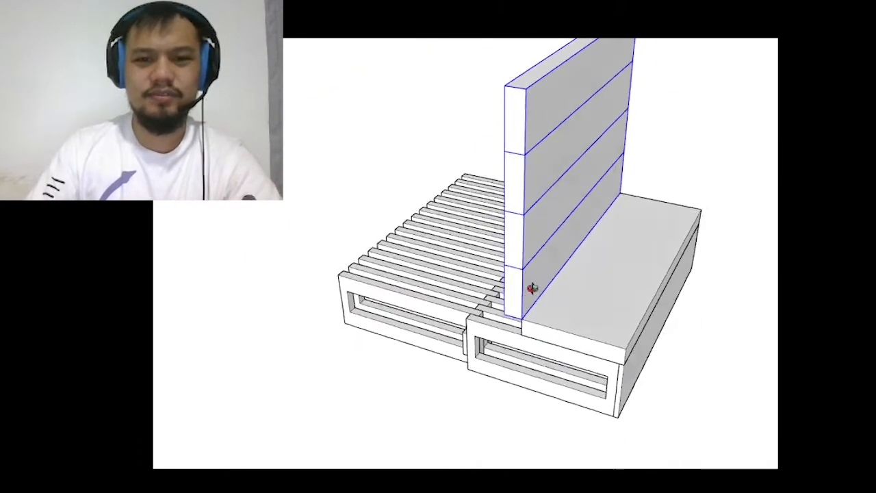
key("space")
key("q")
scroll(541, 189, "up", 2)
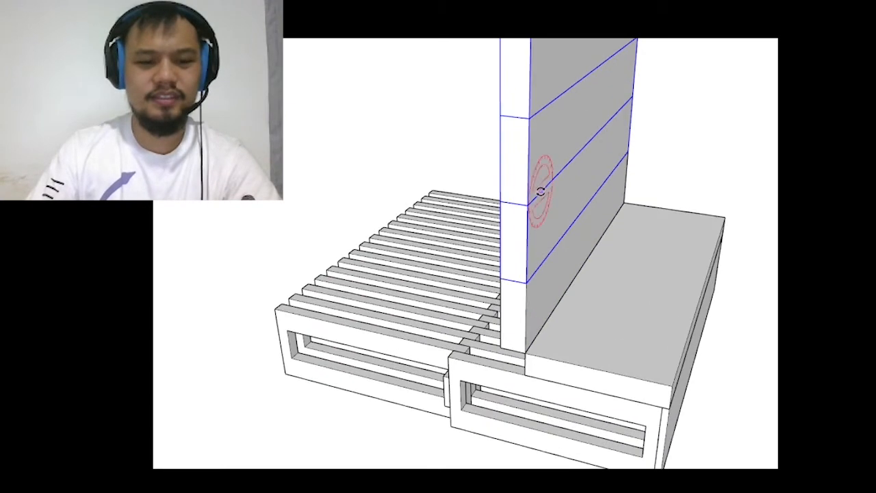
left_click(501, 182)
left_click(500, 202)
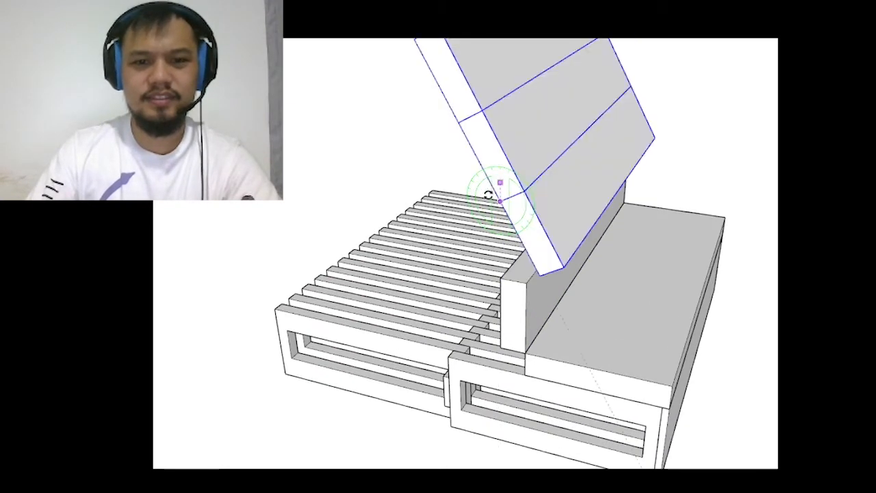
key("space")
- Try folding the upper two upright panels 180° about the second panel's top rear edge, down behind the lower two
scroll(527, 181, "down", 3)
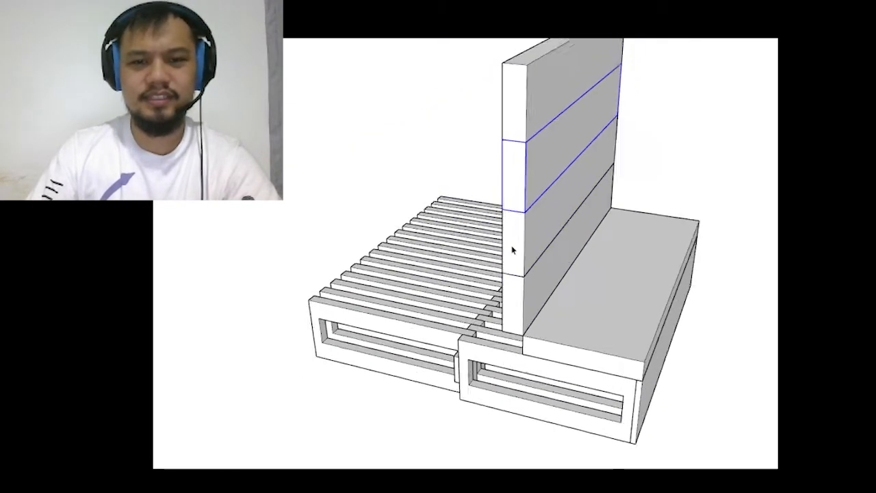
scroll(518, 166, "up", 3)
key("q")
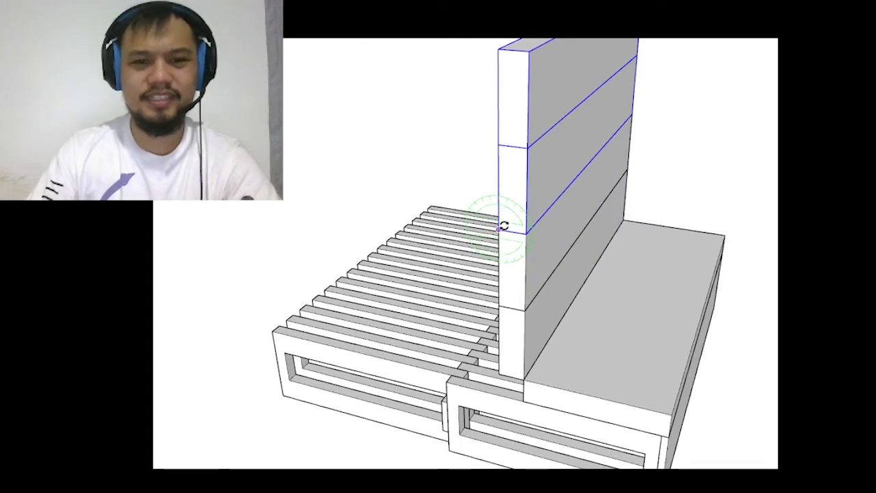
left_click(498, 200)
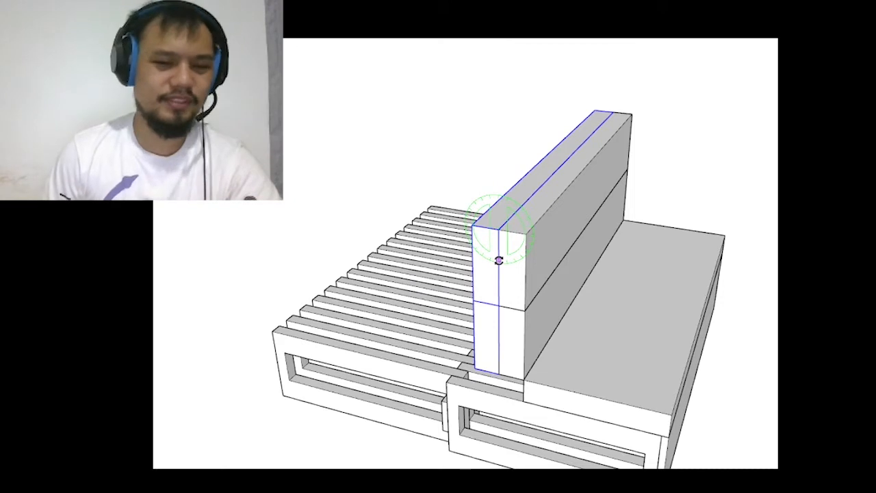
key("ctrl+a")
left_click(500, 260)
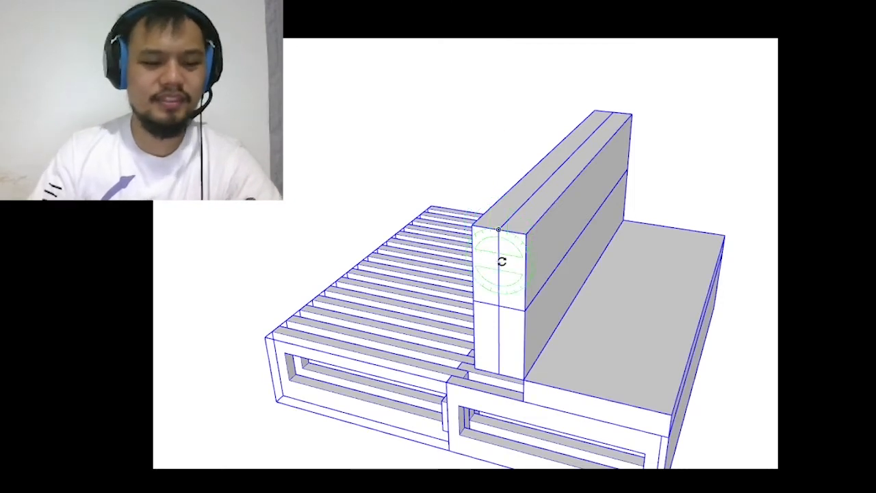
- Undo the fold of the upper two panels, restoring the stack of four upright panels
key("ctrl+z")
key("ctrl+z")
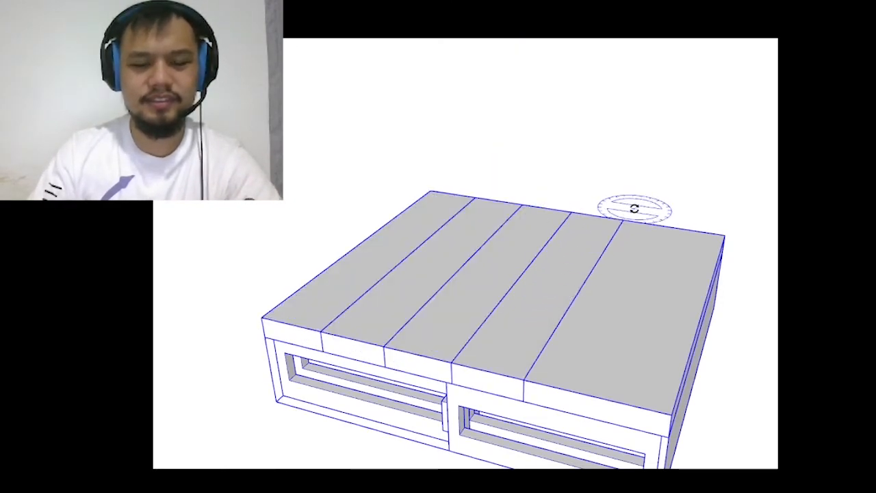
key("ctrl+y")
- Try folding the upper three upright cushion panels 180° about the first panel's top rear edge, down behind it
key("space")
left_click(667, 188)
scroll(546, 235, "up", 3)
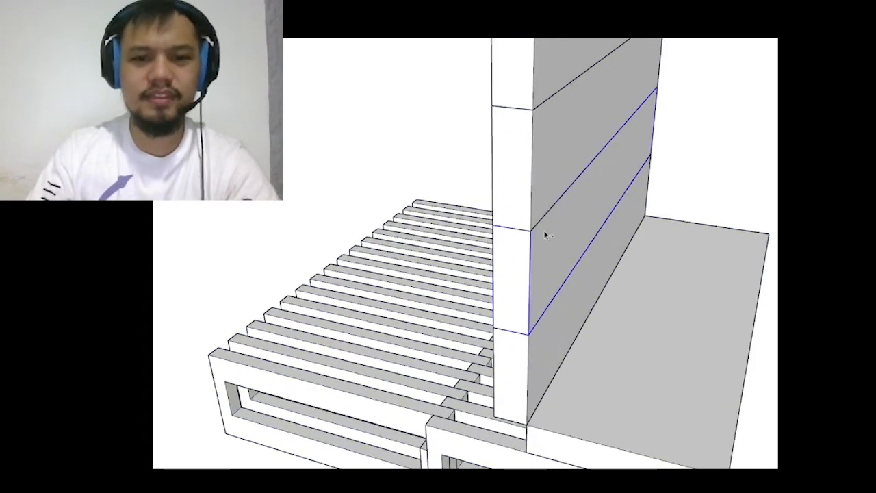
scroll(561, 213, "down", 4)
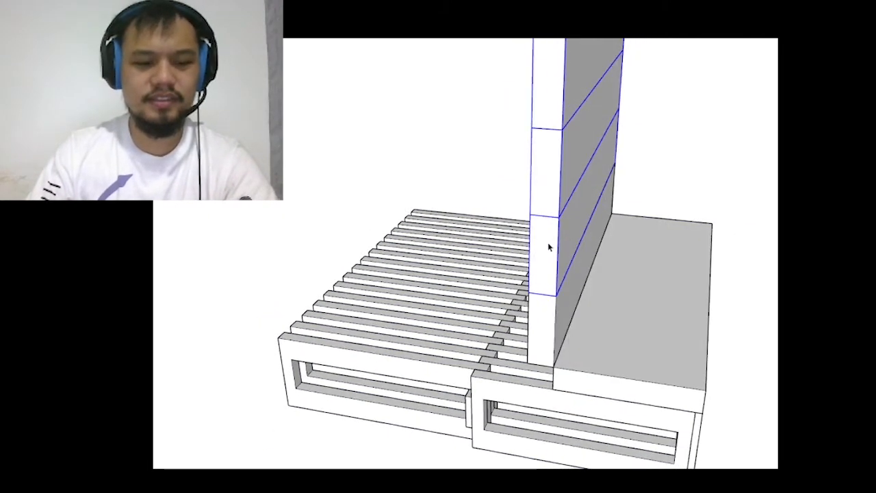
key("q")
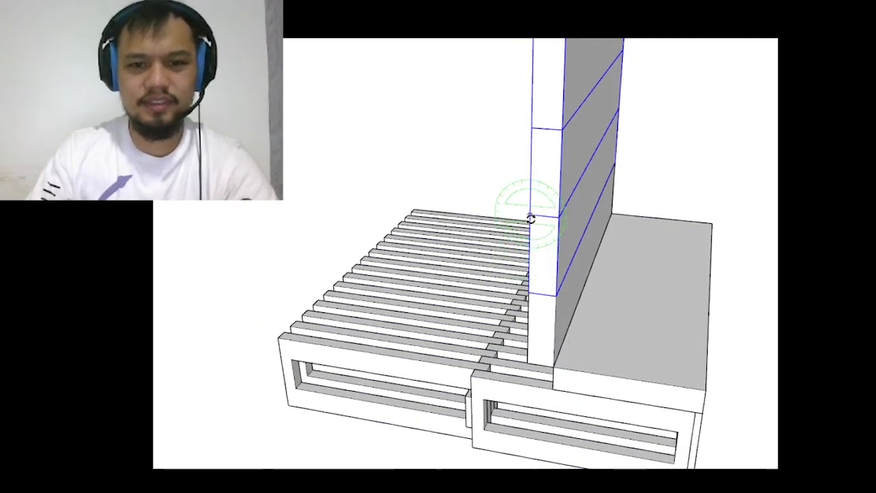
left_click(531, 197)
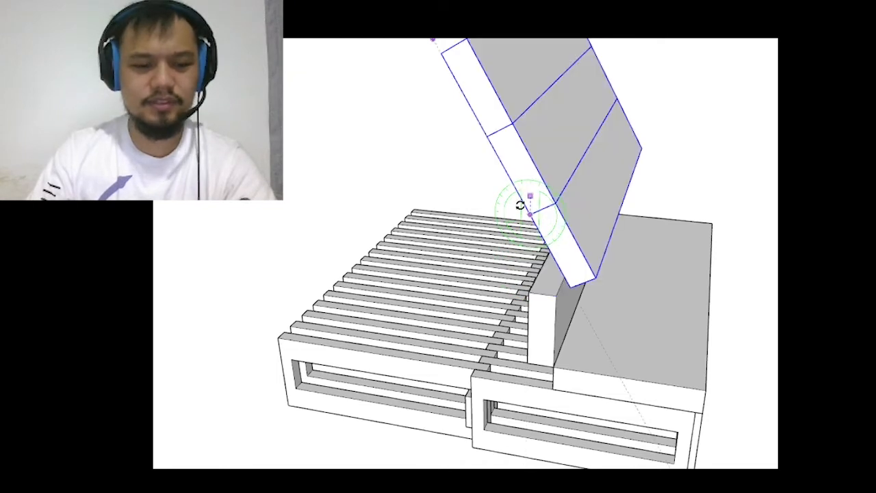
key("Escape")
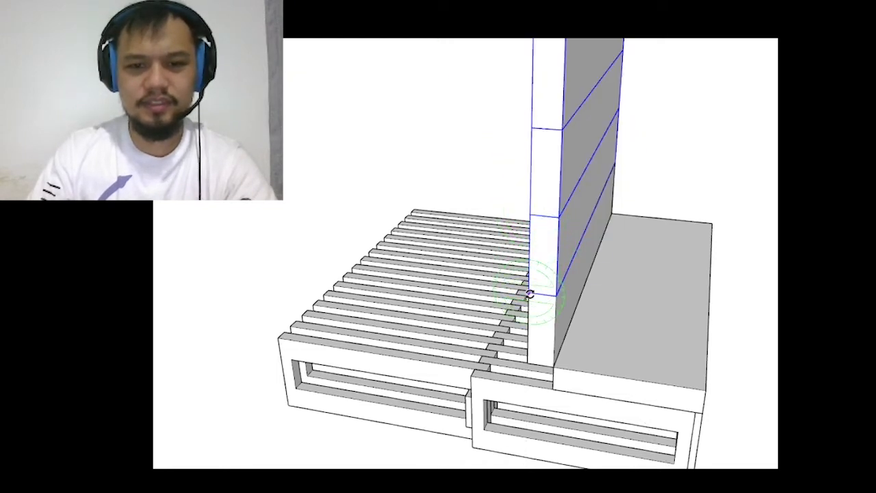
left_click(528, 292)
left_click(531, 206)
left_click(526, 325)
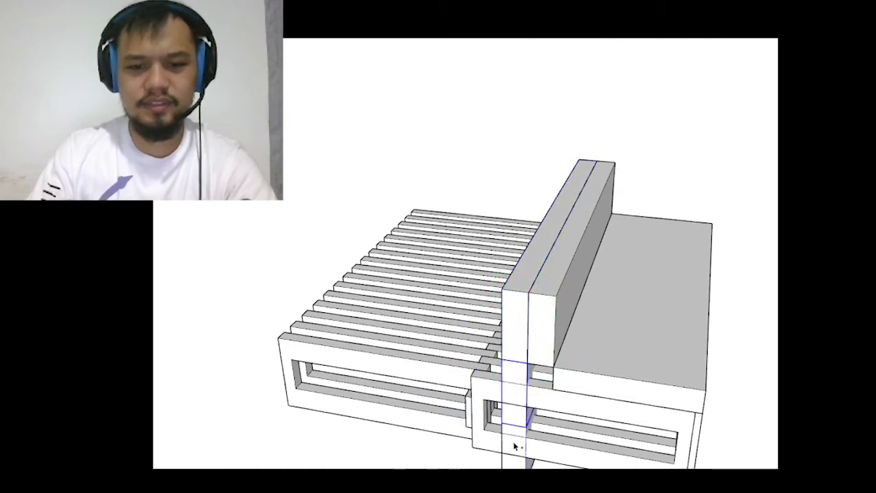
- Try folding the last two panels 180° up about the second panel's bottom rear edge, and the topmost one 180° down behind the third
scroll(512, 417, "up", 2)
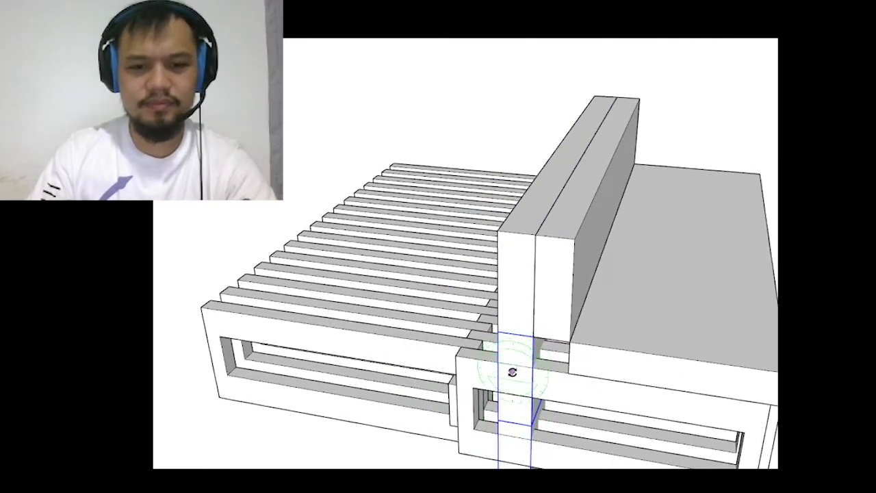
key("ctrl+z")
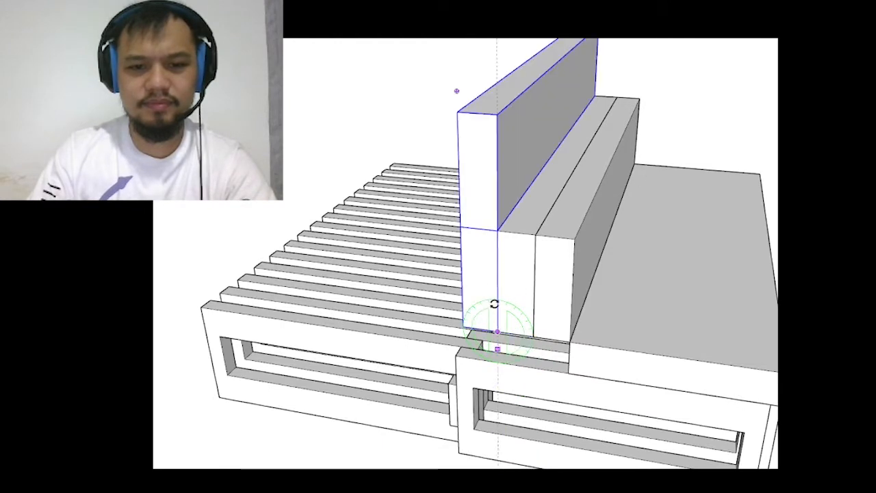
key("space")
key("q")
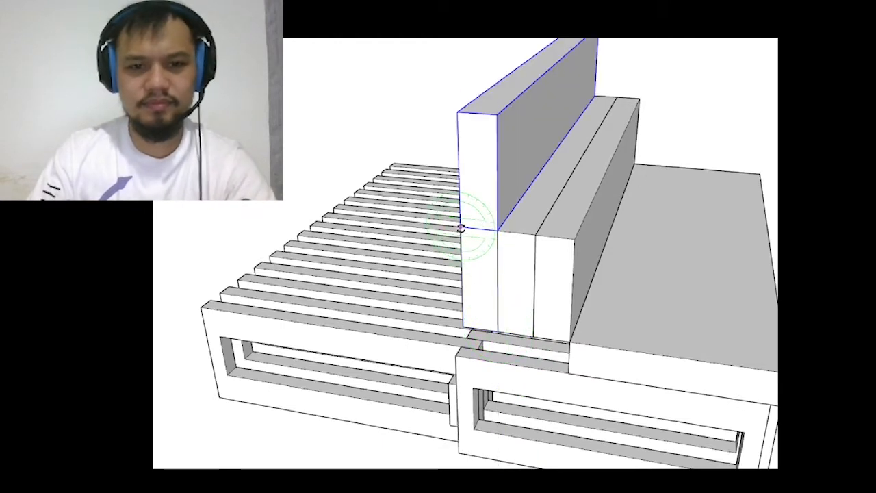
left_click(460, 210)
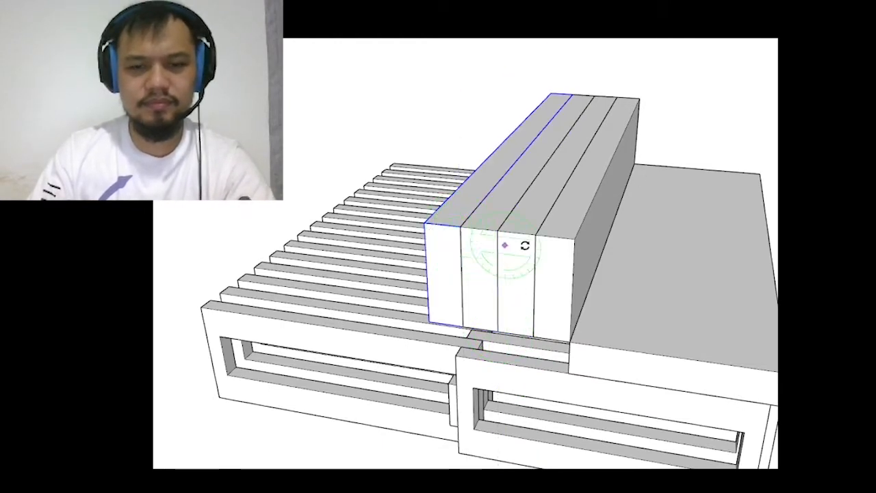
- Group the four folded panels with the seat cushion and try sliding them back over the rear slatted frame section
scroll(525, 244, "down", 5)
middle_click_drag(524, 245, 575, 150)
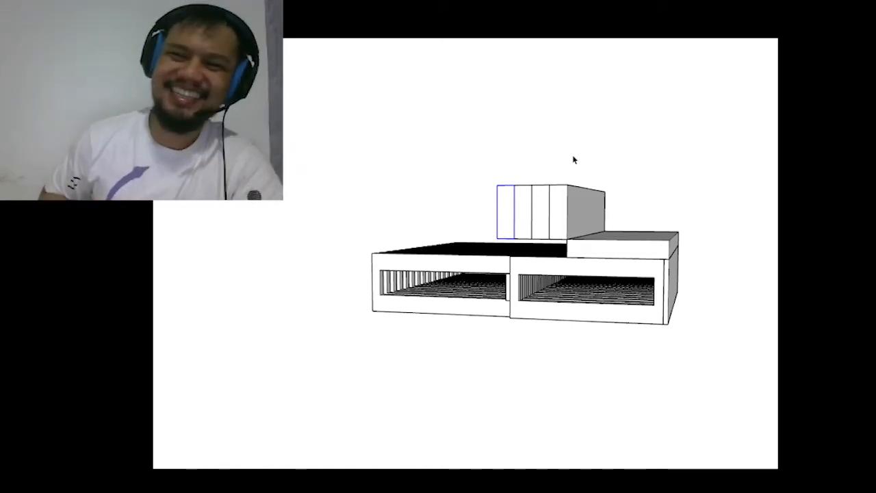
mouse_move(573, 159)
middle_mouse_down()
mouse_move(611, 322)
mouse_move(658, 265)
middle_mouse_up()
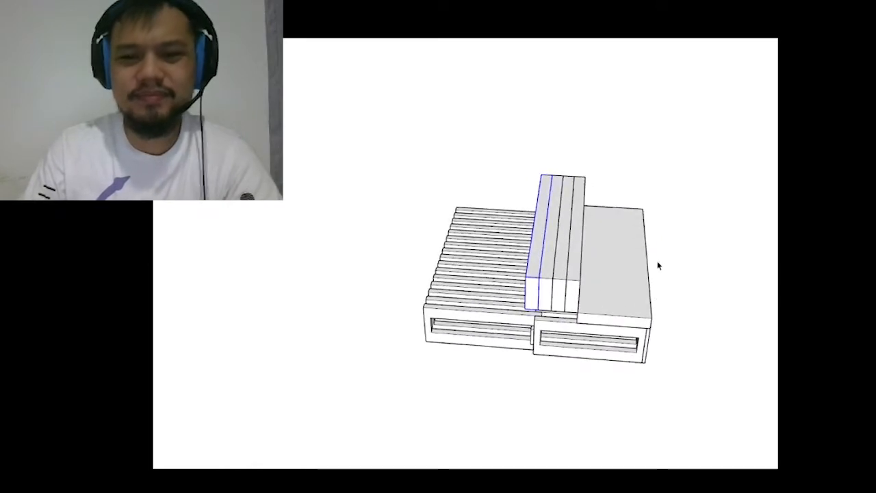
scroll(597, 252, "up", 3)
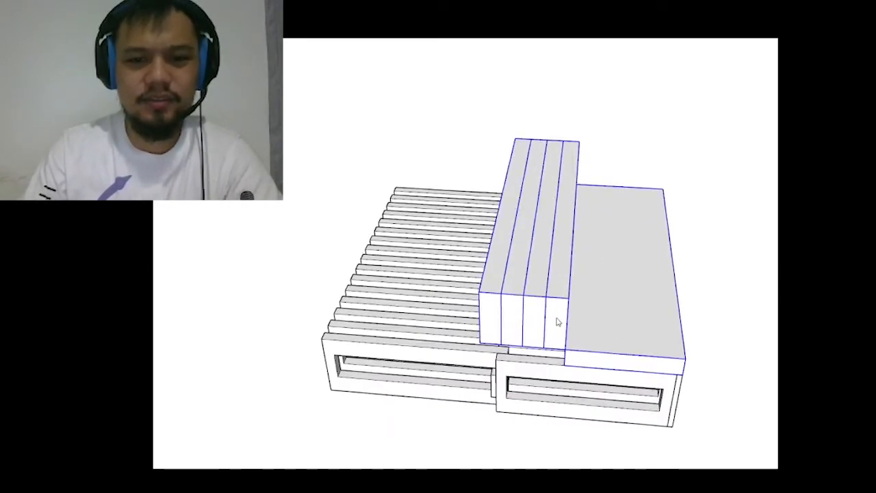
left_click(568, 298)
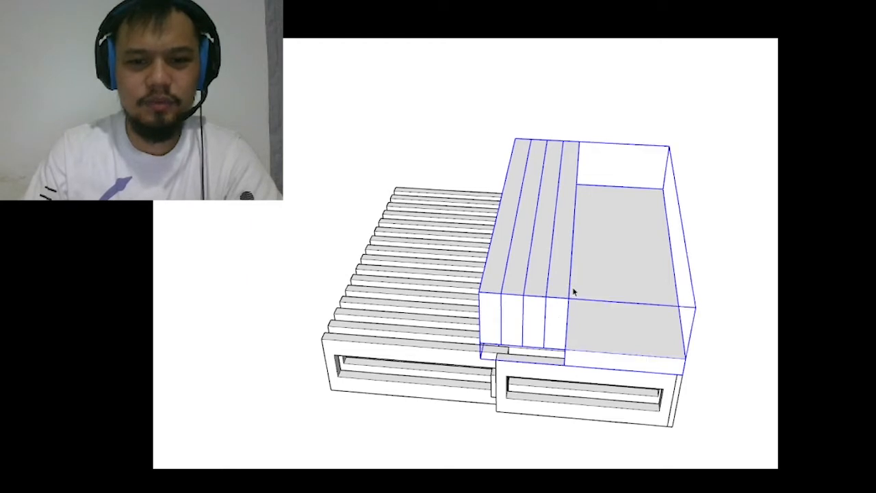
key("m")
left_click(617, 309)
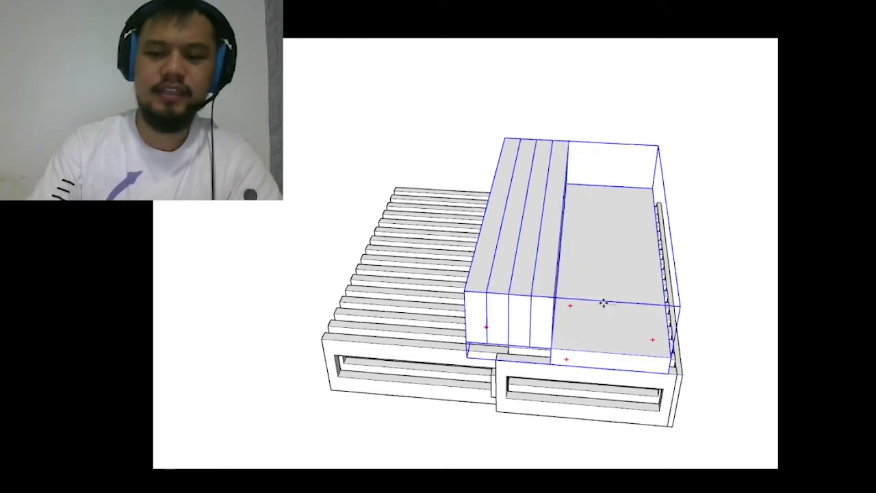
key("ctrl+z")
- Try sliding the front slatted frame section back into the rear section, beneath the grouped cushions
key("space")
left_click(603, 306)
double_click(603, 306)
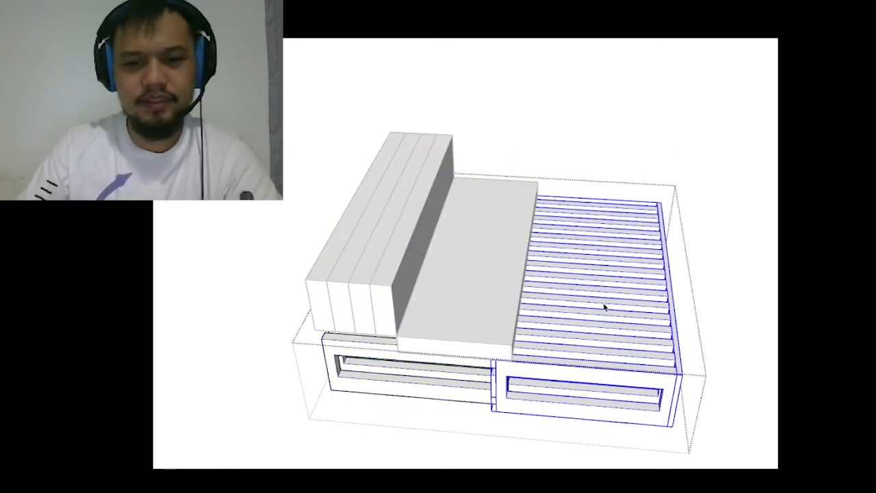
key("m")
left_click(767, 363)
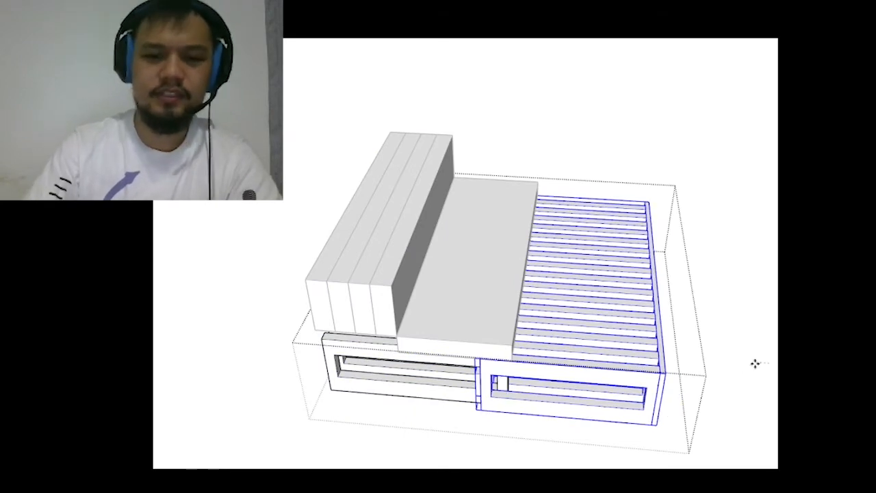
key("Return")
- Try placing the whole compact sofa inside the room, in the corner between the back wall and the cabinet
key("space")
left_click(748, 356)
middle_click_drag(748, 356, 493, 185)
left_click_drag(648, 403, 548, 227)
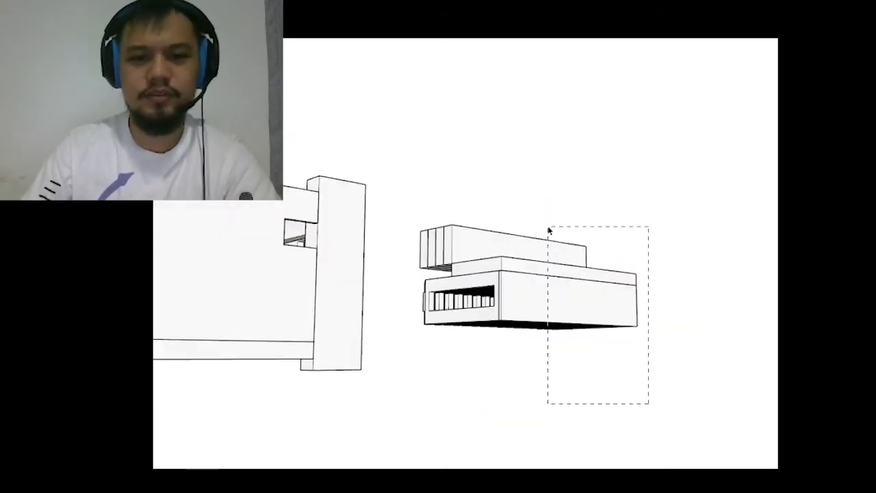
middle_click_drag(548, 227, 618, 404)
key("m")
left_click(673, 410)
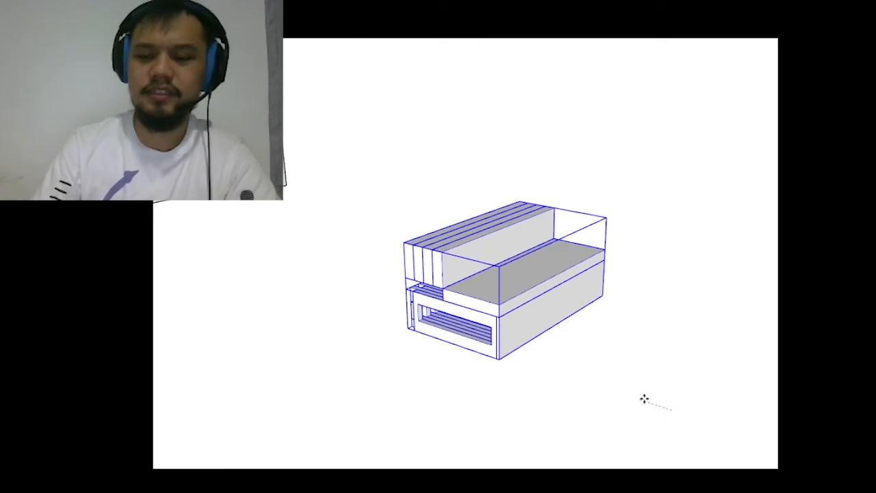
key("Delete")
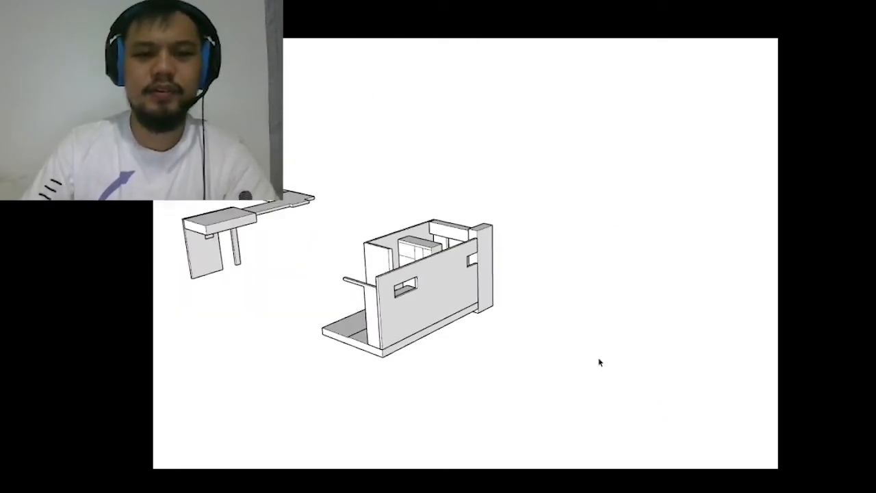
scroll(389, 290, "up", 8)
scroll(479, 238, "up", 6)
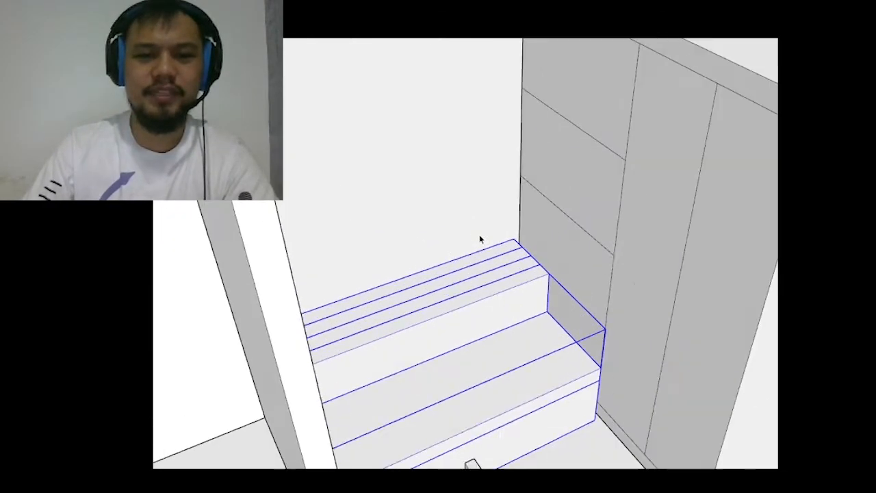
- Examine how the compact sofa with its folded backrest fits between the room's walls and the cabinet
middle_click_drag(531, 260, 559, 315)
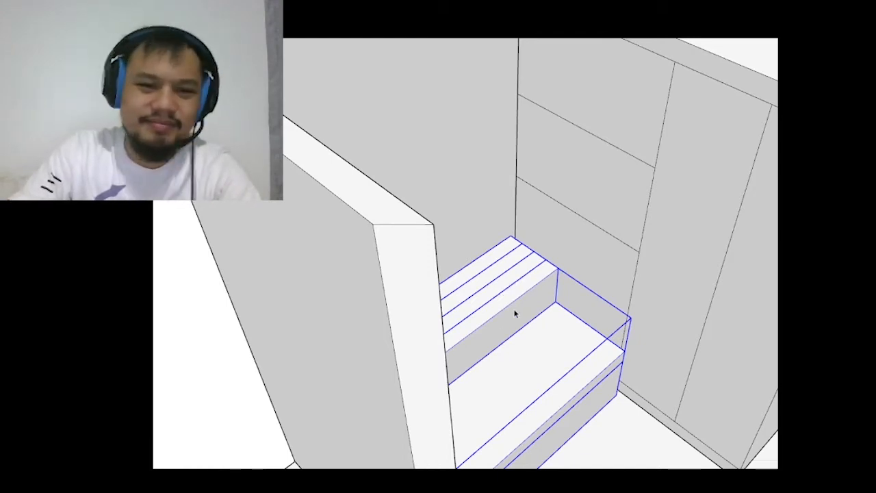
scroll(516, 316, "down", 3)
mouse_move(518, 319)
middle_mouse_down()
mouse_move(469, 336)
mouse_move(489, 332)
mouse_move(403, 292)
mouse_move(499, 299)
mouse_move(426, 204)
mouse_move(407, 242)
mouse_move(683, 358)
mouse_move(616, 322)
mouse_move(585, 288)
mouse_move(593, 352)
middle_mouse_up()
scroll(488, 333, "up", 3)
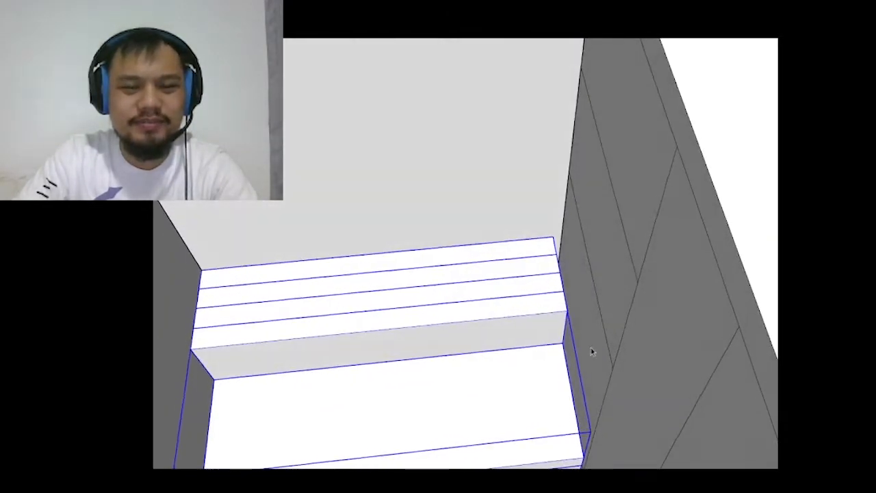
scroll(590, 349, "down", 2)
scroll(373, 312, "down", 3)
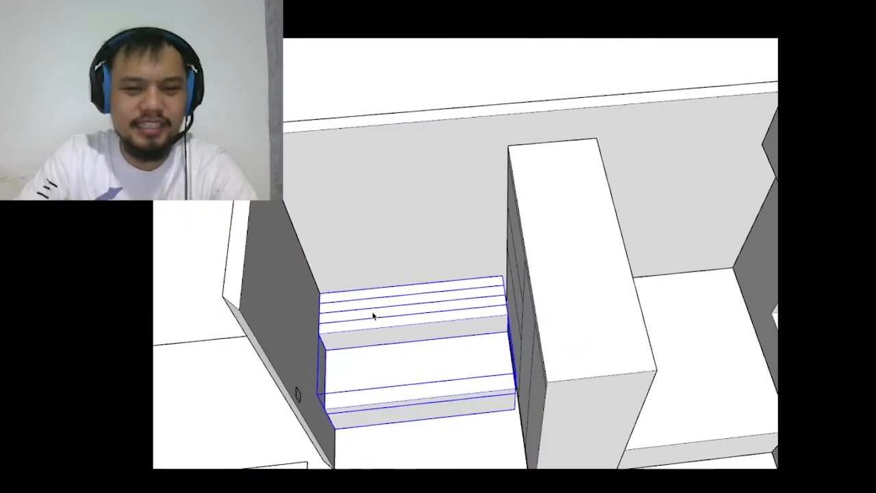
mouse_move(374, 312)
middle_mouse_down()
mouse_move(424, 287)
mouse_move(452, 256)
mouse_move(362, 319)
mouse_move(422, 305)
mouse_move(475, 307)
middle_mouse_up()
scroll(376, 313, "down", 3)
scroll(412, 315, "up", 3)
scroll(464, 321, "up", 2)
scroll(463, 319, "up", 4)
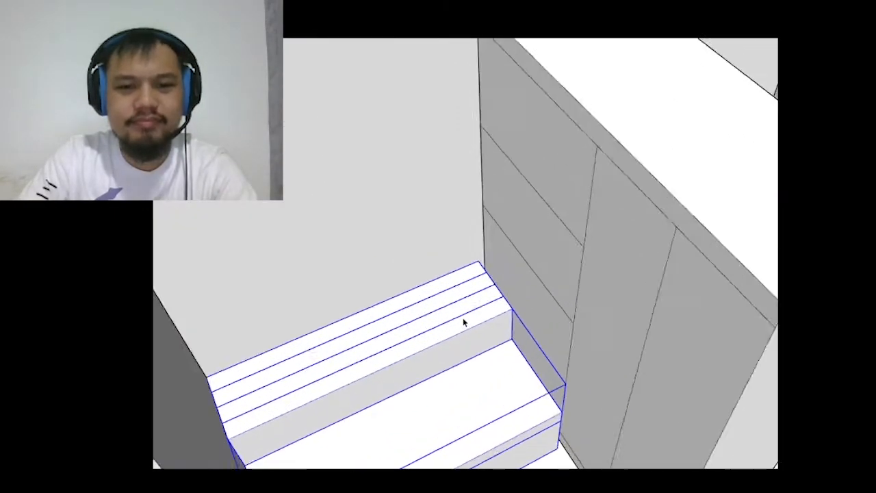
scroll(562, 248, "down", 2)
scroll(552, 257, "up", 3)
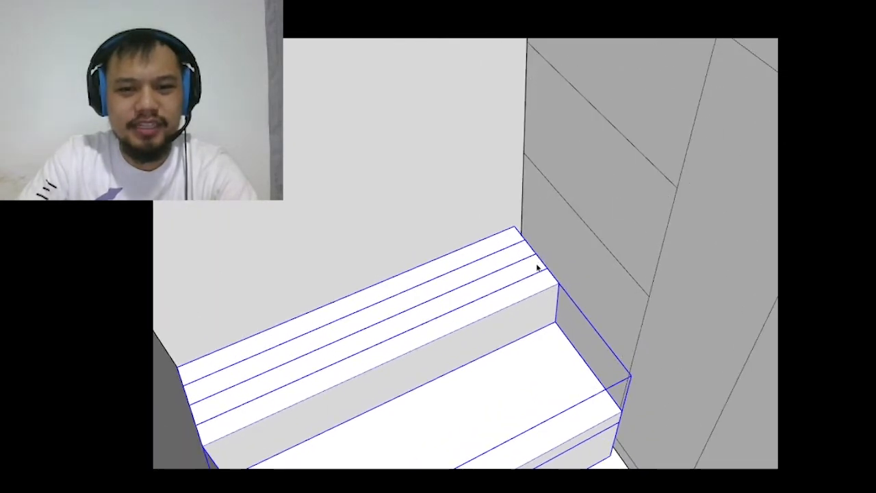
scroll(566, 290, "down", 1)
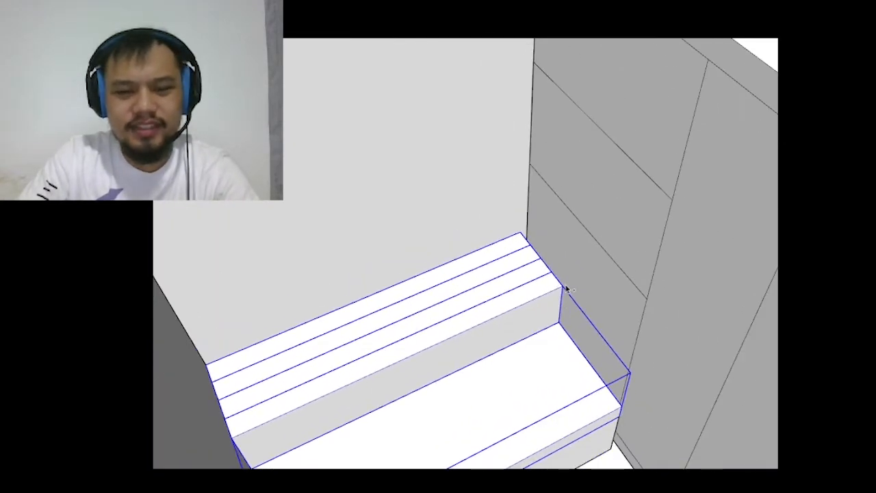
scroll(568, 289, "up", 2)
- Undo the room placement, frame sliding and panel folding back to the extended bed with flat cushion panels
scroll(533, 260, "down", 10)
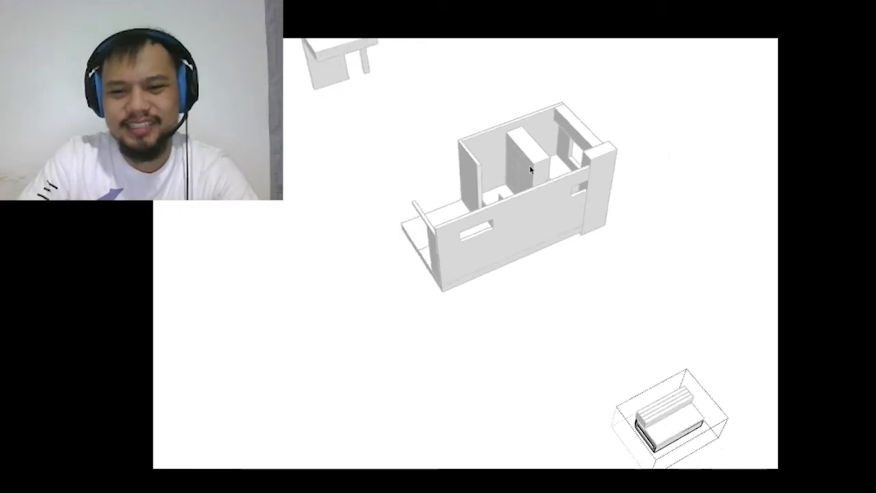
scroll(530, 169, "down", 3)
scroll(623, 322, "up", 6)
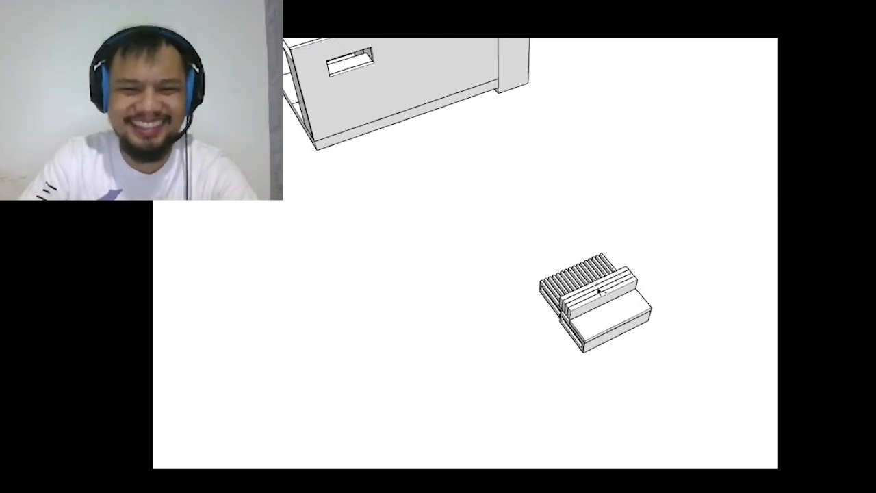
left_click(599, 291)
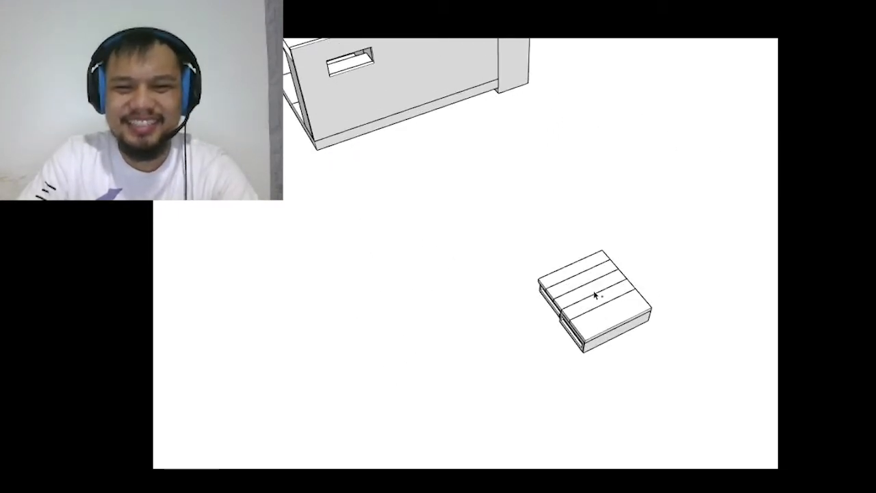
- Widen the narrow panel beside the seat cushion with Push/Pull, extending its outer side to the far edge of the neighbouring panel
scroll(580, 299, "up", 6)
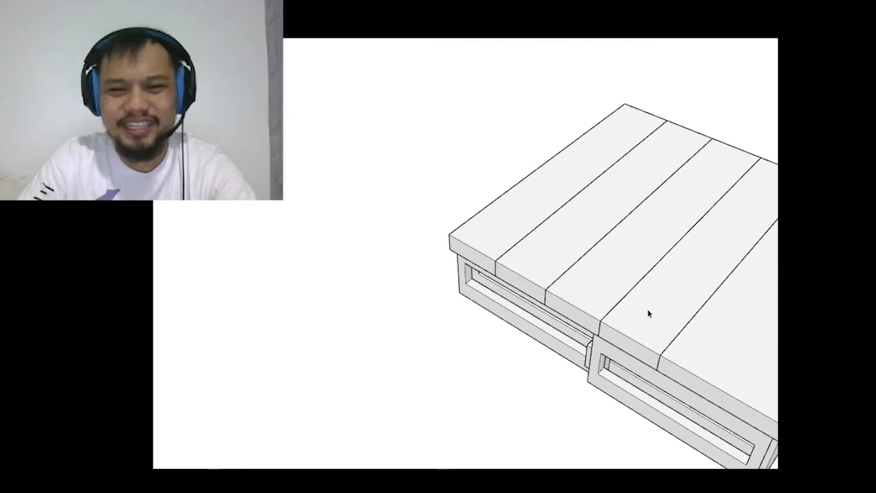
middle_click_drag(602, 319, 774, 164)
scroll(650, 168, "up", 3)
key("p")
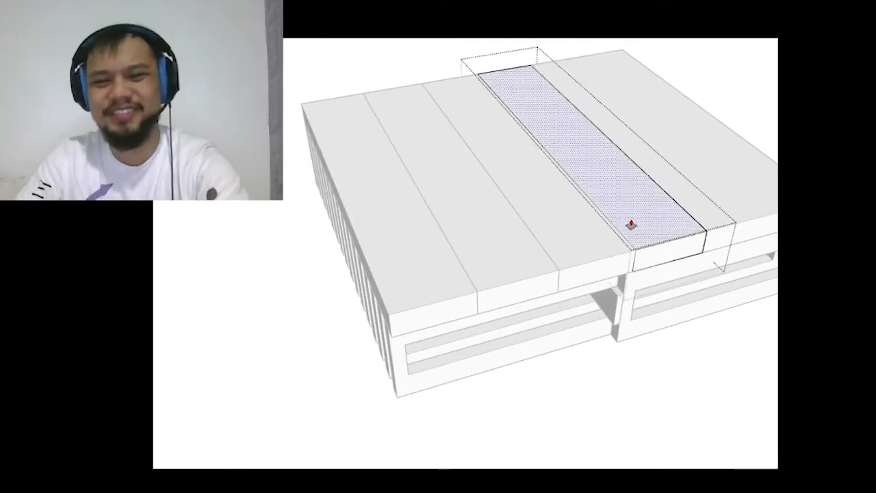
left_click_drag(625, 257, 549, 264)
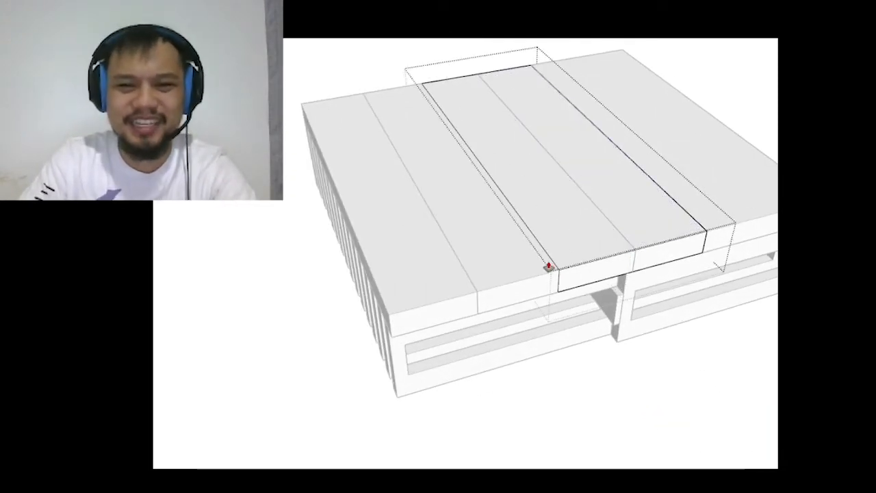
scroll(549, 264, "down", 3)
- Delete the remaining narrow cushion panels from the slats, keeping the widened panel and the seat cushion
key("space")
middle_click_drag(623, 354, 412, 102)
left_click_drag(379, 88, 574, 329)
key("Delete")
- Copy the widened cushion panel from corner to corner so the duplicate sits beside it and covers the bare slats
left_click(593, 230)
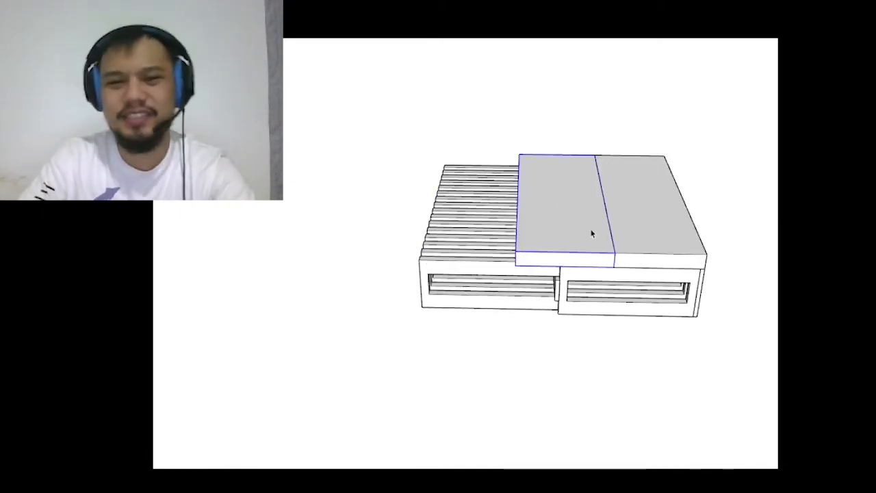
middle_click_drag(593, 230, 616, 269)
scroll(616, 267, "up", 3)
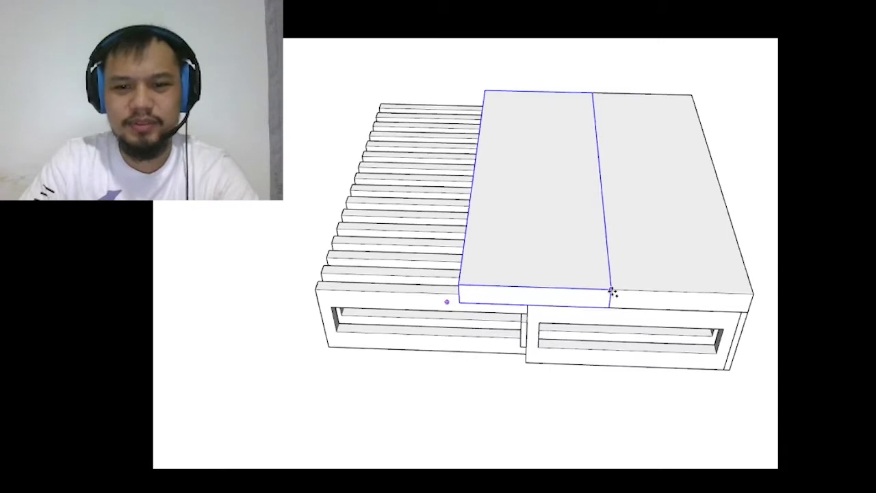
left_click(612, 292)
left_click(458, 288)
scroll(592, 236, "down", 3)
mouse_move(647, 259)
middle_mouse_down()
mouse_move(604, 448)
mouse_move(602, 346)
middle_mouse_up()
scroll(602, 339, "up", 2)
- Check the seat cushion's width with the Line tool along its front edge, from corner to corner
key("l")
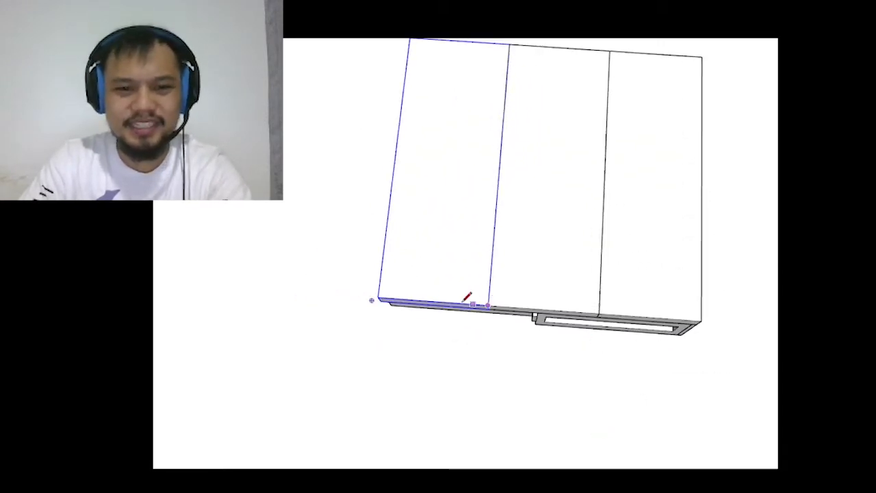
left_click(599, 313)
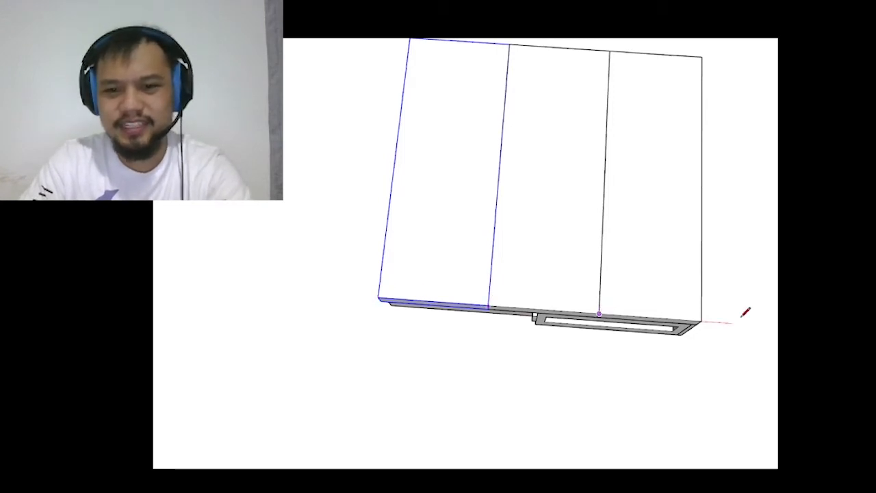
left_click(700, 319)
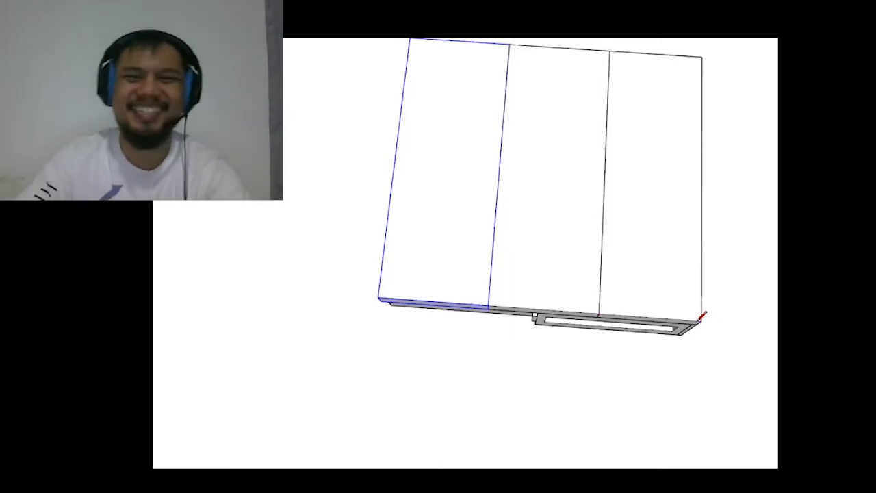
key("space")
- Rotate the two outer cushion panels together to upright about the seat cushion's inner top edge
scroll(671, 266, "down", 1)
scroll(561, 273, "up", 3)
left_click(596, 294)
middle_click_drag(596, 294, 502, 303)
key("q")
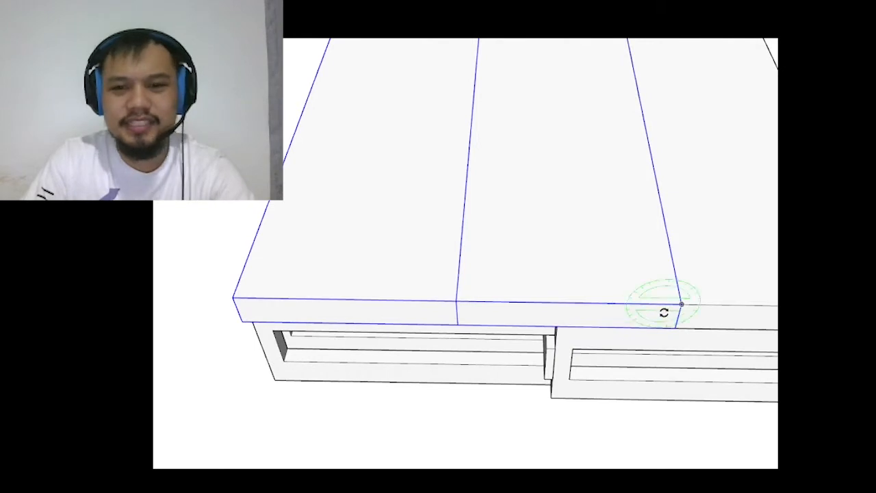
left_click(628, 305)
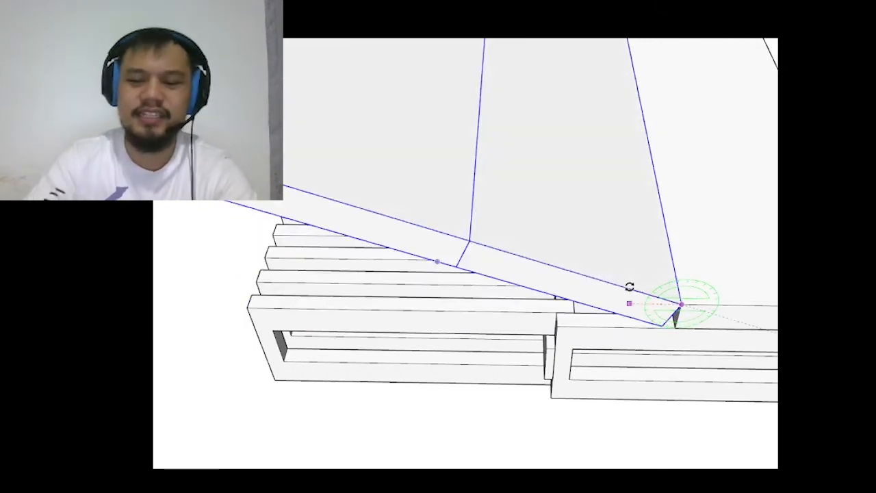
key("Escape")
key("space")
- Rotate the upper cushion panel about its hinge edge until it folds down flat behind the lower upright panel
scroll(684, 287, "down", 3)
scroll(712, 192, "up", 2)
left_click(716, 170)
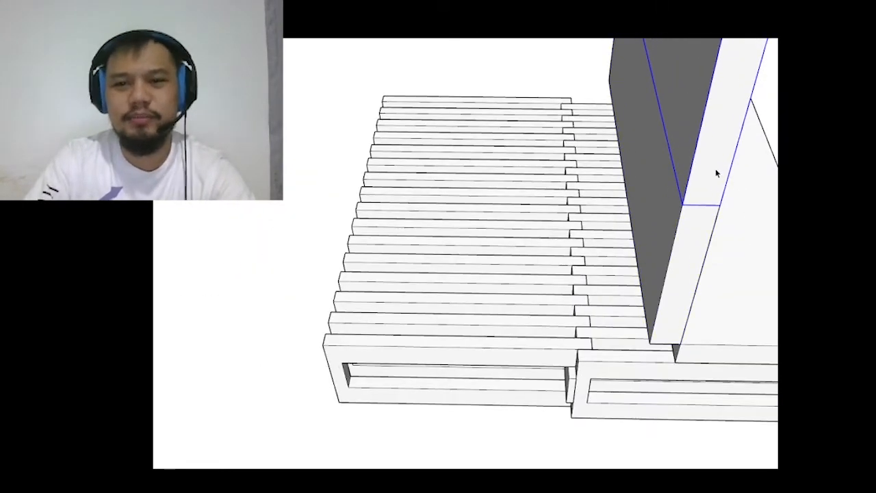
key("q")
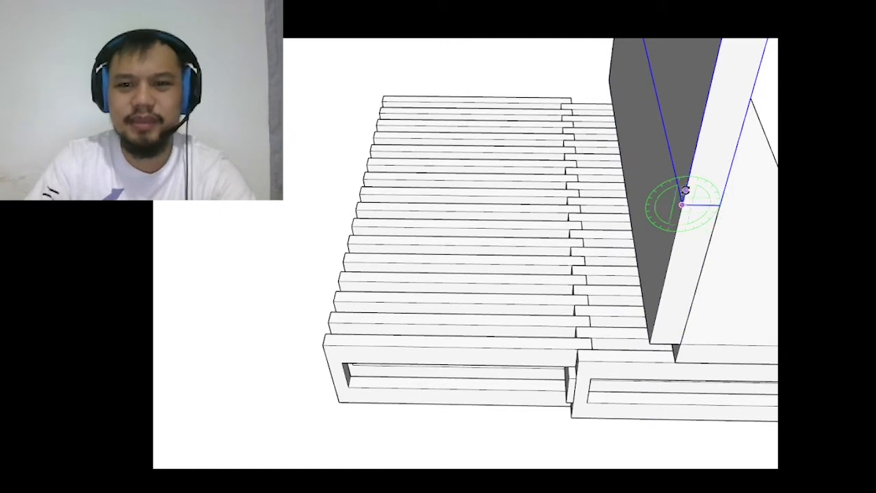
left_click(682, 204)
left_click(686, 189)
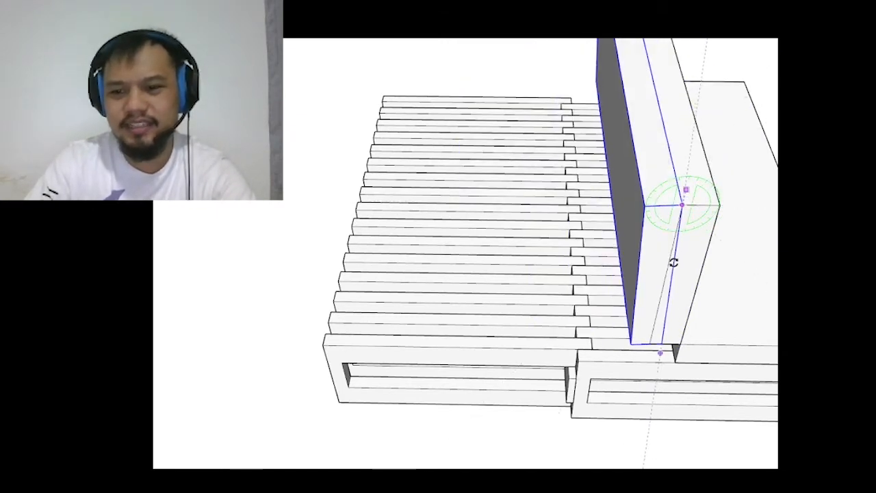
key("space")
- Move the folded backrest and seat cushion together along the slats toward the far end of the opposite frame section
scroll(650, 274, "down", 2)
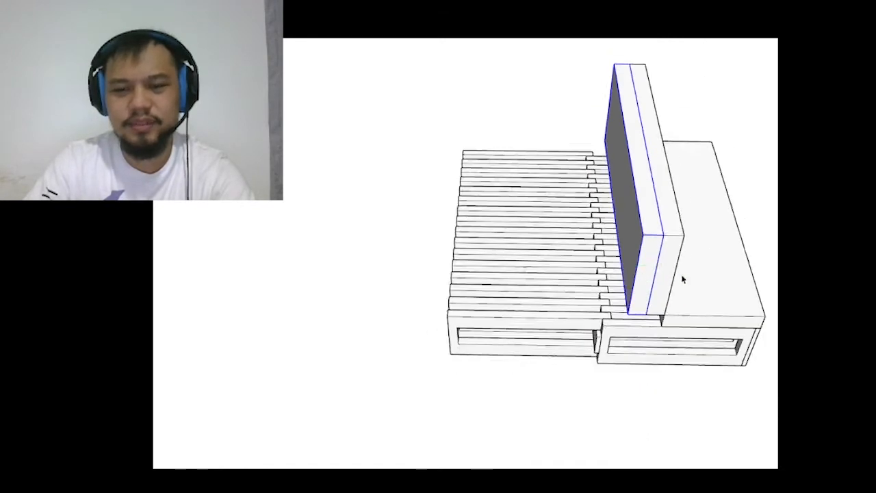
middle_click_drag(682, 278, 618, 301)
scroll(696, 333, "up", 1)
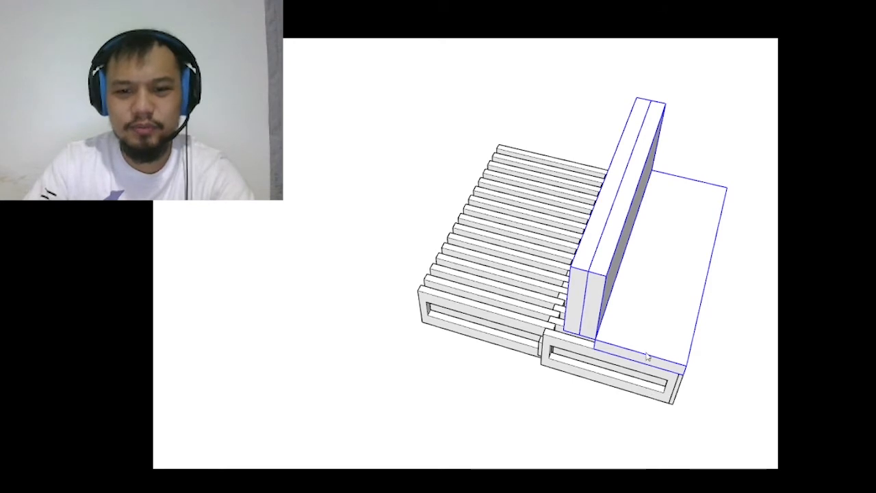
middle_click_drag(647, 356, 661, 305)
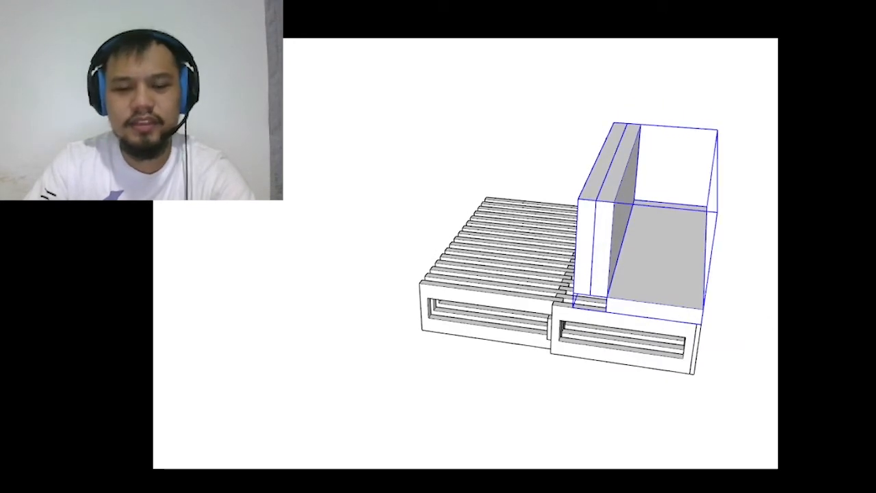
left_click_drag(660, 305, 527, 288)
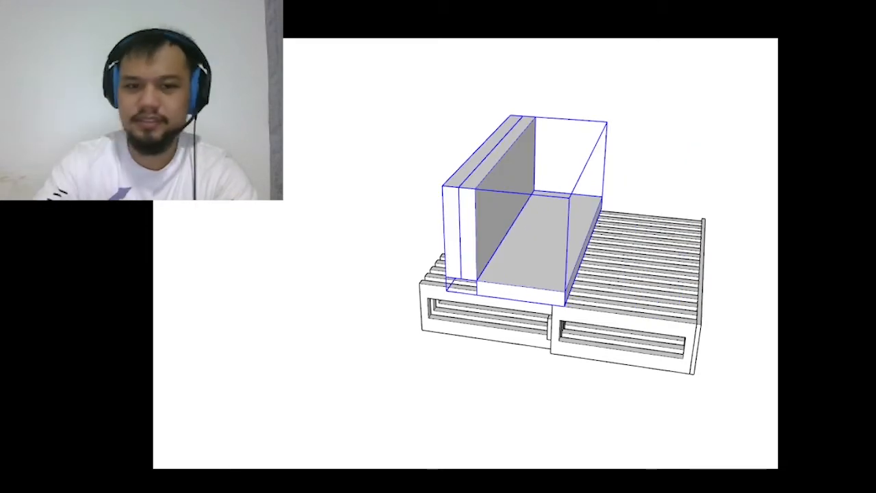
scroll(569, 297, "up", 2)
key("space")
- Slide the exposed frame section into the other one until its end lines up under the seat cushion's front
left_click(639, 312)
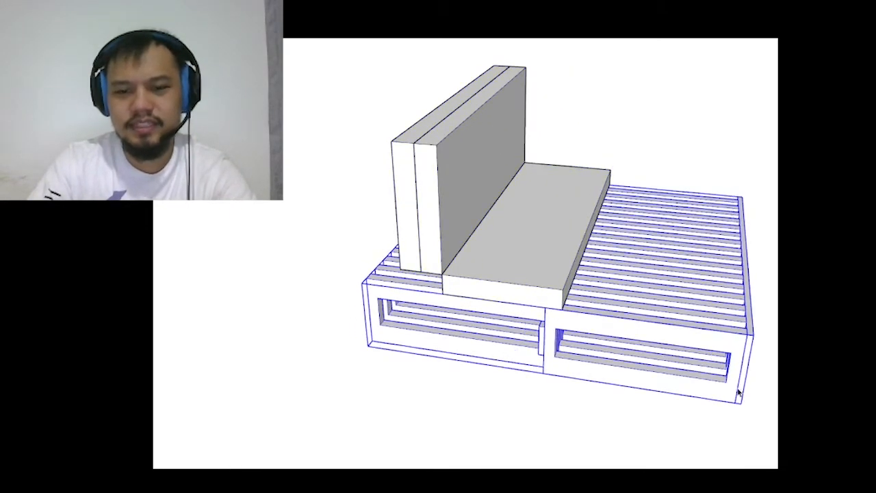
double_click(718, 355)
left_click(718, 342)
key("m")
left_click(749, 431)
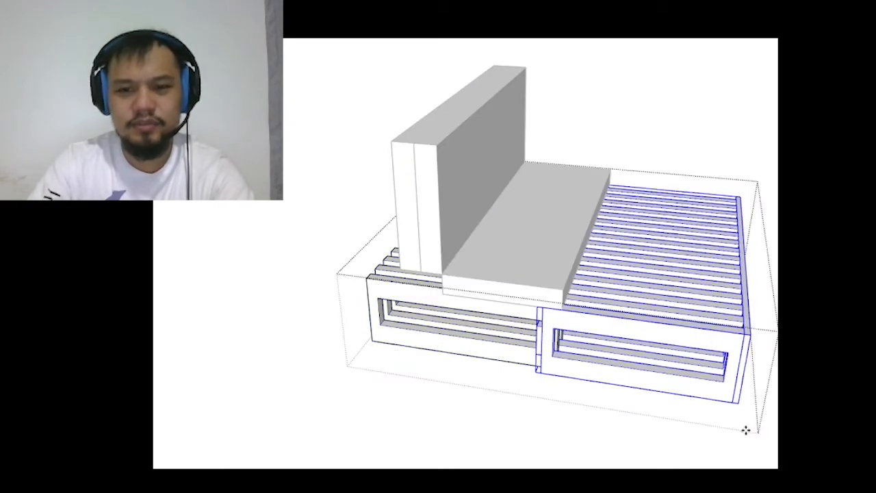
key("ctrl+z")
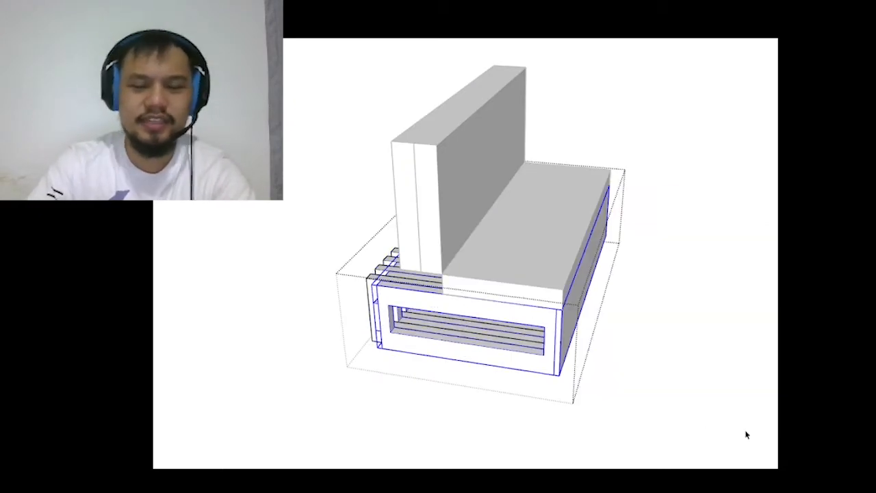
middle_click_drag(746, 434, 432, 155)
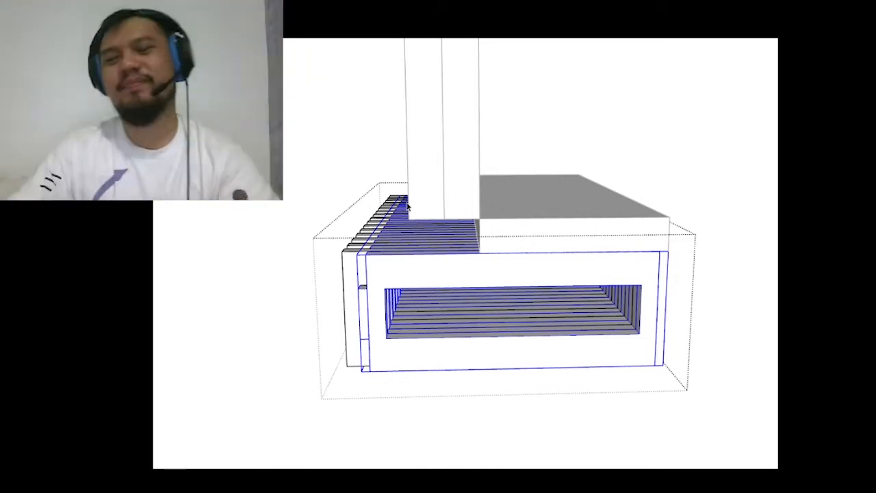
left_click(325, 279)
- Move the complete folded sofa, cushions and frame together, into the room between the end wall and the cabinet
scroll(326, 280, "down", 3)
middle_click_drag(326, 279, 520, 310)
left_click(458, 307)
middle_click_drag(458, 308, 585, 340)
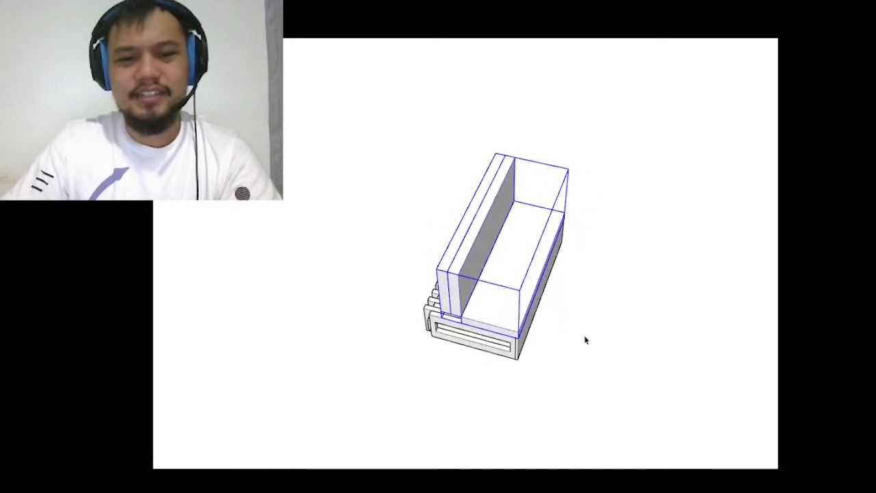
mouse_move(416, 266)
middle_mouse_down()
mouse_move(600, 348)
mouse_move(614, 346)
middle_mouse_up()
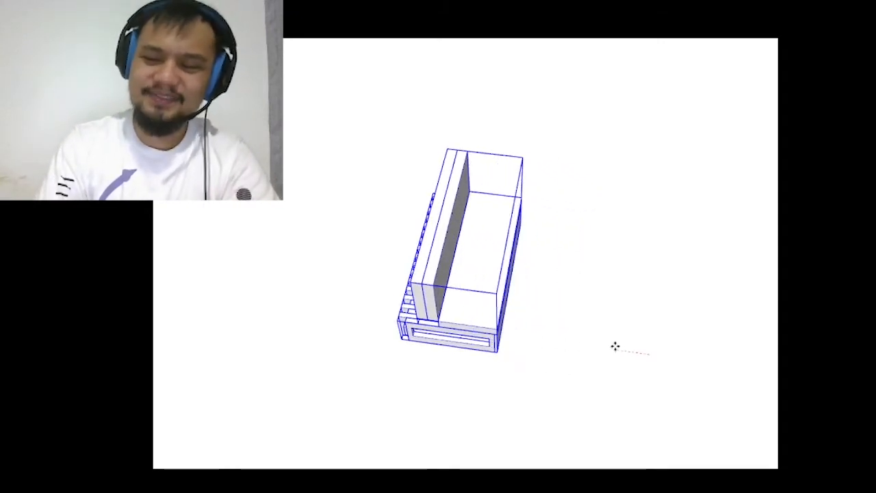
key("Delete")
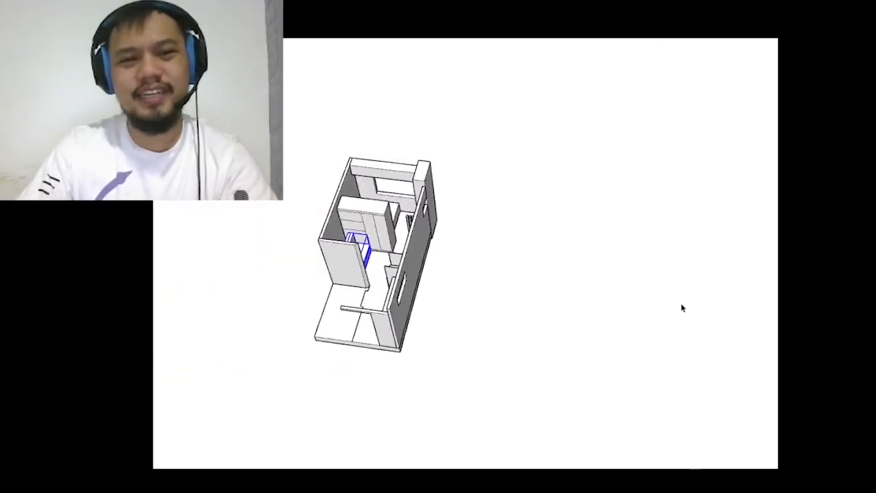
- Examine how the folded sofa fits beside the cabinet and inspect the bed platform on the cabinet's other side
scroll(297, 226, "up", 5)
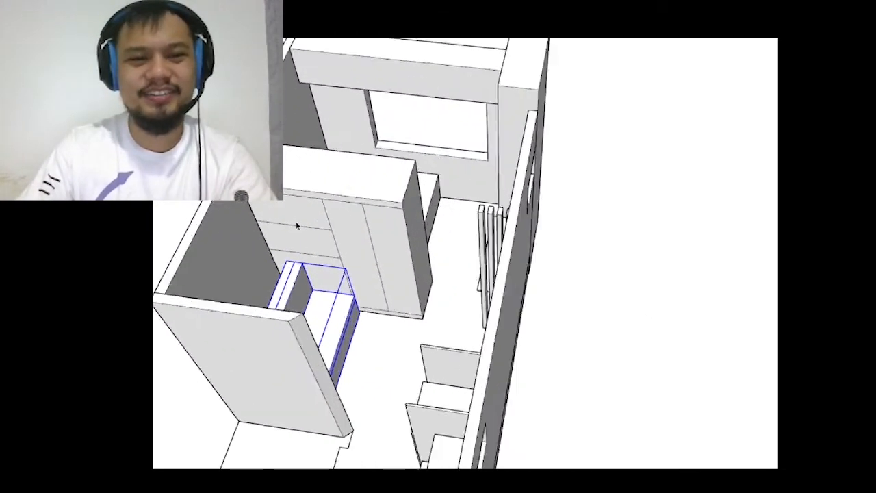
scroll(312, 255, "up", 3)
middle_click_drag(313, 255, 556, 338)
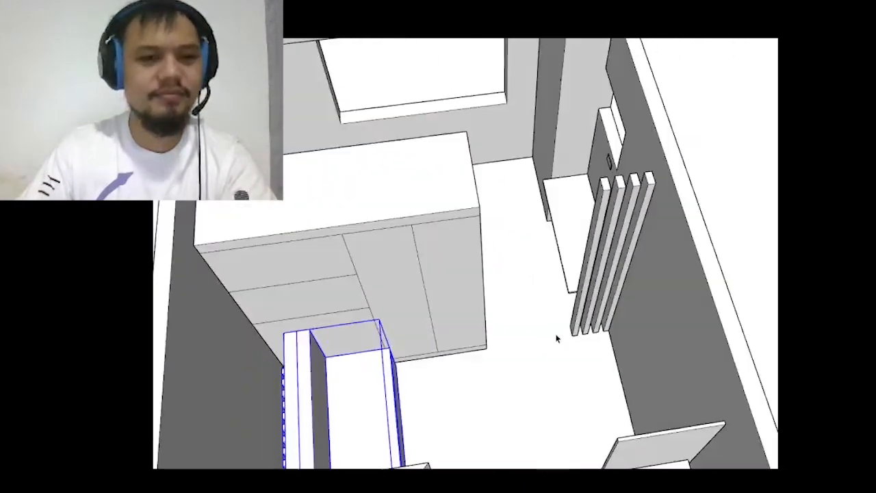
scroll(355, 357, "up", 5)
mouse_move(403, 348)
middle_mouse_down()
mouse_move(446, 347)
mouse_move(458, 288)
mouse_move(291, 260)
mouse_move(249, 284)
mouse_move(528, 287)
mouse_move(341, 244)
mouse_move(404, 303)
mouse_move(397, 288)
mouse_move(470, 317)
mouse_move(422, 329)
mouse_move(573, 226)
mouse_move(301, 196)
mouse_move(588, 198)
middle_mouse_up()
scroll(458, 288, "down", 5)
scroll(586, 213, "up", 6)
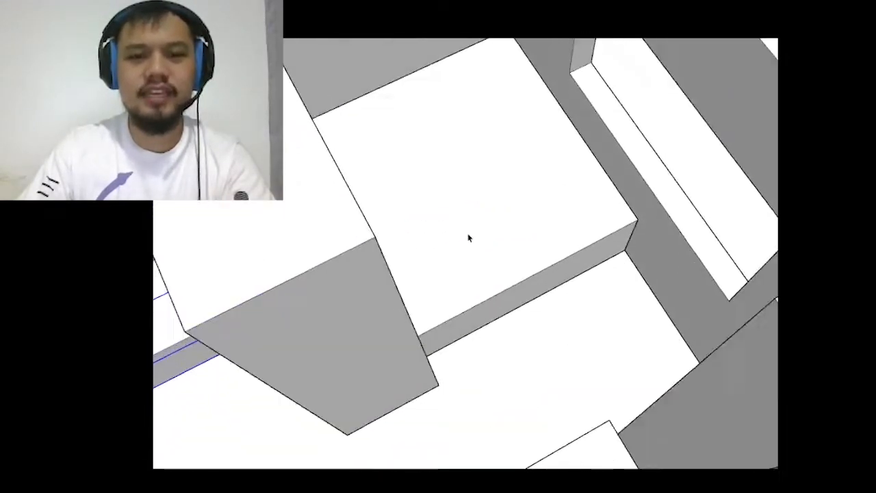
- Adjust the bed platform's height by pushing/pulling its top face, using the sofa's side as the height reference
mouse_move(469, 238)
middle_mouse_down()
mouse_move(588, 253)
mouse_move(479, 272)
mouse_move(443, 239)
mouse_move(475, 249)
middle_mouse_up()
scroll(475, 249, "down", 2)
double_click(475, 249)
key("p")
left_click(474, 266)
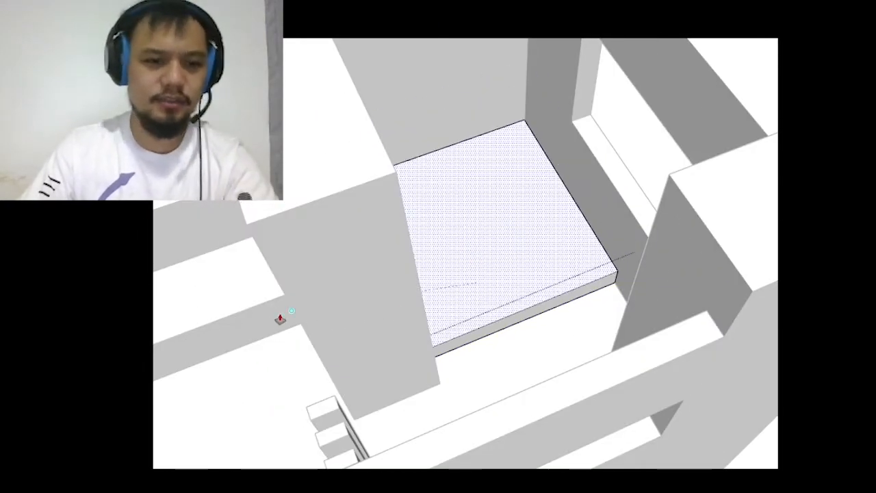
left_click(264, 313)
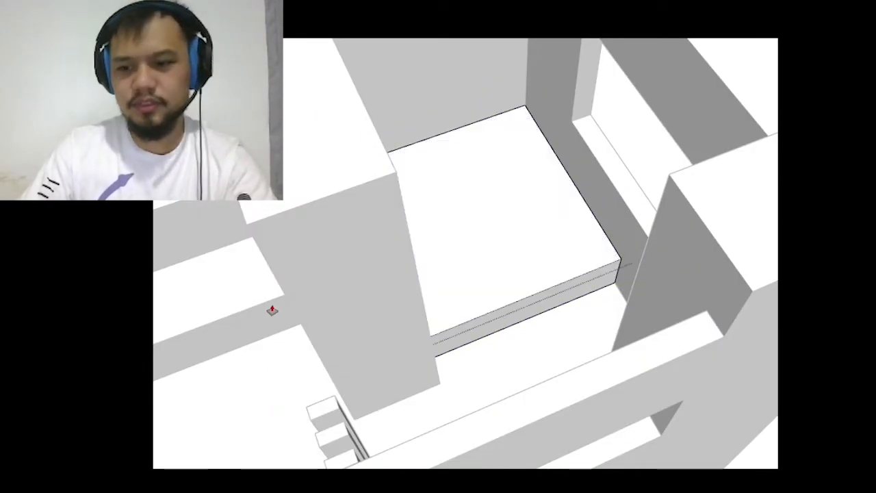
- Draw a line down the bed platform's front face from the top edge's midpoint to the bottom edge's midpoint
middle_click_drag(522, 245, 565, 251)
scroll(566, 250, "up", 6)
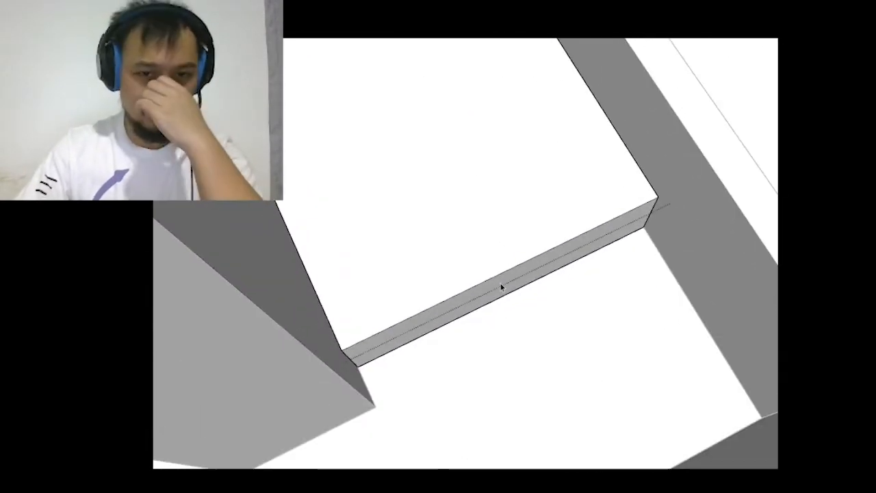
key("l")
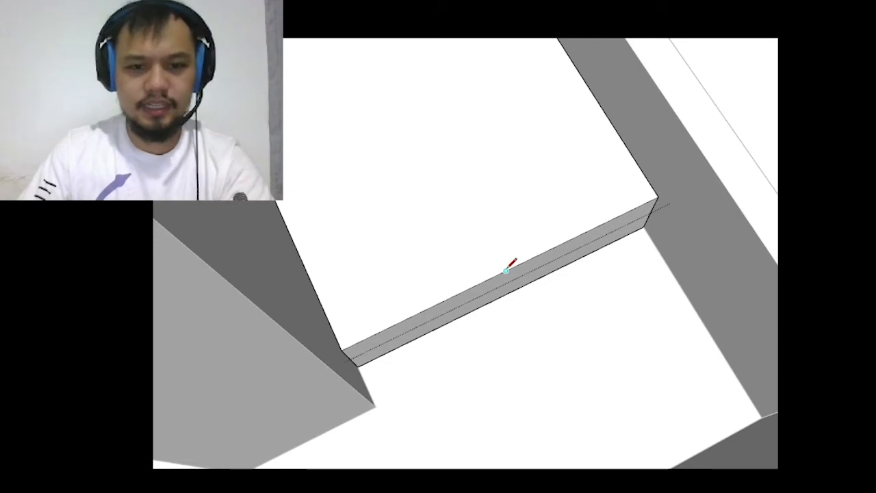
scroll(555, 250, "down", 2)
middle_click_drag(555, 250, 513, 271)
scroll(513, 272, "up", 2)
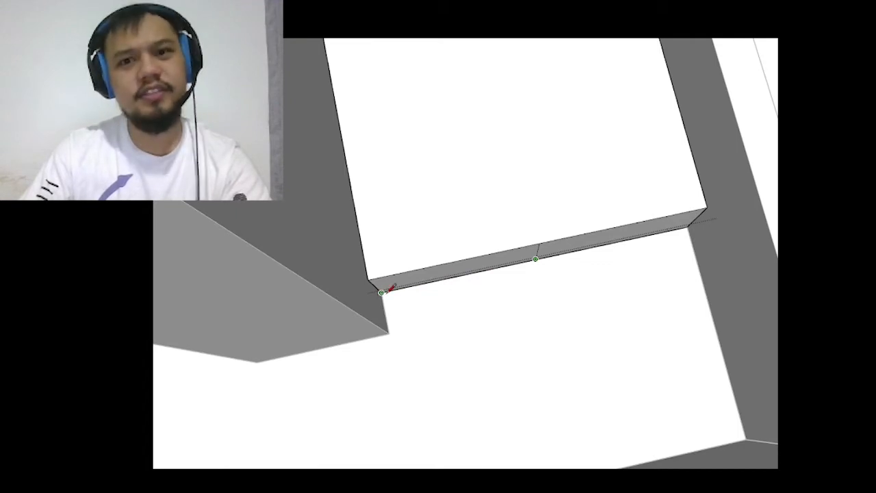
scroll(558, 224, "down", 3)
key("Escape")
- Move the bed platform out of the room into the open space beside the building model
left_click(552, 215)
middle_click_drag(553, 216, 456, 177)
scroll(456, 176, "down", 8)
key("m")
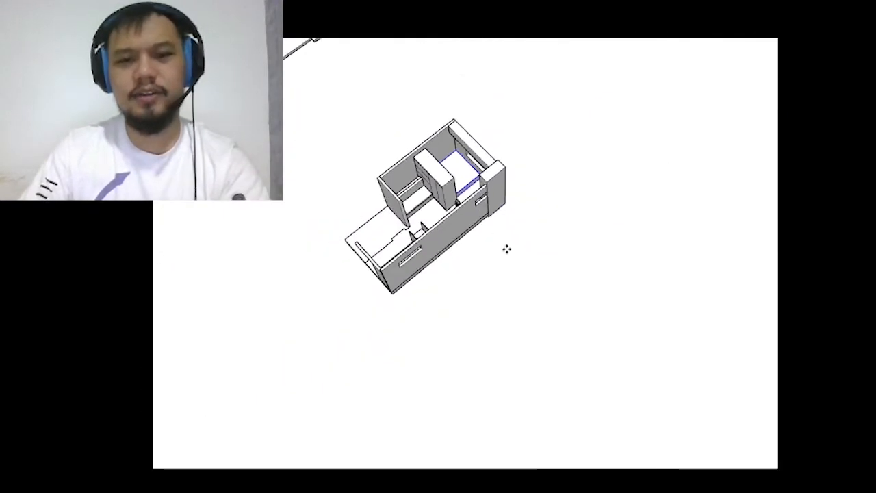
left_click(506, 249)
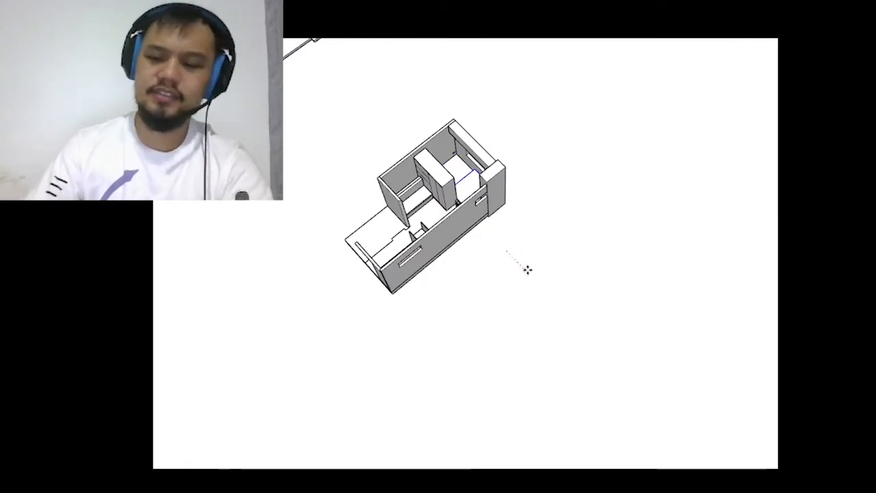
key("Return")
key("space")
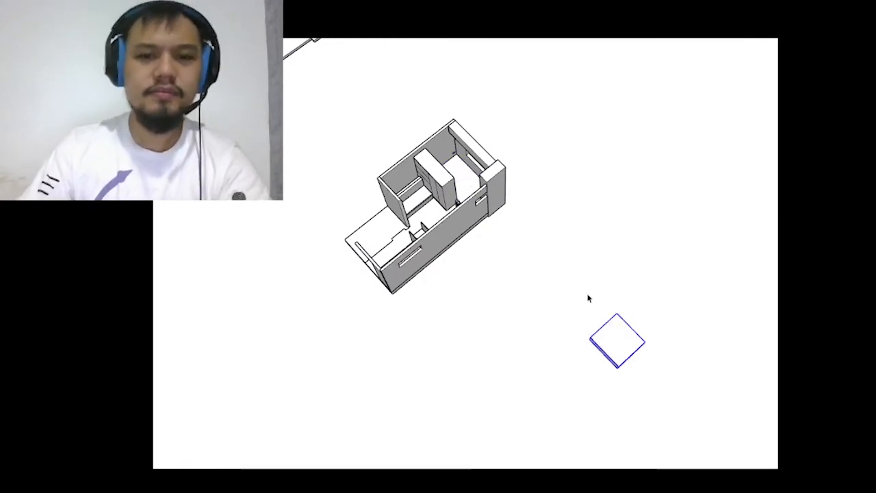
- Divide the bed platform's top face into four quarters with two crossing lines between the midpoints of opposite edges
scroll(589, 308, "up", 5)
mouse_move(573, 309)
middle_mouse_down()
mouse_move(426, 122)
mouse_move(489, 258)
mouse_move(442, 178)
mouse_move(622, 292)
mouse_move(554, 223)
middle_mouse_up()
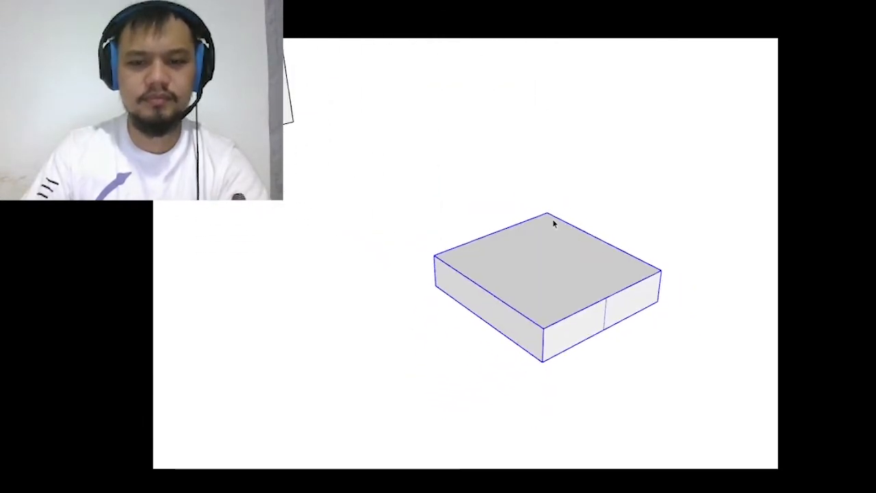
scroll(589, 266, "up", 2)
mouse_move(591, 270)
middle_mouse_down()
mouse_move(426, 307)
mouse_move(628, 357)
mouse_move(629, 297)
mouse_move(500, 351)
mouse_move(501, 329)
middle_mouse_up()
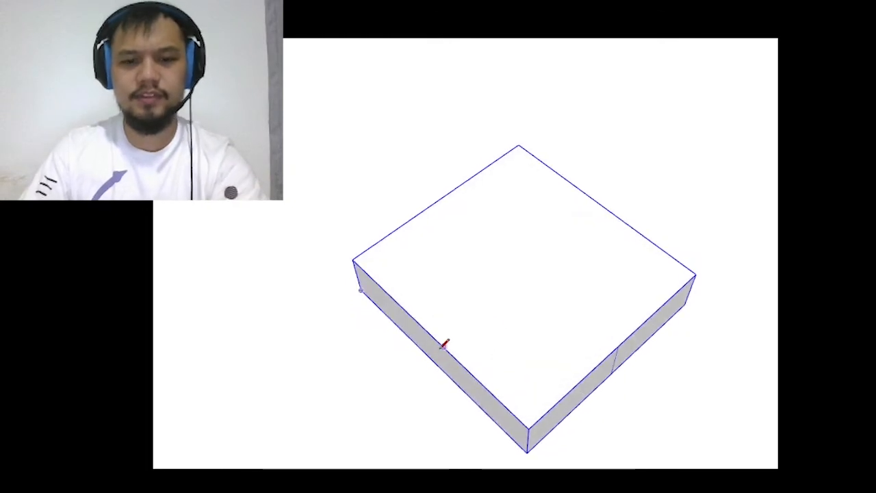
left_click(601, 204)
left_click(602, 202)
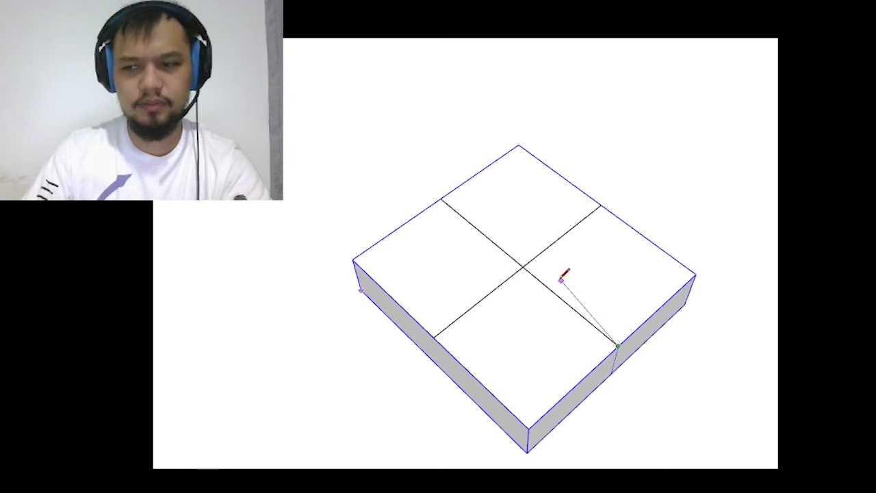
- Examine the quartered bed platform from several angles
scroll(540, 253, "up", 2)
middle_click_drag(540, 253, 516, 191)
scroll(579, 194, "down", 2)
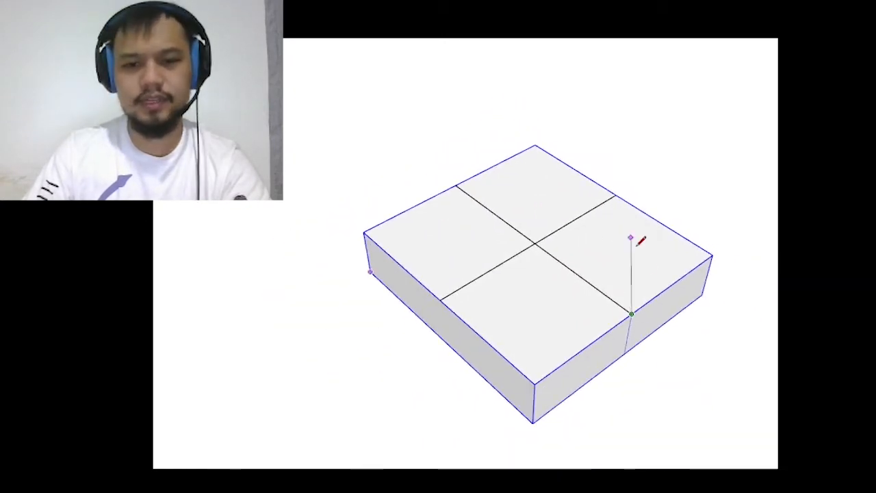
scroll(596, 273, "up", 2)
key("space")
scroll(548, 201, "down", 1)
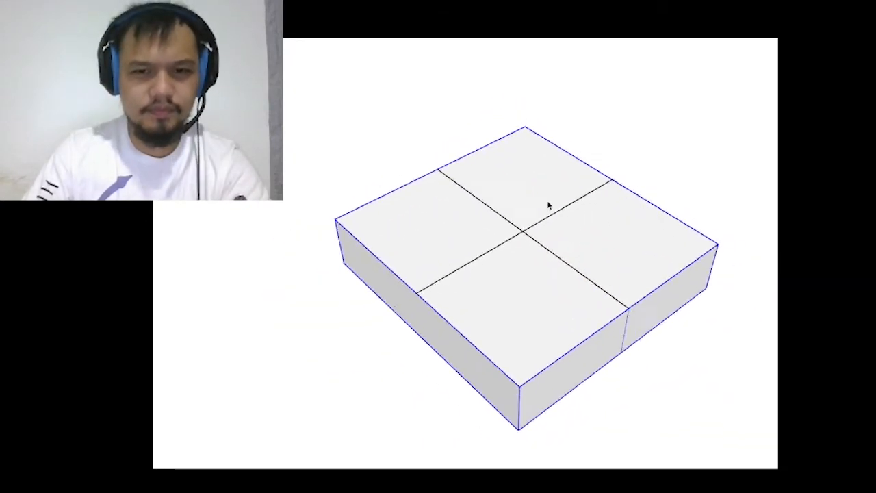
scroll(548, 204, "down", 1)
mouse_move(522, 207)
middle_mouse_down()
mouse_move(663, 133)
mouse_move(668, 117)
mouse_move(452, 117)
mouse_move(429, 190)
mouse_move(618, 292)
mouse_move(646, 209)
mouse_move(566, 189)
mouse_move(508, 204)
mouse_move(512, 215)
mouse_move(651, 250)
mouse_move(629, 295)
mouse_move(503, 272)
mouse_move(465, 232)
mouse_move(531, 198)
mouse_move(648, 203)
mouse_move(635, 254)
mouse_move(575, 222)
middle_mouse_up()
scroll(555, 208, "down", 1)
scroll(564, 213, "up", 3)
mouse_move(592, 253)
middle_mouse_down()
mouse_move(456, 202)
mouse_move(538, 234)
mouse_move(689, 260)
mouse_move(552, 201)
mouse_move(463, 207)
mouse_move(540, 218)
middle_mouse_up()
scroll(611, 245, "up", 1)
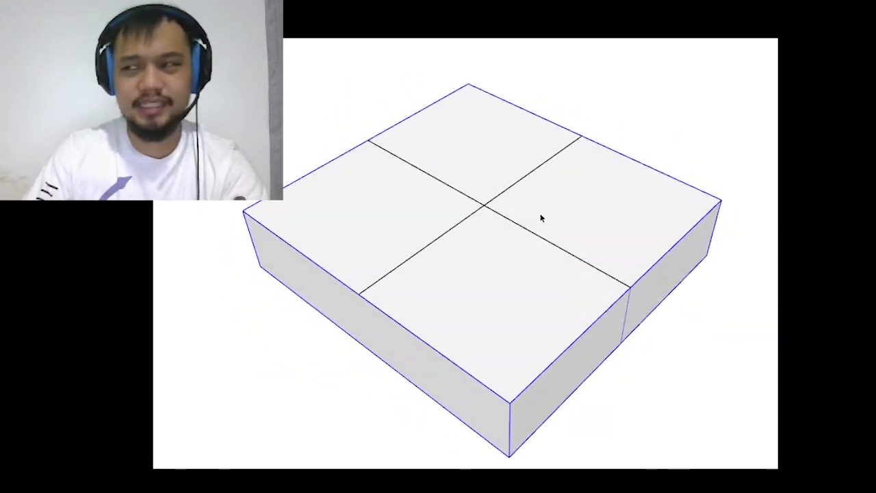
- Offset the outline of the platform's side face inward, on the side adjoining the split front face
left_click(485, 212)
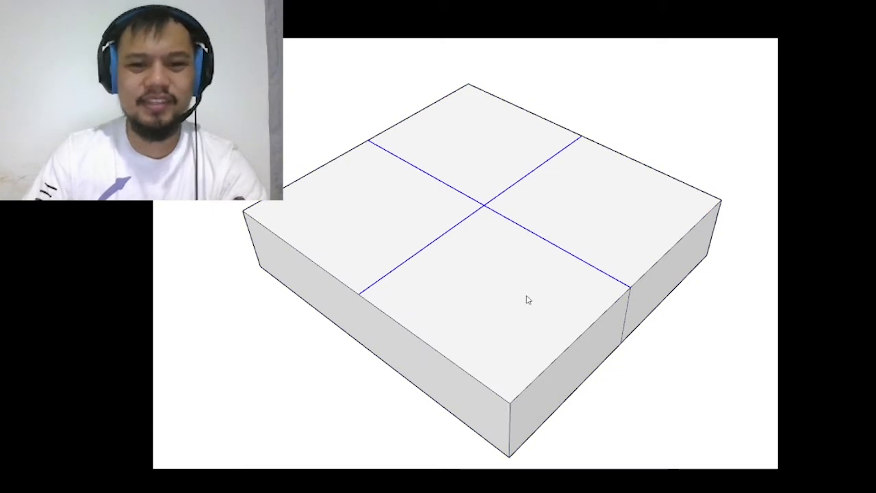
scroll(438, 290, "down", 3)
scroll(346, 272, "up", 3)
key("e")
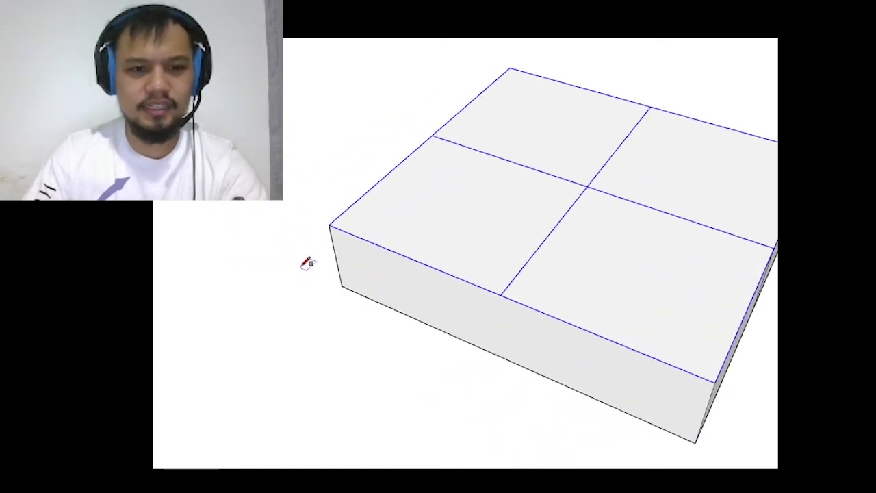
mouse_move(334, 223)
middle_mouse_down()
mouse_move(344, 251)
mouse_move(611, 365)
middle_mouse_up()
scroll(594, 395, "up", 5)
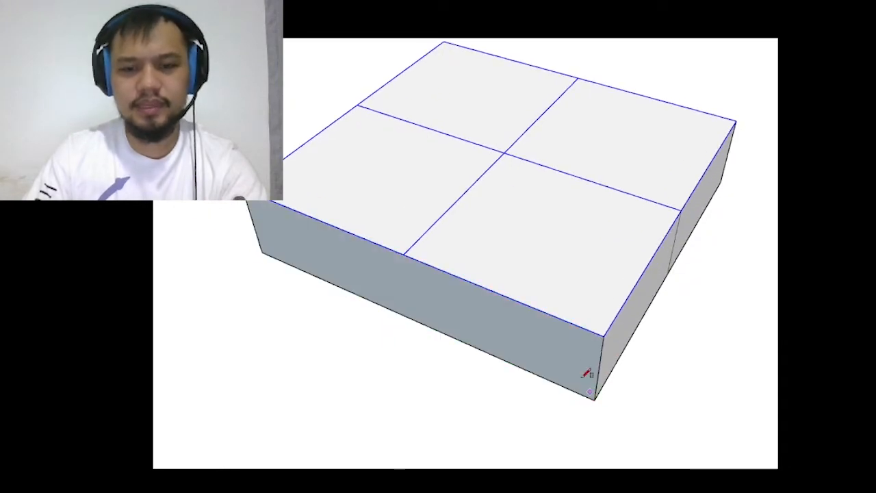
key("space")
left_click(547, 336)
left_click(537, 314)
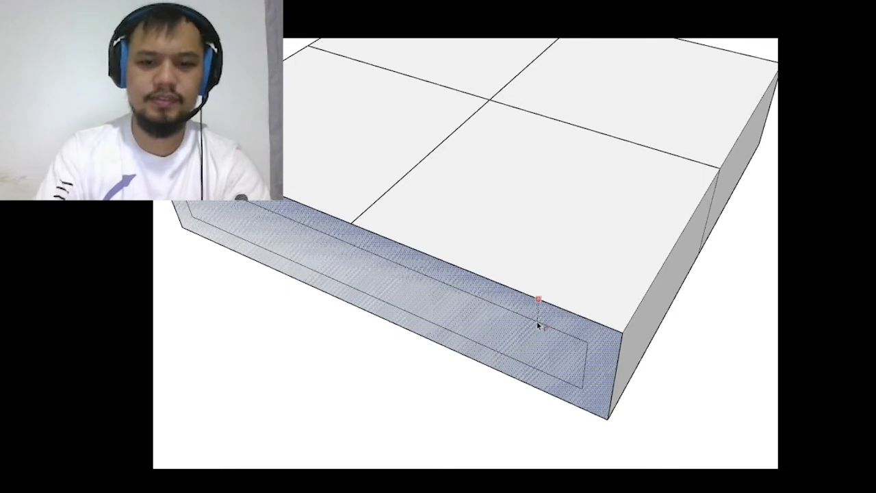
left_click(537, 321)
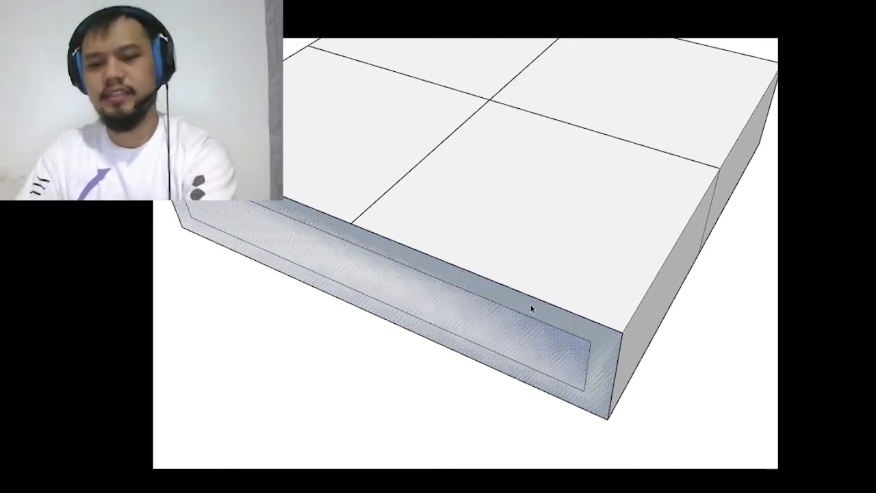
- Push/pull the border around the offset rectangle into a thin side frame and group the whole frame
left_click(548, 311)
left_click(578, 325)
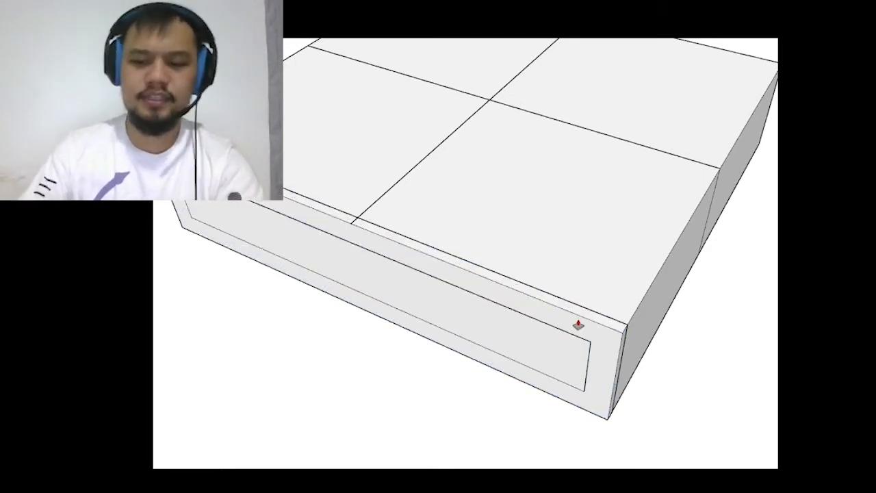
key("space")
double_click(578, 322)
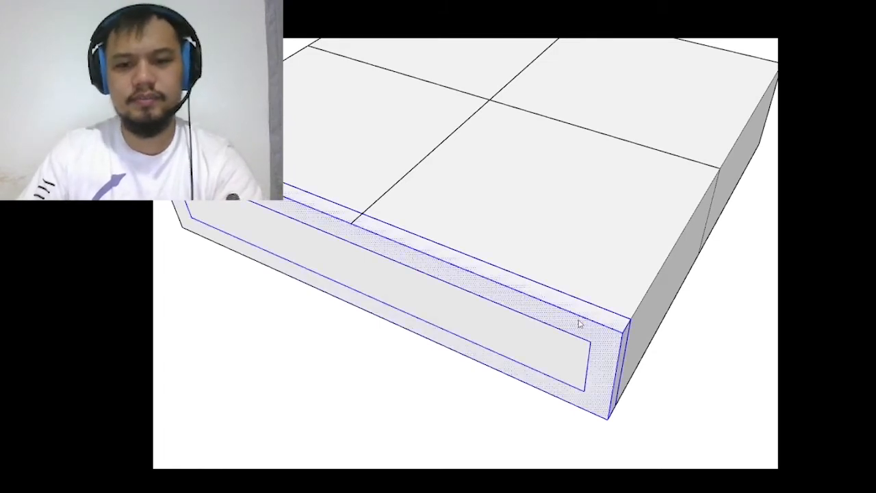
scroll(647, 409, "down", 3)
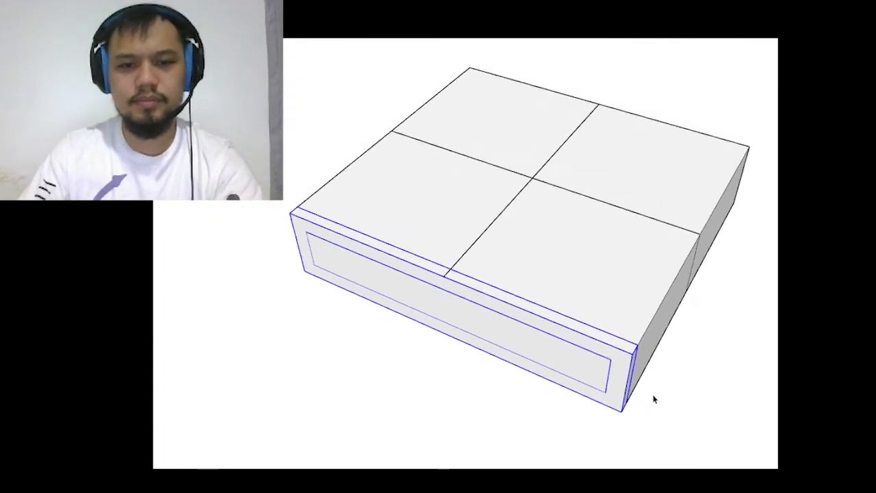
- Copy the side frame to the platform's centre line and to the opposite side
mouse_move(653, 397)
middle_mouse_down()
mouse_move(565, 364)
mouse_move(522, 370)
middle_mouse_up()
scroll(479, 418, "up", 4)
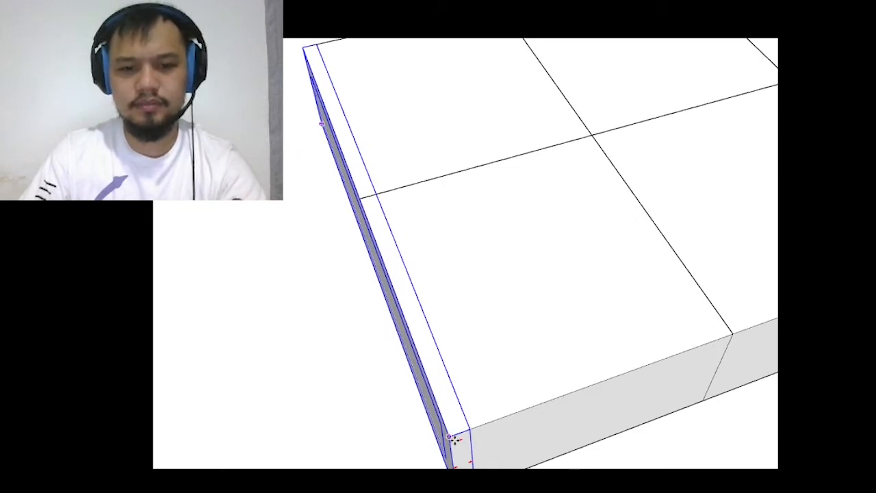
left_click_drag(460, 432, 733, 334)
scroll(680, 340, "down", 6)
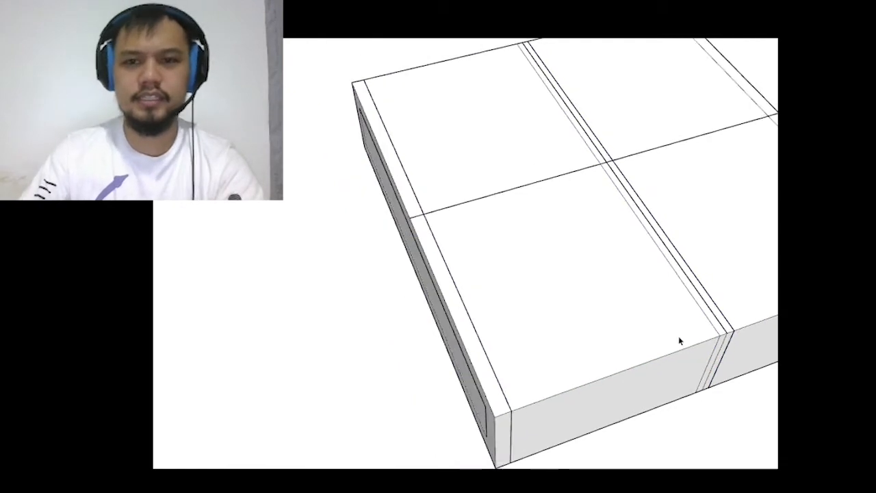
- Delete the group of crossing division lines from the platform's top
middle_click_drag(532, 283, 695, 266)
scroll(485, 221, "up", 5)
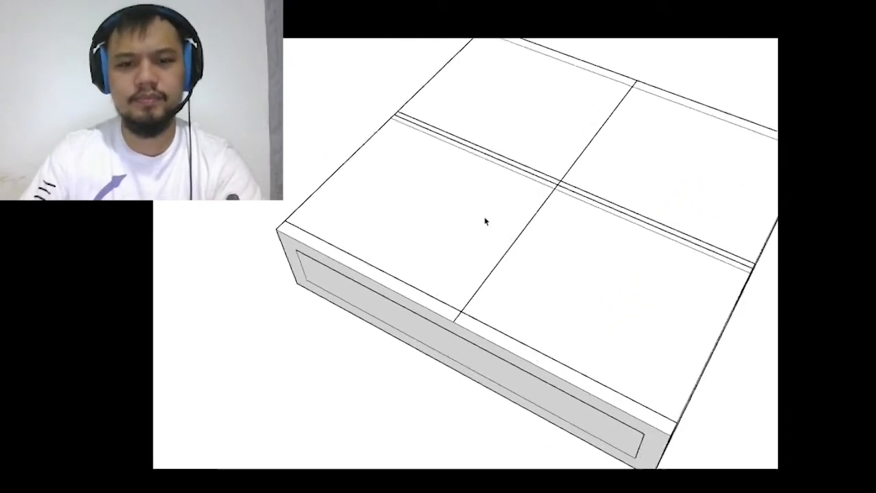
left_click(513, 260)
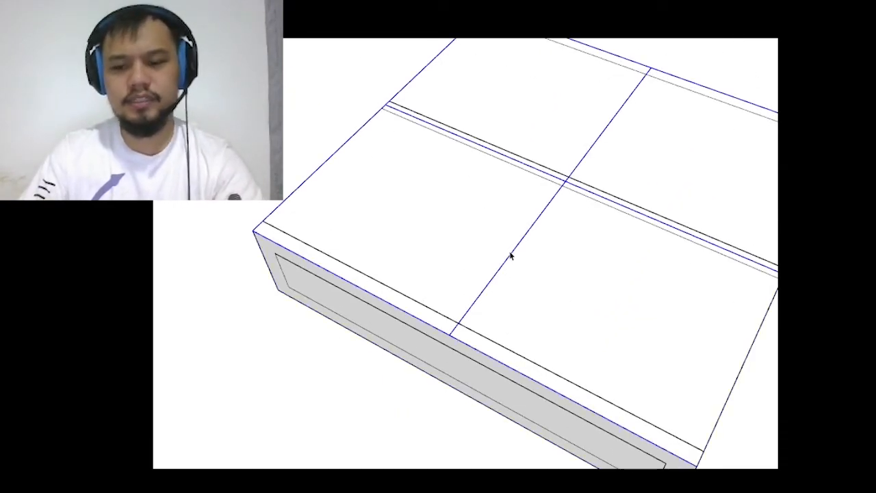
key("Delete")
scroll(509, 243, "down", 4)
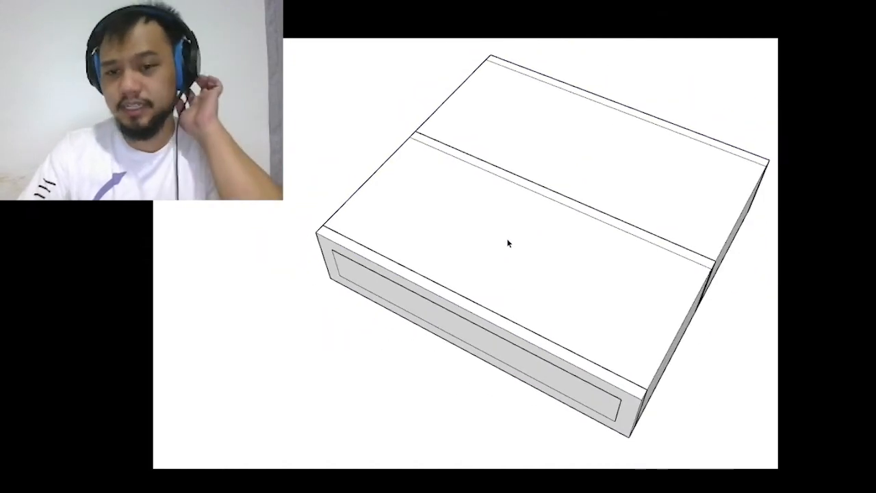
- Offset the outline of the platform's adjoining end face inward and push/pull the border into a grouped end frame
scroll(551, 260, "down", 3)
mouse_move(552, 260)
middle_mouse_down()
mouse_move(474, 208)
mouse_move(448, 228)
mouse_move(582, 178)
mouse_move(376, 194)
mouse_move(563, 203)
mouse_move(344, 312)
mouse_move(399, 333)
middle_mouse_up()
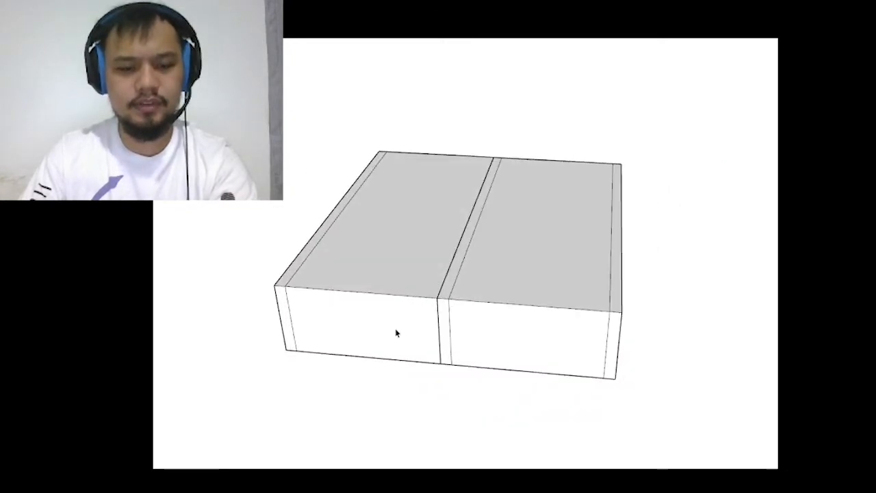
scroll(277, 282, "up", 4)
key("l")
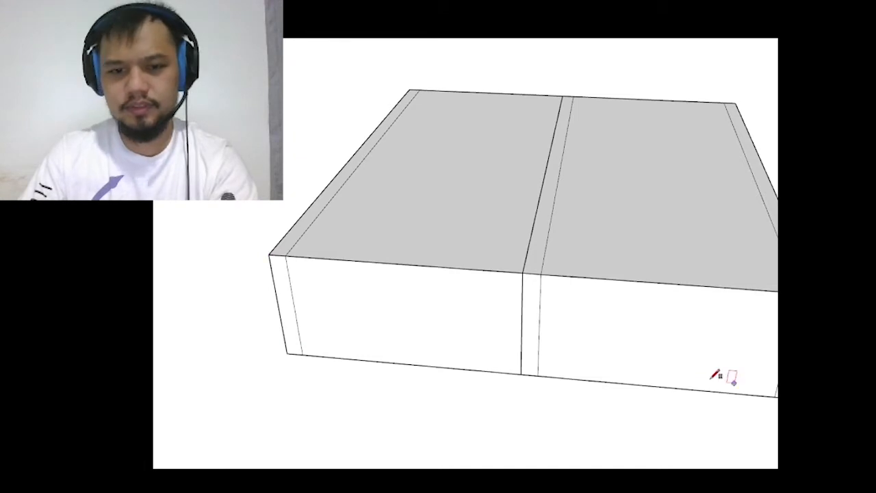
key("f")
left_click(639, 329)
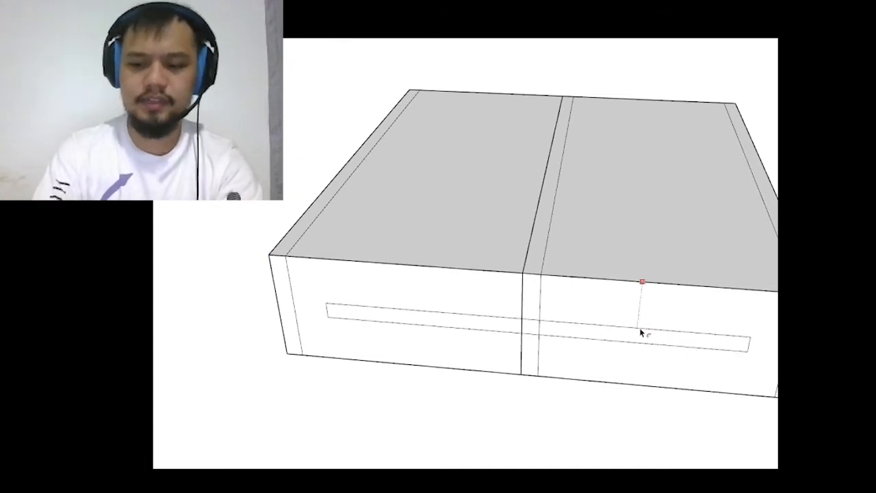
key("Return")
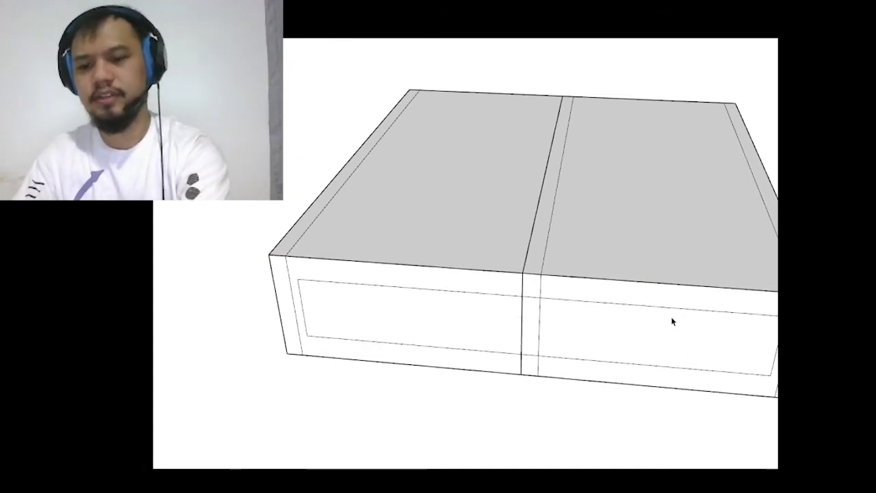
middle_click_drag(672, 322, 540, 366)
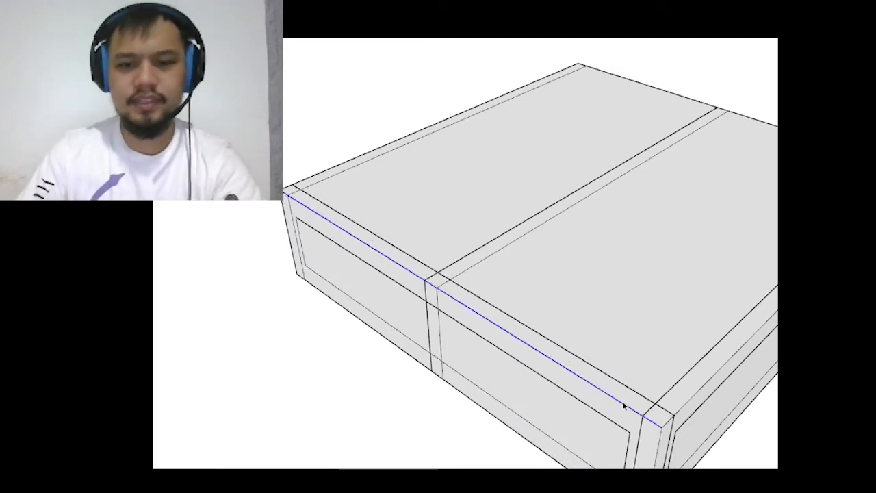
double_click(622, 407)
- Copy the end frame to the platform's opposite end and divide the distance with /4 to space the copies evenly
middle_click_drag(662, 315, 439, 351)
left_click(375, 399)
key("ctrl")
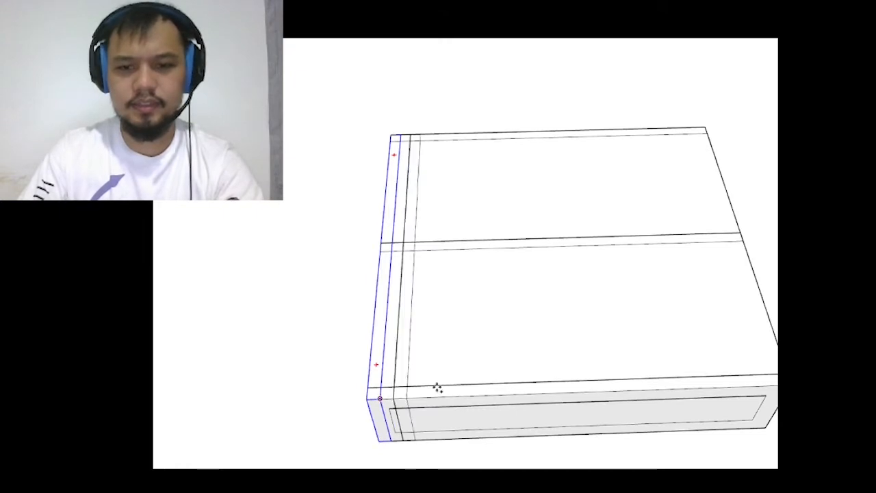
left_click(753, 427)
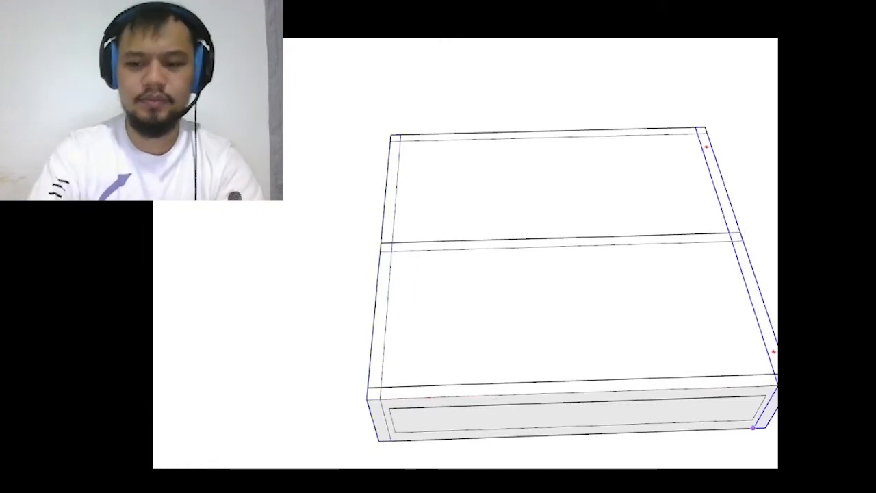
type("/4")
key("Return")
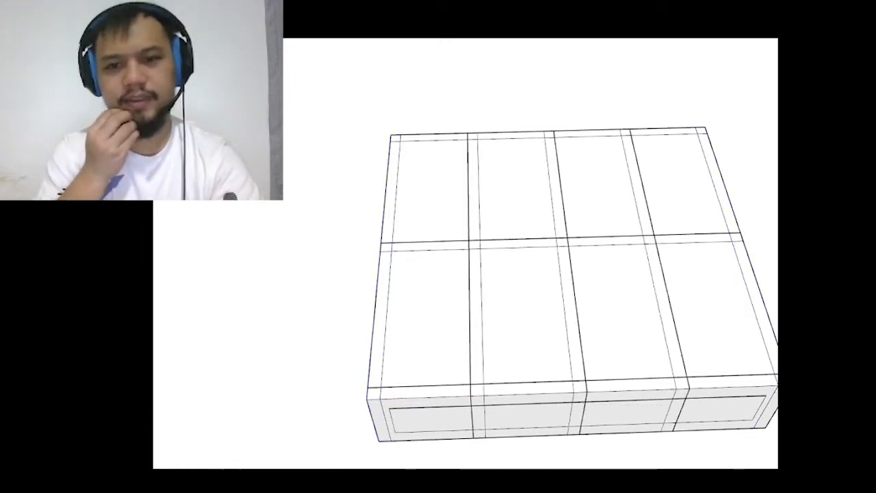
- Delete the original solid platform block, keeping only the intersecting frames
scroll(763, 273, "down", 4)
mouse_move(763, 274)
middle_mouse_down()
mouse_move(708, 344)
mouse_move(542, 355)
middle_mouse_up()
scroll(598, 299, "up", 5)
mouse_move(598, 299)
middle_mouse_down()
mouse_move(709, 340)
mouse_move(614, 327)
mouse_move(639, 271)
mouse_move(580, 454)
middle_mouse_up()
left_click(637, 378)
double_click(637, 378)
scroll(580, 454, "up", 3)
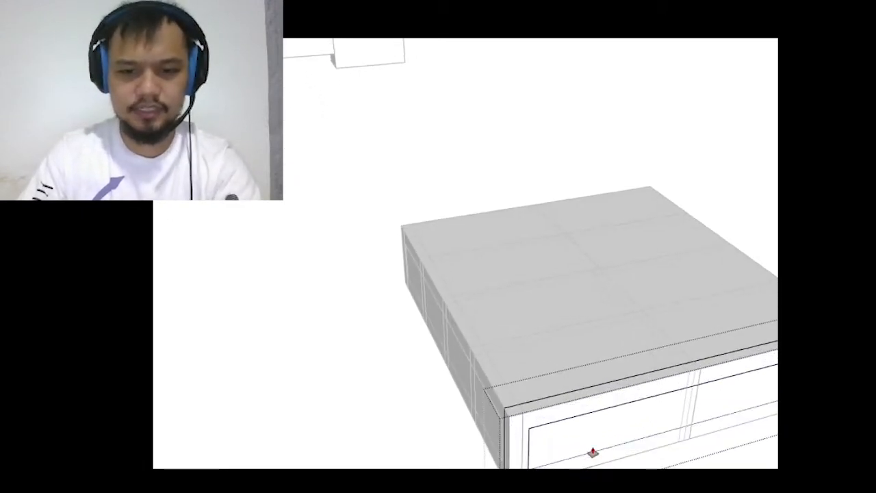
scroll(580, 465, "down", 3)
key("ctrl+a")
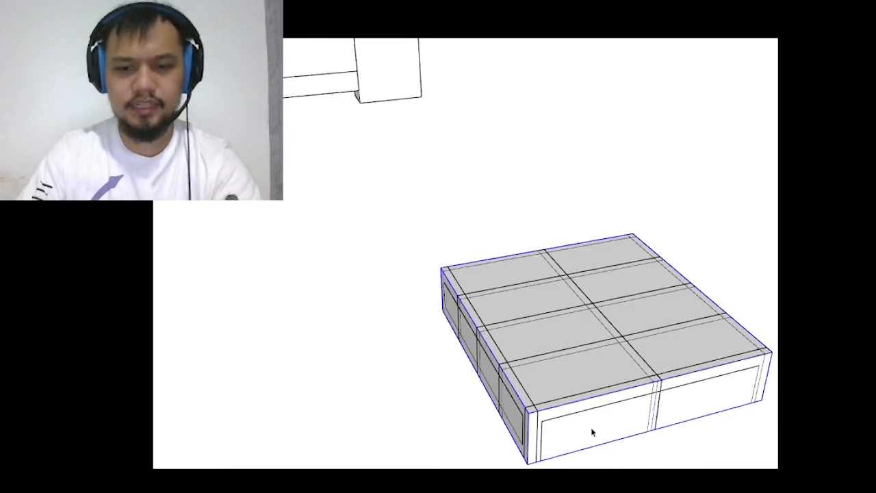
key("Delete")
- Trace the outer top rail between the first two cross frames and push/pull it into a separate beam
scroll(637, 420, "up", 2)
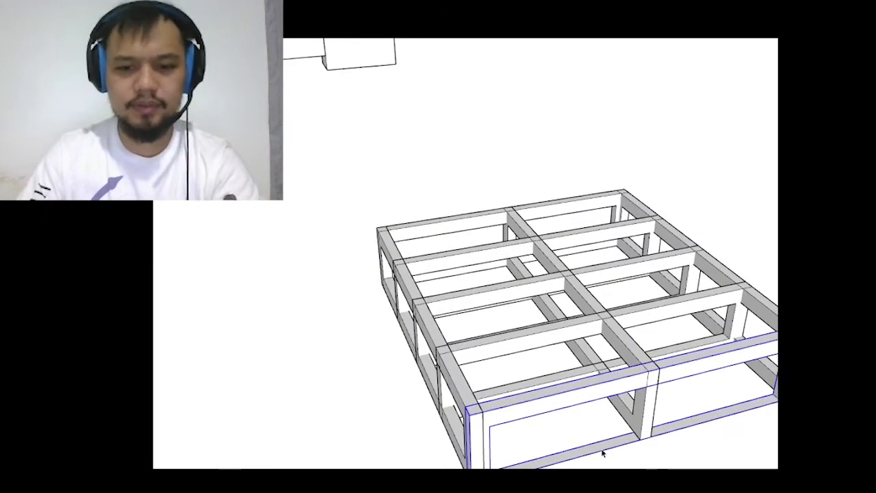
mouse_move(612, 449)
middle_mouse_down()
mouse_move(524, 68)
mouse_move(550, 196)
mouse_move(570, 237)
mouse_move(644, 294)
mouse_move(769, 257)
mouse_move(666, 272)
mouse_move(573, 234)
mouse_move(633, 321)
mouse_move(692, 304)
mouse_move(711, 238)
mouse_move(499, 182)
mouse_move(691, 317)
mouse_move(477, 256)
mouse_move(516, 211)
mouse_move(689, 309)
mouse_move(715, 286)
mouse_move(592, 166)
mouse_move(591, 223)
mouse_move(500, 169)
mouse_move(669, 277)
mouse_move(568, 366)
mouse_move(536, 340)
mouse_move(466, 321)
mouse_move(498, 310)
middle_mouse_up()
scroll(459, 162, "down", 3)
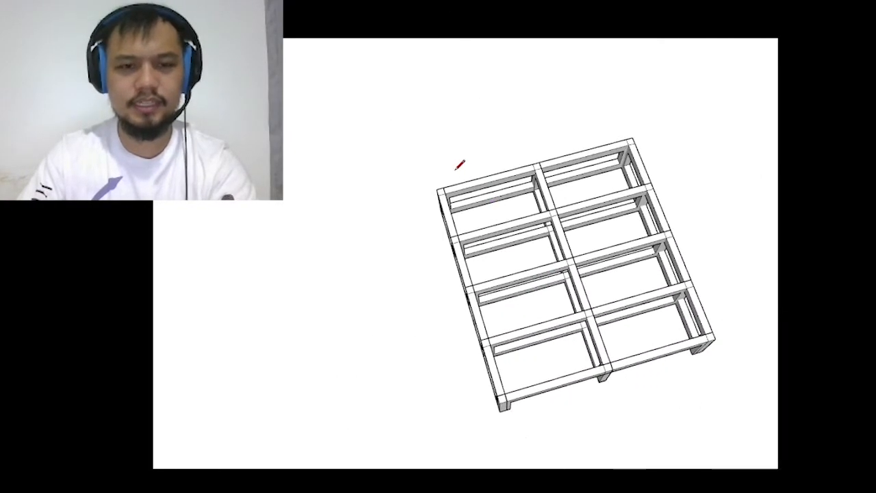
scroll(418, 176, "up", 8)
mouse_move(466, 221)
middle_mouse_down()
mouse_move(600, 92)
mouse_move(440, 90)
mouse_move(509, 92)
middle_mouse_up()
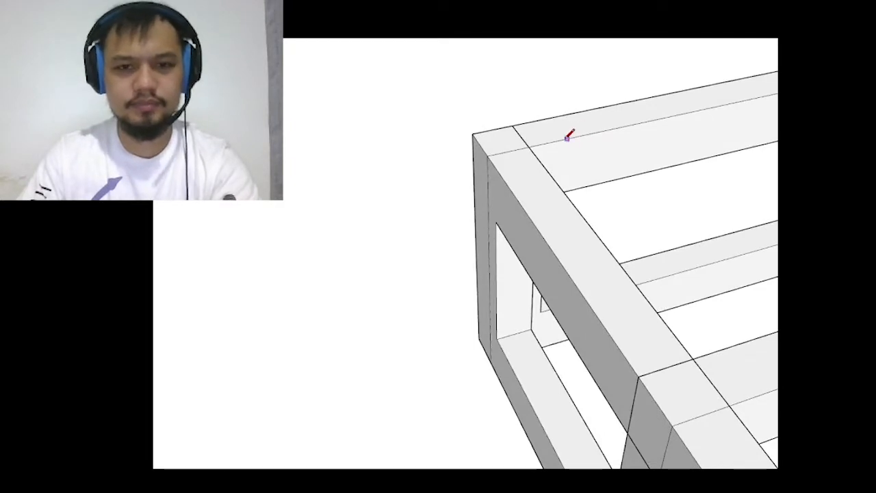
left_click(529, 146)
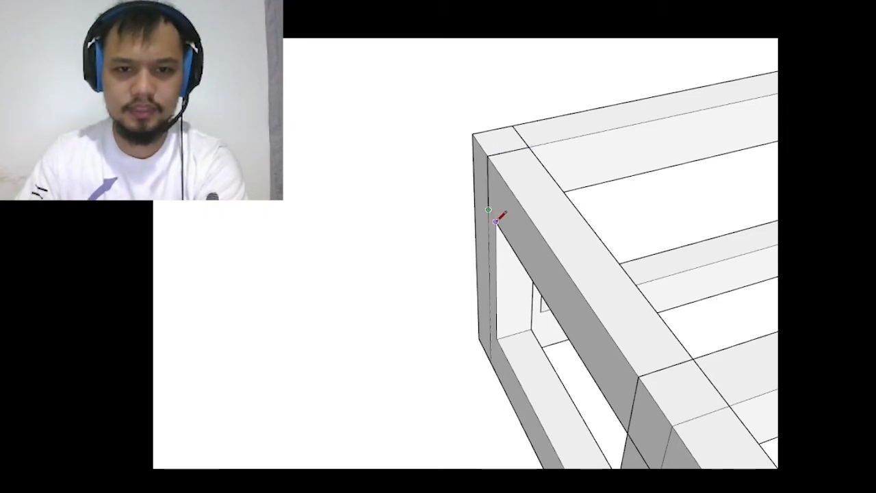
mouse_move(496, 219)
middle_mouse_down()
mouse_move(428, 211)
mouse_move(545, 216)
middle_mouse_up()
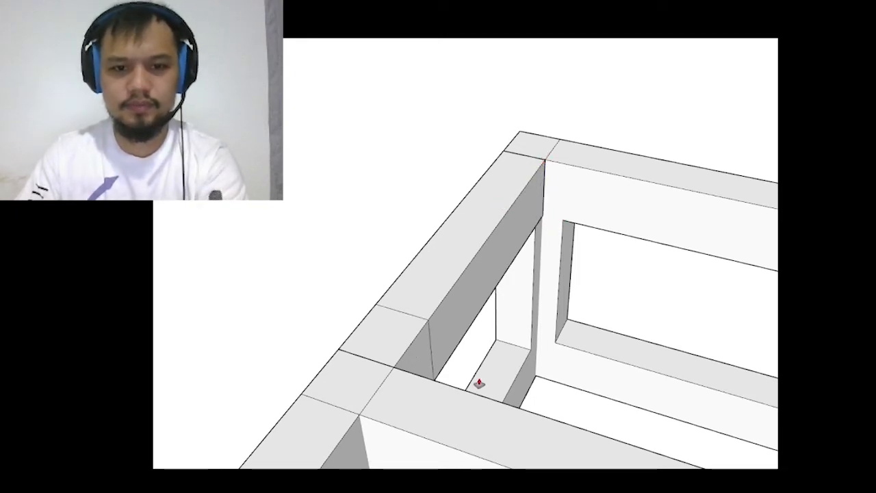
middle_click_drag(471, 399, 461, 341)
key("space")
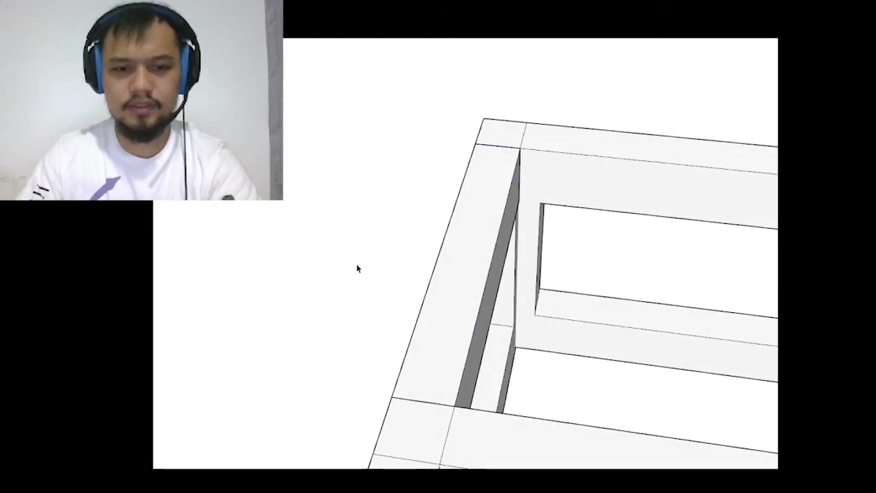
- Copy the short beam from the outer rail across to the central rail, between the same two cross frames
middle_click_drag(356, 269, 355, 172)
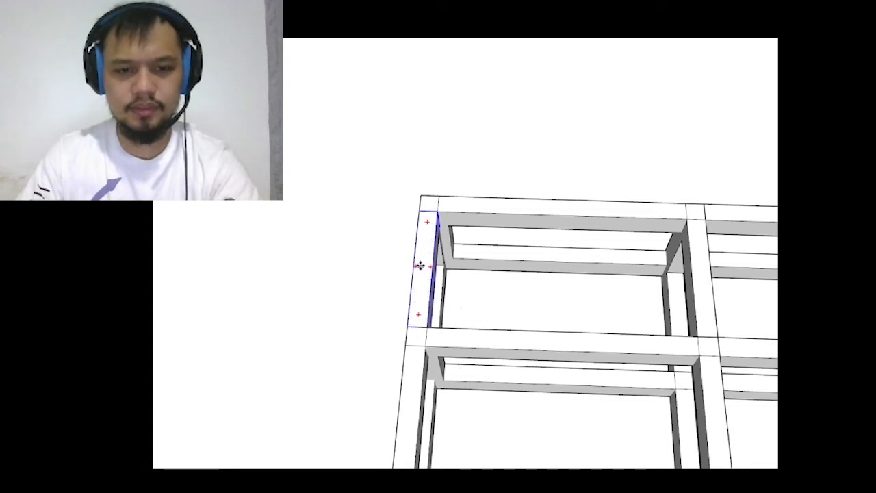
scroll(420, 266, "up", 2)
scroll(443, 196, "down", 2)
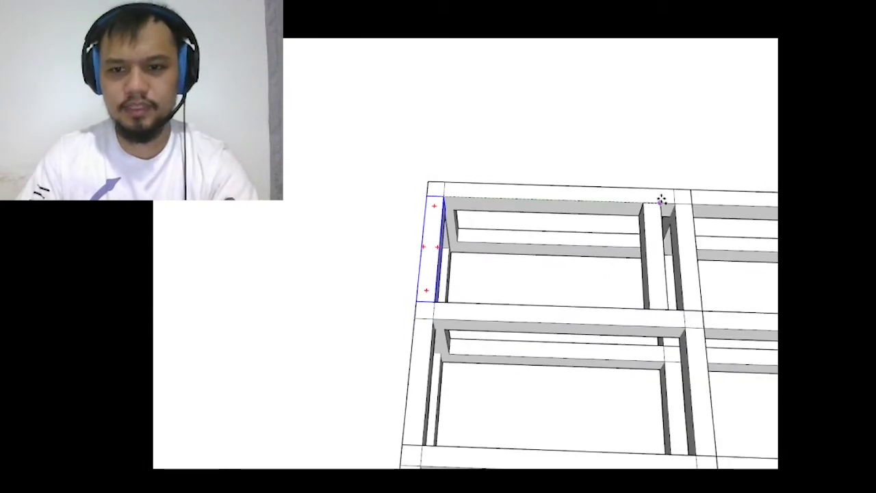
left_click(691, 200)
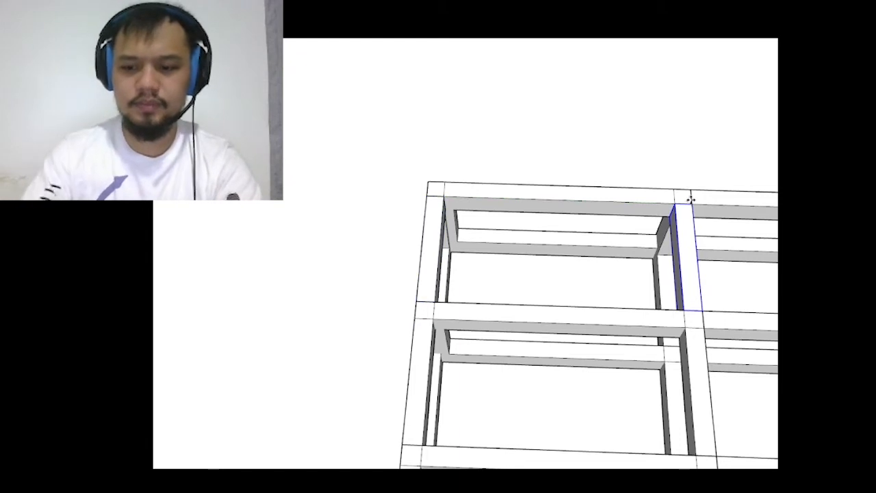
- Divide the short beam's copy distance with /3 for even spacing, and delete the two intermediate beams
type("/3")
key("Return")
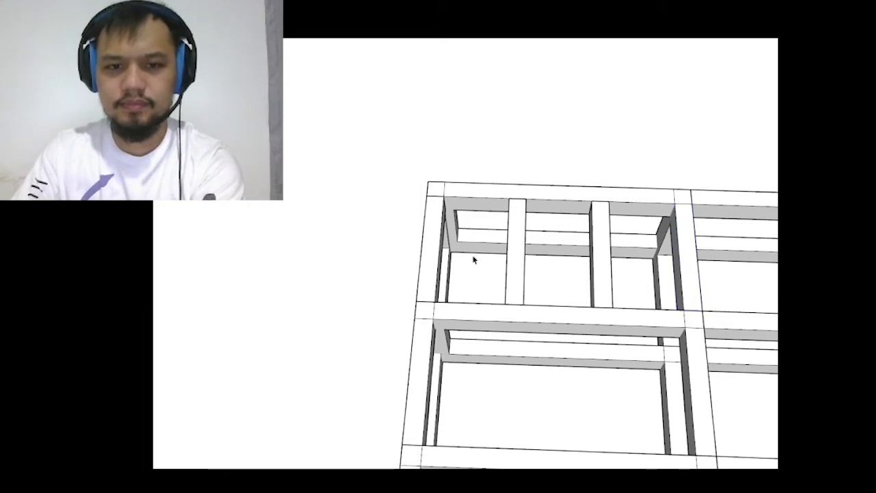
mouse_move(660, 200)
middle_mouse_down()
mouse_move(659, 213)
mouse_move(579, 78)
mouse_move(568, 258)
mouse_move(694, 301)
mouse_move(609, 268)
mouse_move(543, 261)
middle_mouse_up()
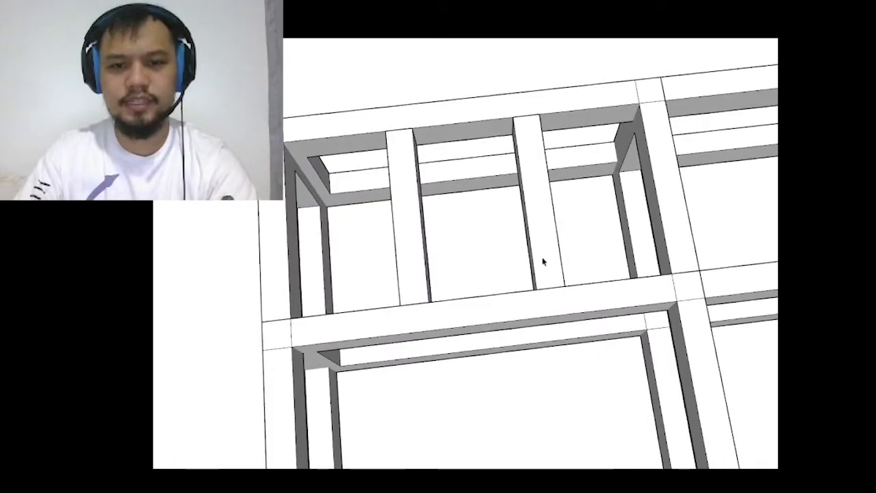
key("Delete")
left_click(411, 241)
key("Delete")
- Examine the open platform frame's rails, cross frames and joints from above and from the corners
mouse_move(410, 240)
middle_mouse_down()
mouse_move(504, 111)
mouse_move(490, 187)
mouse_move(631, 249)
mouse_move(532, 232)
mouse_move(385, 185)
mouse_move(680, 293)
mouse_move(626, 242)
mouse_move(759, 272)
mouse_move(706, 193)
middle_mouse_up()
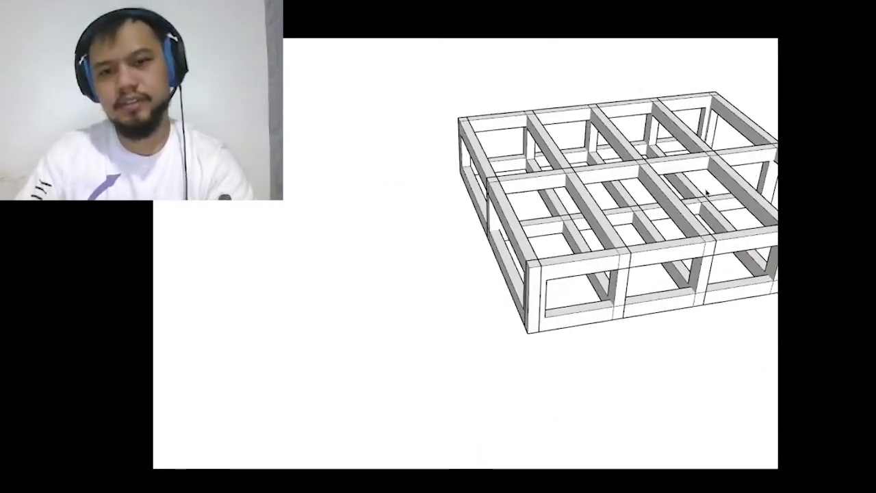
scroll(706, 193, "up", 1)
middle_click_drag(597, 194, 653, 211)
scroll(653, 212, "up", 1)
mouse_move(595, 212)
middle_mouse_down()
mouse_move(521, 275)
mouse_move(561, 239)
mouse_move(511, 313)
middle_mouse_up()
scroll(561, 239, "up", 1)
scroll(532, 279, "down", 2)
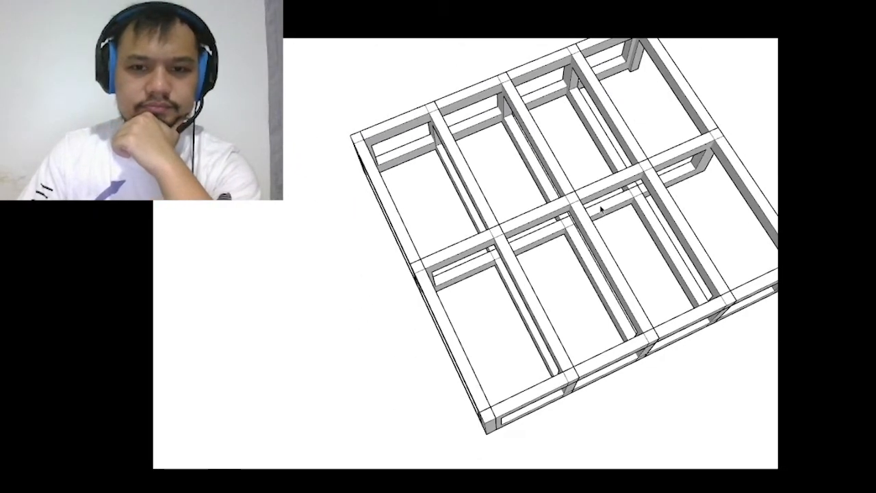
mouse_move(601, 209)
middle_mouse_down()
mouse_move(565, 198)
mouse_move(569, 117)
mouse_move(586, 112)
middle_mouse_up()
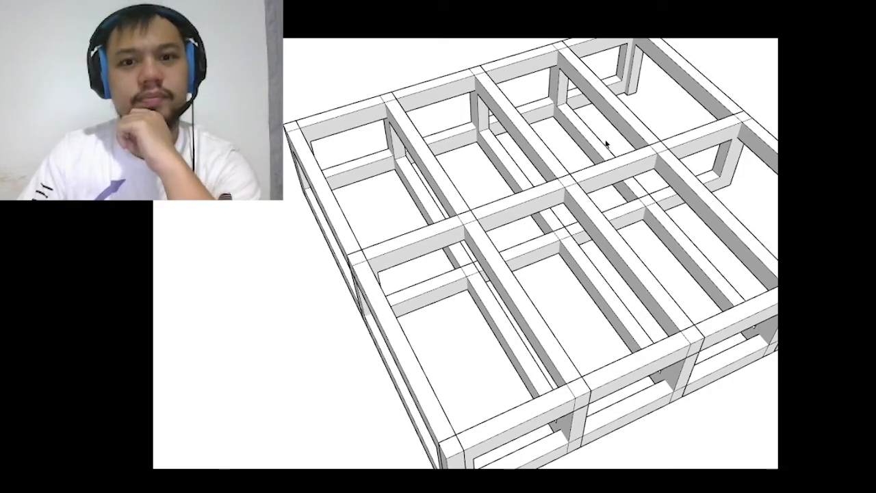
scroll(619, 203, "down", 2)
mouse_move(622, 205)
middle_mouse_down()
mouse_move(512, 281)
mouse_move(483, 287)
middle_mouse_up()
scroll(527, 245, "down", 1)
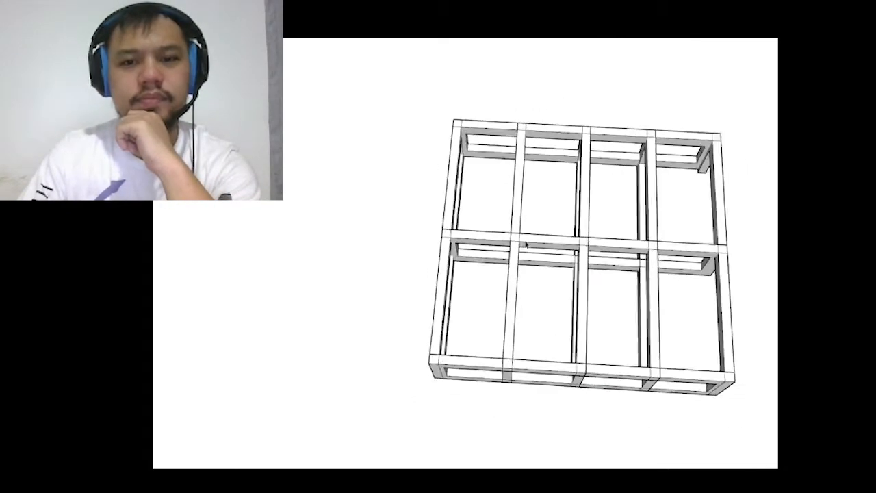
middle_click_drag(588, 247, 475, 183)
scroll(569, 239, "up", 2)
mouse_move(569, 238)
middle_mouse_down()
mouse_move(454, 270)
mouse_move(538, 354)
mouse_move(667, 231)
mouse_move(557, 131)
mouse_move(526, 202)
mouse_move(477, 189)
mouse_move(734, 329)
mouse_move(547, 289)
mouse_move(524, 228)
mouse_move(614, 181)
mouse_move(729, 190)
mouse_move(547, 319)
mouse_move(499, 283)
mouse_move(476, 328)
middle_mouse_up()
scroll(668, 230, "down", 2)
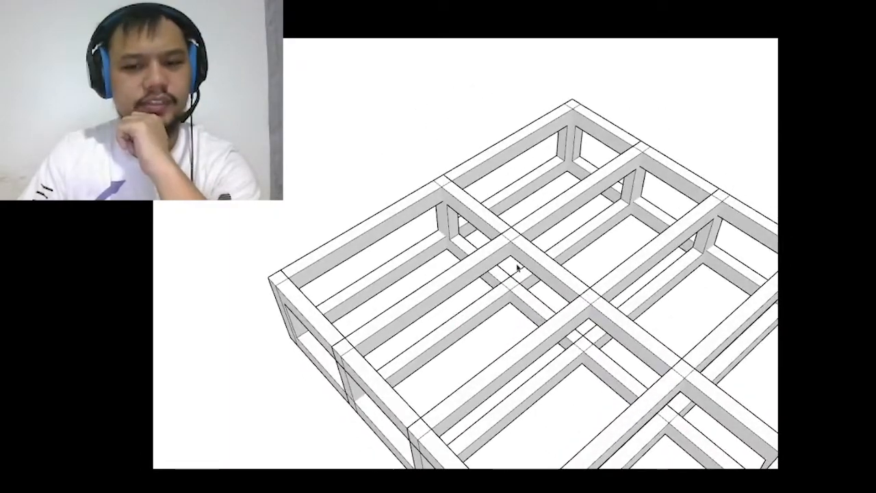
- Check the length of the central frame's bottom edge with a temporary line between its two lower corners
scroll(518, 269, "down", 3)
middle_click_drag(460, 321, 714, 291)
scroll(682, 272, "up", 2)
middle_click_drag(651, 274, 580, 316)
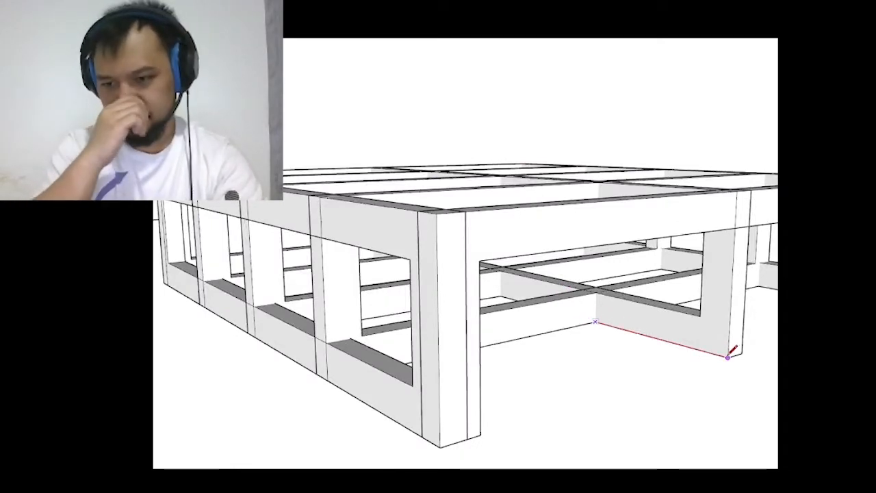
key("space")
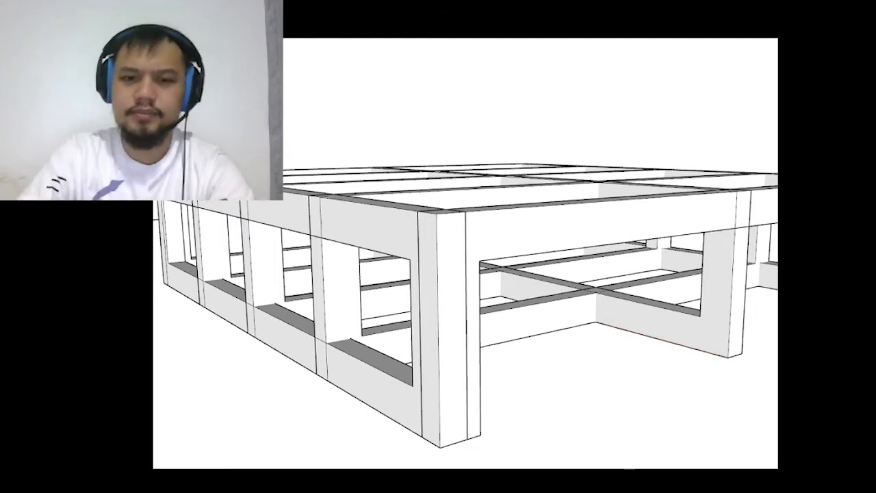
- Select the whole open frame and move it into the room between the tall cabinet and the window wall
middle_click_drag(548, 268, 542, 381)
scroll(630, 360, "down", 7)
left_click(582, 297)
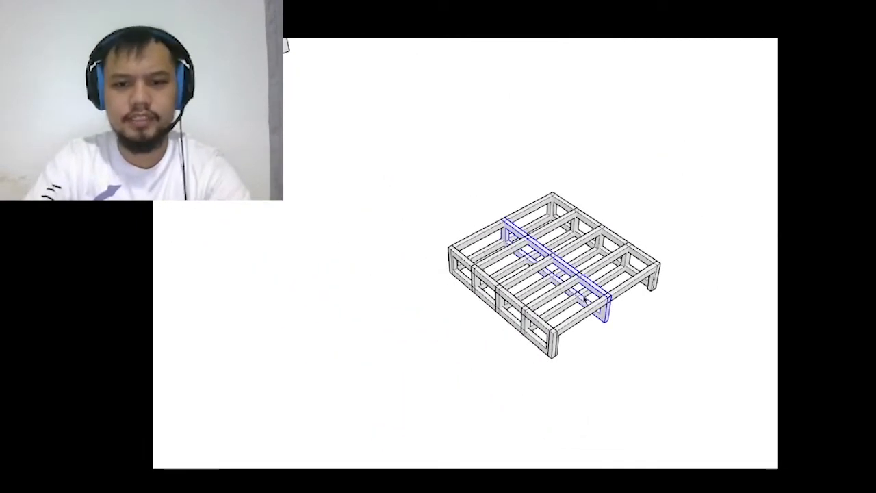
middle_click_drag(477, 266, 586, 258)
key("ctrl+a")
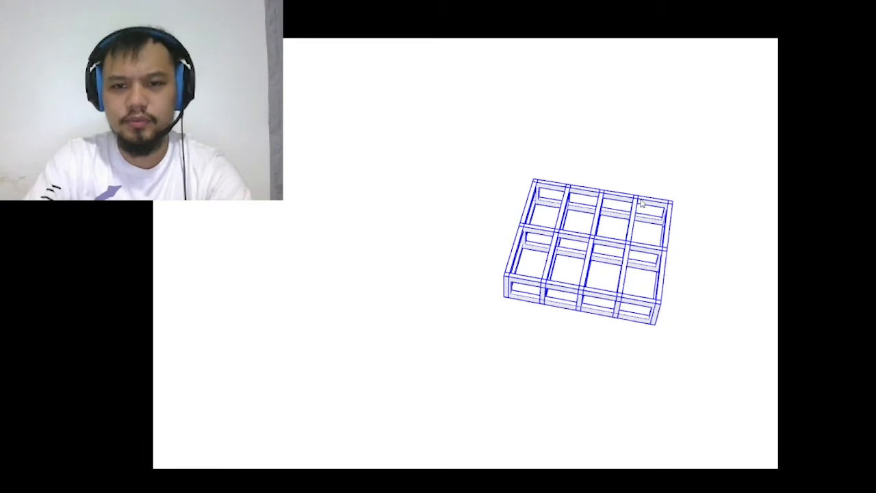
key("m")
left_click(740, 304)
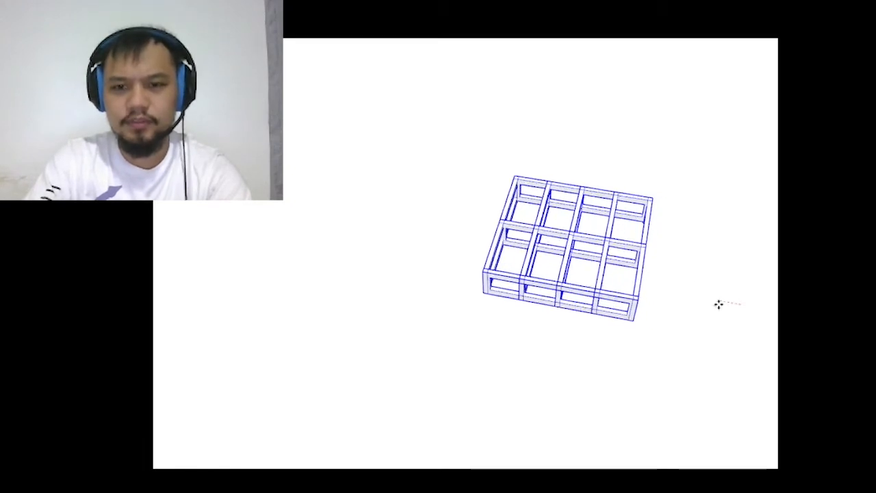
key("Delete")
key("space")
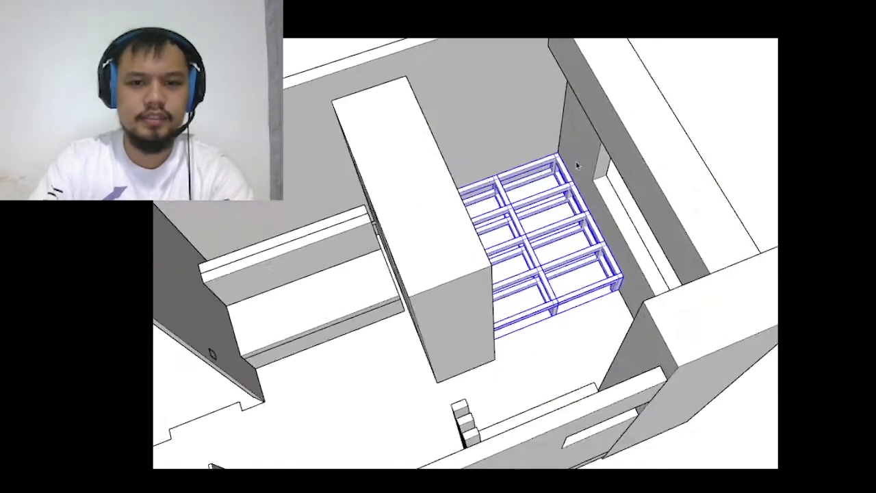
- Check the free floor length along the window wall with a temporary line starting at the frame's outer corner
middle_click_drag(577, 165, 669, 82)
scroll(614, 221, "up", 2)
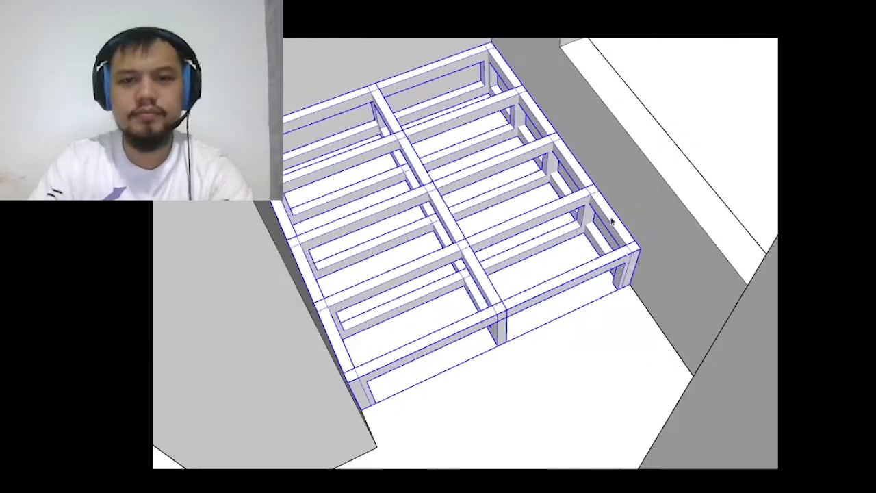
middle_click_drag(613, 222, 650, 267)
scroll(619, 219, "up", 5)
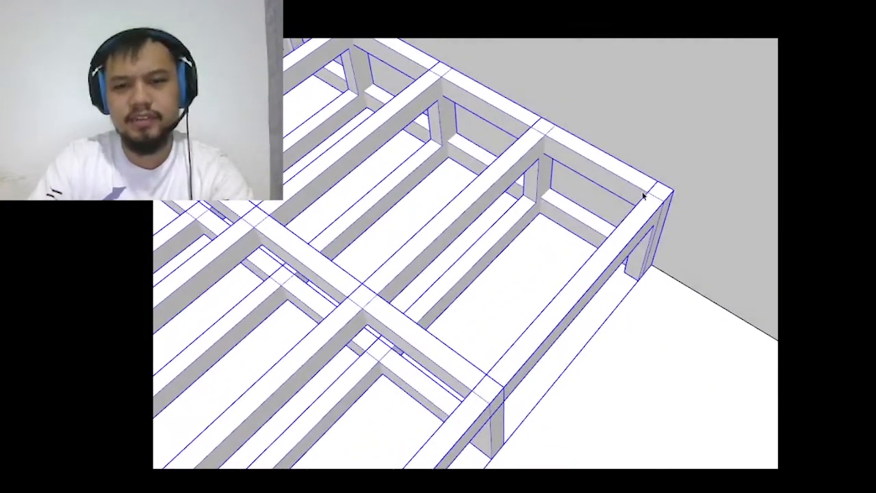
mouse_move(650, 234)
middle_mouse_down()
mouse_move(641, 232)
mouse_move(616, 127)
mouse_move(688, 303)
middle_mouse_up()
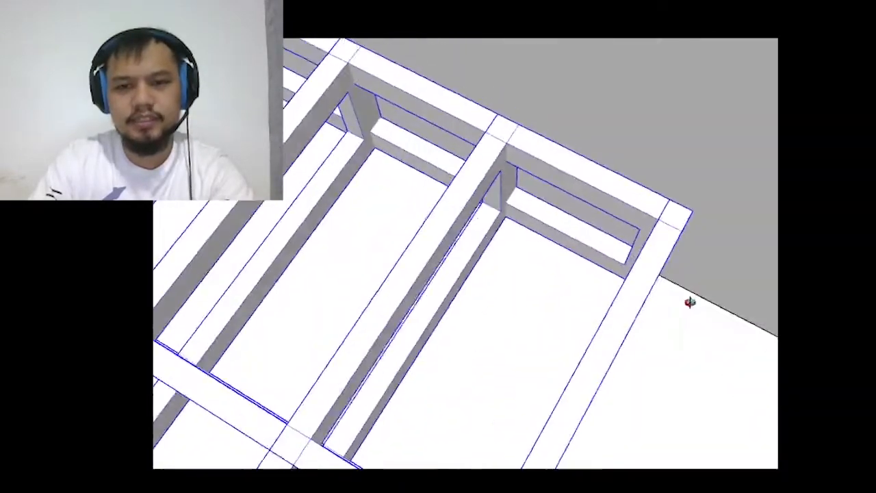
scroll(536, 195, "up", 2)
scroll(536, 196, "down", 4)
mouse_move(536, 196)
middle_mouse_down()
mouse_move(528, 299)
mouse_move(446, 307)
mouse_move(508, 320)
mouse_move(703, 287)
middle_mouse_up()
key("l")
middle_click_drag(647, 281, 686, 256)
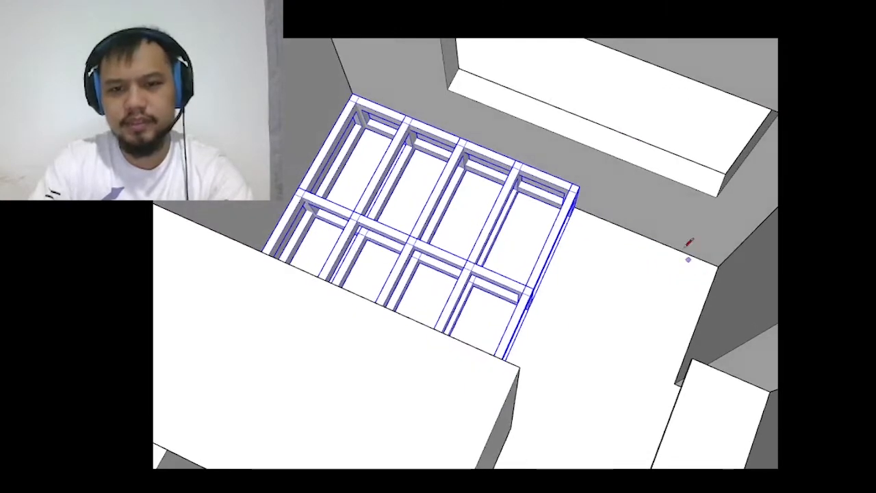
scroll(633, 230, "up", 5)
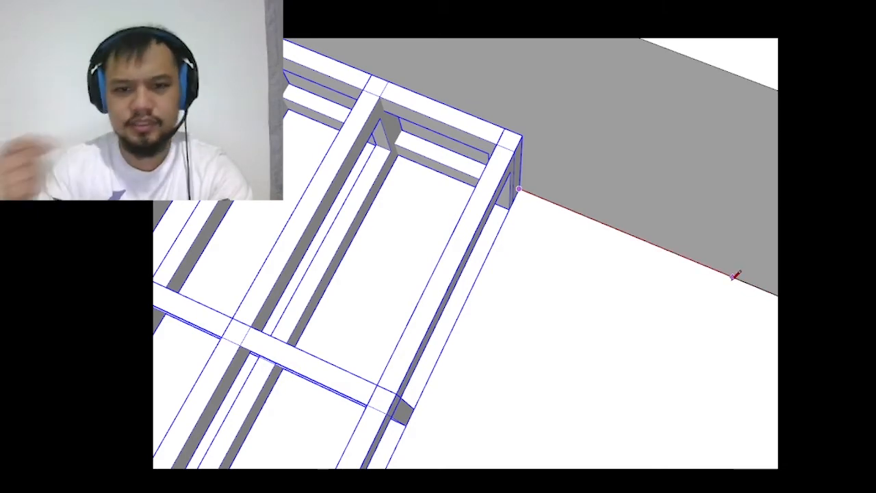
key("Escape")
- Open the platform frame for editing and delete the intermediate cross frame nearest its open end
scroll(734, 273, "down", 5)
middle_click_drag(698, 212, 362, 191)
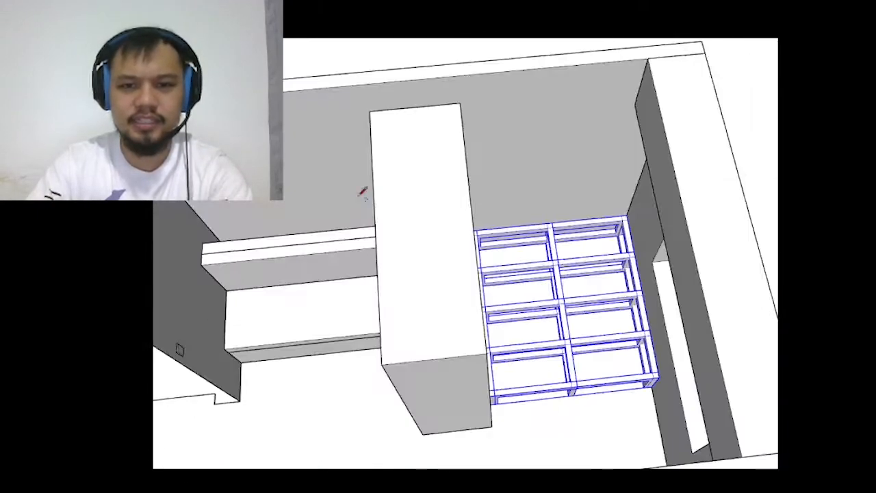
scroll(583, 323, "up", 1)
scroll(562, 240, "down", 2)
scroll(605, 342, "up", 3)
key("space")
scroll(605, 342, "up", 2)
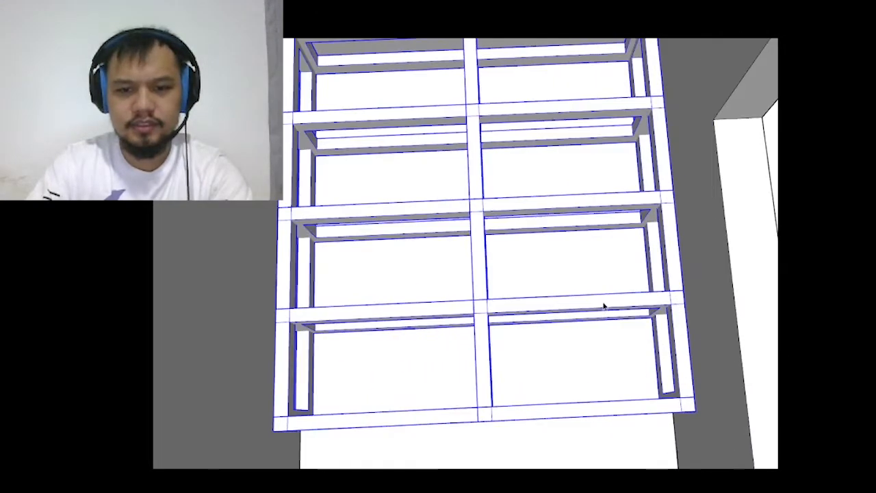
double_click(600, 313)
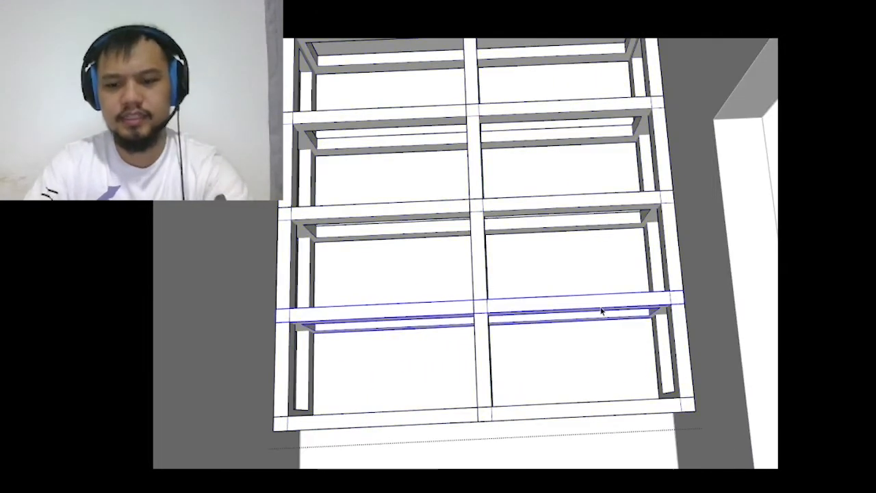
left_click(627, 272)
- Move the outer end cross frame slightly inward along the side frames
scroll(628, 301, "down", 3)
middle_click_drag(627, 307, 608, 305)
scroll(616, 322, "up", 3)
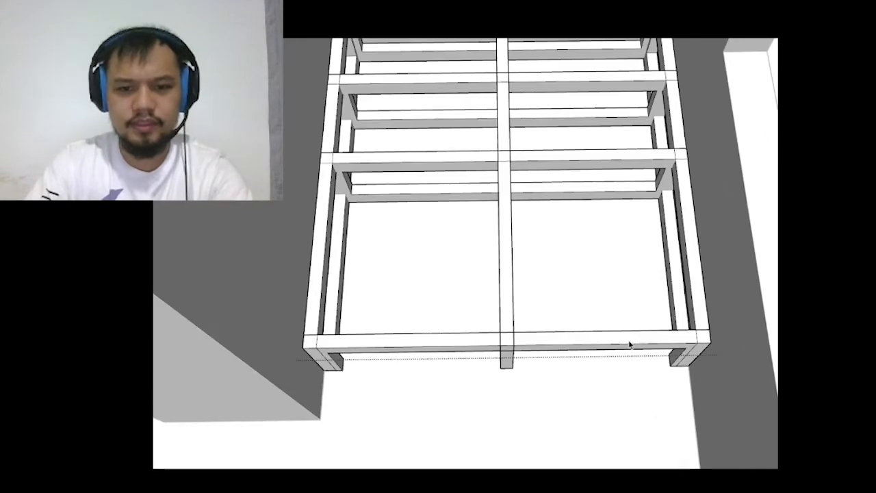
left_click(628, 342)
left_click_drag(617, 300, 616, 284)
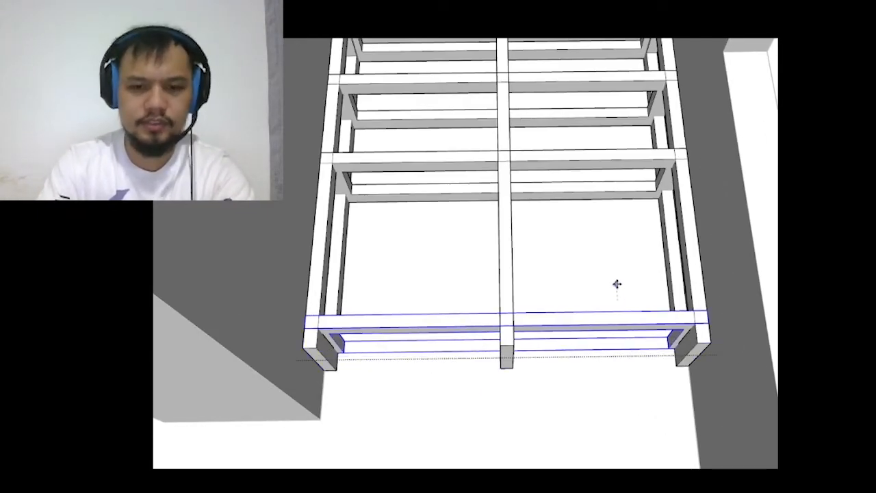
key("space")
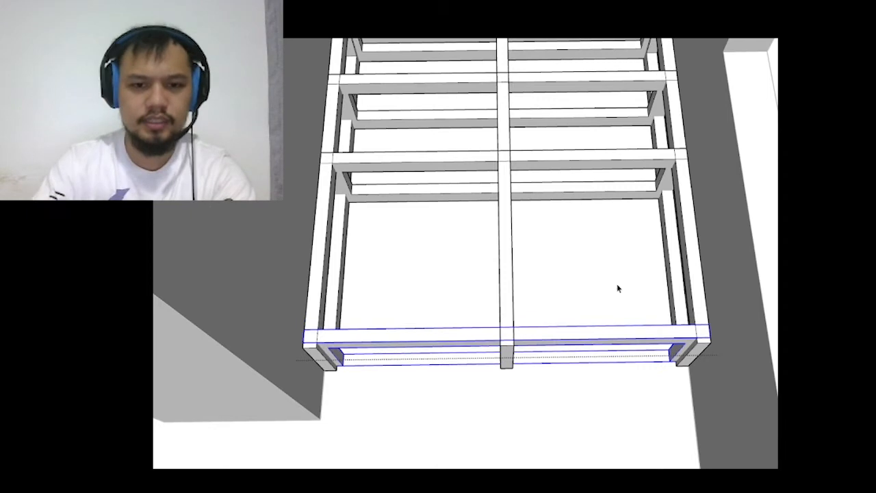
- Shorten the cabinet-side frame and the central frame by moving their outer ends back to the moved end frame
double_click(317, 305)
left_click_drag(270, 291, 416, 413)
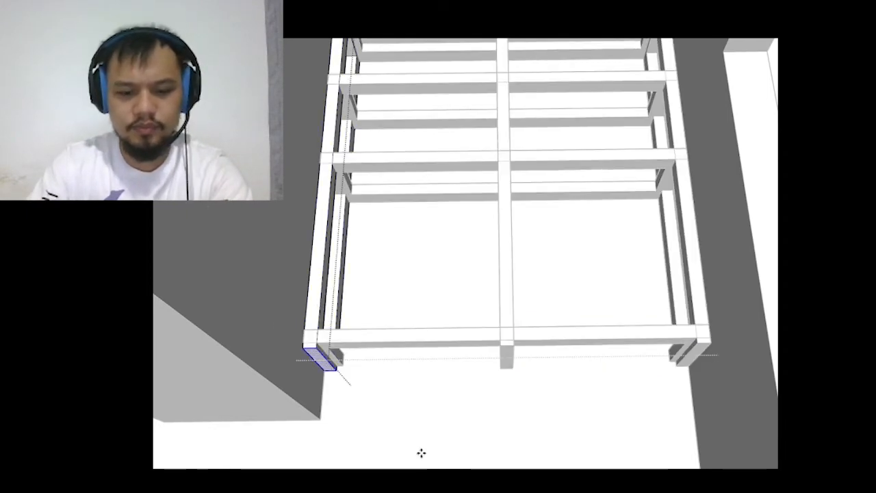
left_click_drag(421, 452, 421, 436)
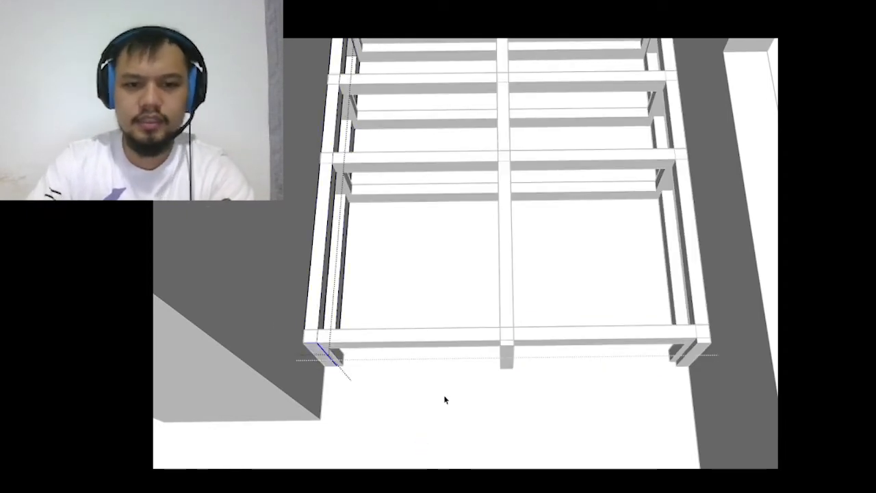
double_click(507, 297)
left_click_drag(465, 281, 580, 402)
key("space")
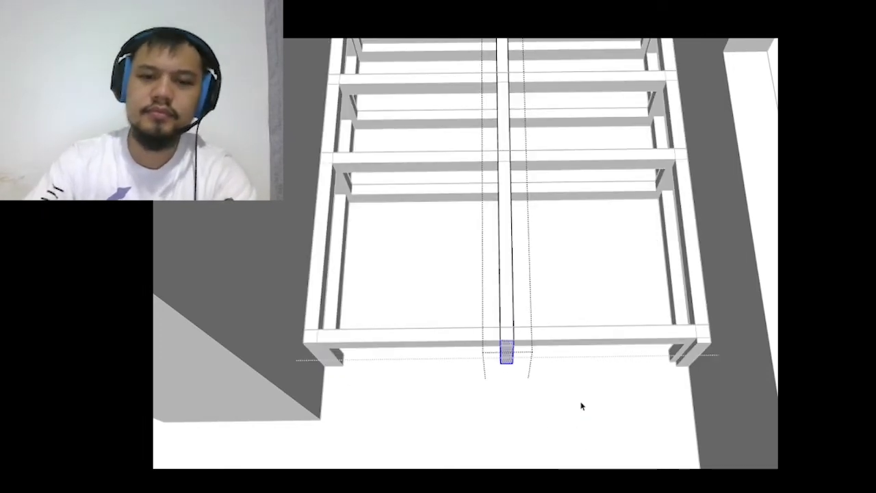
- Shorten the window-side frame by moving its outer end back to the end frame, and leave its editing
left_click_drag(776, 292, 582, 404)
key("m")
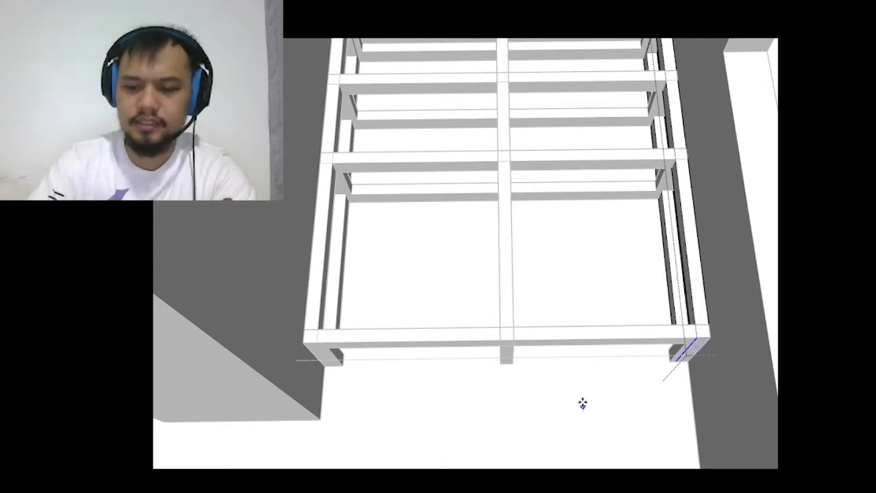
left_click(582, 402)
key("space")
left_click(583, 405)
- Open the platform frame for editing and move the intermediate cross frame nearest the open end onto the outer end frame
scroll(575, 400, "down", 3)
middle_click_drag(547, 400, 527, 390)
scroll(526, 287, "up", 2)
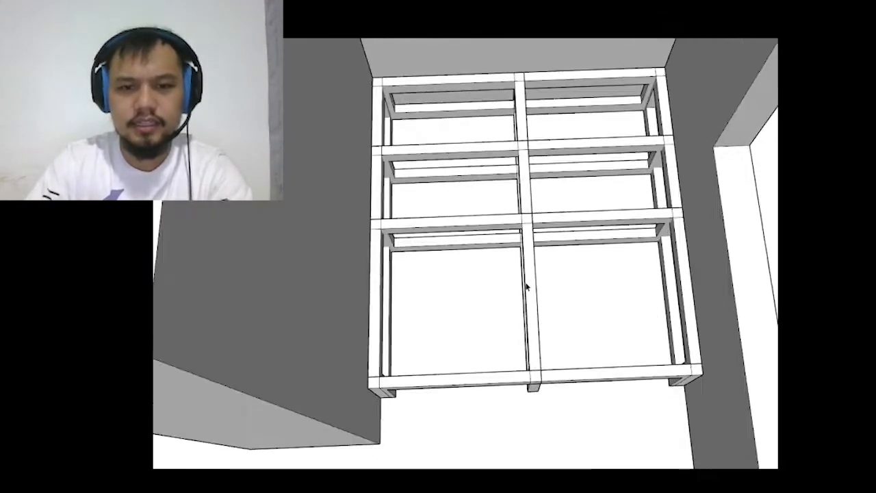
middle_click_drag(526, 286, 685, 148)
scroll(710, 211, "up", 2)
scroll(426, 125, "up", 2)
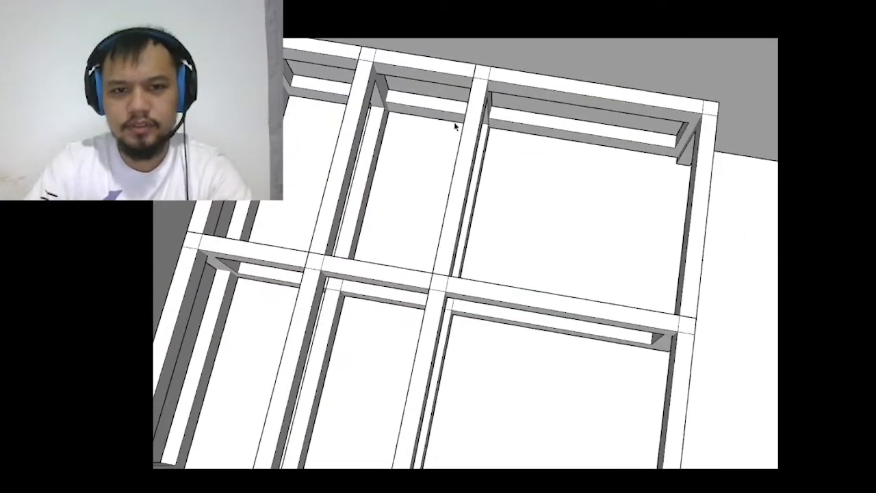
left_click(484, 137)
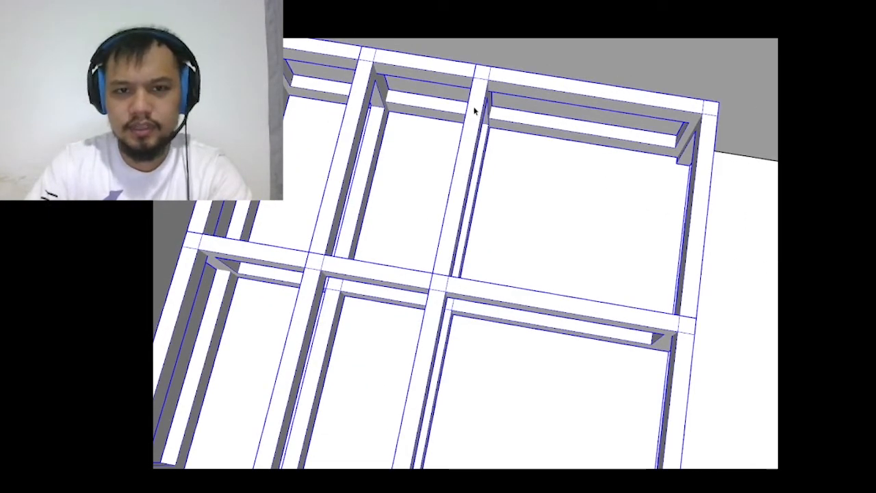
double_click(474, 111)
scroll(544, 58, "up", 1)
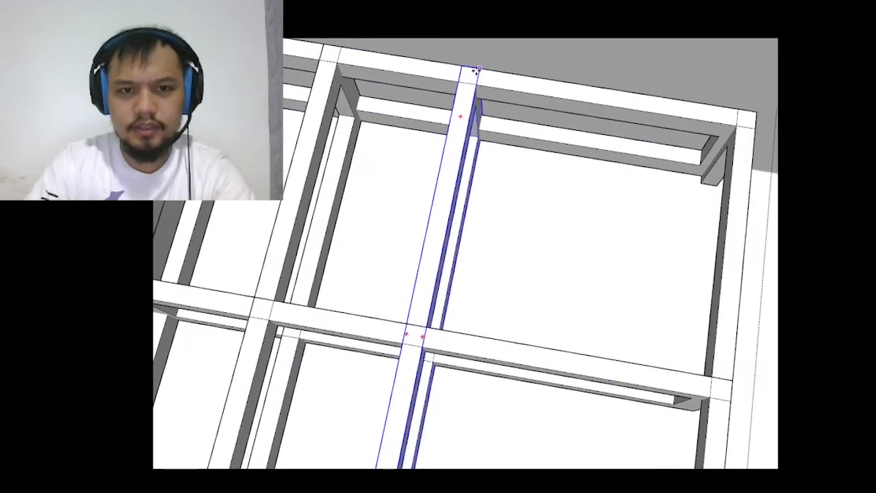
left_click_drag(476, 71, 759, 111)
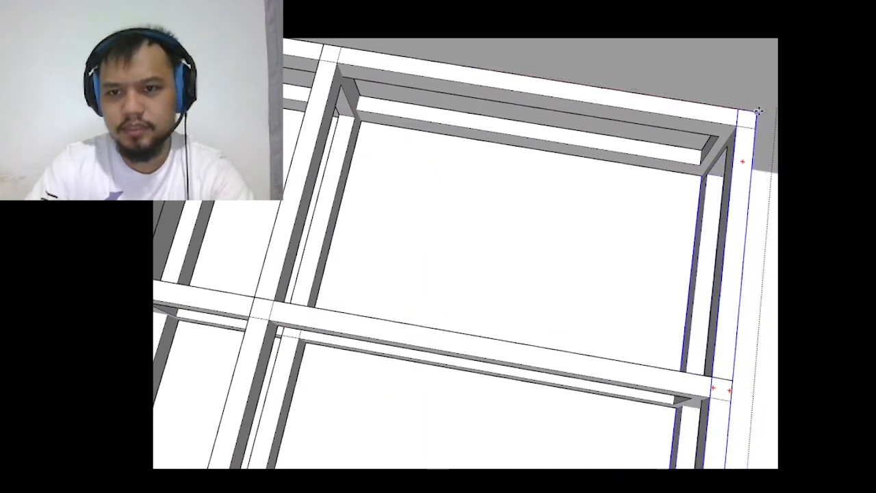
- Move that cross frame back inward from the outer end frame to set the open-end bay's width, and deselect it
left_click_drag(650, 231, 609, 234, "ctrl")
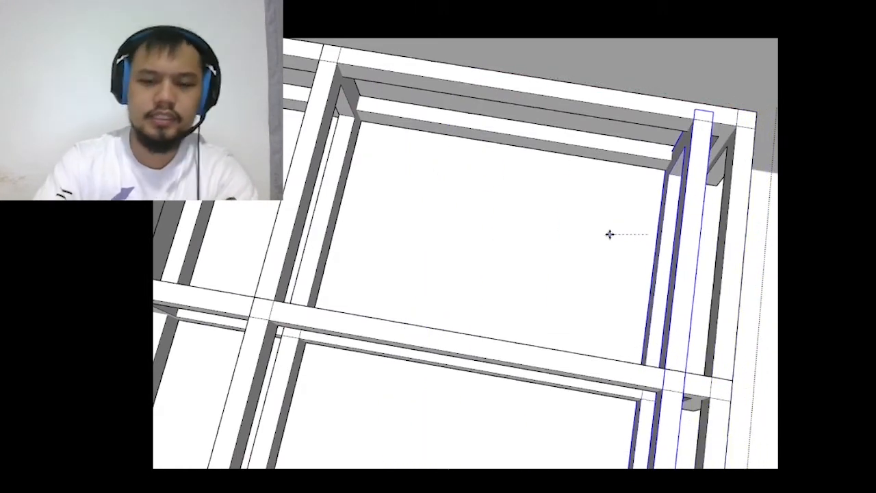
key("ctrl+z")
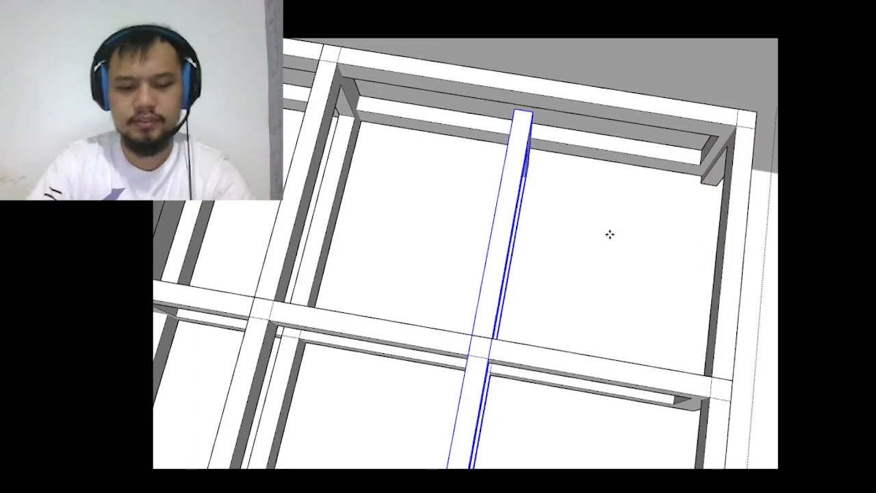
key("ctrl+y")
left_click_drag(635, 209, 602, 206, "ctrl")
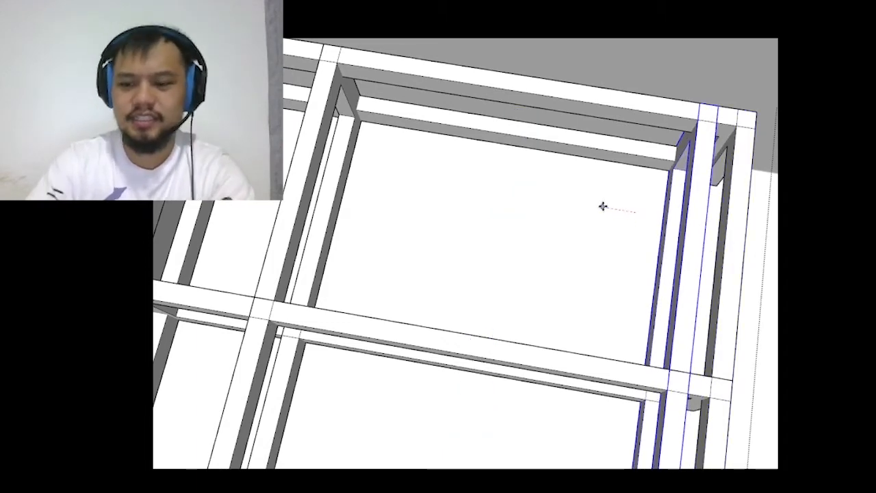
key("Return")
key("space")
scroll(624, 194, "down", 3)
left_click(661, 186)
- Delete the intermediate cross frame nearest the wall end
middle_click_drag(661, 185, 500, 301)
scroll(501, 302, "up", 2)
scroll(582, 239, "up", 2)
key("ctrl+a")
scroll(570, 203, "down", 3)
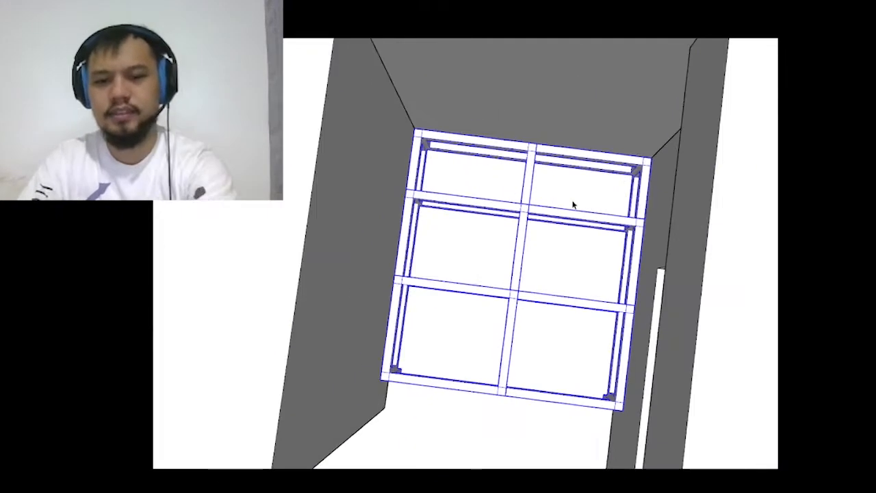
scroll(578, 224, "up", 3)
key("ctrl+t")
left_click(577, 225)
key("Delete")
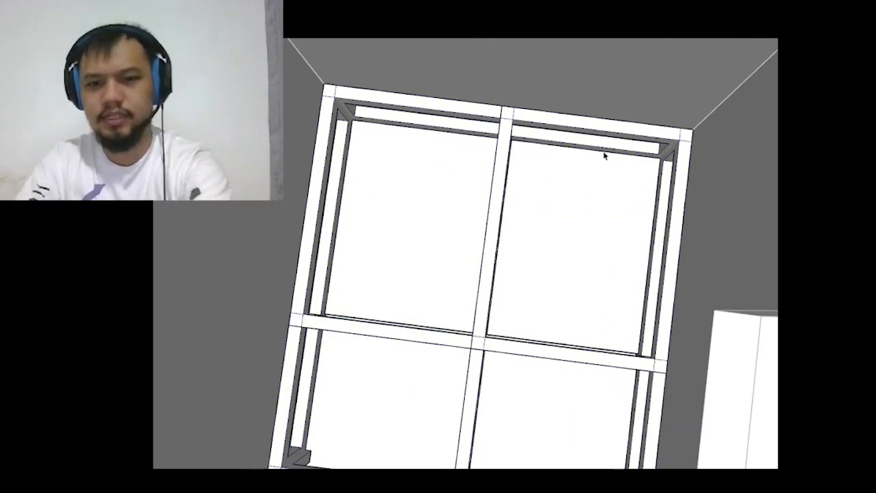
- Copy the wall-end cross frame to midway between itself and the remaining intermediate cross frame
middle_click_drag(602, 153, 588, 187)
left_click(610, 126)
scroll(631, 121, "up", 1)
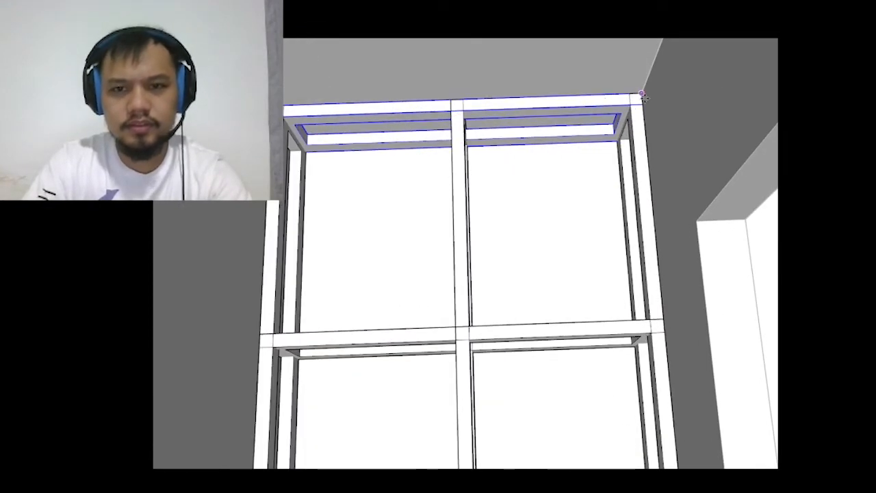
left_click(640, 103)
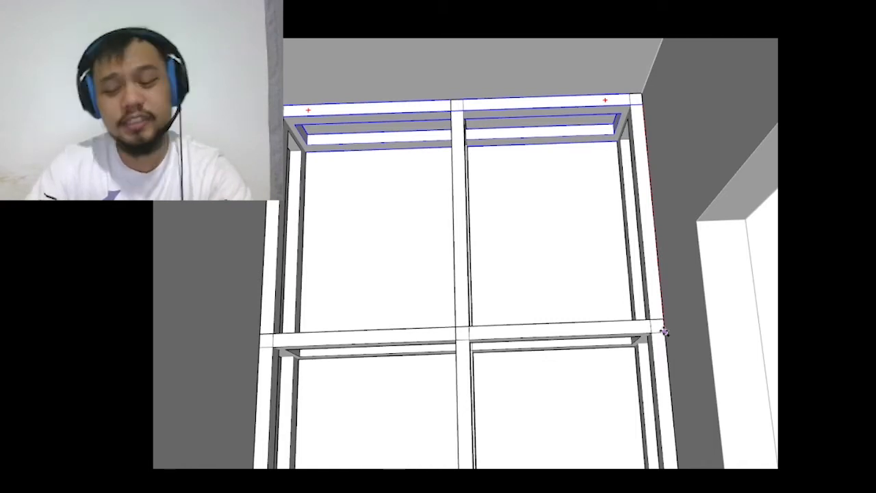
key("Return")
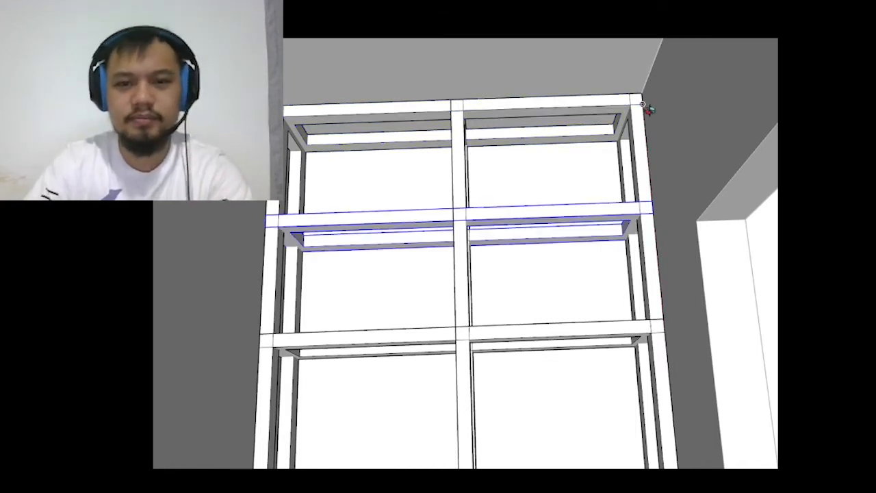
- Examine the spacing of the cross frames and how the platform frame fits beside the cabinet and window wall
middle_click_drag(647, 110, 569, 180)
scroll(568, 180, "down", 3)
mouse_move(523, 214)
middle_mouse_down()
mouse_move(561, 235)
mouse_move(524, 285)
mouse_move(621, 272)
mouse_move(512, 336)
mouse_move(507, 358)
middle_mouse_up()
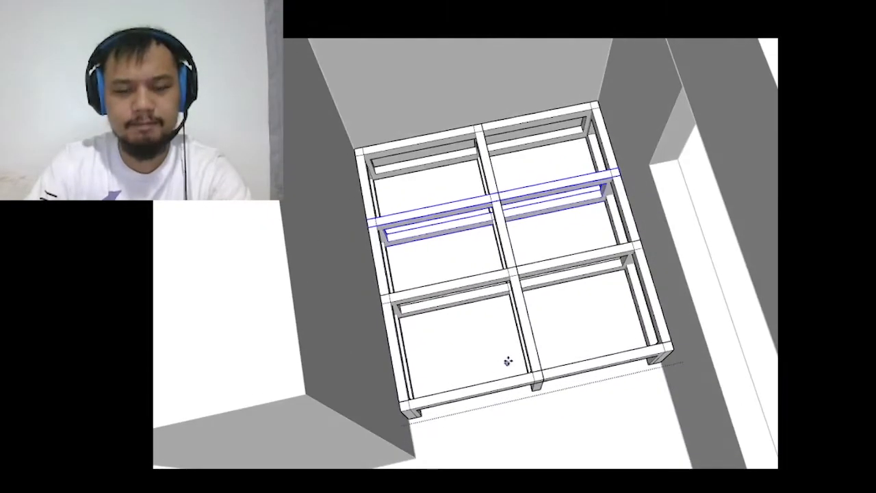
scroll(512, 349, "up", 4)
mouse_move(544, 269)
middle_mouse_down()
mouse_move(555, 221)
mouse_move(471, 270)
mouse_move(336, 266)
mouse_move(396, 221)
mouse_move(390, 211)
mouse_move(581, 221)
mouse_move(491, 164)
middle_mouse_up()
middle_click_drag(559, 288, 568, 277)
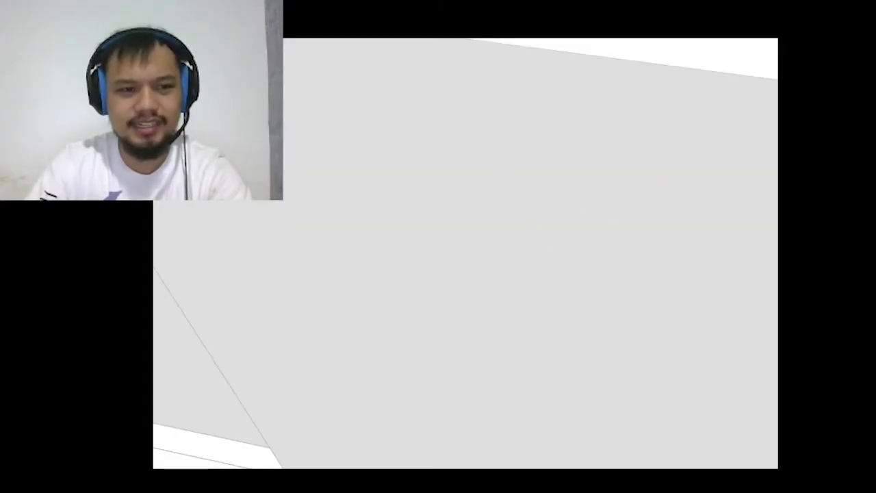
key("shift+z")
middle_click_drag(657, 322, 756, 366)
scroll(730, 370, "up", 6)
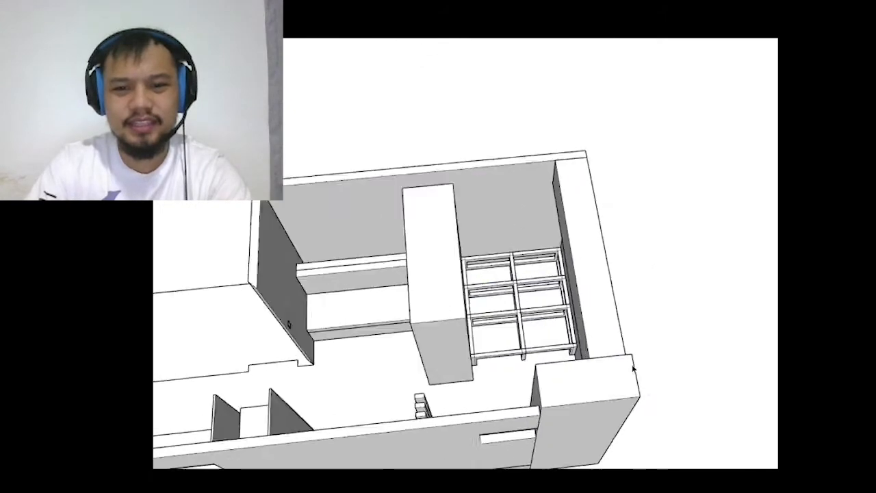
mouse_move(527, 336)
middle_mouse_down()
mouse_move(434, 283)
mouse_move(377, 287)
middle_mouse_up()
scroll(434, 283, "up", 3)
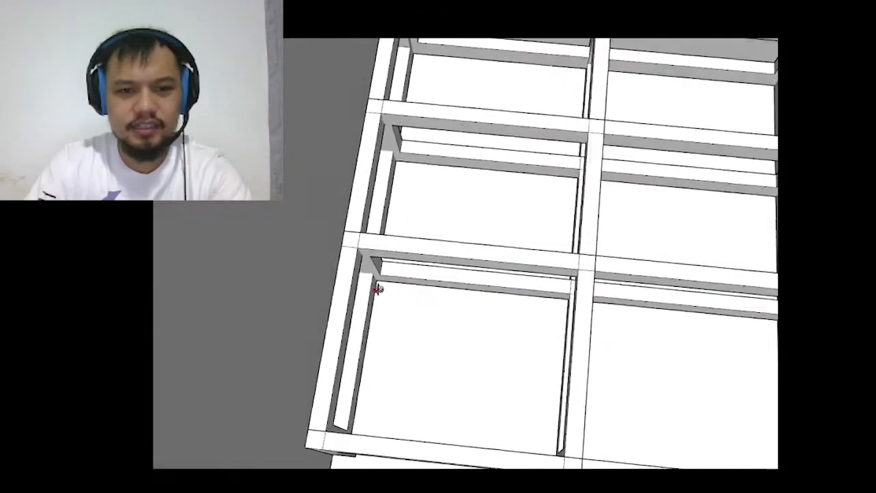
scroll(715, 256, "down", 5)
mouse_move(715, 256)
middle_mouse_down()
mouse_move(578, 221)
mouse_move(644, 192)
mouse_move(723, 204)
mouse_move(445, 208)
mouse_move(601, 205)
middle_mouse_up()
scroll(615, 231, "up", 3)
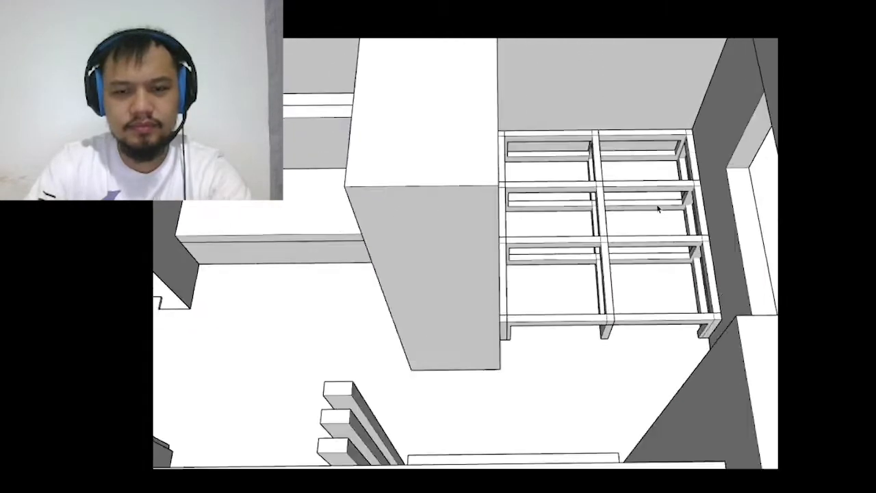
- Model a thin grouped panel filling the cabinet-side opening of the frame's middle bay
scroll(600, 206, "up", 4)
scroll(362, 171, "up", 3)
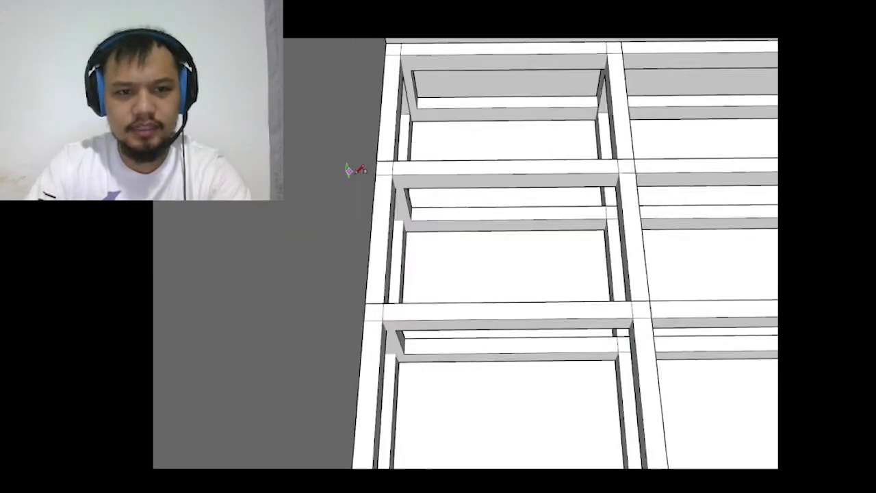
key("l")
left_click(396, 174)
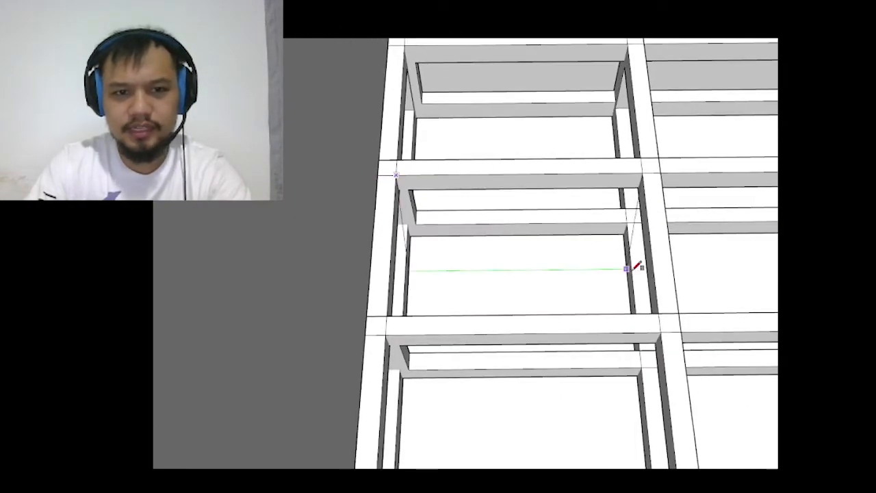
left_click(660, 314)
key("p")
left_click(582, 246)
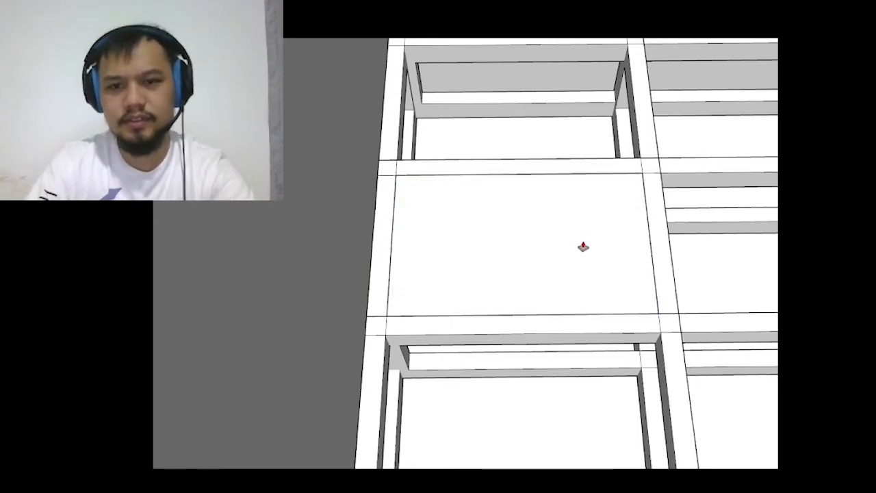
left_click(583, 245)
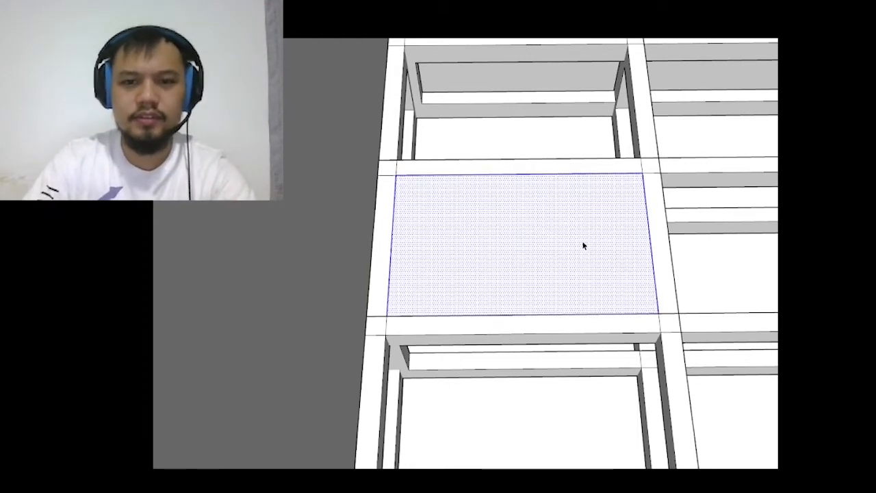
left_click(555, 299, "shift")
scroll(550, 296, "down", 3)
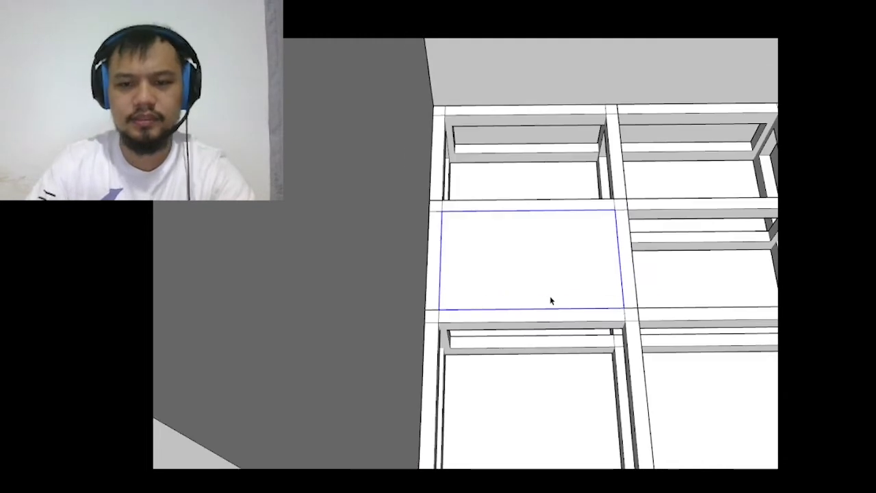
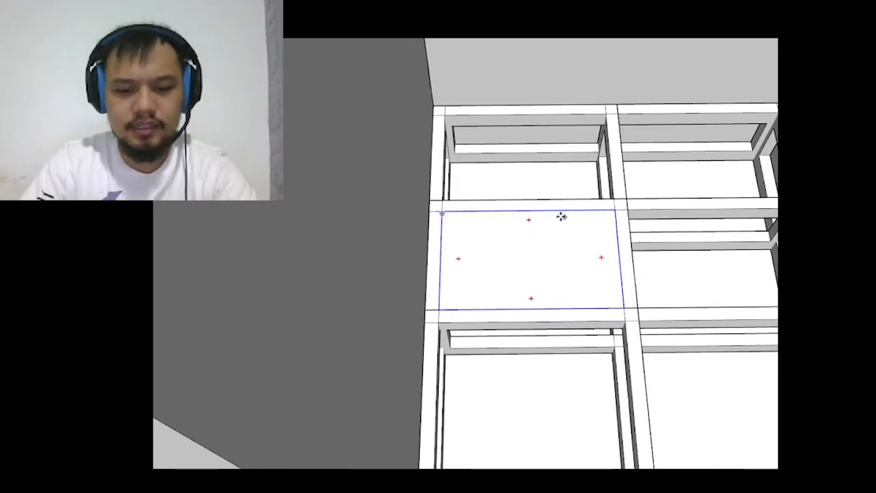
- Copy the panel into the window-side opening of the middle bay
left_click(442, 214)
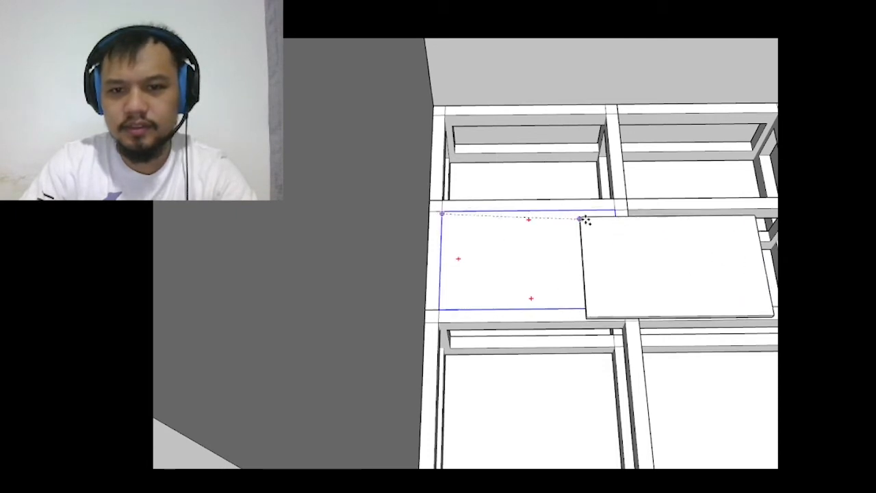
left_click(624, 211)
scroll(440, 212, "up", 5)
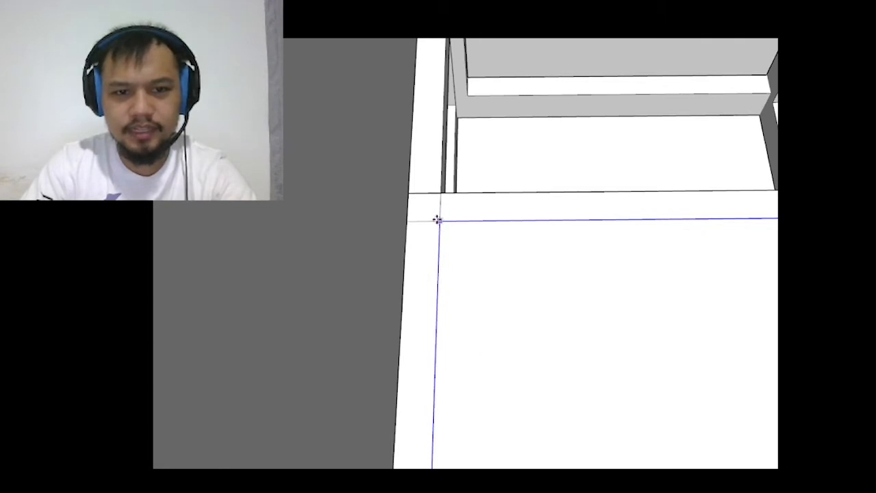
scroll(438, 217, "down", 6)
scroll(574, 217, "up", 3)
left_click(577, 217)
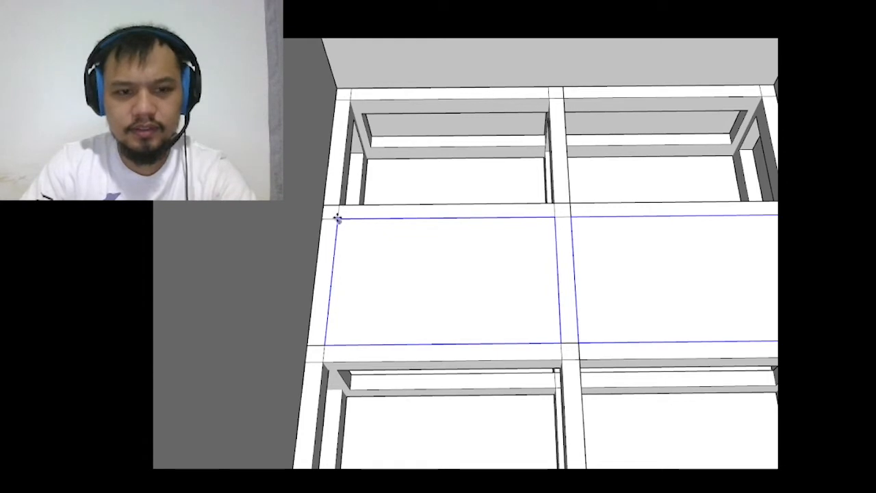
- Copy both middle-bay panels into the two openings of the bay nearest the end wall
scroll(337, 218, "up", 4)
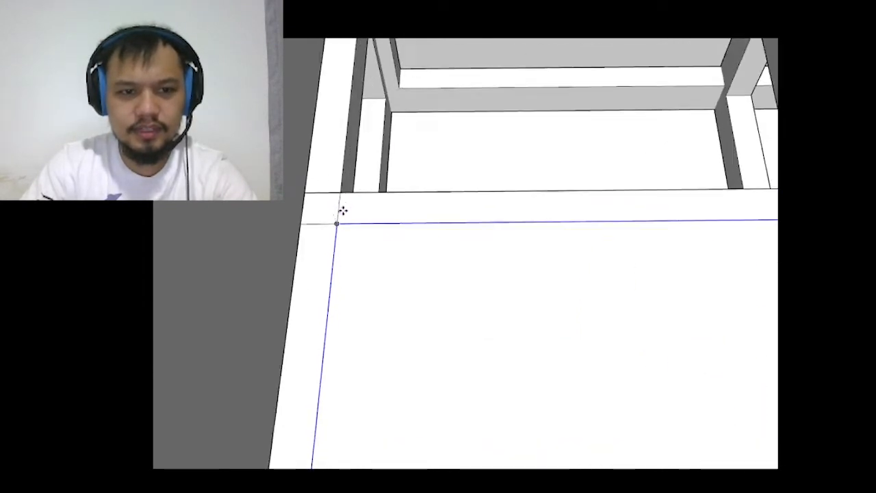
scroll(336, 228, "down", 5)
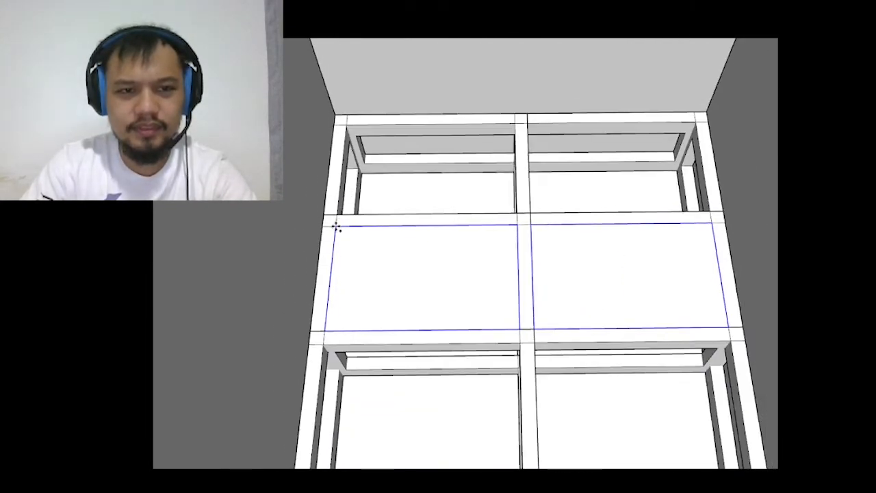
scroll(511, 165, "down", 5)
- Draw a rectangle across the open end from the central leg to the cabinet-side corner and extrude it into a thin front panel
middle_click_drag(511, 164, 747, 289)
scroll(514, 246, "up", 6)
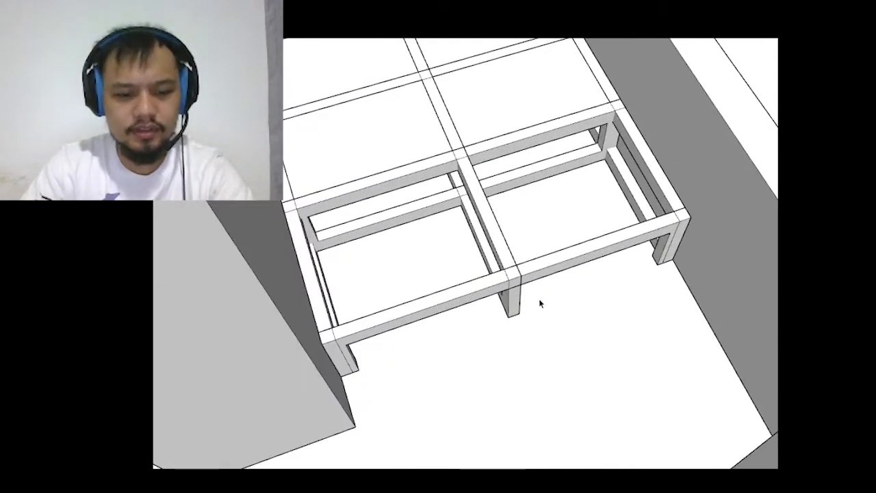
key("r")
scroll(540, 311, "up", 4)
scroll(500, 308, "down", 6)
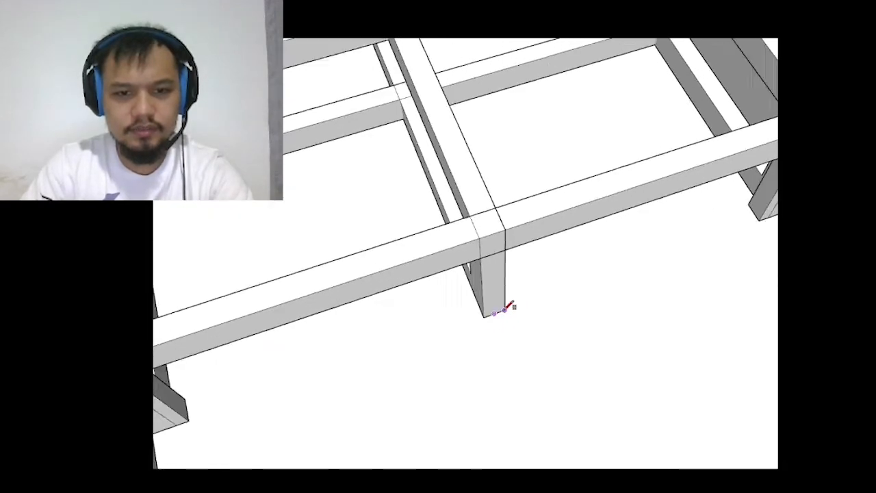
scroll(457, 319, "up", 4)
scroll(506, 319, "down", 3)
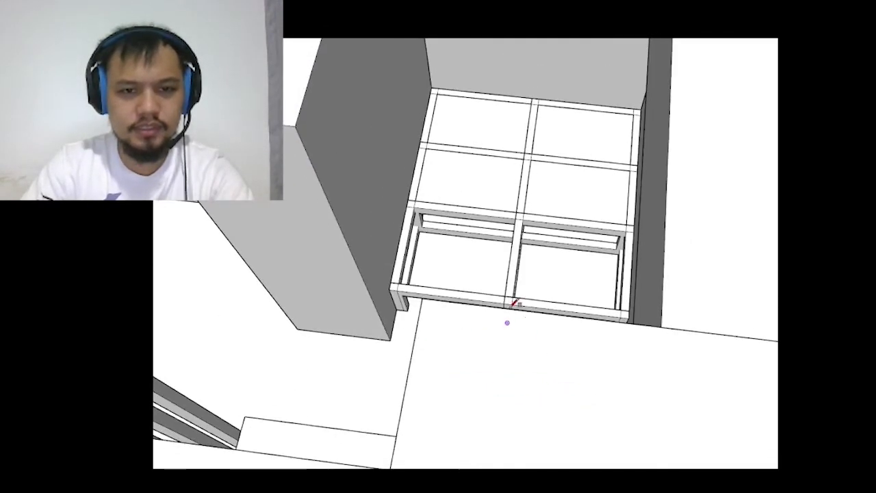
scroll(457, 297, "up", 5)
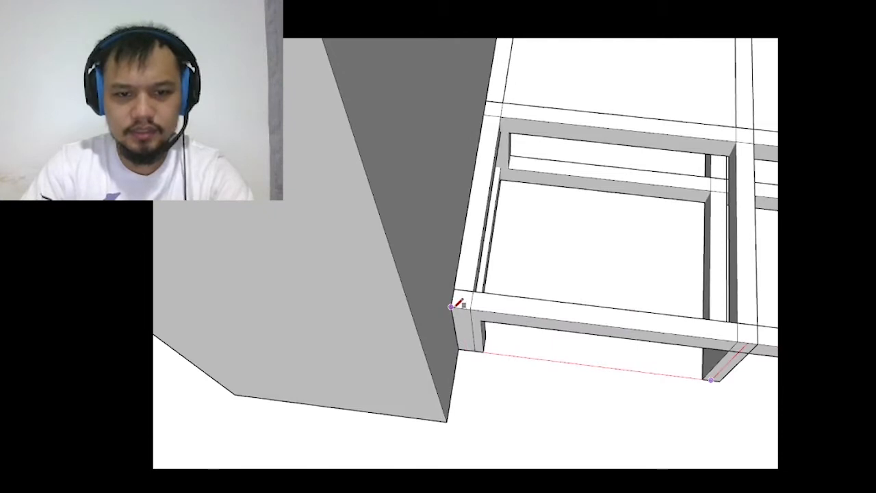
left_click(452, 306)
key("p")
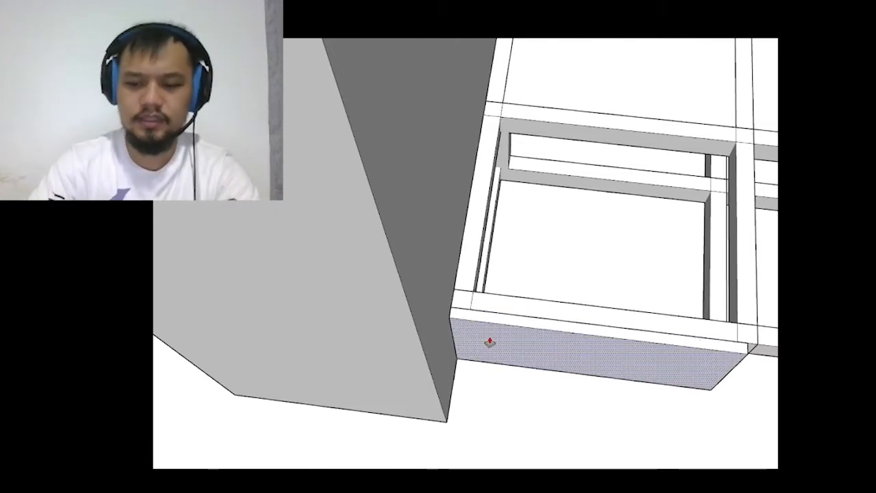
key("space")
scroll(489, 337, "down", 2)
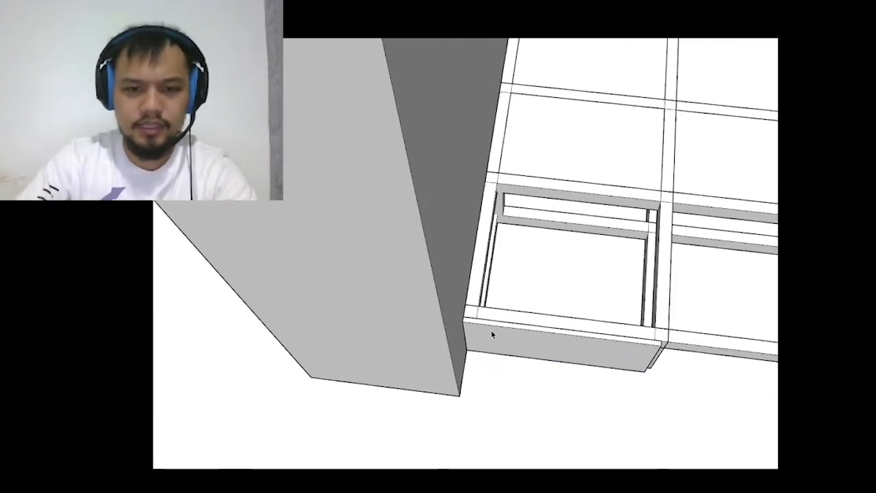
- Group the thin front panel and copy it onto the other half of the open end, starting at the central leg
left_click(491, 331)
key("ctrl+g")
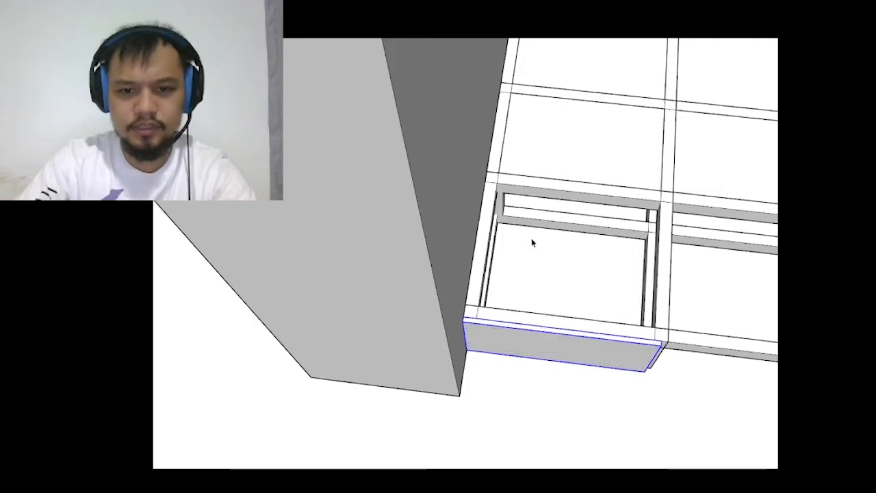
scroll(532, 236, "down", 2)
scroll(621, 303, "up", 1)
scroll(536, 306, "up", 1)
key("m")
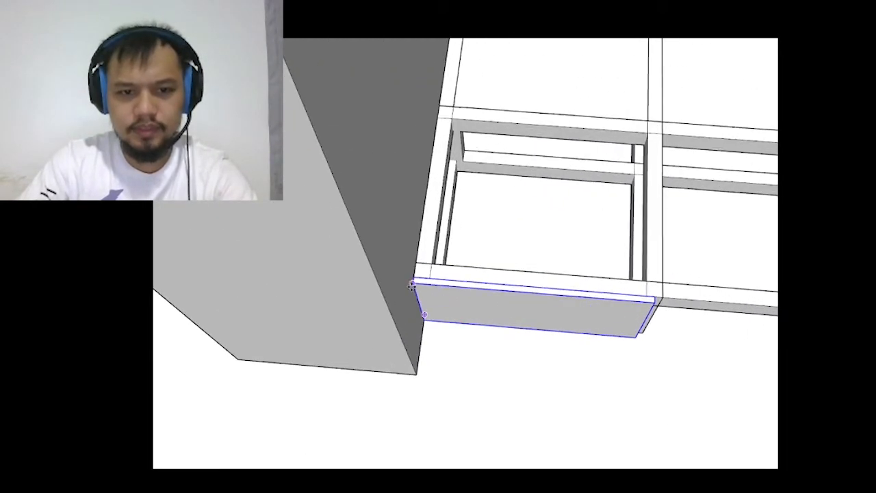
left_click(412, 284)
key("ctrl")
left_click(650, 302)
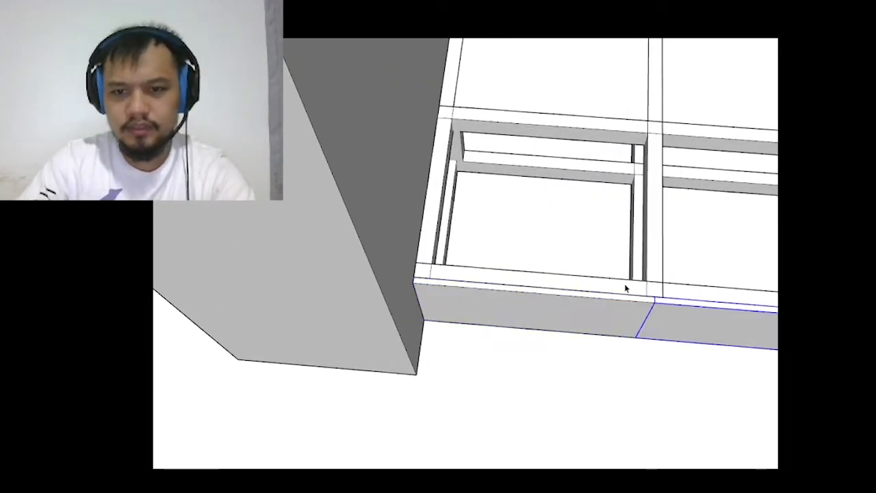
- Move the whole platform frame with its panels out of the room into the empty space beside the building
middle_click_drag(626, 288, 641, 308)
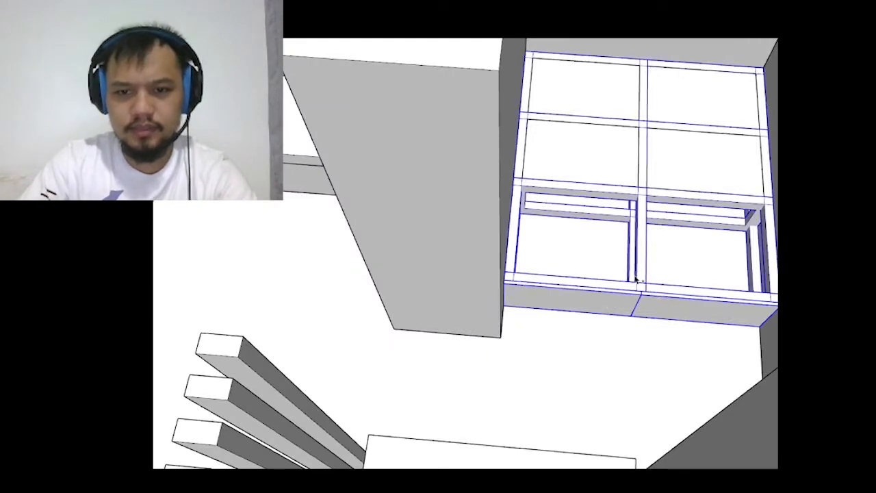
scroll(588, 83, "down", 6)
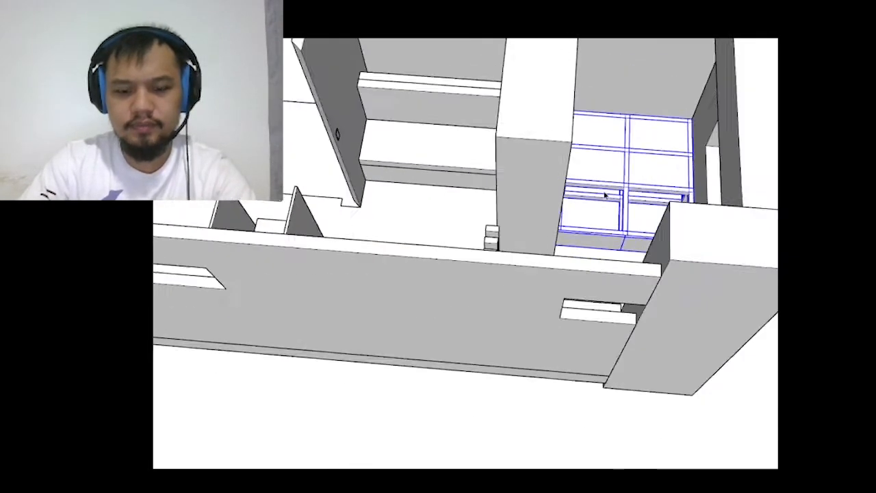
middle_click_drag(557, 286, 651, 276)
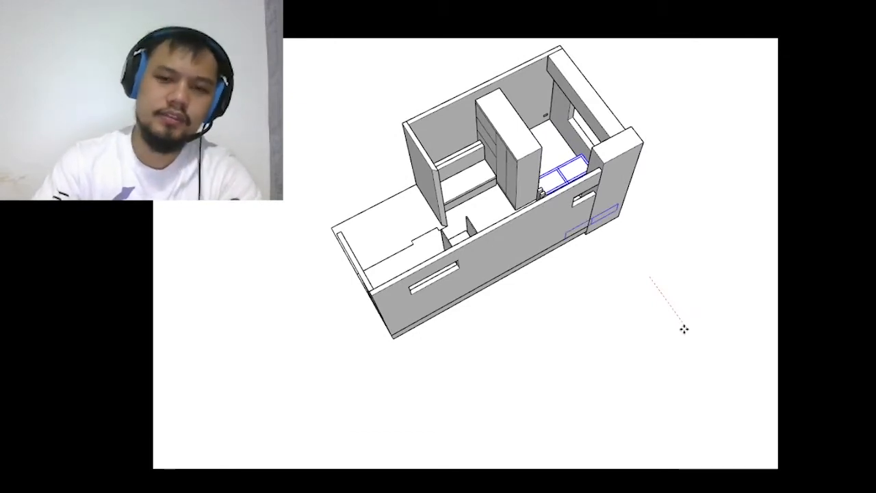
key("space")
scroll(657, 272, "down", 4)
middle_click_drag(630, 255, 774, 271)
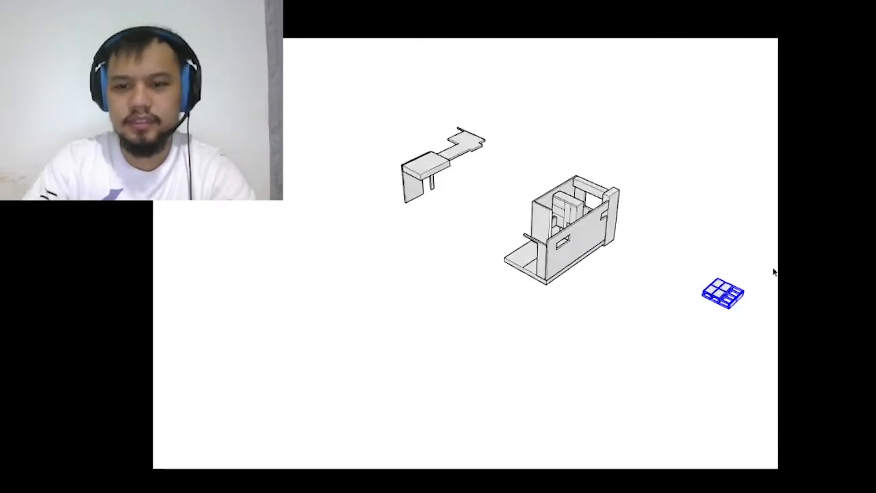
- Draw a rectangle over the corner-bay opening on the long side opposite the front panels' end and extrude it into a thin grouped panel
scroll(750, 303, "up", 4)
left_click(750, 303)
scroll(694, 272, "up", 5)
middle_click_drag(694, 272, 573, 196)
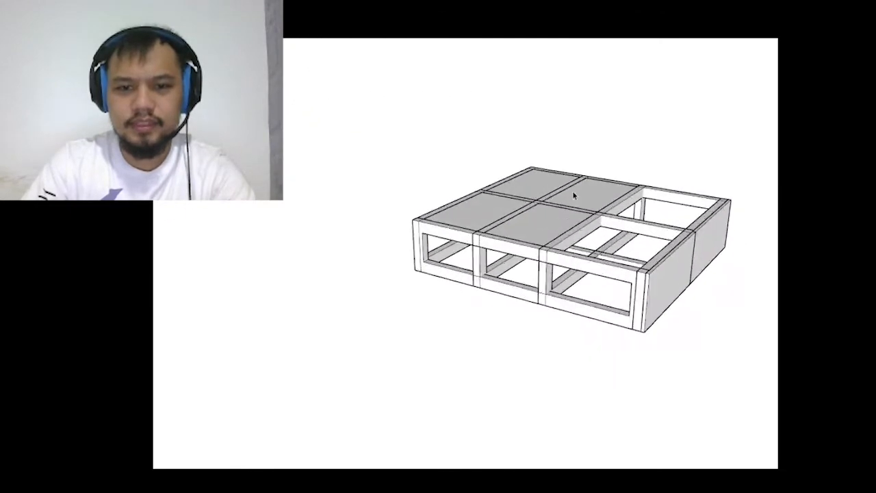
scroll(421, 277, "up", 4)
mouse_move(420, 276)
middle_mouse_down()
mouse_move(469, 196)
mouse_move(614, 196)
mouse_move(678, 231)
middle_mouse_up()
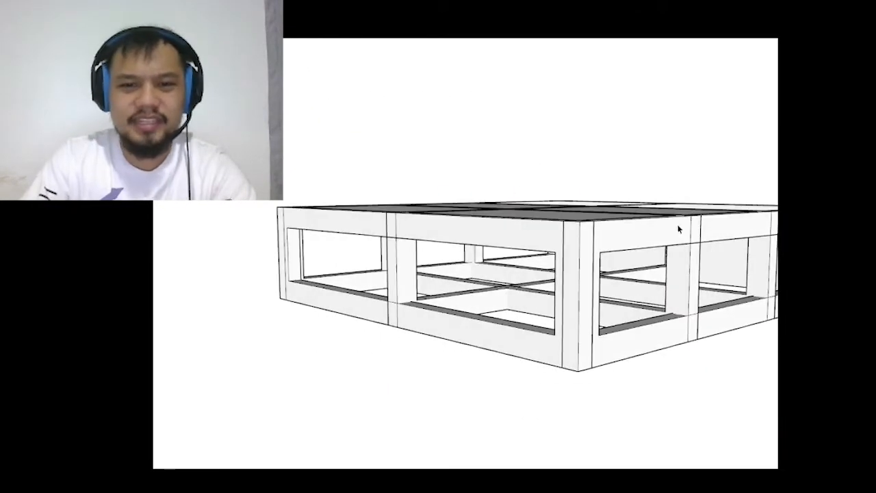
scroll(640, 271, "up", 4)
middle_click_drag(641, 271, 551, 268)
key("r")
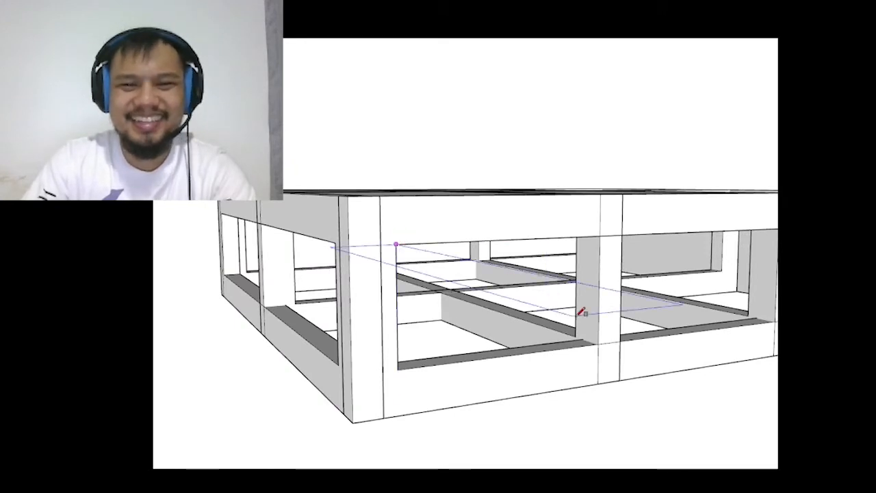
left_click(601, 337)
middle_click_drag(600, 337, 645, 338)
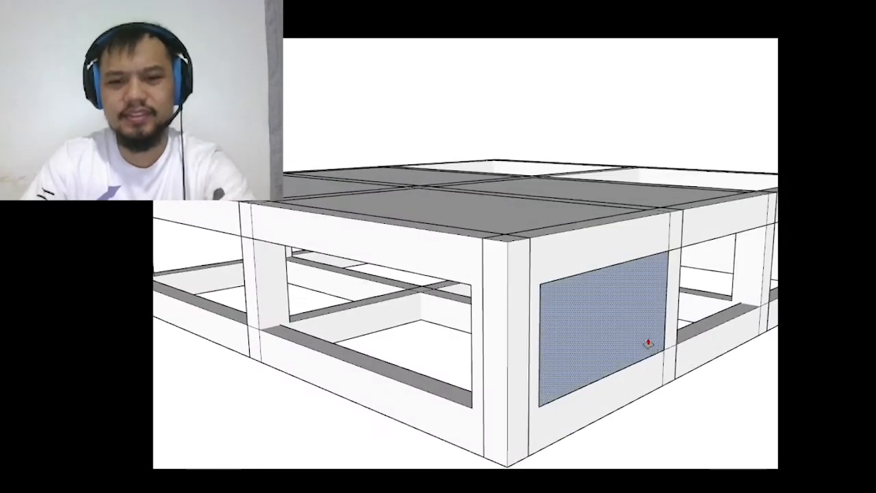
key("p")
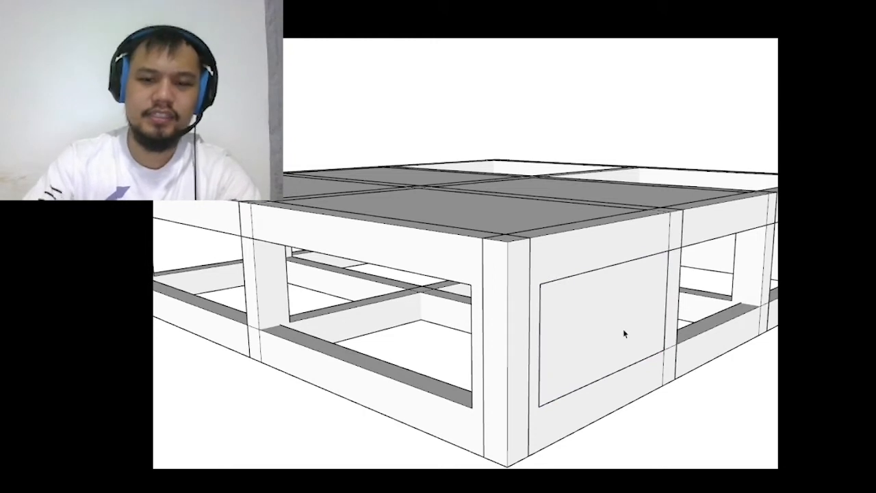
left_click(623, 328)
mouse_move(667, 408)
middle_mouse_down()
mouse_move(595, 397)
mouse_move(558, 359)
middle_mouse_up()
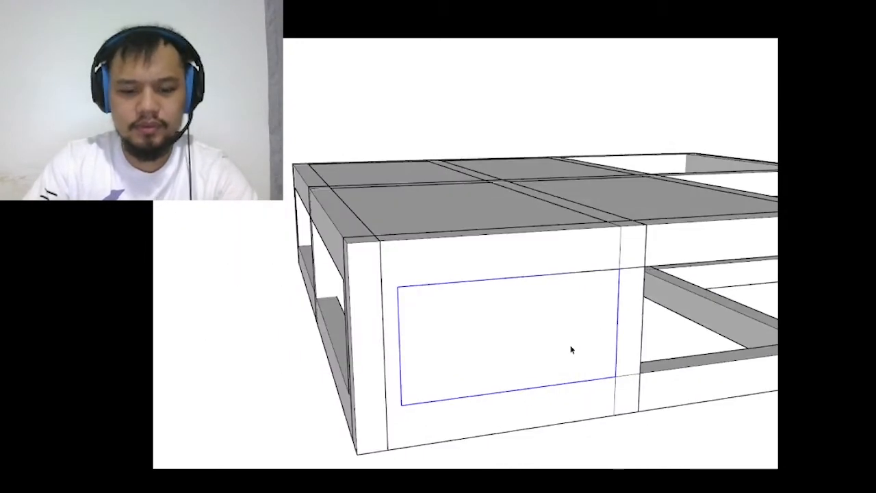
- Copy the corner-bay side panel into the adjacent middle-bay opening of the same long side
left_click(621, 267)
key("ctrl")
scroll(620, 267, "down", 4)
scroll(709, 270, "up", 2)
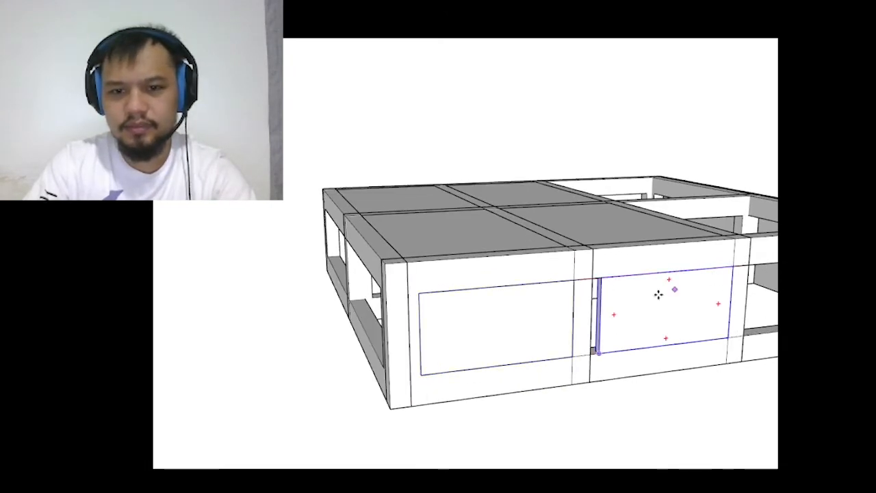
mouse_move(658, 295)
middle_mouse_down()
mouse_move(580, 254)
mouse_move(587, 347)
mouse_move(596, 348)
mouse_move(589, 346)
middle_mouse_up()
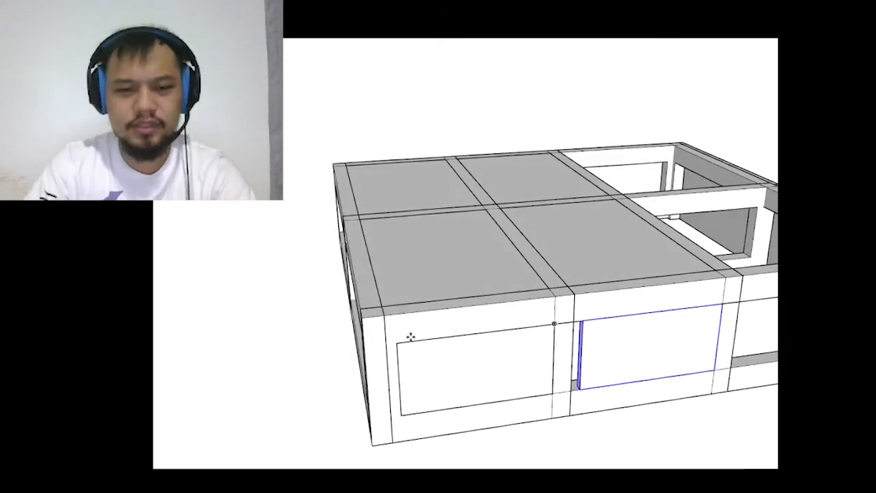
key("space")
- Open the long side's frame for editing and push the corner opening's end face flush with the corner post
double_click(400, 334)
middle_click_drag(422, 333, 176, 325)
scroll(179, 319, "up", 2)
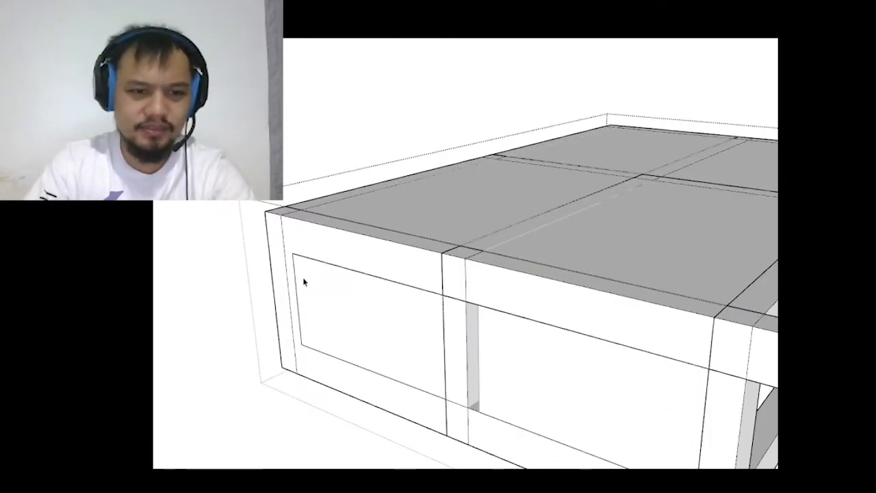
double_click(319, 255)
key("p")
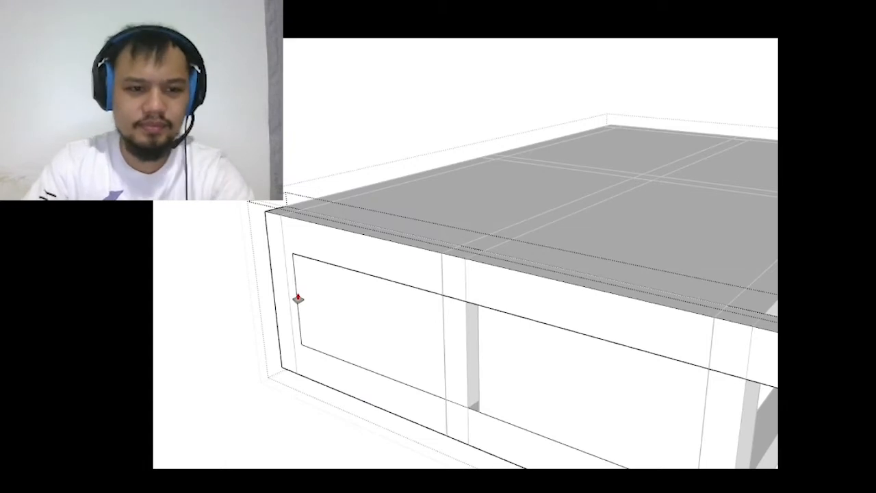
left_click(297, 299)
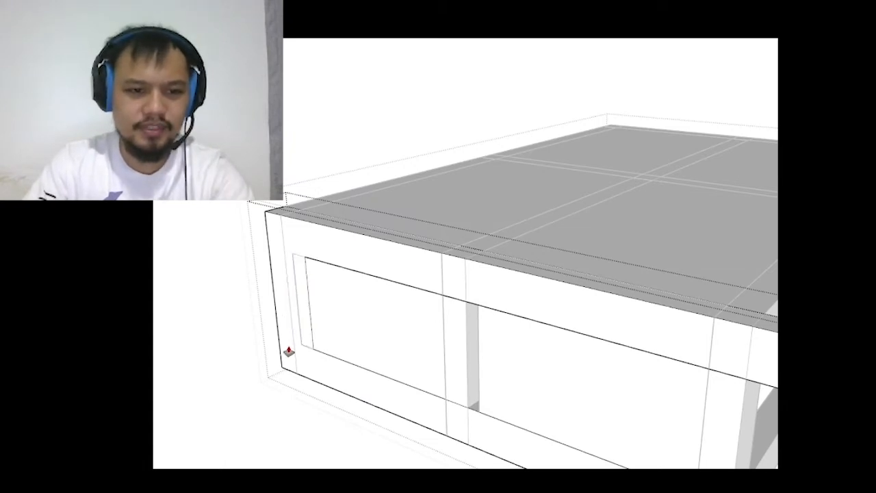
- Widen the matching corner opening on the opposite long side by pushing its end face to the post line
scroll(350, 325, "down", 2)
middle_click_drag(438, 322, 260, 324)
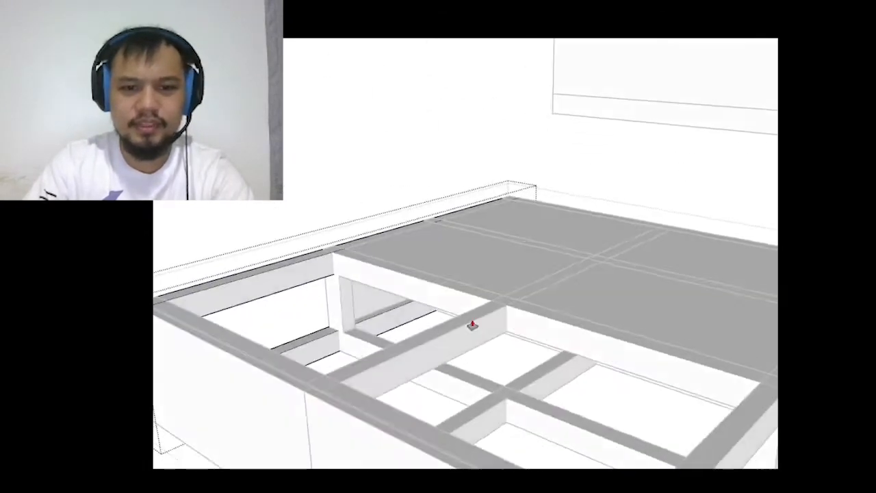
scroll(472, 324, "down", 4)
scroll(619, 304, "up", 4)
key("space")
scroll(531, 302, "up", 1)
triple_click(479, 268)
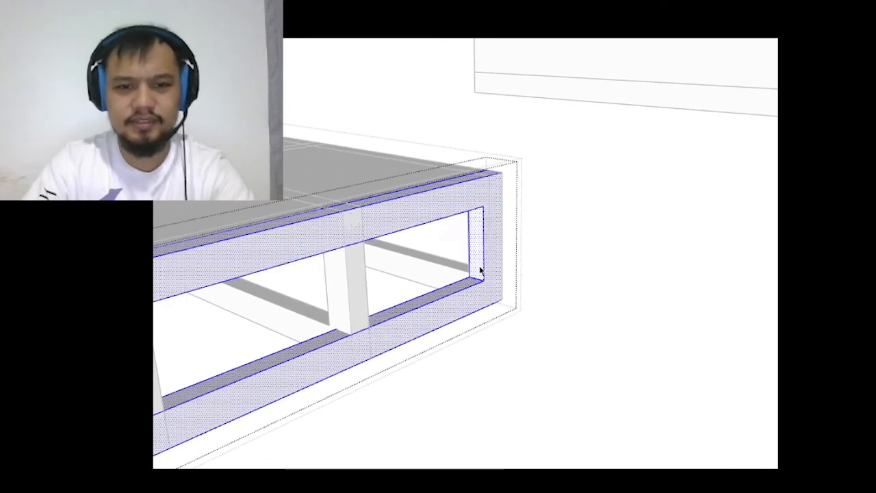
double_click(479, 266)
left_click(479, 269)
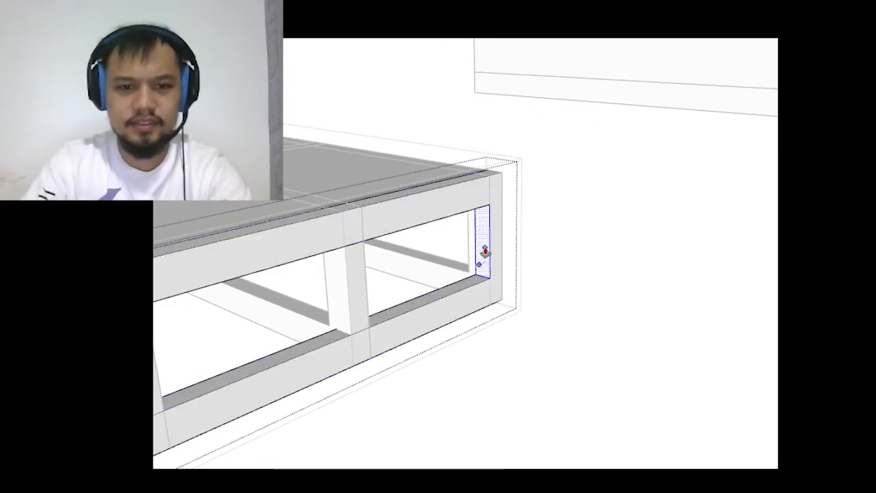
left_click(489, 252)
scroll(493, 252, "down", 3)
key("space")
left_click(572, 254)
left_click(572, 254)
- Edit the corner-bay side panel and move its end face to the corner post so it fills the widened opening
middle_click_drag(572, 255, 304, 256)
scroll(638, 324, "down", 3)
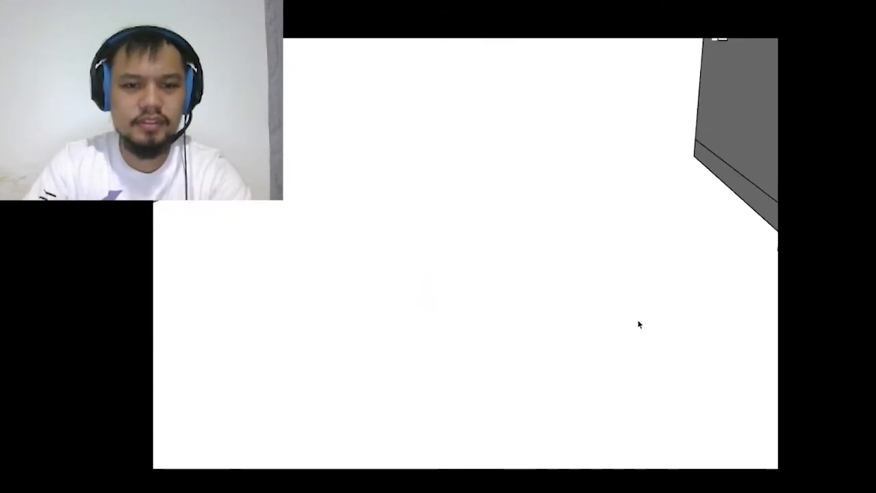
middle_click_drag(638, 324, 559, 307)
scroll(559, 307, "down", 2)
scroll(324, 182, "up", 2)
scroll(324, 182, "up", 3)
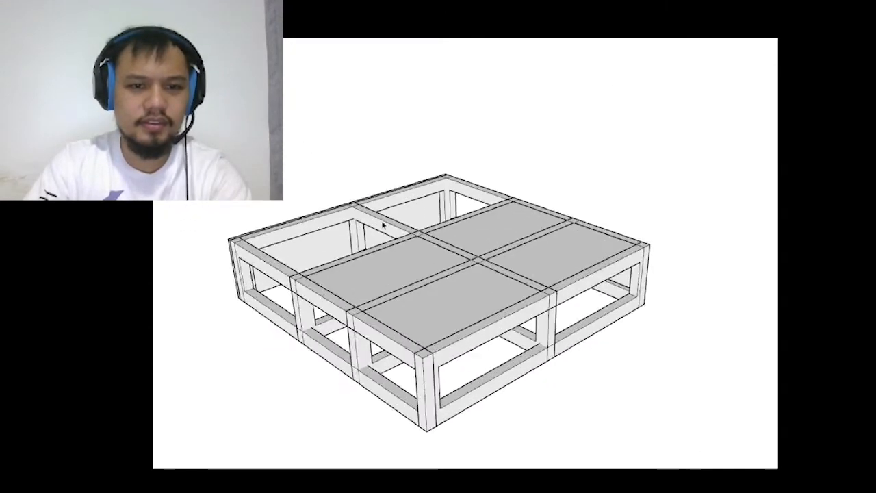
scroll(454, 287, "up", 2)
middle_click_drag(453, 288, 438, 304)
scroll(428, 308, "up", 1)
triple_click(427, 309)
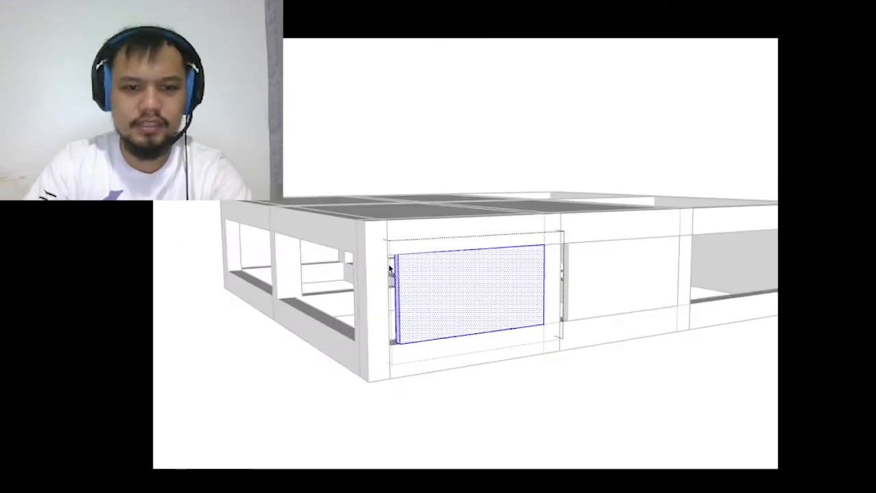
left_click_drag(362, 218, 470, 401)
scroll(442, 359, "up", 3)
key("m")
scroll(410, 359, "up", 2)
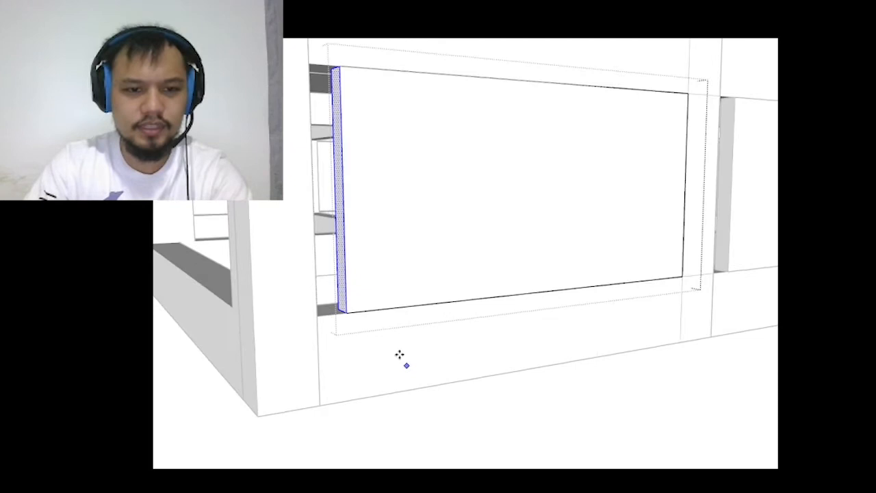
left_click(347, 312)
left_click(318, 315)
key("space")
- Delete the narrow panel in the middle bay and replace it with a copy of the widened corner-bay panel
scroll(270, 348, "down", 3)
left_click(770, 262)
left_click(679, 266)
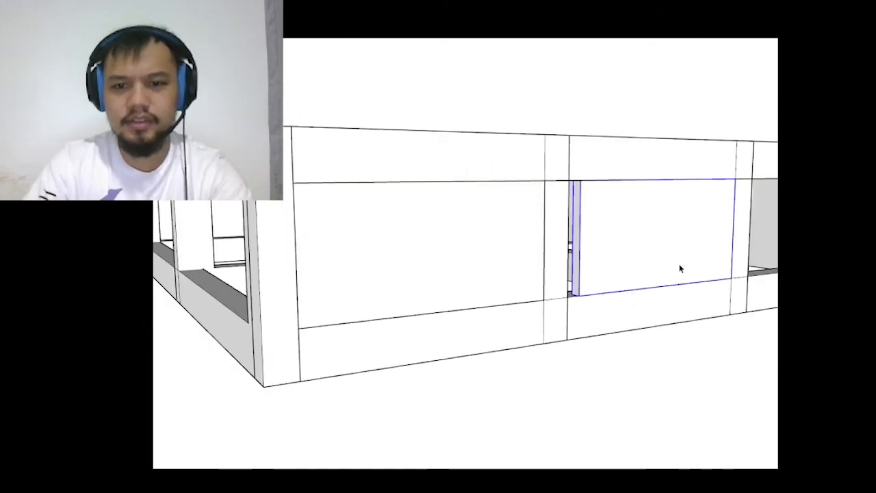
key("Delete")
left_click(392, 297)
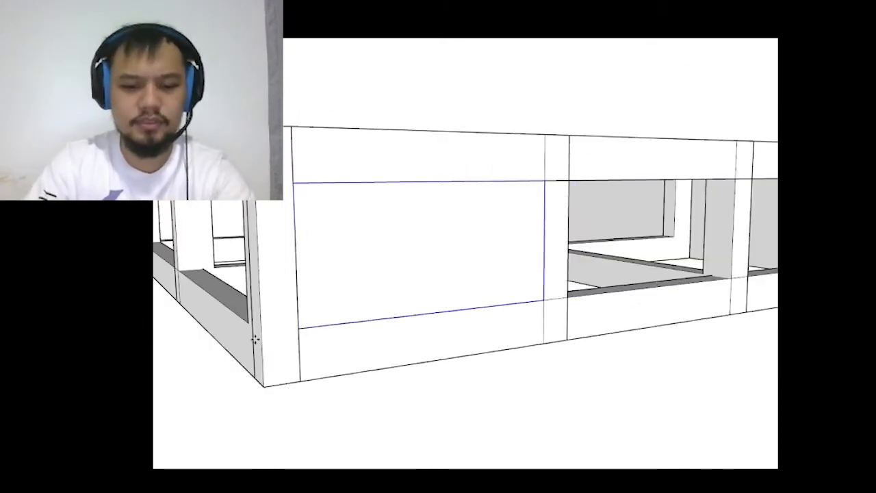
left_click(298, 329)
key("ctrl")
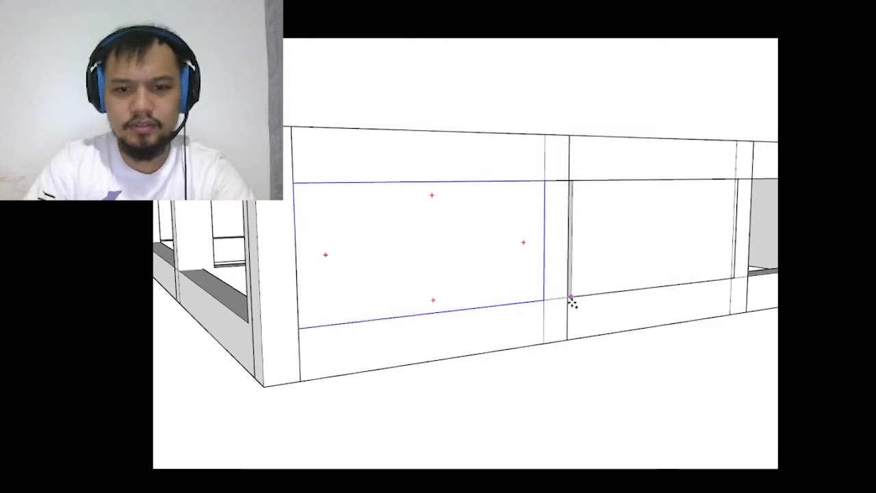
middle_click_drag(388, 291, 412, 293)
- Copy both side panels straight across to the matching openings of the opposite long side
middle_click_drag(346, 319, 752, 319)
middle_click_drag(609, 272, 612, 272)
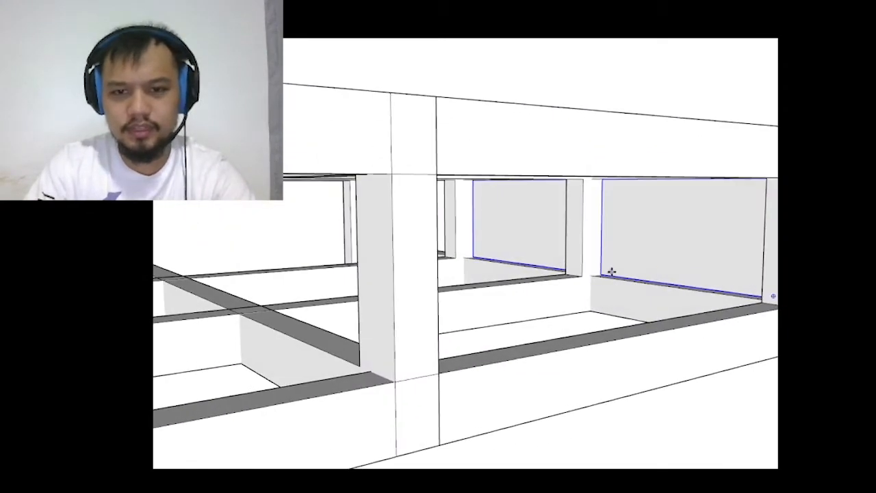
scroll(602, 243, "down", 8)
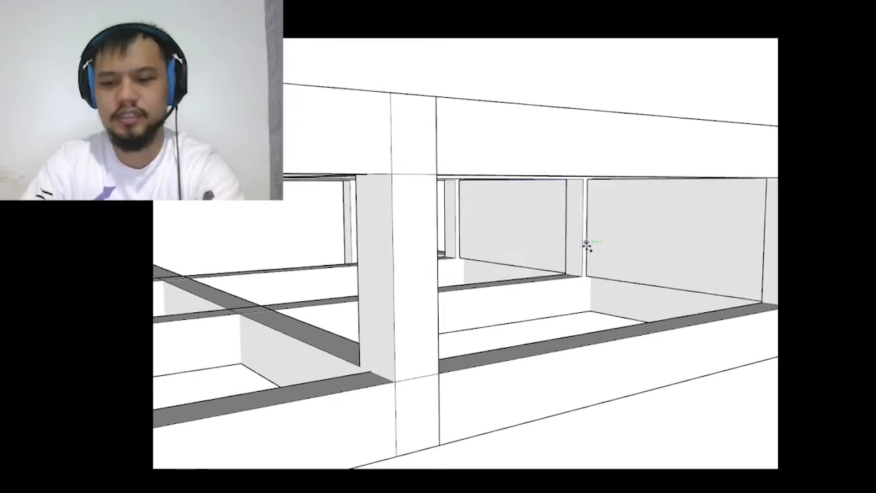
scroll(322, 359, "up", 2)
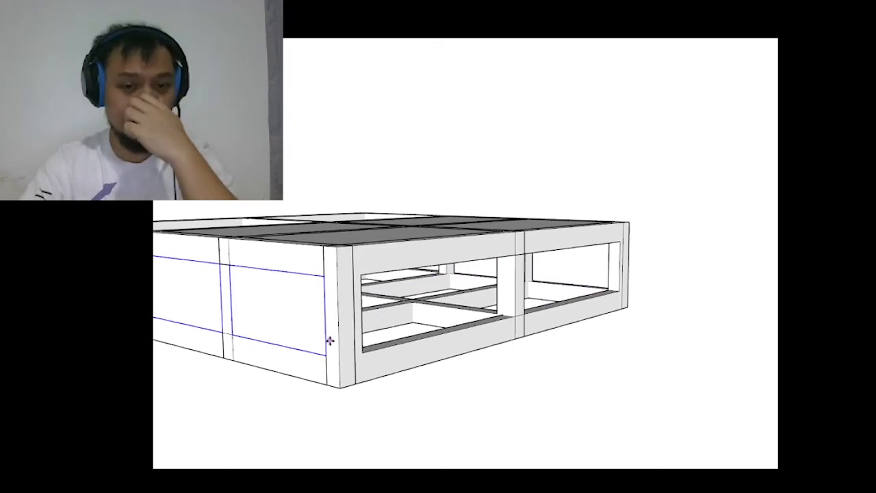
- Draw a rectangle over one opening of the far end frame and extrude it into a panel filling that opening
mouse_move(395, 266)
middle_mouse_down()
mouse_move(375, 248)
mouse_move(527, 260)
mouse_move(203, 252)
mouse_move(201, 282)
middle_mouse_up()
scroll(201, 282, "up", 10)
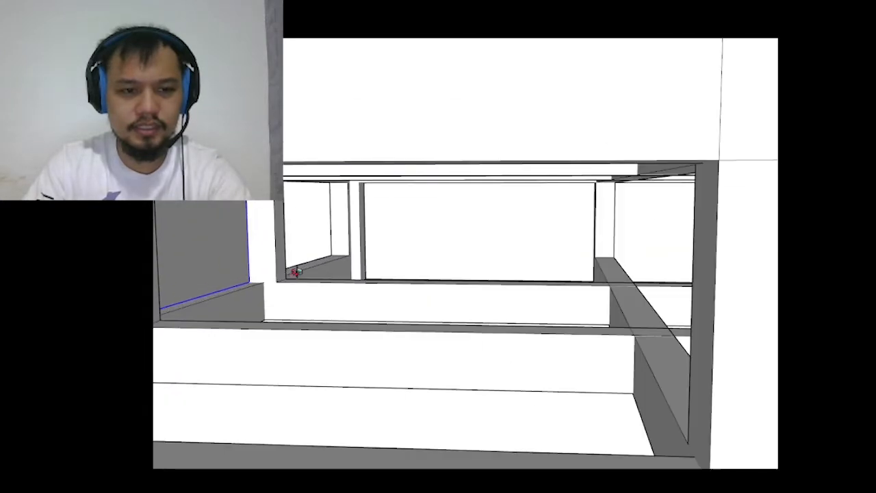
scroll(313, 258, "up", 2)
scroll(291, 185, "up", 3)
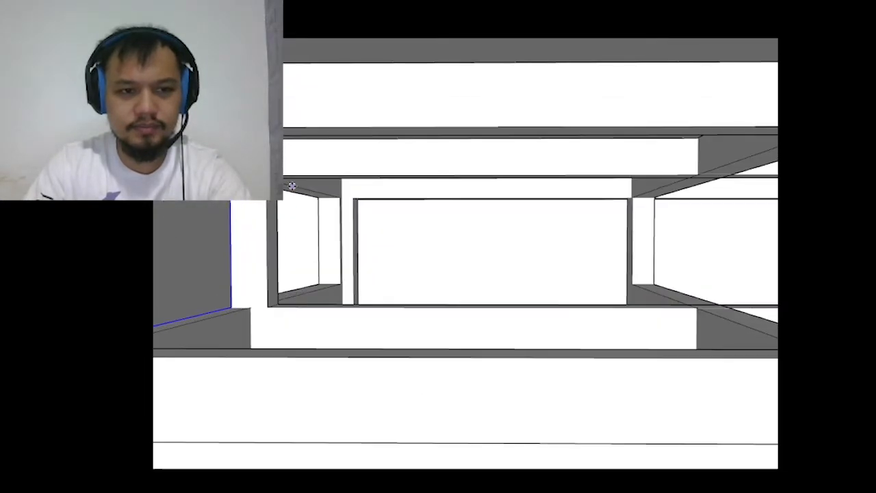
mouse_move(292, 186)
middle_mouse_down()
mouse_move(307, 178)
mouse_move(300, 176)
middle_mouse_up()
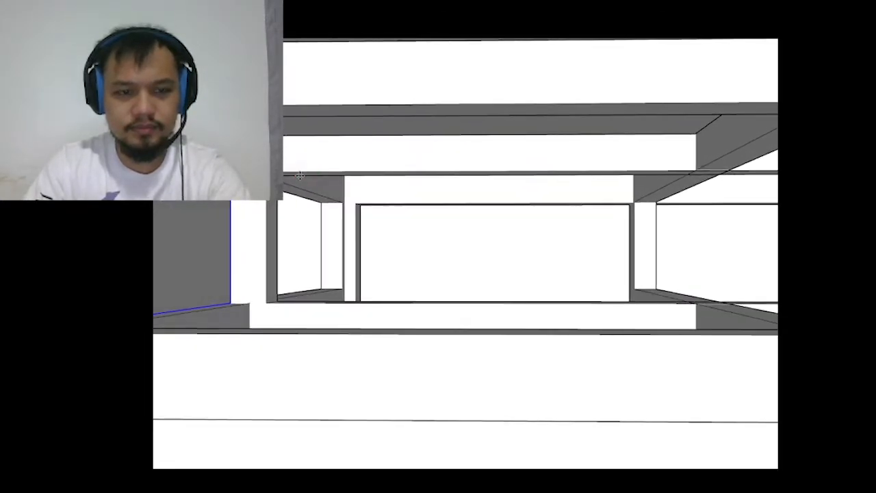
scroll(299, 177, "up", 4)
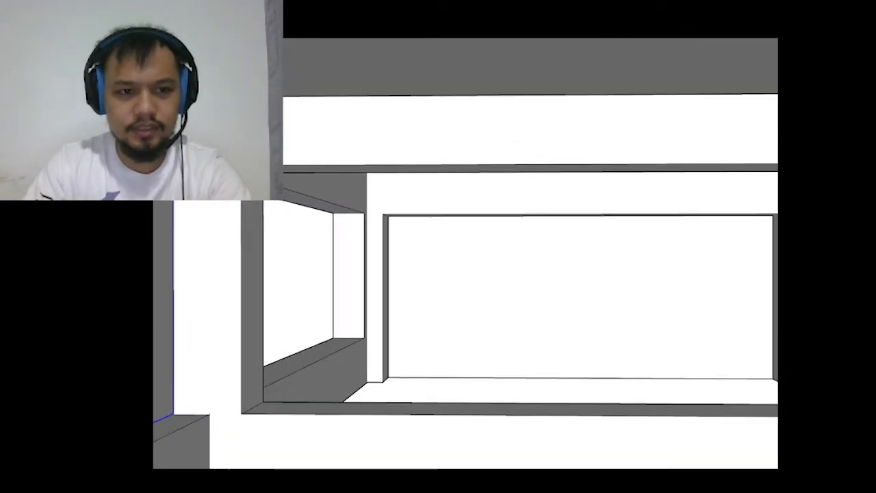
scroll(300, 177, "down", 7)
mouse_move(308, 180)
middle_mouse_down()
mouse_move(328, 215)
mouse_move(383, 214)
middle_mouse_up()
scroll(575, 204, "up", 4)
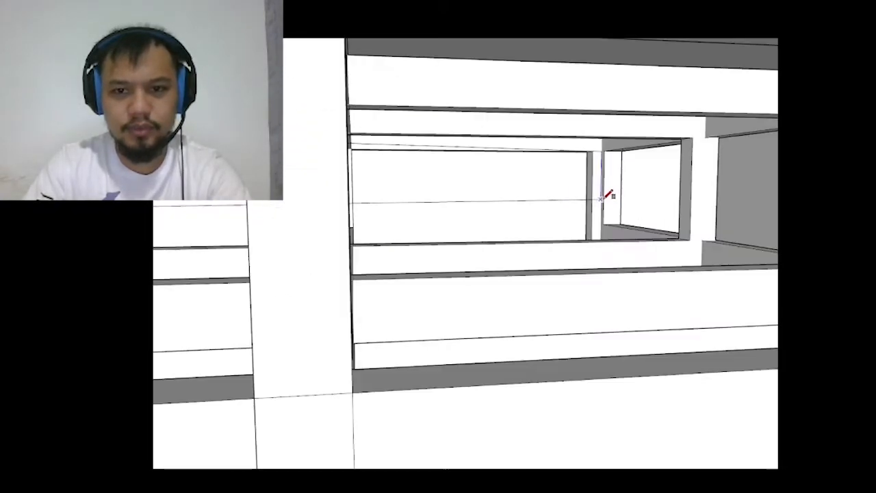
scroll(608, 195, "up", 3)
scroll(731, 269, "up", 2)
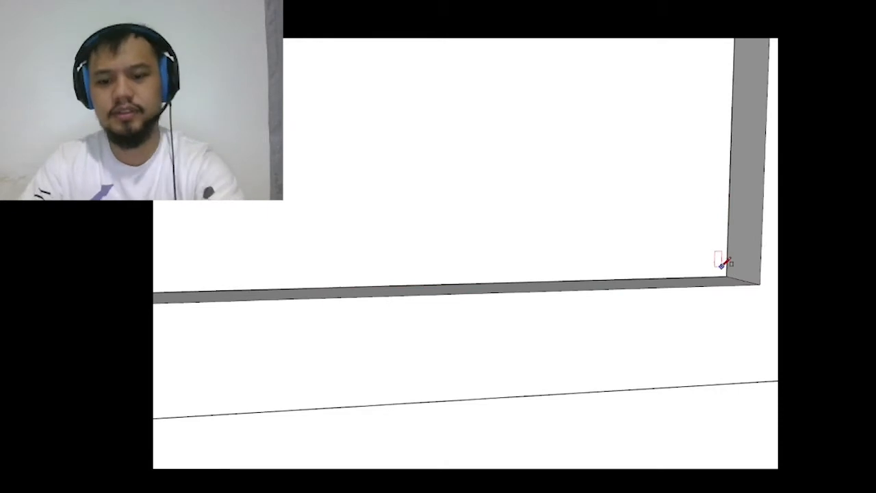
key("p")
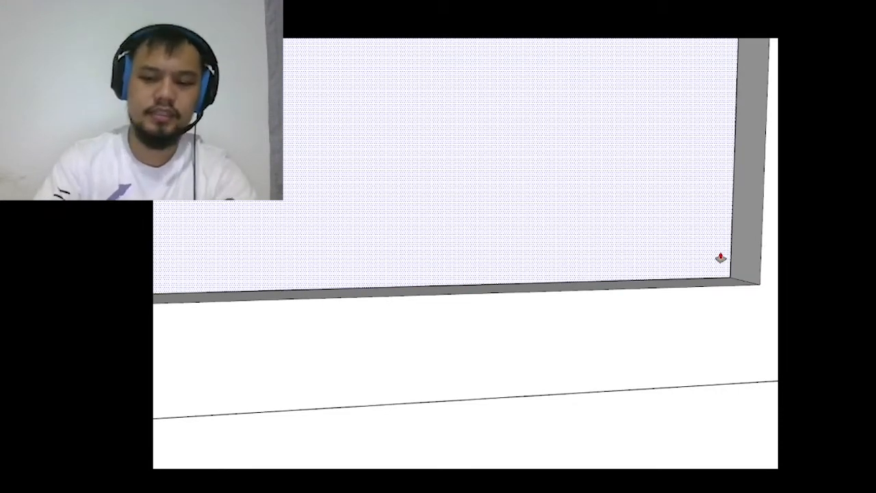
key("space")
left_click(720, 253)
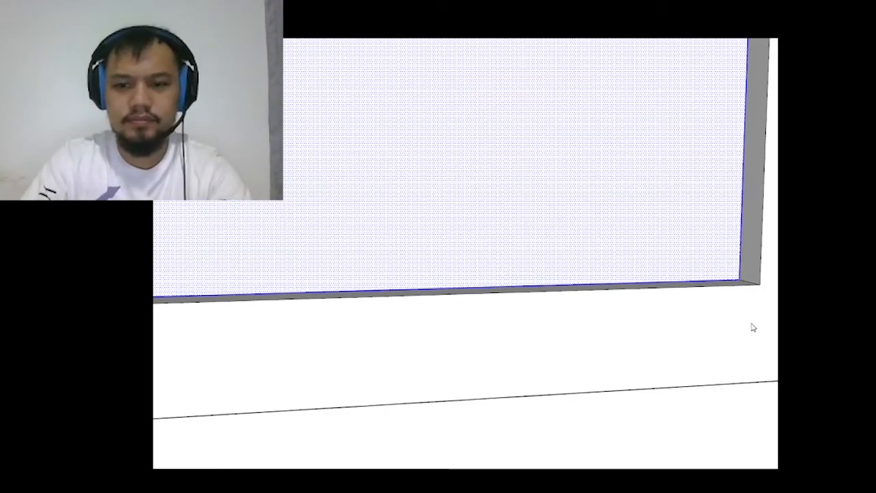
key("Delete")
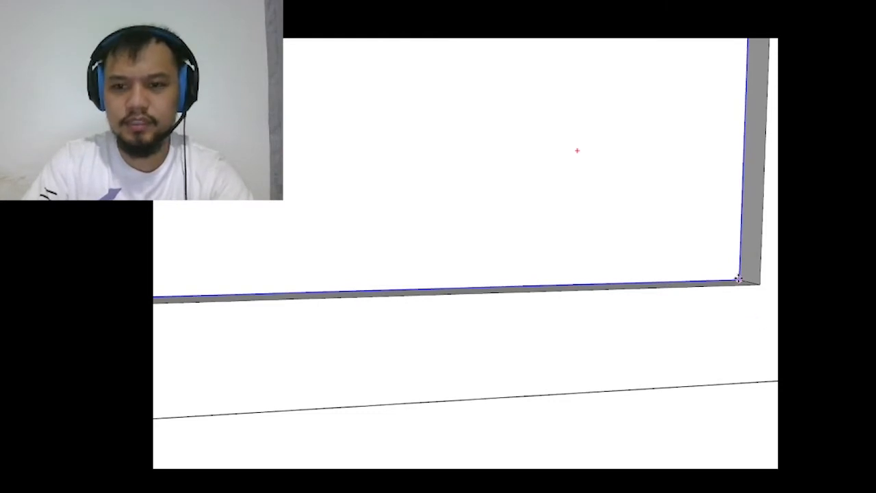
- Place a copy of the new end panel in the neighbouring opening so both end bays are closed
scroll(674, 256, "down", 6)
scroll(731, 279, "up", 5)
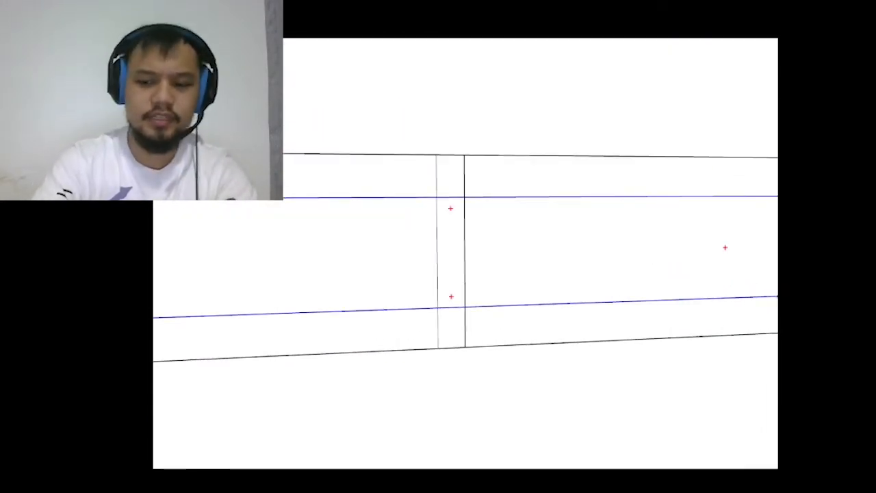
scroll(746, 307, "down", 3)
- Copy the four top panels down to the underside of the frame, aligning them with the lower corner of the bay
mouse_move(698, 302)
middle_mouse_down()
mouse_move(622, 228)
mouse_move(566, 137)
mouse_move(492, 51)
mouse_move(473, 172)
mouse_move(497, 156)
middle_mouse_up()
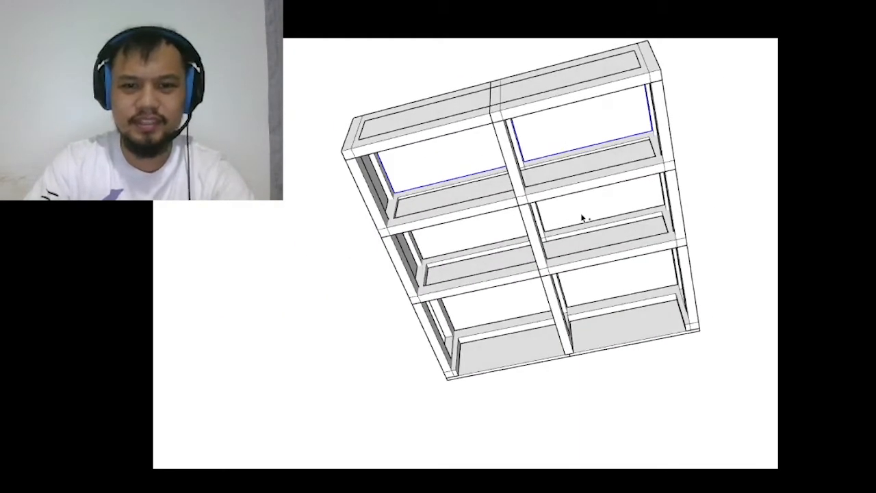
middle_click_drag(582, 218, 569, 169)
mouse_move(474, 238)
middle_mouse_down()
mouse_move(512, 203)
mouse_move(579, 254)
mouse_move(559, 368)
middle_mouse_up()
scroll(558, 369, "up", 3)
scroll(559, 368, "up", 2)
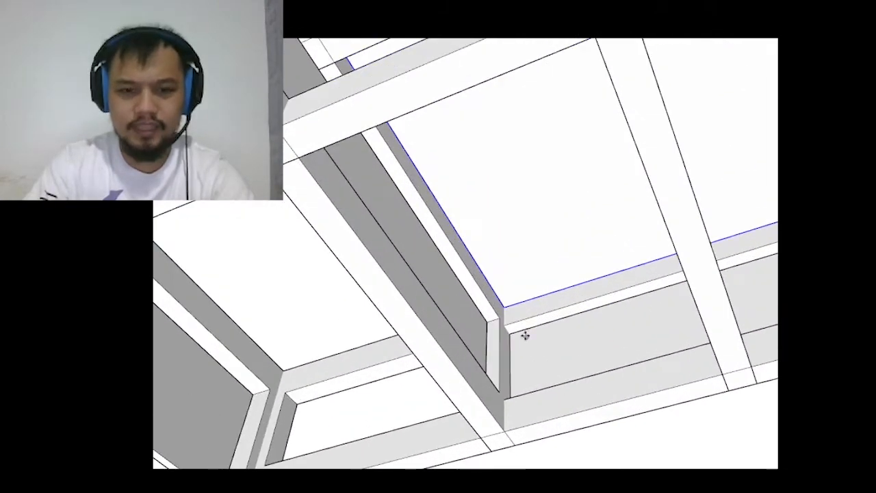
left_click(504, 307)
left_click(517, 435)
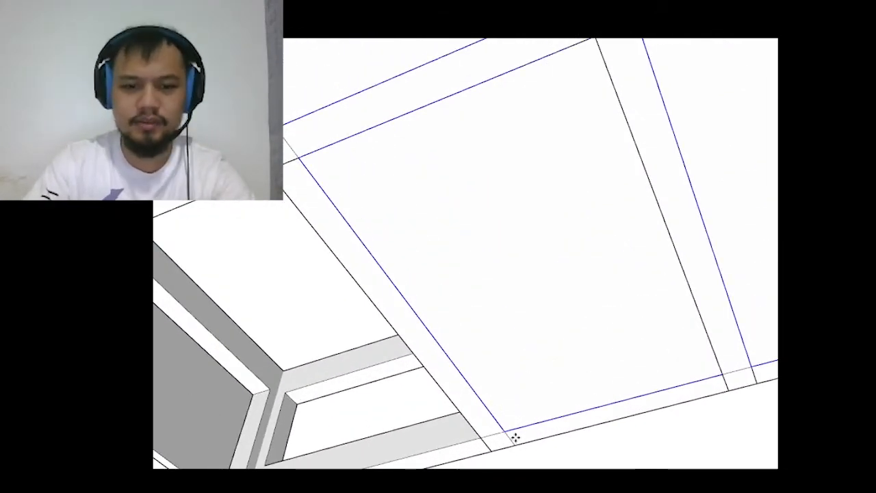
scroll(481, 349, "down", 5)
middle_click_drag(482, 349, 409, 307)
key("space")
- Open the end frame beside the uncovered bays for editing and push both opening end faces flush with the corner posts
scroll(463, 277, "down", 2)
mouse_move(463, 277)
middle_mouse_down()
mouse_move(415, 317)
mouse_move(388, 237)
mouse_move(366, 283)
middle_mouse_up()
scroll(389, 237, "up", 2)
scroll(303, 267, "up", 6)
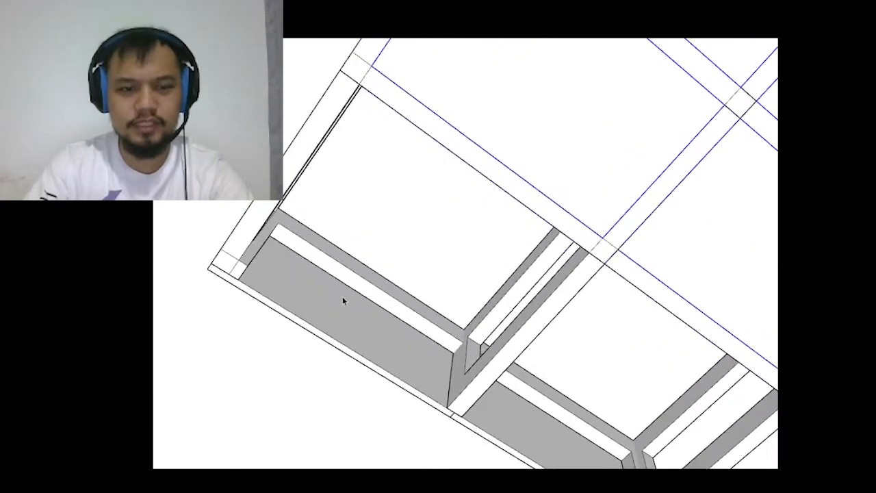
scroll(286, 309, "up", 2)
left_click(278, 309)
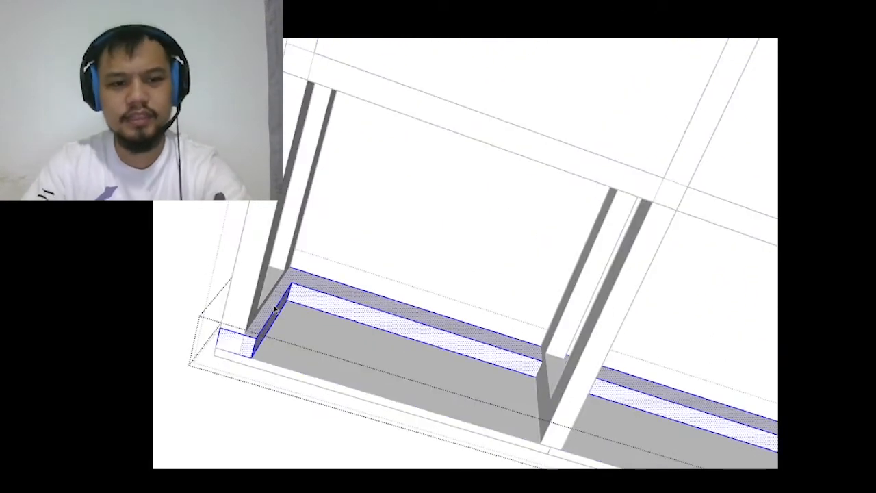
key("p")
middle_click_drag(316, 334, 164, 328)
scroll(330, 404, "up", 2)
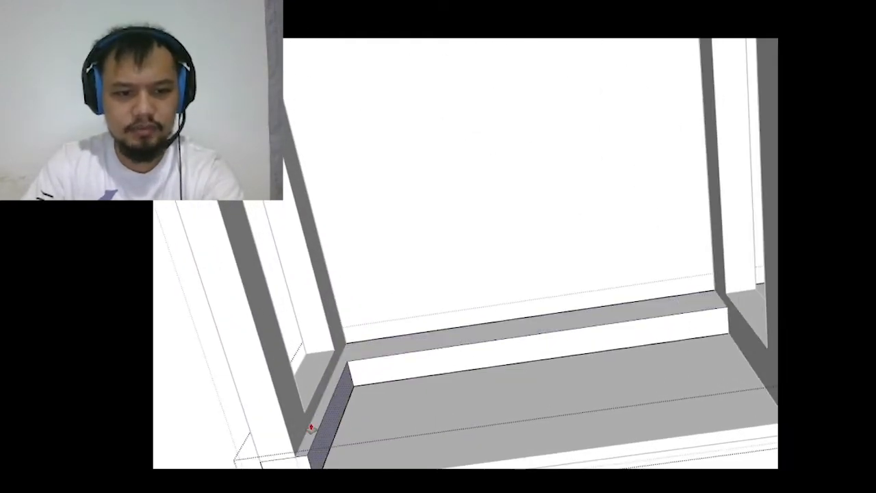
scroll(272, 380, "down", 4)
middle_click_drag(266, 379, 632, 432)
scroll(534, 412, "up", 3)
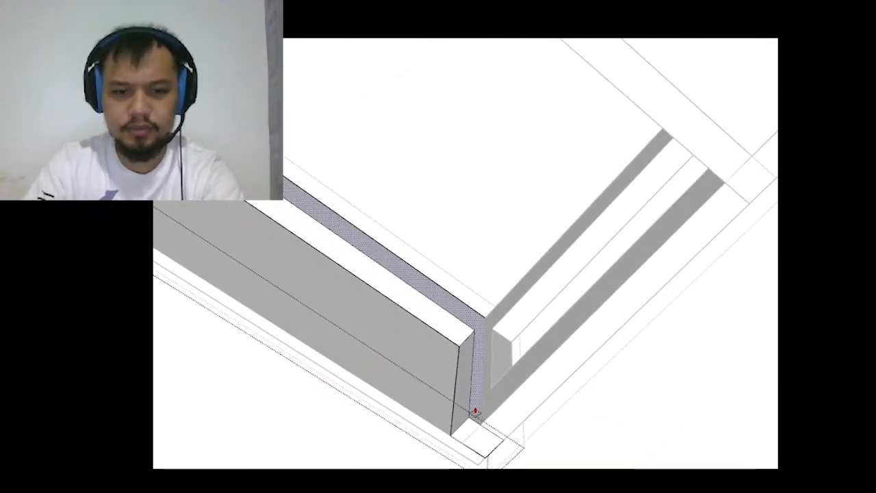
scroll(464, 408, "down", 5)
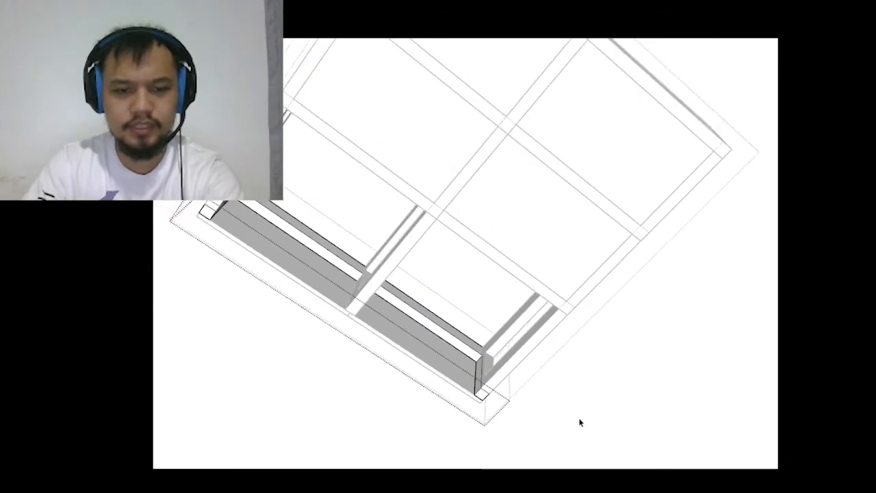
- Close the end frame's editing and draw a rectangle across the underside of one uncovered bay
mouse_move(579, 420)
middle_mouse_down()
mouse_move(308, 387)
mouse_move(489, 315)
mouse_move(377, 321)
middle_mouse_up()
scroll(309, 386, "up", 2)
scroll(377, 320, "down", 2)
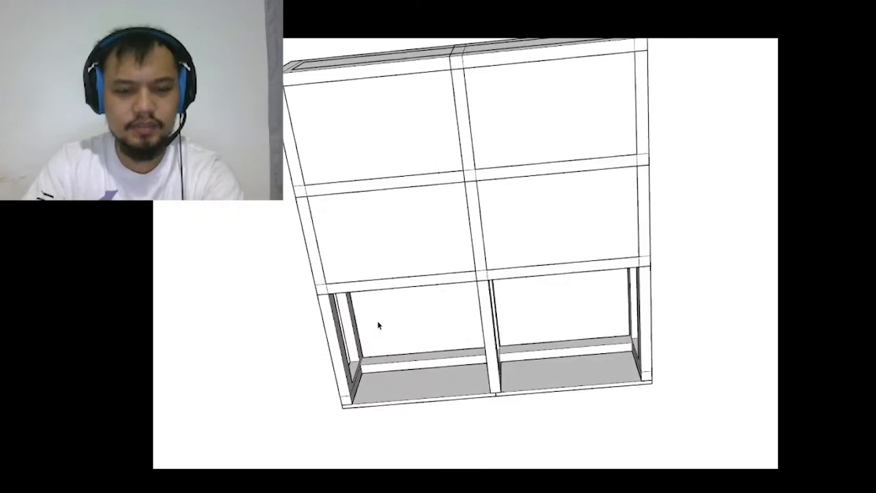
scroll(377, 320, "up", 3)
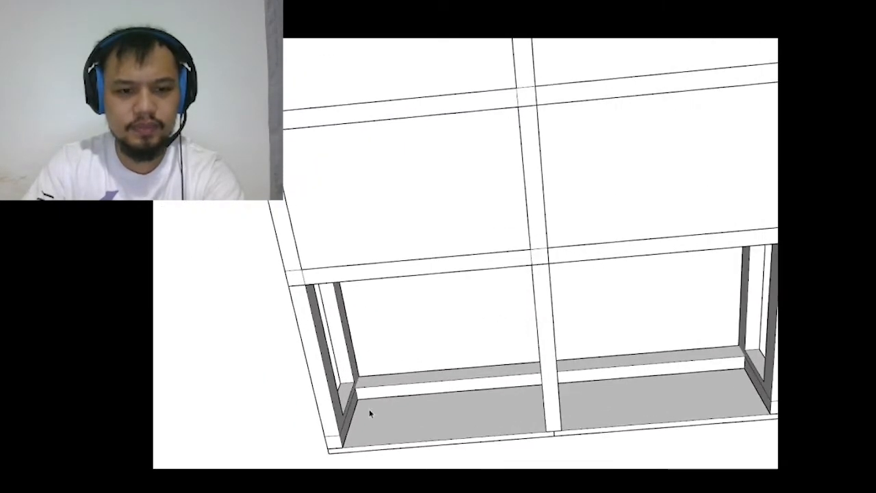
left_click(305, 283)
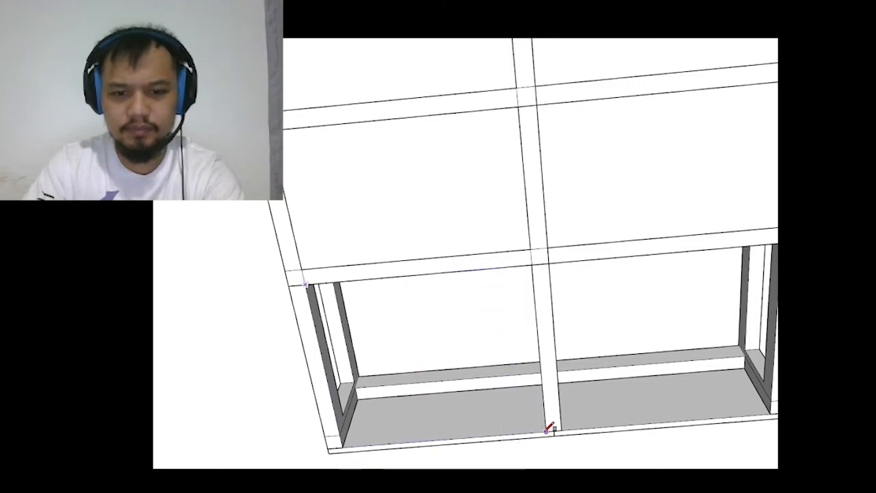
mouse_move(548, 429)
middle_mouse_down()
mouse_move(479, 446)
mouse_move(416, 390)
mouse_move(559, 339)
middle_mouse_up()
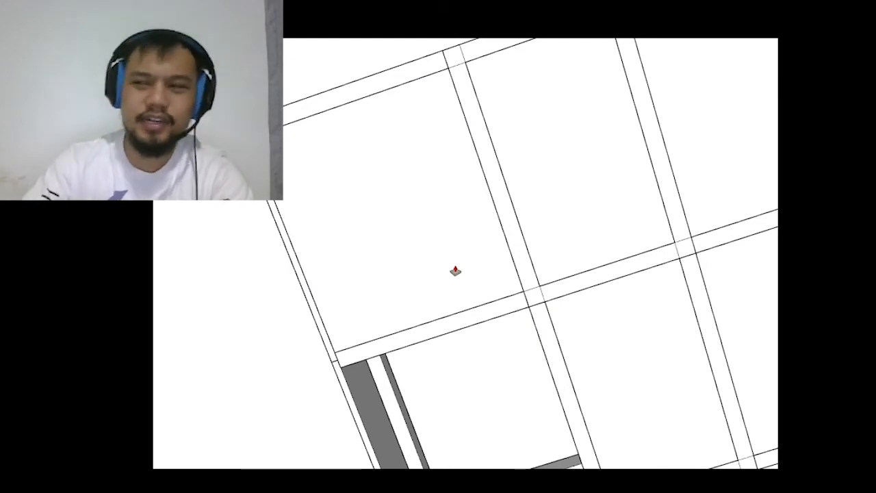
- Pull the rectangle up into a solid block that reaches the upper edge of the bay's side opening
scroll(452, 264, "down", 5)
mouse_move(452, 262)
middle_mouse_down()
mouse_move(632, 354)
mouse_move(583, 394)
middle_mouse_up()
scroll(583, 394, "up", 6)
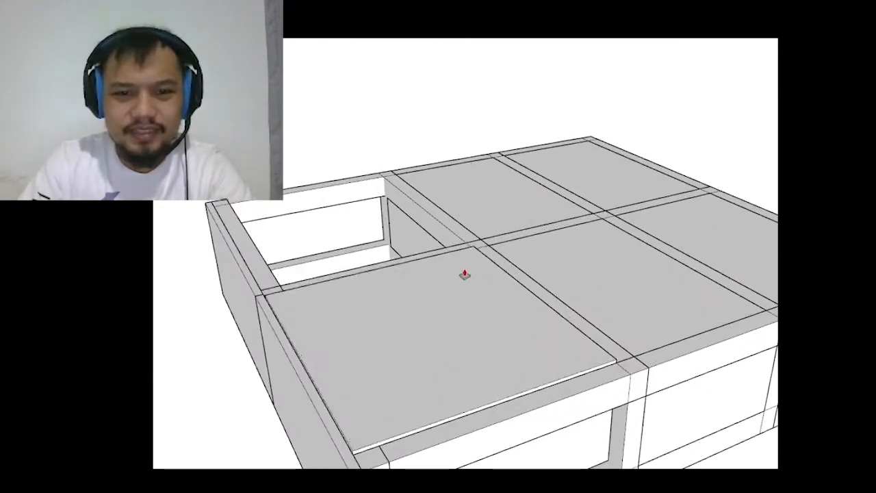
mouse_move(390, 251)
middle_mouse_down()
mouse_move(411, 225)
mouse_move(730, 270)
mouse_move(653, 203)
middle_mouse_up()
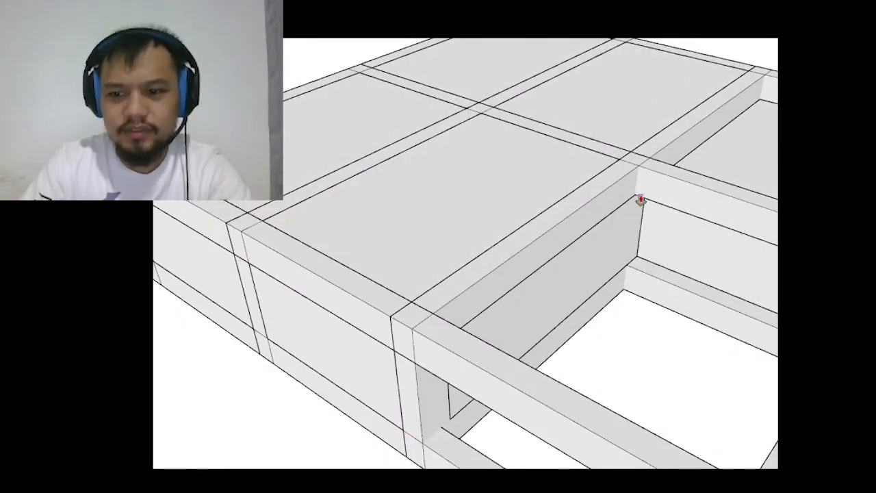
- Offset the outline of the block's top face inward to mark the wall thickness of the box
scroll(639, 198, "down", 6)
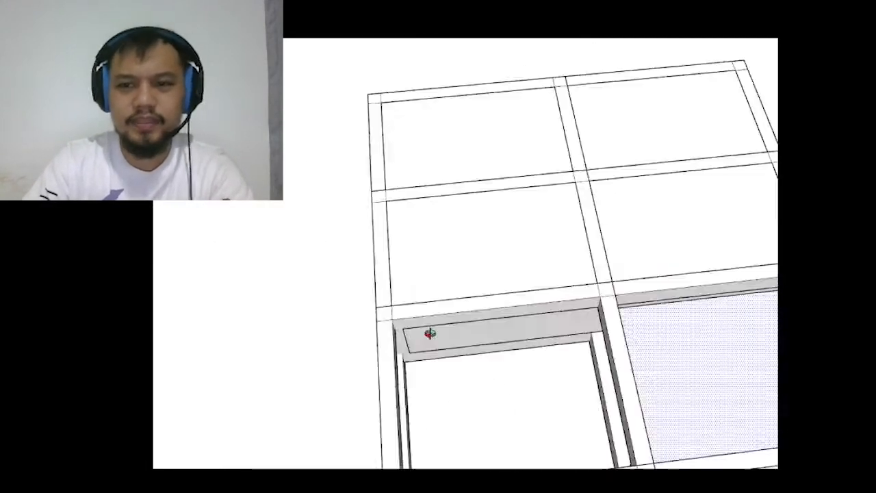
scroll(522, 221, "up", 5)
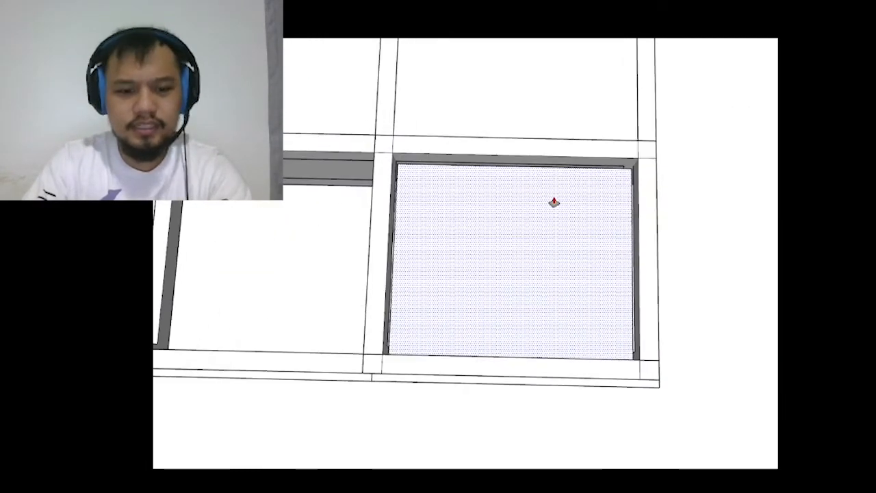
scroll(528, 201, "up", 2)
left_click(514, 179)
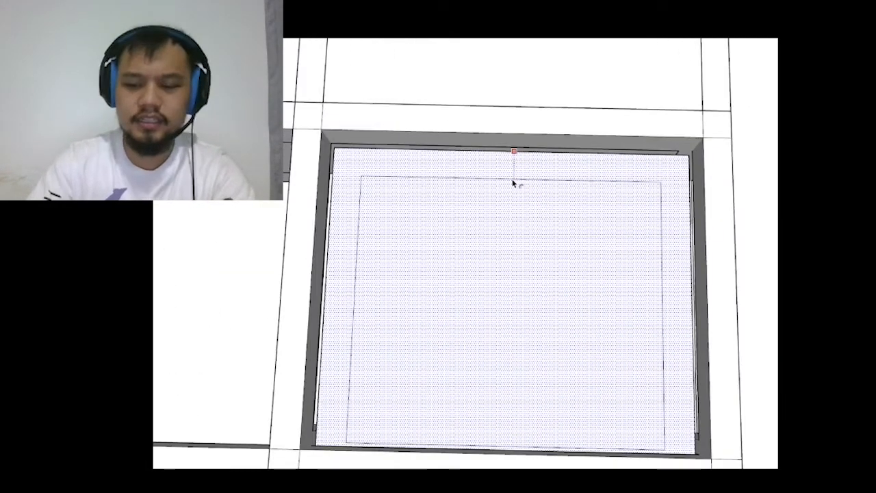
key("Return")
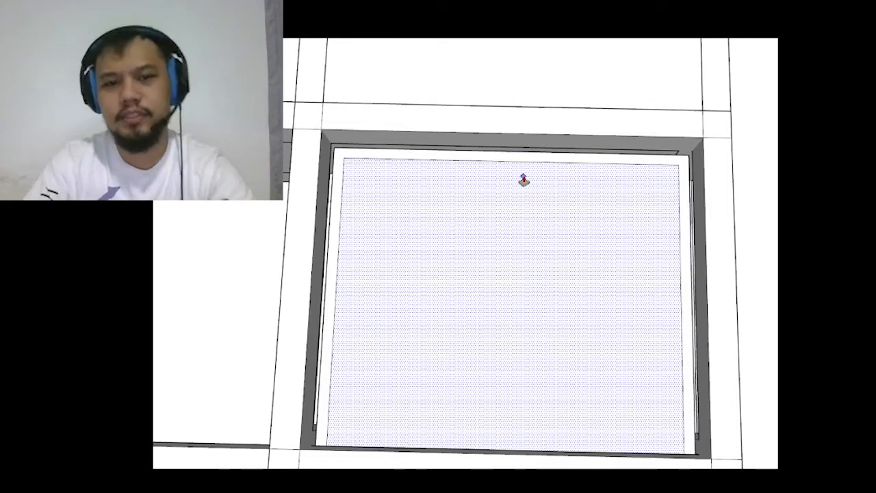
left_click(523, 180)
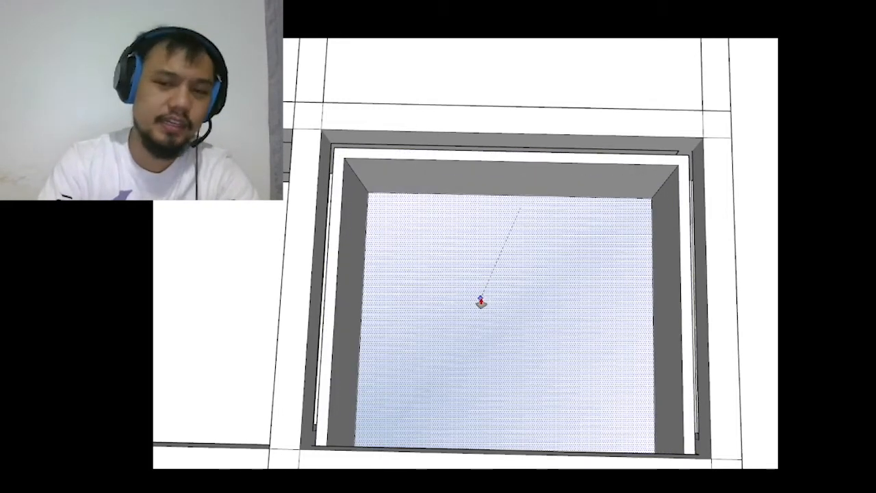
left_click(481, 301)
key("ctrl+z")
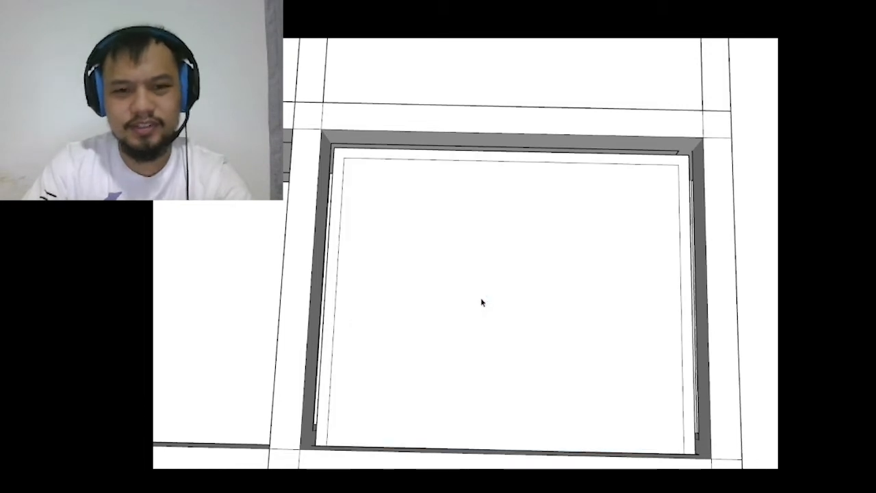
- Hollow out the block by pushing its inset top face down, and push the box's underside up into the bay
key("p")
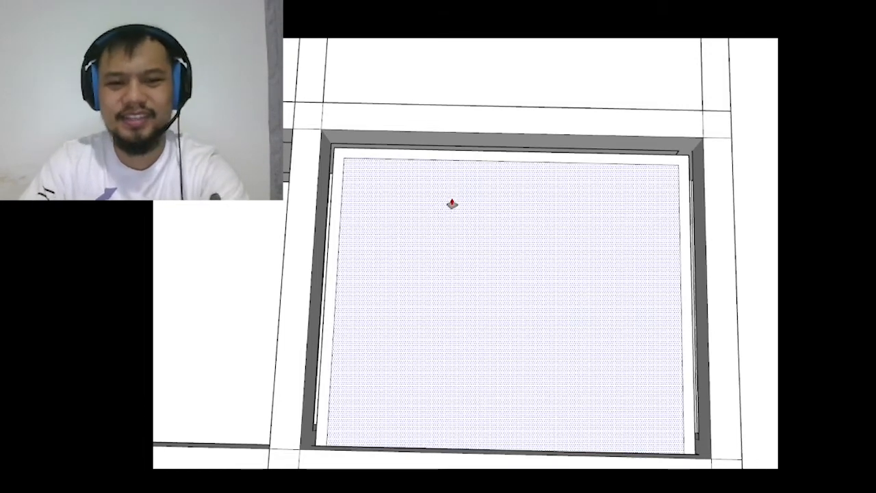
left_click(417, 214)
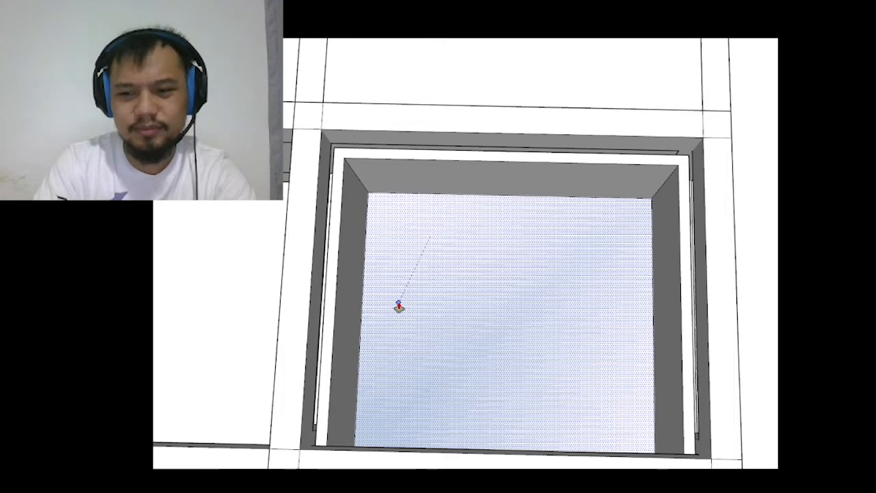
left_click(399, 306)
middle_click_drag(399, 308, 495, 186)
left_click(497, 191)
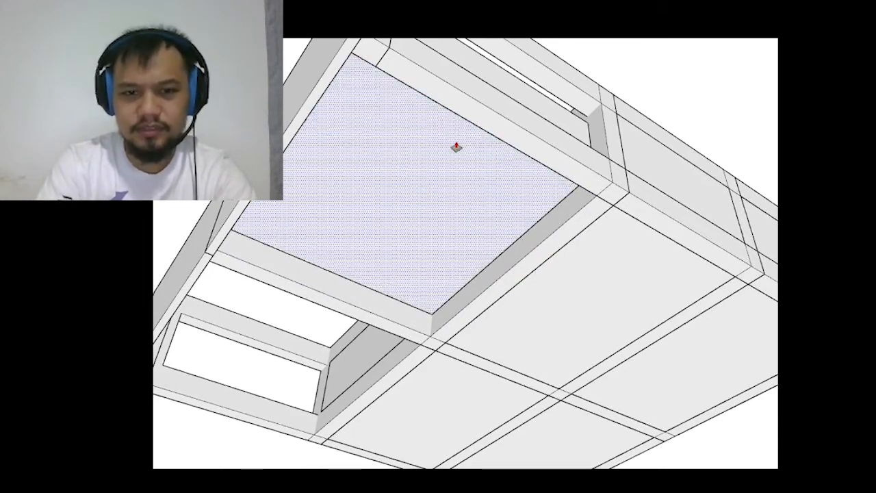
left_click(456, 146)
scroll(458, 145, "down", 5)
- Select the whole open box, group it, and copy it into the adjacent uncovered bay
key("space")
mouse_move(467, 168)
middle_mouse_down()
mouse_move(514, 160)
mouse_move(477, 168)
middle_mouse_up()
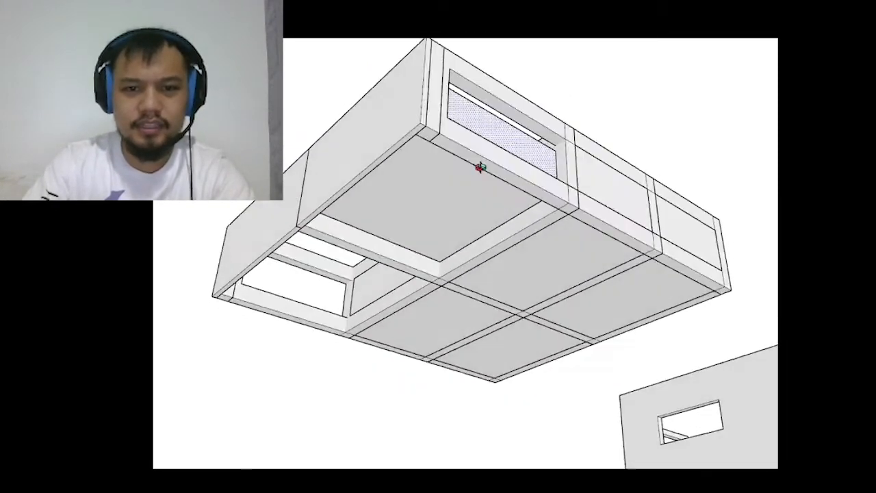
scroll(592, 172, "up", 5)
left_click(591, 170)
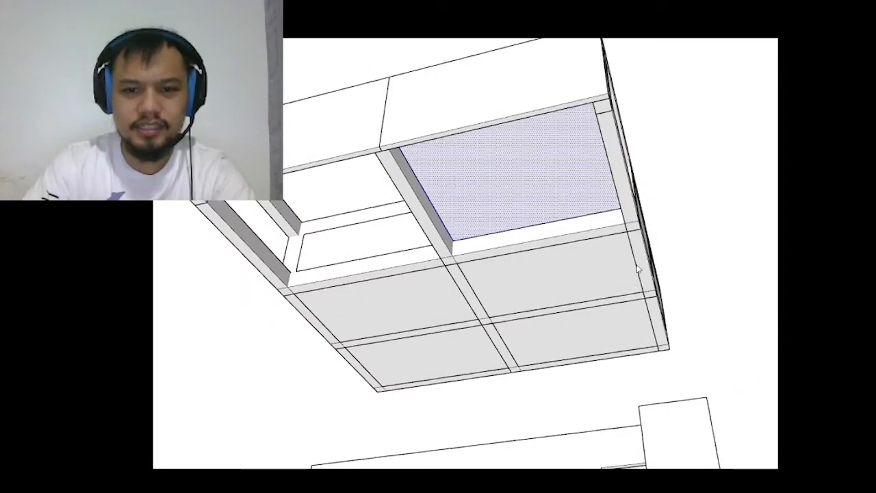
key("Delete")
middle_click_drag(561, 92, 606, 382)
scroll(561, 358, "up", 2)
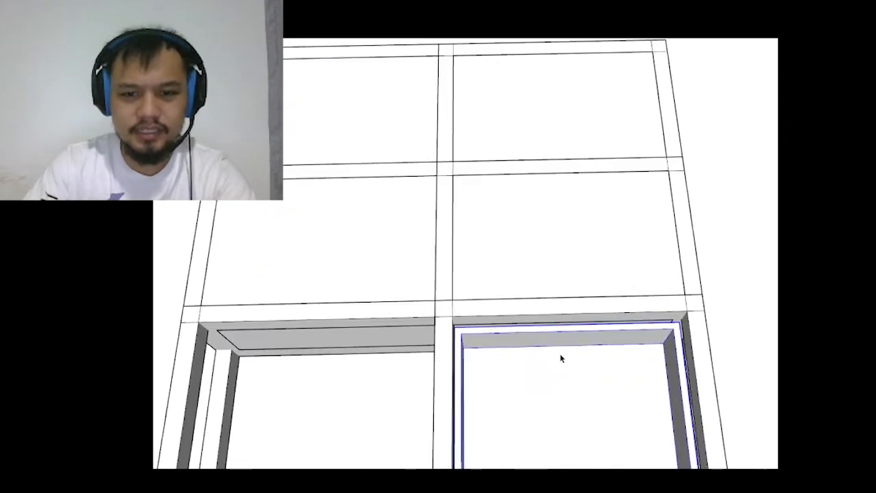
scroll(560, 337, "up", 2)
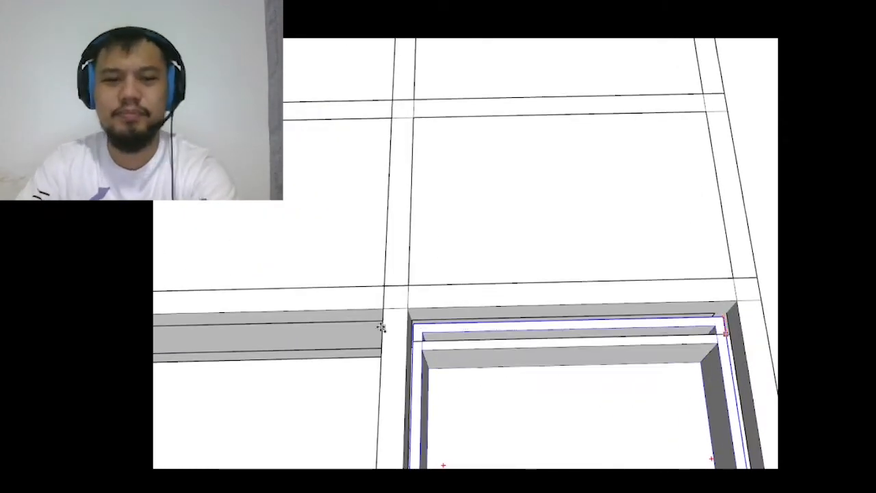
mouse_move(329, 317)
middle_mouse_down()
mouse_move(373, 293)
mouse_move(491, 286)
mouse_move(479, 294)
mouse_move(518, 207)
mouse_move(515, 120)
mouse_move(771, 146)
middle_mouse_up()
scroll(653, 201, "up", 5)
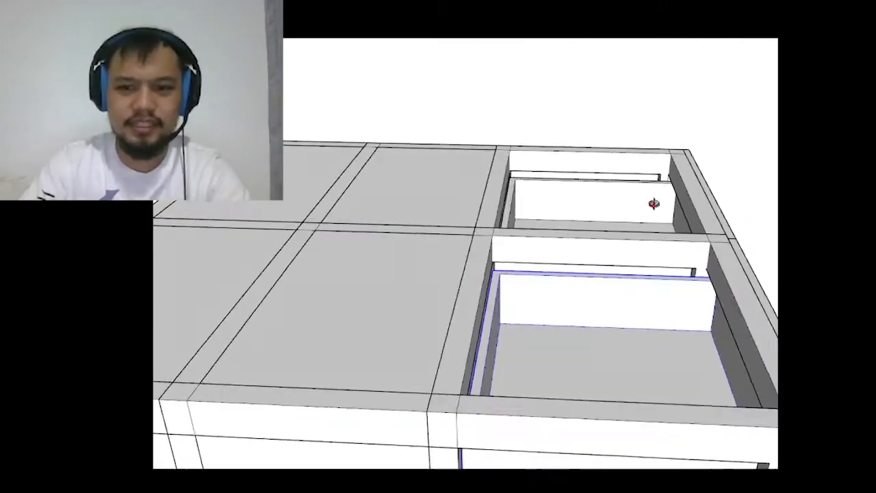
mouse_move(704, 233)
middle_mouse_down()
mouse_move(707, 186)
mouse_move(591, 176)
mouse_move(569, 214)
mouse_move(604, 219)
middle_mouse_up()
scroll(618, 258, "up", 3)
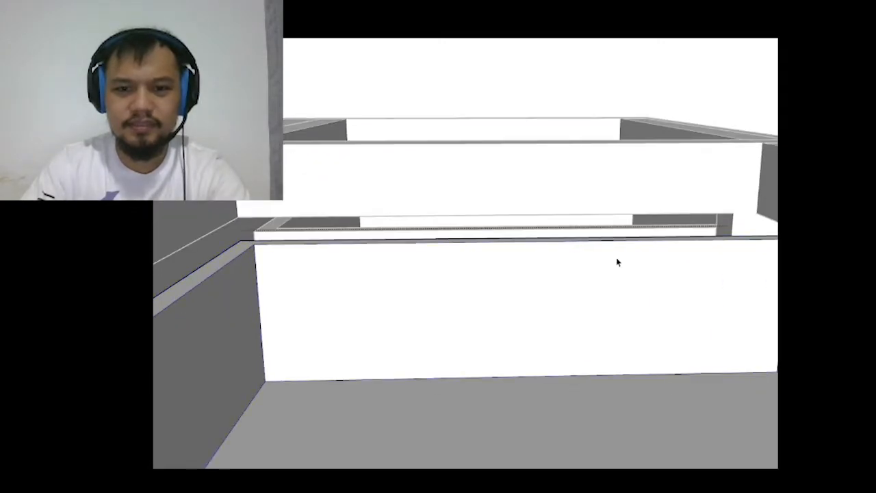
key("m")
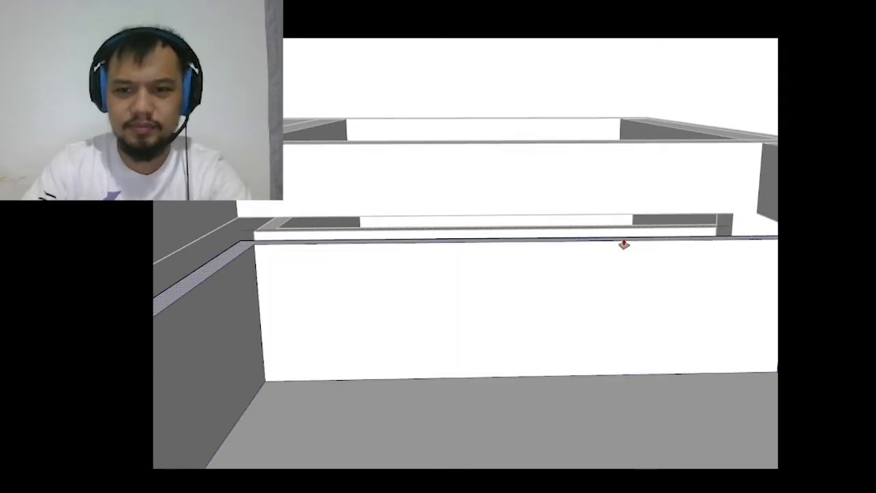
left_click(623, 244)
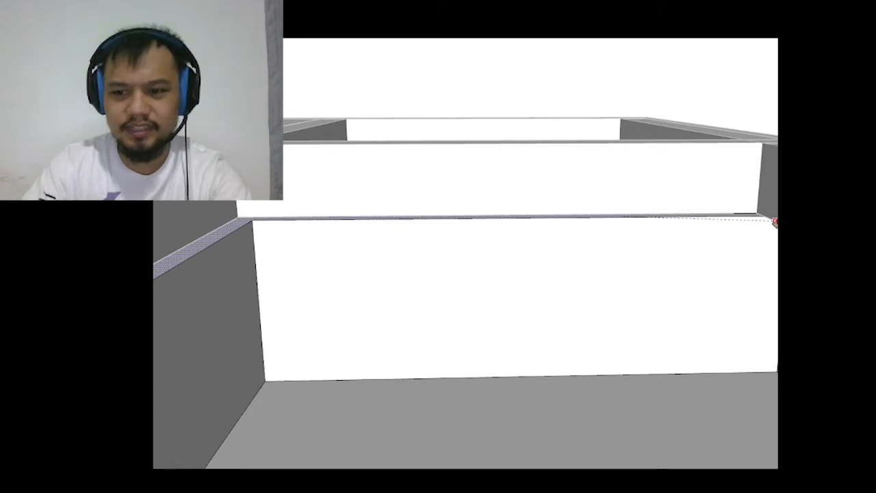
key("Escape")
middle_click_drag(598, 196, 573, 301)
scroll(573, 301, "down", 7)
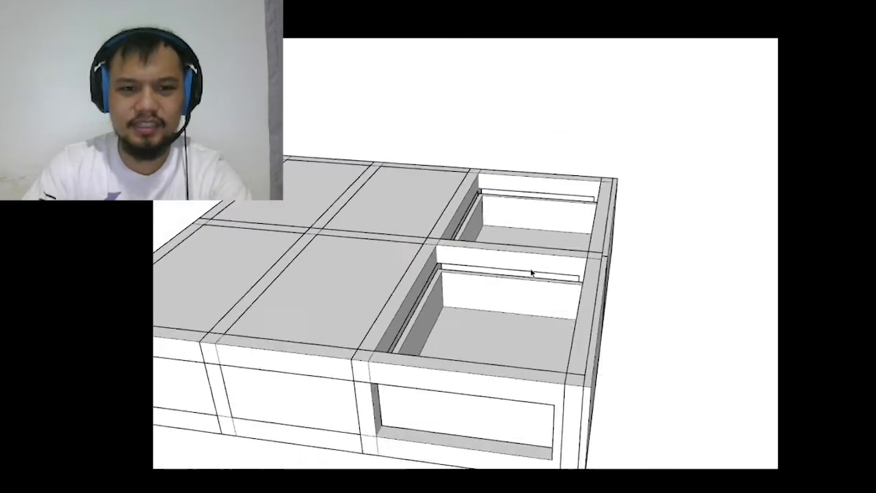
- Draw a rectangle on the upper inner face of the bay's cross rail and pull it out into a bar
key("space")
mouse_move(700, 275)
middle_mouse_down()
mouse_move(347, 230)
mouse_move(514, 227)
mouse_move(367, 240)
mouse_move(592, 214)
mouse_move(362, 199)
mouse_move(432, 250)
mouse_move(757, 299)
mouse_move(568, 272)
mouse_move(526, 156)
mouse_move(454, 223)
middle_mouse_up()
scroll(526, 157, "up", 3)
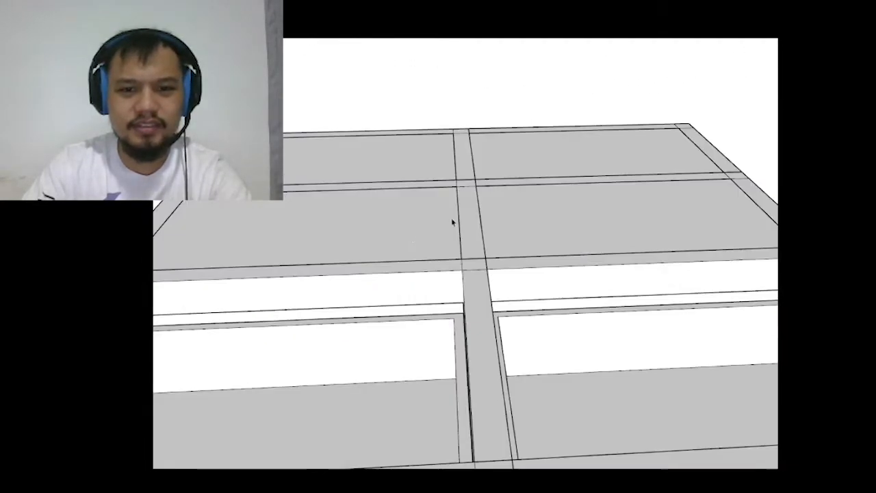
scroll(503, 254, "down", 3)
scroll(354, 248, "up", 5)
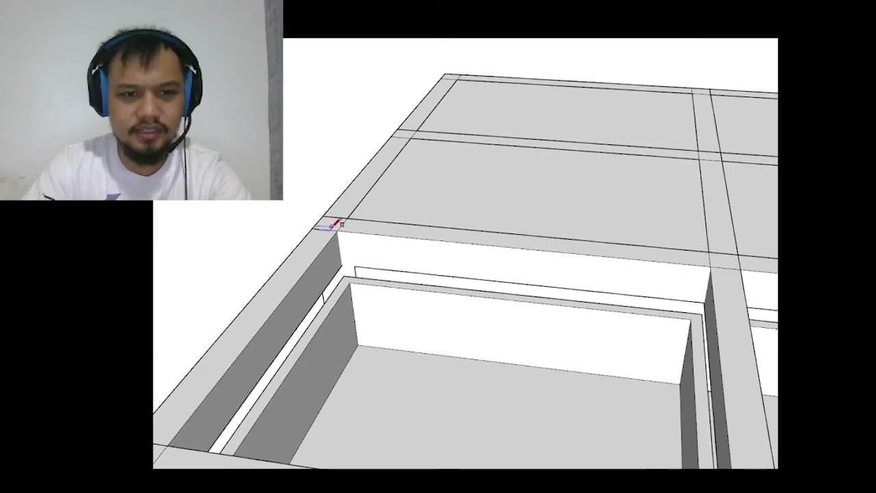
scroll(337, 231, "down", 3)
middle_click_drag(338, 231, 484, 270)
scroll(391, 314, "up", 4)
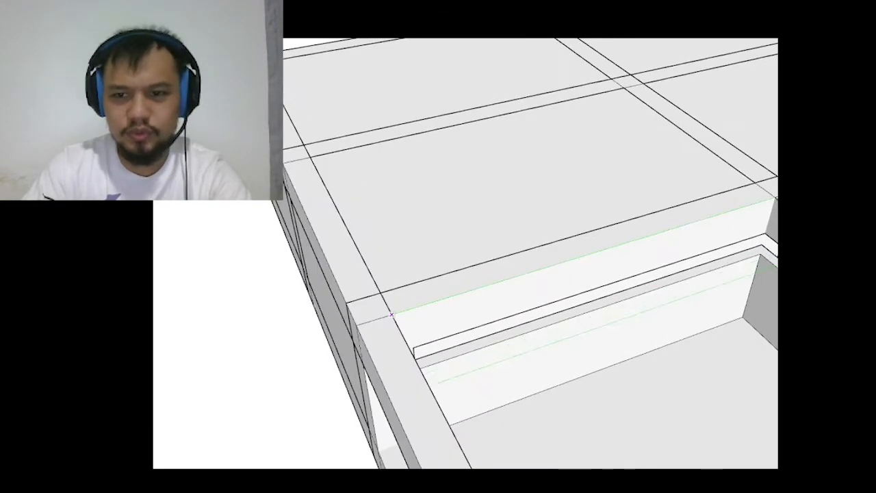
left_click(772, 234)
key("p")
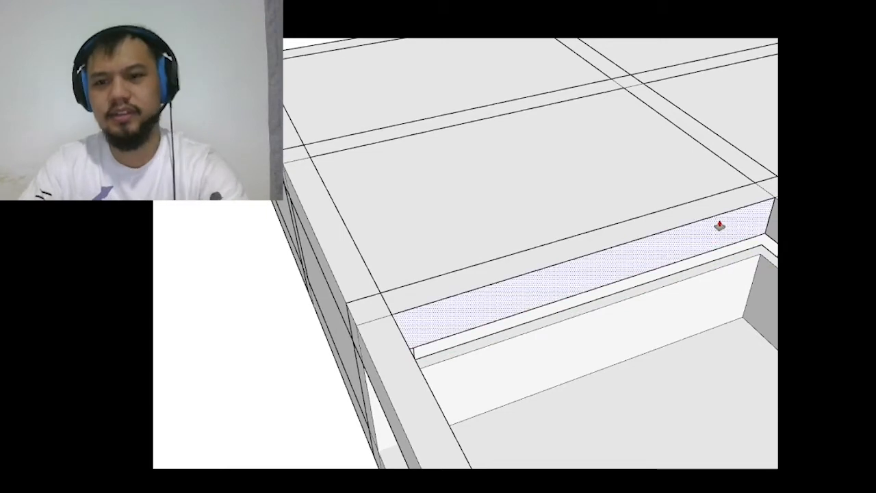
key("Return")
key("space")
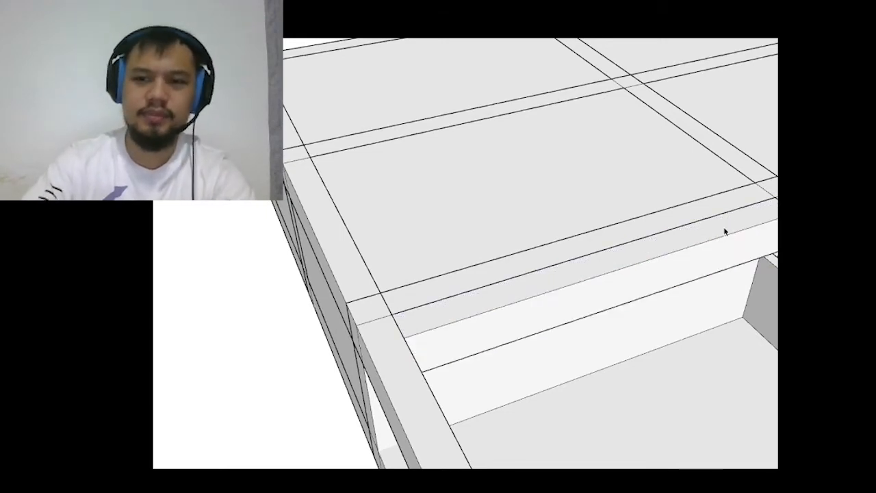
- Group the new bar and move it back by its own width into the cross rail
triple_click(724, 228)
scroll(768, 315, "down", 5)
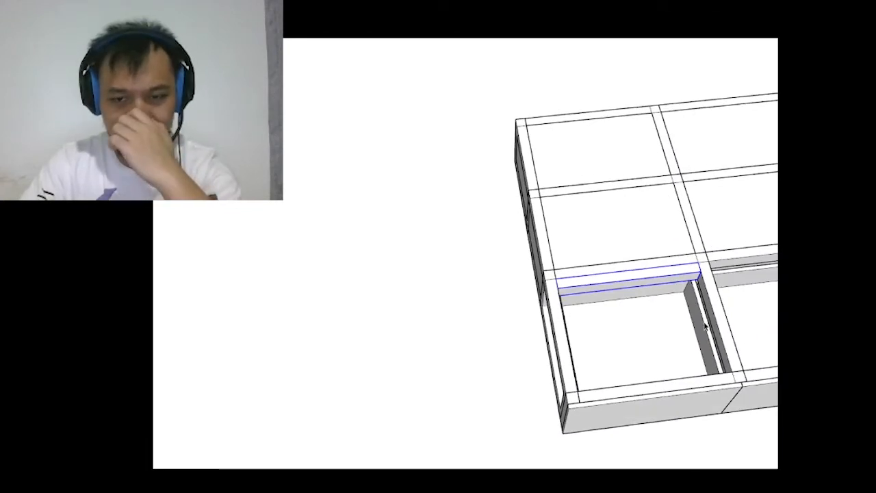
scroll(705, 327, "up", 4)
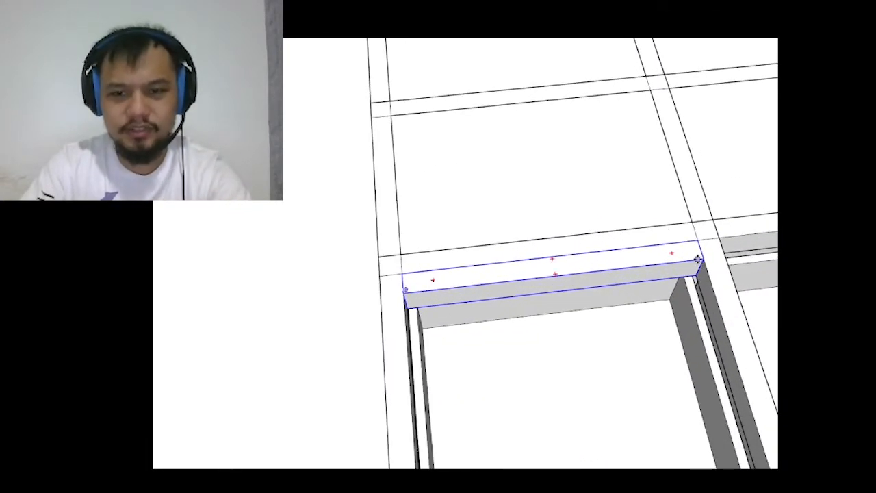
left_click_drag(405, 289, 404, 271)
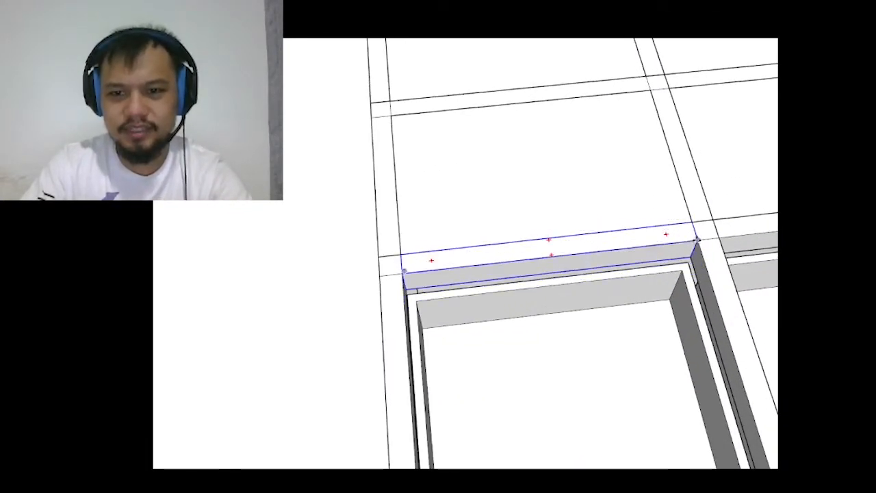
- Copy the bar to the bay's opposite rail and add an evenly spaced copy across the middle of the box opening
scroll(696, 236, "down", 3)
scroll(744, 396, "up", 2)
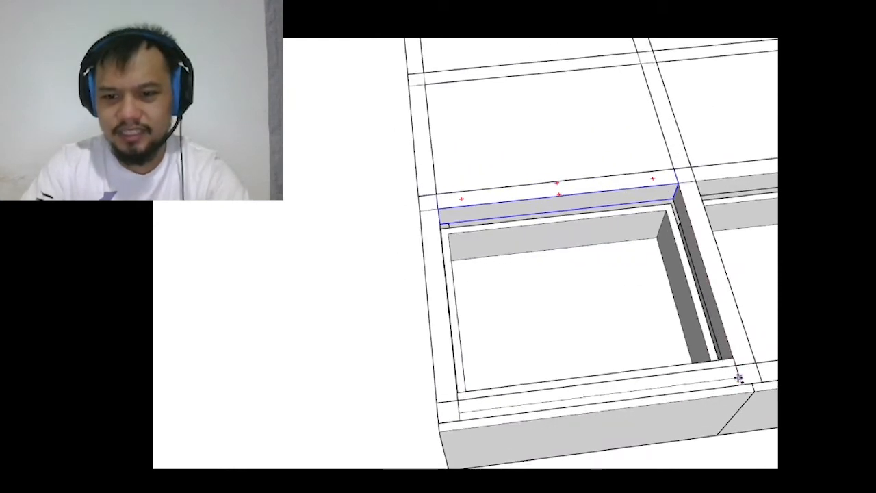
left_click_drag(739, 383, 740, 384)
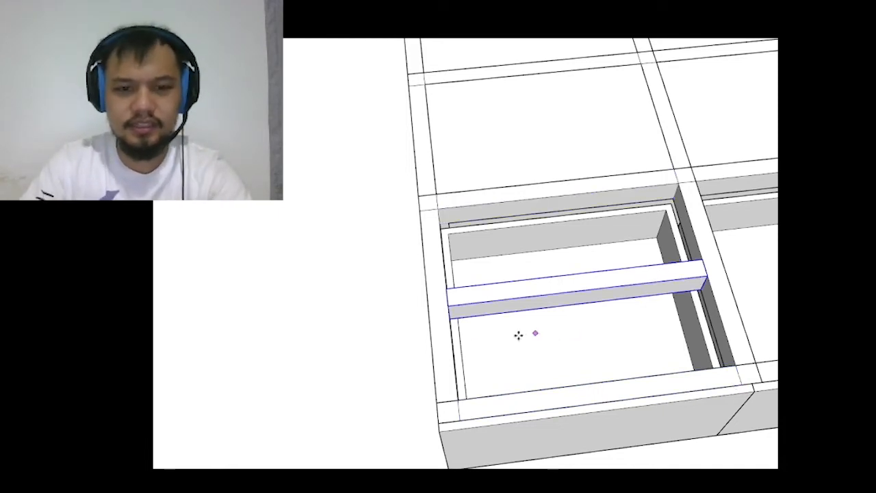
- Copy the middle bar across the divider into the same position in the neighbouring bay
scroll(448, 304, "up", 4)
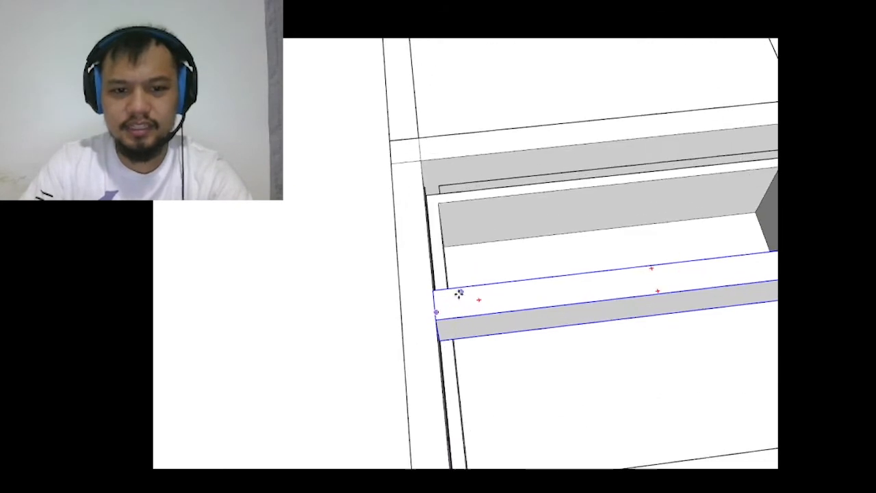
scroll(427, 327, "down", 4)
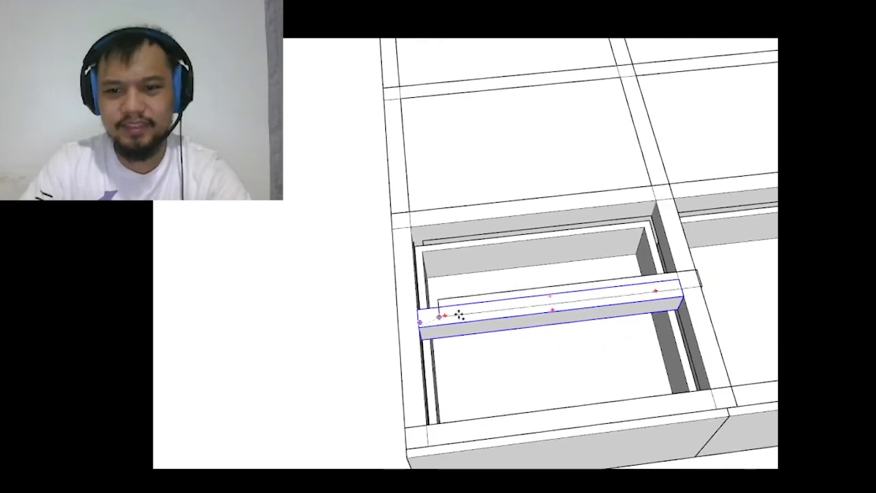
scroll(696, 291, "down", 2)
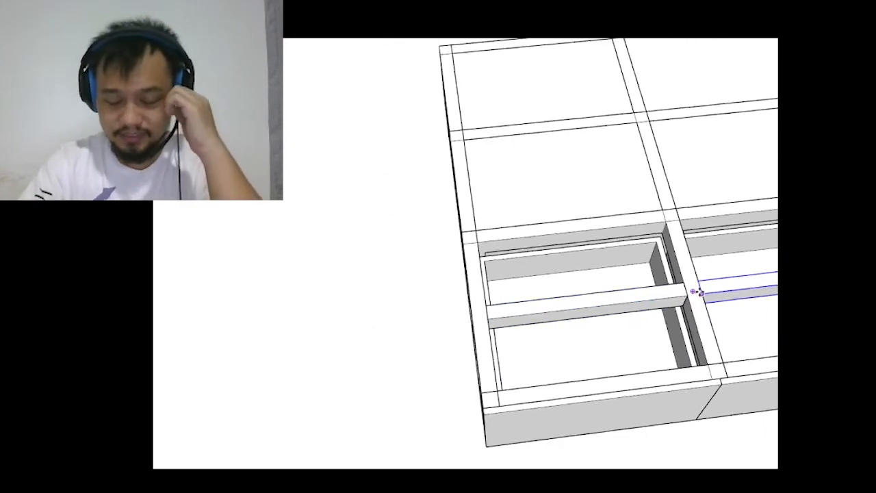
scroll(696, 291, "down", 4)
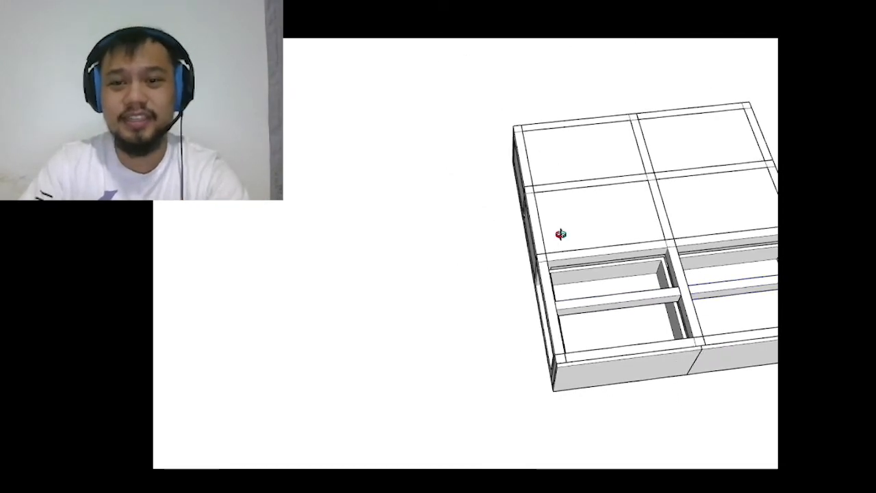
- Rotate the two top panels beside the open bays upward about their long edge like opened lids
middle_click_drag(561, 233, 619, 119)
middle_click_drag(444, 210, 494, 175)
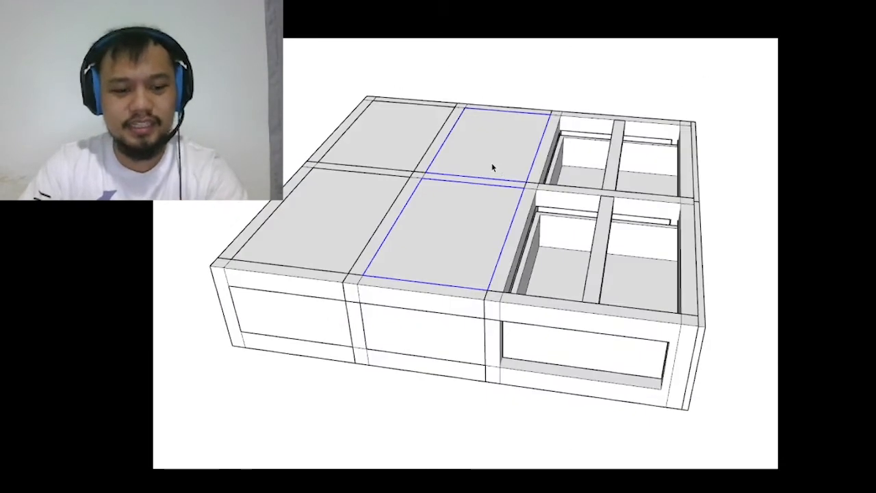
scroll(492, 167, "up", 3)
scroll(399, 178, "up", 2)
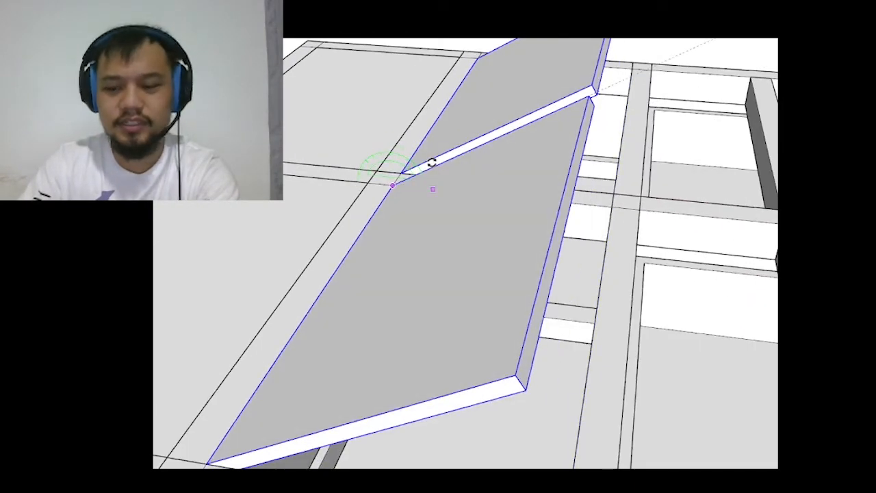
left_click(431, 162)
scroll(432, 163, "down", 3)
- Rotate the remaining two top panels at the far end upward about their outer edge to a similar open tilt
key("space")
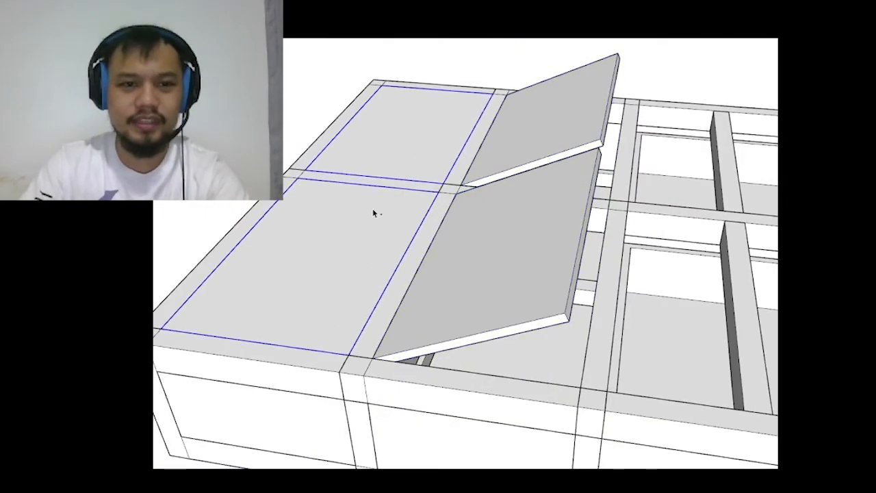
middle_click_drag(372, 213, 395, 207)
key("q")
scroll(294, 190, "up", 3)
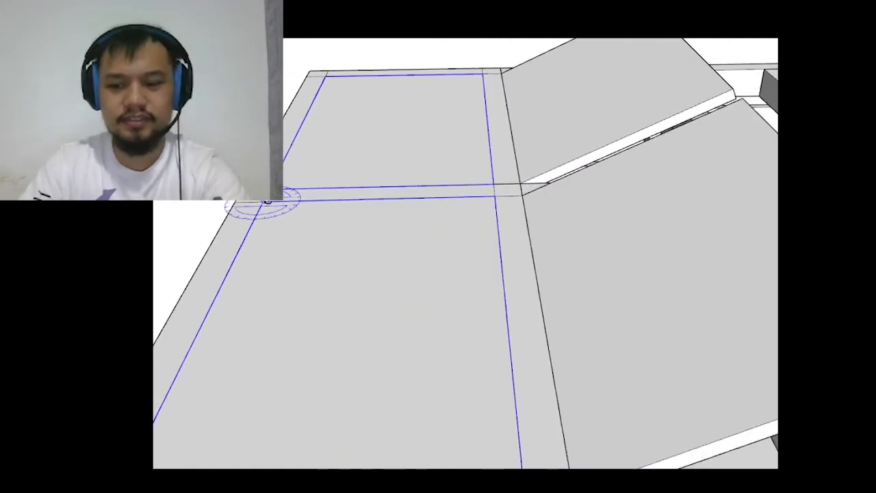
left_click(262, 202)
left_click(302, 199)
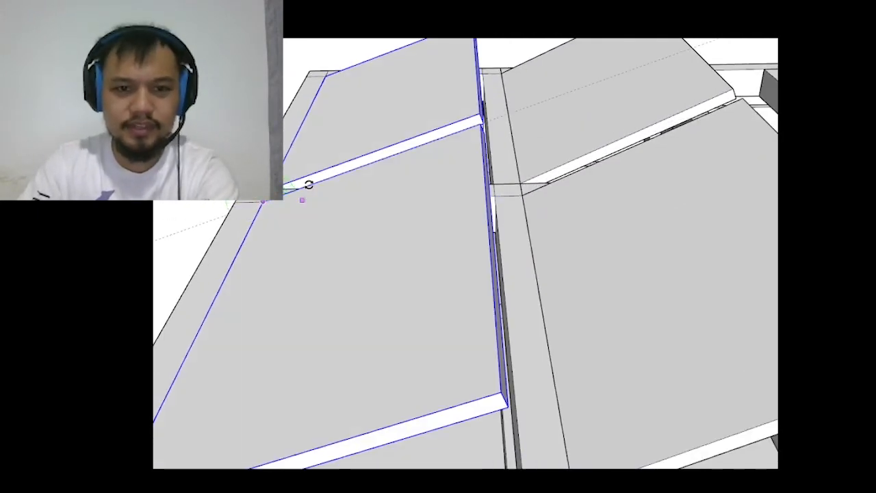
left_click(308, 184)
scroll(454, 198, "down", 7)
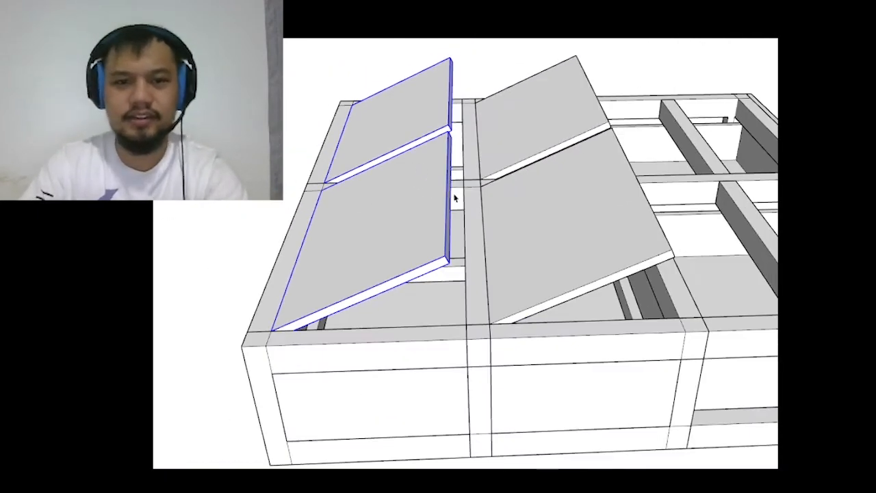
- Group the whole bed with its frame, tilted panels and fronted drawers, and open the group for editing
middle_click_drag(561, 252, 684, 338)
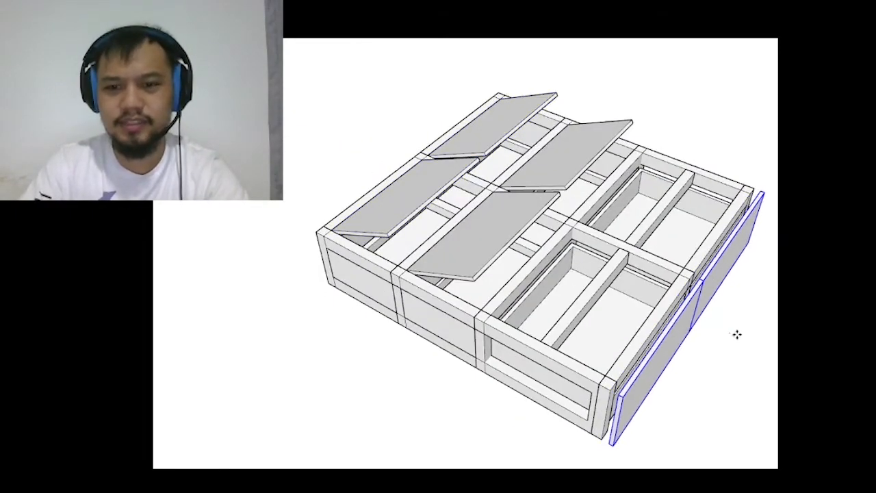
scroll(693, 208, "up", 5)
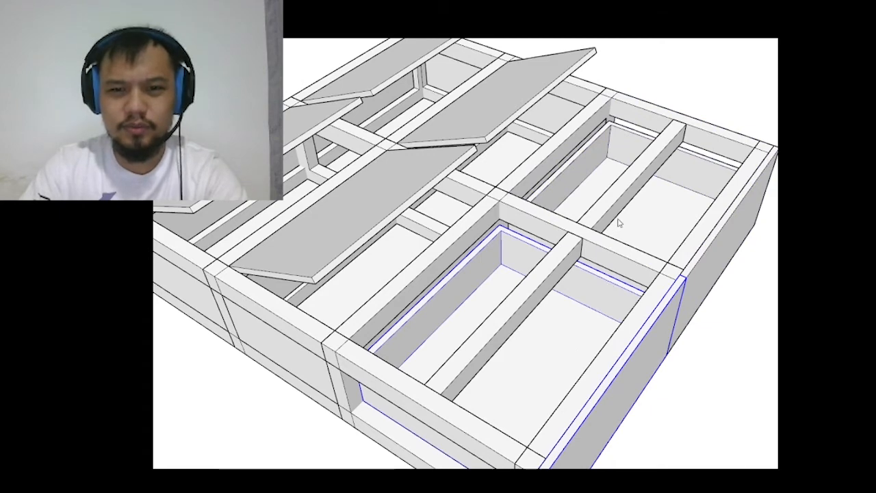
scroll(618, 222, "down", 5)
left_click_drag(449, 126, 767, 407)
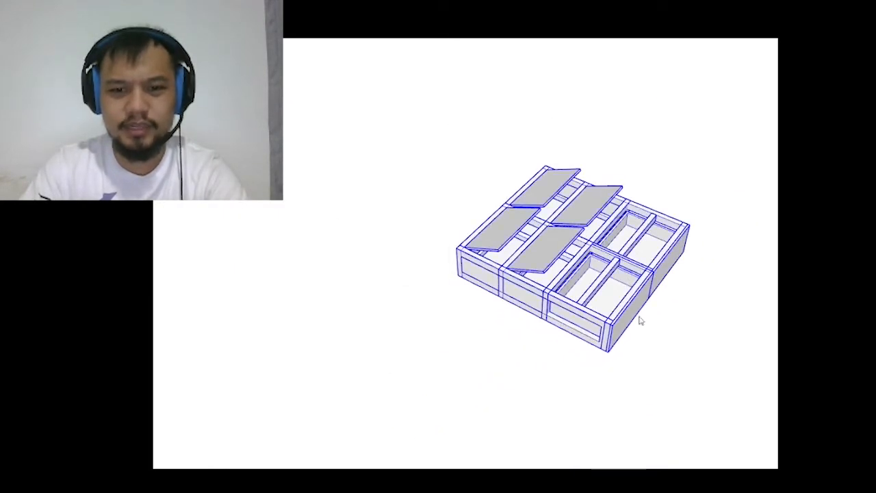
left_click(699, 379)
scroll(649, 258, "up", 6)
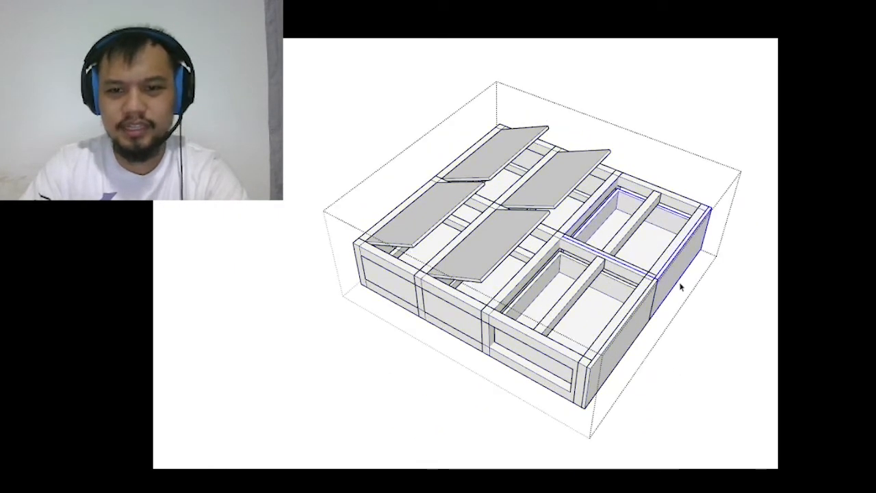
- Slide the two fronted storage drawers straight out of the bed's end bays so they stand open
key("m")
left_click(663, 285)
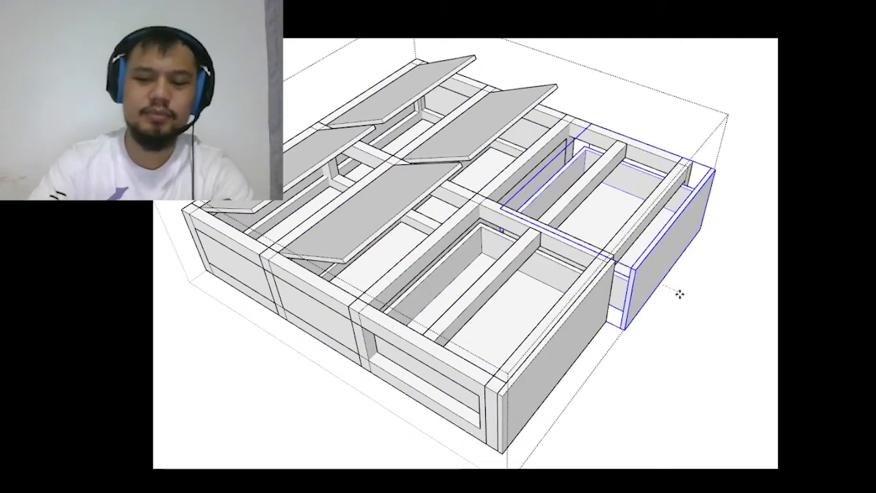
key("Return")
left_click(517, 308)
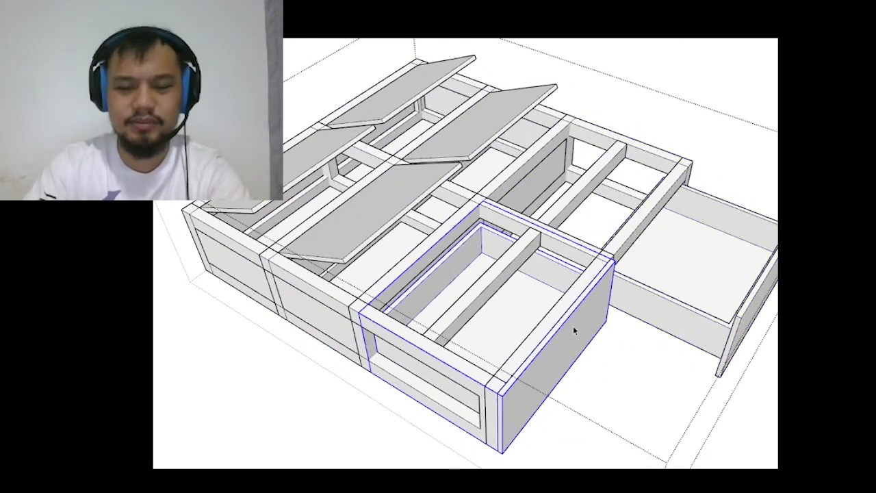
left_click(585, 354)
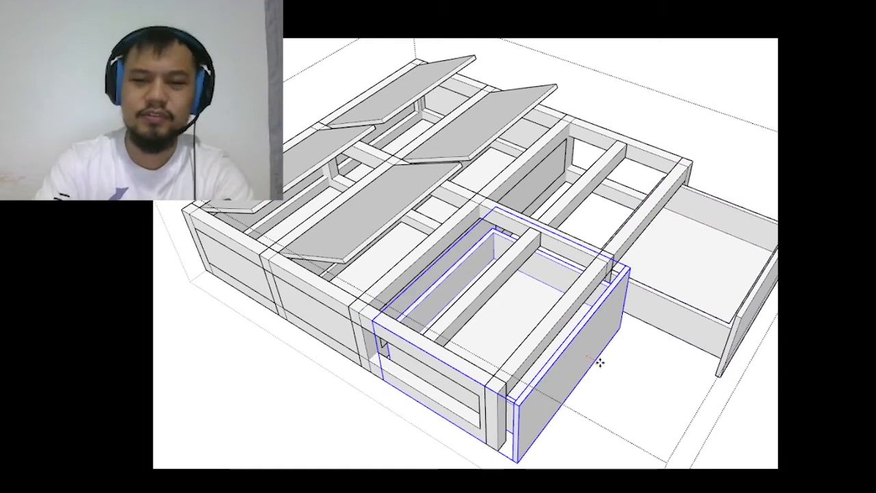
key("Return")
- Move the complete bed group from the open work area into the room, in the space behind the cabinet
scroll(600, 362, "down", 5)
middle_click_drag(600, 362, 586, 226)
scroll(575, 243, "down", 4)
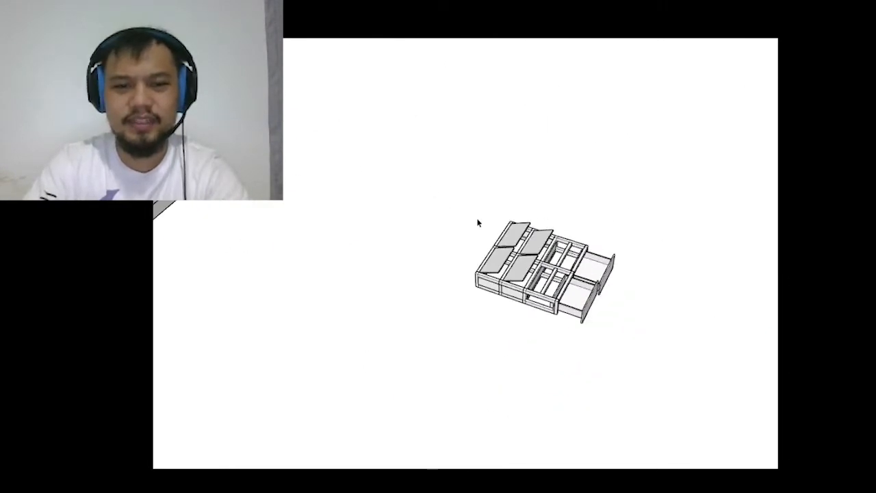
left_click(539, 274)
scroll(547, 289, "down", 2)
key("m")
left_click(688, 382)
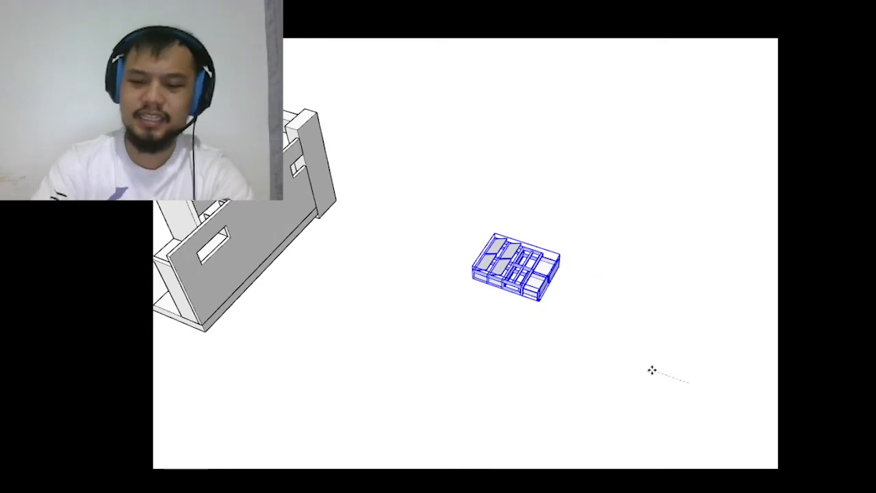
key("Return")
key("space")
- Examine the placed bed behind the cabinet and the slatted sofa on the cabinet's other side from several angles
scroll(647, 348, "down", 4)
scroll(306, 204, "up", 6)
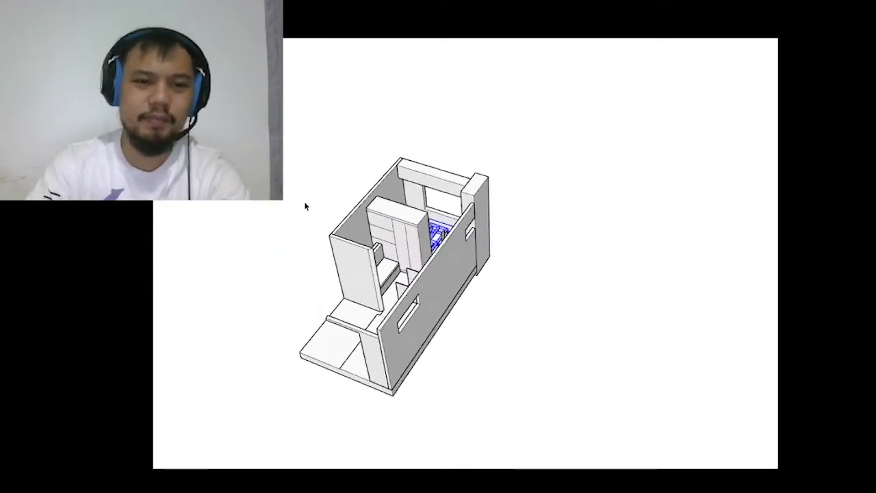
scroll(400, 236, "up", 8)
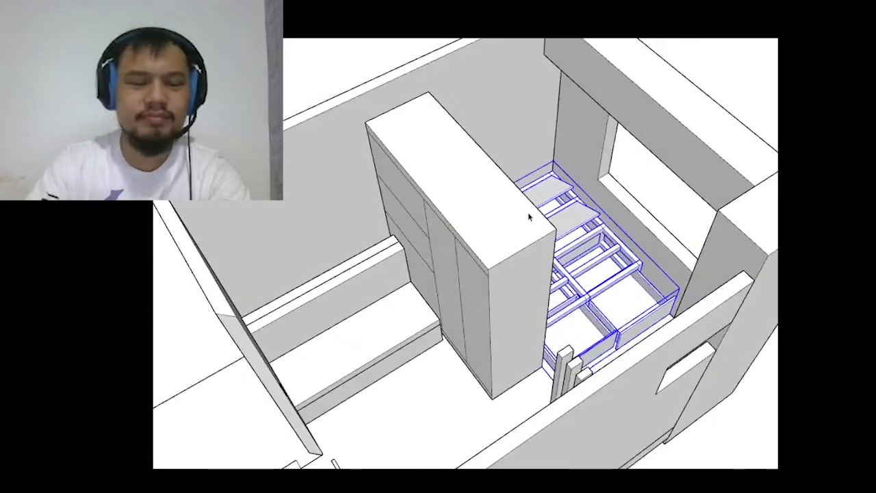
mouse_move(524, 210)
middle_mouse_down()
mouse_move(344, 293)
mouse_move(334, 309)
mouse_move(452, 92)
middle_mouse_up()
scroll(451, 92, "down", 3)
middle_click_drag(541, 196, 422, 267)
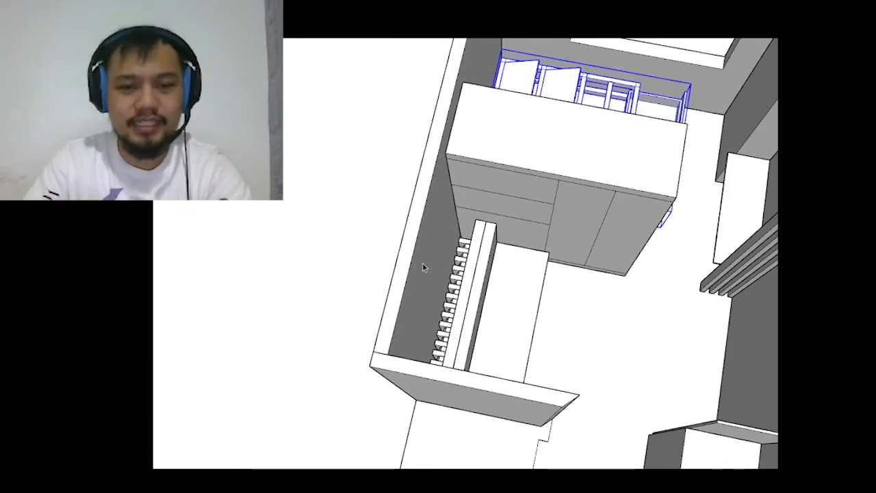
scroll(422, 267, "up", 5)
mouse_move(450, 277)
middle_mouse_down()
mouse_move(508, 236)
mouse_move(559, 144)
mouse_move(472, 182)
mouse_move(453, 235)
mouse_move(495, 248)
mouse_move(505, 242)
mouse_move(509, 203)
mouse_move(479, 229)
mouse_move(508, 192)
mouse_move(505, 215)
mouse_move(563, 72)
mouse_move(548, 41)
mouse_move(524, 37)
mouse_move(377, 241)
middle_mouse_up()
scroll(377, 242, "down", 10)
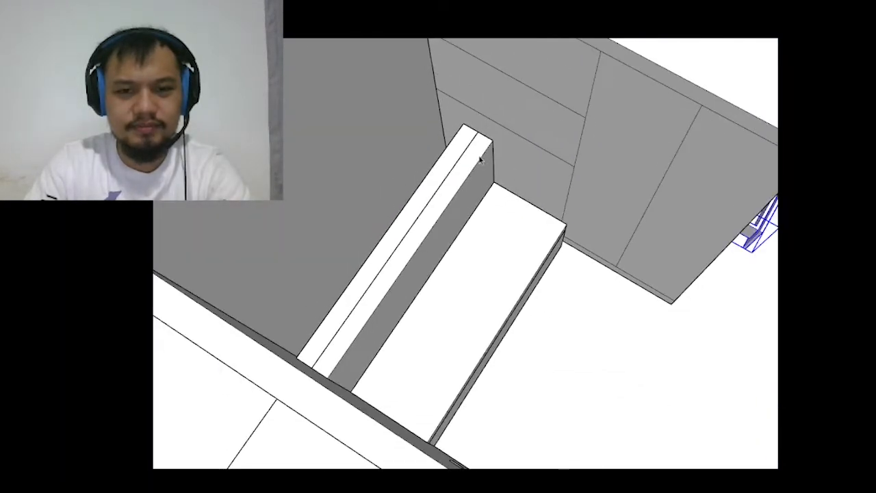
- Slide the front slatted section of the sofa bed outward to its extended position and clear the selection
middle_click_drag(366, 199, 561, 267)
scroll(469, 214, "up", 3)
scroll(558, 268, "up", 3)
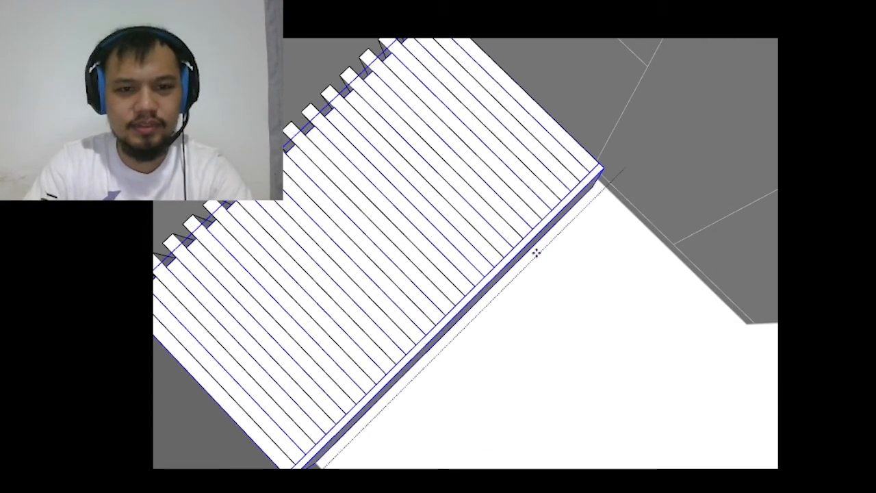
left_click_drag(536, 252, 572, 286)
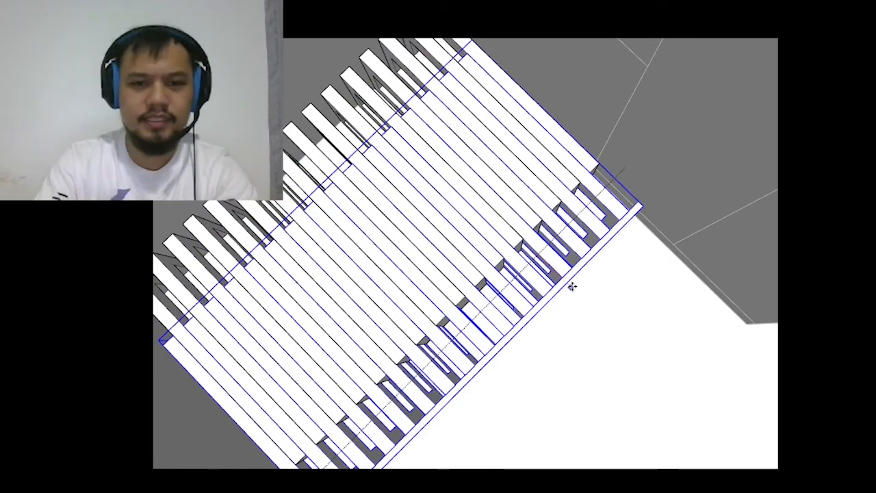
left_click_drag(572, 286, 638, 360)
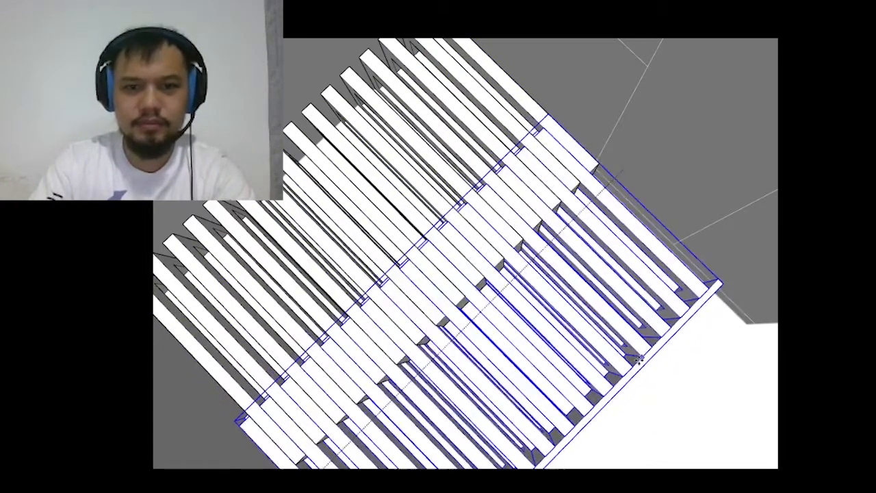
left_click(639, 360)
key("space")
key("ctrl+t")
- Look over the room layout with the extended slatted sofa, the tall cabinet and the bed's open drawers
scroll(593, 303, "down", 5)
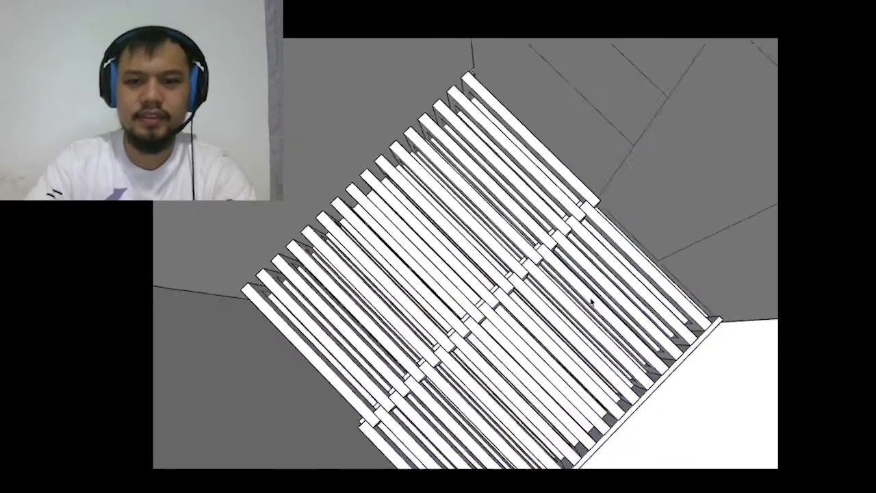
middle_click_drag(557, 260, 495, 183)
scroll(496, 183, "down", 3)
middle_click_drag(472, 287, 418, 297)
scroll(399, 264, "up", 3)
scroll(397, 291, "down", 4)
scroll(739, 362, "up", 3)
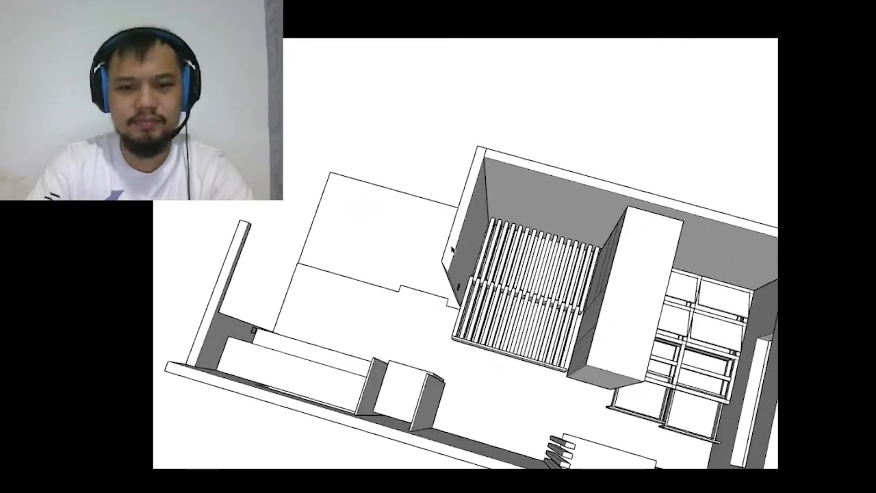
mouse_move(739, 361)
middle_mouse_down()
mouse_move(637, 220)
mouse_move(759, 239)
mouse_move(728, 71)
middle_mouse_up()
scroll(461, 149, "up", 3)
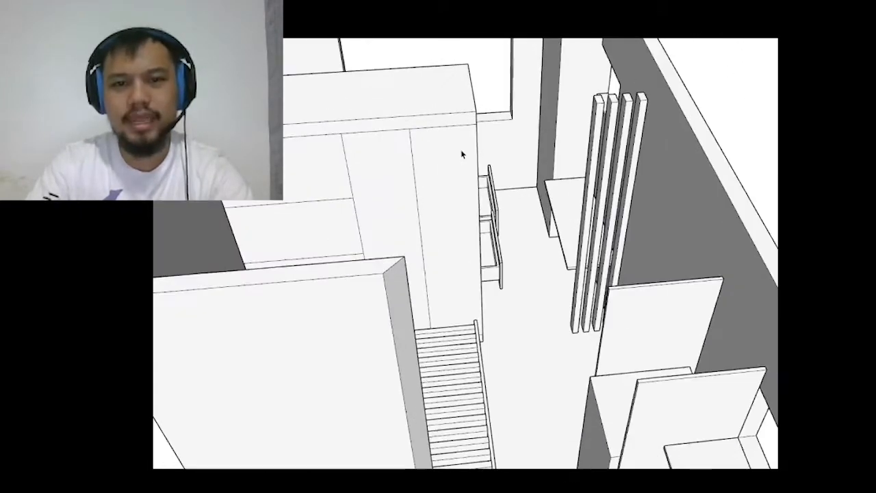
mouse_move(461, 149)
middle_mouse_down()
mouse_move(438, 197)
mouse_move(469, 237)
mouse_move(427, 298)
middle_mouse_up()
- Move the tall cabinet out of the room to the empty area beside the building
left_click(427, 301)
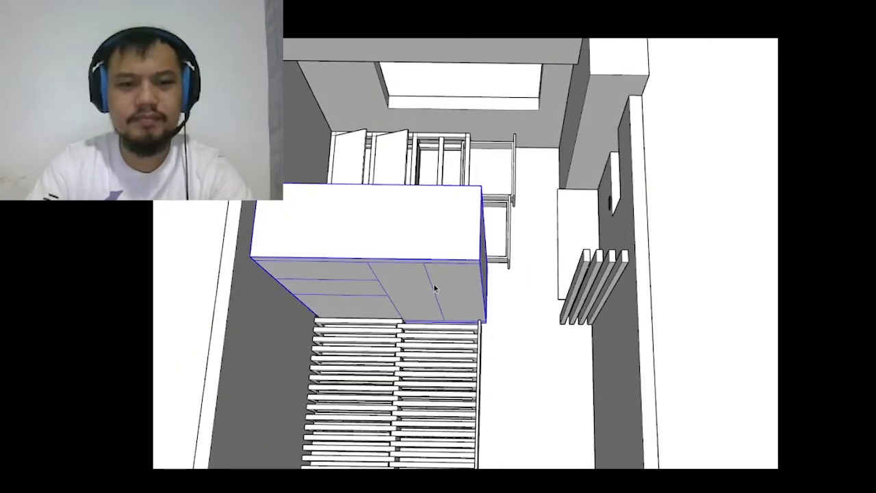
scroll(428, 264, "down", 3)
left_click_drag(608, 315, 626, 317)
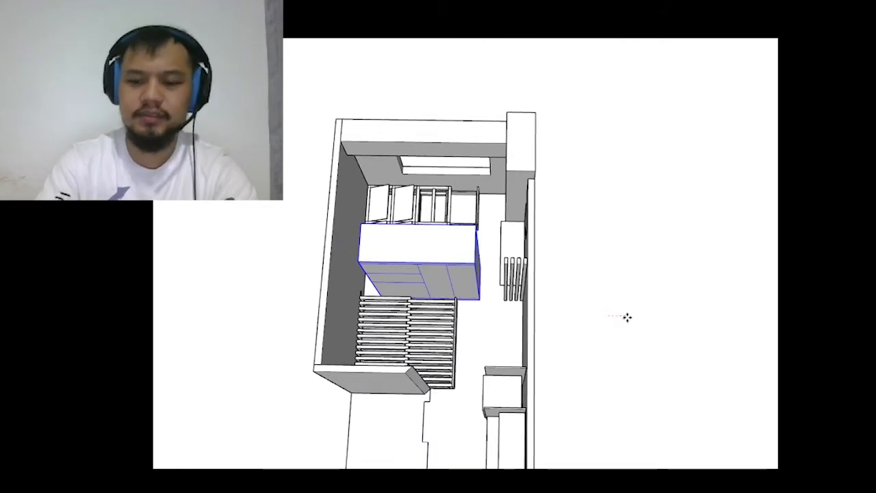
key("Return")
key("space")
scroll(479, 179, "down", 6)
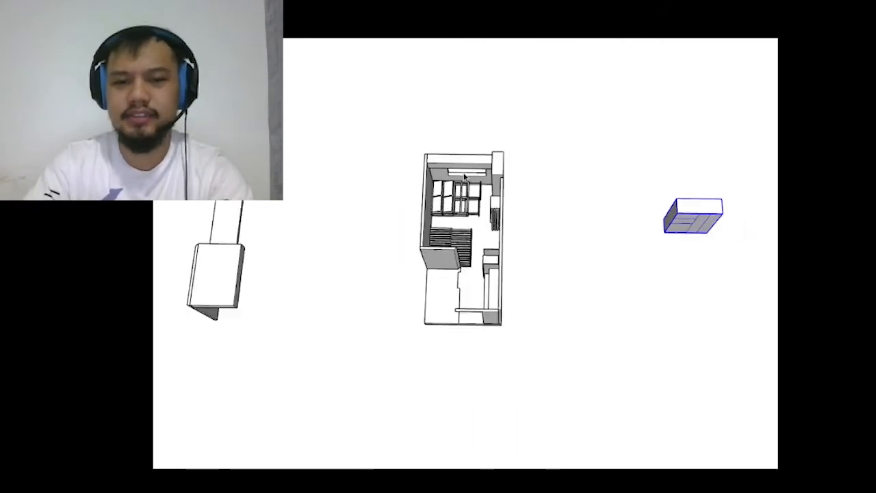
- Try to outline the cabinet's end face on the stacked-drawer side, starting from its top corners
scroll(596, 204, "up", 5)
scroll(590, 209, "up", 5)
middle_click_drag(594, 237, 583, 64)
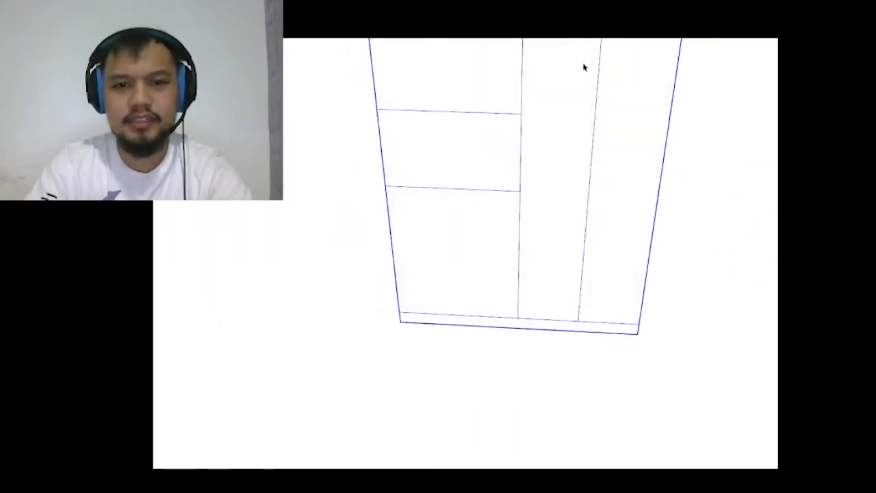
scroll(643, 280, "down", 4)
scroll(556, 171, "up", 2)
mouse_move(543, 250)
middle_mouse_down()
mouse_move(556, 171)
mouse_move(584, 146)
mouse_move(588, 97)
mouse_move(649, 142)
mouse_move(603, 121)
mouse_move(590, 106)
mouse_move(557, 141)
mouse_move(652, 148)
mouse_move(554, 111)
mouse_move(589, 157)
middle_mouse_up()
scroll(557, 171, "up", 2)
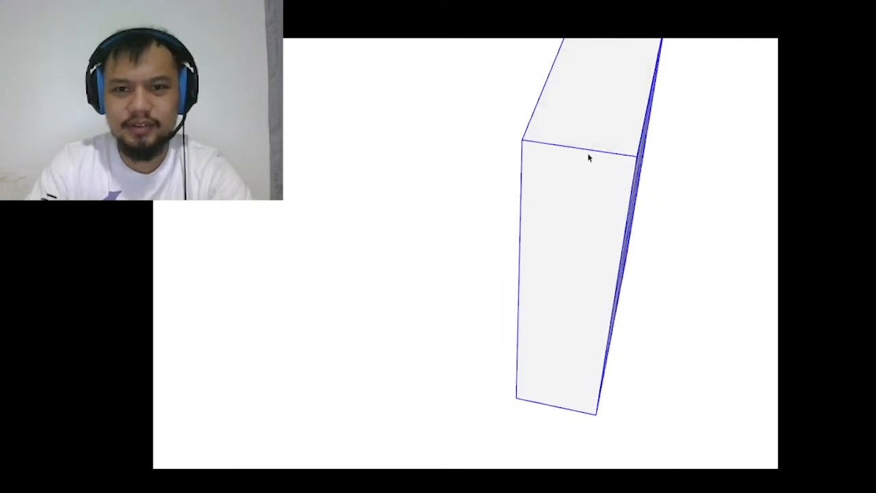
scroll(533, 130, "up", 2)
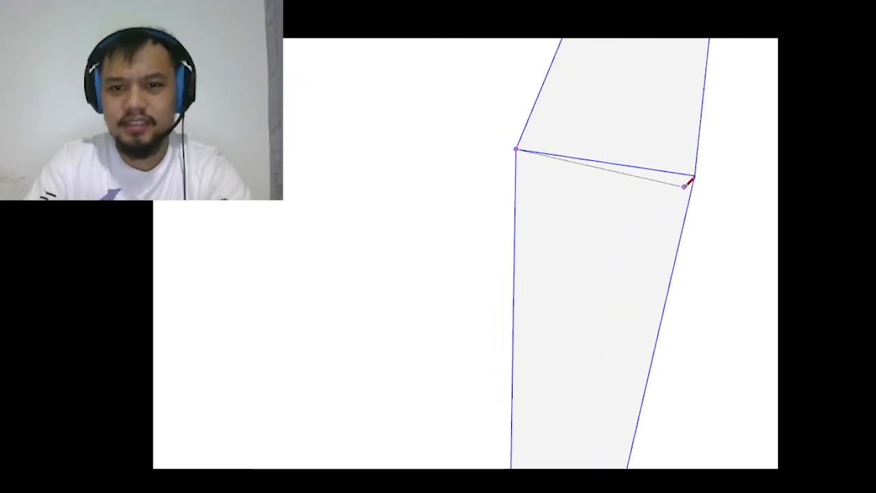
left_click(696, 173)
scroll(520, 147, "down", 5)
mouse_move(503, 137)
middle_mouse_down()
mouse_move(516, 152)
mouse_move(524, 111)
mouse_move(394, 158)
mouse_move(606, 125)
middle_mouse_up()
scroll(514, 143, "up", 5)
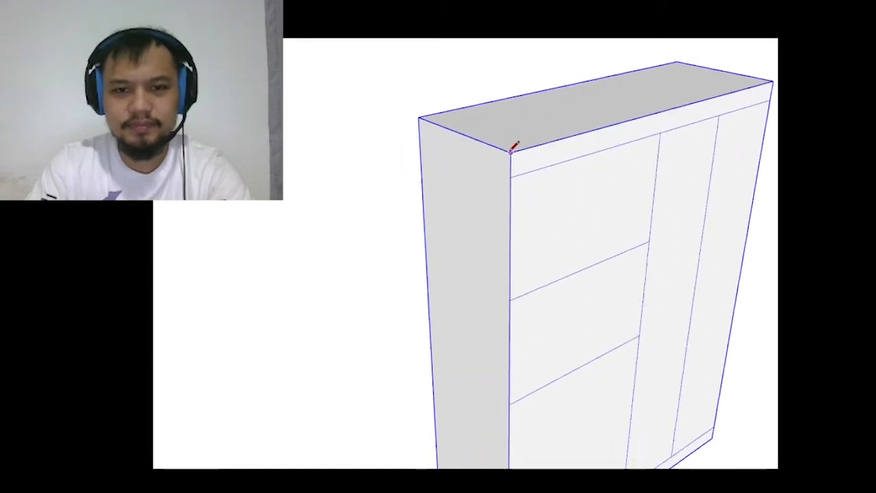
scroll(518, 148, "down", 6)
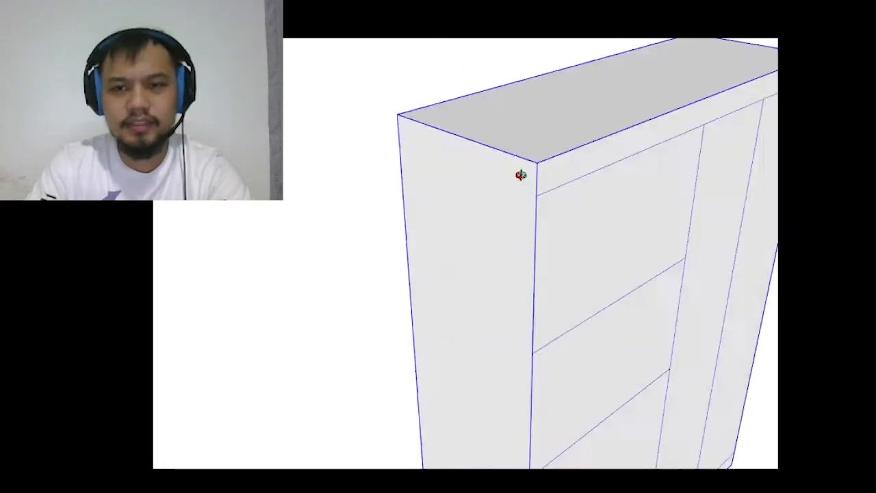
- Trace the cabinet's end face on the tall-door side and pull the outline out into a thin side panel
mouse_move(453, 135)
middle_mouse_down()
mouse_move(497, 267)
mouse_move(548, 218)
mouse_move(647, 351)
mouse_move(256, 385)
mouse_move(487, 402)
middle_mouse_up()
scroll(499, 342, "down", 6)
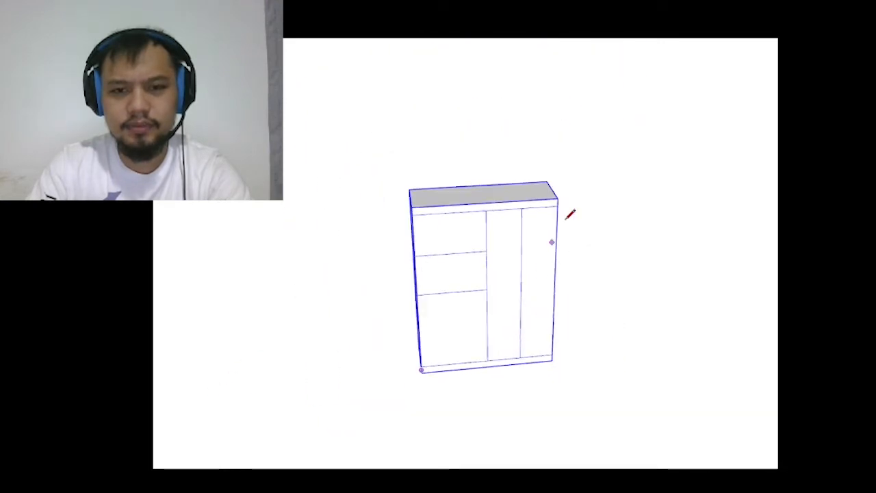
mouse_move(571, 212)
middle_mouse_down()
mouse_move(238, 229)
mouse_move(572, 249)
mouse_move(563, 270)
middle_mouse_up()
scroll(630, 219, "up", 4)
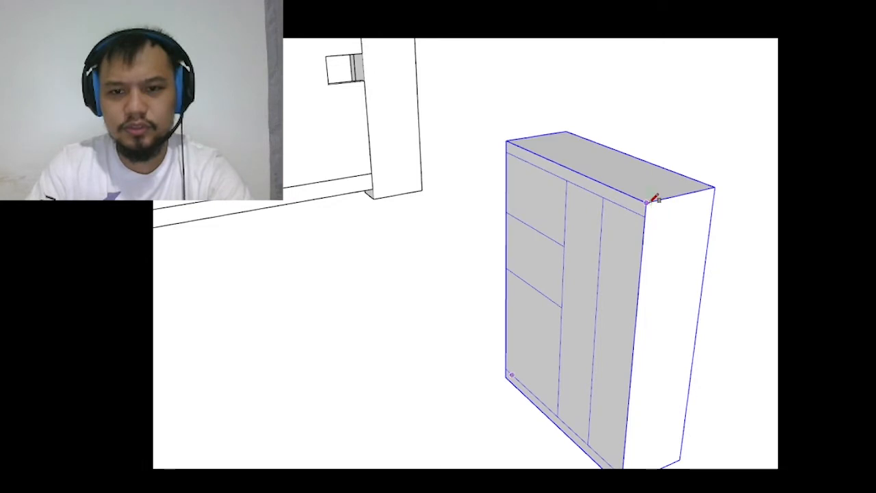
scroll(654, 198, "down", 5)
scroll(667, 336, "up", 5)
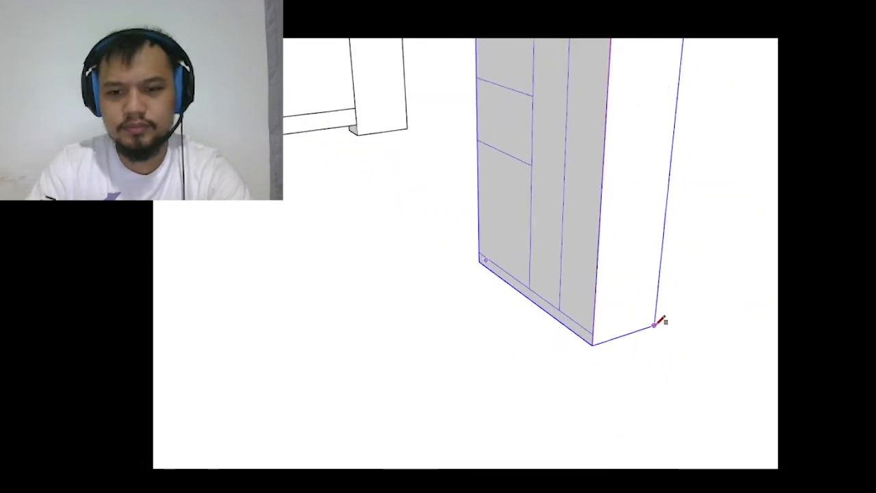
scroll(574, 317, "down", 5)
scroll(693, 345, "down", 2)
mouse_move(552, 336)
middle_mouse_down()
mouse_move(671, 328)
mouse_move(452, 234)
middle_mouse_up()
scroll(612, 230, "up", 4)
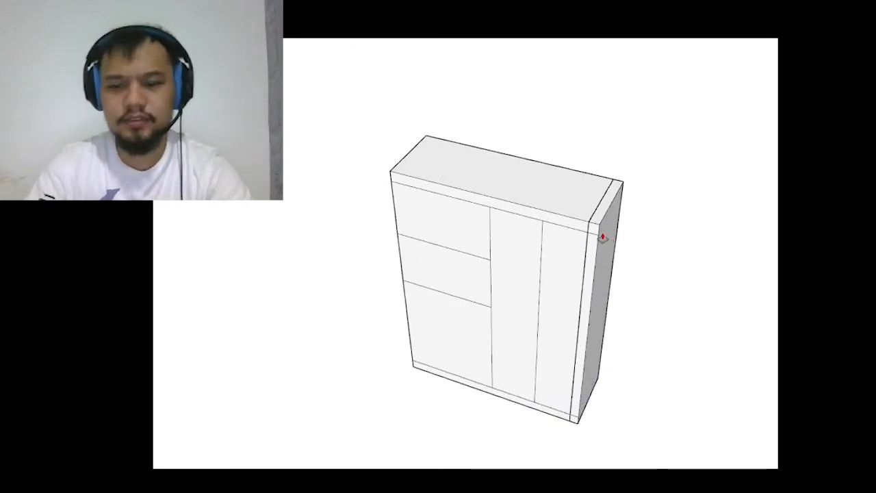
scroll(602, 237, "up", 2)
- Copy the thin side panel across the cabinet to the dividing line between the stacked drawers and the tall doors
key("space")
left_click(603, 237)
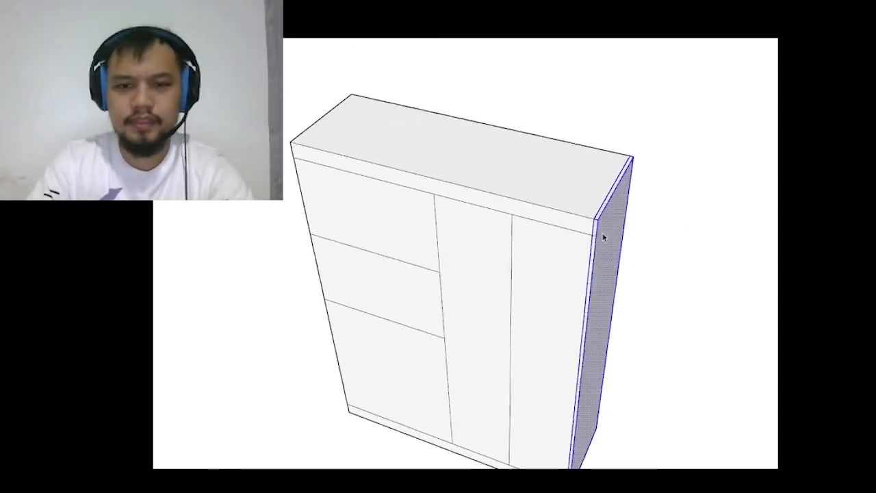
mouse_move(636, 318)
middle_mouse_down()
mouse_move(620, 322)
mouse_move(616, 296)
middle_mouse_up()
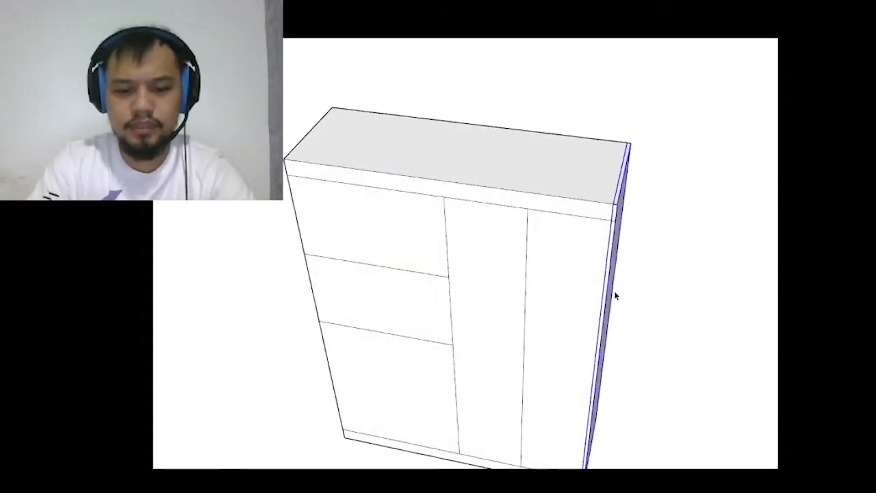
scroll(618, 225, "up", 5)
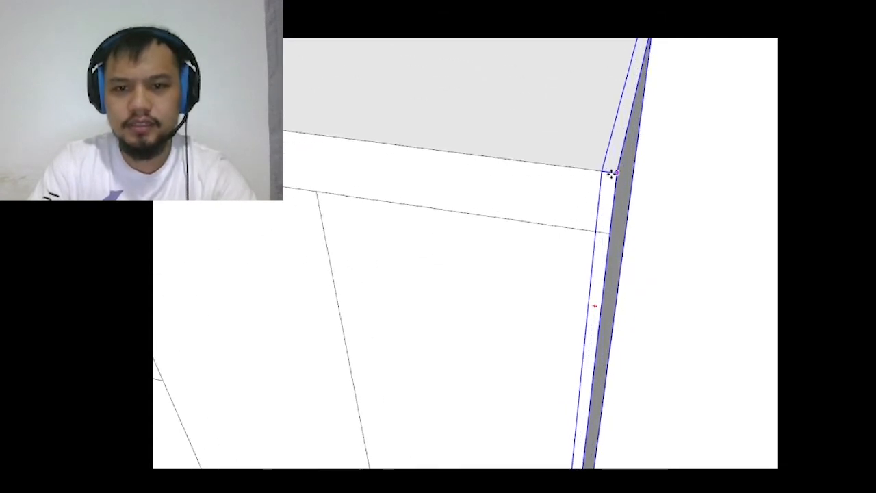
mouse_move(608, 174)
middle_mouse_down()
mouse_move(372, 205)
mouse_move(164, 202)
mouse_move(405, 180)
mouse_move(458, 189)
middle_mouse_up()
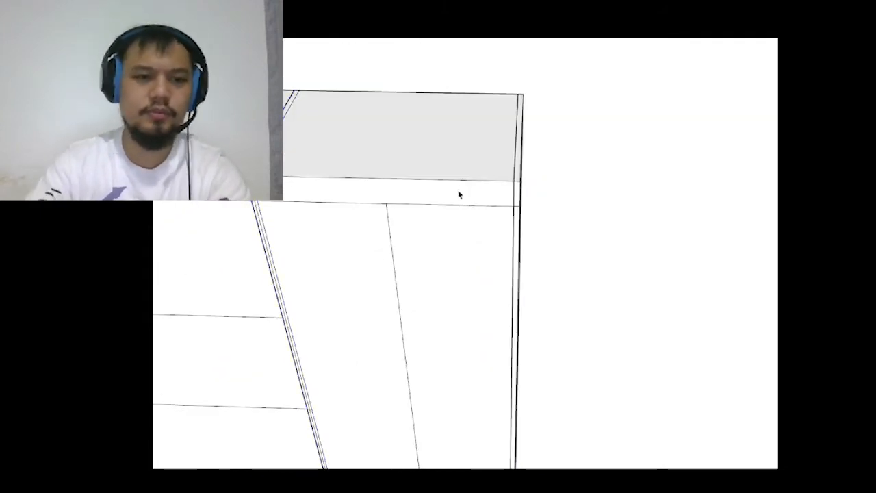
- Trace a rectangle over the cabinet's base strip below the tall doors, from the divider panel to the outer side panel
scroll(567, 193, "down", 4)
scroll(490, 233, "up", 2)
mouse_move(490, 235)
middle_mouse_down()
mouse_move(585, 146)
mouse_move(629, 200)
mouse_move(543, 148)
mouse_move(544, 171)
middle_mouse_up()
scroll(440, 124, "down", 3)
mouse_move(434, 172)
middle_mouse_down()
mouse_move(406, 78)
mouse_move(585, 165)
mouse_move(556, 281)
middle_mouse_up()
scroll(549, 362, "up", 3)
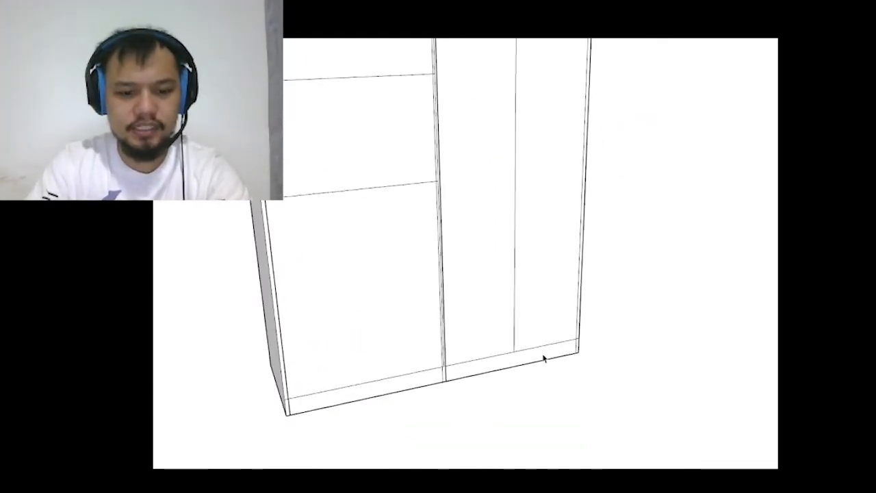
key("l")
scroll(472, 361, "up", 3)
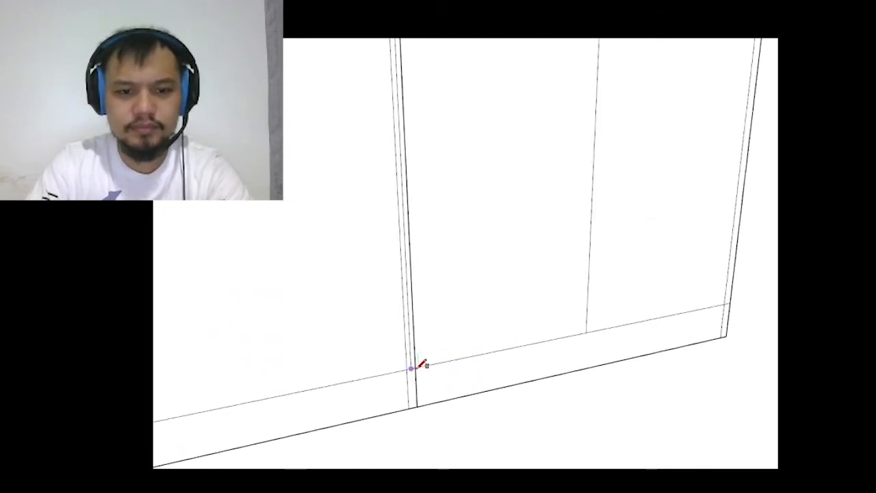
scroll(418, 368, "up", 2)
left_click(416, 367)
scroll(684, 363, "down", 3)
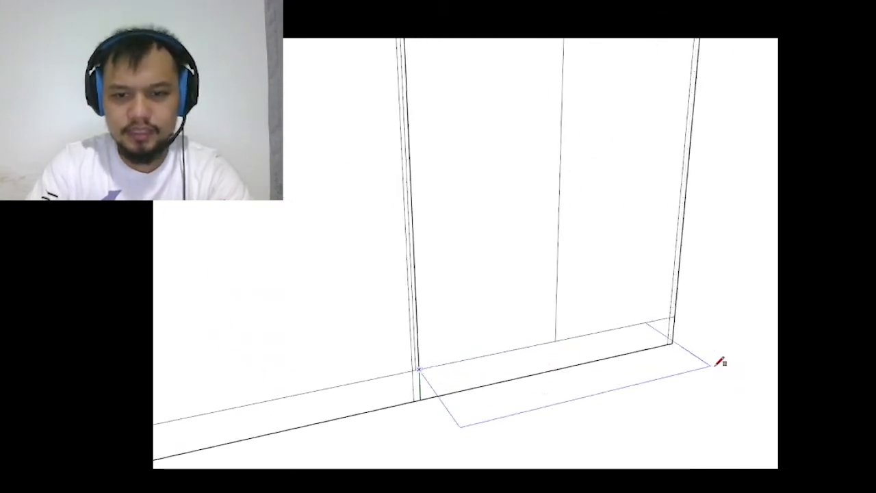
scroll(657, 336, "up", 2)
left_click(644, 332)
- Pull the base strip outline below the tall doors out into a thin plinth panel
middle_click_drag(541, 336, 644, 164)
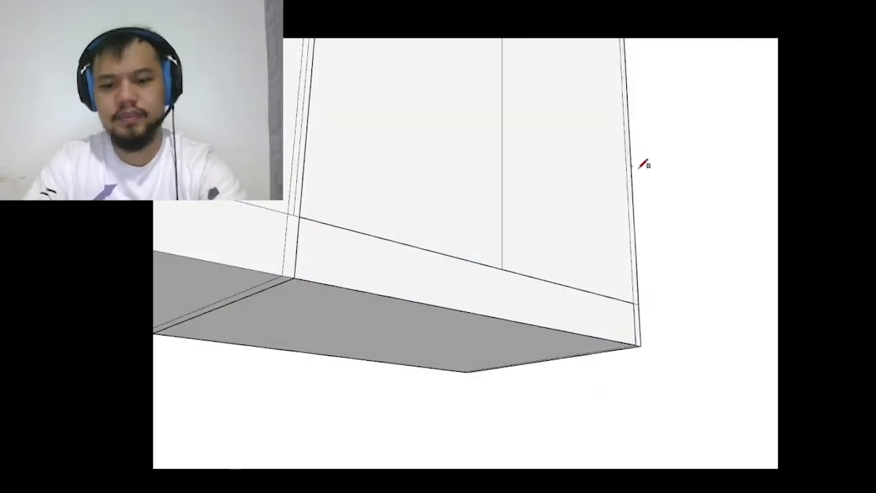
left_click(573, 329)
key("Return")
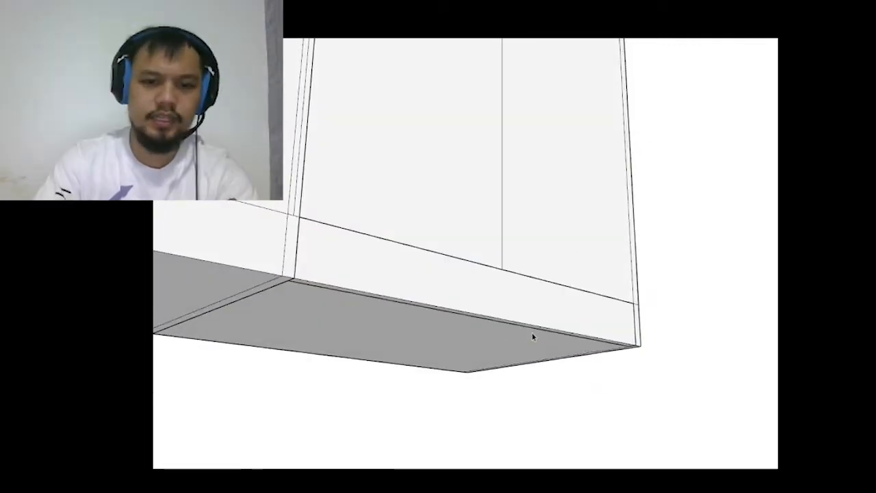
- Copy the thin plinth panel to the base strip below the stacked drawers, ending it against the divider panel
scroll(532, 336, "down", 3)
key("space")
left_click_drag(400, 258, 637, 377)
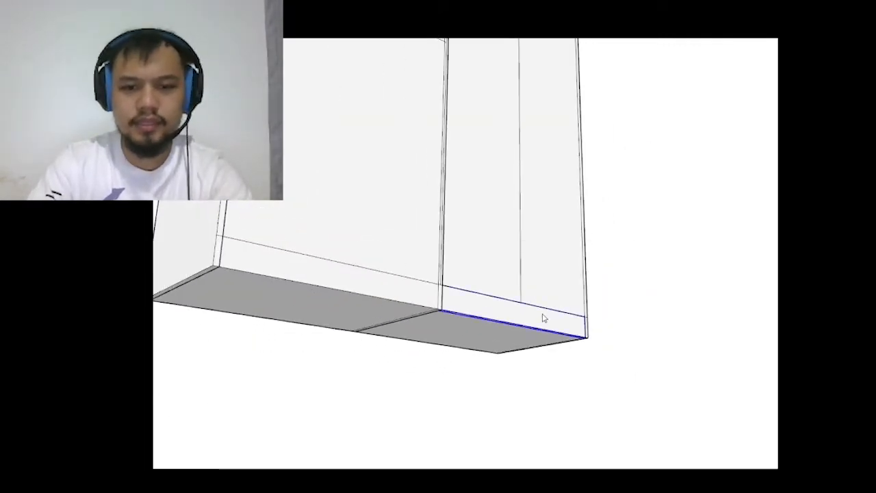
middle_click_drag(604, 357, 534, 437)
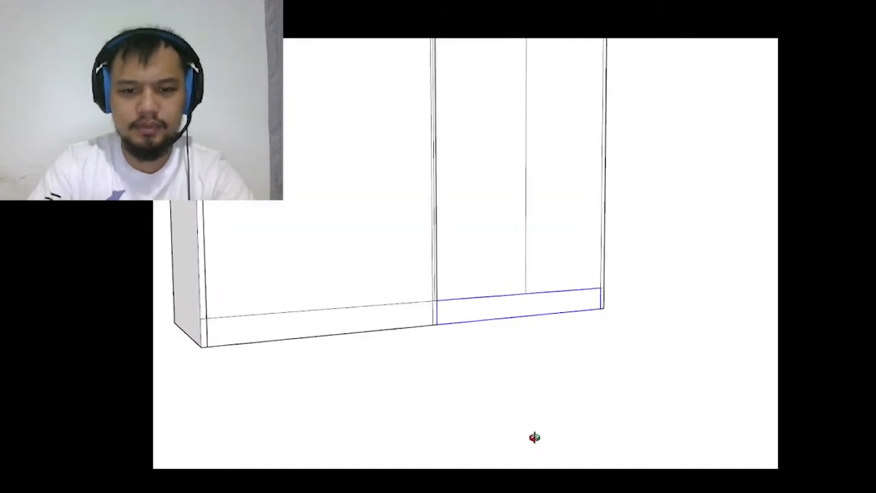
key("m")
scroll(581, 288, "up", 2)
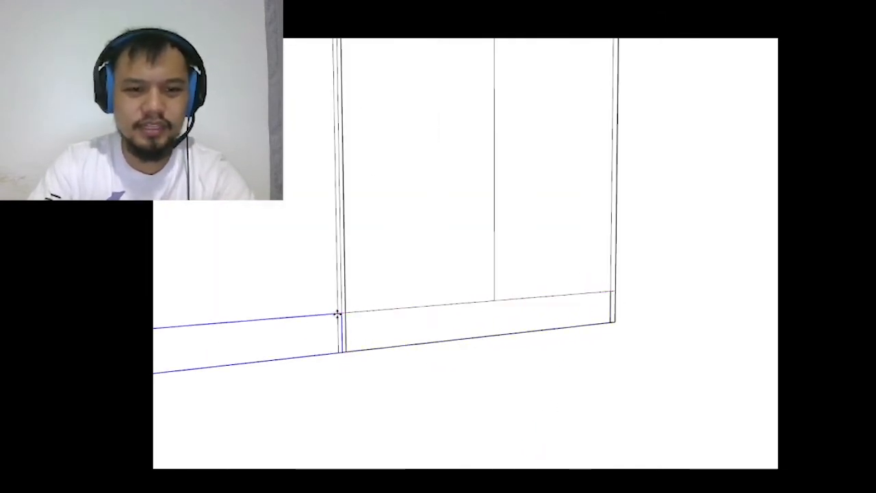
scroll(340, 313, "up", 2)
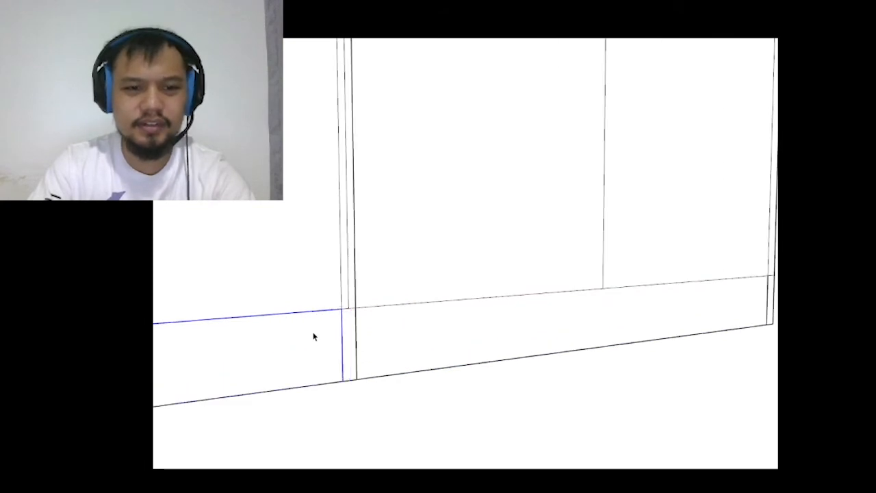
scroll(556, 313, "down", 3)
- Copy both plinth panels up to the cabinet's top edge, above the stacked drawers and the tall doors
scroll(630, 331, "up", 1)
scroll(606, 305, "up", 3)
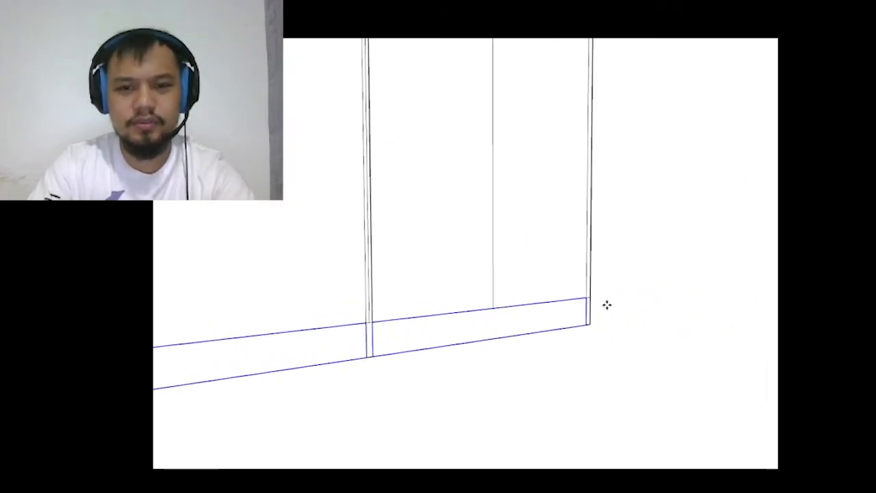
scroll(547, 322, "down", 3)
scroll(540, 88, "up", 6)
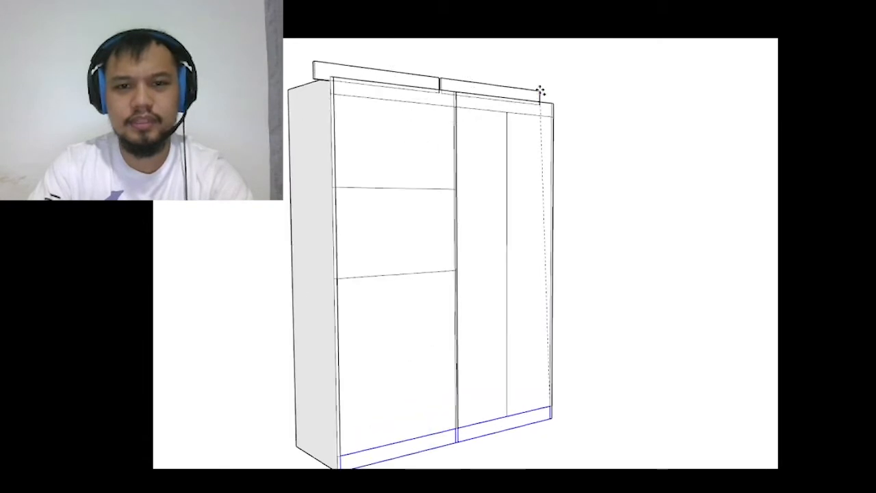
scroll(557, 79, "down", 2)
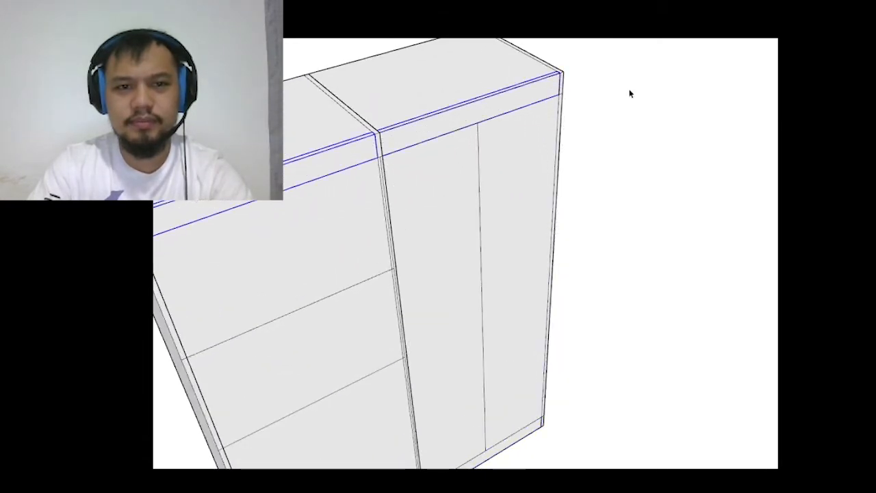
- Trace the uppermost drawer front between the side panel and the divider, directly below the top strip
scroll(647, 167, "down", 4)
mouse_move(647, 167)
middle_mouse_down()
mouse_move(430, 73)
mouse_move(418, 185)
mouse_move(524, 219)
mouse_move(550, 199)
middle_mouse_up()
scroll(539, 233, "up", 3)
scroll(539, 232, "down", 2)
mouse_move(570, 237)
middle_mouse_down()
mouse_move(363, 236)
mouse_move(552, 137)
mouse_move(577, 191)
middle_mouse_up()
scroll(577, 190, "down", 1)
middle_click_drag(364, 111, 479, 110)
scroll(425, 165, "up", 1)
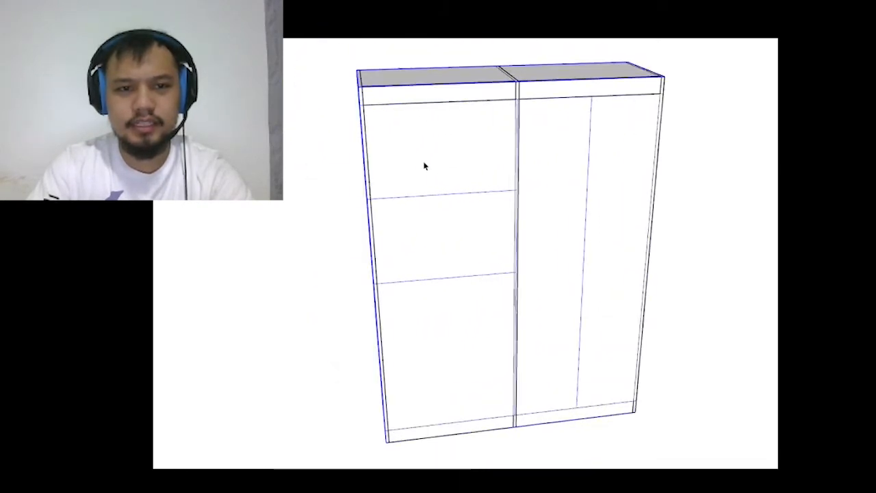
middle_click_drag(417, 158, 434, 101)
scroll(403, 124, "up", 1)
key("l")
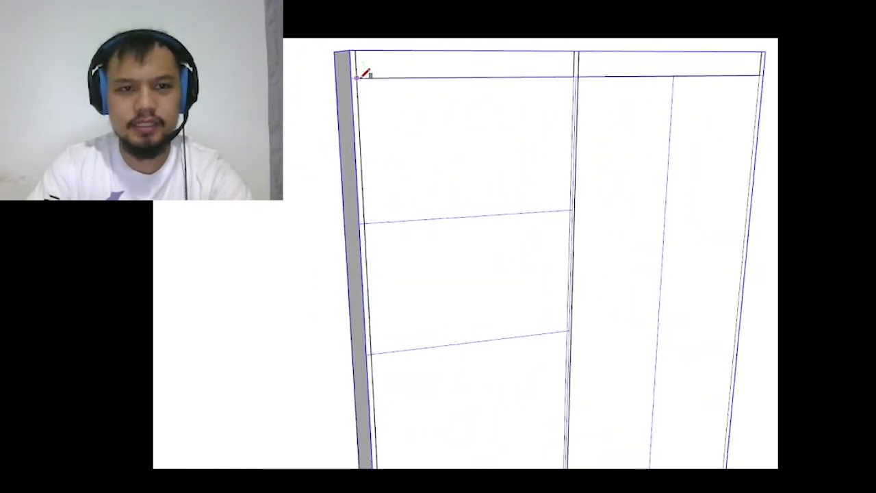
scroll(596, 243, "down", 5)
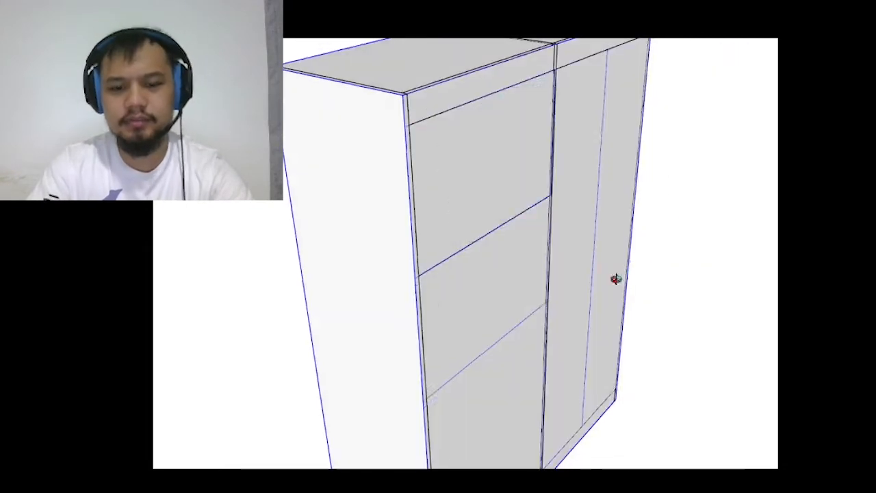
middle_click_drag(612, 242, 557, 153)
scroll(550, 167, "up", 5)
scroll(481, 260, "down", 4)
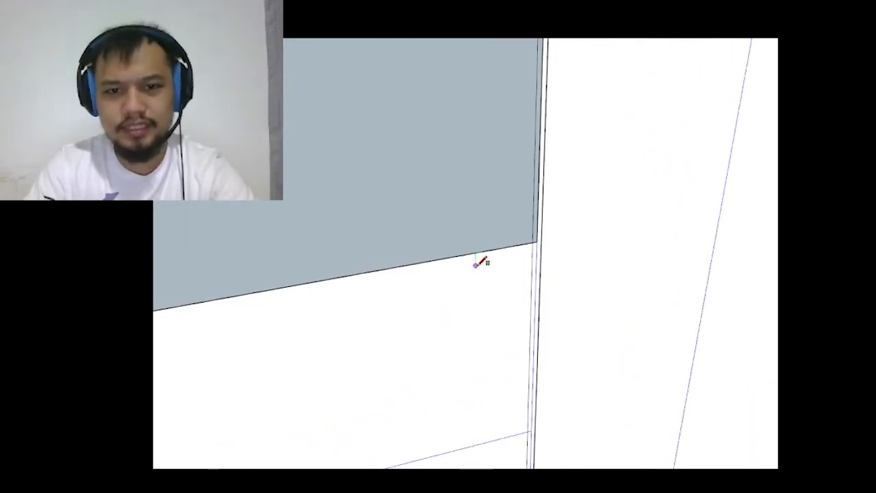
- Pull the uppermost drawer front outline out into a thin panel aligned with the neighbouring divider
key("p")
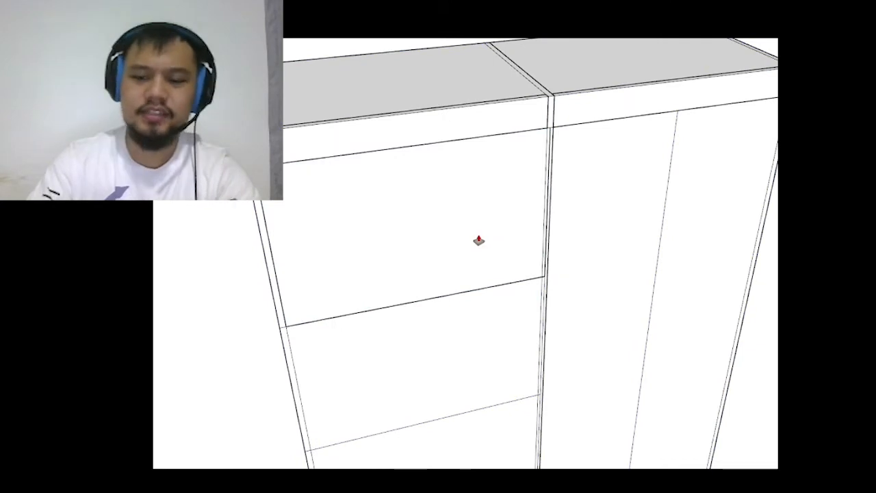
scroll(596, 136, "up", 3)
mouse_move(596, 136)
middle_mouse_down()
mouse_move(565, 199)
mouse_move(551, 171)
middle_mouse_up()
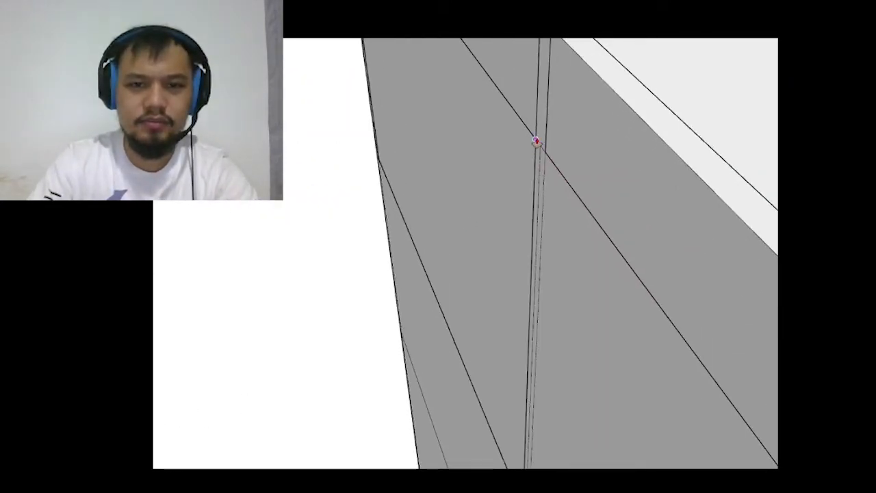
- Push/Pull the wardrobe's upper-left front face into a panel with thickness and make that panel a group
mouse_move(537, 142)
middle_mouse_down()
mouse_move(665, 168)
mouse_move(434, 227)
middle_mouse_up()
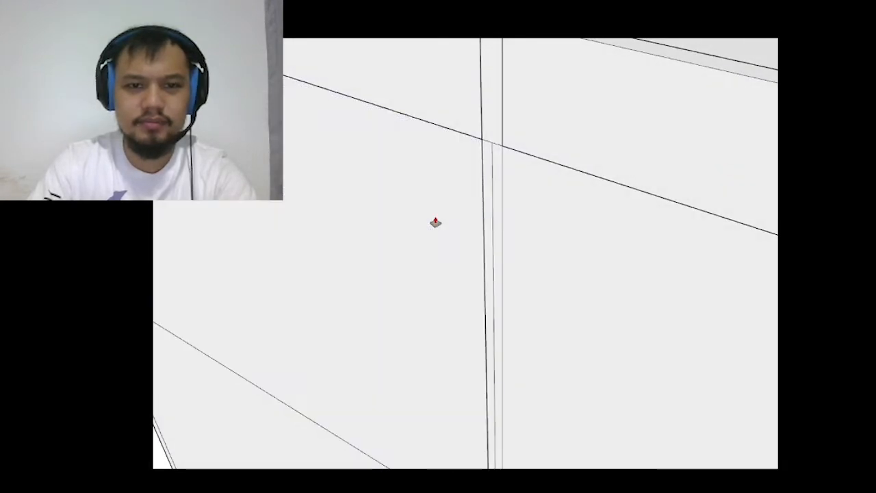
scroll(510, 210, "down", 2)
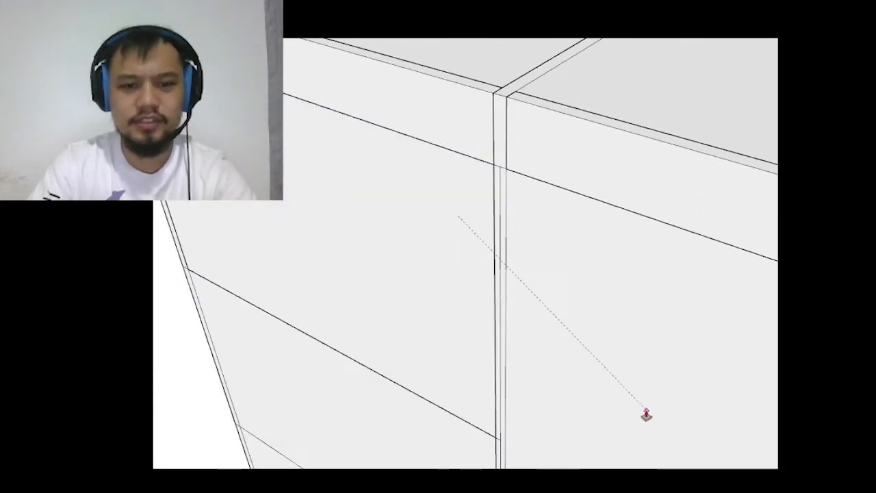
left_click(559, 391)
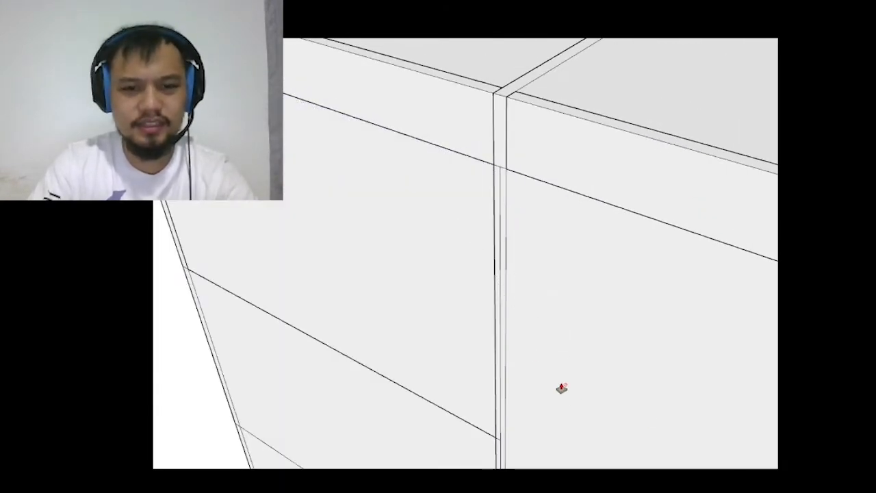
middle_click_drag(561, 390, 504, 299)
left_click_drag(153, 77, 601, 410)
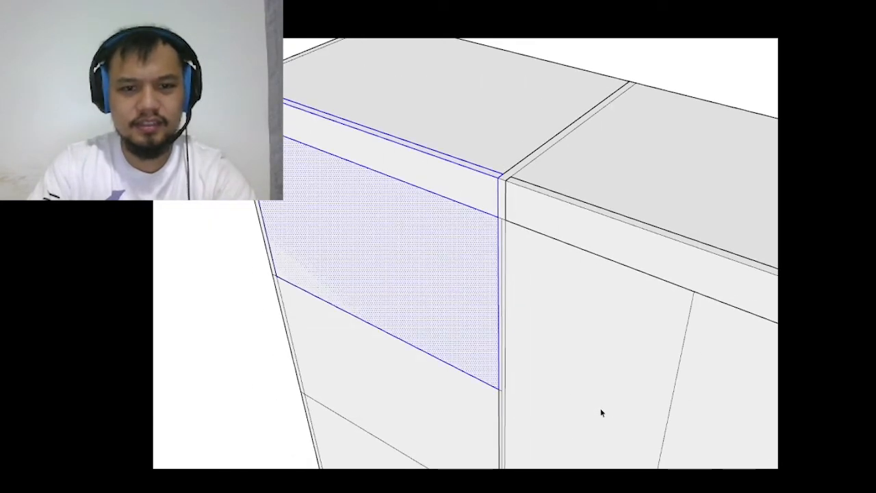
left_click(510, 354)
middle_click_drag(456, 309, 754, 311)
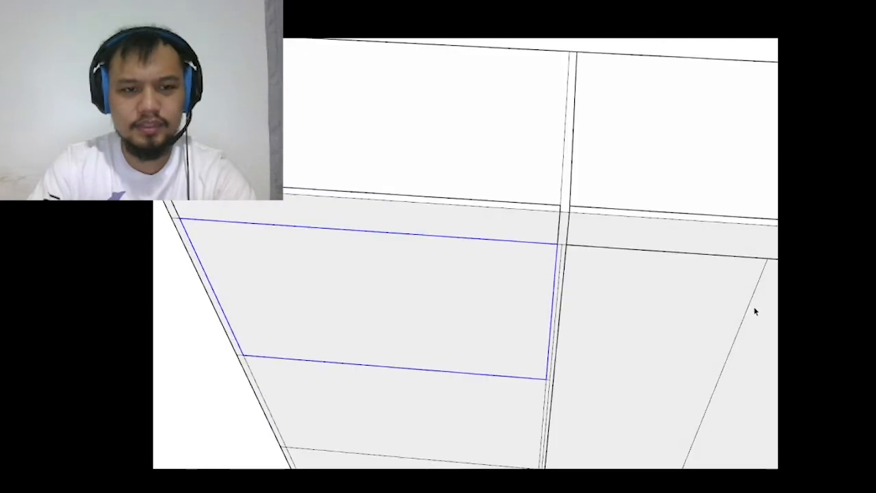
scroll(755, 311, "down", 3)
left_click(581, 113)
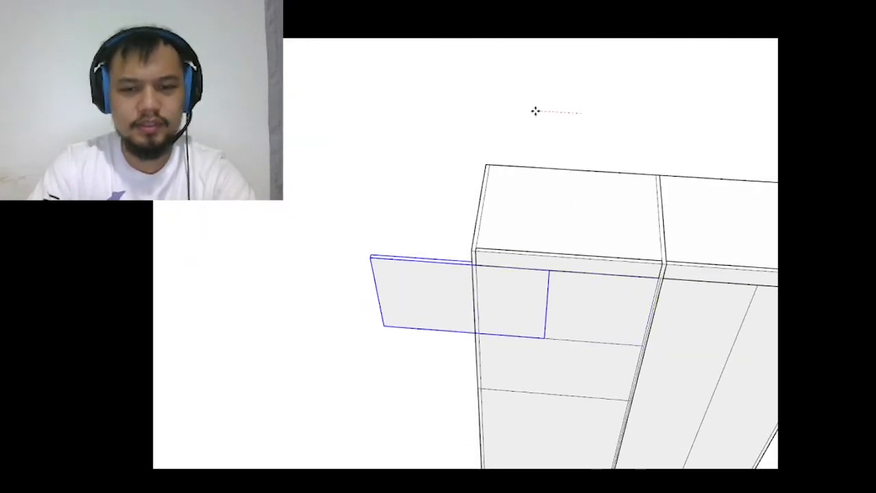
key("Escape")
- Copy the upper-left front panel straight down so the copy's top corner meets the original's bottom corner
scroll(651, 297, "down", 3)
scroll(664, 340, "up", 5)
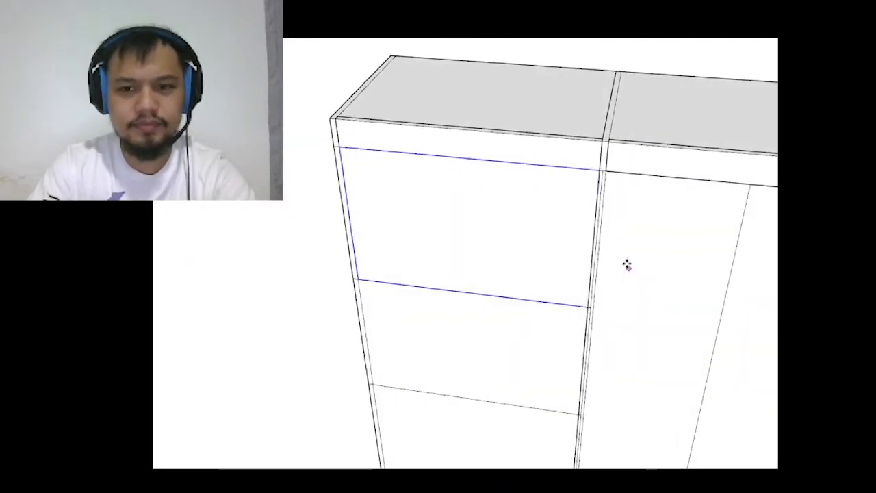
scroll(627, 265, "down", 3)
scroll(561, 218, "up", 3)
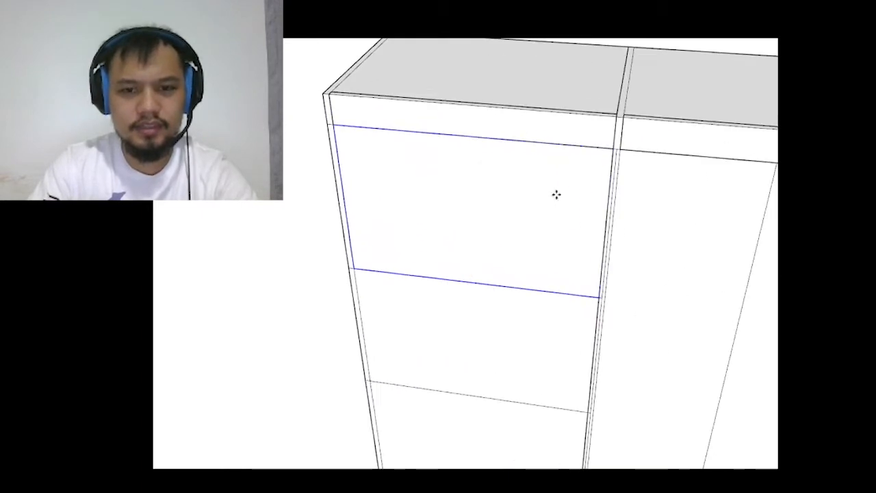
left_click(611, 148)
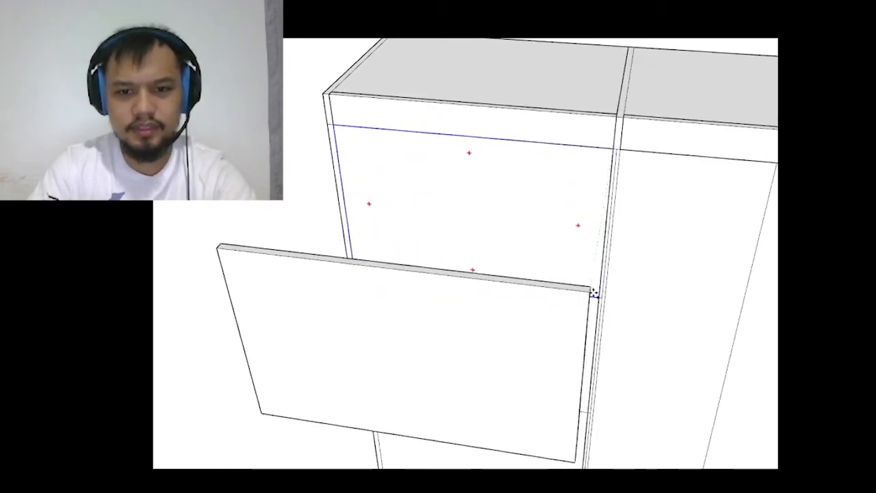
left_click(596, 297)
- Delete the wardrobe's loose box geometry, keeping the uprights, rails and two front panels
scroll(519, 216, "down", 3)
scroll(520, 216, "down", 3)
scroll(557, 333, "up", 3)
key("ctrl+a")
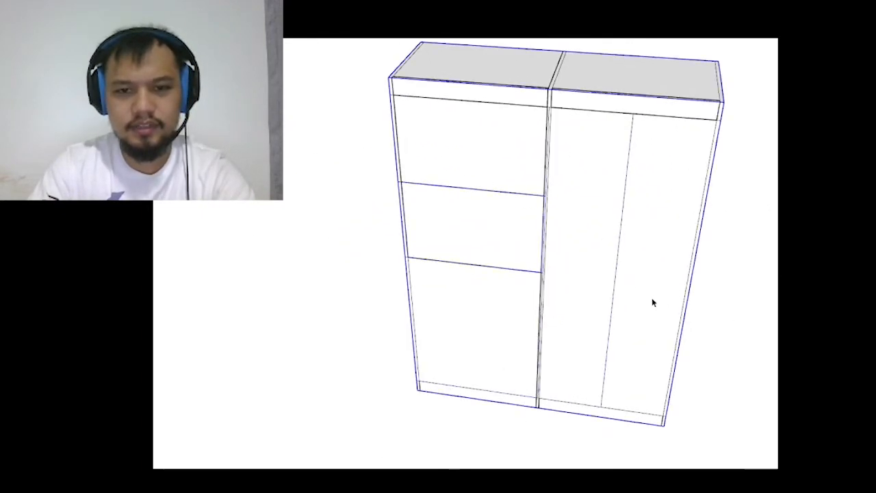
key("Delete")
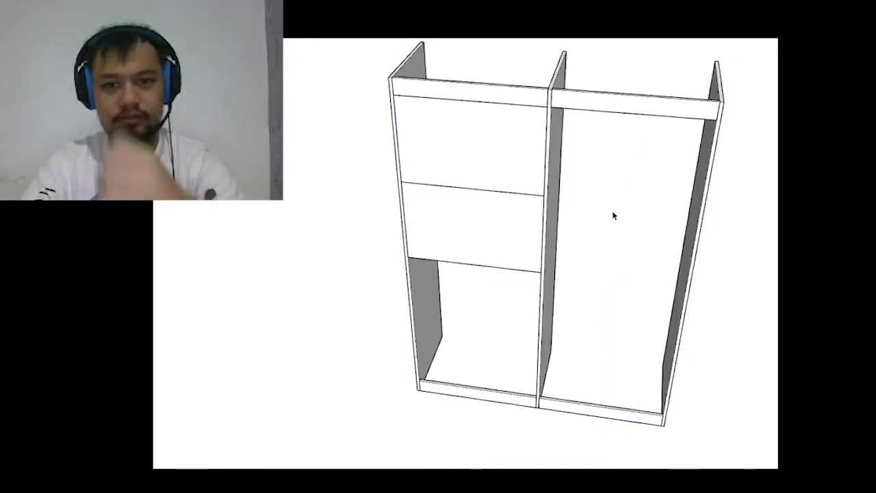
- From behind the wardrobe, edit the right and middle upright groups and Push/Pull their rear edge faces
middle_click_drag(613, 214, 390, 270)
scroll(545, 305, "up", 3)
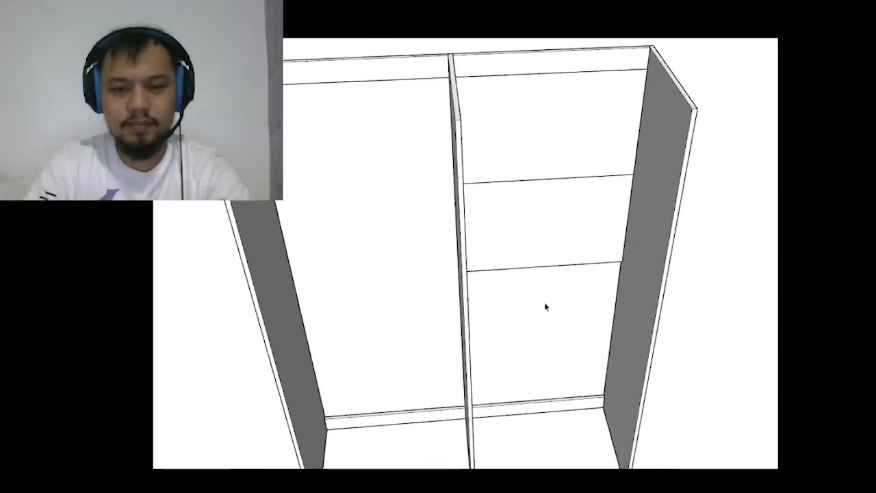
middle_click_drag(546, 305, 673, 239)
left_click(672, 238)
scroll(671, 238, "up", 5)
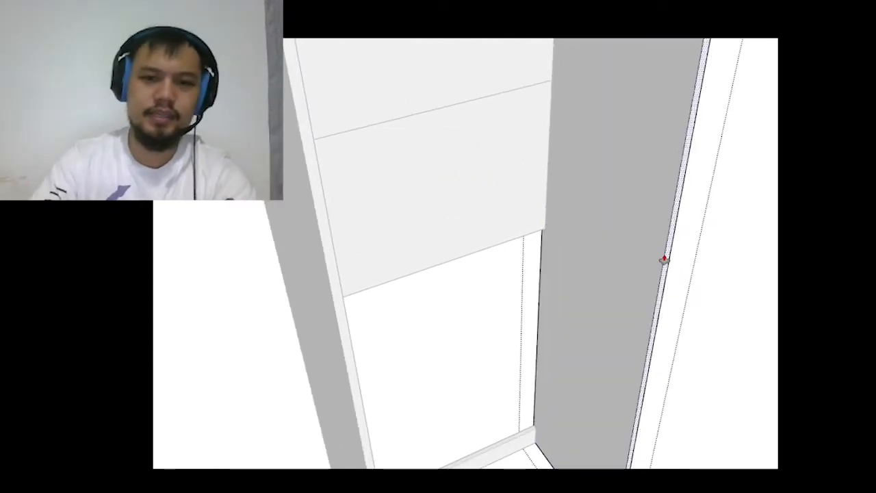
scroll(563, 345, "down", 5)
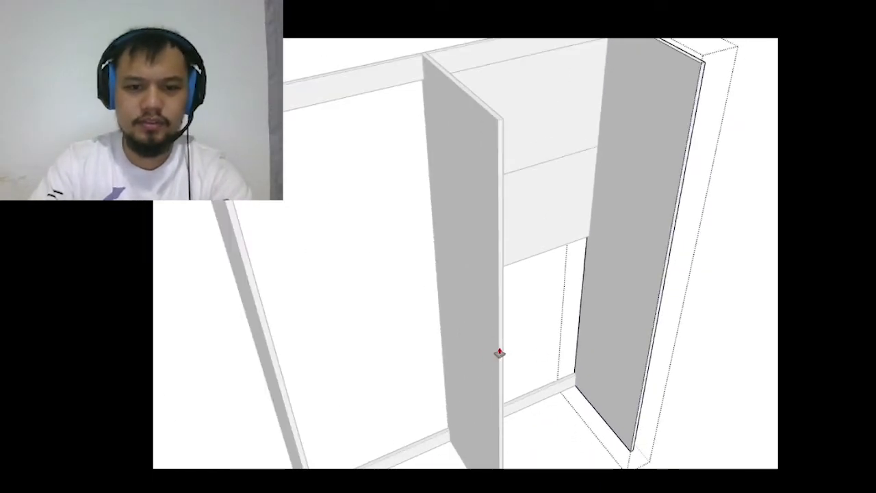
left_click(499, 352)
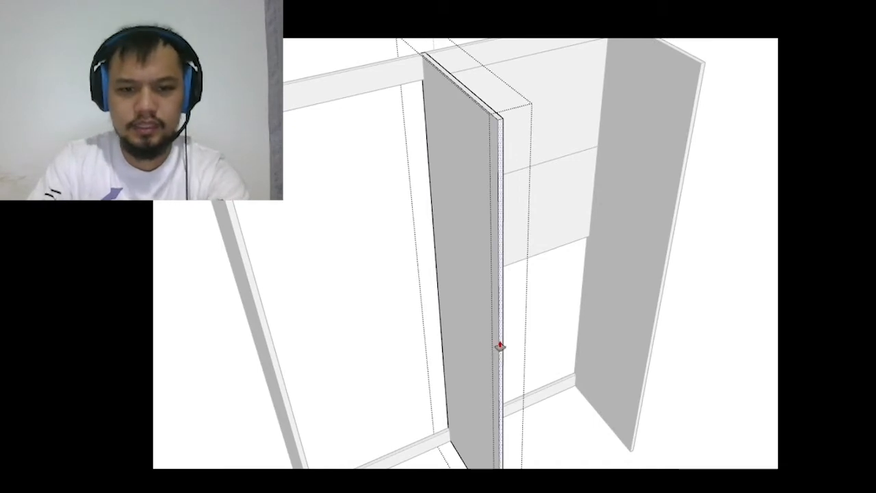
scroll(446, 368, "down", 4)
scroll(342, 351, "up", 4)
- Push the rear edge face of the left upright, as seen from behind, slightly inward to shorten its depth
left_click(348, 344)
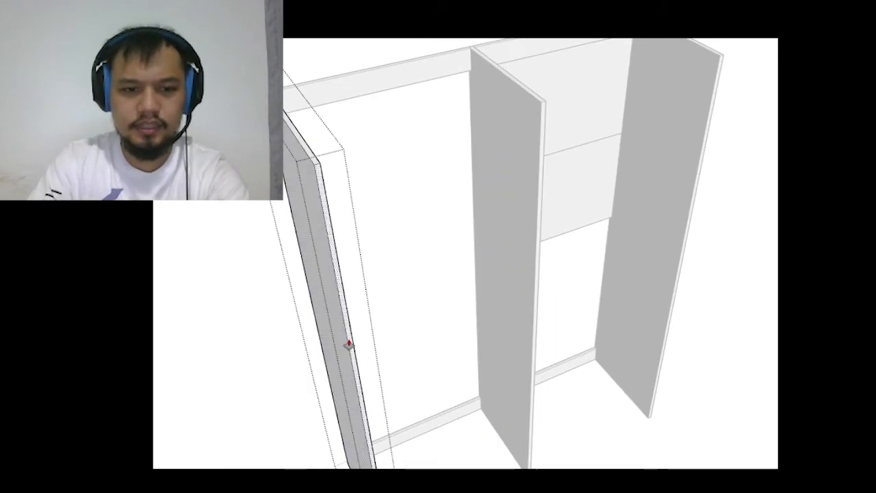
scroll(413, 338, "down", 3)
scroll(377, 342, "up", 3)
left_click(377, 336)
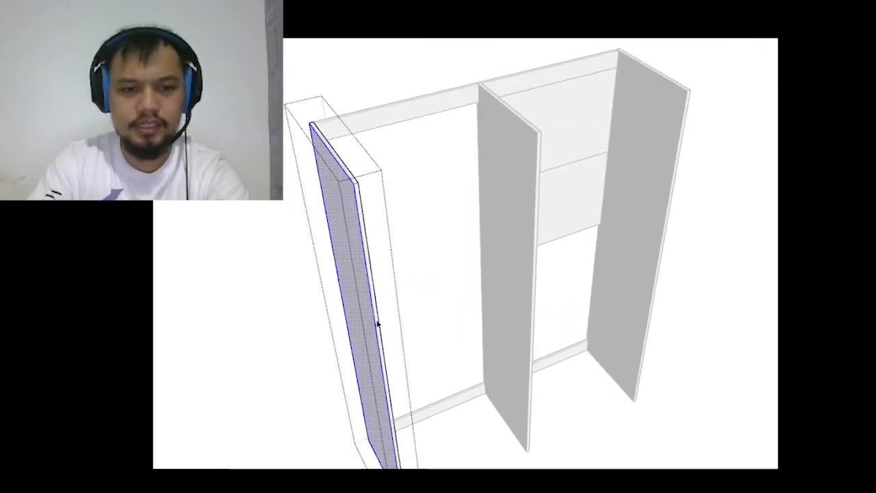
scroll(377, 323, "up", 2)
key("p")
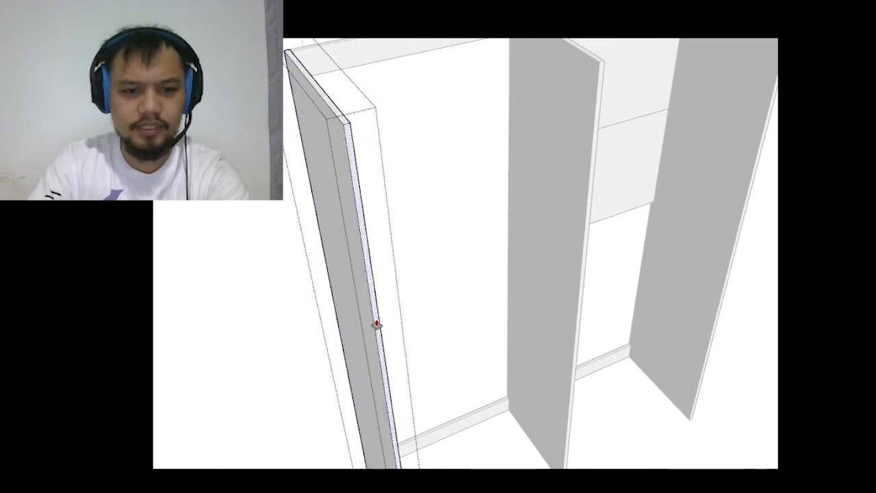
left_click(376, 324)
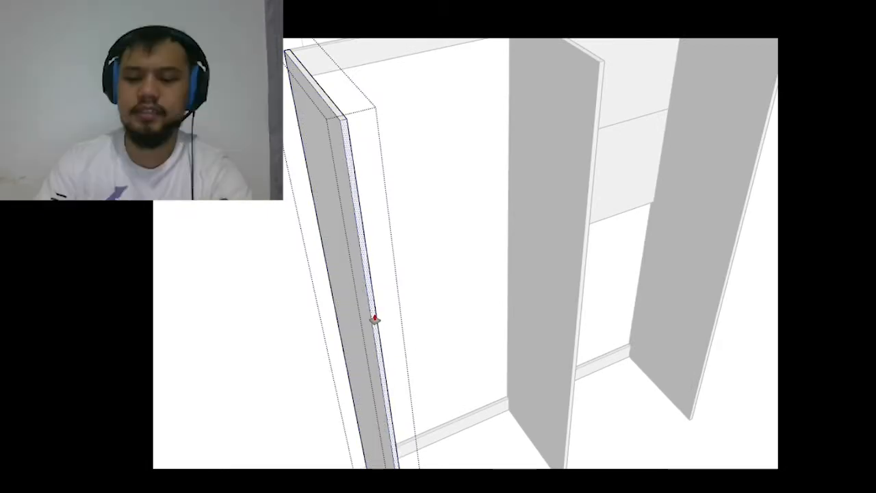
left_click(375, 319)
- Edit the middle upright's group and push its rear edge face slightly inward to match the left upright
key("space")
double_click(570, 268)
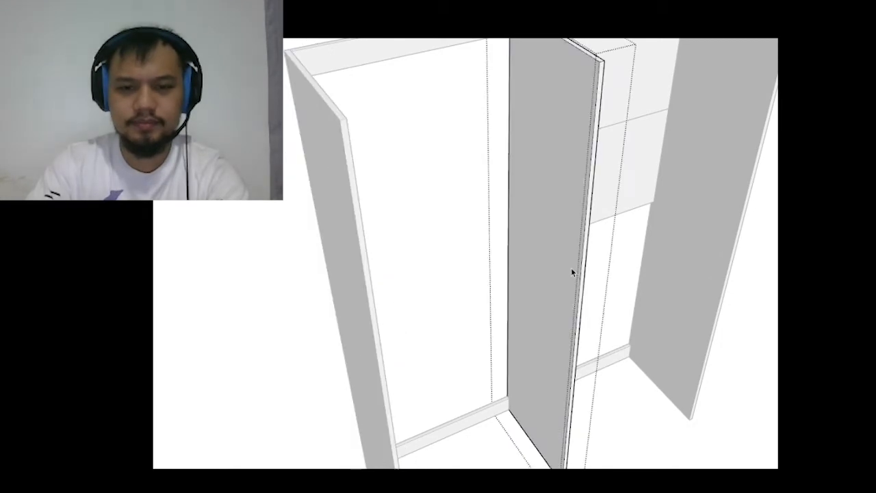
key("p")
left_click(584, 256)
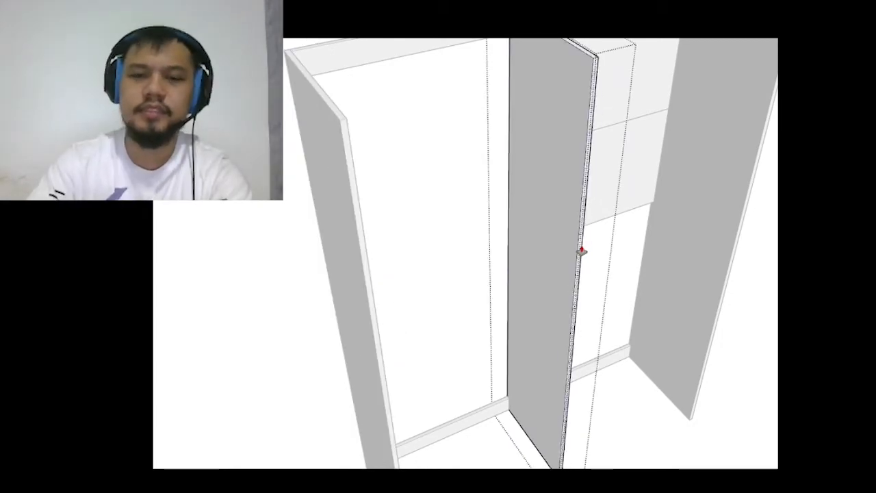
left_click(582, 251)
- Edit the right upright's group, as seen from behind, and push its rear edge face slightly inward
scroll(536, 289, "down", 4)
scroll(634, 252, "up", 5)
double_click(587, 234)
key("p")
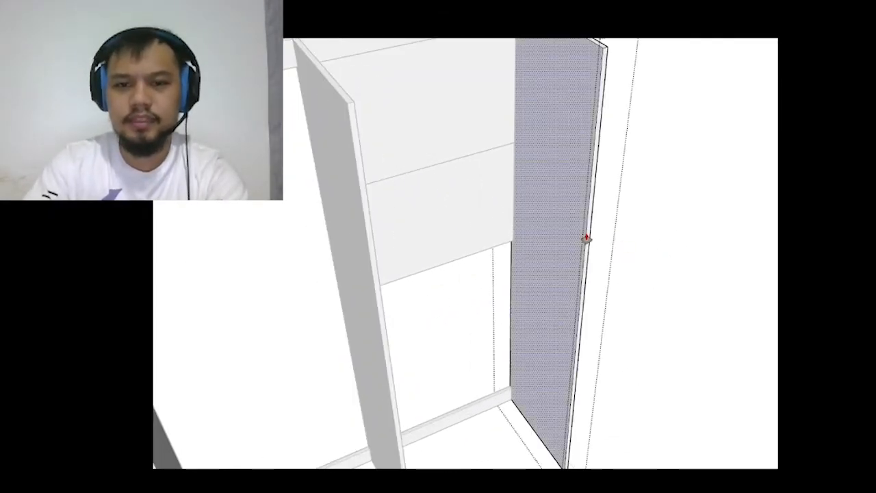
scroll(581, 233, "down", 5)
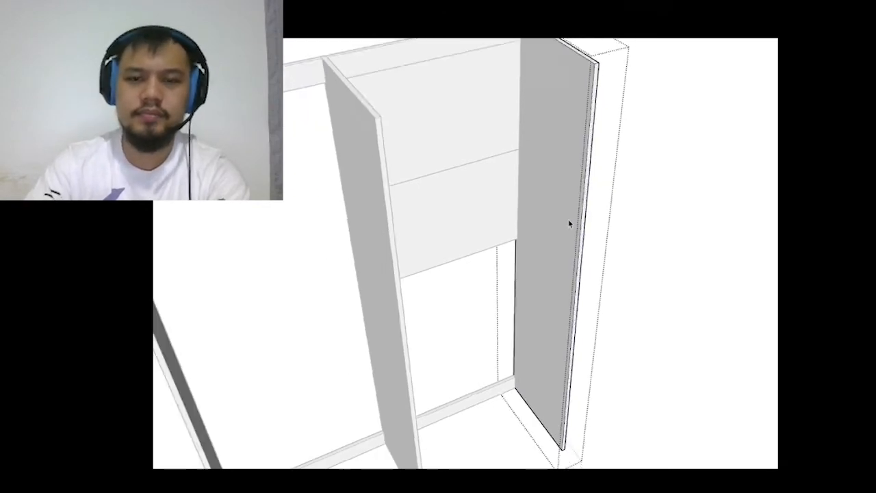
- Measure the middle upright's depth from the front rail to its rear edge with the Line tool
scroll(470, 272, "up", 5)
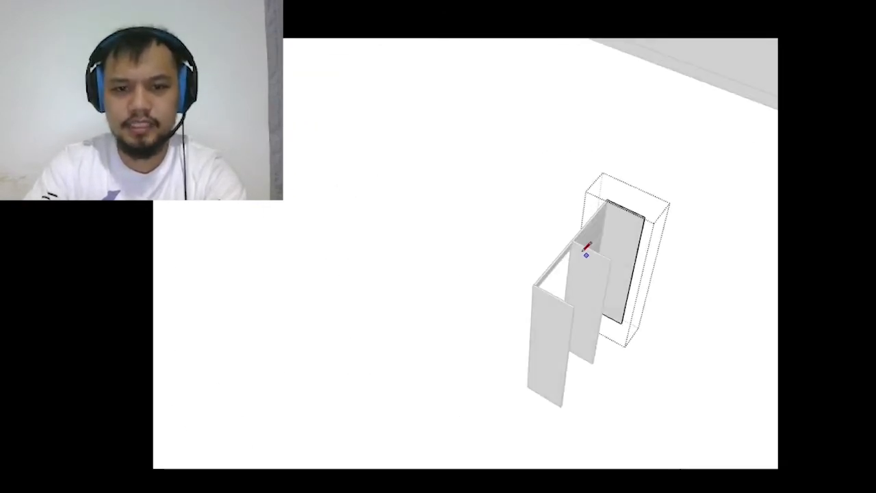
scroll(561, 234, "up", 2)
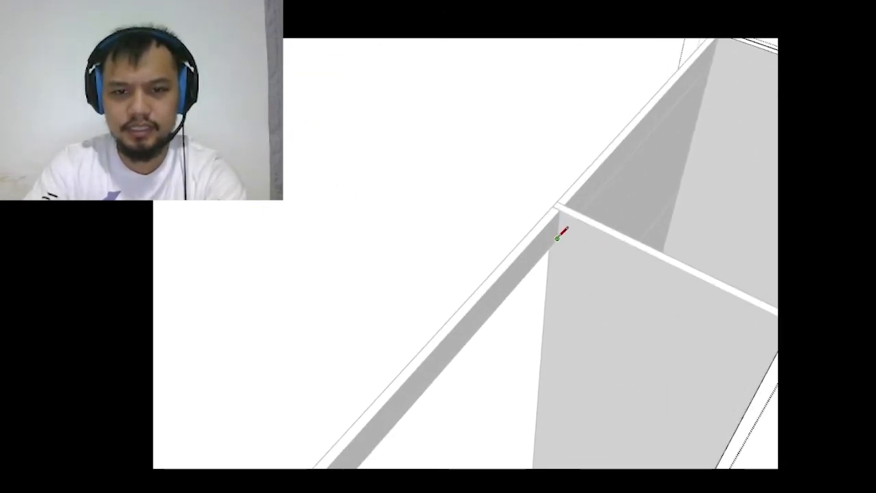
scroll(558, 236, "down", 2)
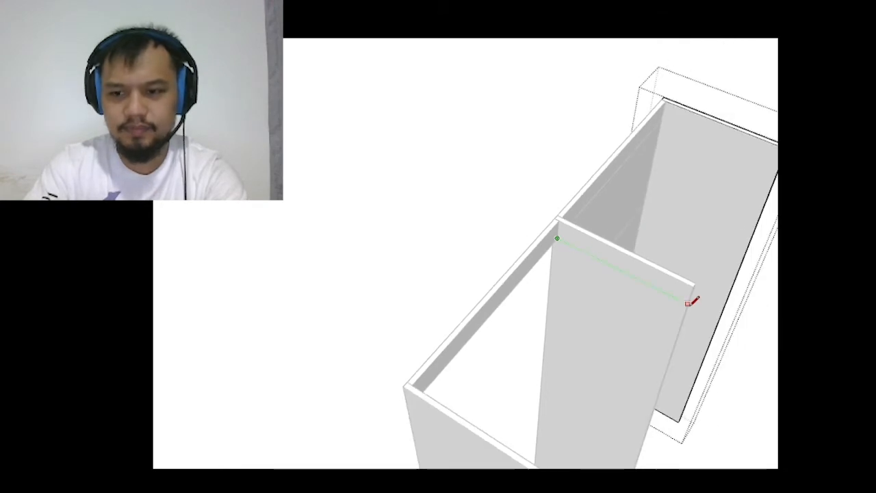
scroll(594, 274, "down", 2)
left_click(758, 310)
scroll(751, 304, "down", 3)
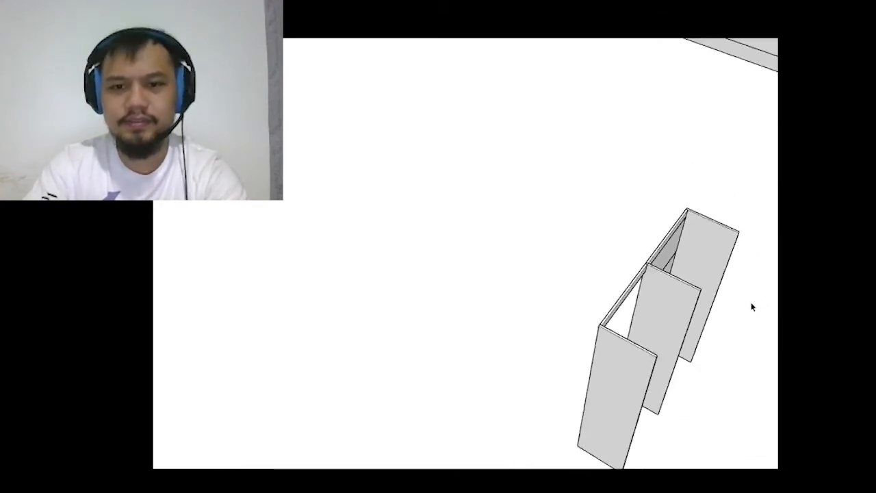
- Draw a rectangle across the wardrobe's open rear, from the left upright's top corner to the right upright's bottom corner
middle_click_drag(751, 303, 450, 207)
scroll(457, 237, "down", 2)
middle_click_drag(381, 266, 389, 285)
key("r")
scroll(346, 220, "up", 5)
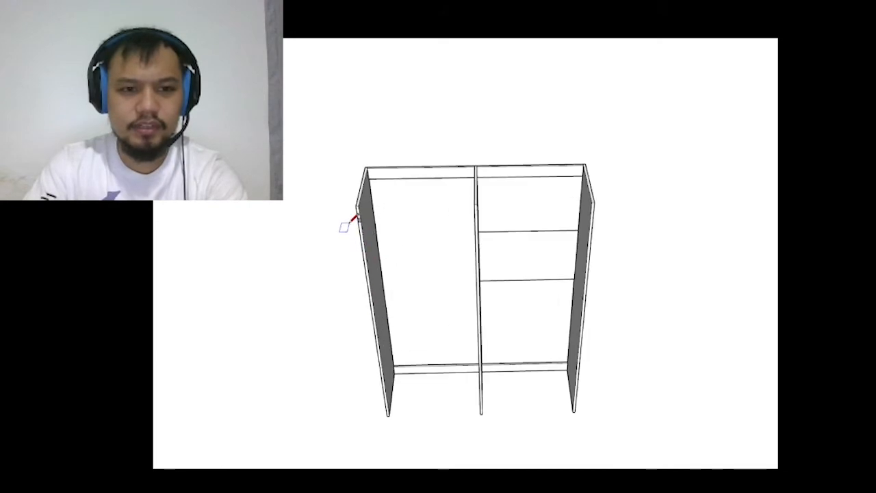
left_click(363, 192)
scroll(363, 193, "down", 3)
scroll(568, 390, "up", 3)
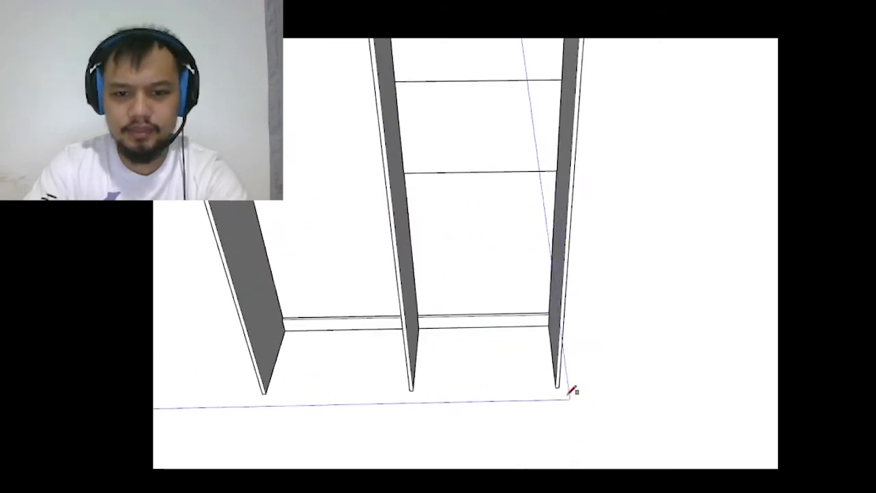
left_click(559, 387)
- Push/Pull the rear rectangle into a back panel with thickness covering the whole wardrobe
middle_click_drag(559, 388, 634, 380)
key("p")
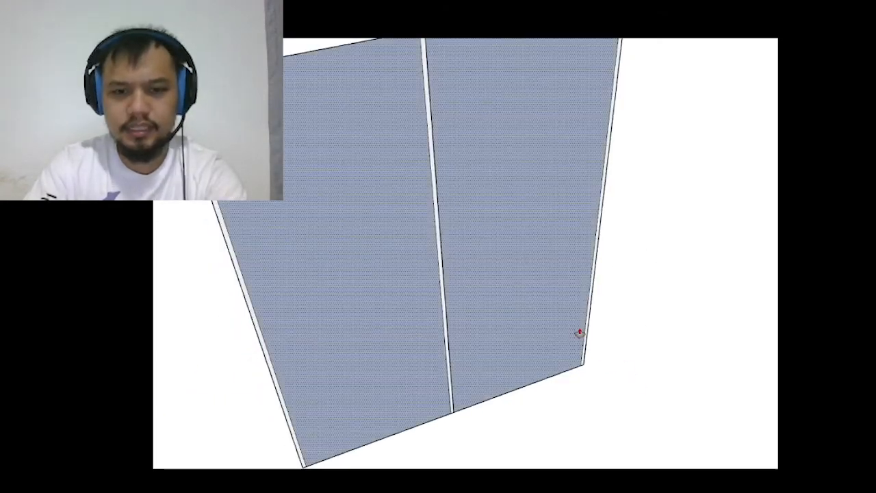
left_click(579, 334)
left_click(579, 336)
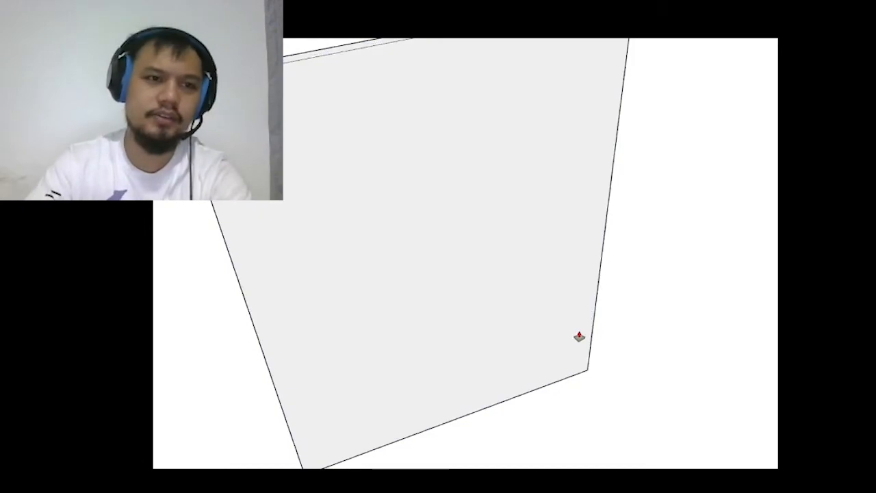
- Examine the back panel's thickness and its joints with the side uprights at both rear corners
scroll(372, 374, "down", 5)
scroll(524, 250, "up", 4)
scroll(502, 262, "up", 2)
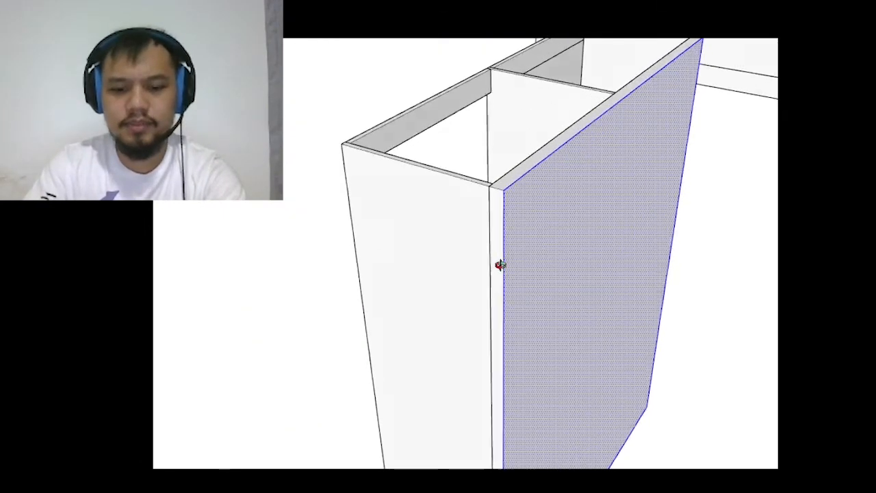
middle_click_drag(499, 262, 563, 265)
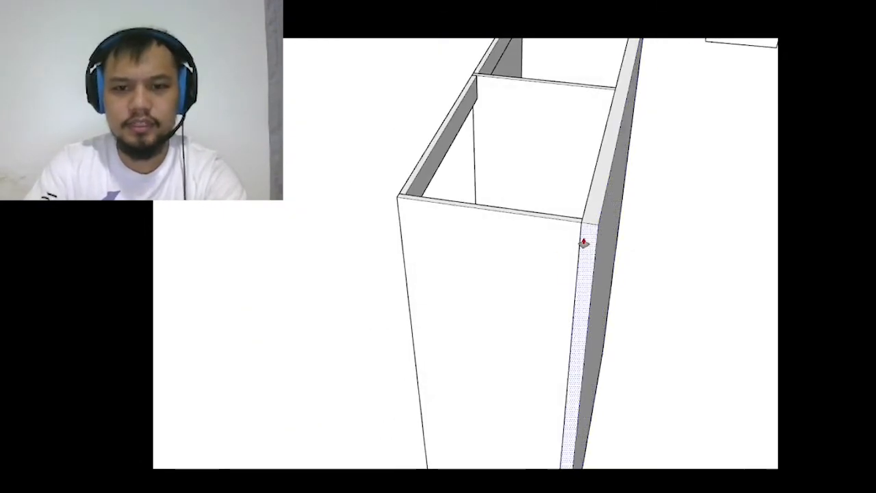
middle_click_drag(575, 243, 508, 273)
scroll(451, 290, "up", 4)
scroll(507, 273, "down", 3)
middle_click_drag(573, 241, 581, 272)
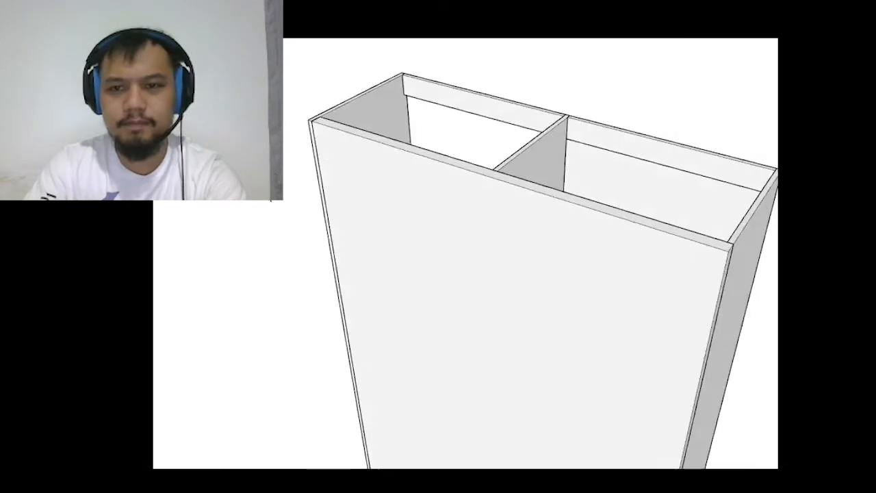
scroll(581, 271, "up", 3)
middle_click_drag(461, 237, 432, 253)
scroll(432, 254, "up", 2)
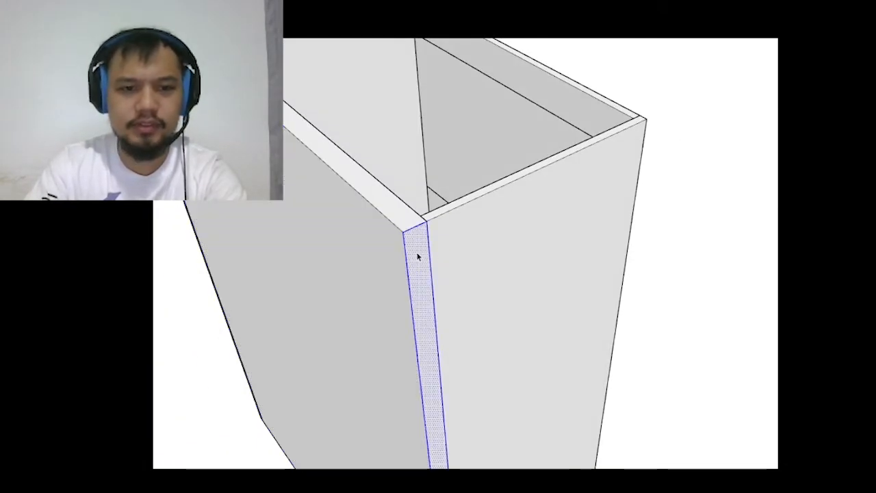
- Extend the side upright rearward until its rear edge is flush with the back panel's outer face
key("space")
double_click(439, 234)
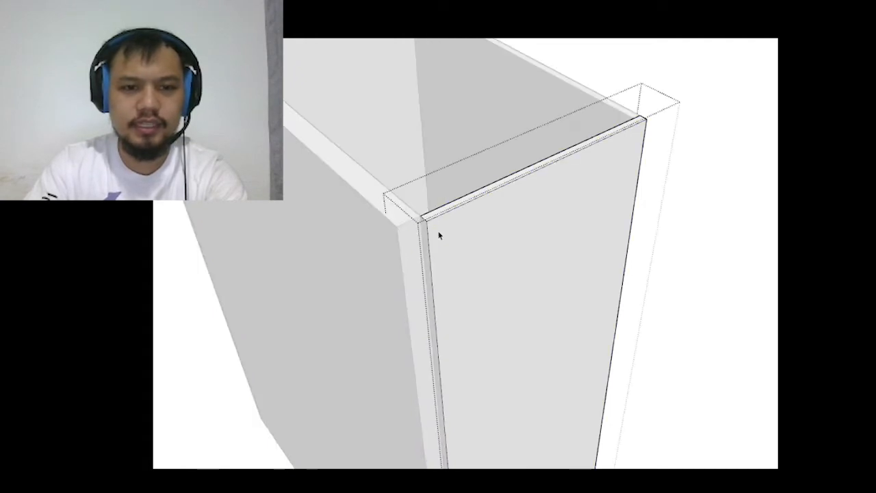
left_click(423, 236)
left_click(394, 226)
key("space")
scroll(426, 236, "down", 3)
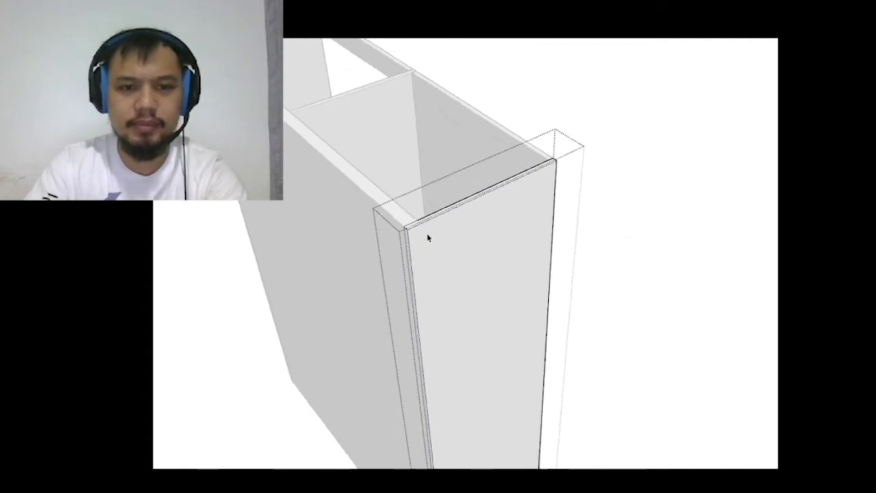
- Select the entire back panel and make it a group
left_click(649, 250)
middle_click_drag(650, 251, 616, 212)
left_click(612, 218)
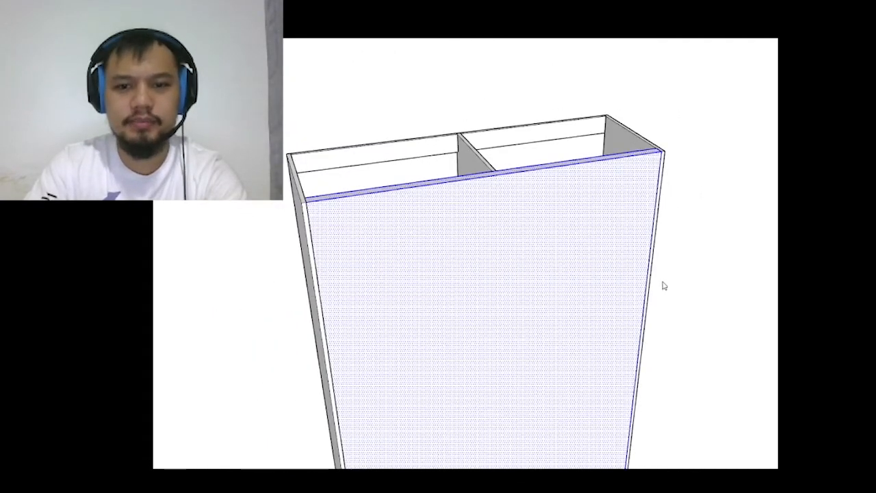
key("ctrl+g")
- Draw a rectangle across the underside of the right compartment, from the front rail beside the middle upright to the opposite back panel corner
scroll(491, 275, "down", 3)
middle_click_drag(297, 316, 525, 248)
scroll(525, 248, "down", 4)
scroll(586, 424, "up", 8)
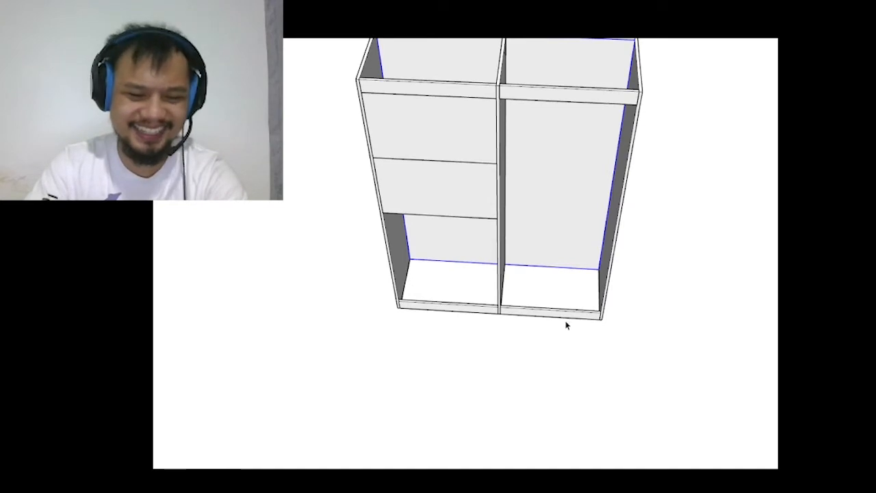
scroll(566, 326, "up", 6)
key("l")
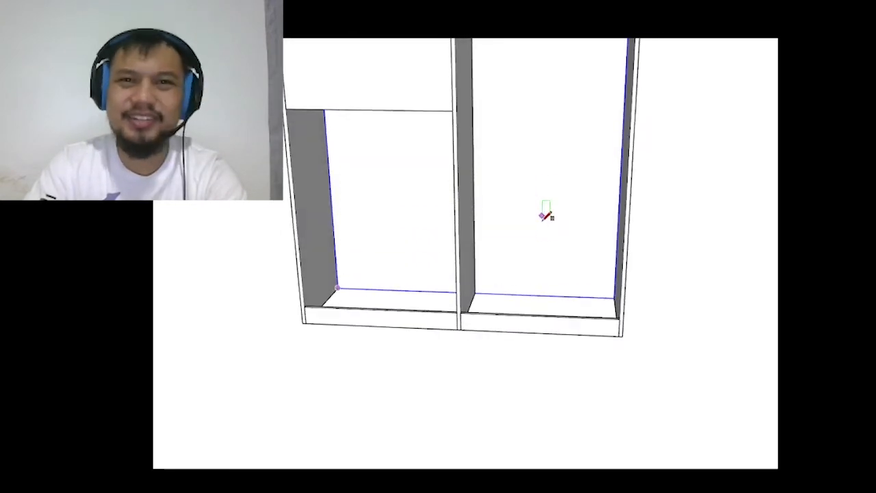
mouse_move(532, 245)
middle_mouse_down()
mouse_move(514, 153)
mouse_move(488, 137)
middle_mouse_up()
scroll(473, 244, "up", 6)
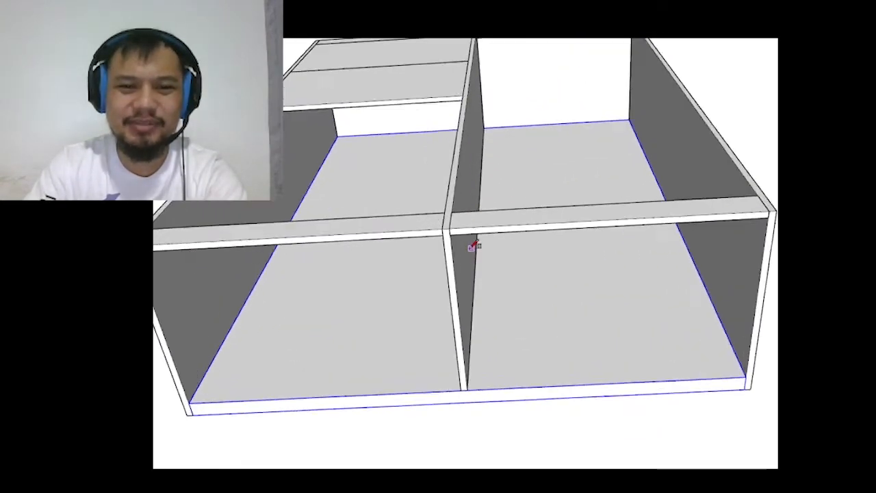
left_click(438, 218)
scroll(438, 218, "down", 3)
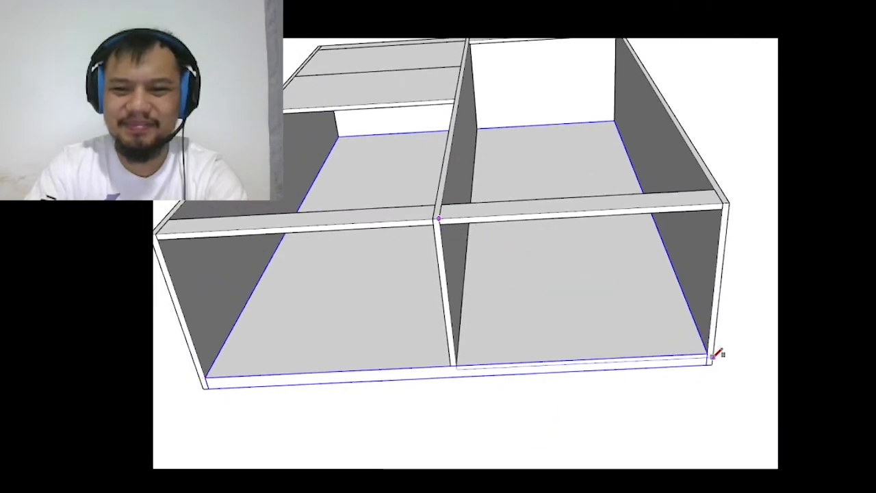
left_click(706, 353)
- Push/Pull the underside rectangle into a bottom panel with thickness and group it
mouse_move(649, 319)
middle_mouse_down()
mouse_move(644, 351)
mouse_move(655, 336)
middle_mouse_up()
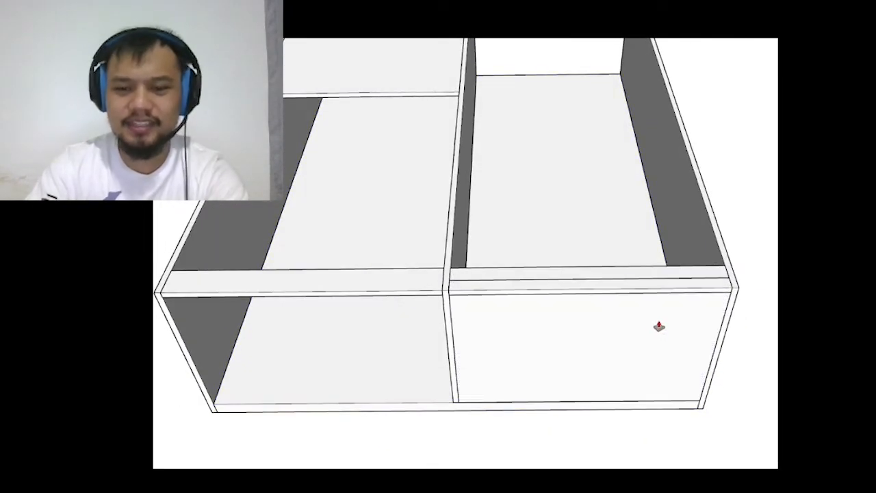
key("space")
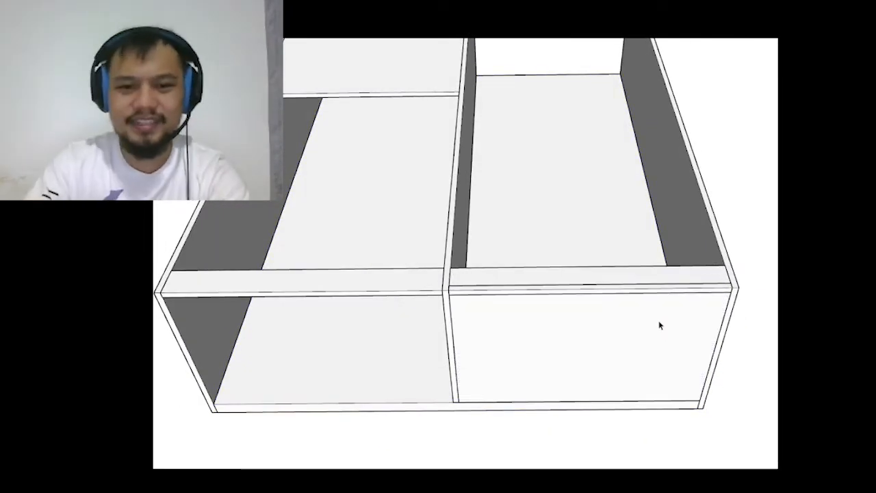
left_click(659, 322)
key("ctrl+g")
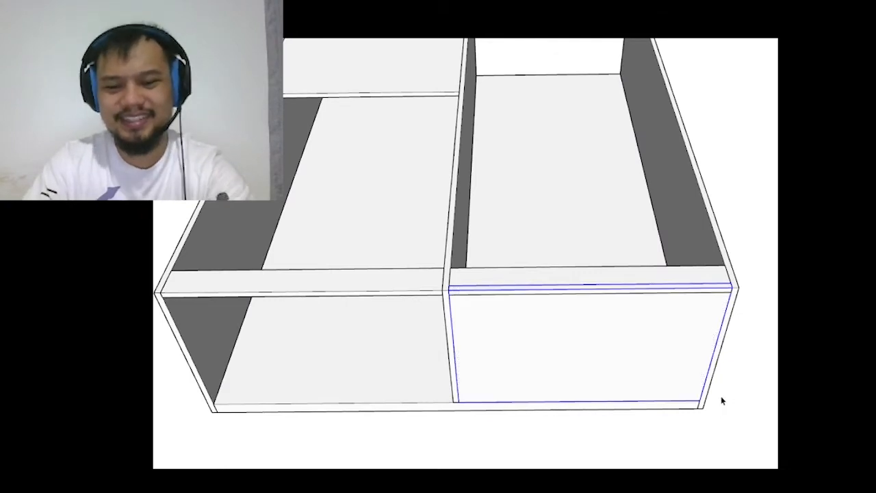
- Move the right bottom panel up from its front corner so it rests on top of the lower front rail
middle_click_drag(720, 399, 703, 461)
key("m")
scroll(718, 346, "up", 4)
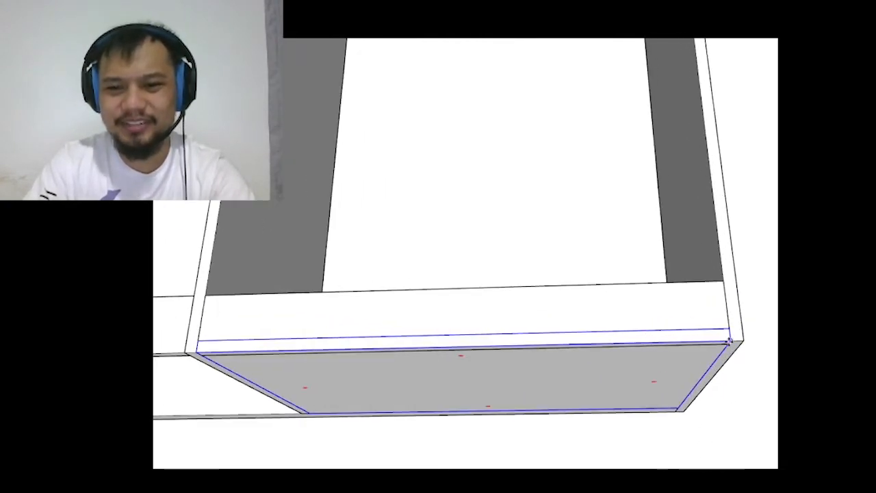
left_click(729, 340)
left_click(724, 282)
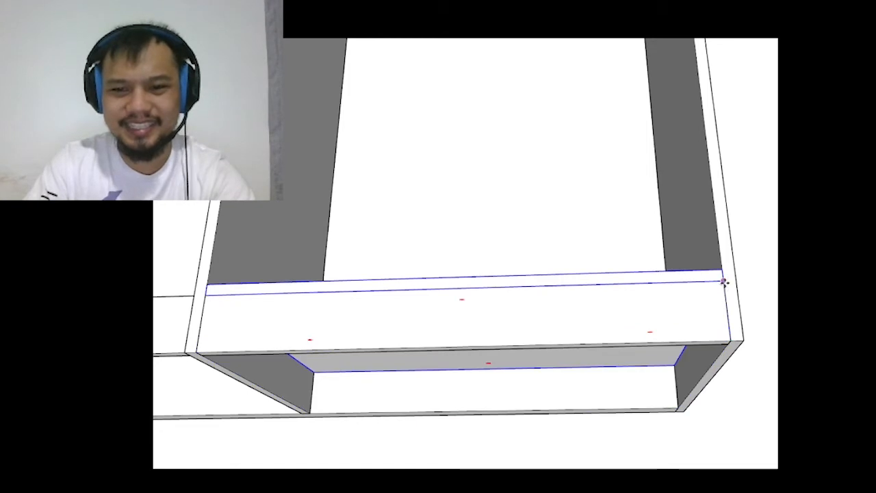
- Copy the right bottom panel into the left compartment, aligned with the lower rail's top edge at the middle upright
mouse_move(724, 282)
middle_mouse_down()
mouse_move(607, 379)
mouse_move(697, 331)
middle_mouse_up()
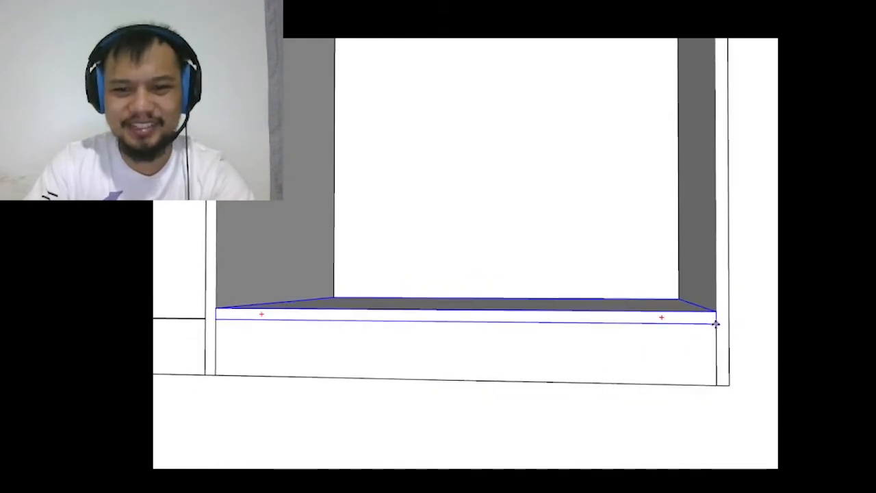
scroll(715, 323, "down", 4)
scroll(463, 371, "up", 5)
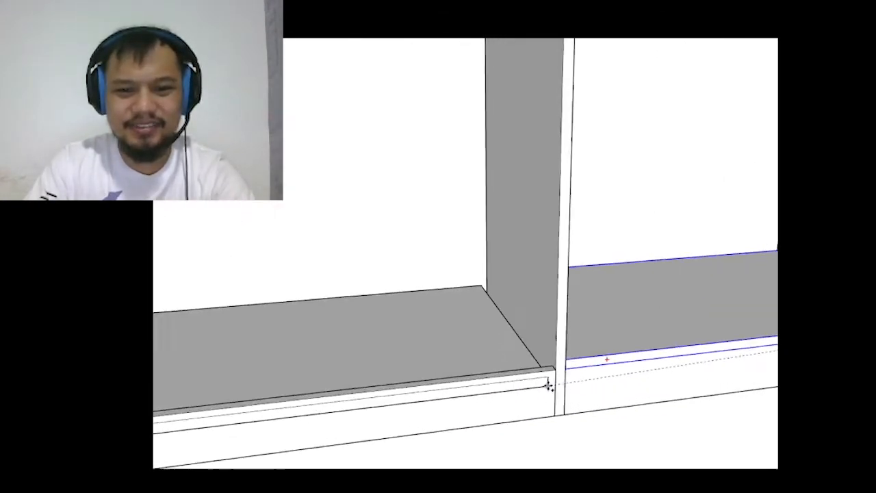
left_click(557, 365)
- Delete the two large front panels from the left compartment
scroll(557, 366, "down", 3)
middle_click_drag(643, 393, 617, 464)
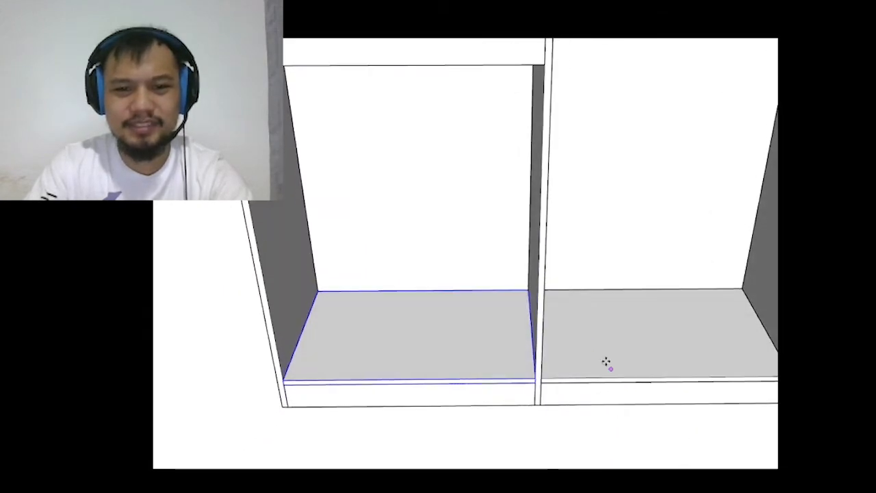
scroll(417, 260, "down", 3)
mouse_move(417, 260)
middle_mouse_down()
mouse_move(568, 308)
mouse_move(614, 338)
middle_mouse_up()
scroll(593, 360, "up", 3)
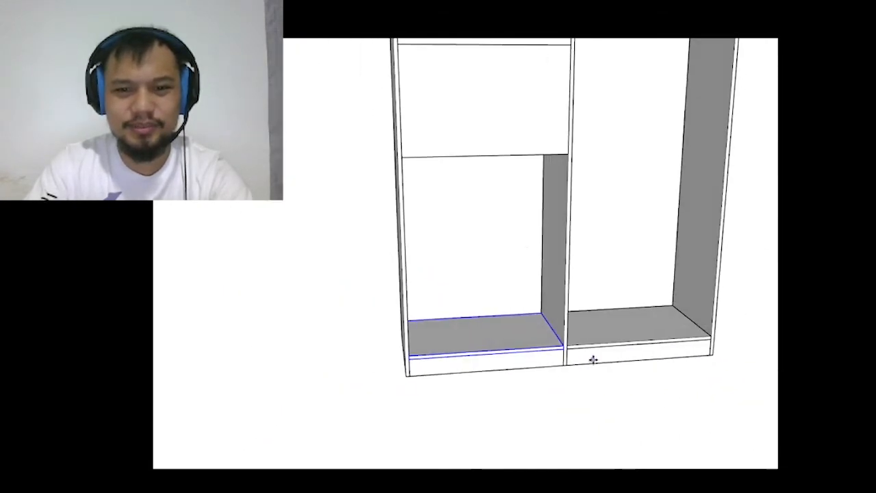
scroll(512, 317, "down", 4)
mouse_move(553, 352)
middle_mouse_down()
mouse_move(538, 257)
mouse_move(520, 227)
mouse_move(436, 215)
middle_mouse_up()
scroll(520, 226, "up", 2)
double_click(520, 226)
scroll(436, 215, "up", 2)
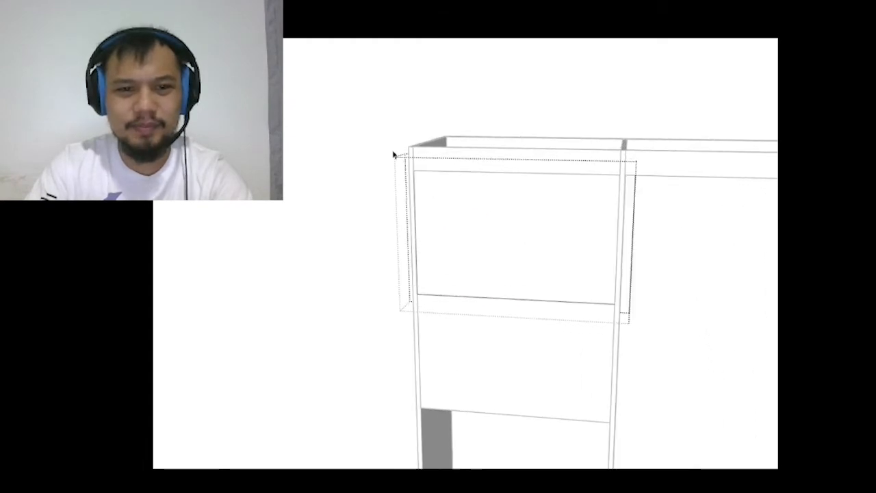
left_click_drag(403, 160, 649, 208)
scroll(596, 219, "down", 5)
scroll(588, 219, "down", 2)
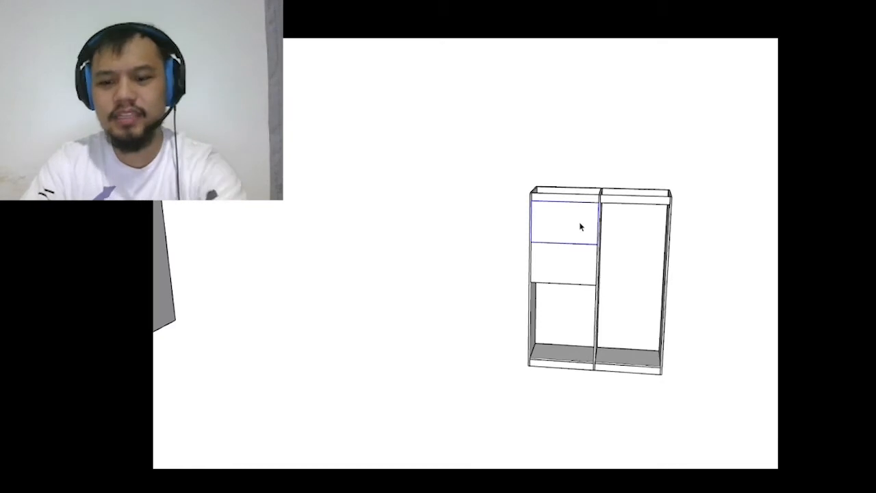
key("Delete")
- Copy both bottom panels up to the underside of the upper front rails, forming top panels for both compartments
scroll(616, 373, "up", 4)
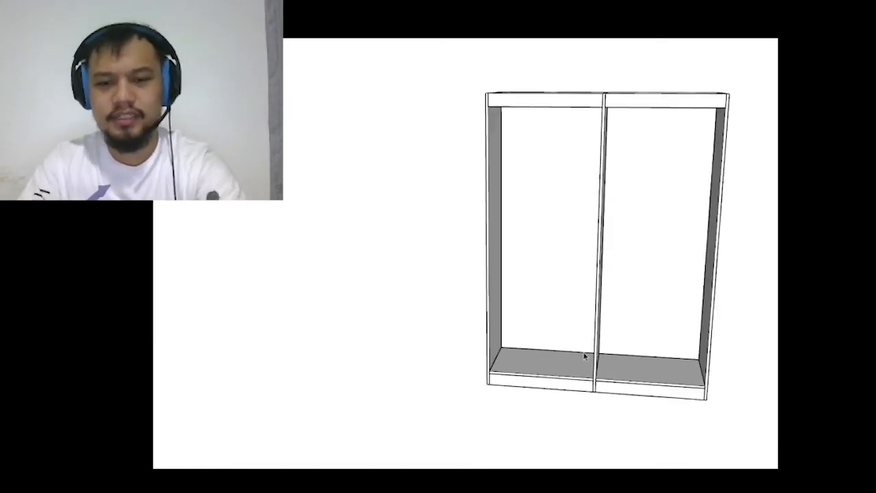
left_click(573, 367)
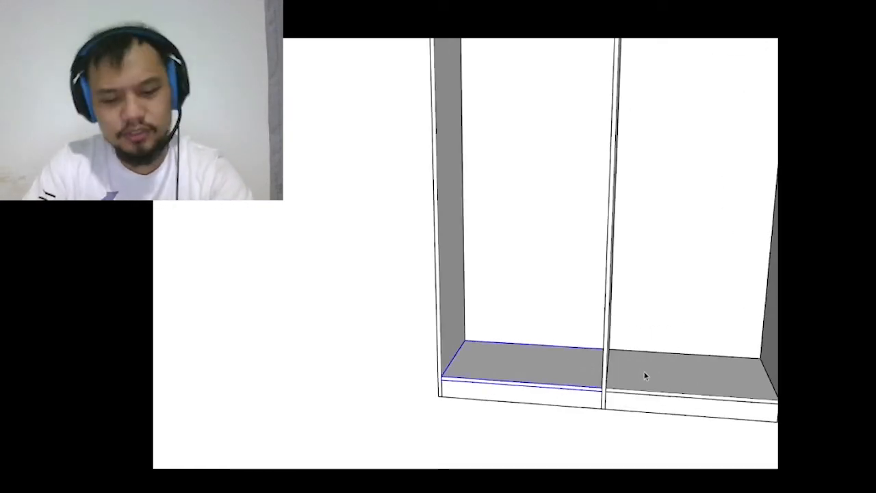
scroll(619, 385, "up", 4)
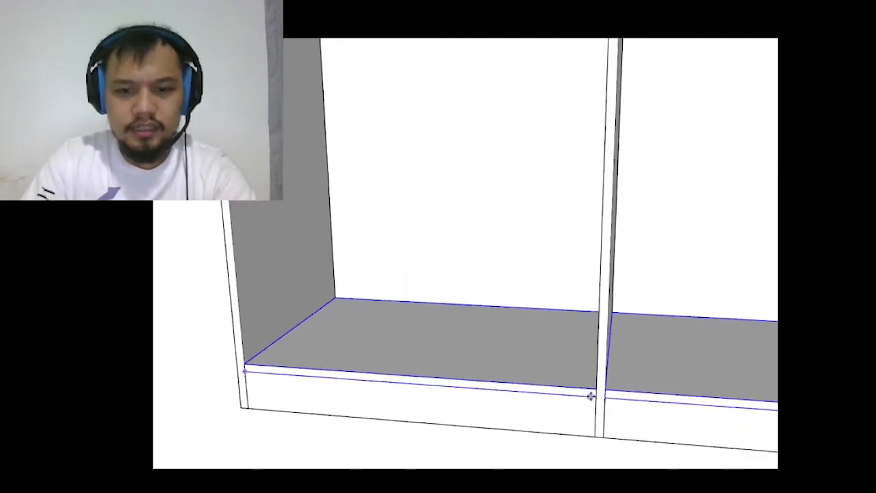
scroll(594, 391, "down", 5)
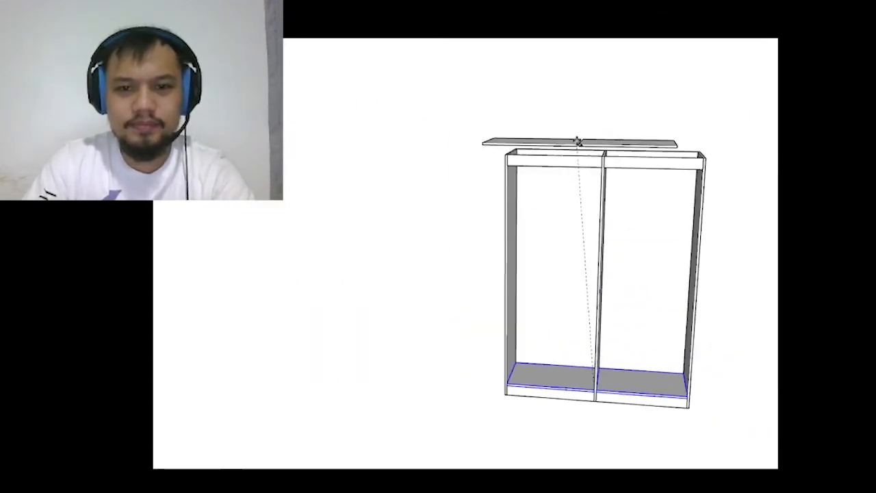
scroll(618, 182, "up", 5)
left_click_drag(618, 182, 616, 158)
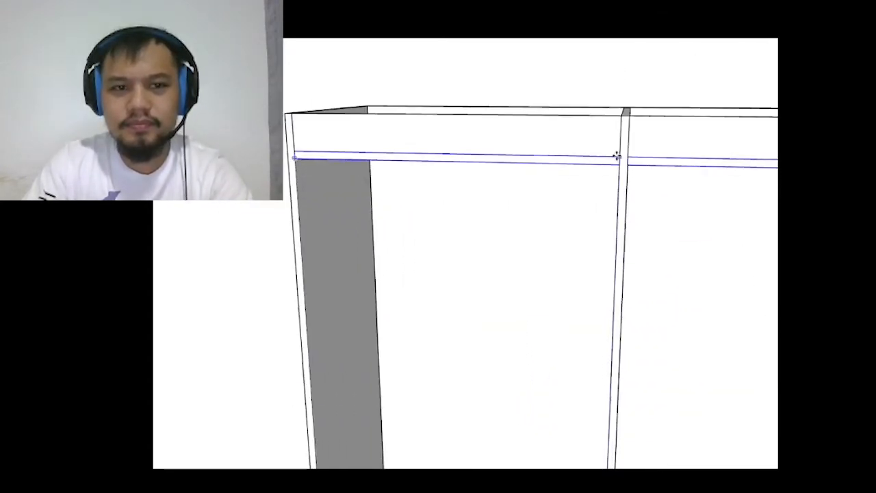
- Outline a front panel in the left compartment with lines between the uprights, reaching from partway down up to the top panel
scroll(617, 156, "down", 6)
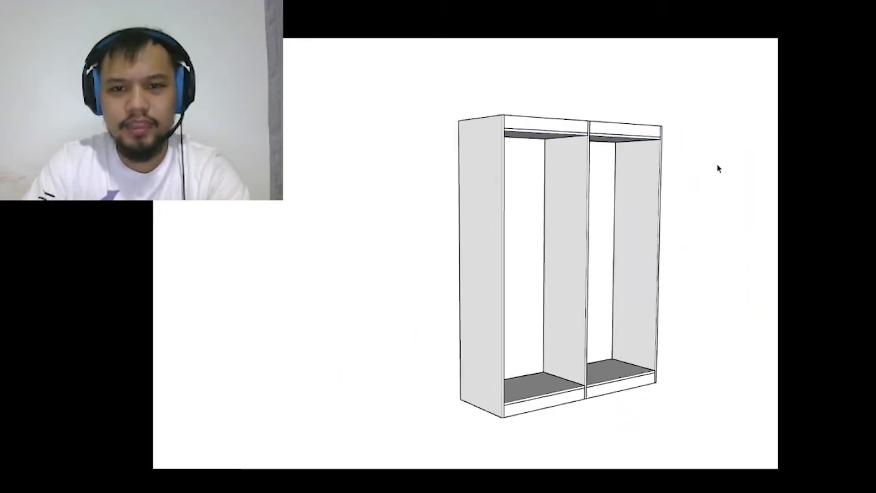
middle_click_drag(716, 169, 583, 227)
scroll(597, 228, "up", 3)
key("b")
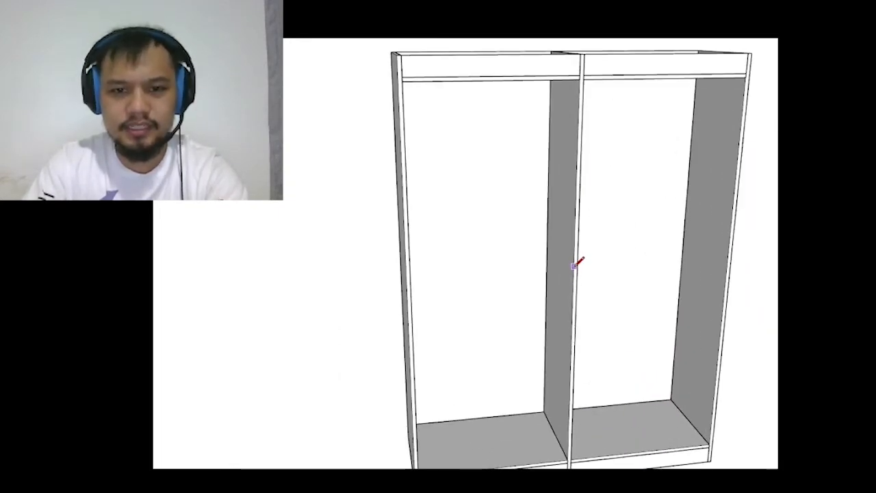
scroll(575, 80, "up", 3)
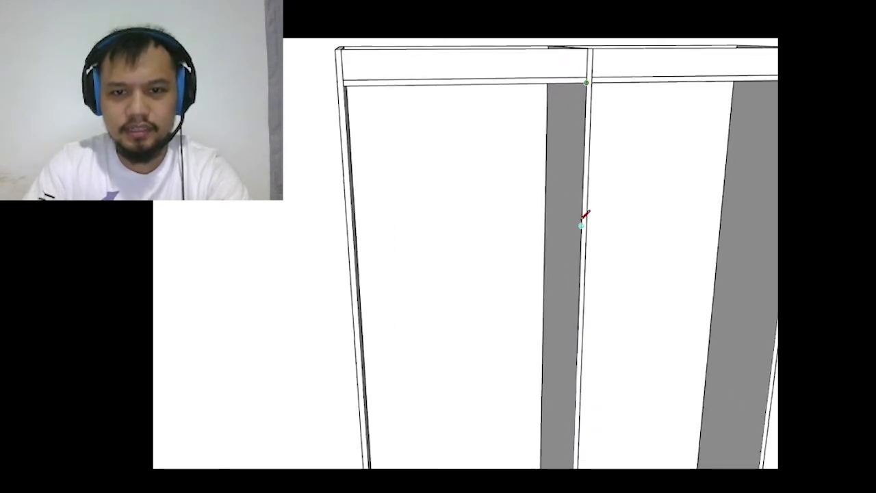
left_click(581, 225)
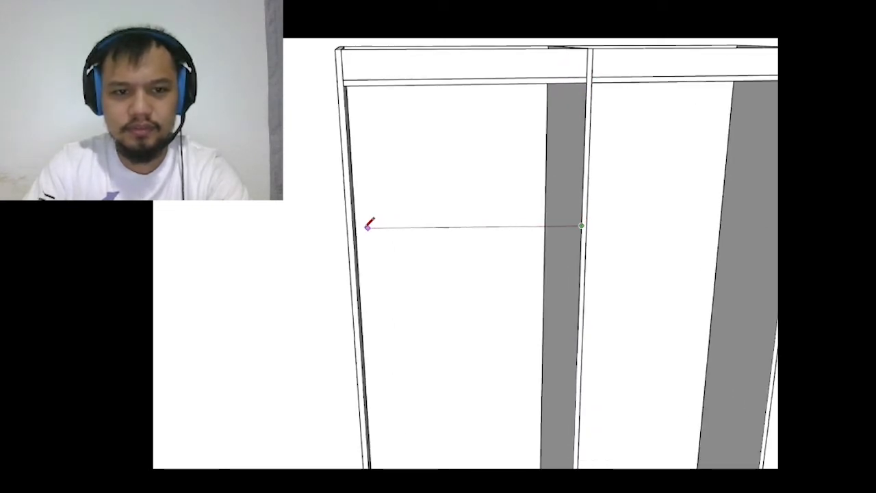
left_click(353, 236)
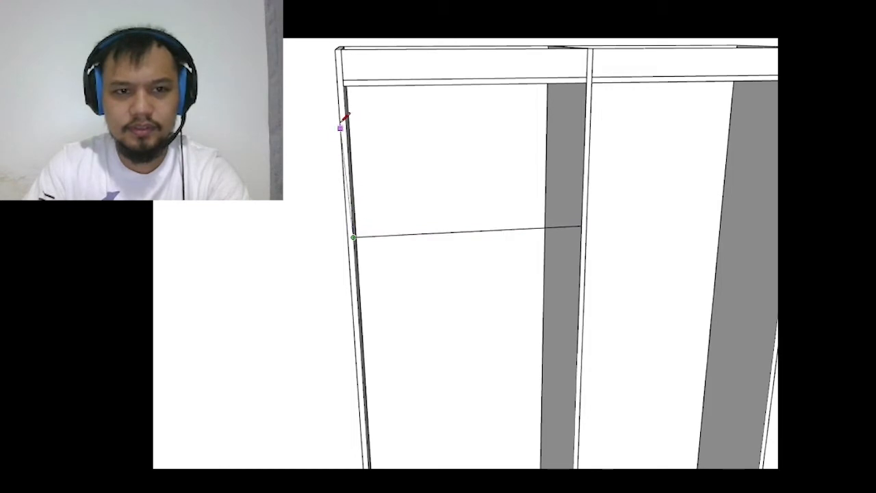
left_click(344, 85)
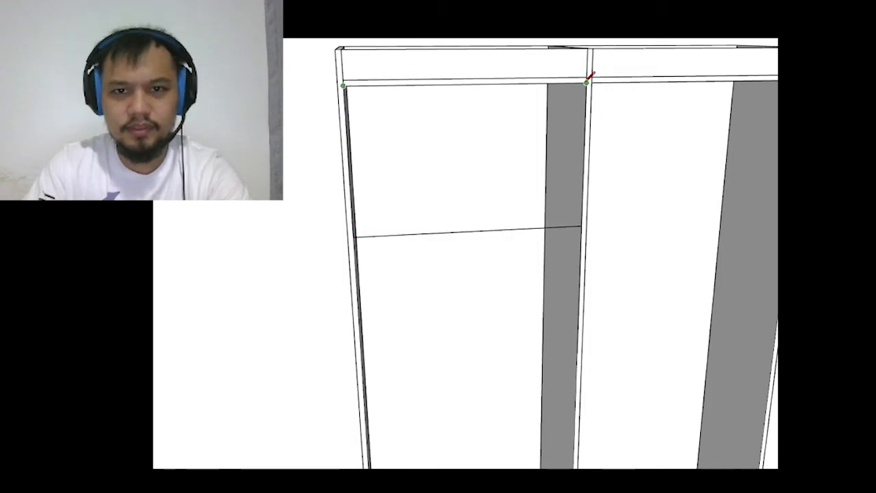
left_click(586, 82)
scroll(574, 110, "down", 5)
key("space")
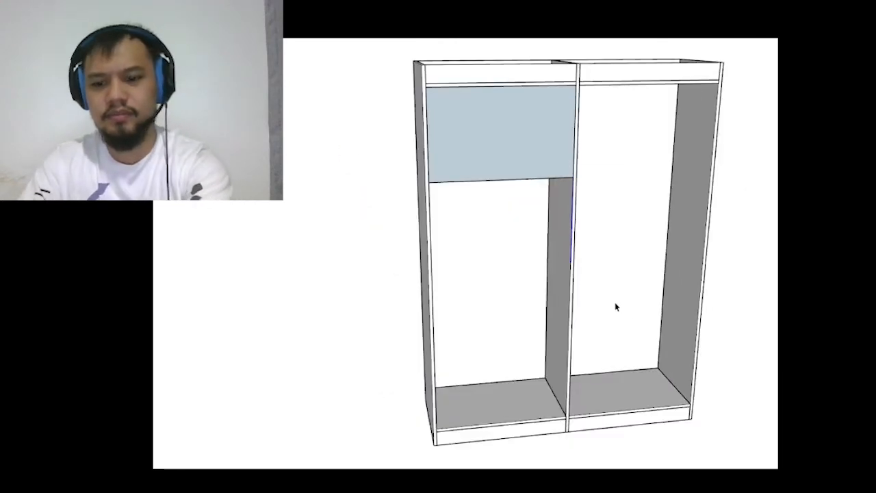
- Push/Pull the outlined face into an upper left front panel and group it
middle_click_drag(615, 307, 604, 141)
key("p")
scroll(543, 148, "up", 2)
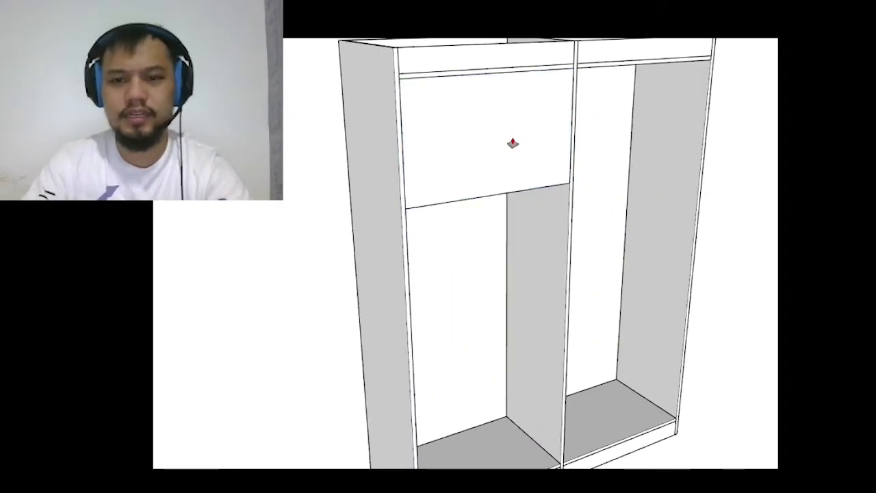
left_click(514, 141)
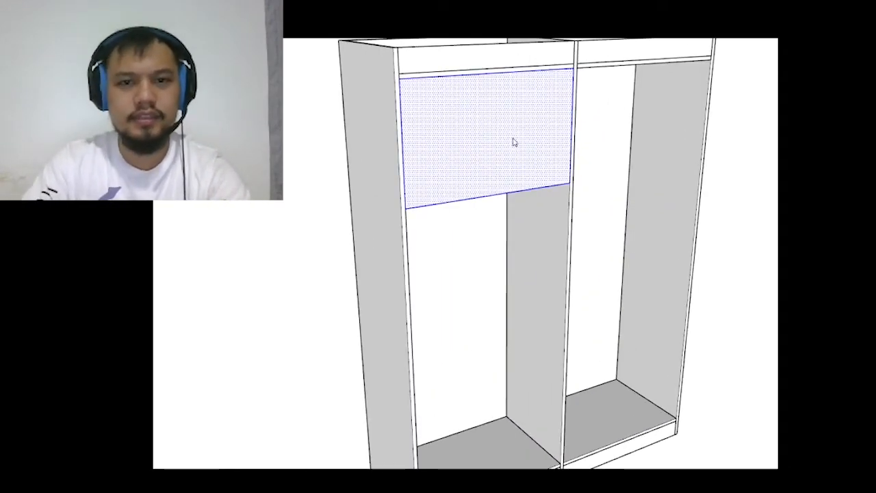
scroll(541, 79, "up", 3)
scroll(575, 121, "down", 3)
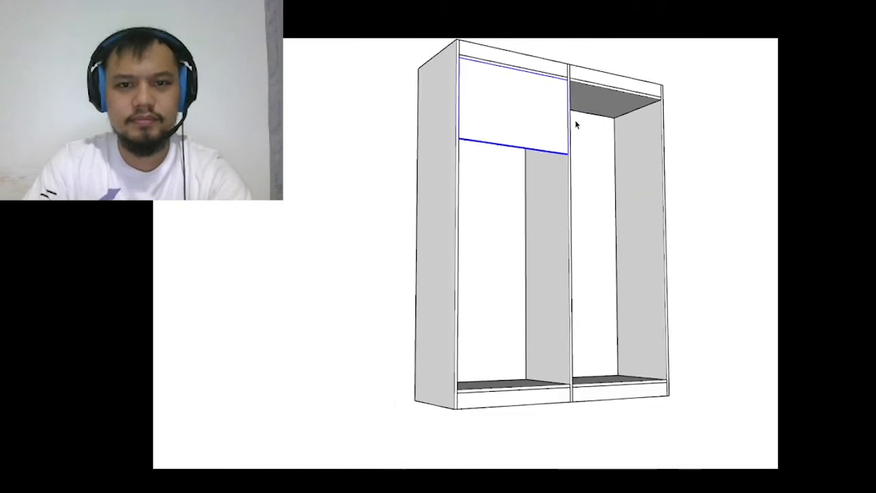
- Copy the upper left front panel straight down so the copy sits directly beneath it in the left compartment
scroll(574, 122, "up", 3)
scroll(565, 103, "up", 2)
key("m")
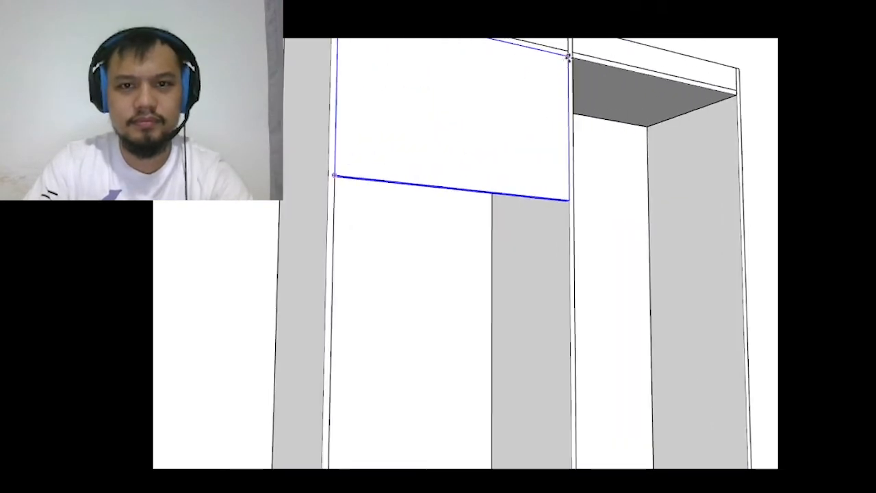
scroll(566, 59, "up", 3)
scroll(566, 63, "down", 2)
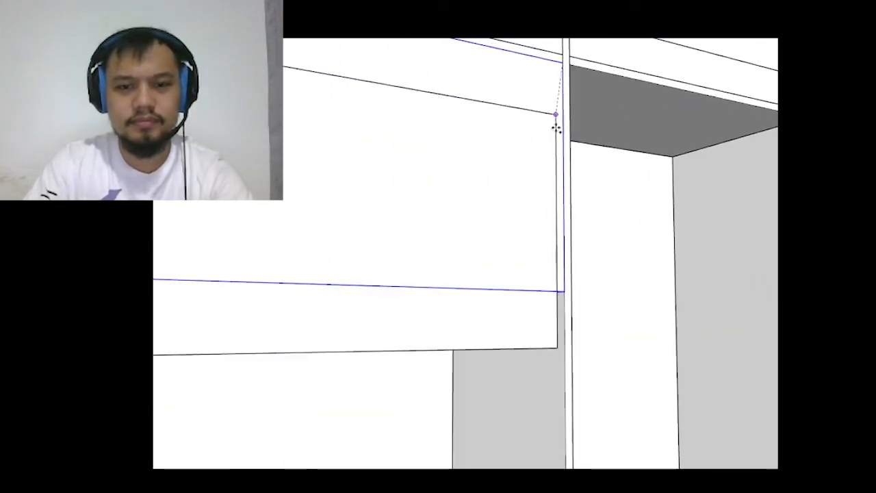
scroll(561, 291, "down", 8)
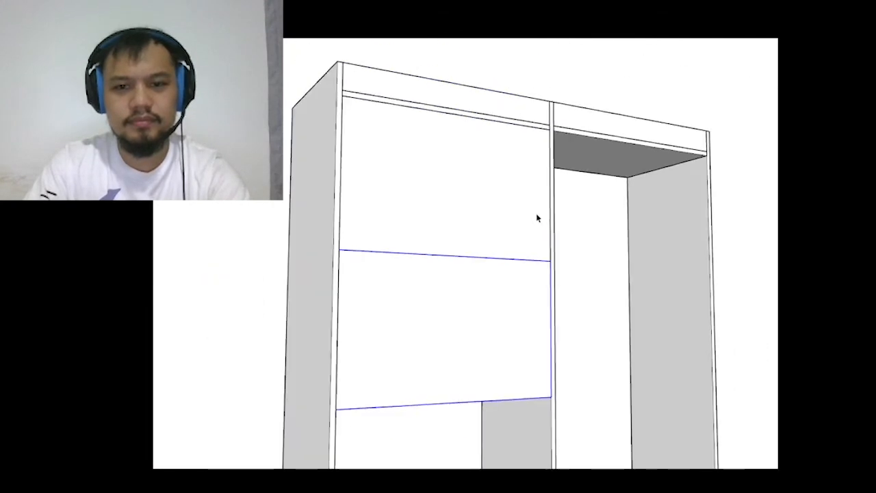
scroll(567, 391, "up", 8)
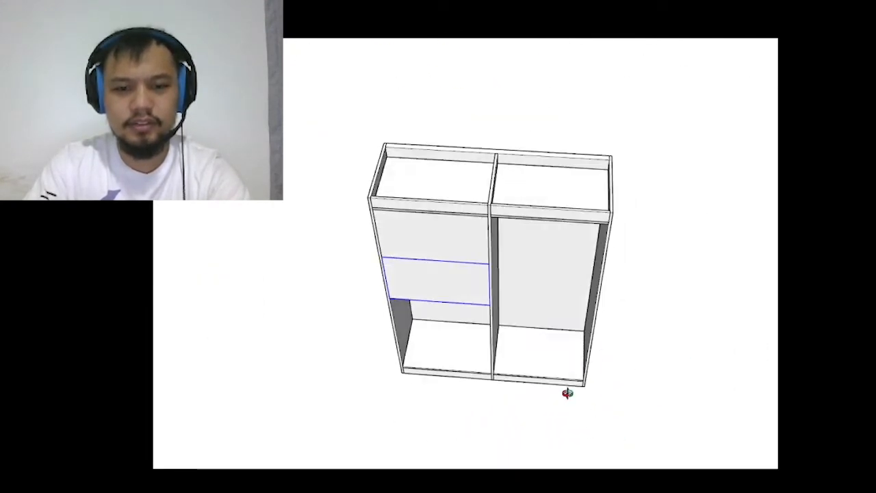
middle_click_drag(464, 371, 529, 330)
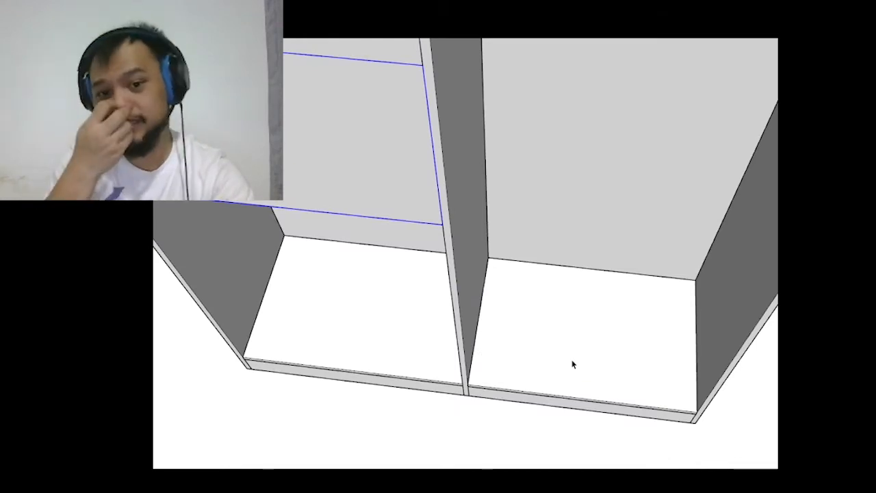
key("l")
scroll(492, 372, "up", 5)
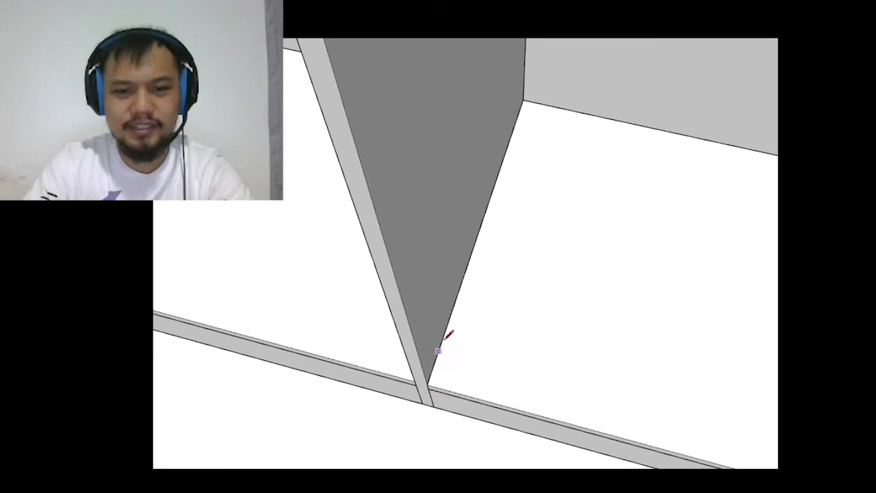
scroll(518, 252, "down", 5)
mouse_move(532, 247)
middle_mouse_down()
mouse_move(554, 321)
mouse_move(563, 316)
middle_mouse_up()
scroll(536, 262, "up", 1)
middle_click_drag(526, 262, 460, 163)
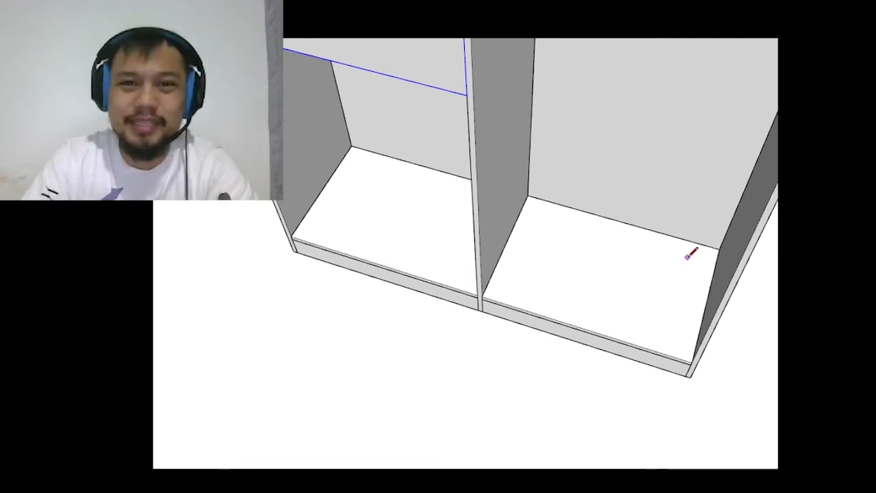
scroll(625, 212, "down", 6)
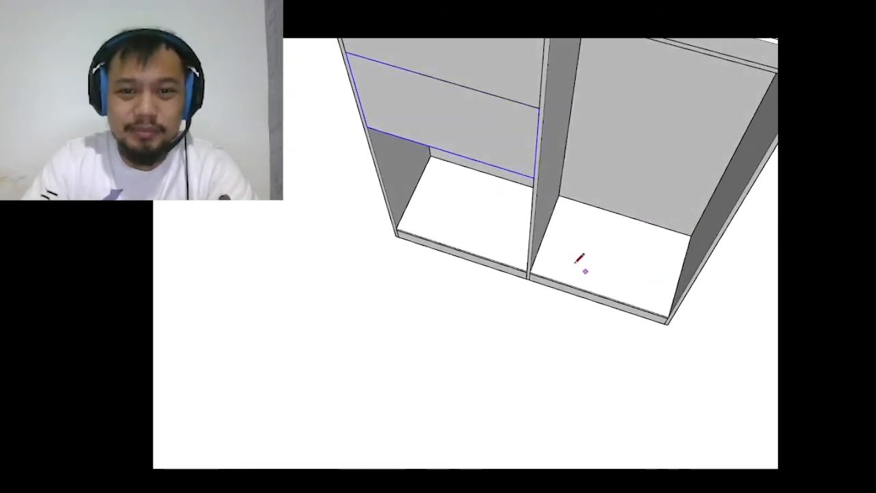
scroll(541, 198, "up", 1)
scroll(548, 164, "up", 1)
mouse_move(504, 180)
middle_mouse_down()
mouse_move(569, 269)
mouse_move(422, 177)
middle_mouse_up()
key("space")
scroll(547, 262, "up", 2)
scroll(505, 199, "up", 2)
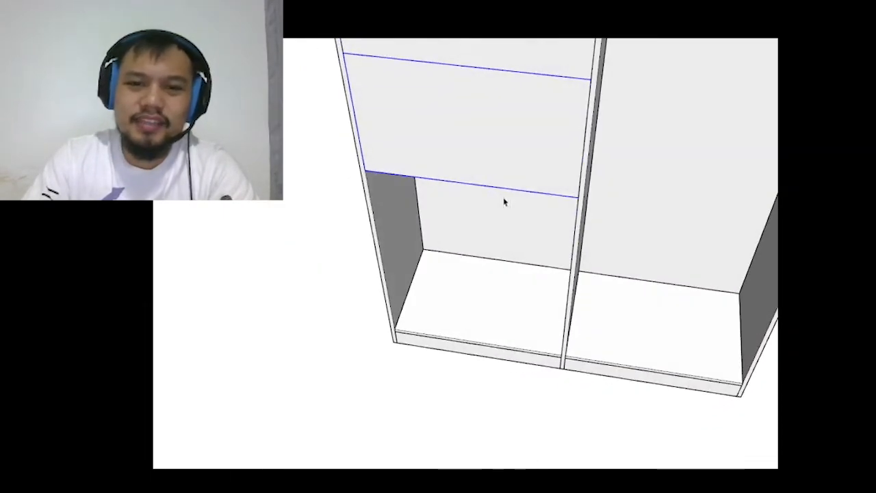
- Outline a narrow strip on the right compartment's bottom panel, running along the front edge from the centre upright to the edge's midpoint
mouse_move(505, 199)
middle_mouse_down()
mouse_move(518, 333)
mouse_move(641, 397)
mouse_move(549, 232)
mouse_move(558, 361)
middle_mouse_up()
scroll(504, 243, "down", 2)
scroll(553, 361, "up", 4)
key("b")
scroll(551, 362, "up", 2)
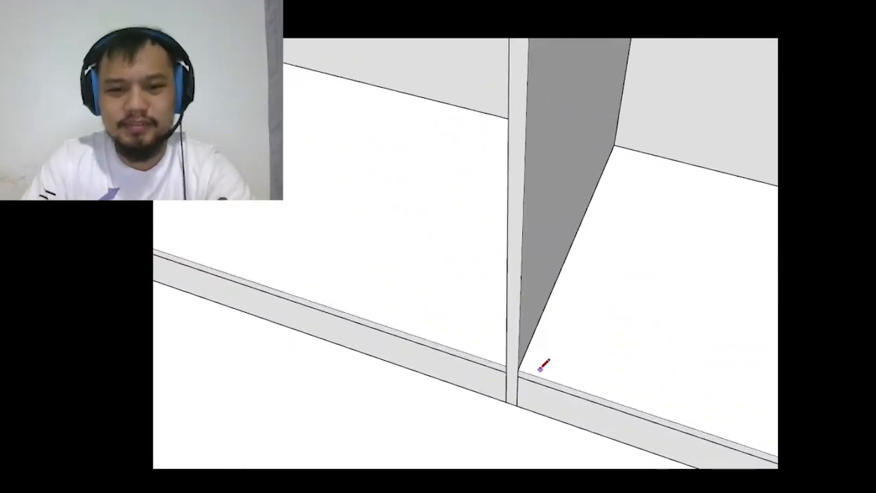
scroll(561, 376, "down", 3)
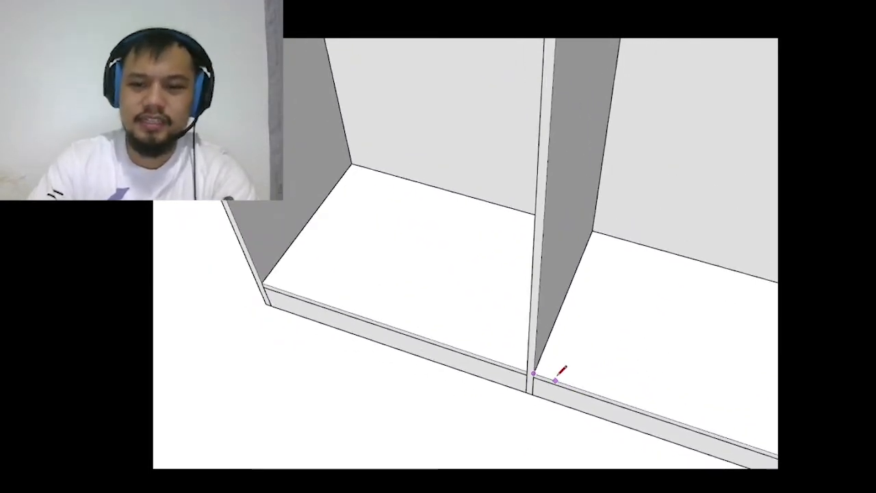
scroll(559, 367, "up", 1)
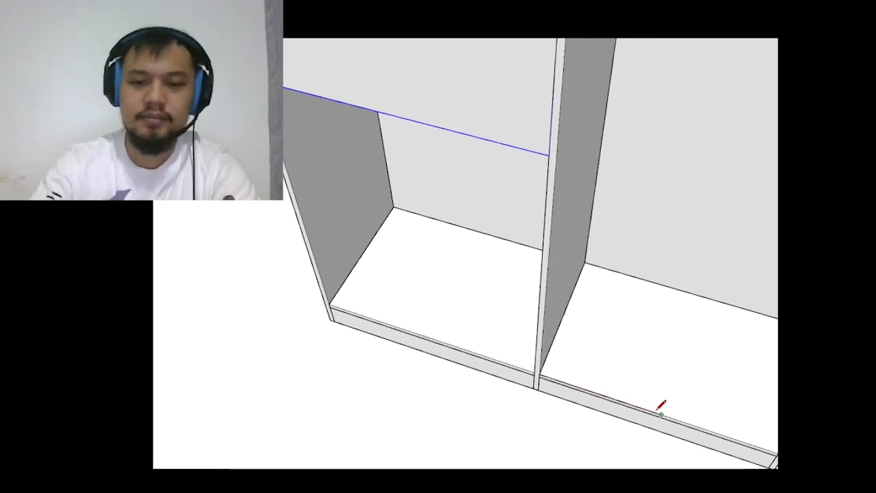
scroll(678, 395, "up", 1)
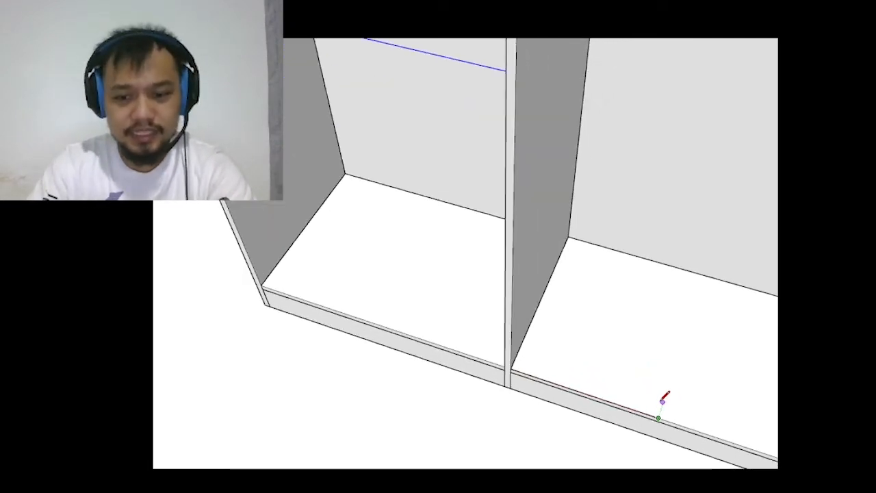
left_click(660, 413)
scroll(588, 390, "up", 4)
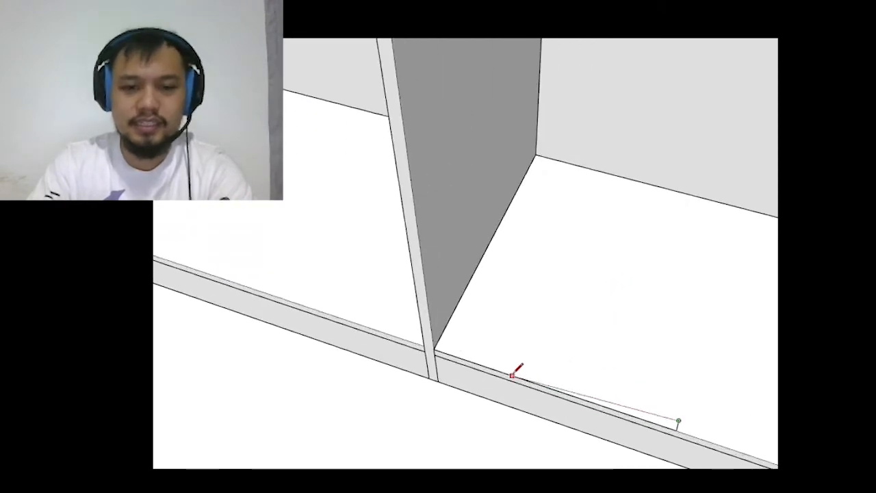
left_click(414, 330)
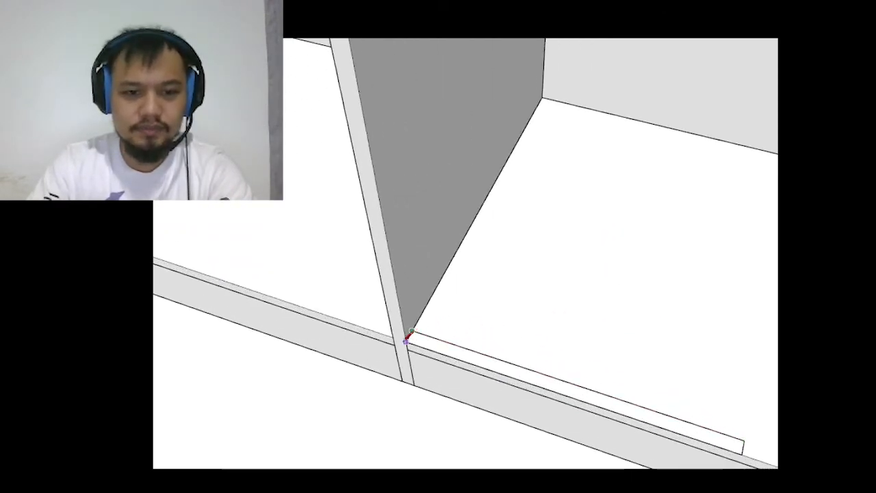
- Push/Pull the strip up to the underside of the top panel as a door panel and group it
scroll(493, 332, "down", 4)
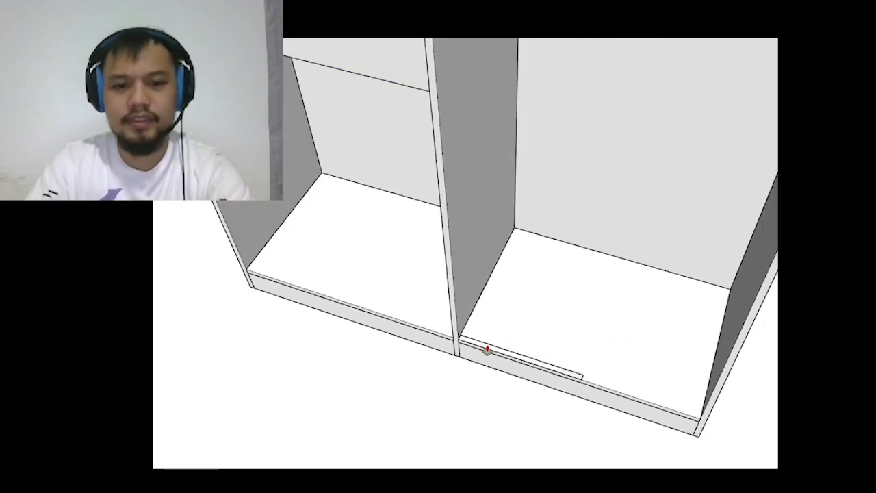
scroll(486, 350, "down", 5)
scroll(553, 171, "up", 5)
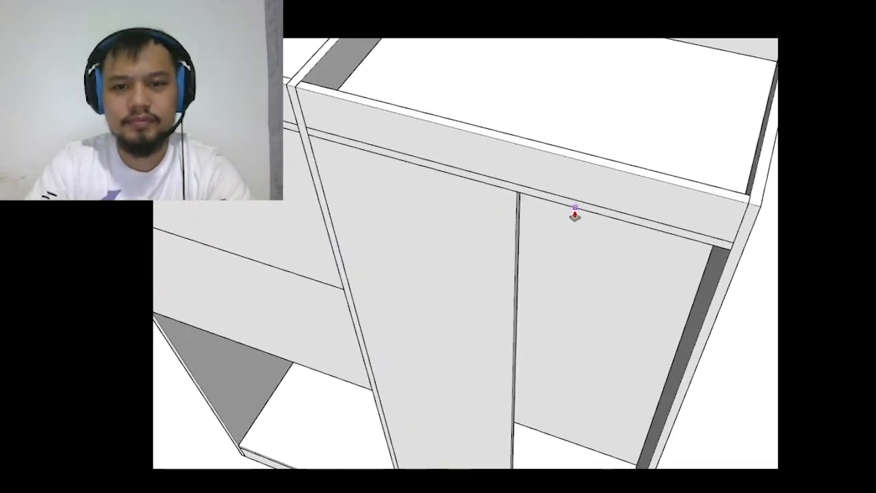
left_click(505, 252)
key("g")
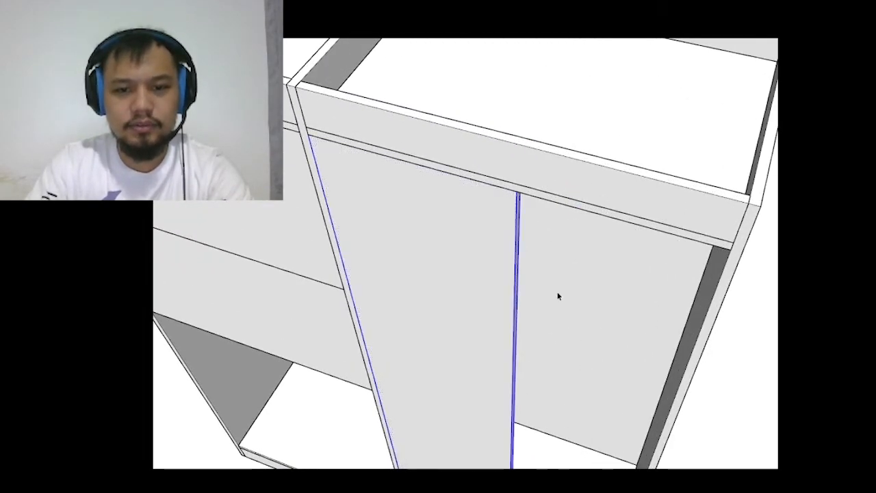
- Move the door panel slightly back from the front edge of the right compartment's bottom panel
scroll(557, 295, "down", 4)
scroll(546, 370, "up", 5)
key("m")
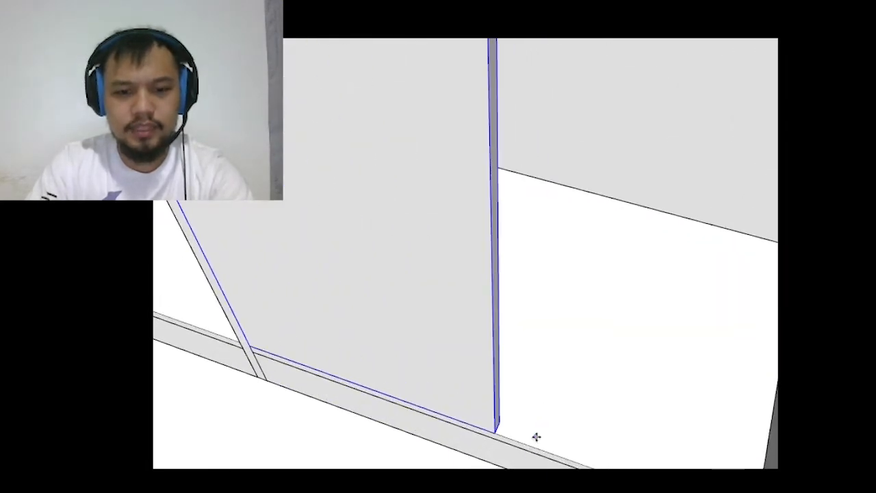
left_click(541, 426)
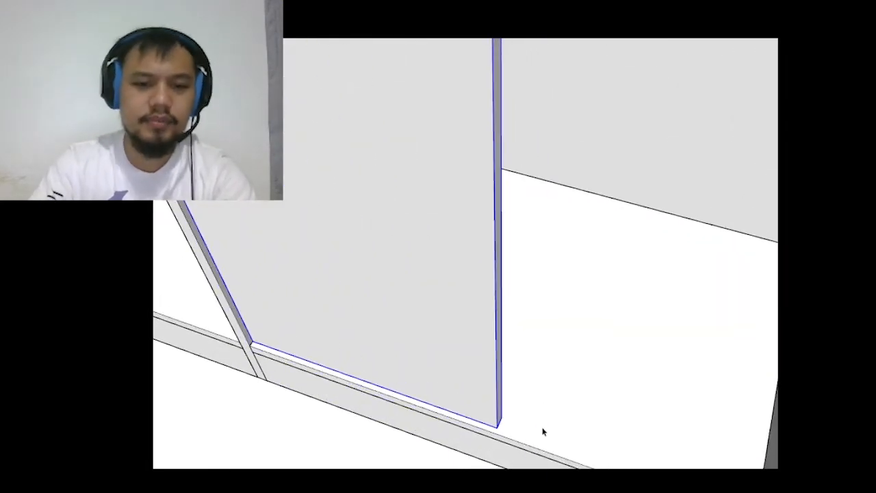
- Copy the door panel behind the first one and slide the copy sideways towards the outer right upright
middle_click_drag(544, 432, 515, 428)
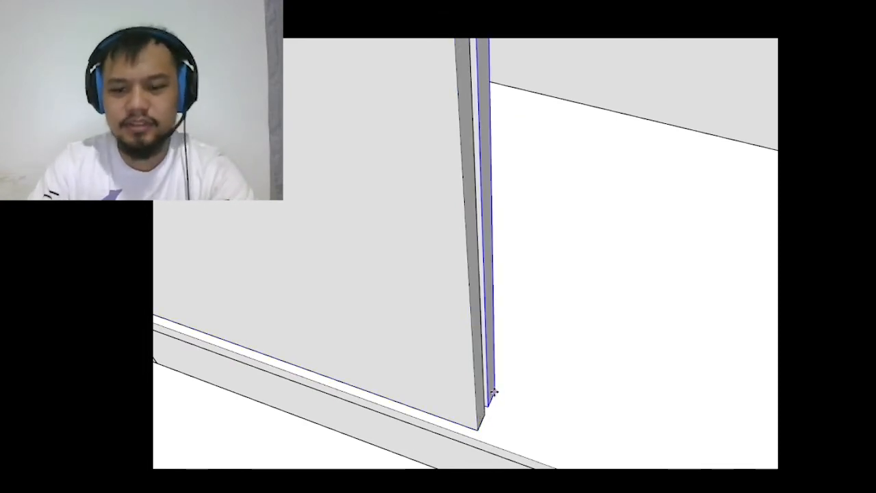
scroll(495, 391, "down", 3)
left_click(497, 392)
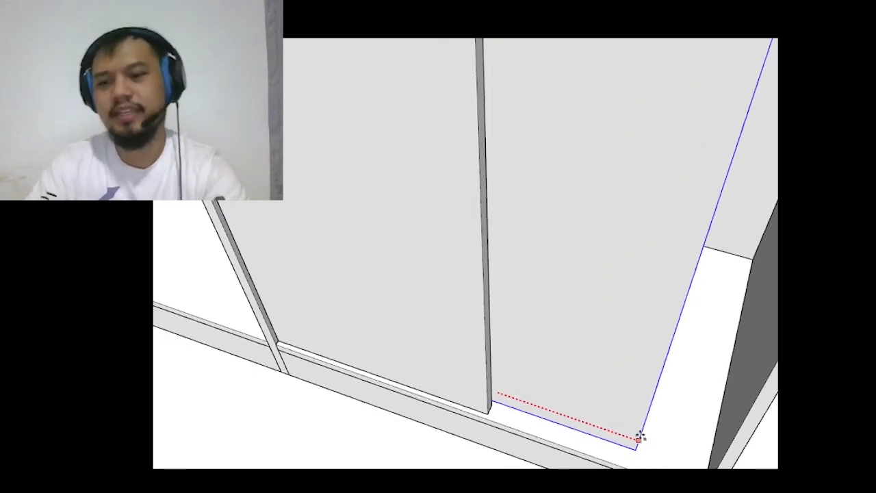
left_click(640, 436)
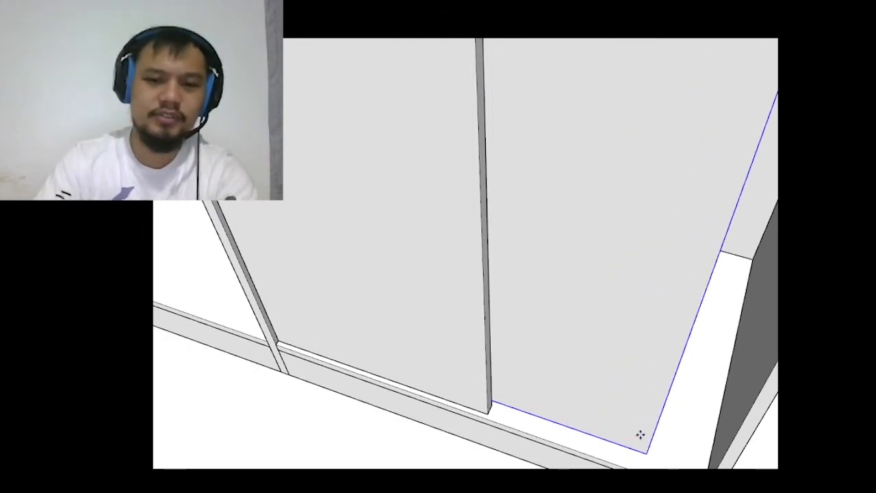
- Try moving the whole wardrobe sideways into the room model
scroll(671, 422, "down", 10)
mouse_move(733, 336)
middle_mouse_down()
mouse_move(622, 297)
mouse_move(593, 171)
mouse_move(568, 250)
mouse_move(499, 143)
mouse_move(613, 184)
mouse_move(571, 44)
mouse_move(509, 219)
mouse_move(559, 297)
mouse_move(549, 290)
mouse_move(608, 344)
mouse_move(493, 418)
mouse_move(450, 420)
mouse_move(466, 419)
middle_mouse_up()
scroll(510, 290, "down", 3)
scroll(509, 290, "down", 3)
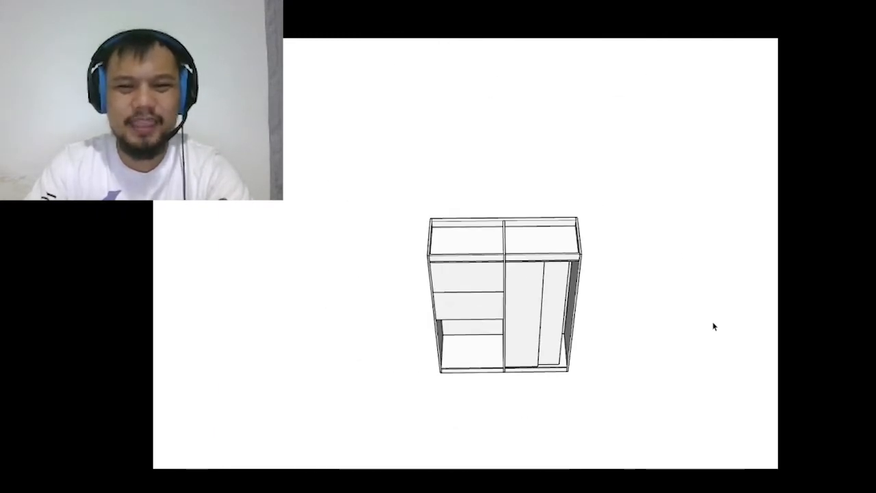
left_click(464, 290)
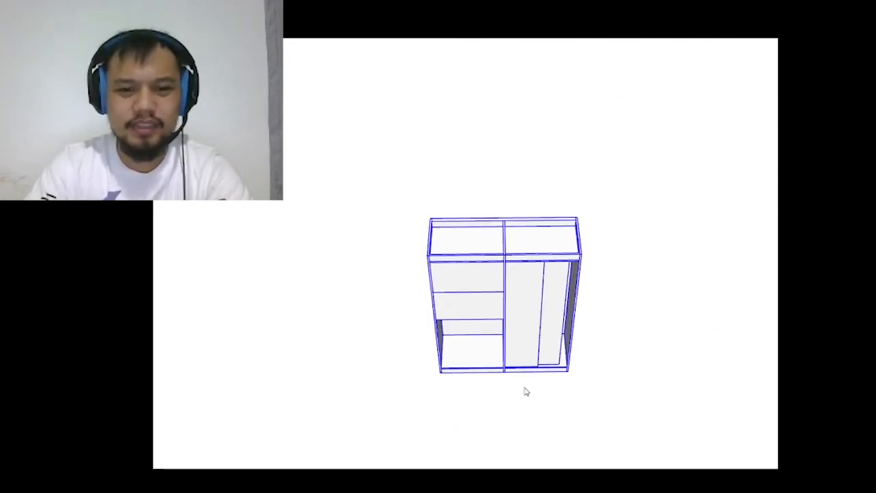
left_click(657, 346)
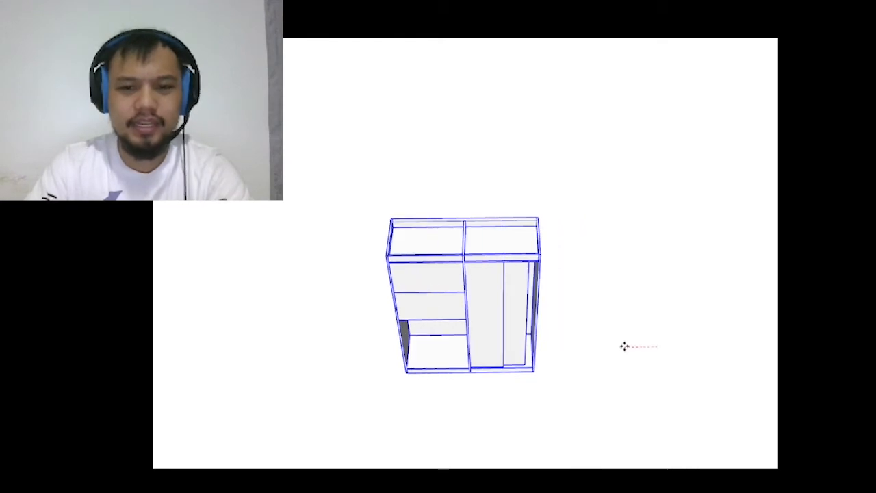
key("Return")
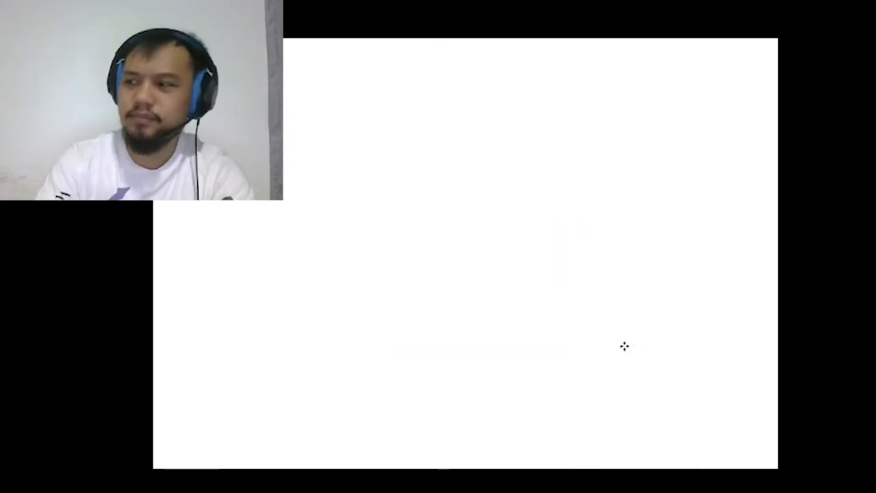
- Examine how the wardrobe fits in the room beside the wall and the stairs
key("space")
scroll(663, 246, "down", 6)
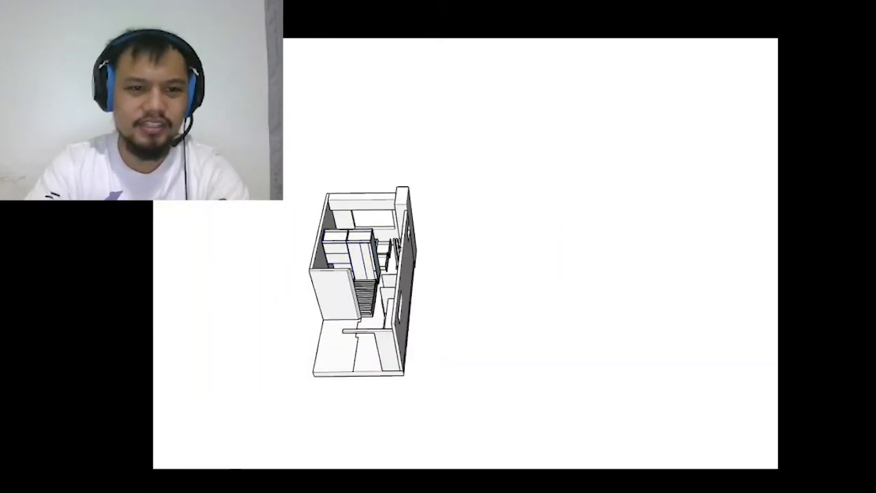
scroll(349, 240, "up", 5)
middle_click_drag(500, 243, 293, 294)
scroll(301, 294, "up", 2)
middle_click_drag(340, 203, 572, 221)
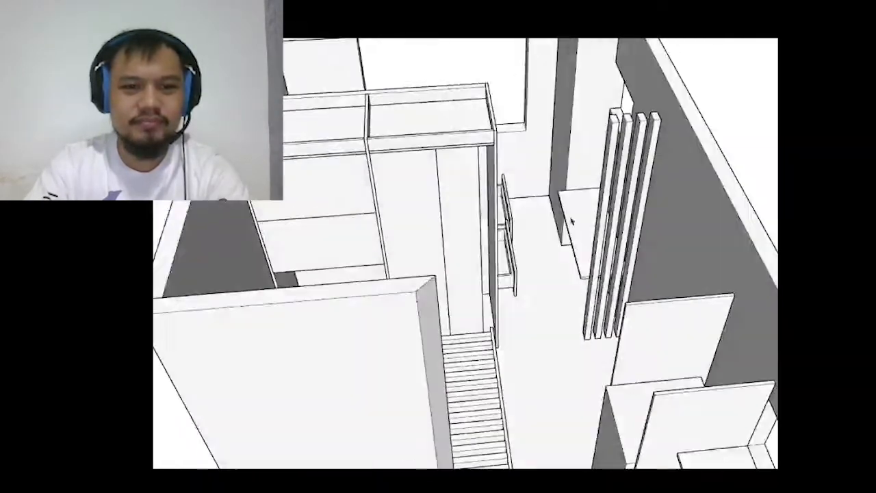
scroll(449, 236, "up", 3)
middle_click_drag(411, 239, 432, 226)
scroll(431, 215, "down", 3)
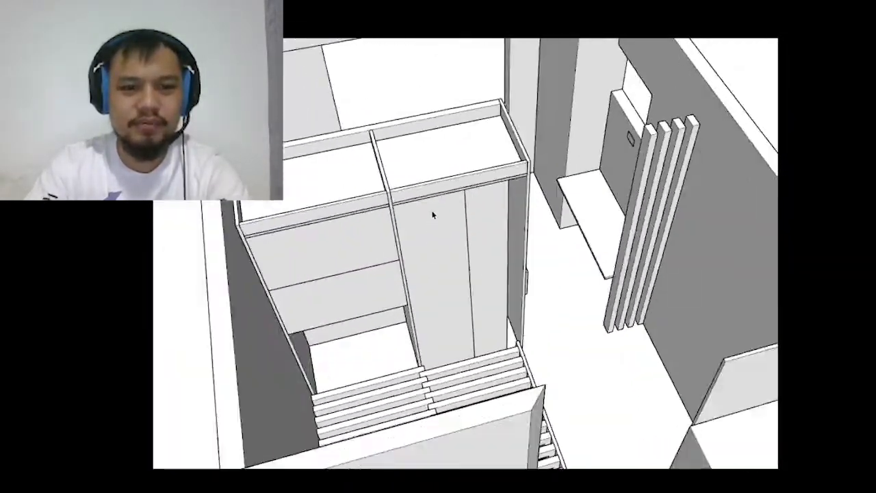
- Undo the wardrobe's move into the room
left_click(432, 215)
scroll(444, 221, "down", 8)
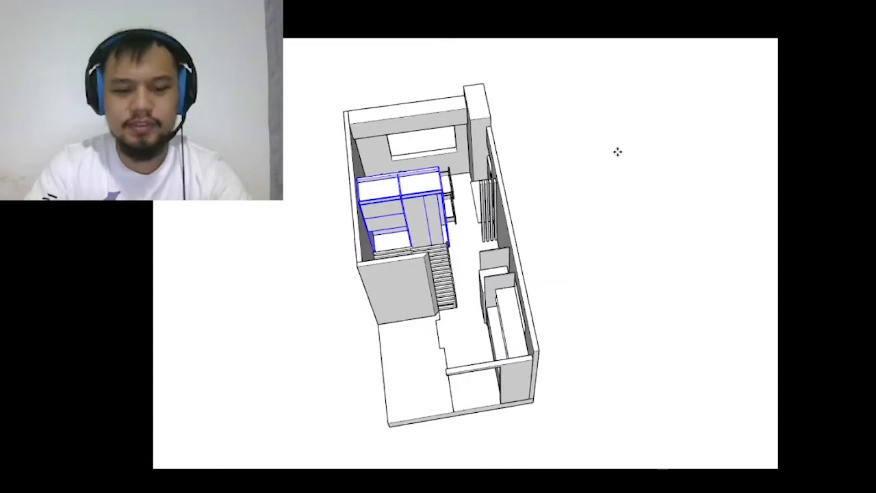
key("ctrl+z")
scroll(612, 152, "down", 3)
key("space")
- Copy the bottom panel of the wardrobe's left compartment up to the lower edge of the front panels
scroll(715, 137, "up", 5)
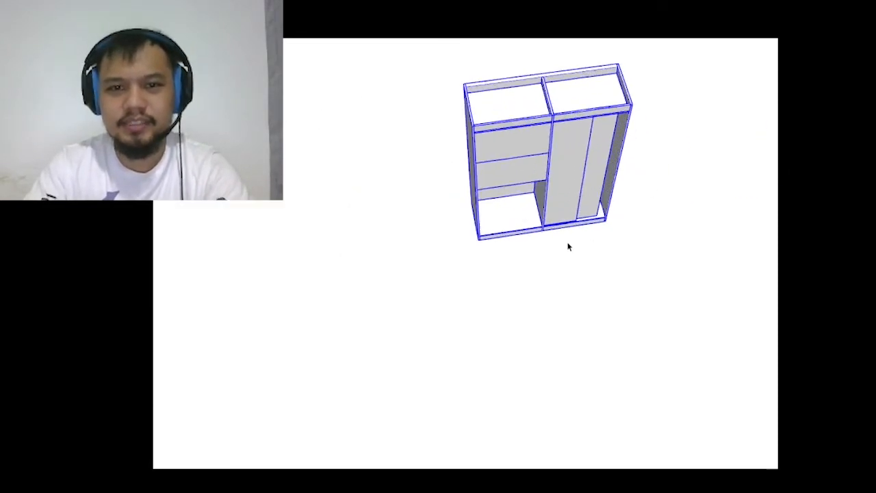
middle_click_drag(568, 246, 561, 105)
scroll(511, 254, "up", 5)
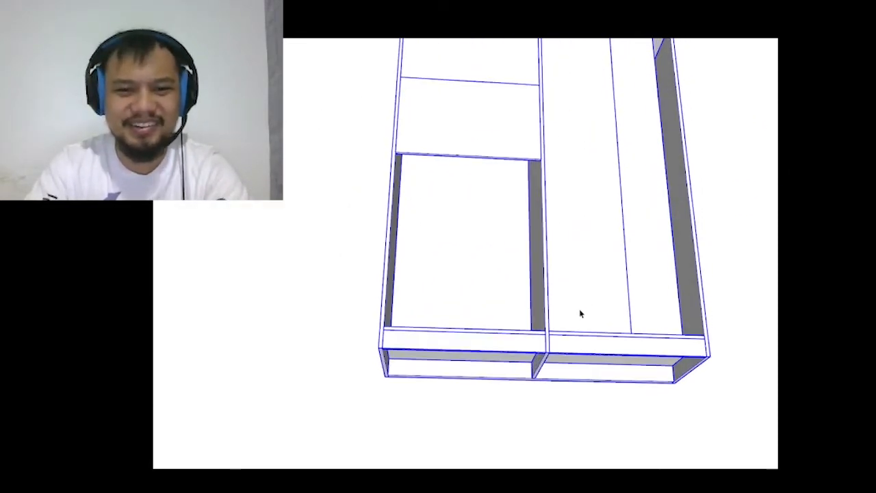
scroll(578, 314, "up", 3)
middle_click_drag(523, 339, 567, 407)
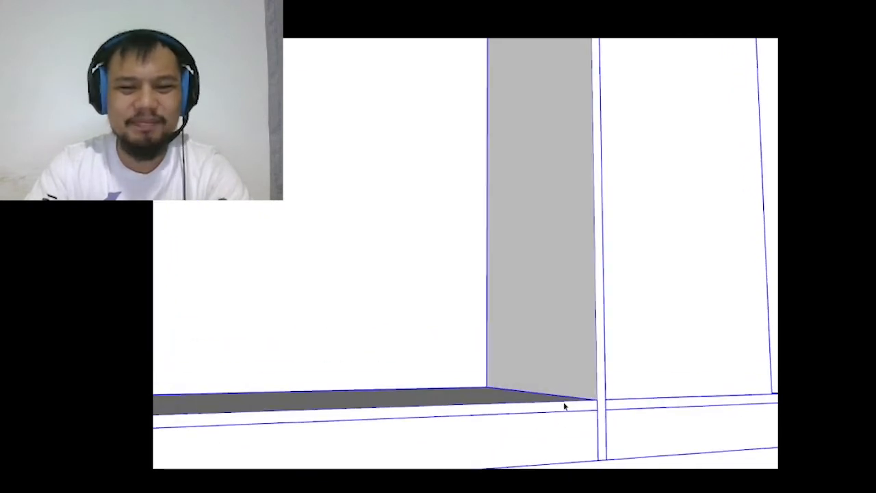
scroll(600, 368, "down", 3)
scroll(607, 457, "up", 3)
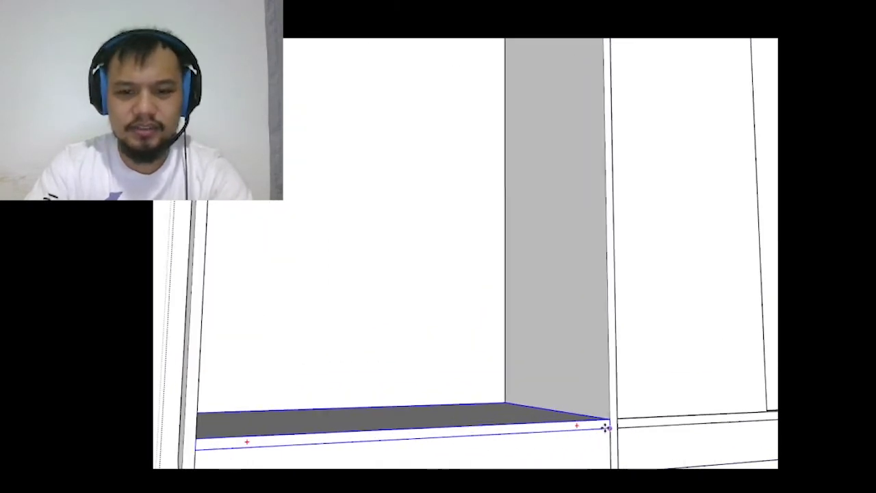
left_click(609, 421)
scroll(608, 422, "down", 3)
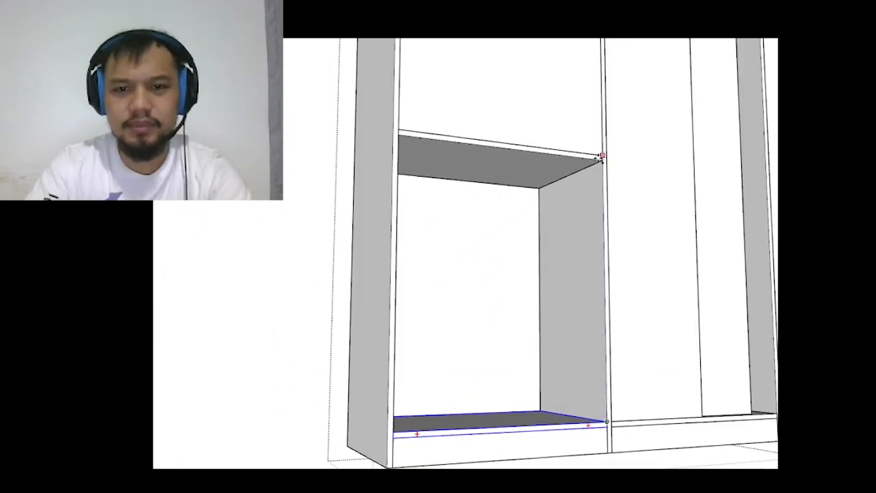
left_click(601, 152)
- Push the front face of the copied panel back so it sits behind the front panel above the opening
middle_click_drag(600, 172, 382, 257)
scroll(499, 184, "down", 5)
middle_click_drag(499, 183, 411, 176)
scroll(411, 176, "up", 8)
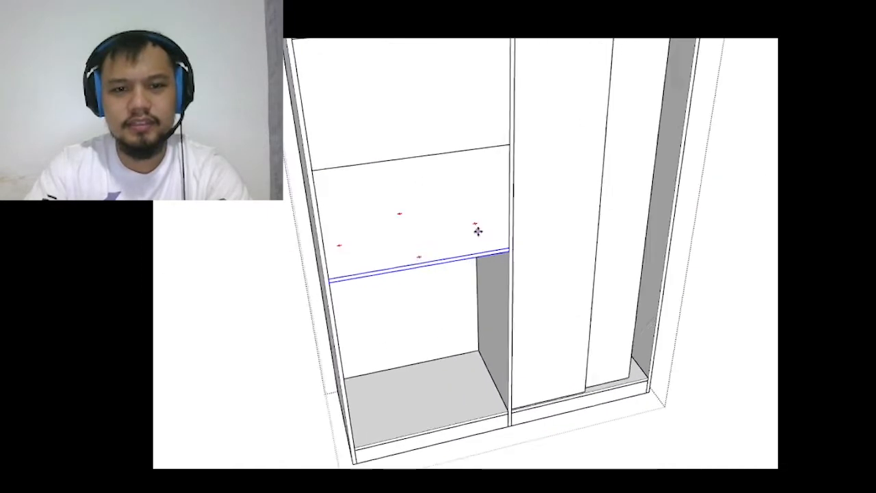
scroll(561, 71, "up", 6)
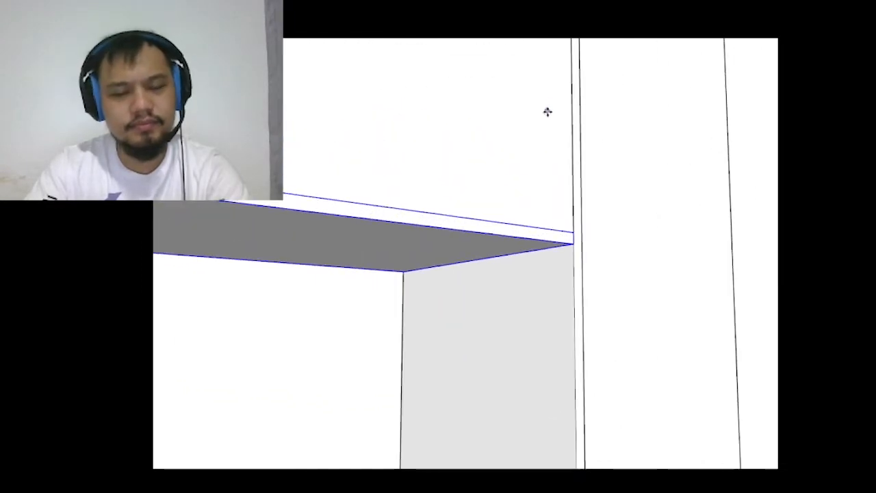
key("p")
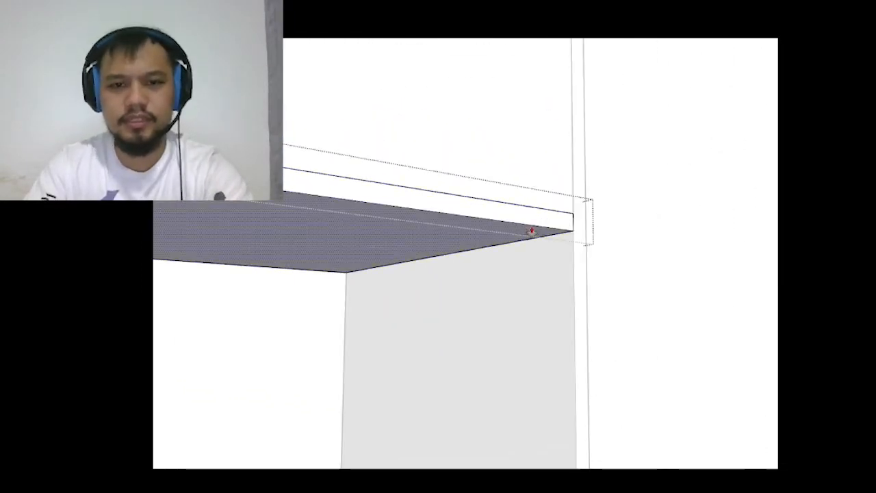
left_click(522, 230)
left_click(523, 231)
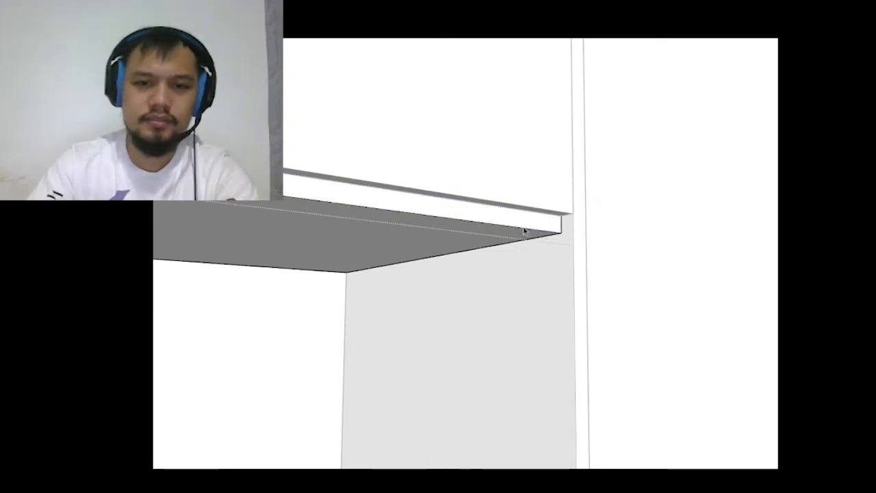
key("space")
double_click(524, 232)
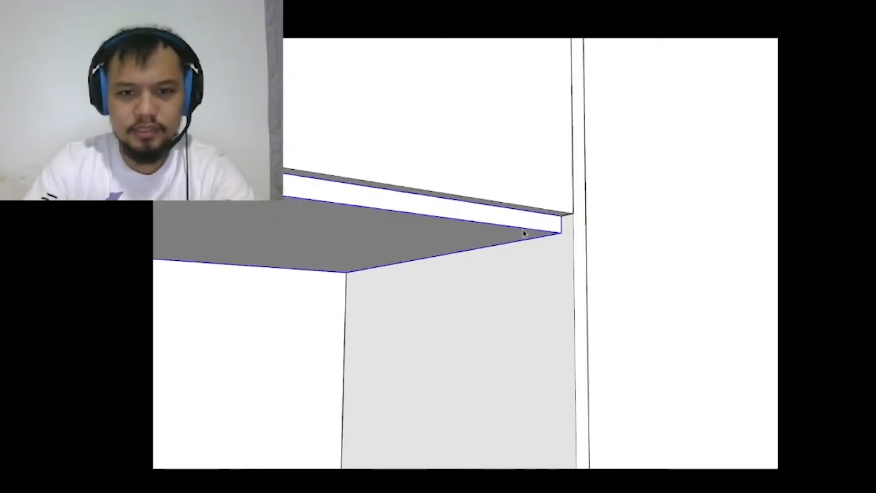
scroll(524, 231, "up", 1)
mouse_move(576, 237)
middle_mouse_down()
mouse_move(579, 219)
mouse_move(646, 190)
mouse_move(420, 393)
middle_mouse_up()
scroll(420, 393, "down", 6)
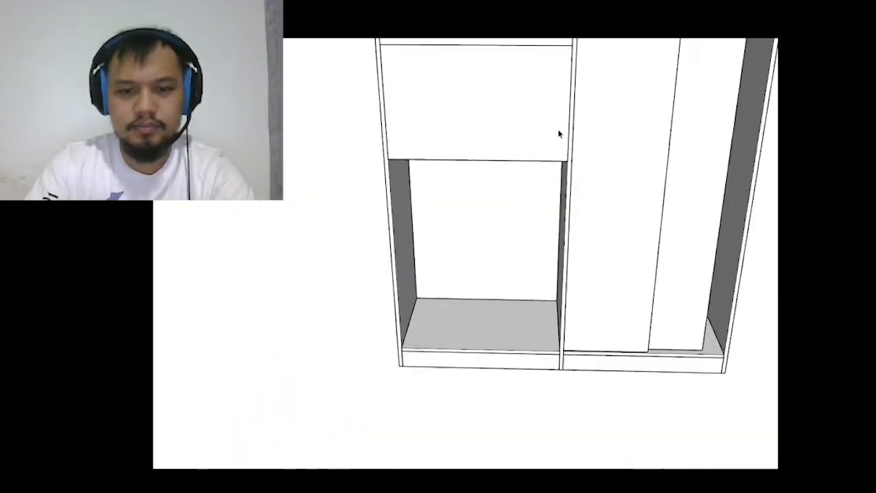
- Move the whole wardrobe sideways into the room model
mouse_move(518, 198)
middle_mouse_down()
mouse_move(568, 157)
mouse_move(487, 282)
mouse_move(639, 366)
middle_mouse_up()
scroll(496, 285, "down", 3)
left_click(505, 287)
scroll(511, 297, "down", 3)
key("m")
left_click(640, 366)
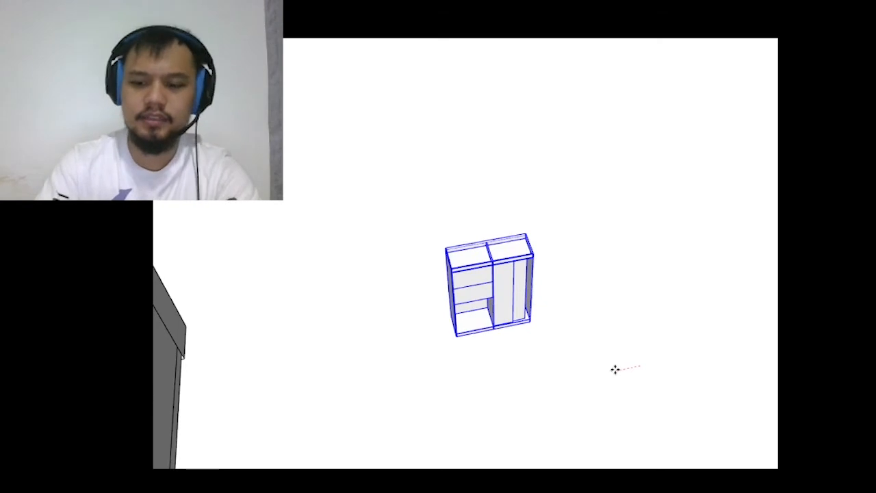
key("Return")
key("space")
scroll(662, 319, "down", 2)
scroll(663, 319, "down", 3)
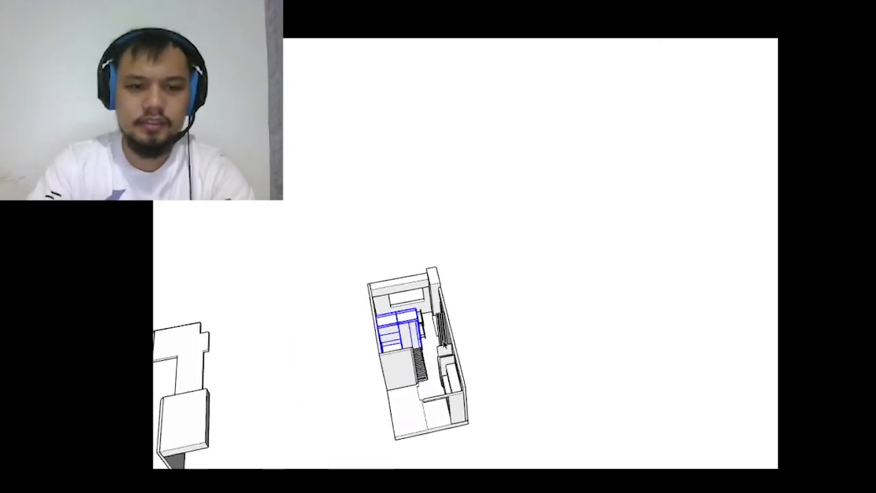
- Draw a reference line across the inner side of the open left compartment, from the front edge to the back corner above the bed slats
middle_click_drag(662, 319, 390, 274)
scroll(408, 257, "up", 8)
scroll(408, 257, "up", 3)
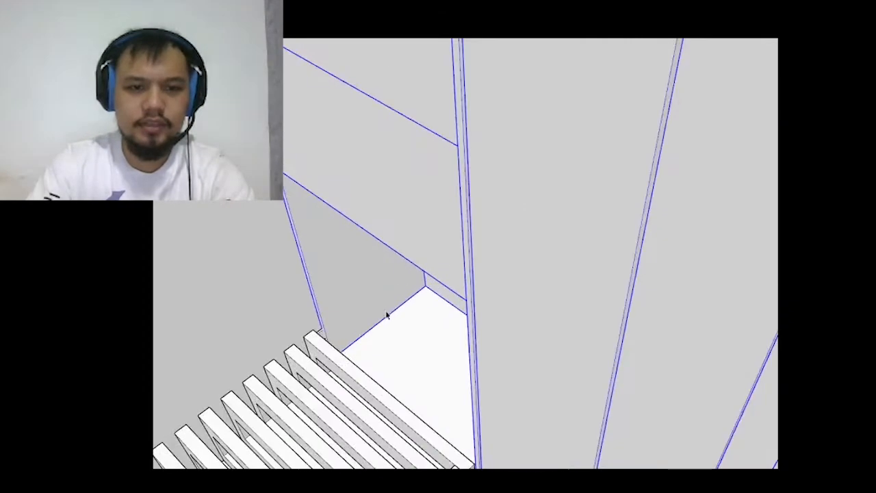
middle_click_drag(387, 315, 397, 219)
scroll(397, 219, "up", 2)
middle_click_drag(363, 144, 375, 297)
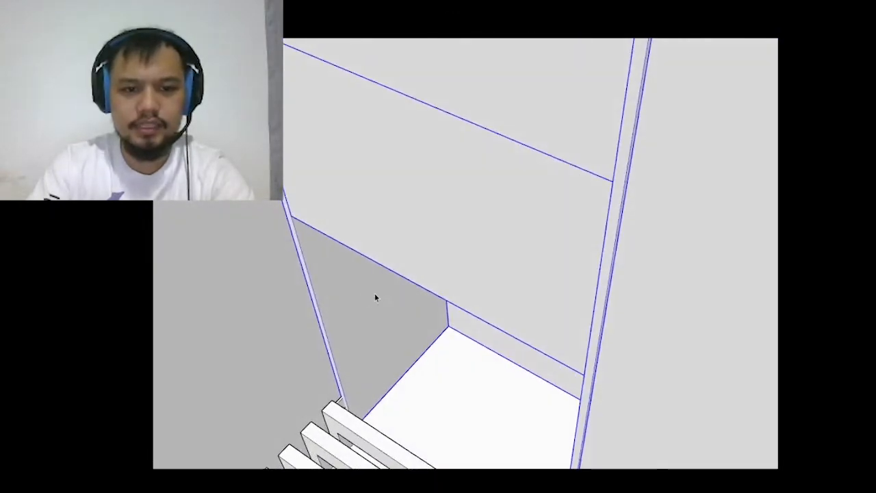
key("l")
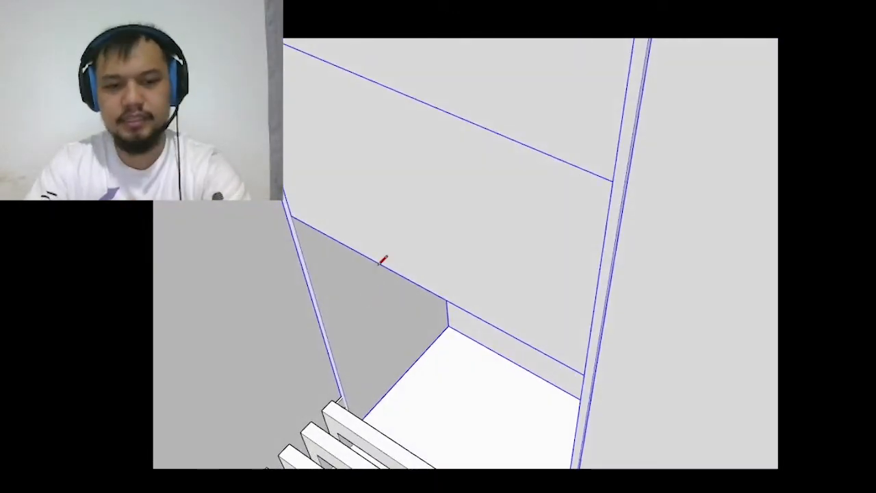
middle_click_drag(383, 255, 333, 223)
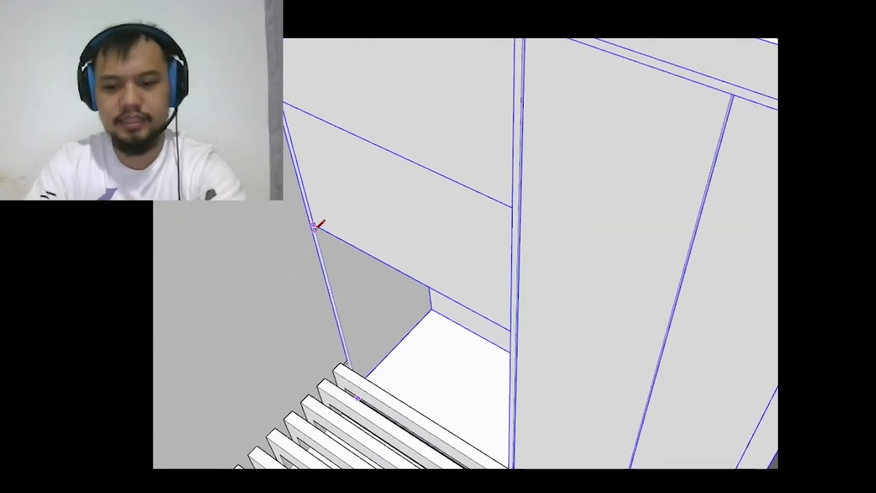
scroll(395, 305, "up", 5)
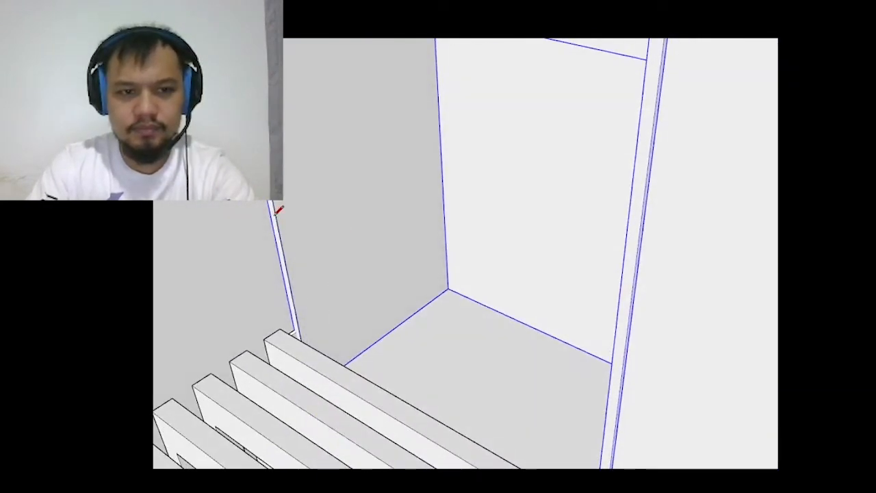
left_click(440, 125)
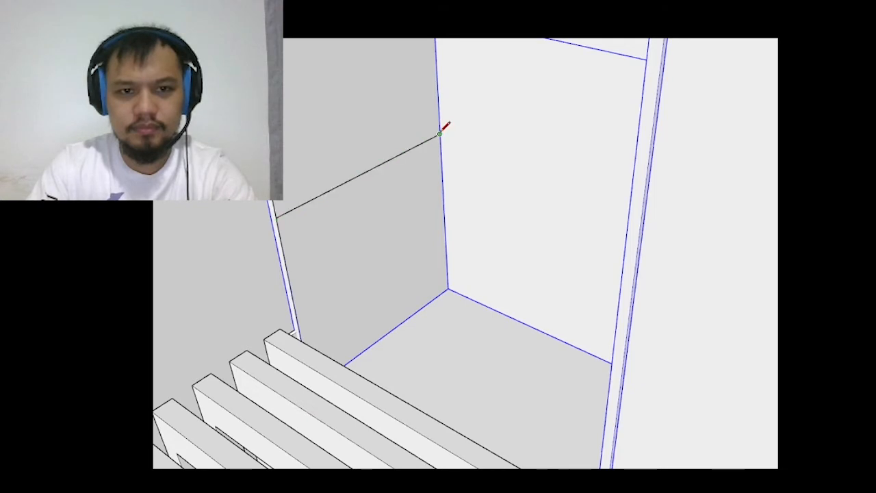
middle_click_drag(441, 124, 446, 180)
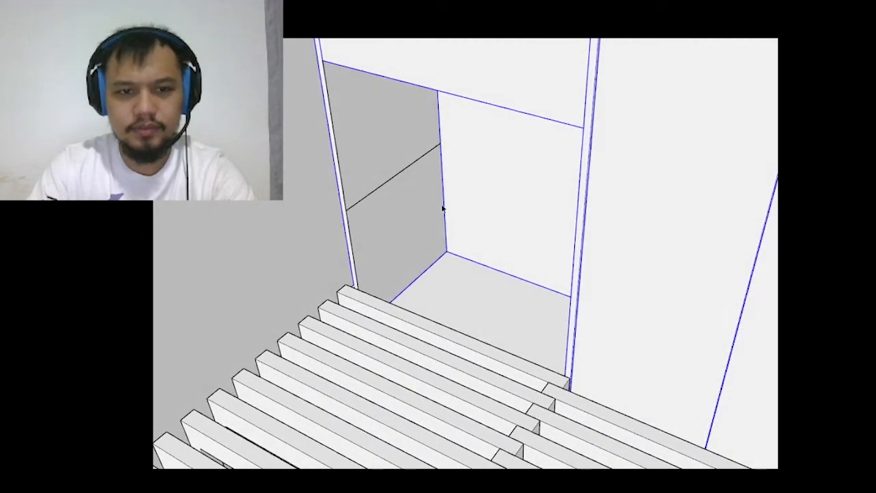
- Copy the left compartment's bottom panel straight up to the reference line as a shelf
key("space")
triple_click(461, 276)
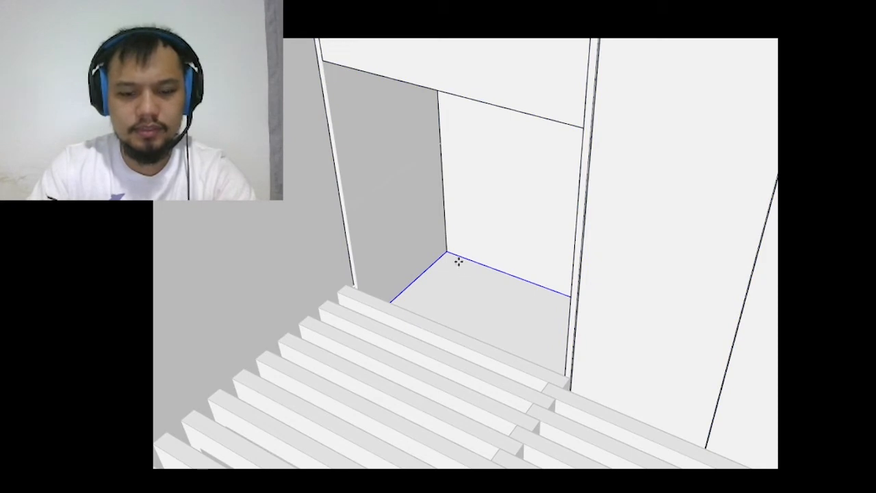
left_click(450, 252)
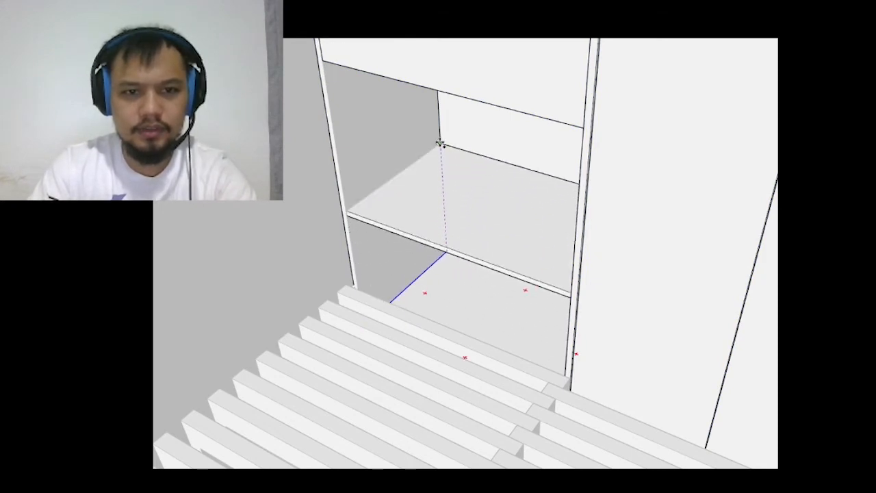
left_click(420, 156)
middle_click_drag(420, 156, 364, 200)
scroll(363, 203, "up", 2)
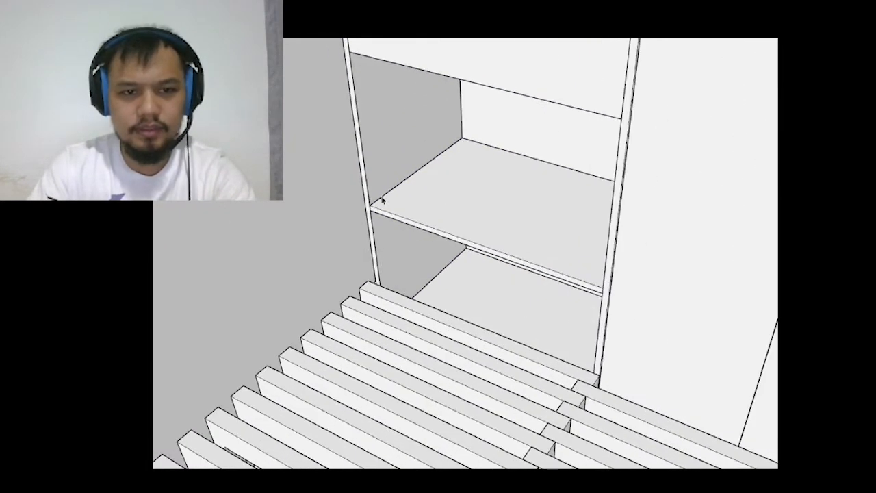
key("Escape")
- Examine the new shelf above the bed slats and the wardrobe's place in the room
scroll(381, 205, "down", 5)
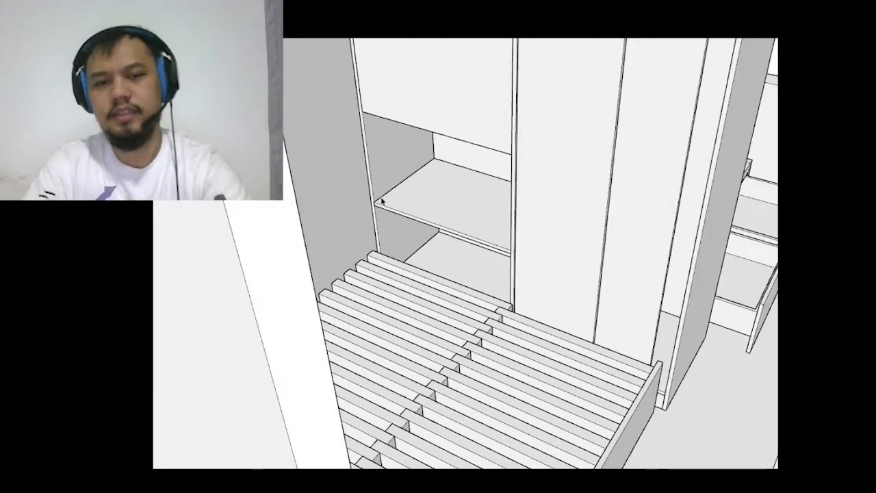
mouse_move(422, 176)
middle_mouse_down()
mouse_move(541, 229)
mouse_move(545, 200)
middle_mouse_up()
scroll(458, 240, "up", 4)
mouse_move(428, 237)
middle_mouse_down()
mouse_move(317, 151)
mouse_move(448, 142)
middle_mouse_up()
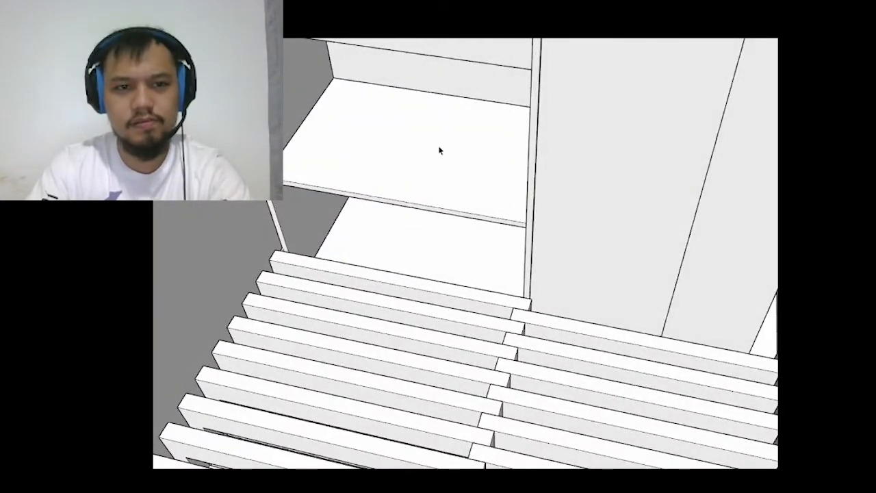
scroll(577, 265, "up", 3)
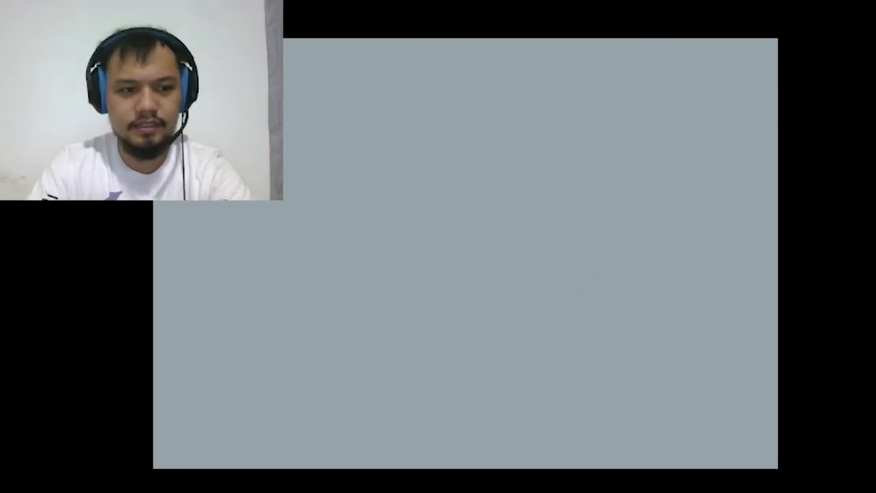
scroll(411, 262, "down", 7)
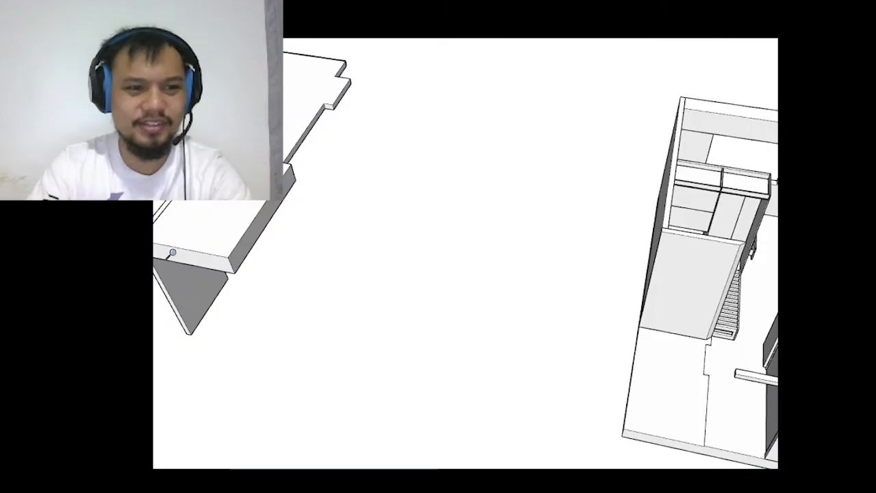
scroll(617, 256, "up", 2)
scroll(618, 257, "up", 8)
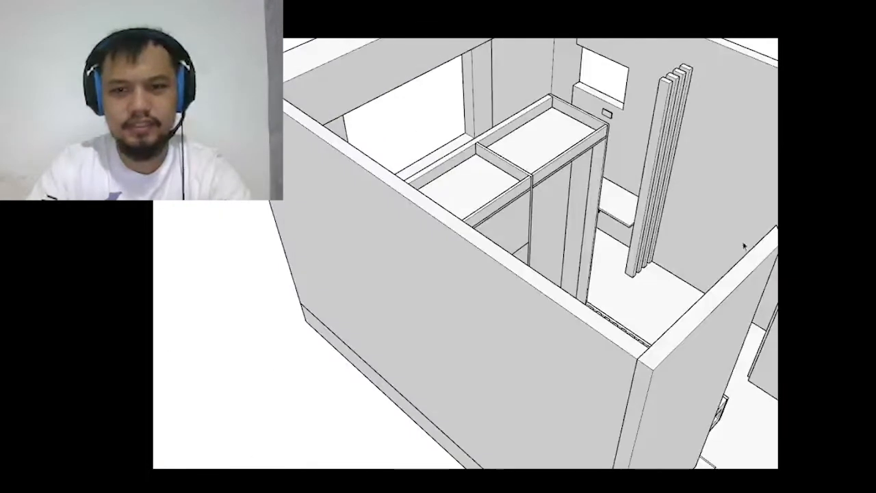
mouse_move(744, 246)
middle_mouse_down()
mouse_move(630, 82)
mouse_move(481, 146)
mouse_move(678, 151)
mouse_move(588, 214)
mouse_move(524, 240)
mouse_move(570, 202)
mouse_move(653, 212)
mouse_move(492, 205)
mouse_move(534, 246)
middle_mouse_up()
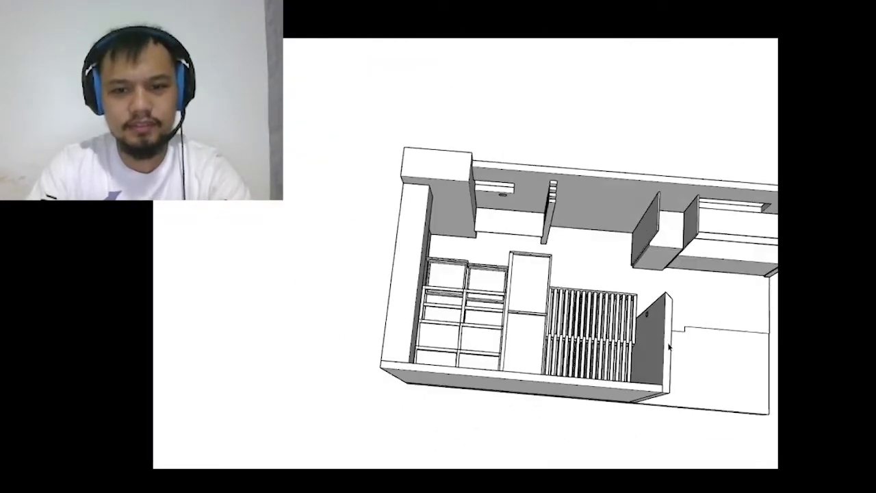
- Draw a closed rectangle on the floor against the long wall, beside the upright panel across from the slatted bed
scroll(568, 253, "up", 10)
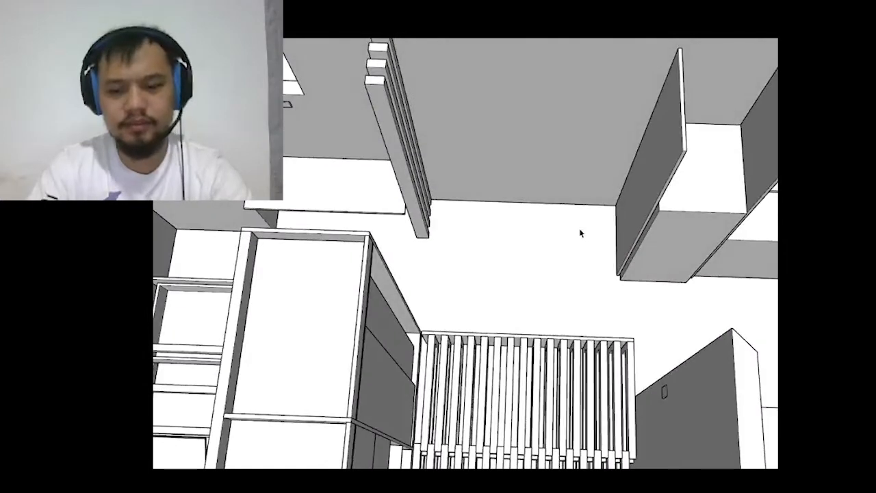
scroll(579, 231, "up", 5)
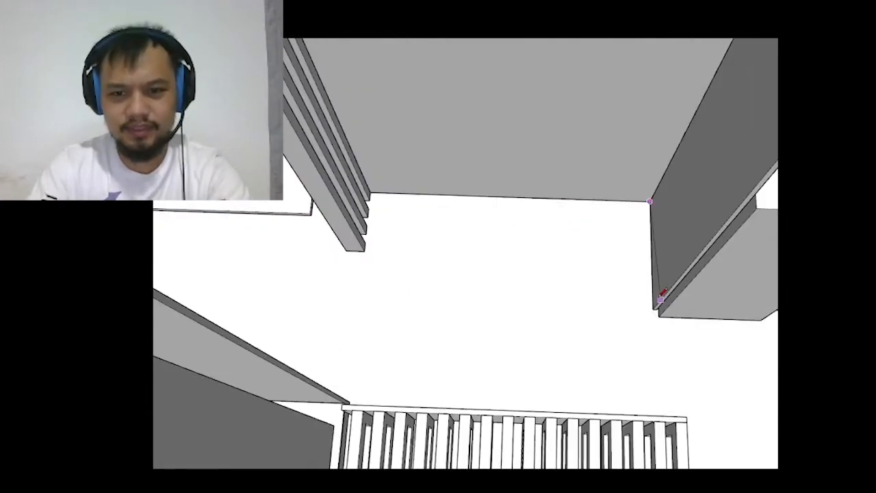
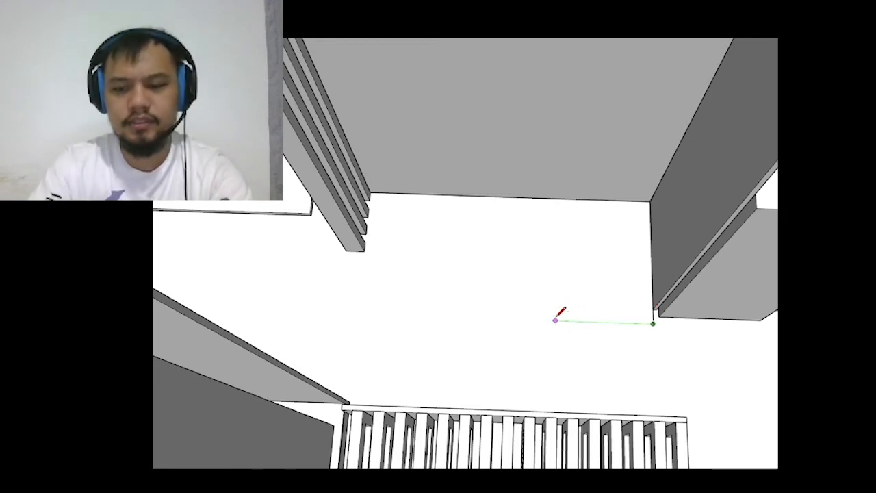
key("Return")
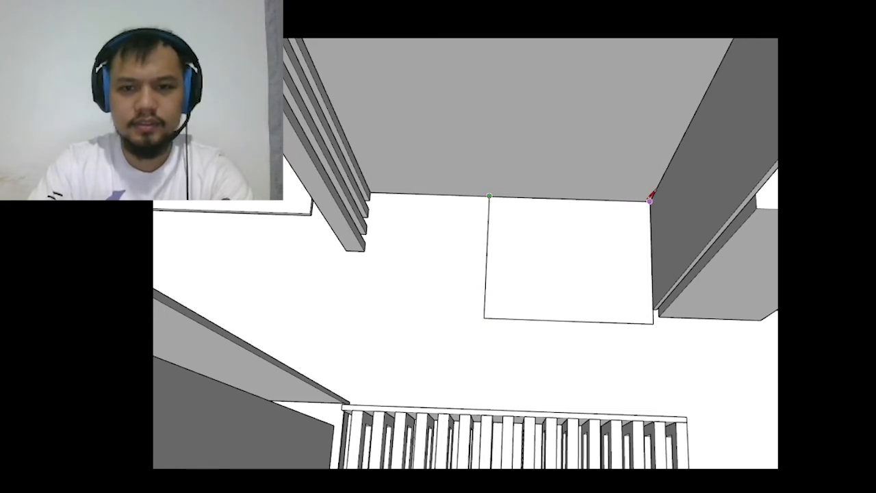
left_click(649, 199)
- Move the floor rectangle along the long wall to midway between the vertical slats and the upright panel
left_click(607, 249)
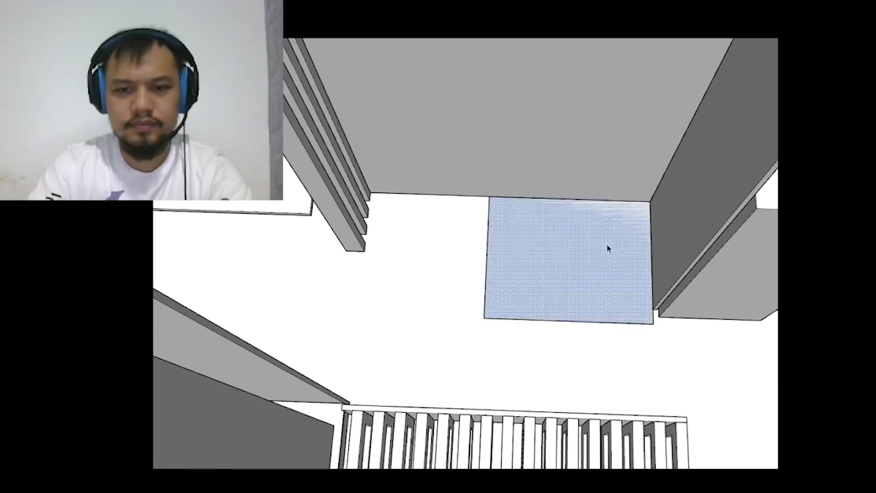
key("m")
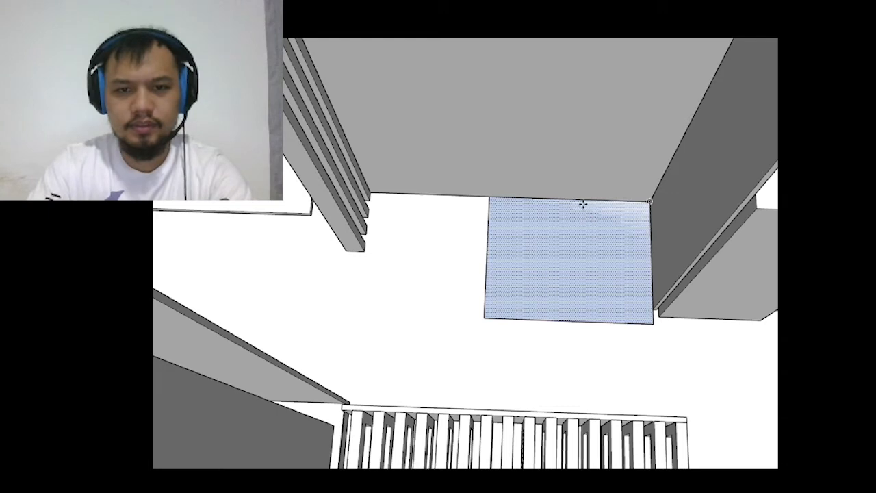
left_click(492, 195)
scroll(438, 198, "up", 3)
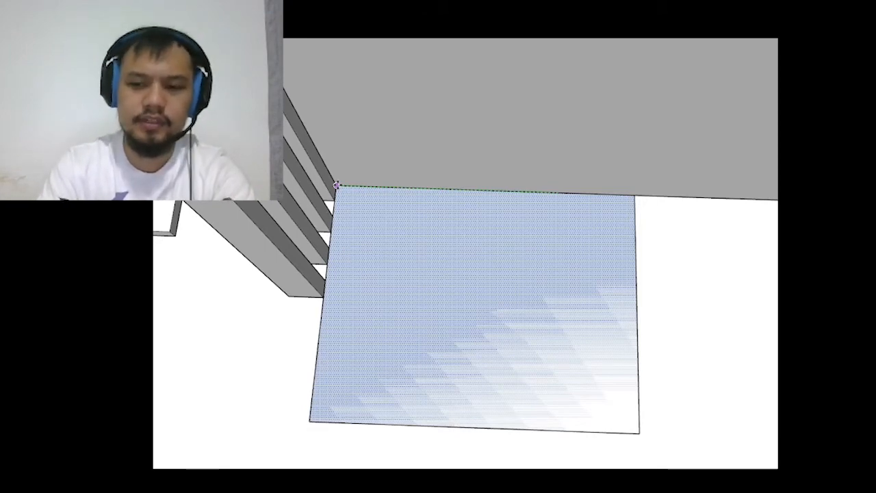
key("Escape")
middle_click_drag(338, 189, 645, 286)
scroll(618, 282, "down", 2)
middle_click_drag(549, 225, 591, 342)
scroll(508, 245, "up", 5)
scroll(393, 121, "down", 4)
scroll(523, 137, "up", 2)
scroll(412, 246, "up", 6)
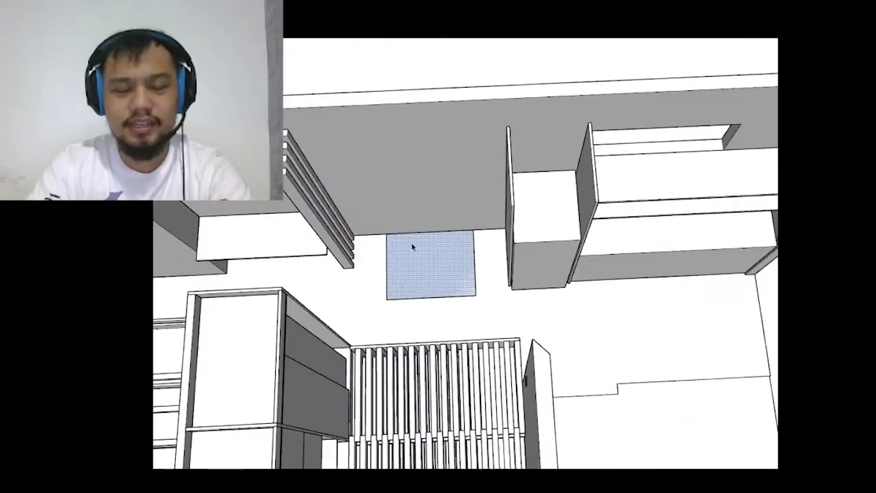
- Raise the rectangle straight up to the height of the low tabletop beyond the vertical slats
mouse_move(413, 243)
middle_mouse_down()
mouse_move(568, 273)
mouse_move(605, 268)
middle_mouse_up()
mouse_move(463, 295)
middle_mouse_down()
mouse_move(472, 295)
mouse_move(387, 256)
mouse_move(404, 295)
middle_mouse_up()
middle_click_drag(537, 277, 436, 234)
scroll(436, 234, "up", 2)
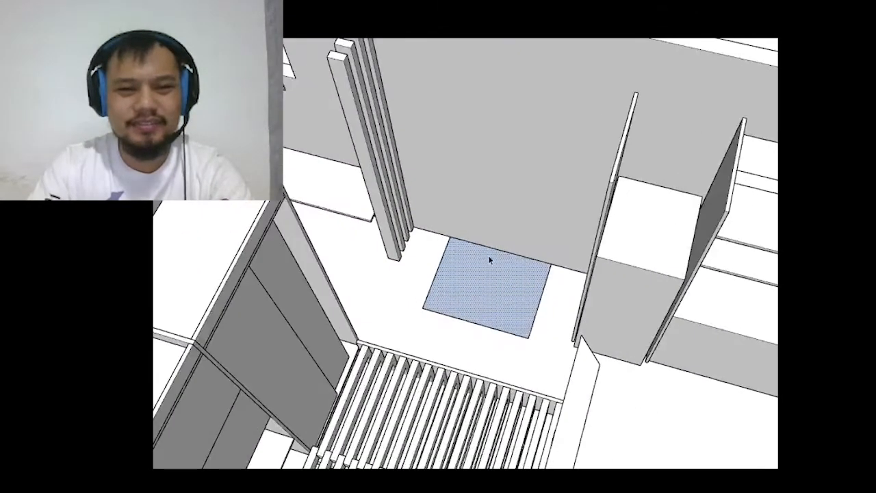
left_click(453, 237)
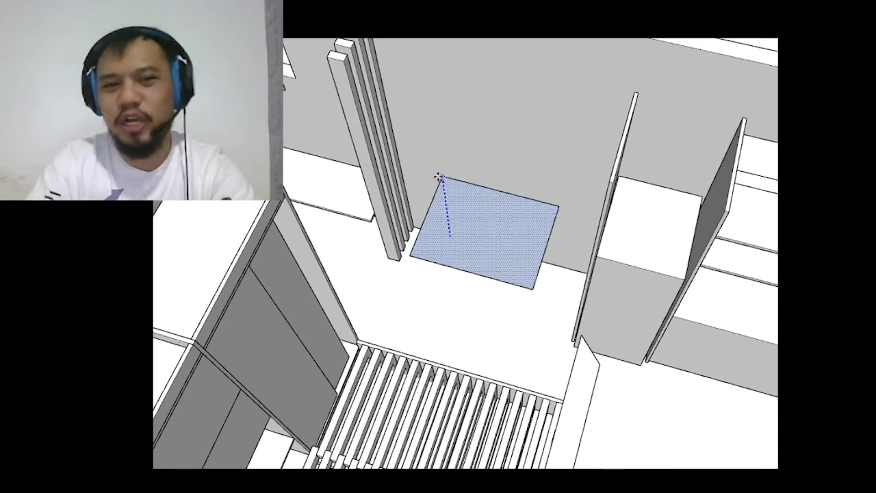
left_click(354, 213)
- Give the raised rectangle a thin panel thickness and turn it into a group
scroll(461, 230, "down", 3)
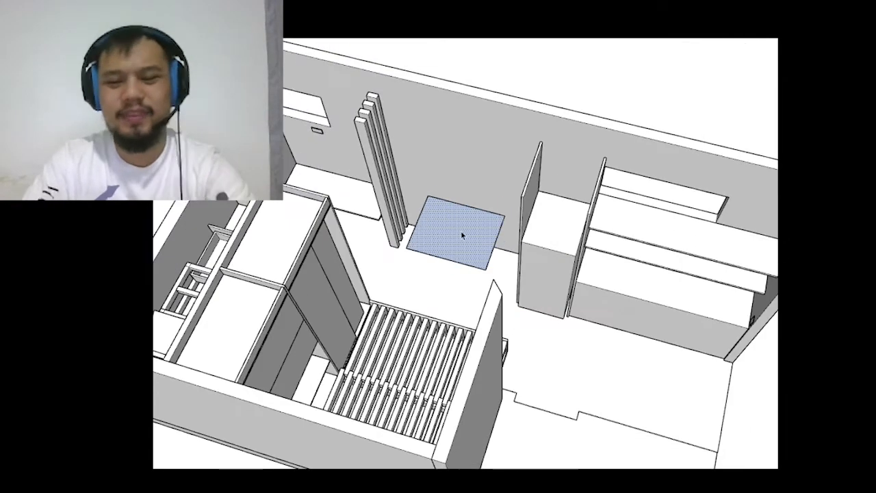
scroll(468, 233, "up", 3)
left_click(467, 233)
key("Escape")
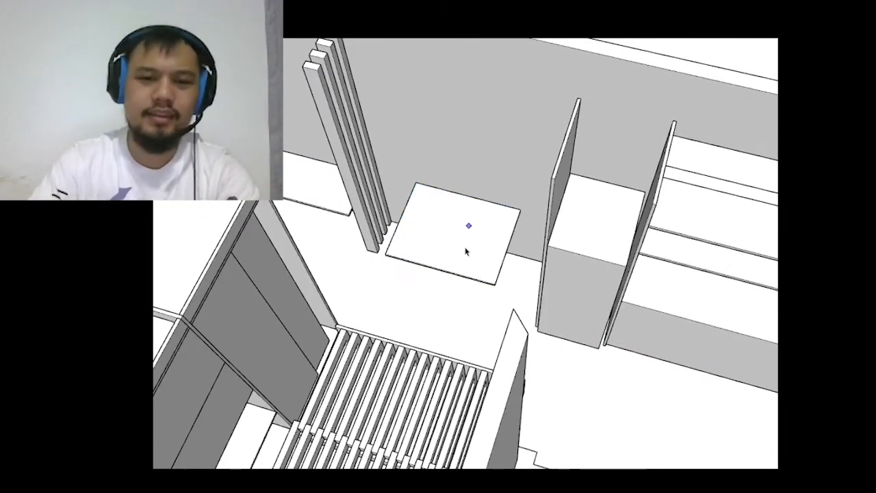
left_click(464, 248)
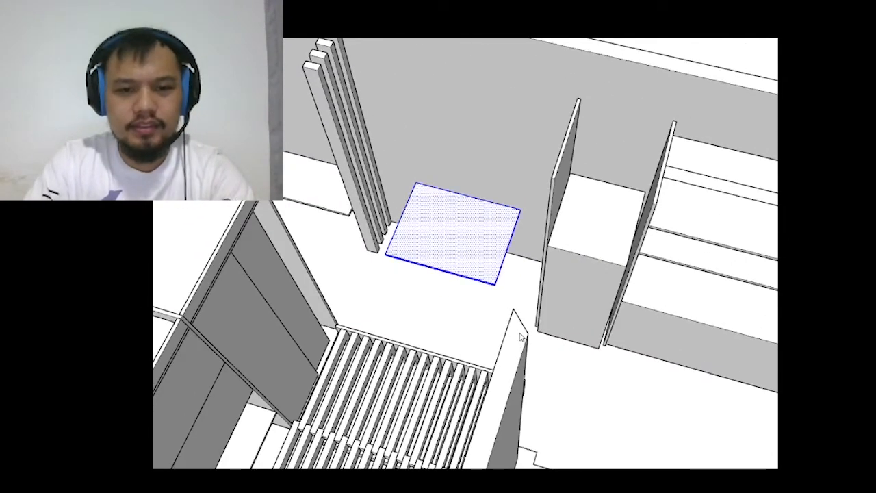
- Examine the raised panel's place between the vertical slats, the upright panel and the slatted bed
mouse_move(520, 337)
middle_mouse_down()
mouse_move(493, 315)
mouse_move(459, 254)
mouse_move(307, 259)
mouse_move(487, 345)
mouse_move(411, 307)
middle_mouse_up()
middle_click_drag(507, 301, 340, 291)
scroll(626, 324, "down", 4)
scroll(574, 312, "up", 5)
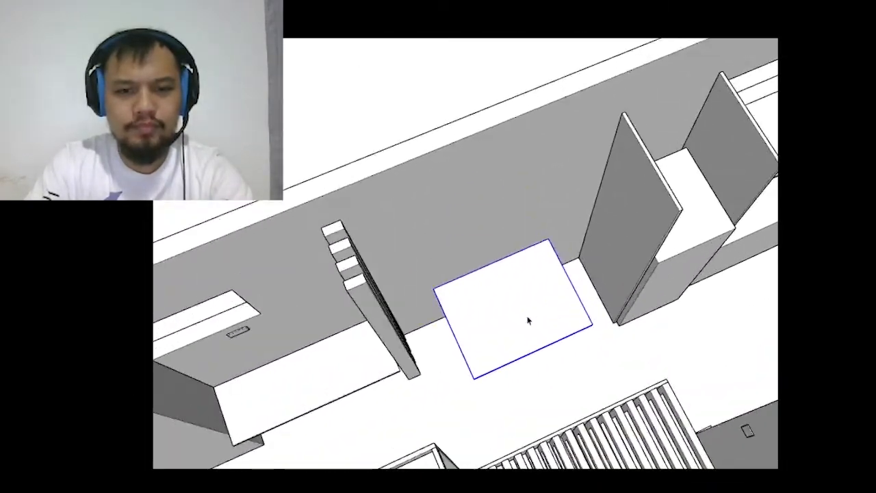
mouse_move(438, 297)
middle_mouse_down()
mouse_move(507, 304)
mouse_move(439, 343)
mouse_move(520, 313)
mouse_move(305, 345)
mouse_move(538, 290)
mouse_move(363, 331)
mouse_move(301, 250)
mouse_move(349, 280)
middle_mouse_up()
scroll(518, 307, "down", 2)
scroll(434, 254, "up", 6)
middle_click_drag(434, 254, 553, 267)
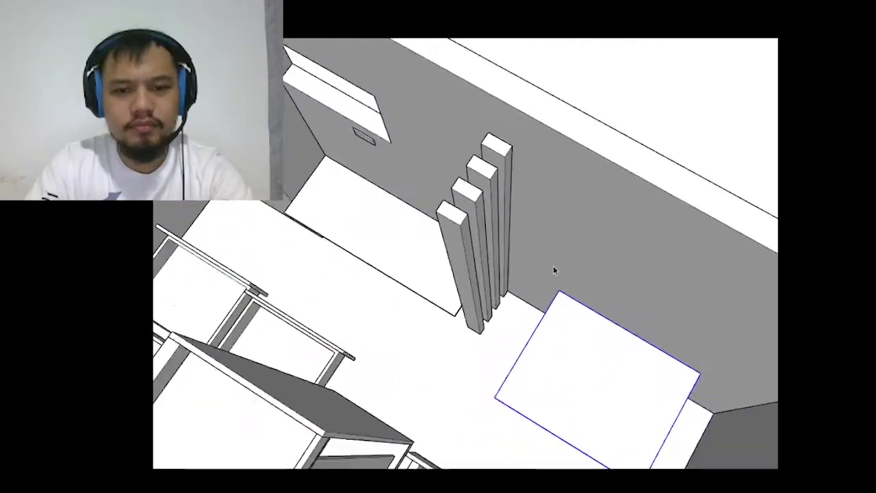
scroll(553, 265, "down", 4)
middle_click_drag(558, 313, 610, 333)
scroll(611, 330, "up", 2)
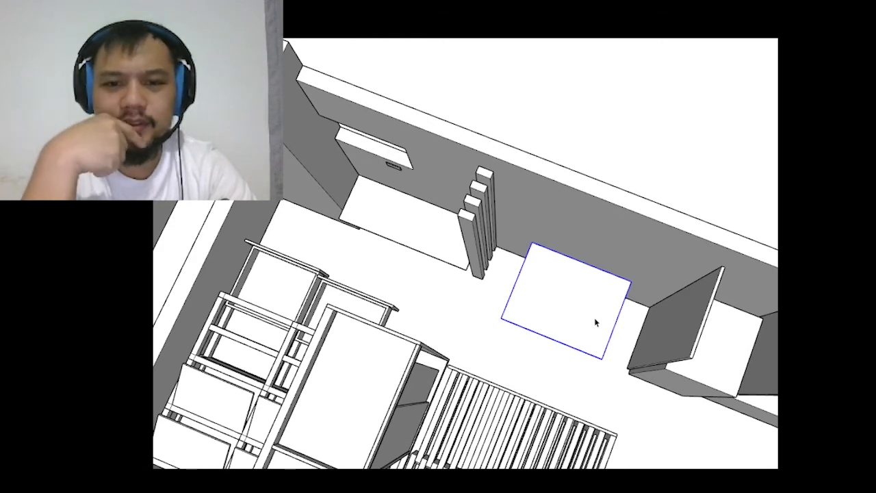
- Draw a closed semicircle centred on the midpoint of the panel's wall-side edge and reaching its corners, and delete the rectangular panel
key("l")
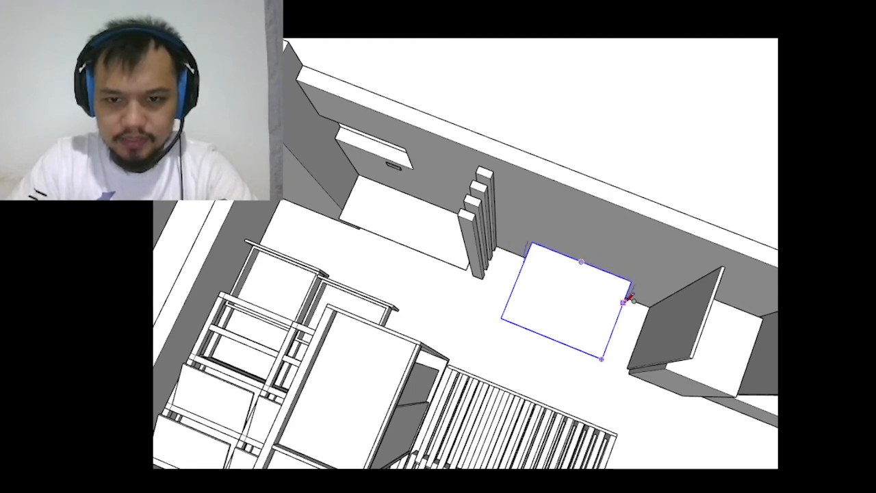
scroll(622, 295, "up", 6)
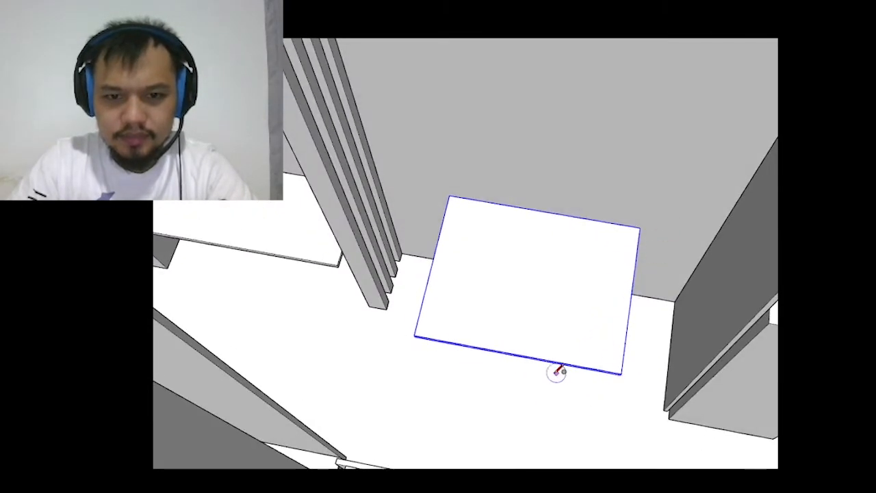
left_click(544, 211)
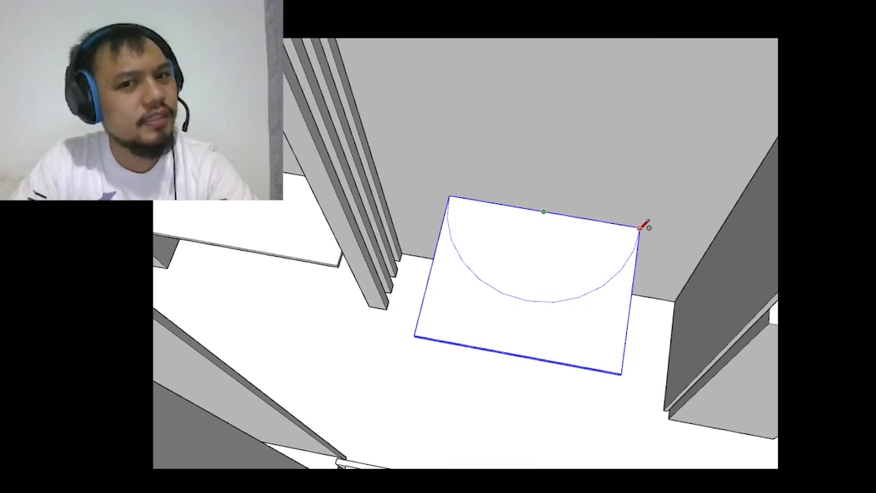
key("Escape")
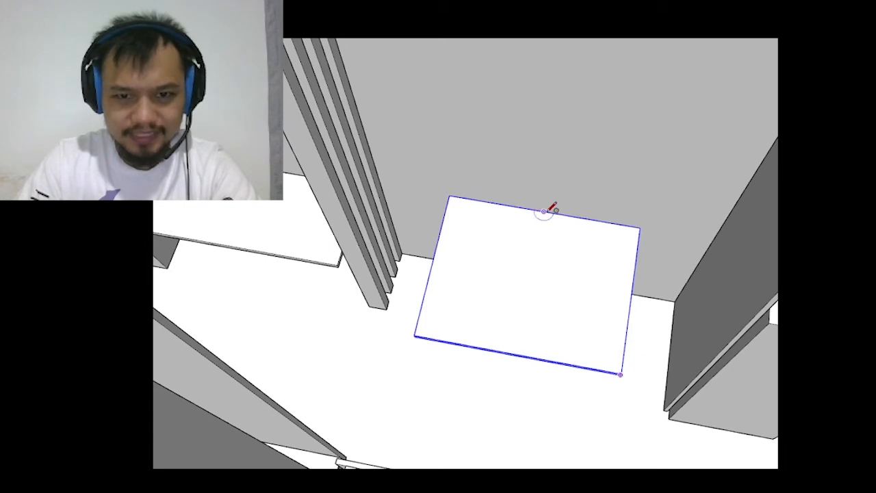
left_click(545, 212)
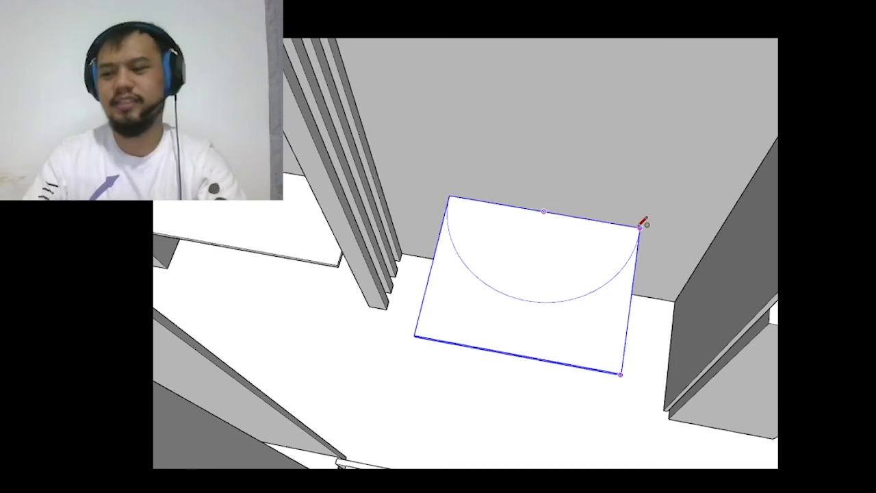
left_click(641, 225)
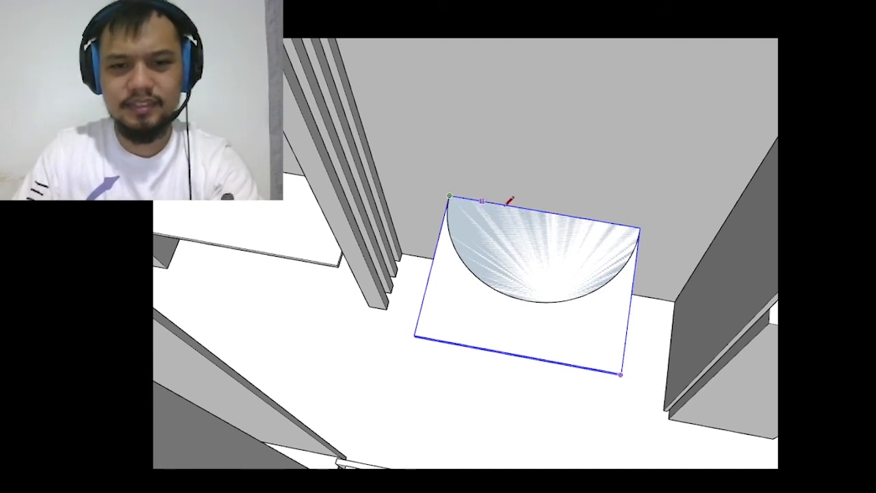
left_click(639, 227)
key("space")
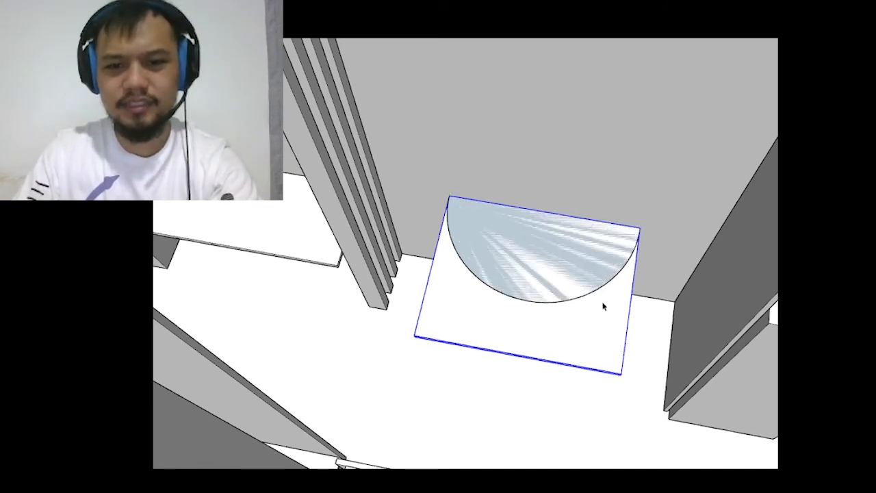
key("Delete")
- Push/Pull the semicircle into a thin half-round tabletop and make it a group
scroll(630, 295, "down", 5)
mouse_move(638, 293)
middle_mouse_down()
mouse_move(412, 308)
mouse_move(479, 339)
mouse_move(411, 342)
mouse_move(540, 366)
mouse_move(645, 223)
mouse_move(573, 331)
mouse_move(485, 256)
mouse_move(245, 246)
mouse_move(542, 344)
middle_mouse_up()
scroll(557, 336, "up", 6)
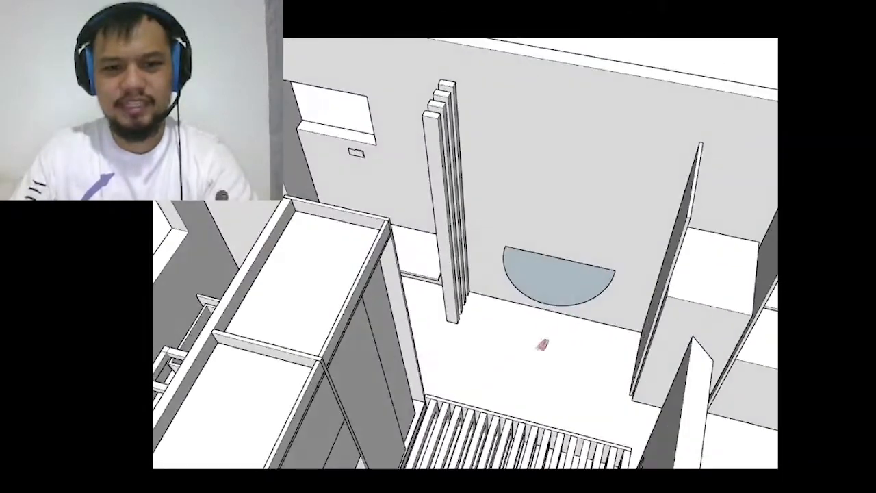
key("p")
left_click(558, 296)
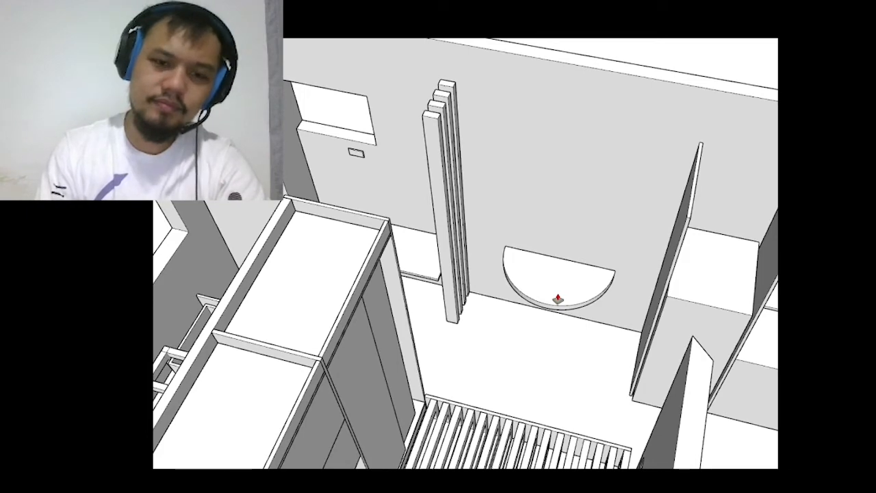
key("space")
double_click(558, 295)
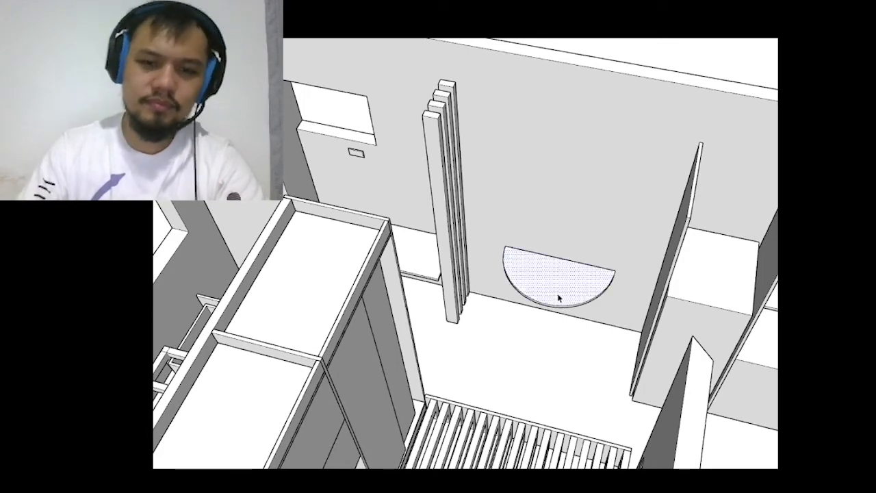
- Rotate a copy of the half-round tabletop downward about its straight edge so it hangs along the wall
mouse_move(582, 381)
middle_mouse_down()
mouse_move(460, 357)
mouse_move(664, 268)
middle_mouse_up()
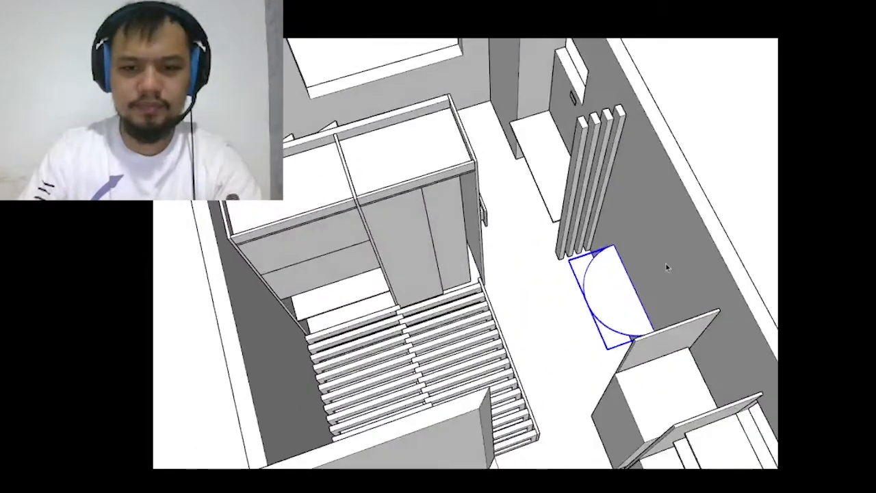
scroll(644, 290, "up", 5)
scroll(628, 369, "up", 2)
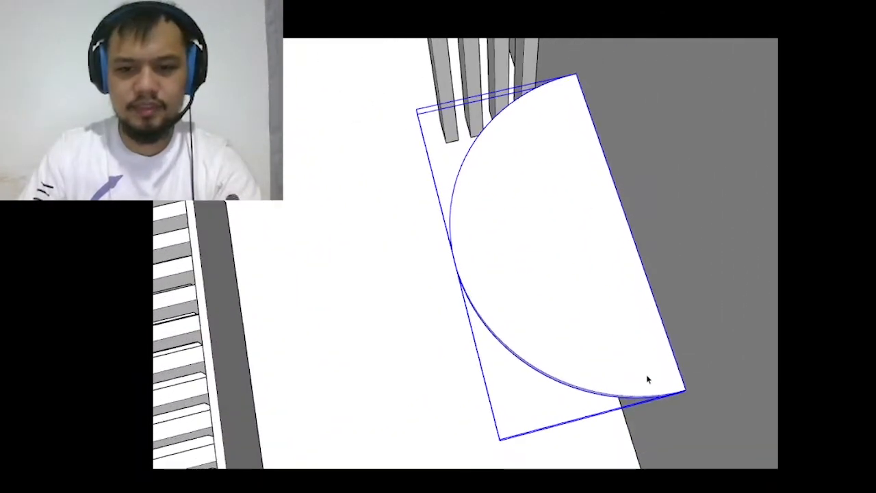
scroll(672, 407, "up", 6)
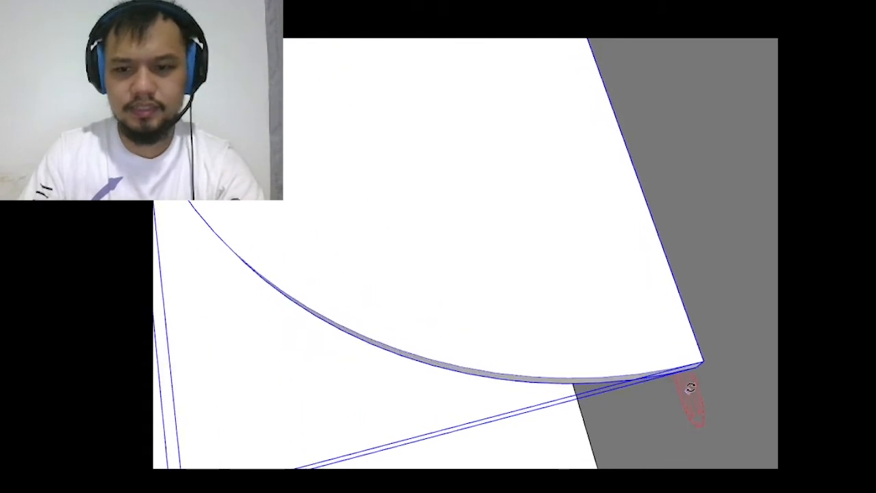
middle_click_drag(707, 382, 714, 362)
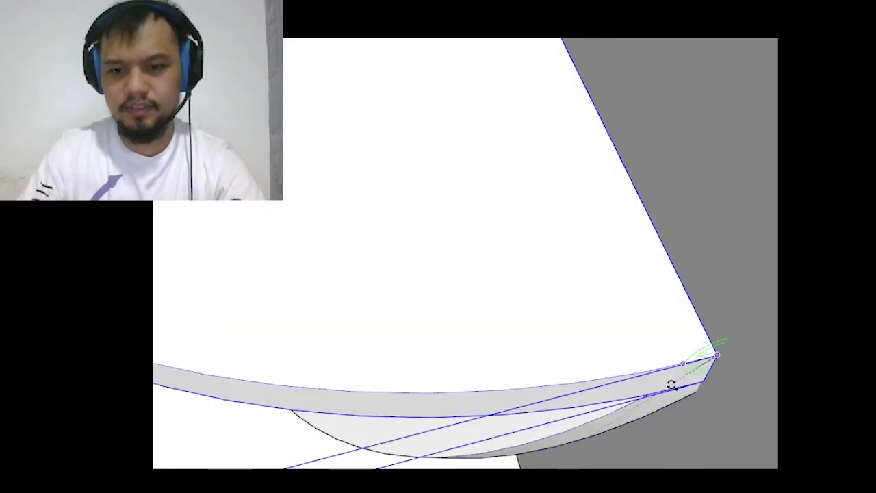
left_click(671, 384)
middle_click_drag(672, 383, 622, 364)
key("space")
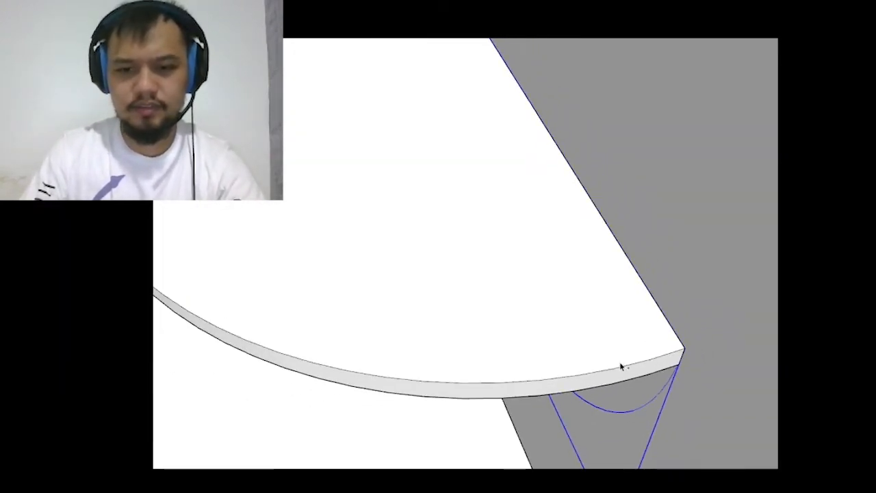
- Group the horizontal half-round top together with its hanging copy as one table
left_click(622, 375)
middle_click_drag(661, 256, 630, 377)
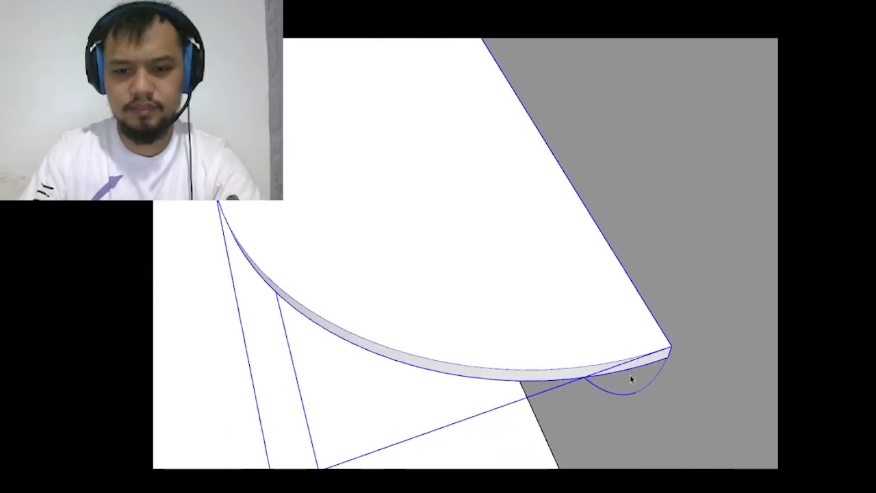
middle_click_drag(475, 439, 630, 391)
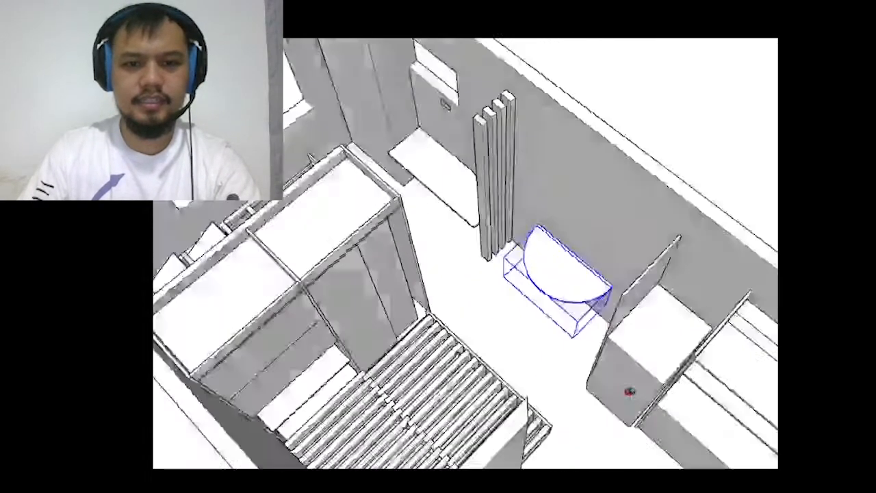
scroll(629, 392, "down", 6)
scroll(600, 368, "up", 7)
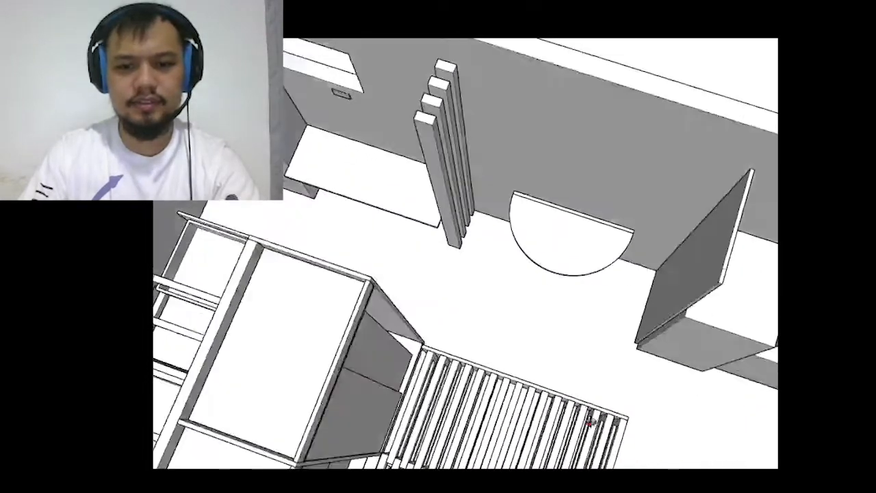
- Slide the slatted bed's front half back over the rear half to retract the bed
scroll(588, 420, "down", 4)
middle_click_drag(589, 420, 508, 377)
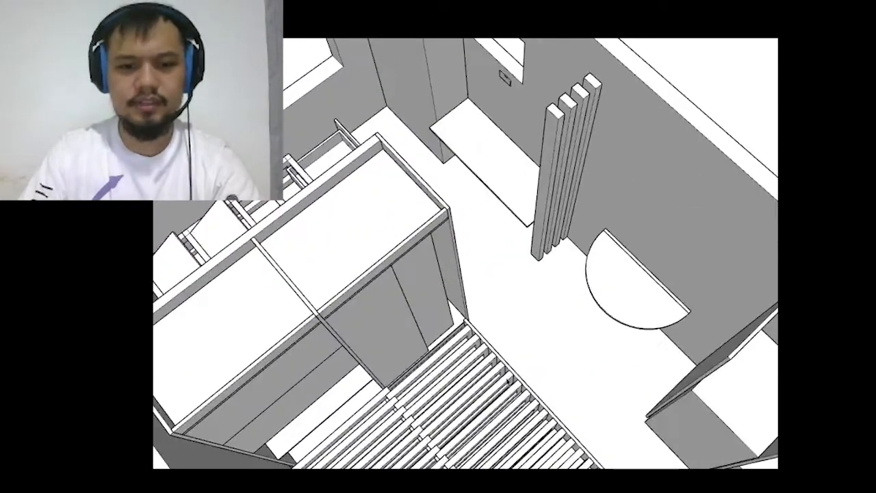
left_click(508, 377)
scroll(508, 377, "down", 4)
scroll(512, 389, "up", 5)
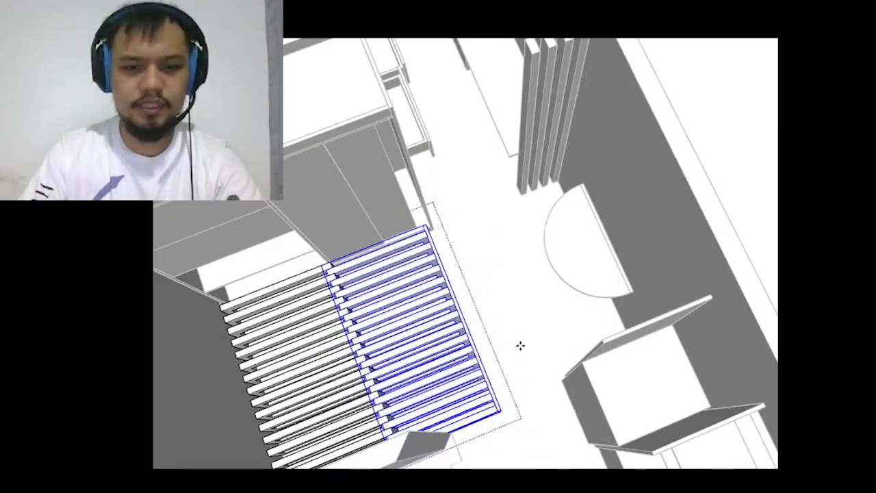
left_click_drag(520, 346, 510, 350)
scroll(510, 351, "down", 3)
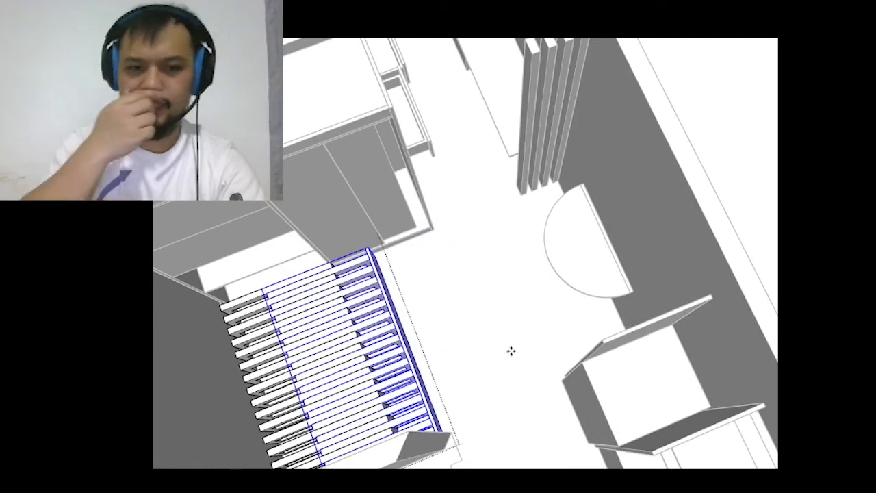
scroll(504, 349, "down", 5)
left_click(641, 269)
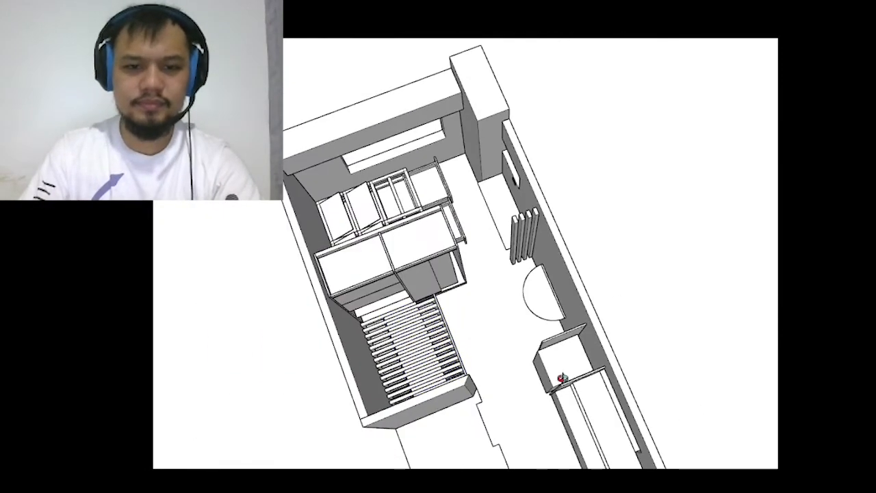
- Move the half-round table group away from the wall into the open floor toward the slatted bed
scroll(506, 321, "up", 6)
left_click(574, 296)
scroll(521, 328, "up", 1)
left_click_drag(520, 328, 383, 316)
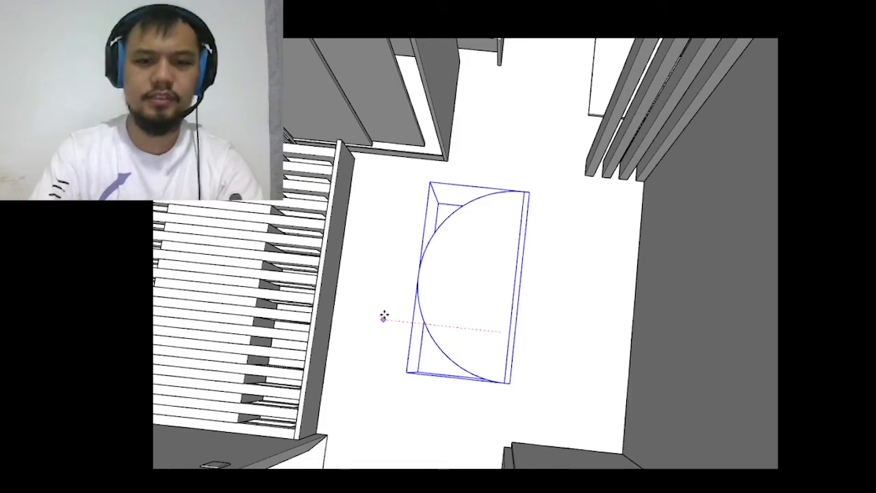
left_click_drag(383, 318, 383, 313)
scroll(555, 295, "down", 3)
scroll(540, 293, "up", 3)
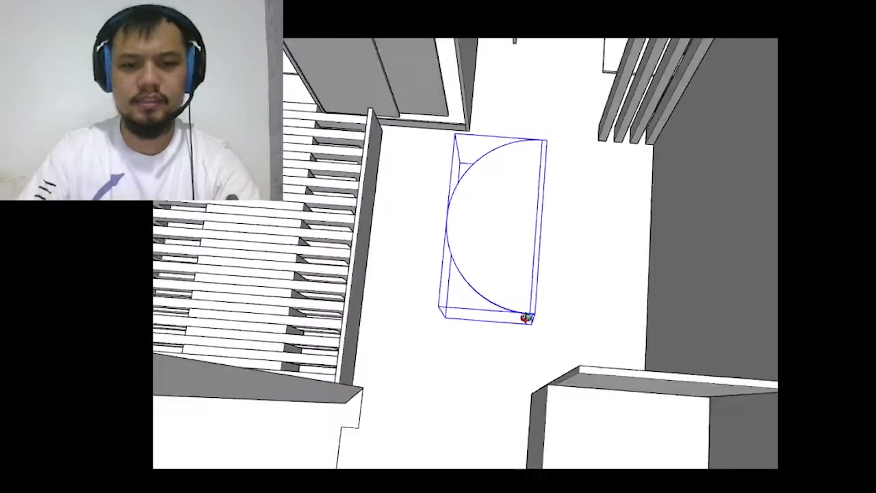
- Rotate the table's hanging half up to horizontal and align it with the fixed half to form a full round top
middle_click_drag(526, 317, 536, 341)
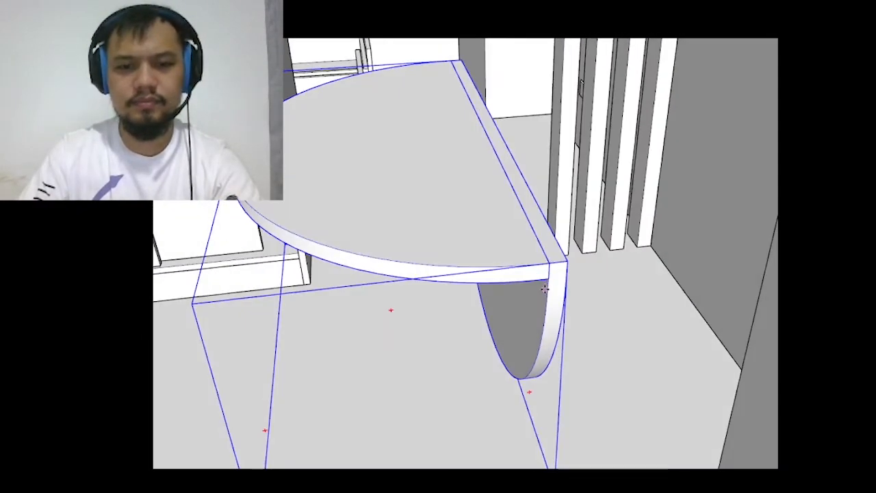
scroll(544, 290, "up", 2)
scroll(557, 283, "up", 1)
key("q")
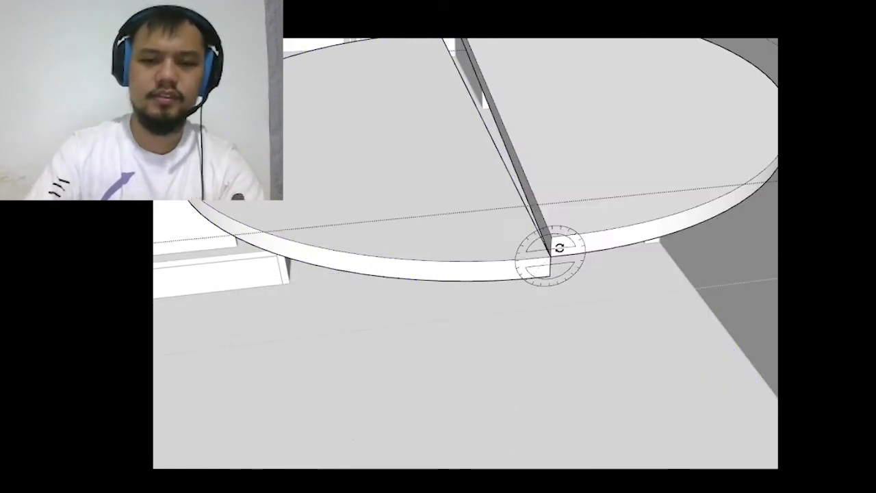
mouse_move(559, 251)
middle_mouse_down()
mouse_move(538, 219)
mouse_move(530, 184)
mouse_move(569, 160)
middle_mouse_up()
middle_click_drag(540, 124, 501, 244)
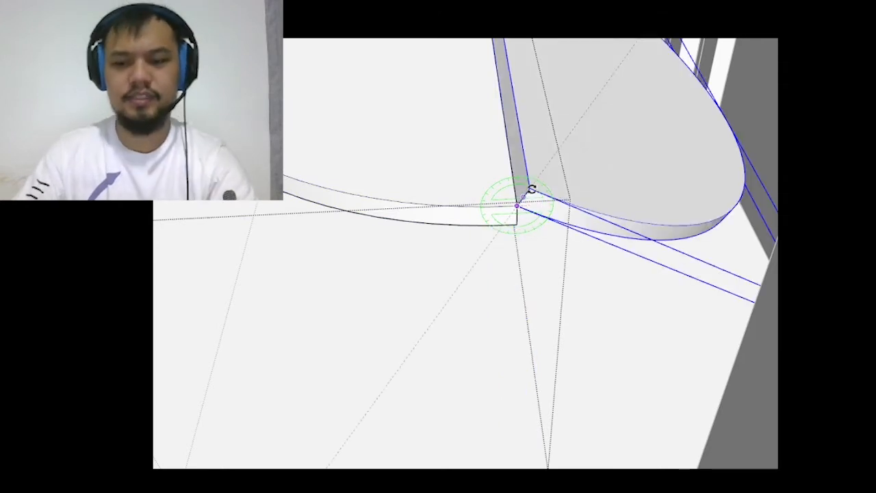
left_click(532, 188)
key("m")
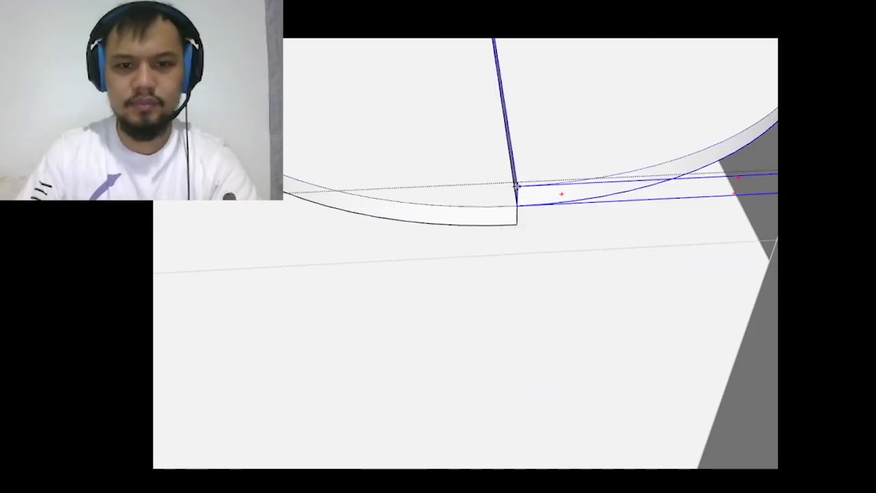
scroll(544, 205, "down", 6)
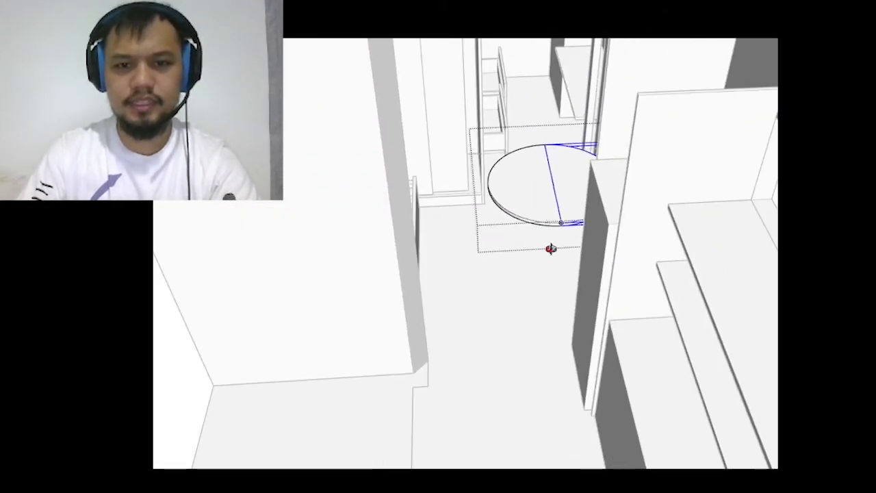
mouse_move(551, 248)
middle_mouse_down()
mouse_move(452, 248)
mouse_move(530, 223)
mouse_move(536, 319)
mouse_move(544, 267)
middle_mouse_up()
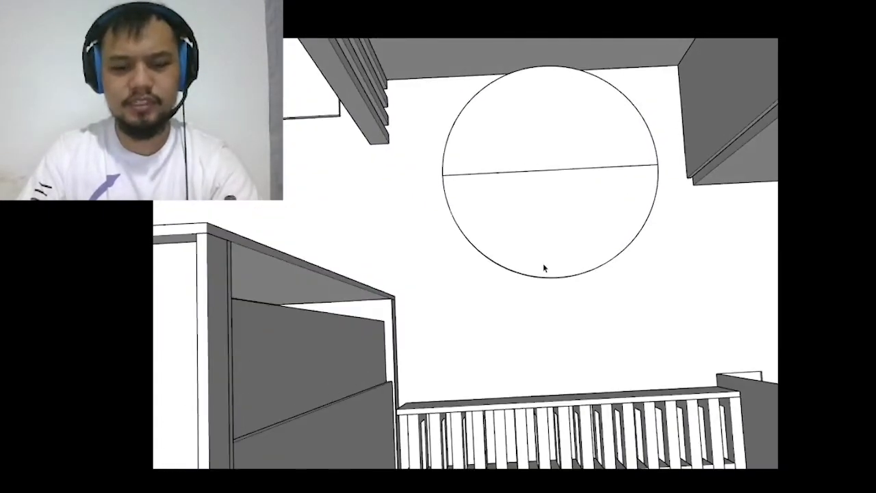
- Draw a stool-sized circle centred on one end of the tabletop's dividing line and move it down to the floor
scroll(463, 170, "up", 3)
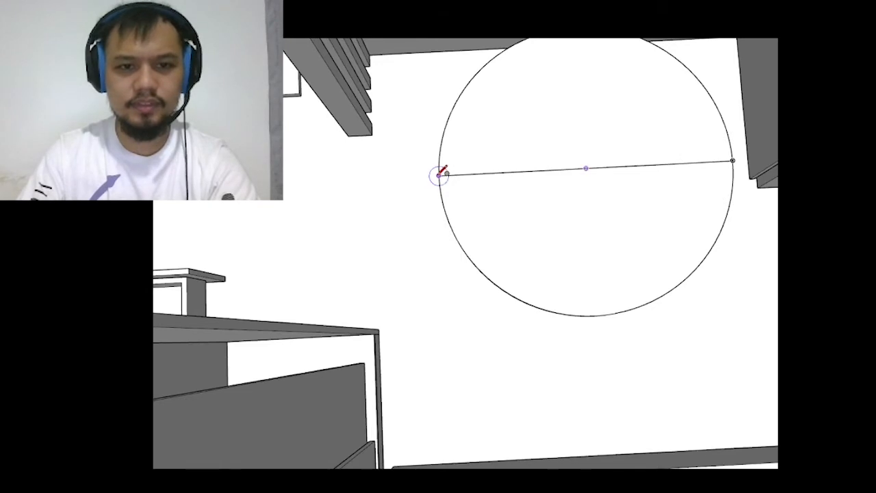
left_click(438, 176)
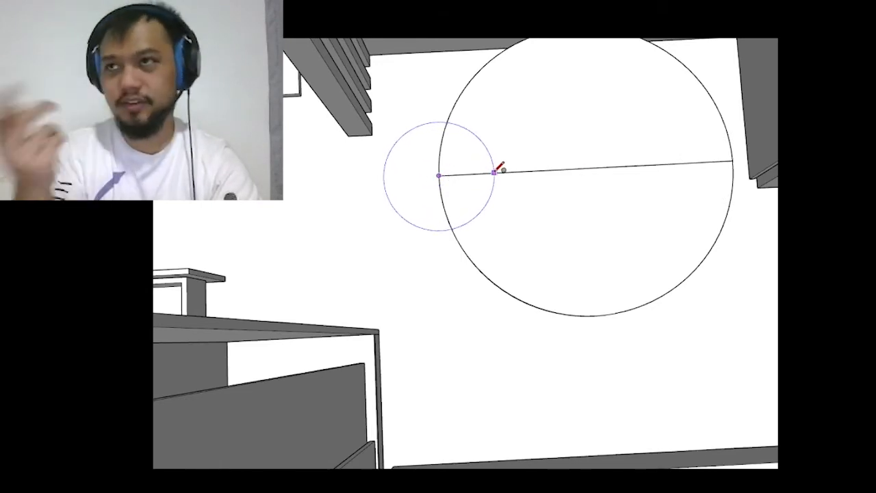
left_click(504, 173)
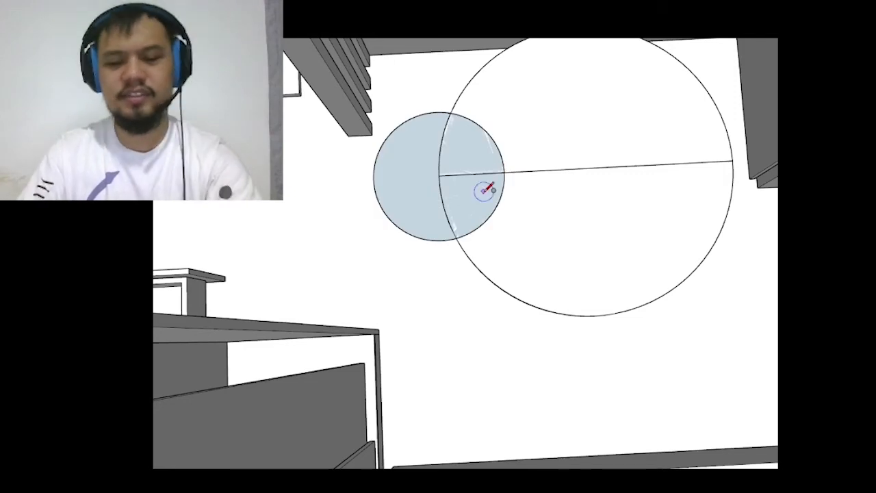
key("space")
left_click(427, 222)
key("m")
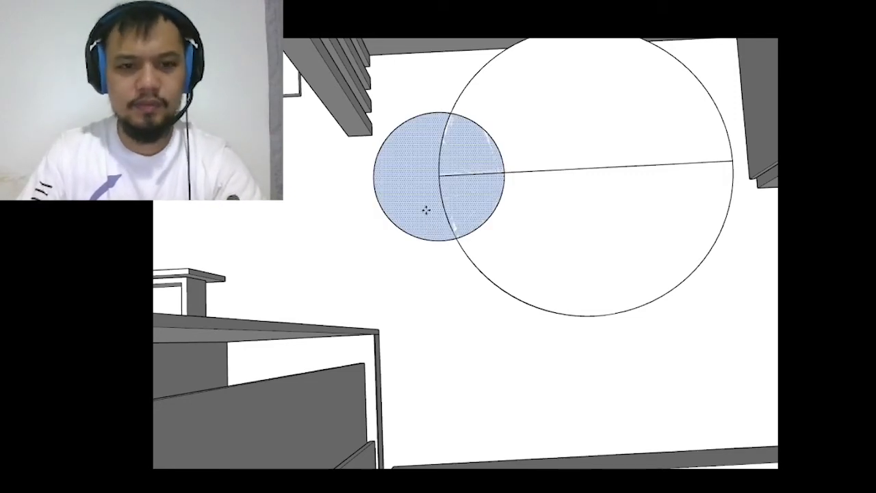
left_click(427, 211)
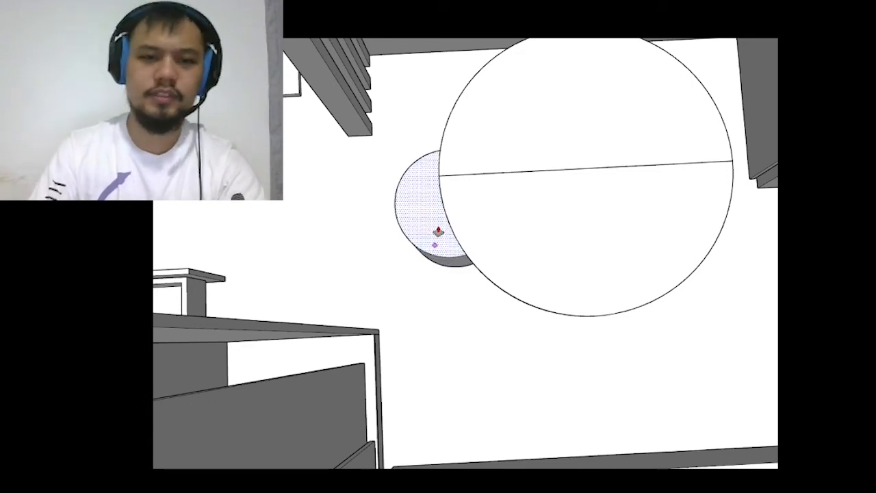
- Push/Pull the floor circle up into a cylindrical stool below the tabletop and make it a group
left_click(440, 230)
key("space")
scroll(440, 231, "down", 2)
middle_click_drag(440, 231, 518, 168)
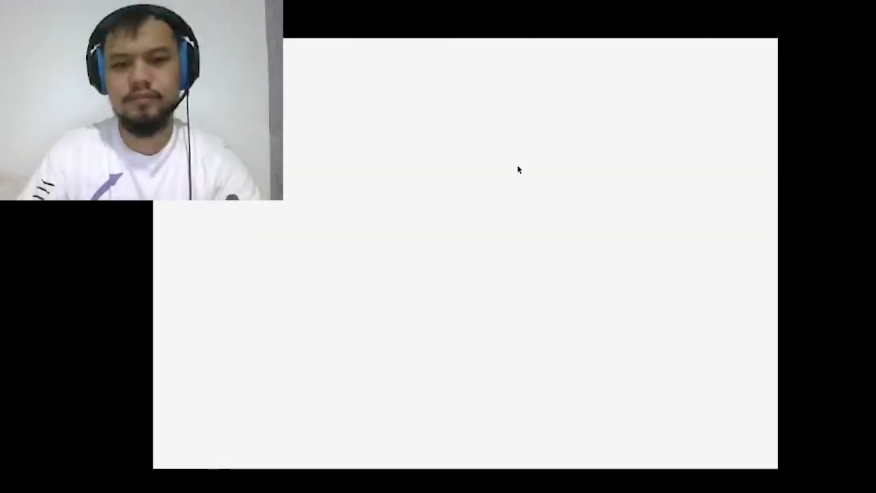
scroll(674, 293, "down", 2)
middle_click_drag(674, 293, 552, 315)
key("p")
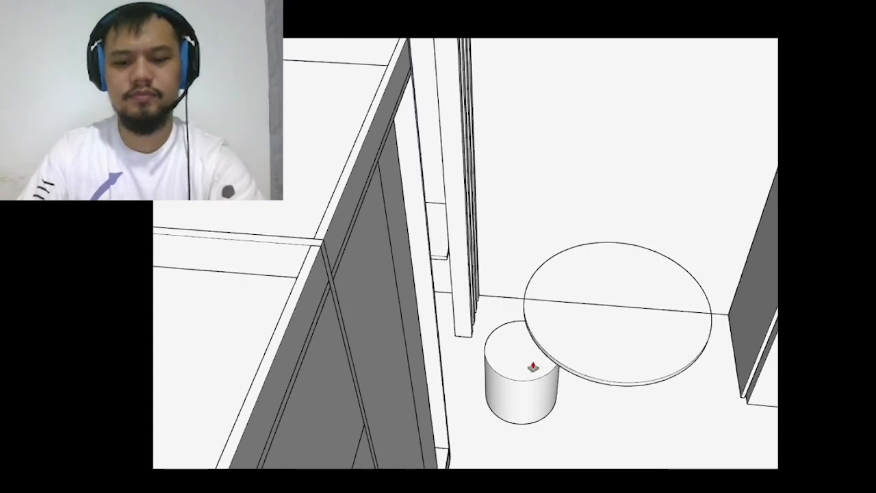
left_click(522, 381)
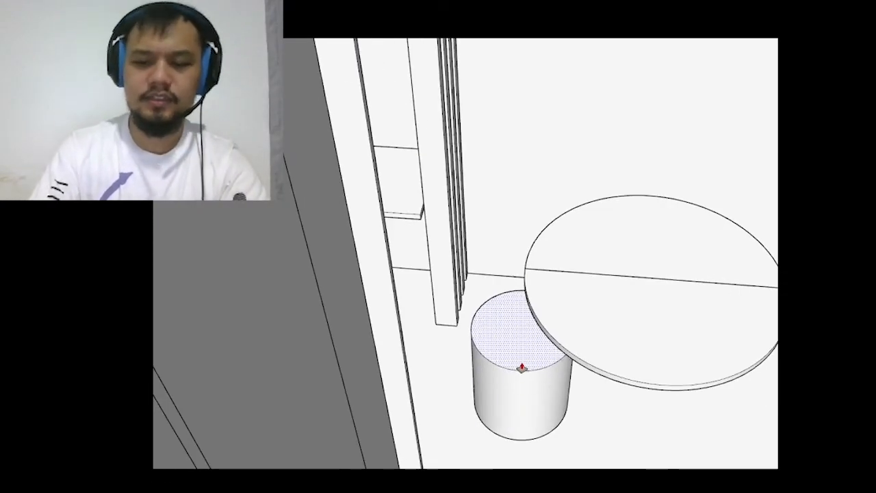
key("Return")
key("space")
triple_click(522, 368)
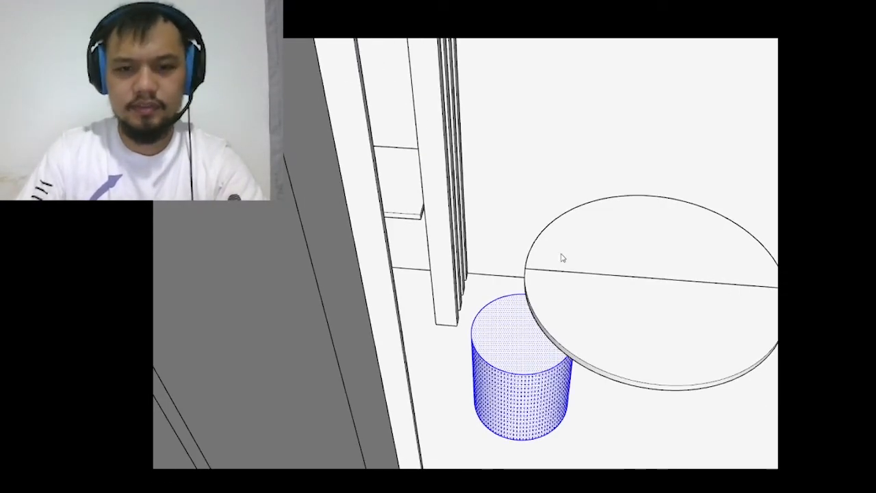
key("g")
- Rotate the stool 45 degrees around the centre of the round table
middle_click_drag(564, 234, 547, 384)
scroll(605, 322, "up", 3)
key("q")
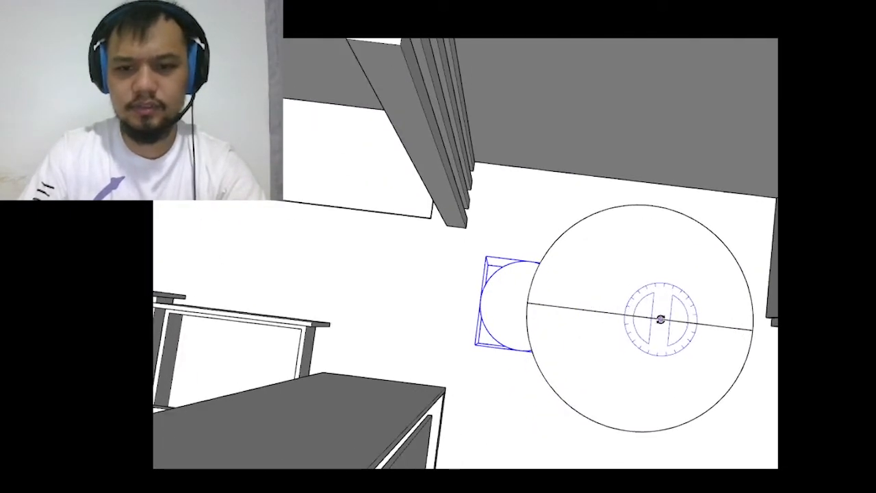
left_click(641, 316)
left_click(590, 310)
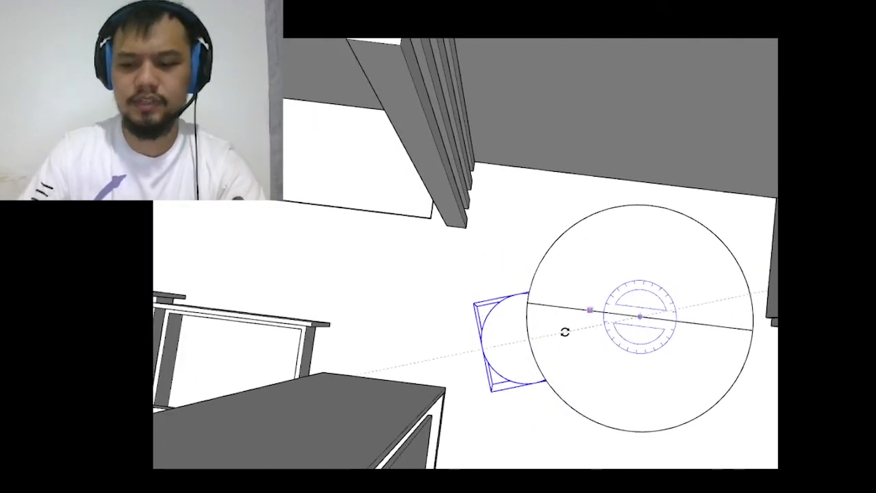
type("45")
key("Return")
scroll(565, 272, "down", 3)
scroll(600, 375, "up", 3)
key("space")
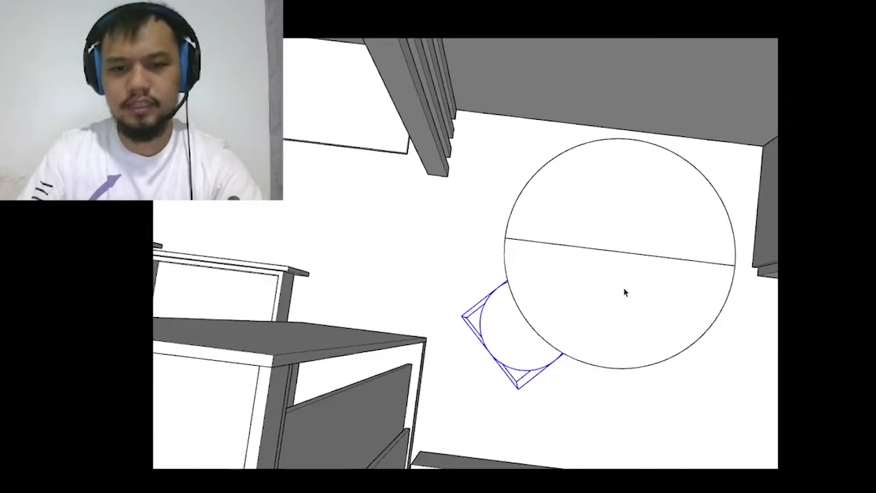
- Create rotated copies of the stool around the table's centre to make four evenly spaced stools
scroll(623, 274, "up", 2)
left_click(621, 244)
left_click(582, 240)
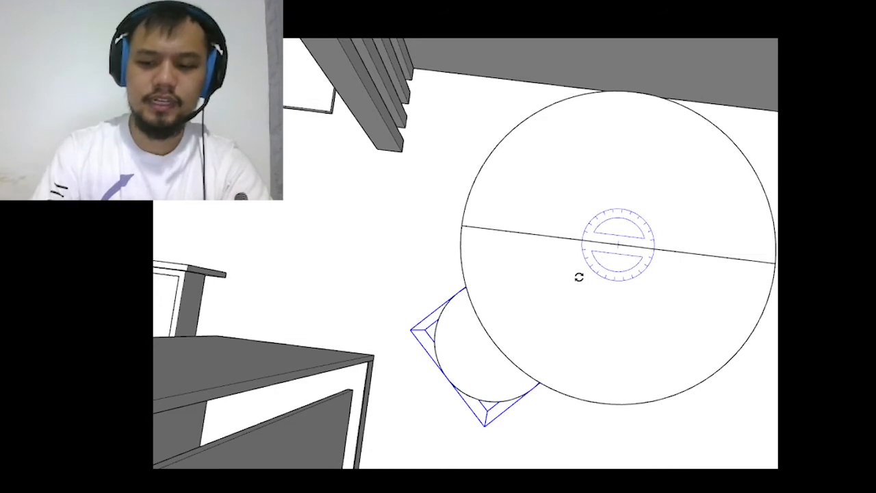
key("Return")
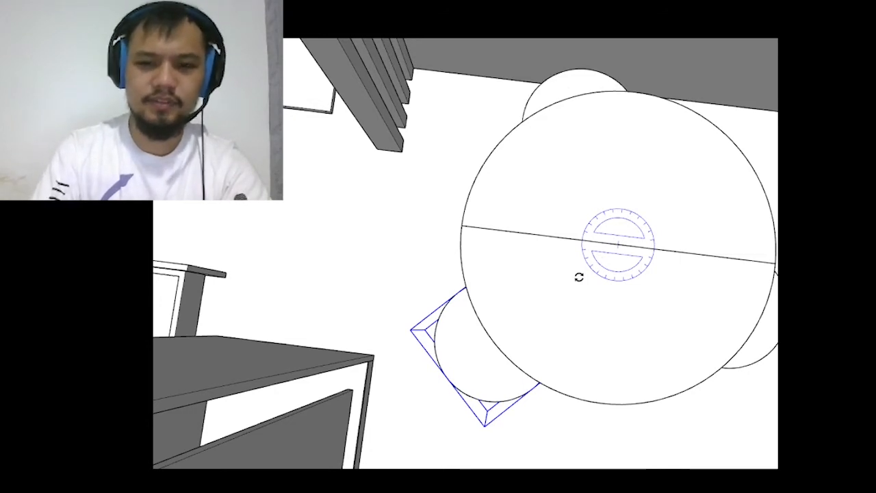
key("space")
scroll(547, 275, "down", 4)
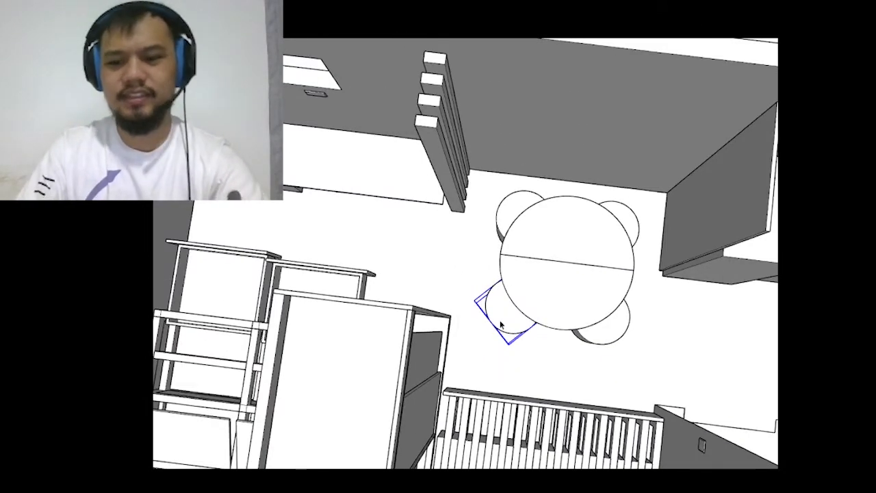
scroll(498, 301, "down", 1)
mouse_move(497, 289)
middle_mouse_down()
mouse_move(557, 247)
mouse_move(516, 215)
mouse_move(305, 282)
mouse_move(538, 289)
mouse_move(555, 309)
mouse_move(520, 251)
middle_mouse_up()
scroll(520, 251, "up", 8)
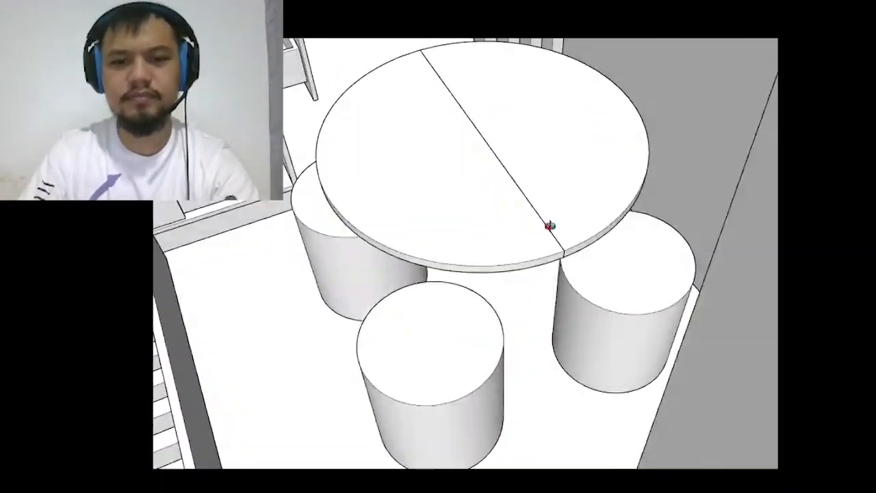
left_click(564, 209)
scroll(597, 249, "up", 3)
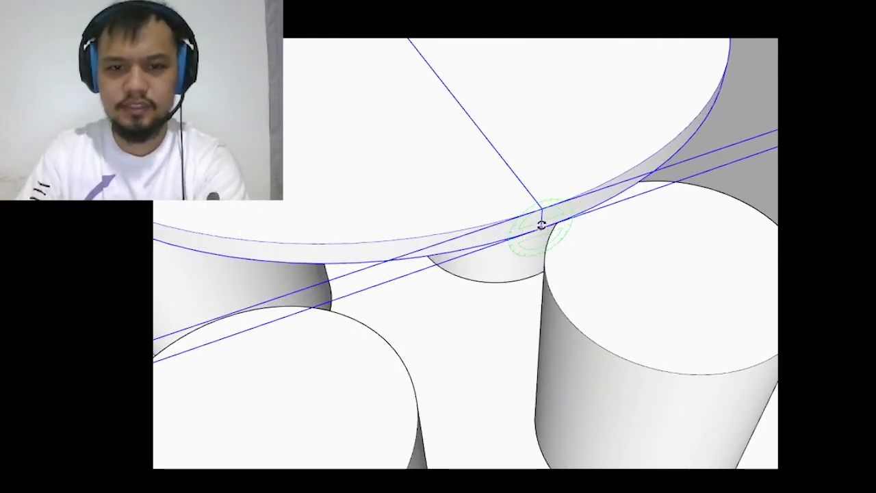
left_click(540, 210)
key("space")
- Open the table group, rotate its wall-side half down about the straight edge to hang vertically, and close the group
double_click(557, 183)
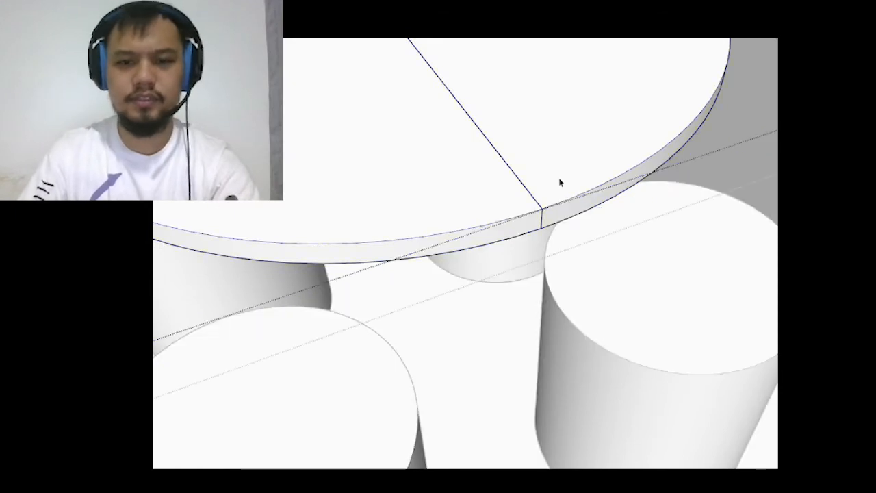
key("q")
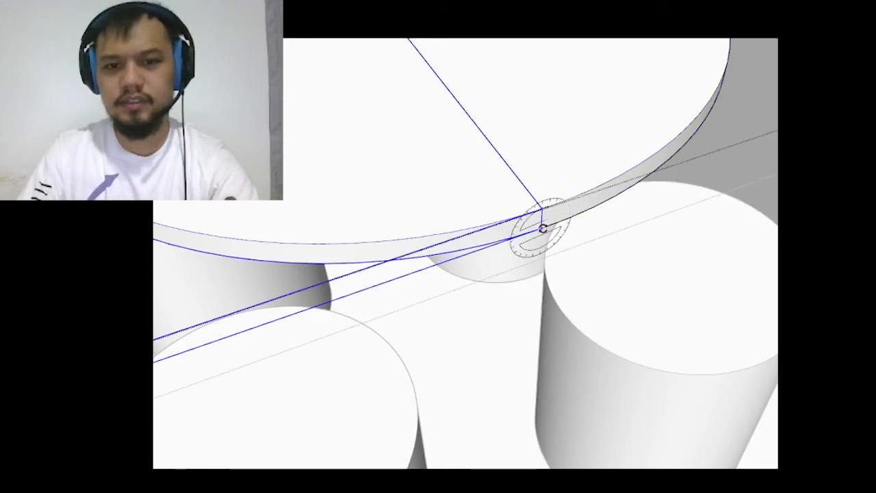
key("Left")
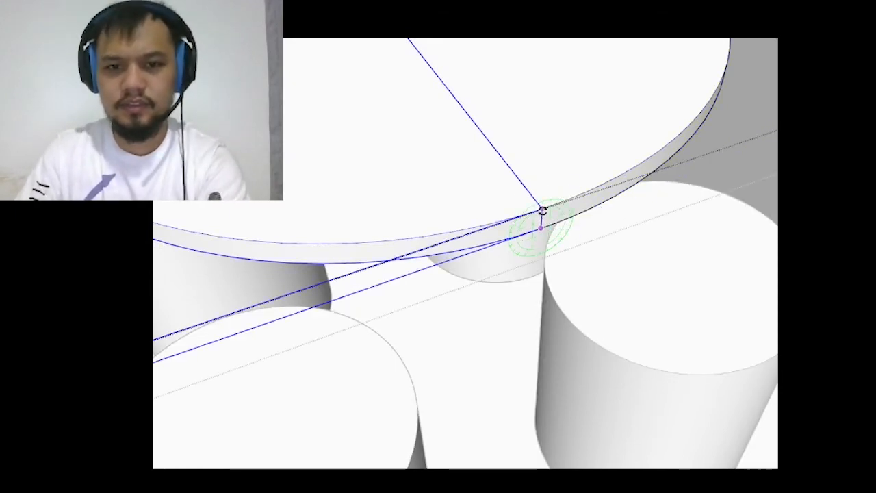
left_click(545, 208)
key("space")
left_click(559, 203)
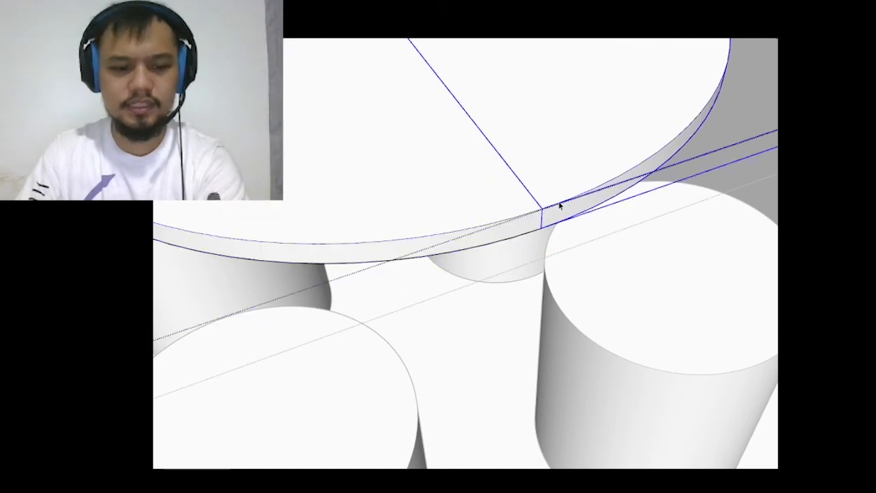
key("q")
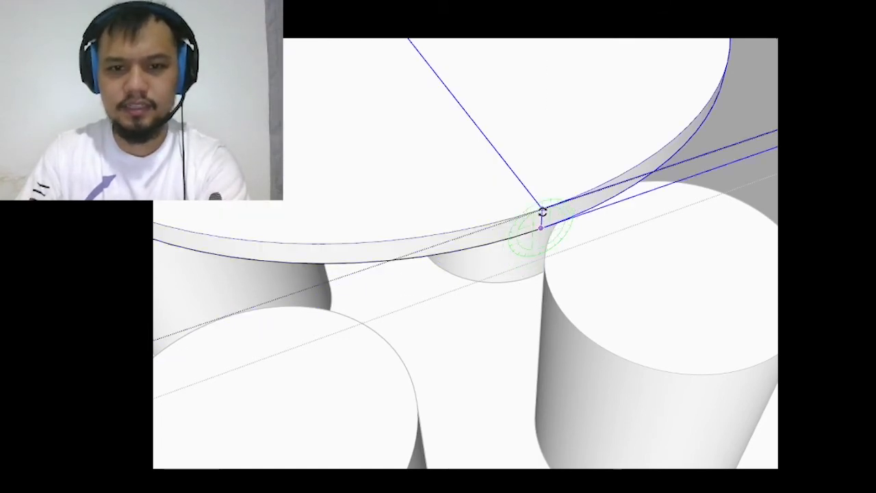
left_click(543, 211)
key("space")
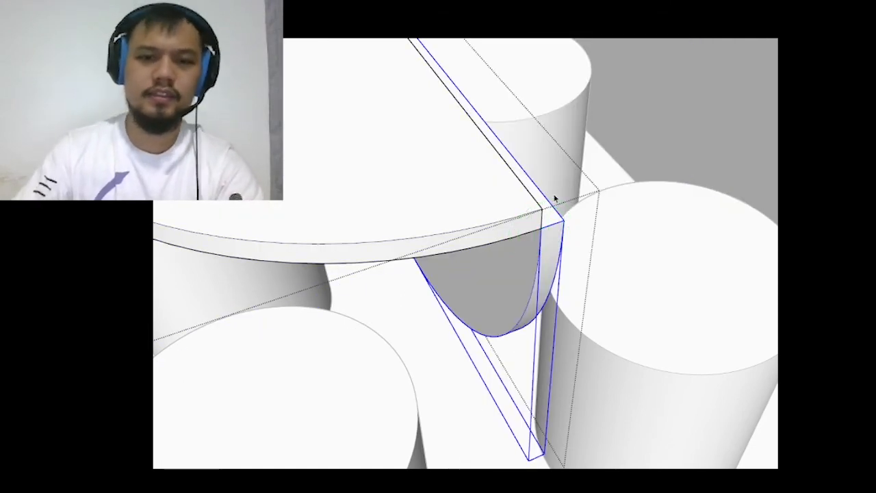
scroll(557, 200, "down", 5)
middle_click_drag(569, 213, 575, 347)
left_click(576, 347)
- Examine how the half-folded table and its four stools fit between the wall, wardrobe and slatted bed
scroll(590, 308, "down", 2)
scroll(578, 269, "up", 6)
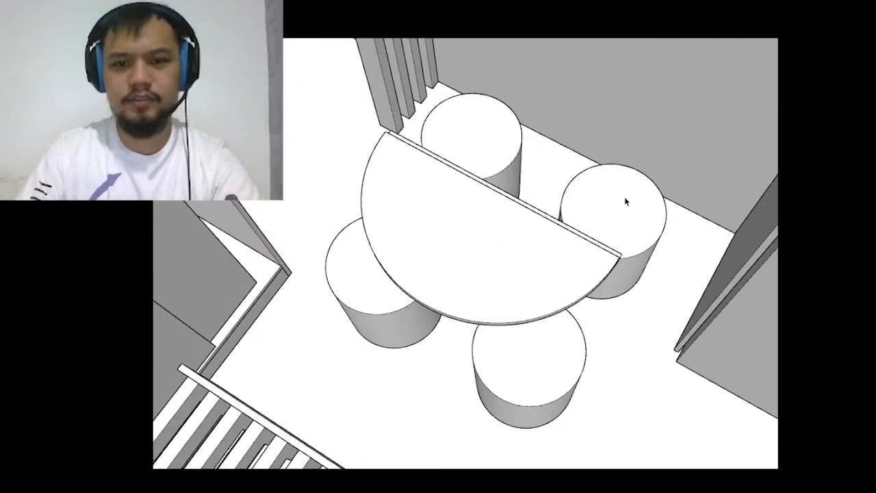
left_click(626, 200)
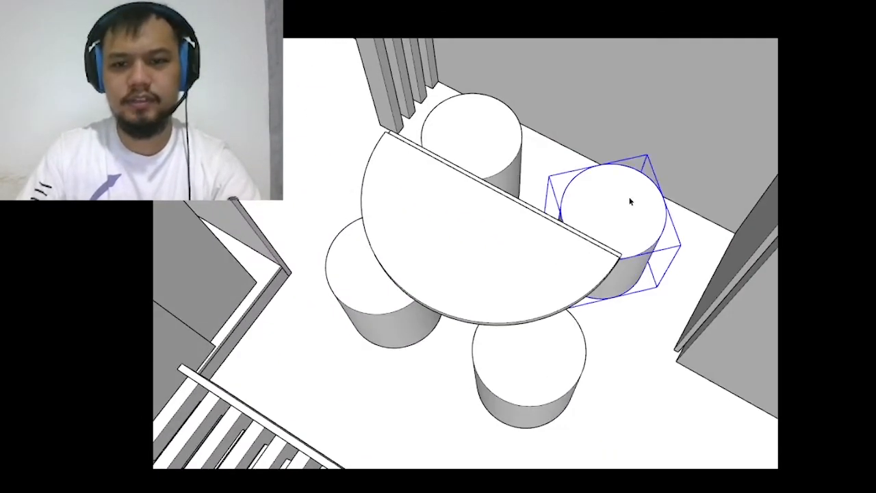
scroll(636, 205, "down", 5)
scroll(645, 160, "down", 2)
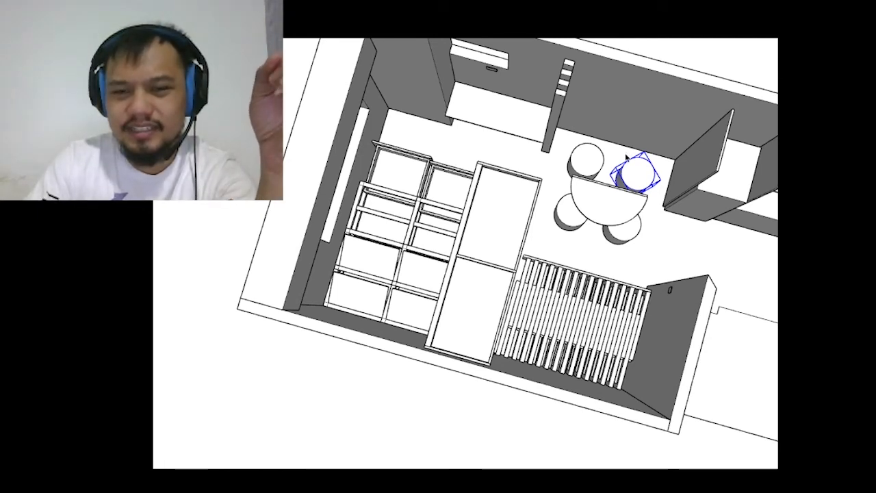
scroll(609, 164, "up", 3)
scroll(574, 166, "down", 3)
mouse_move(573, 166)
middle_mouse_down()
mouse_move(727, 141)
mouse_move(716, 144)
middle_mouse_up()
scroll(662, 143, "up", 3)
middle_click_drag(661, 141, 592, 173)
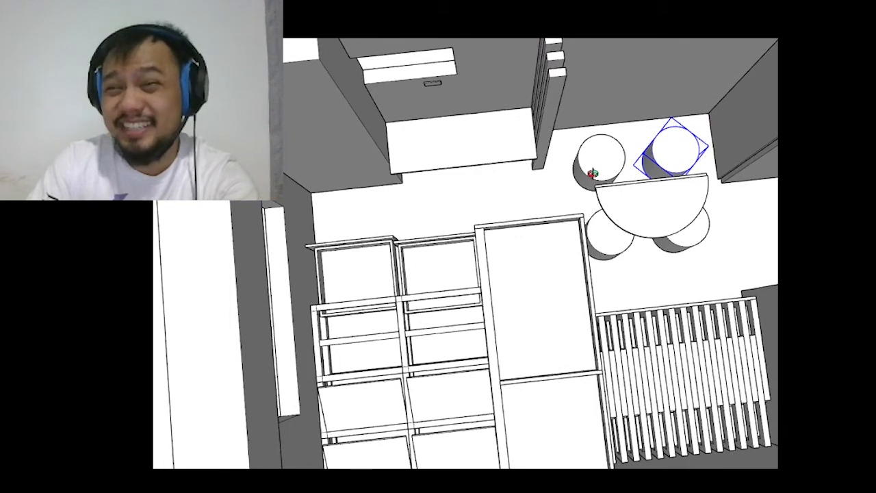
- Delete the two stools on the wall side of the half-folded table
scroll(595, 177, "up", 2)
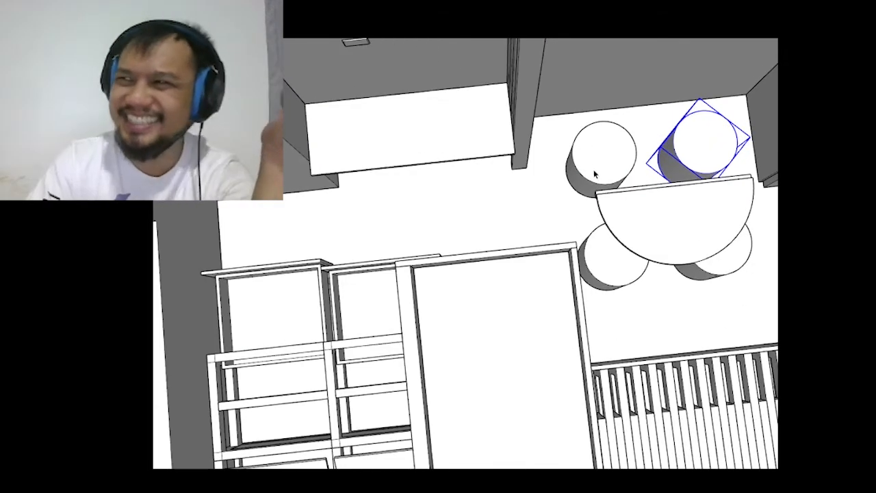
scroll(605, 171, "up", 2)
mouse_move(606, 171)
middle_mouse_down()
mouse_move(578, 172)
mouse_move(505, 143)
middle_mouse_up()
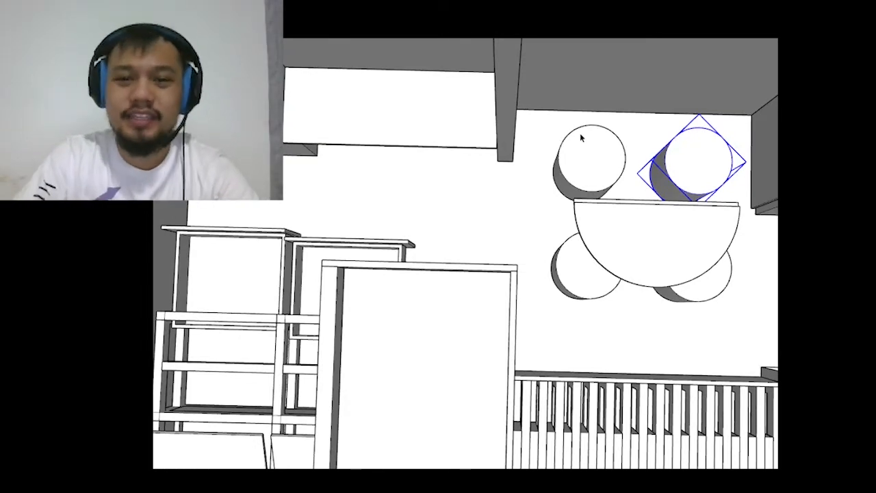
left_click(596, 164, "shift")
key("Delete")
scroll(667, 139, "down", 3)
middle_click_drag(677, 134, 641, 316)
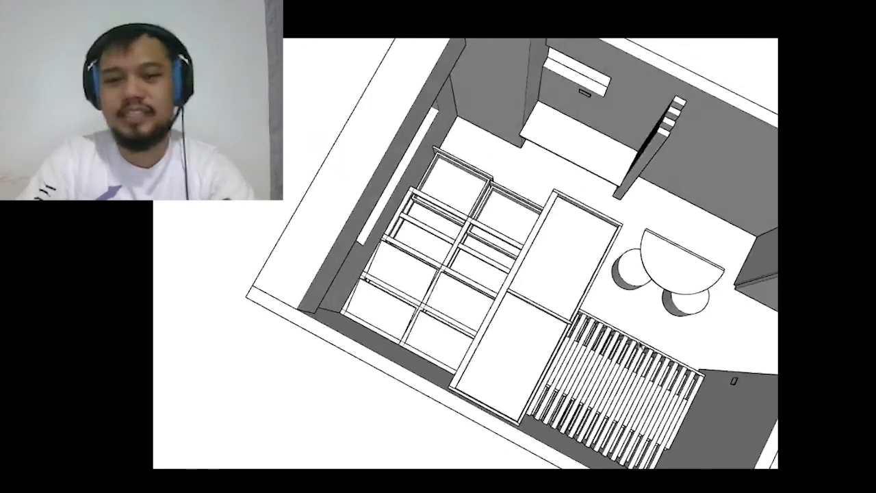
- Move the half-folded table and its two remaining stools together so the table's straight edge sits against the wall
scroll(641, 315, "up", 3)
left_click(638, 247)
left_click(695, 286, "shift")
left_click(723, 251, "shift")
scroll(723, 250, "down", 3)
middle_click_drag(724, 250, 553, 223)
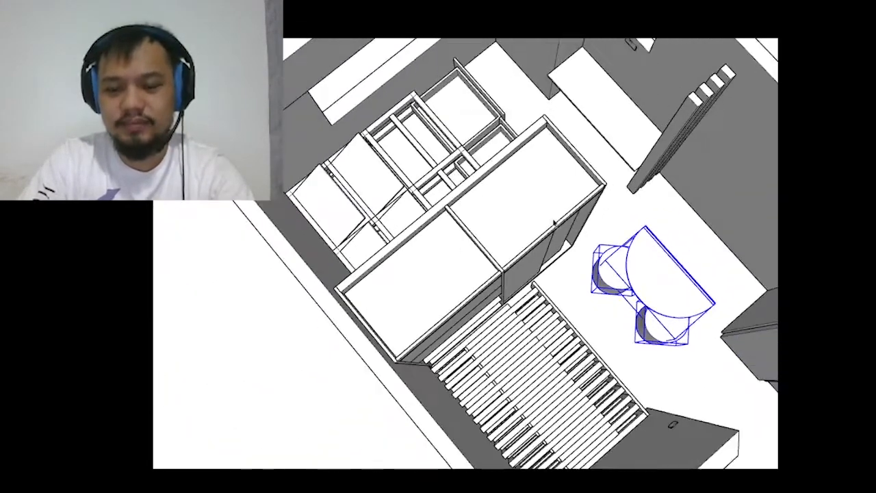
key("m")
scroll(700, 249, "up", 6)
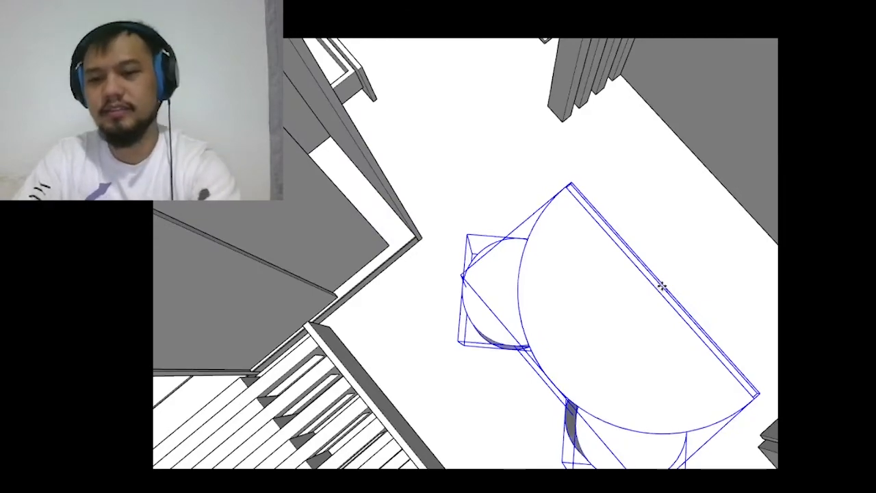
left_click(661, 286)
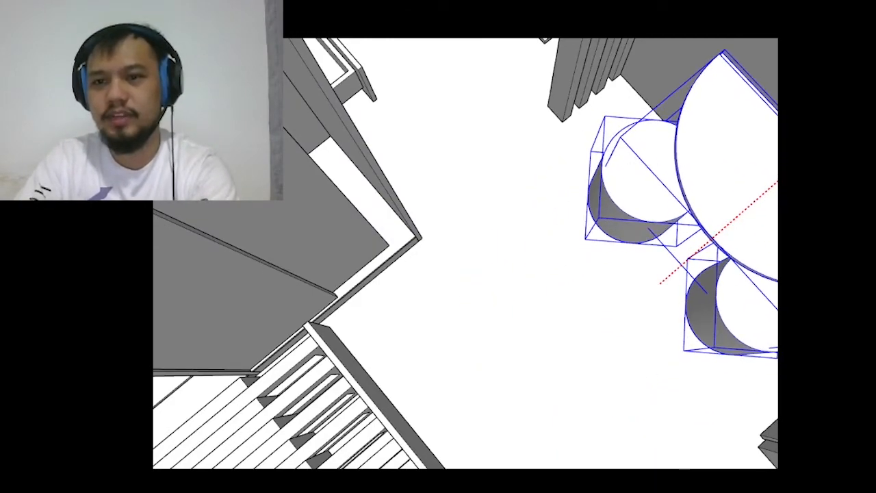
scroll(613, 217, "down", 10)
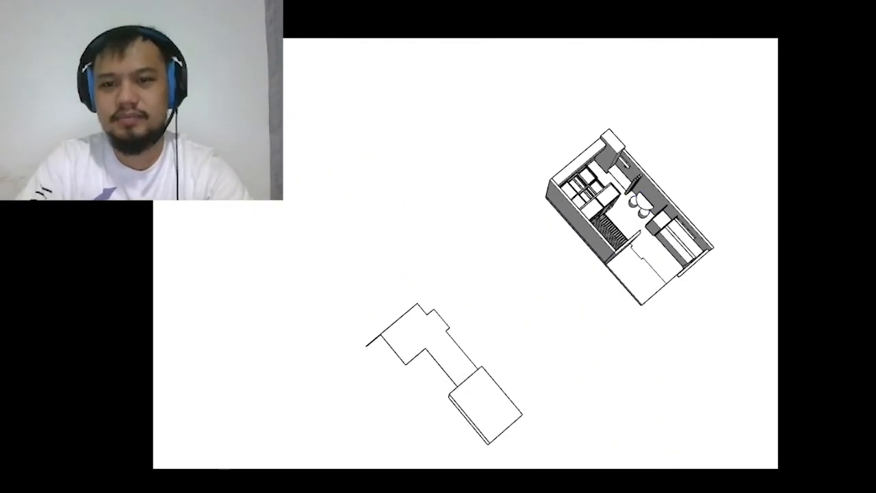
- Examine the room layout from several angles, checking the space between the wall-side table, wardrobe and slatted bed
scroll(602, 226, "up", 15)
scroll(505, 158, "down", 5)
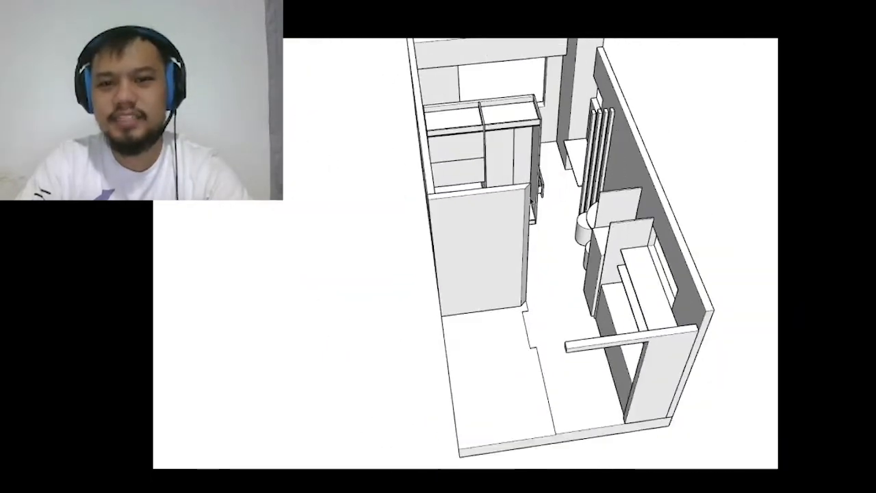
middle_click_drag(561, 171, 448, 194)
scroll(505, 147, "up", 3)
middle_click_drag(588, 192, 637, 271)
scroll(705, 198, "up", 3)
scroll(639, 267, "down", 2)
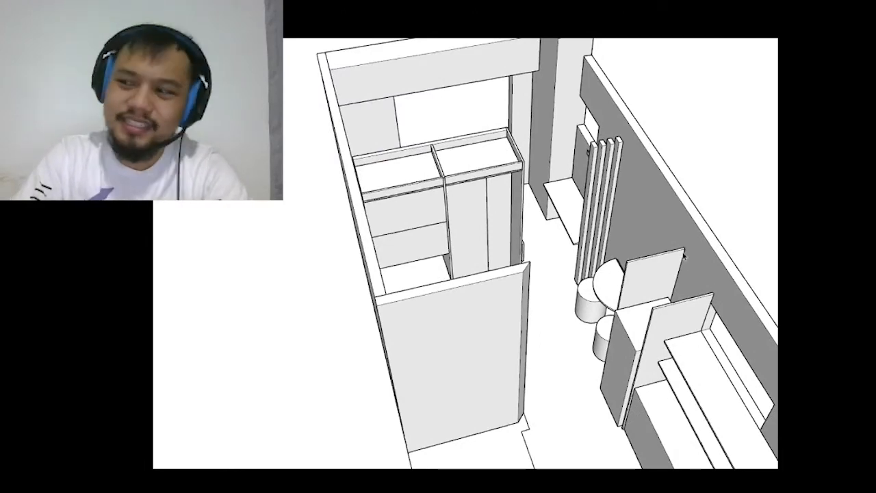
middle_click_drag(694, 260, 667, 293)
scroll(604, 270, "down", 4)
middle_click_drag(604, 269, 573, 329)
scroll(573, 329, "up", 6)
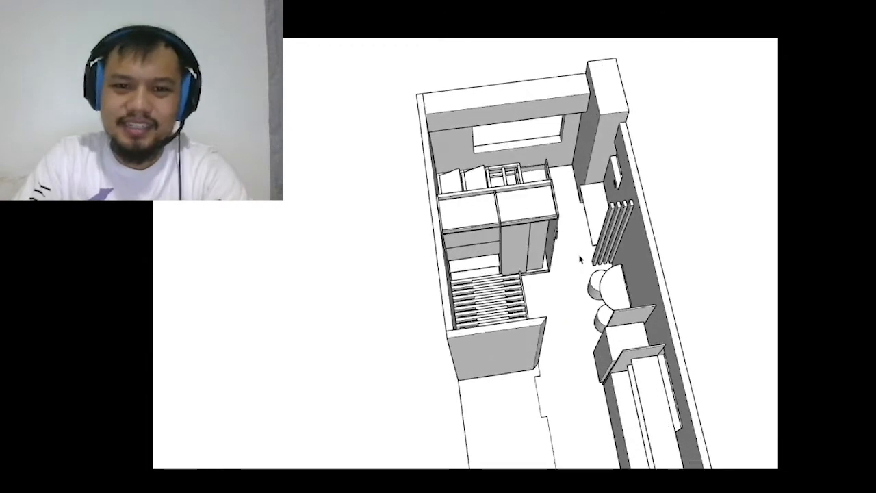
scroll(594, 215, "down", 4)
mouse_move(594, 214)
middle_mouse_down()
mouse_move(418, 228)
mouse_move(309, 190)
mouse_move(547, 121)
mouse_move(558, 184)
middle_mouse_up()
scroll(434, 260, "up", 5)
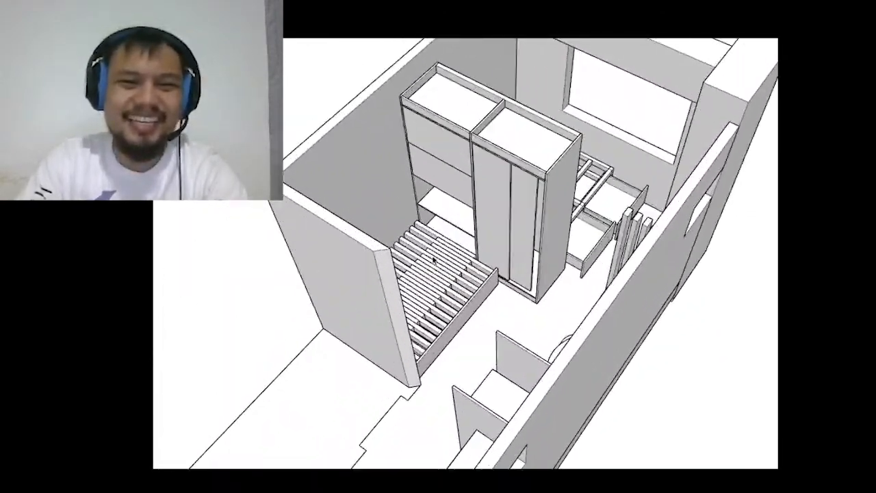
mouse_move(397, 219)
middle_mouse_down()
mouse_move(335, 276)
mouse_move(662, 315)
middle_mouse_up()
scroll(662, 314, "down", 4)
middle_click_drag(483, 274, 721, 143)
mouse_move(534, 171)
middle_mouse_down()
mouse_move(658, 141)
mouse_move(561, 143)
mouse_move(552, 107)
mouse_move(547, 137)
middle_mouse_up()
scroll(658, 141, "up", 3)
scroll(658, 141, "down", 3)
scroll(552, 108, "up", 3)
- Draw a shallow front board between the top front corners of the tall box's two side panels, extrude it to panel thickness, and group it
scroll(512, 124, "up", 2)
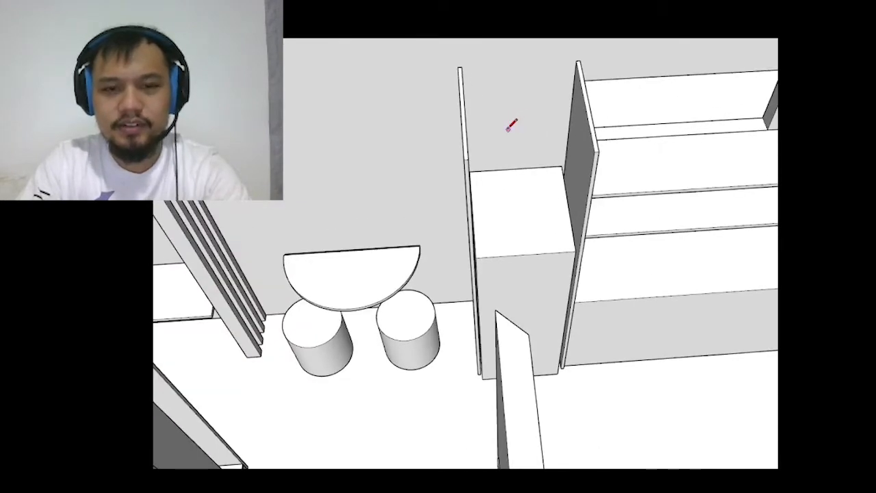
scroll(509, 127, "up", 2)
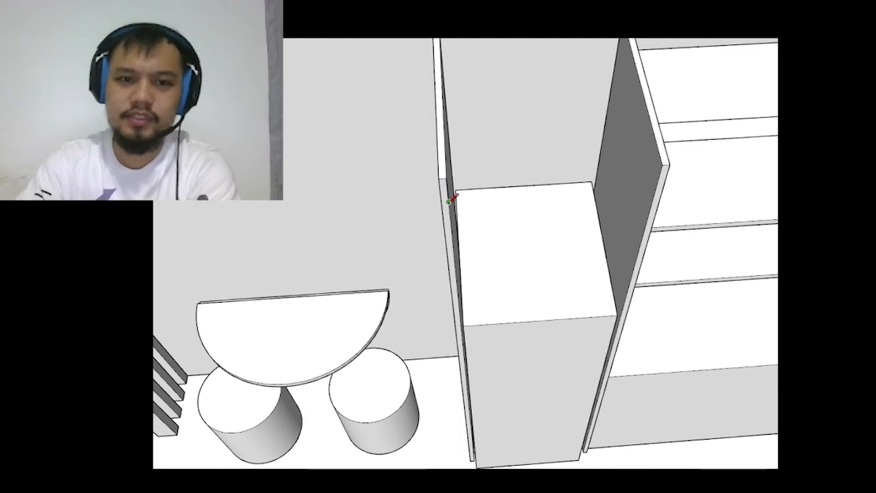
left_click(451, 200)
left_click(655, 187)
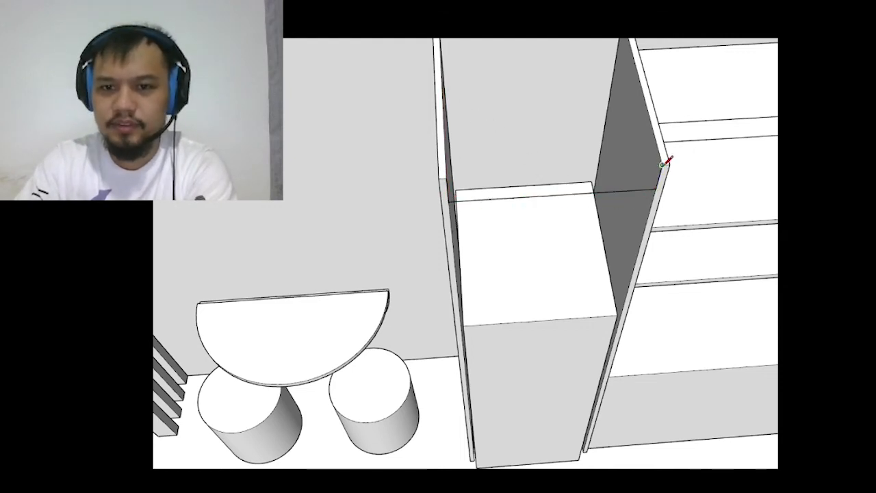
left_click(447, 177)
key("p")
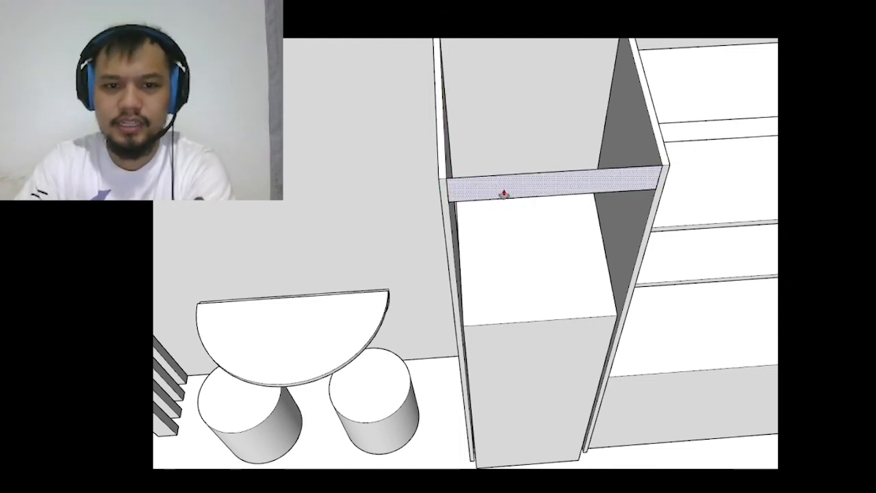
left_click(503, 194)
key("Return")
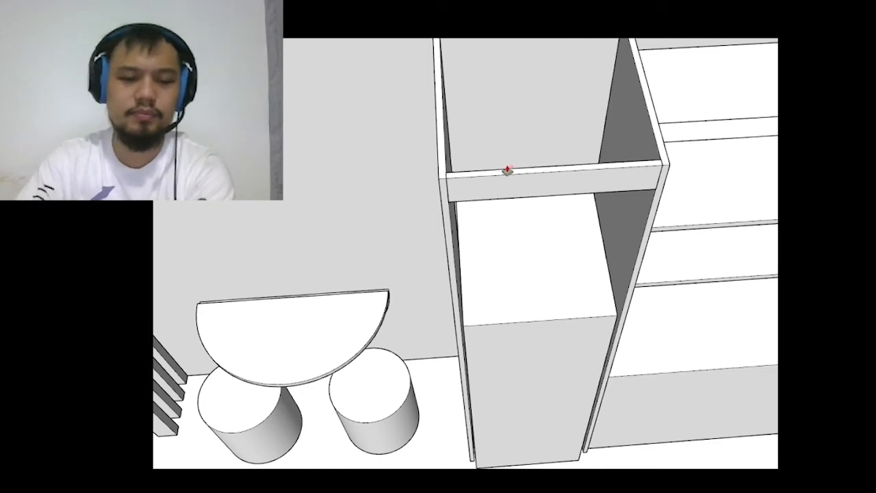
key("space")
left_click(512, 178)
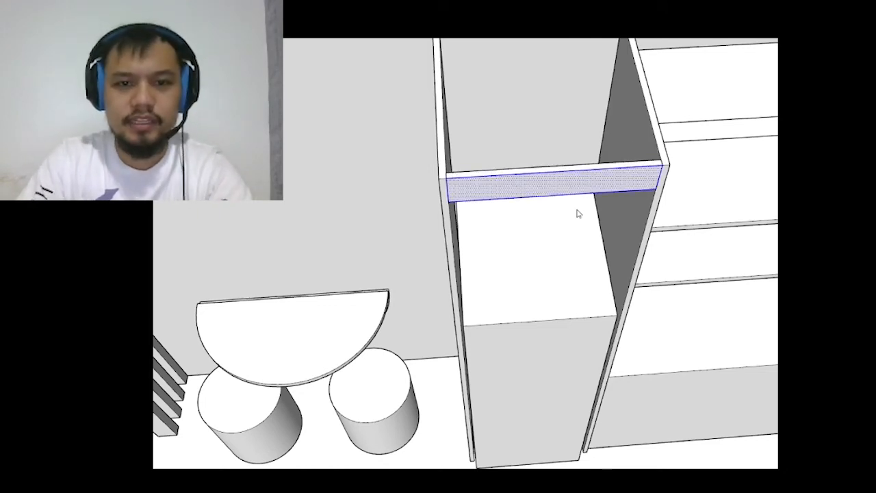
triple_click(481, 191)
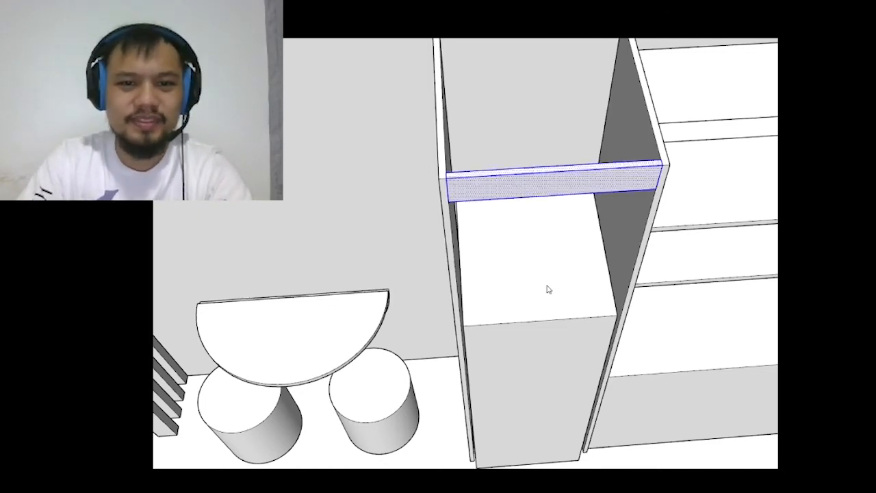
- Draw a rectangle across the top opening between the two side panels, from the rear corner to the front board
scroll(546, 277, "down", 4)
key("l")
scroll(507, 181, "up", 5)
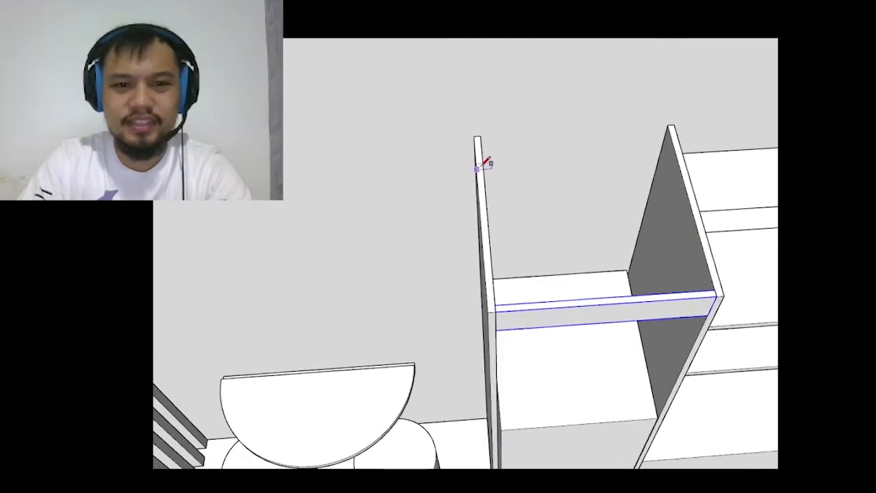
left_click(480, 136)
scroll(712, 313, "up", 3)
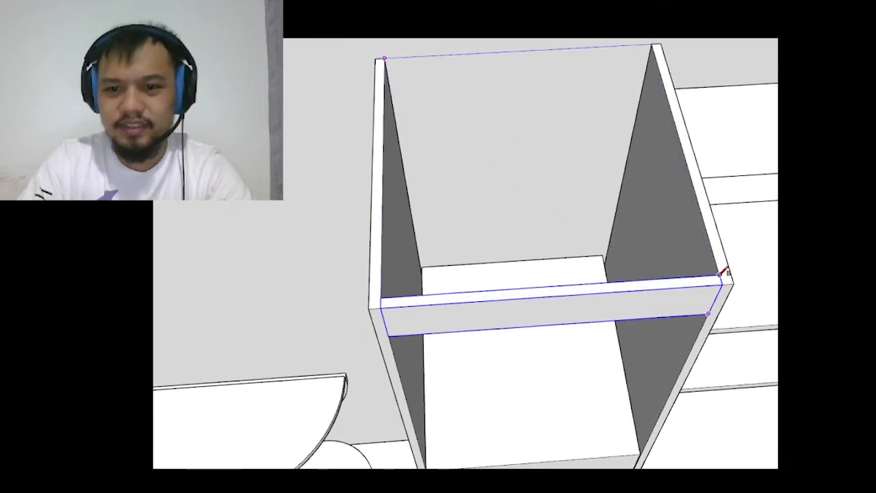
left_click(723, 283)
- Lower the top rectangle to the bottom edge of the front board and extrude it into a thin horizontal panel
key("p")
scroll(715, 288, "up", 4)
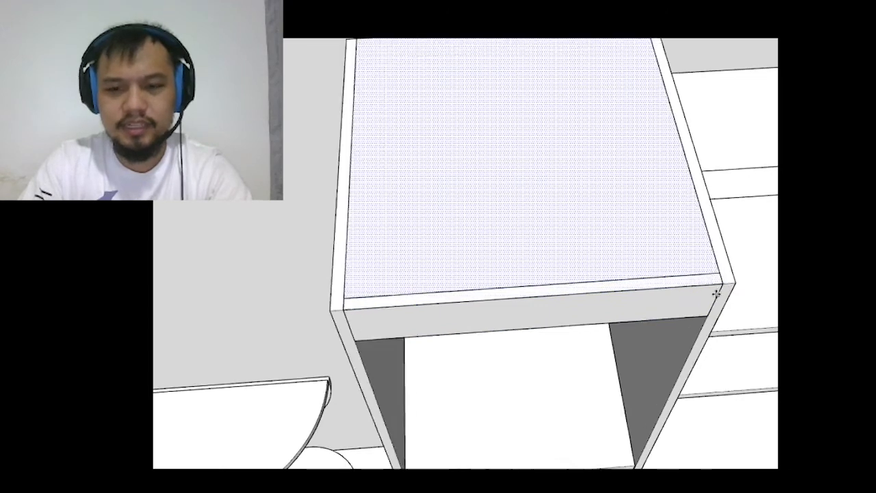
left_click(723, 275)
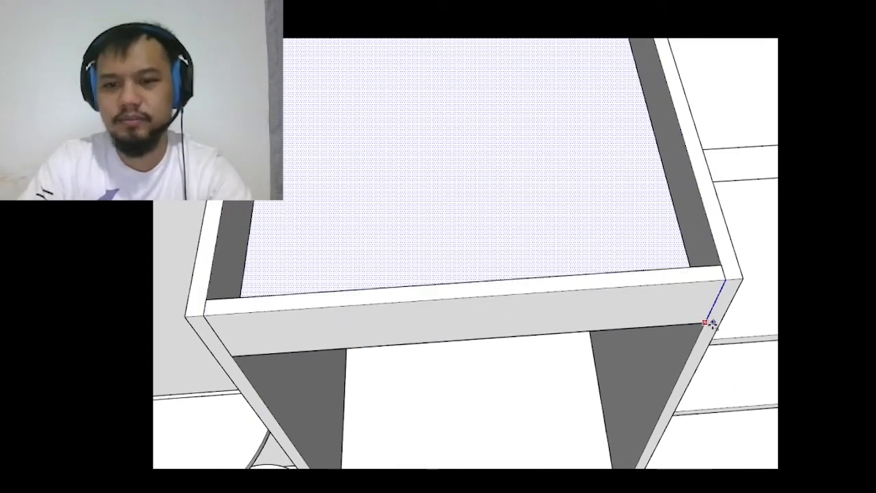
left_click(606, 248)
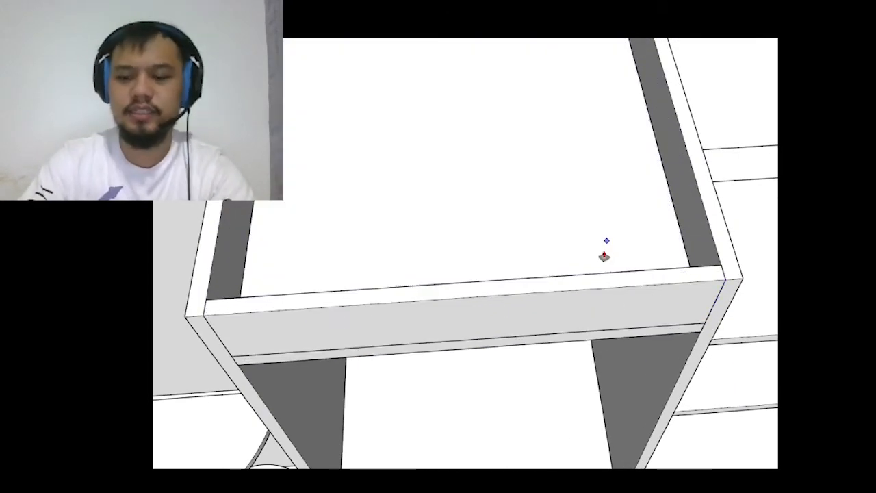
scroll(605, 254, "down", 4)
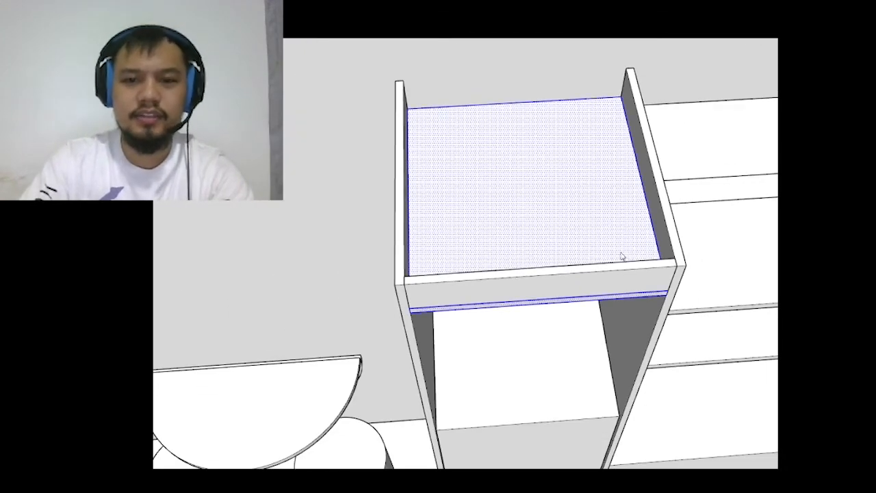
- Copy the horizontal panel straight down to form a cabinet base just above the tall box
mouse_move(673, 337)
middle_mouse_down()
mouse_move(610, 263)
mouse_move(632, 289)
mouse_move(619, 203)
middle_mouse_up()
scroll(617, 202, "up", 2)
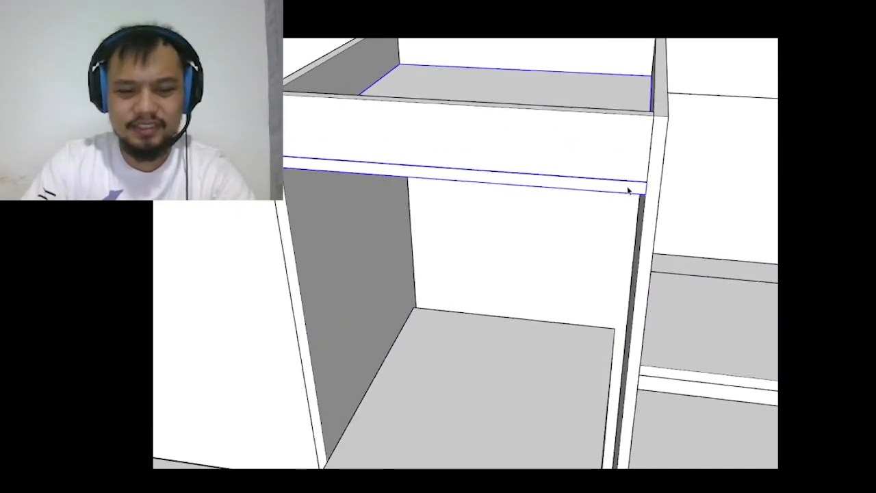
left_click(644, 182)
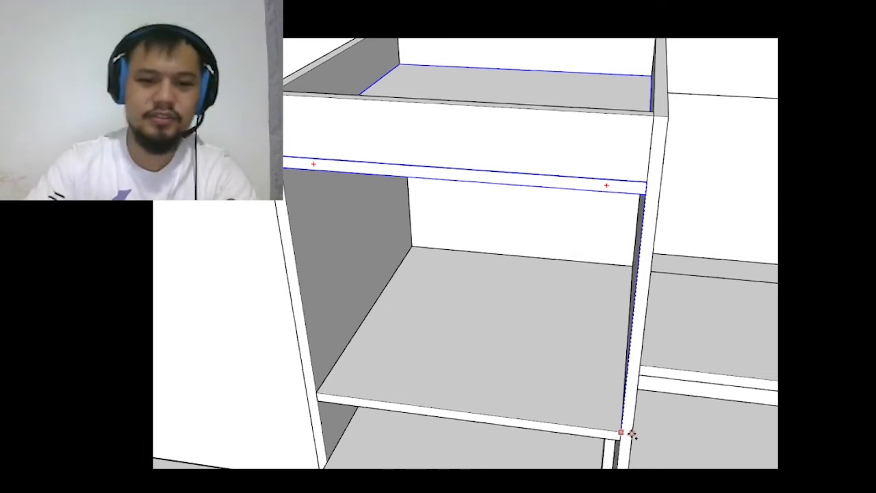
left_click(631, 433)
middle_click_drag(631, 433, 571, 212)
scroll(571, 212, "up", 6)
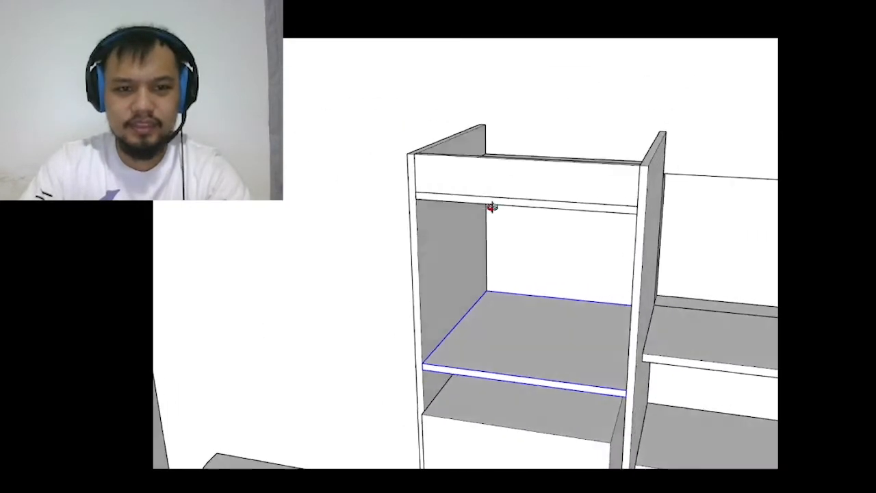
scroll(422, 219, "up", 2)
- Draw a door over the table-side half of the cabinet opening and extrude it to a thin thickness
key("l")
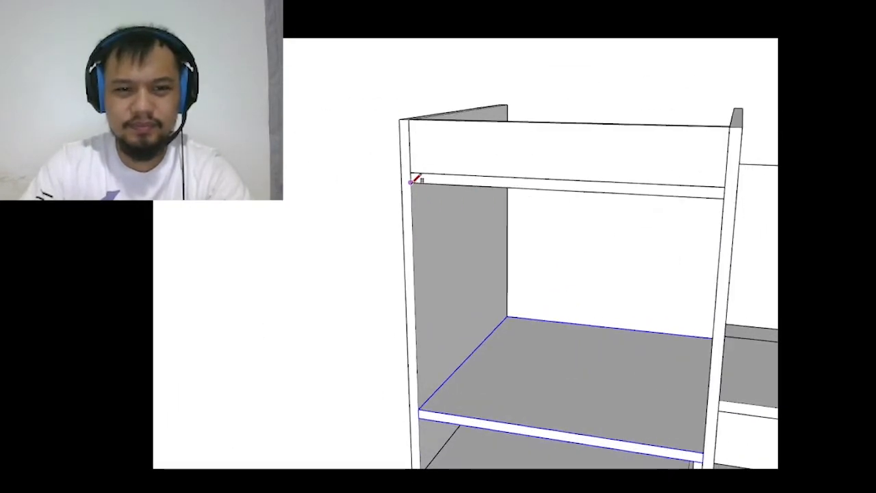
left_click(553, 429)
key("p")
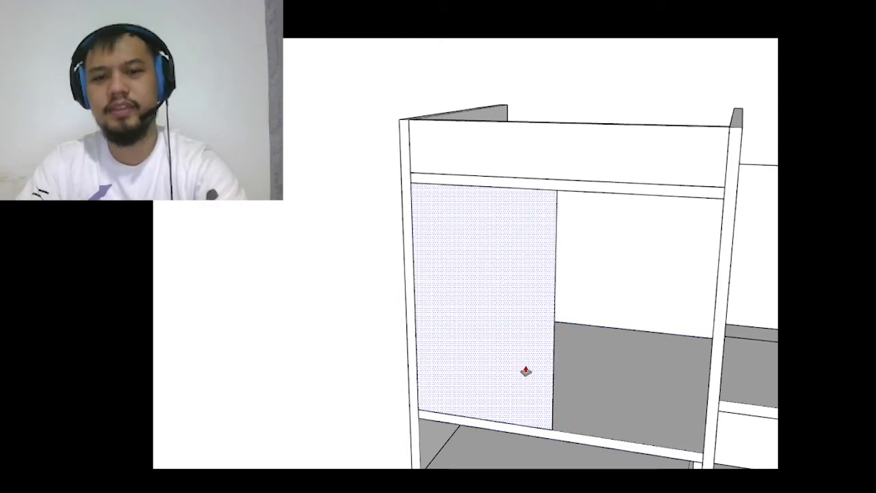
left_click_drag(524, 368, 536, 349)
key("ctrl+z")
key("space")
left_click(556, 335)
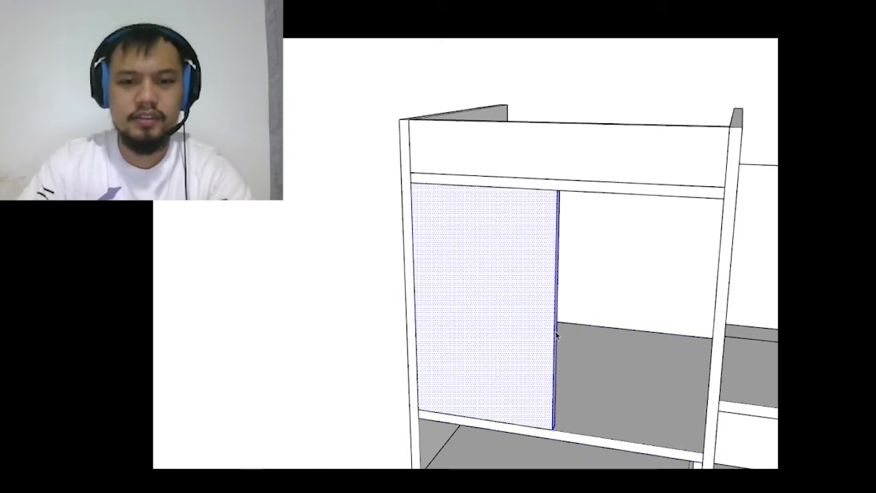
- Copy the cabinet door sideways by its own width to cover the other half of the opening
middle_click_drag(608, 240, 602, 277)
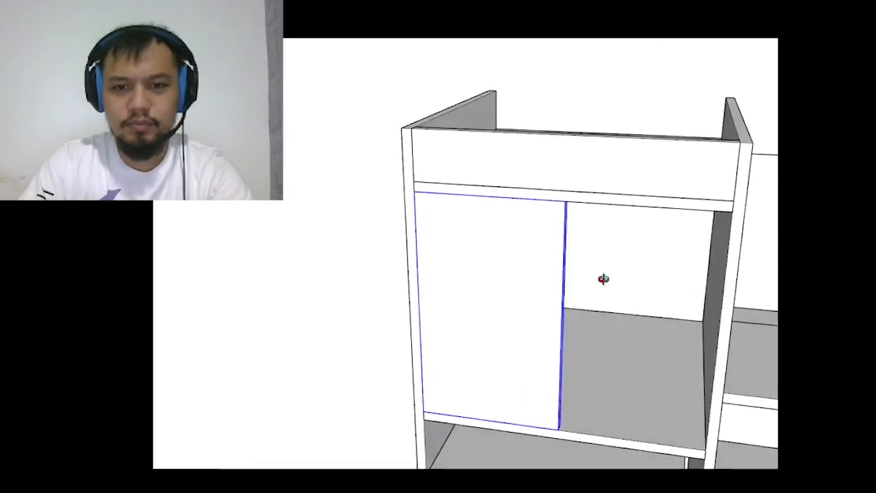
key("m")
key("ctrl")
left_click(416, 195)
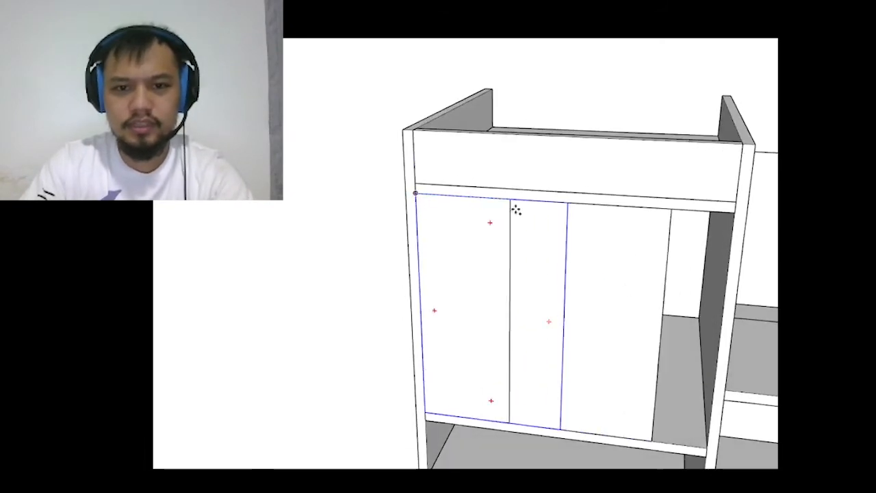
left_click(567, 203)
- Examine the two-door overhead cabinet and the long shelves and counter beside it
middle_click_drag(567, 203, 613, 346)
scroll(614, 345, "down", 10)
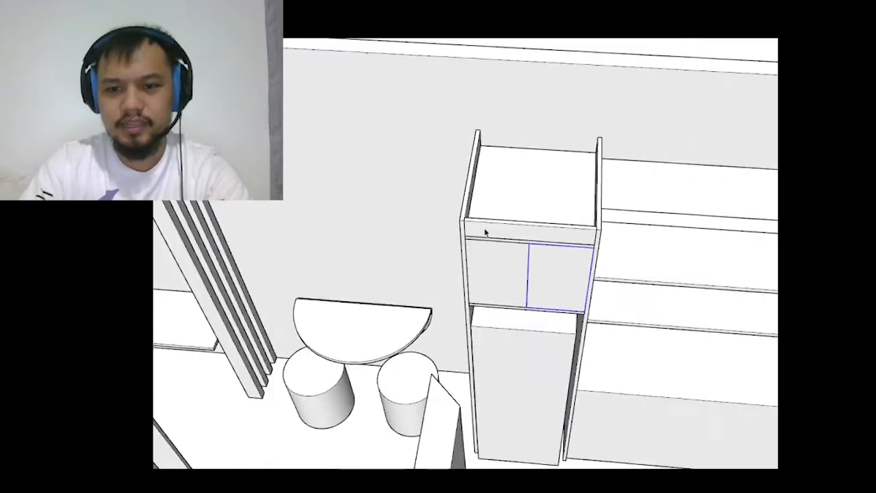
scroll(600, 247, "up", 5)
scroll(601, 241, "up", 3)
mouse_move(601, 241)
middle_mouse_down()
mouse_move(569, 212)
mouse_move(559, 125)
mouse_move(461, 111)
mouse_move(613, 201)
mouse_move(611, 256)
middle_mouse_up()
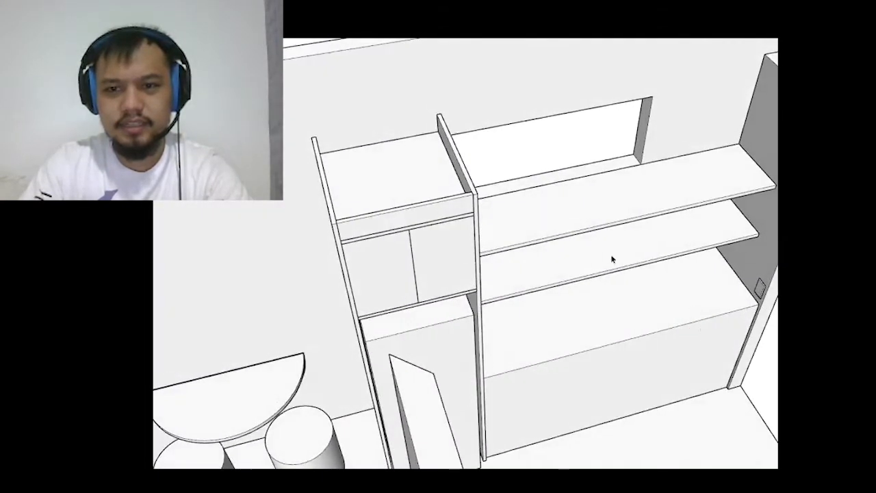
scroll(612, 256, "down", 3)
scroll(616, 201, "up", 5)
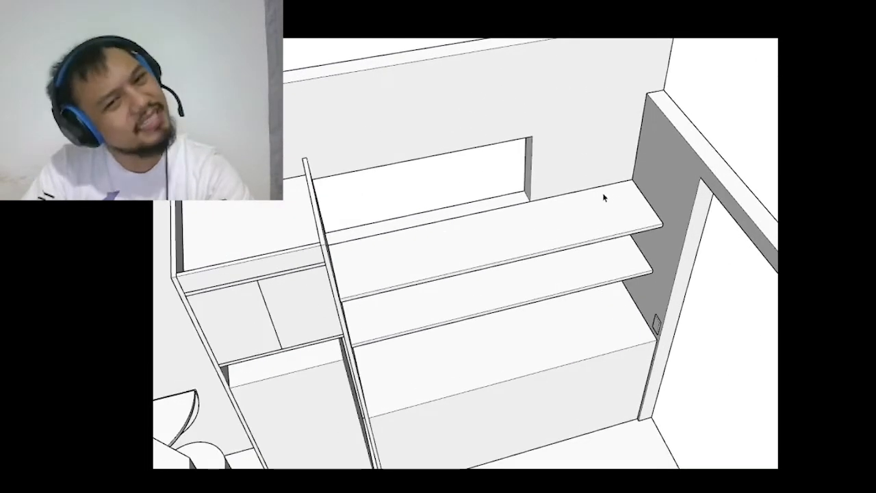
- Draw a panel on the partition beside the tall box, above the uppermost long shelf, and extrude it to a thin thickness
middle_click_drag(549, 182, 448, 150)
mouse_move(573, 182)
middle_mouse_down()
mouse_move(518, 202)
mouse_move(598, 262)
middle_mouse_up()
scroll(581, 175, "down", 2)
mouse_move(581, 175)
middle_mouse_down()
mouse_move(541, 172)
mouse_move(550, 205)
mouse_move(569, 198)
mouse_move(568, 171)
middle_mouse_up()
scroll(575, 217, "up", 2)
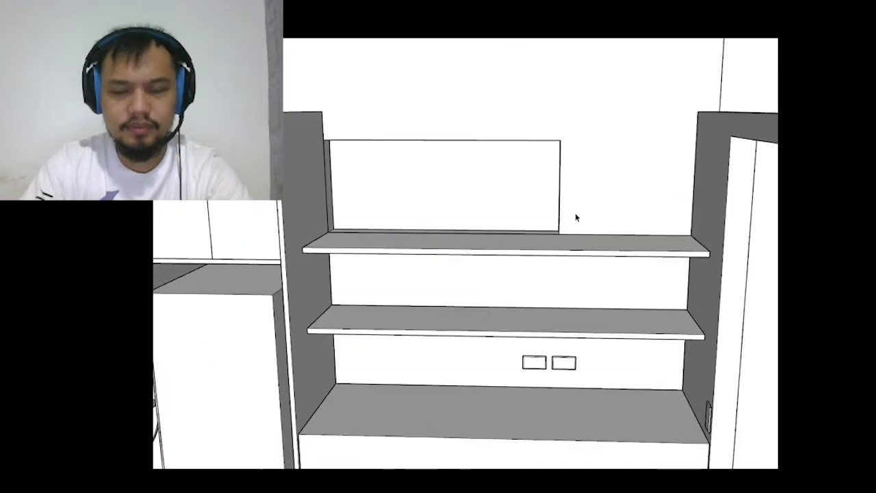
mouse_move(574, 217)
middle_mouse_down()
mouse_move(545, 143)
mouse_move(600, 143)
mouse_move(696, 301)
mouse_move(618, 225)
mouse_move(582, 244)
mouse_move(556, 217)
mouse_move(599, 220)
mouse_move(599, 265)
mouse_move(581, 211)
mouse_move(598, 344)
mouse_move(602, 180)
middle_mouse_up()
scroll(609, 229, "down", 2)
scroll(603, 179, "up", 1)
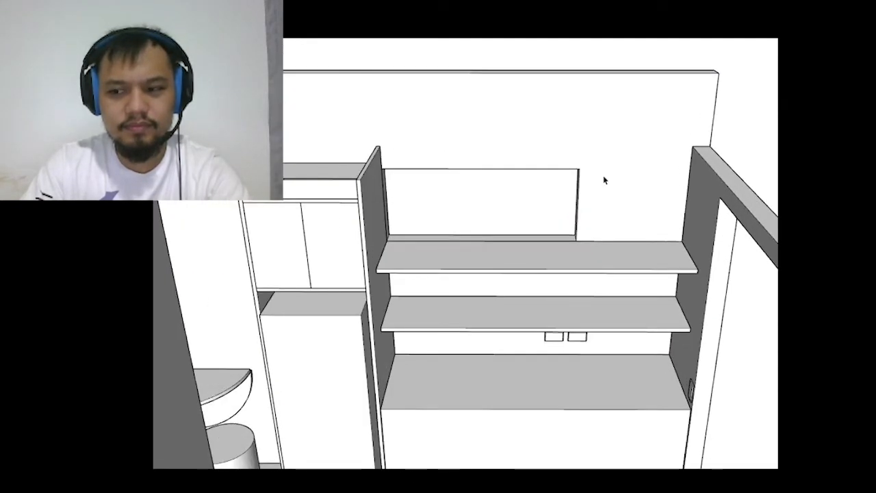
key("l")
scroll(603, 166, "up", 2)
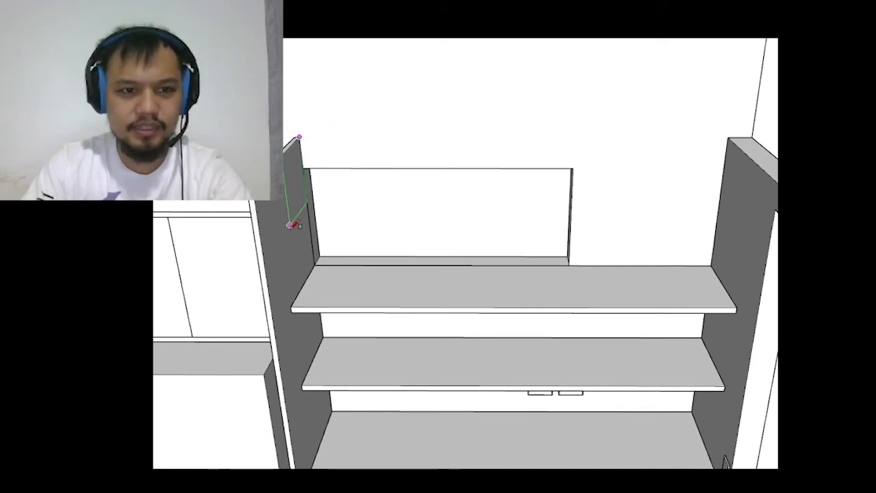
left_click(291, 308)
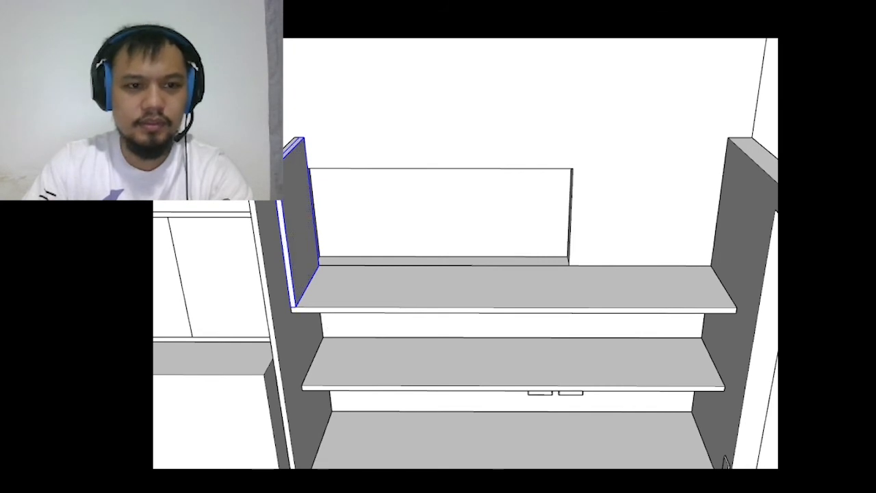
- Move the thin upright panel along the uppermost shelf to the doorway-side edge of the window opening
left_click(272, 165)
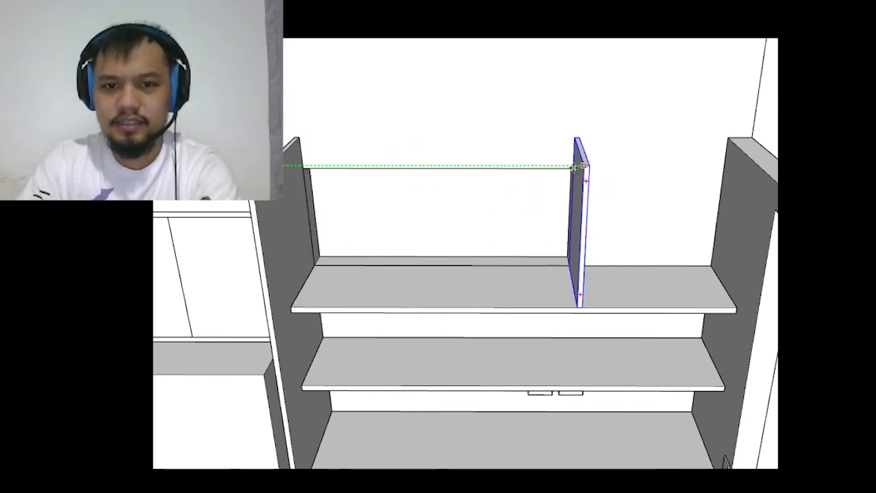
left_click(575, 167)
mouse_move(576, 167)
middle_mouse_down()
mouse_move(612, 204)
mouse_move(606, 212)
middle_mouse_up()
scroll(567, 227, "up", 3)
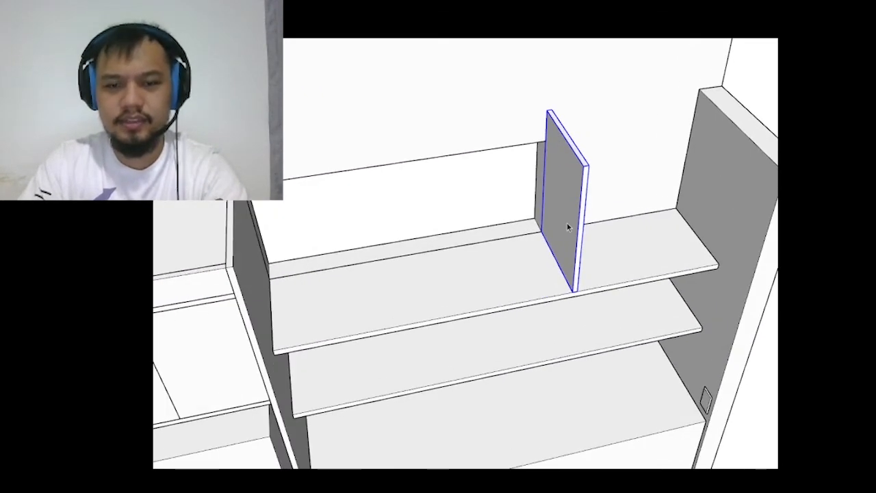
- Copy the upright panel along the shelf to stand against the wall beside the doorway
left_click(588, 167)
key("Escape")
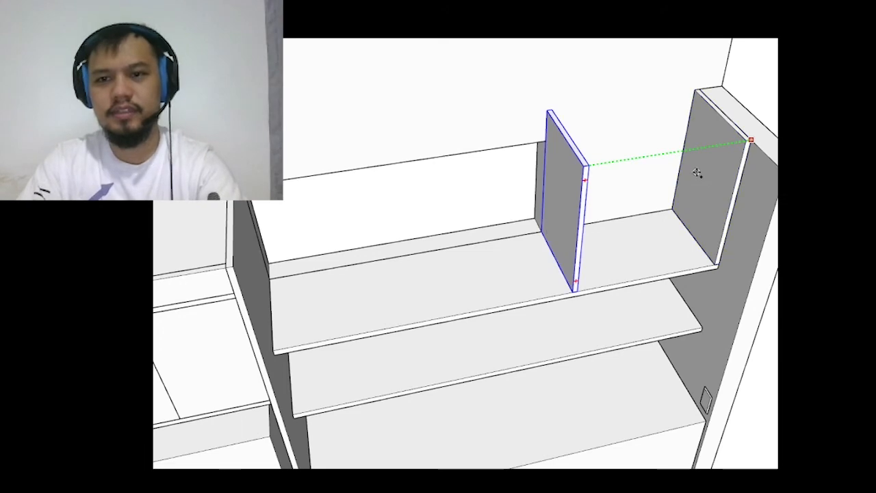
left_click(711, 191)
- Copy the front strip of the cabinet above the tall box to the front of the new shelf cabinet
scroll(684, 195, "down", 5)
middle_click_drag(648, 197, 622, 95)
scroll(297, 193, "up", 4)
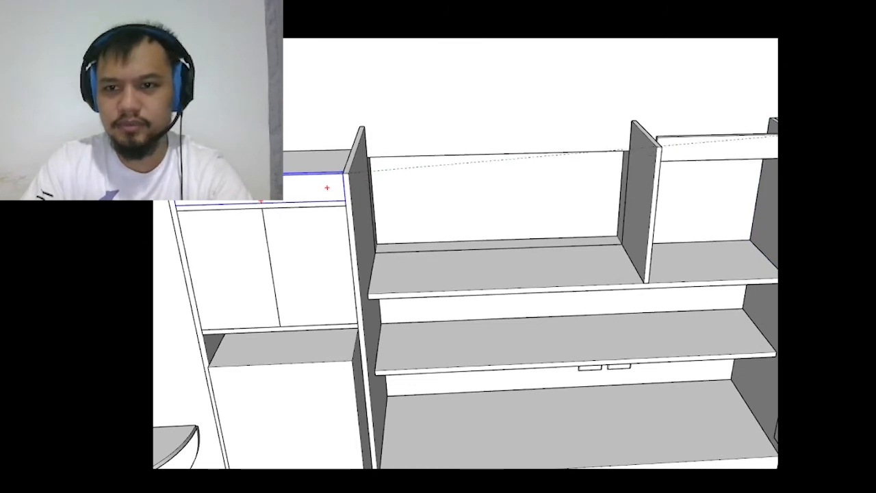
scroll(767, 161, "up", 2)
- Edit the copied front strip and push its end face so it fits between the new cabinet's side panels
double_click(693, 168)
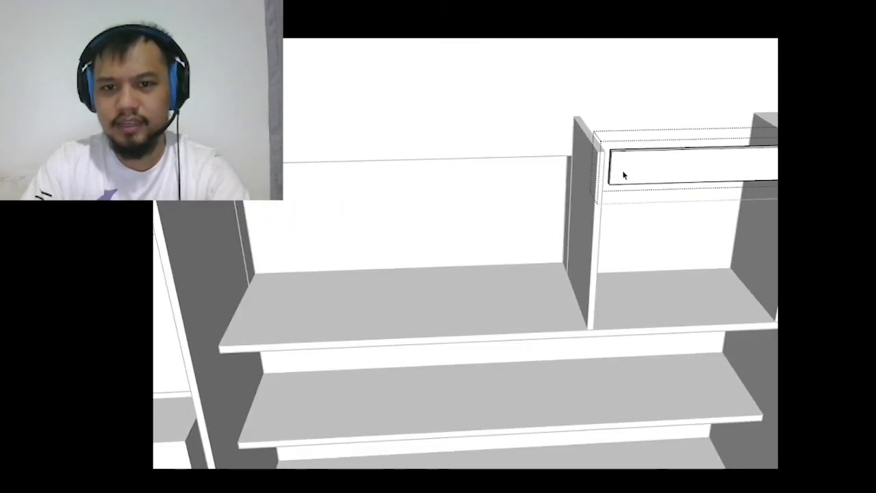
middle_click_drag(624, 173, 742, 226)
scroll(615, 139, "up", 4)
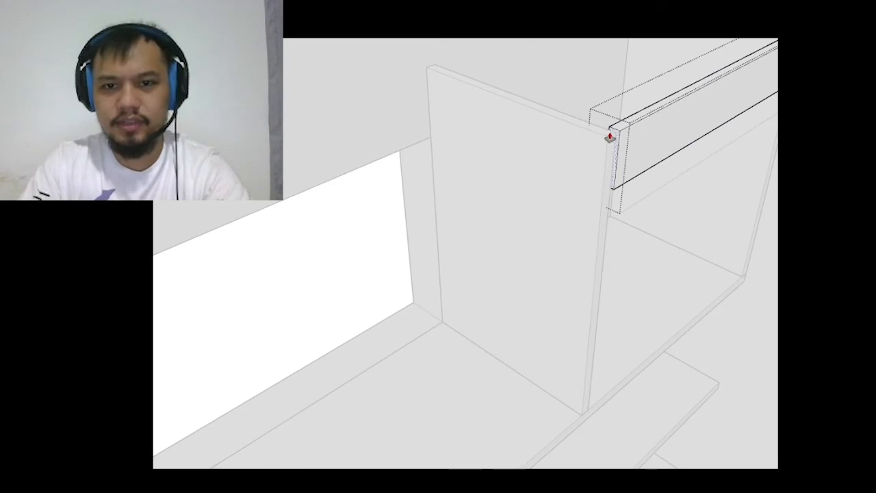
left_click(598, 129)
key("space")
left_click(612, 259)
scroll(613, 261, "down", 3)
middle_click_drag(614, 261, 485, 246)
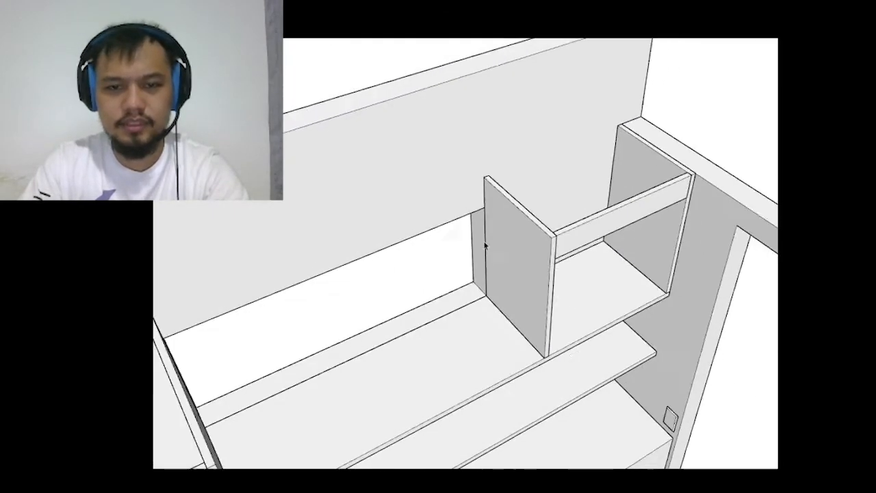
- Draw a rectangle across the top of the new shelf cabinet between its side panels and extrude it into a thin board
scroll(485, 247, "down", 1)
middle_click_drag(590, 219, 457, 219)
key("r")
scroll(502, 168, "up", 2)
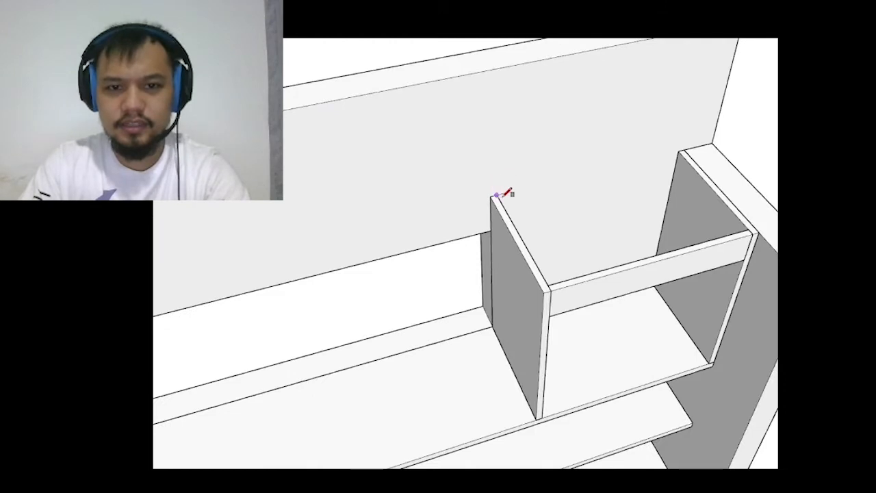
left_click(496, 195)
left_click(753, 232)
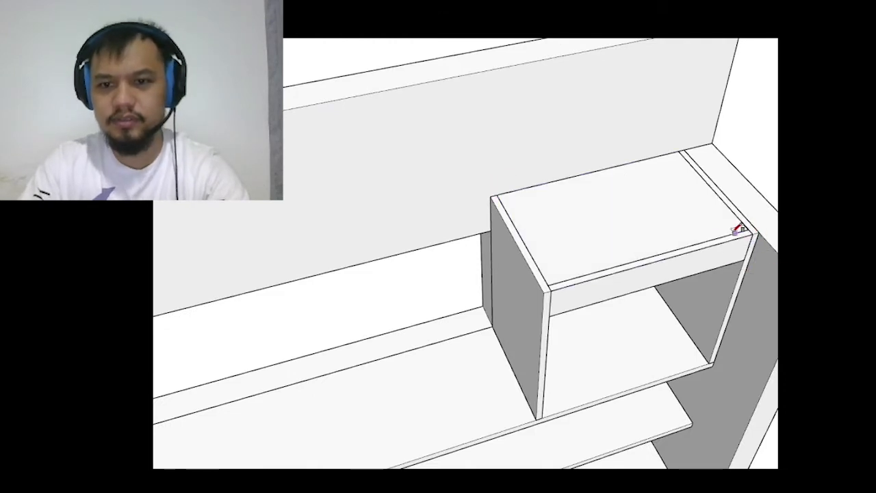
key("p")
key("space")
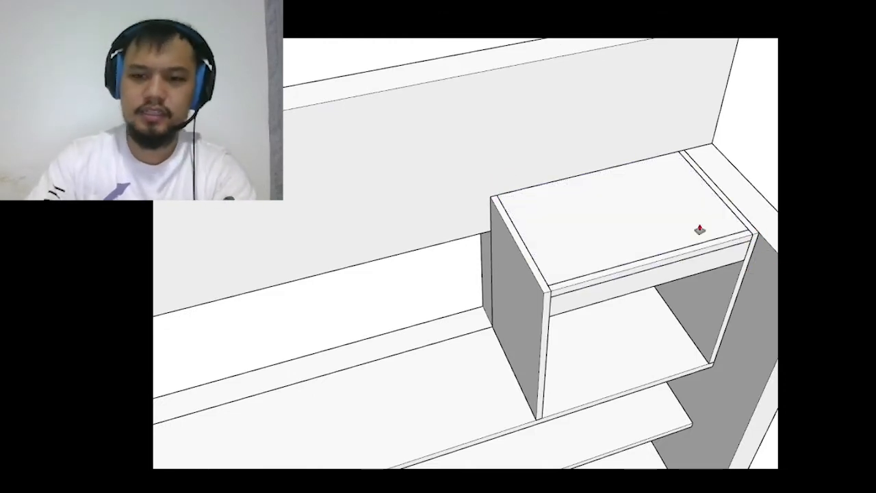
double_click(700, 228)
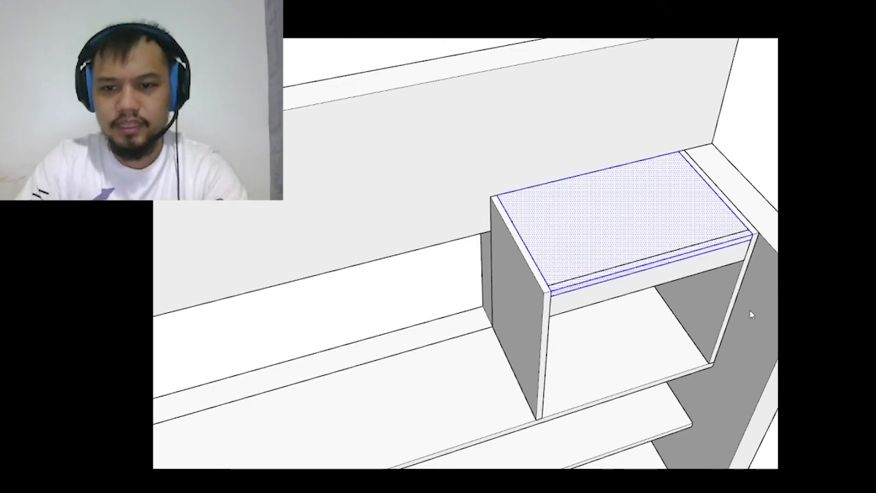
- Move the thin horizontal board straight down to sit just beneath the cabinet's front strip
scroll(756, 299, "up", 3)
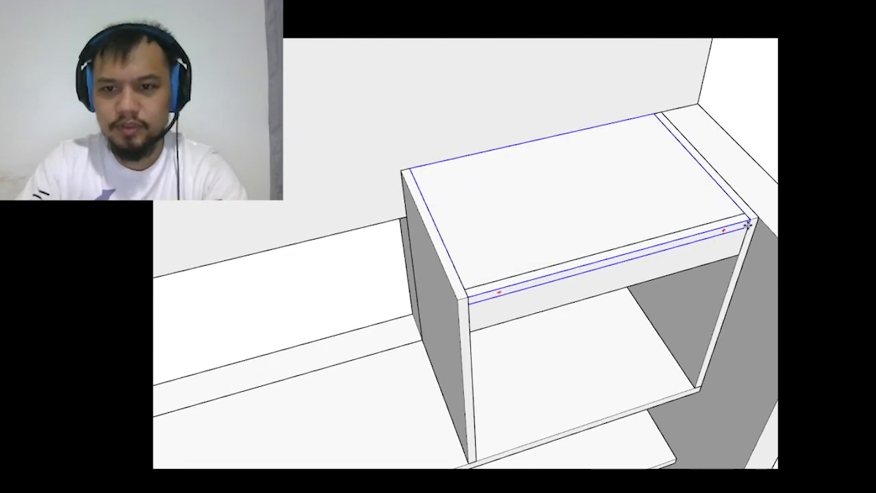
middle_click_drag(749, 220, 718, 240)
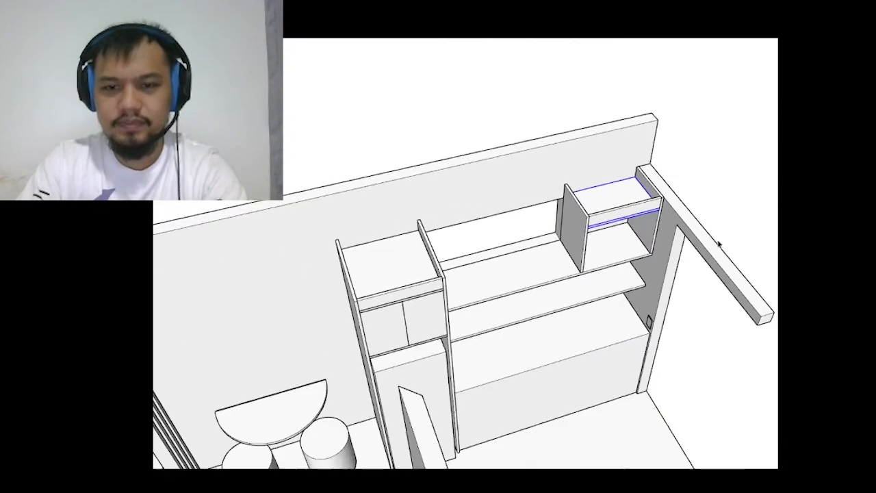
scroll(652, 274, "up", 3)
- Draw a door over the window-side half of the new cabinet opening and extrude it to a thin thickness
key("l")
scroll(592, 231, "up", 4)
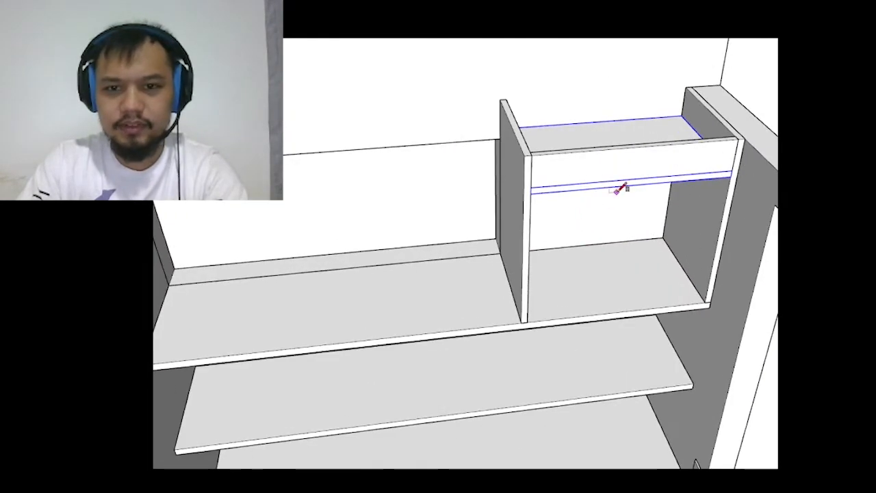
left_click(633, 184)
left_click(532, 320)
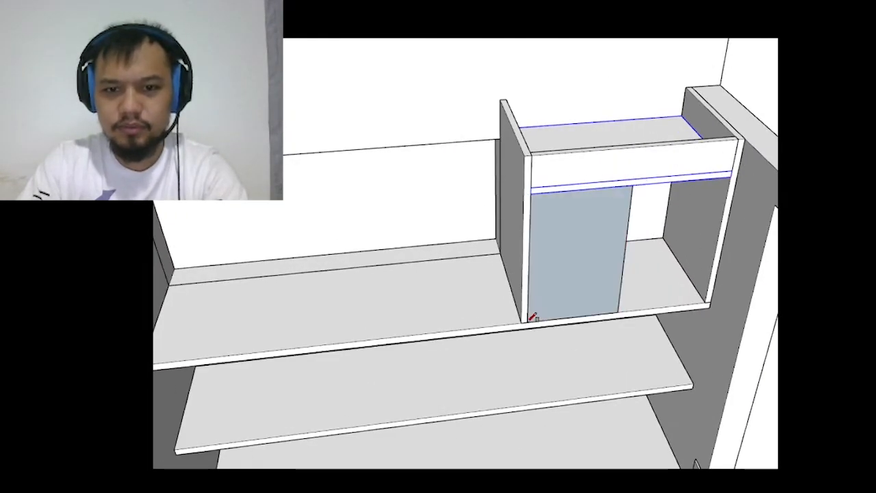
middle_click_drag(528, 313, 555, 322)
key("p")
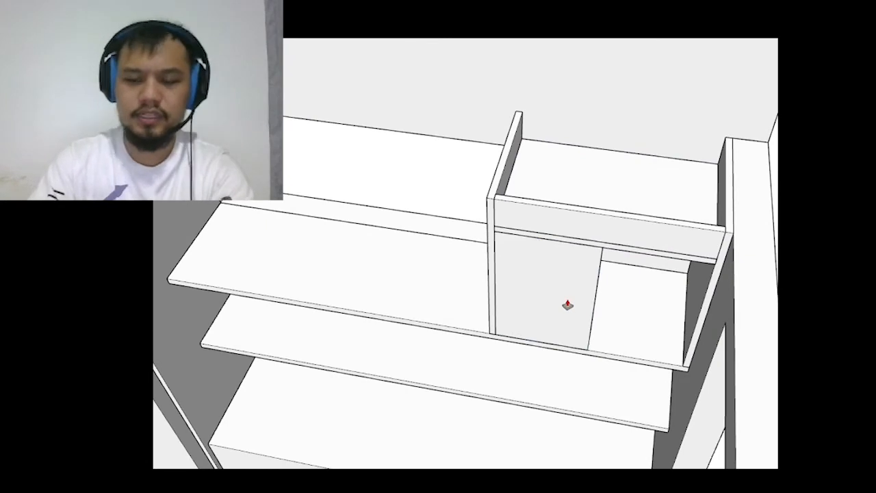
left_click(567, 301)
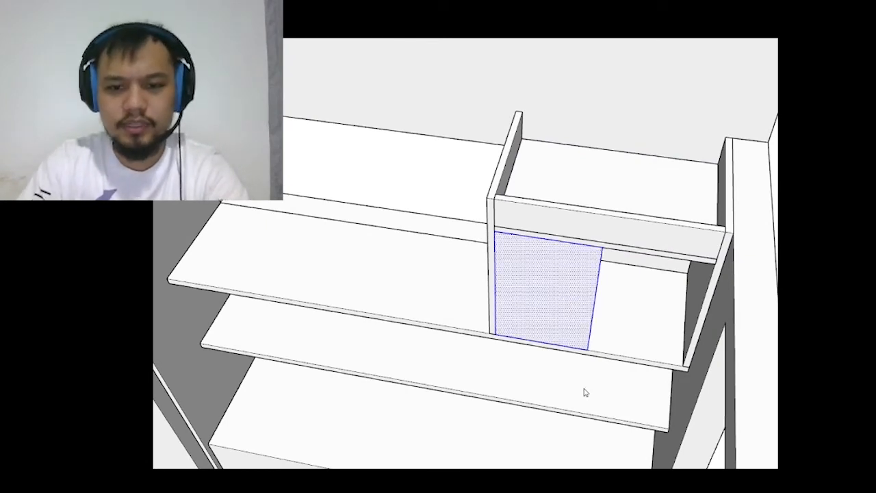
- Copy the new shelf cabinet's door sideways by its own width to cover the doorway-side half of the opening
key("m")
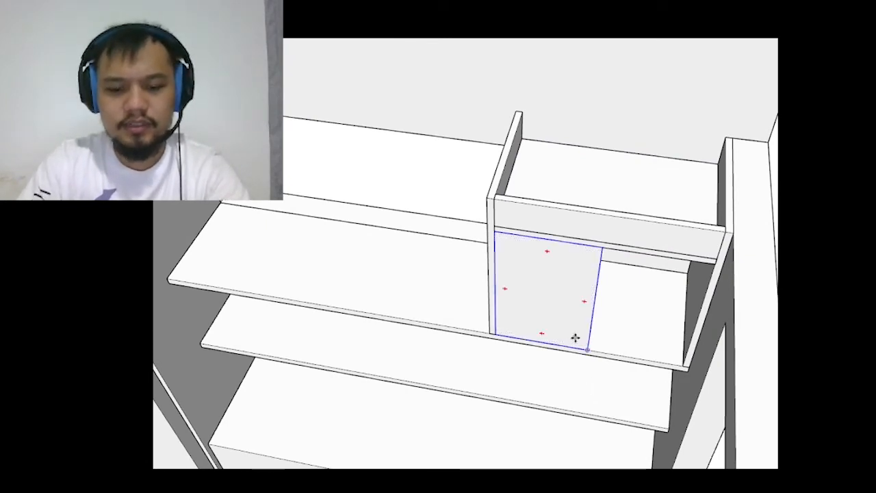
left_click(495, 234)
left_click(604, 245)
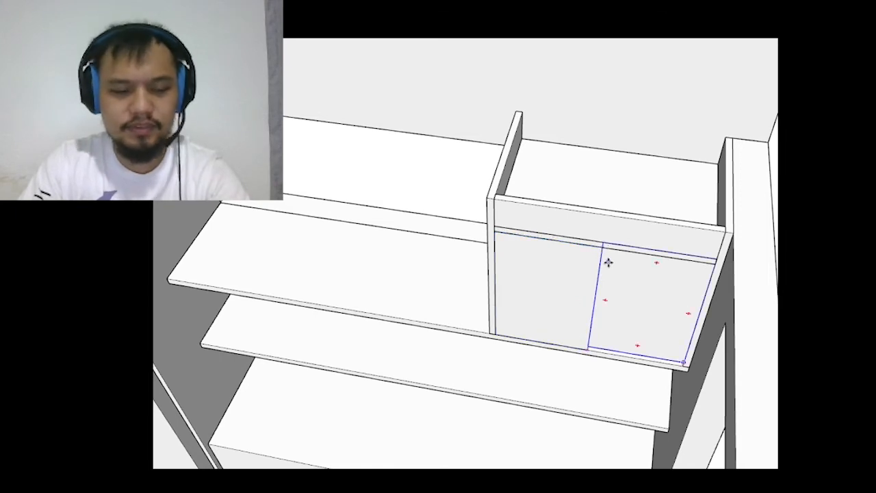
key("ctrl+z")
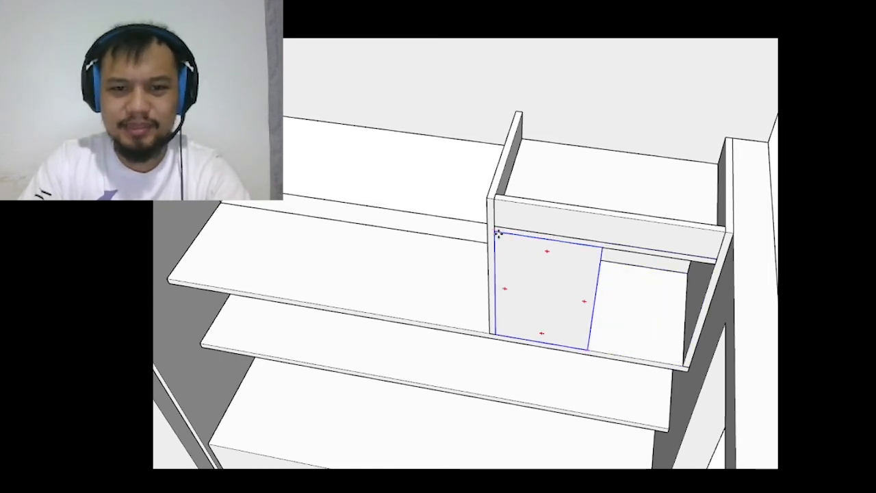
scroll(663, 304, "up", 5)
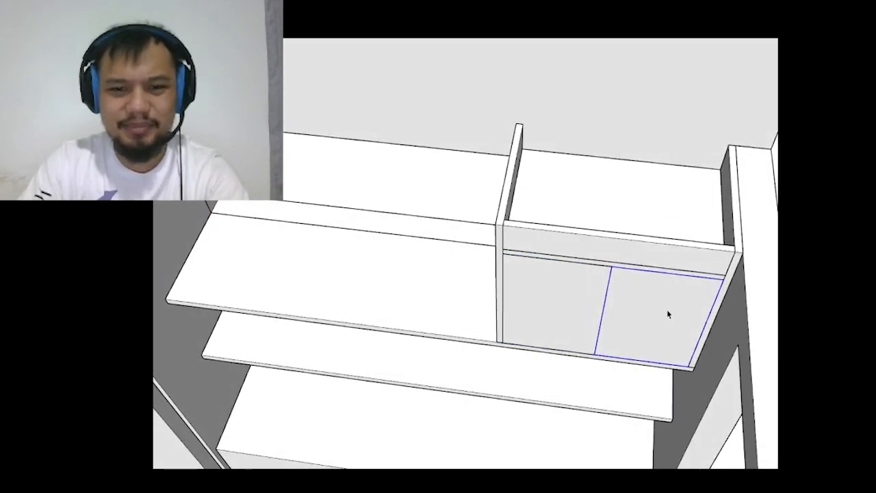
- Rotate both doors of the new shelf cabinet partly open about their outer vertical edges
key("q")
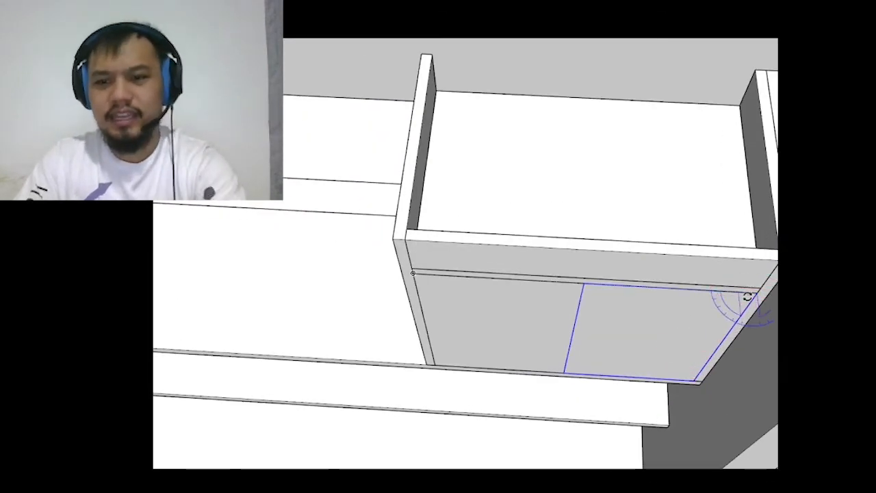
left_click(721, 294)
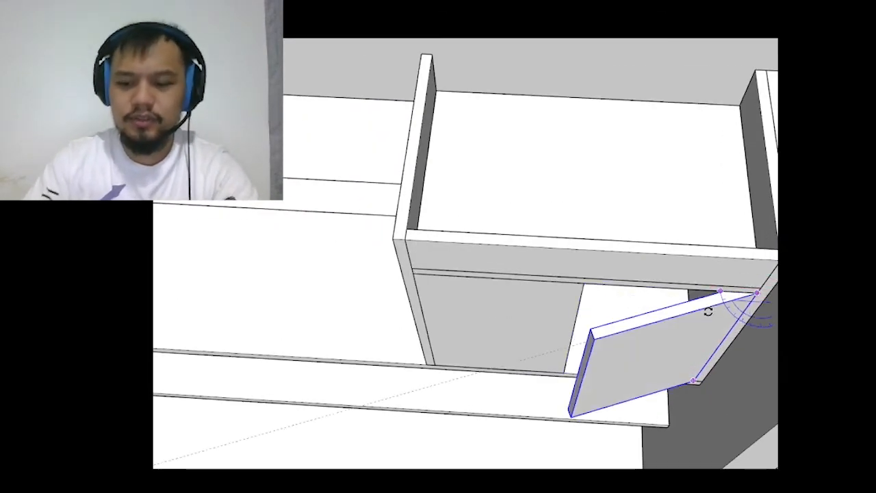
left_click(529, 319)
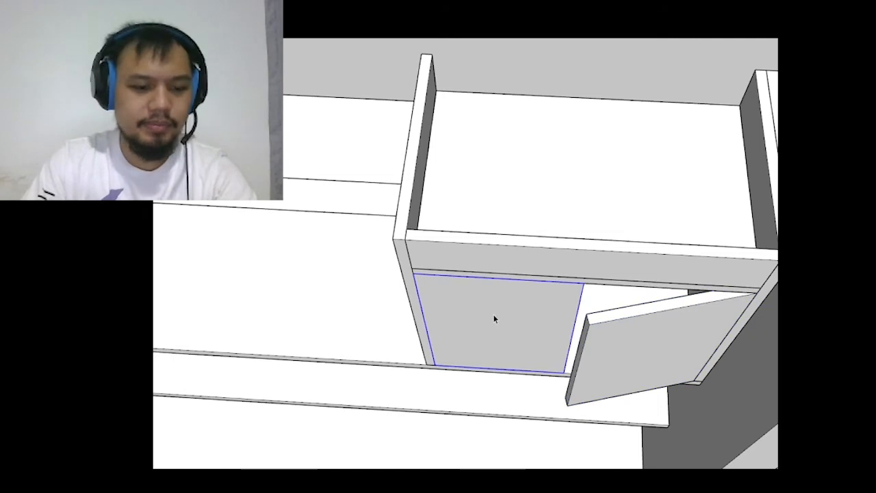
key("q")
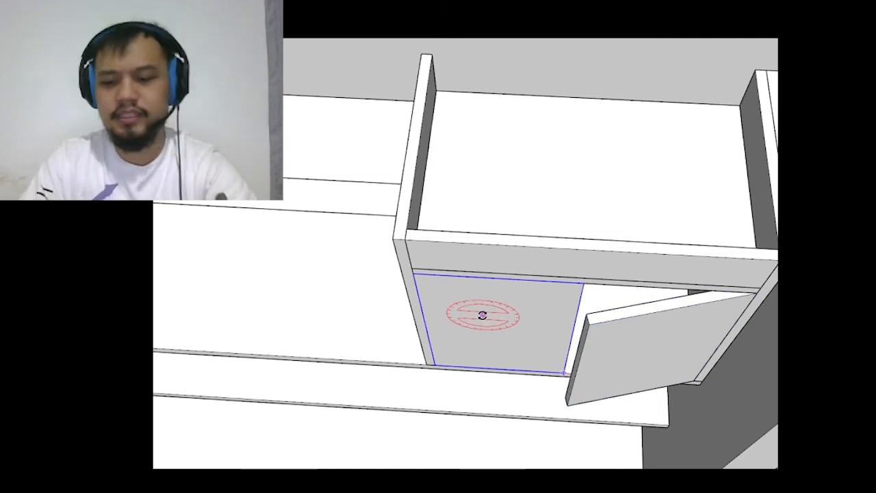
left_click(428, 275)
left_click(436, 288)
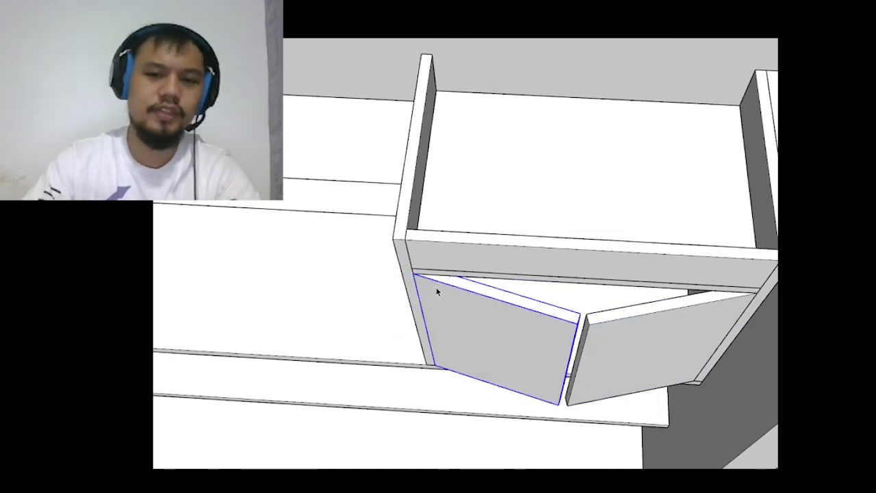
- Rotate both doors of the overhead cabinet above the tall box partly open about their outer vertical edges
middle_click_drag(436, 290, 412, 294)
left_click(412, 295)
scroll(412, 295, "up", 8)
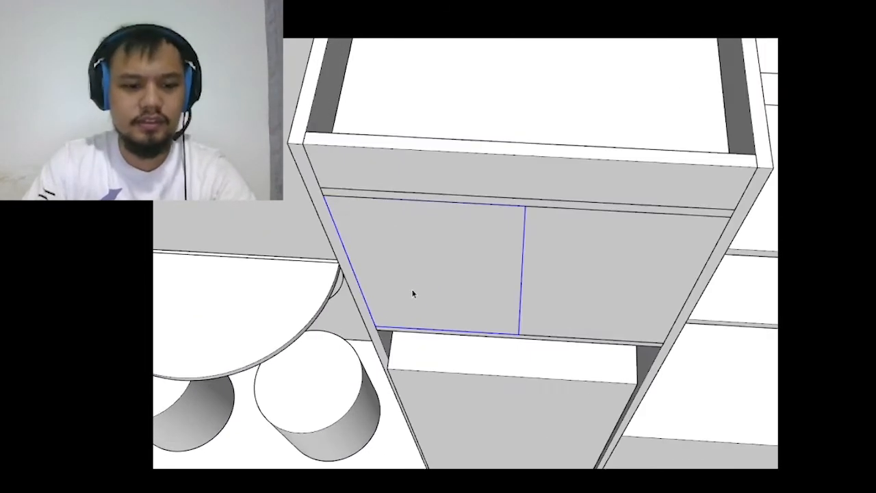
key("q")
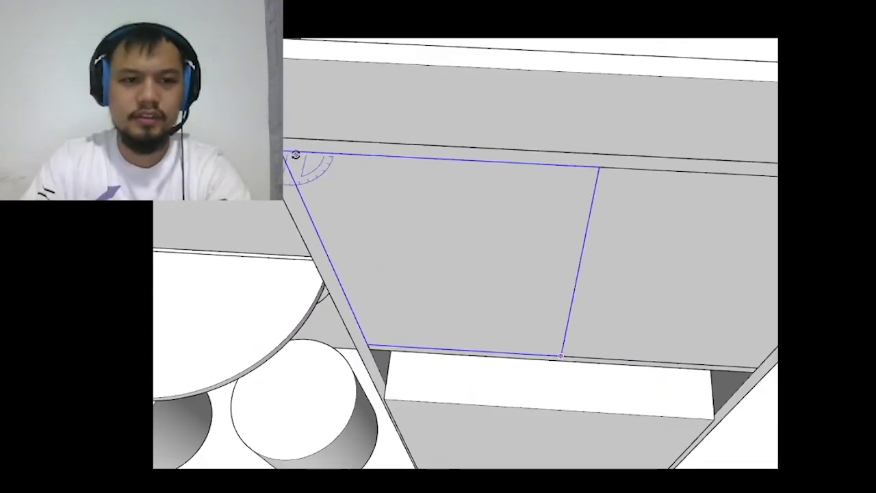
left_click(560, 356)
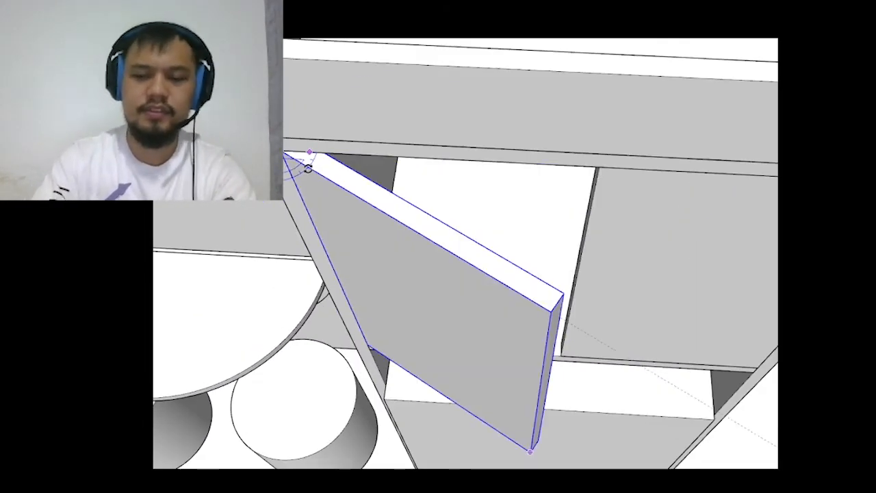
scroll(308, 171, "down", 3)
left_click(628, 258)
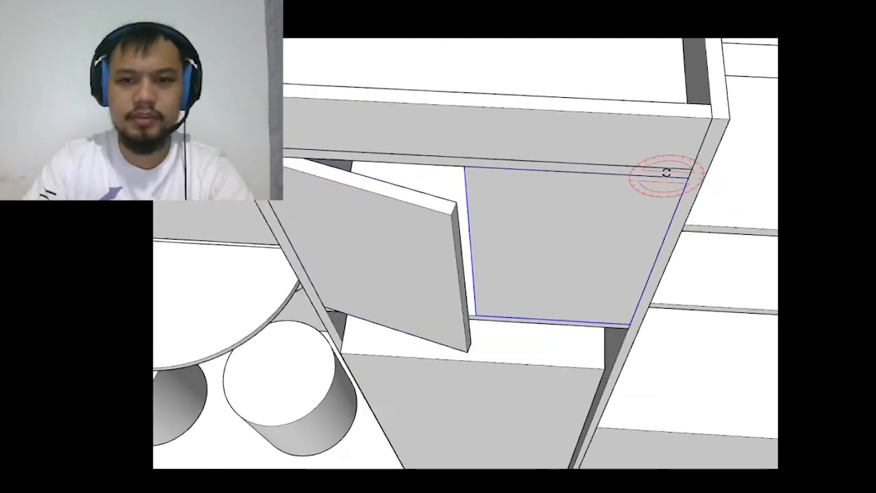
scroll(665, 171, "up", 1)
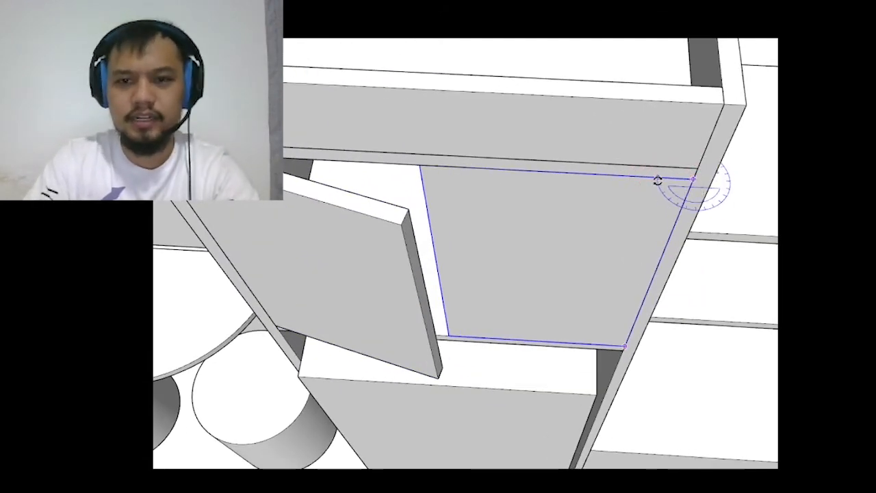
left_click(657, 180)
left_click(652, 185)
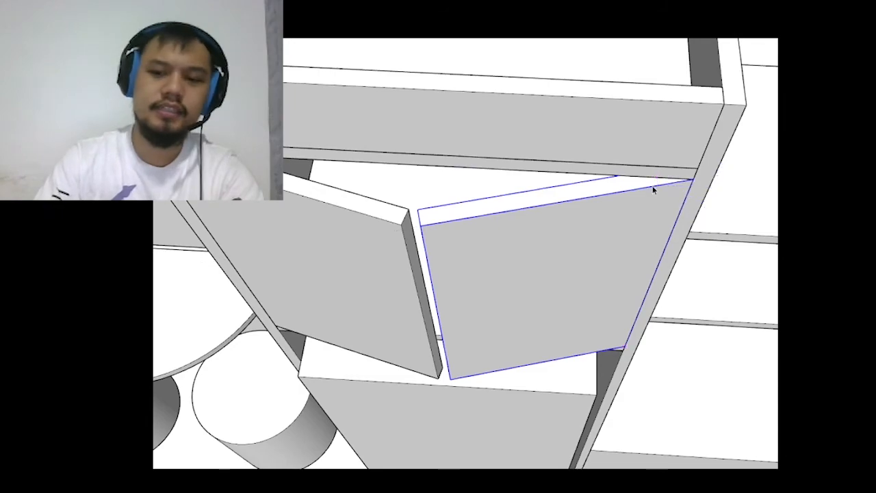
- Examine the overhead cabinets with their open doors and the long shelves from above and from the side
scroll(657, 205, "down", 6)
scroll(490, 188, "down", 3)
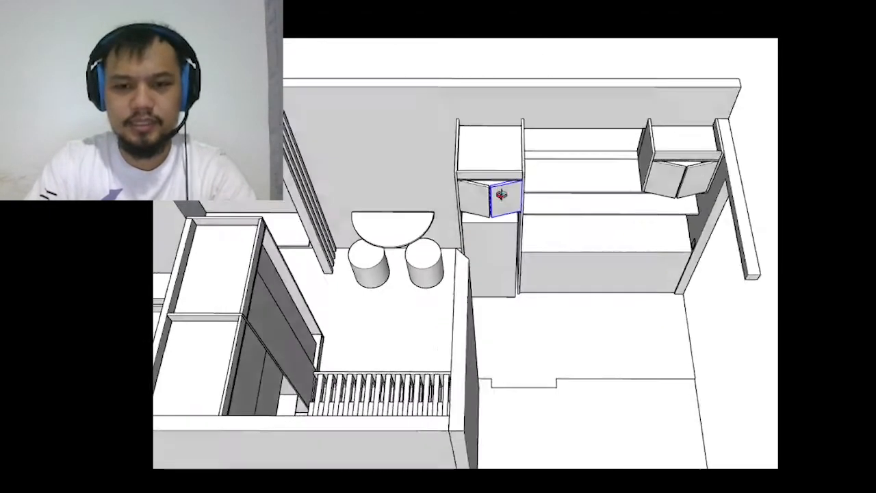
middle_click_drag(505, 195, 549, 199)
middle_click_drag(710, 284, 662, 263)
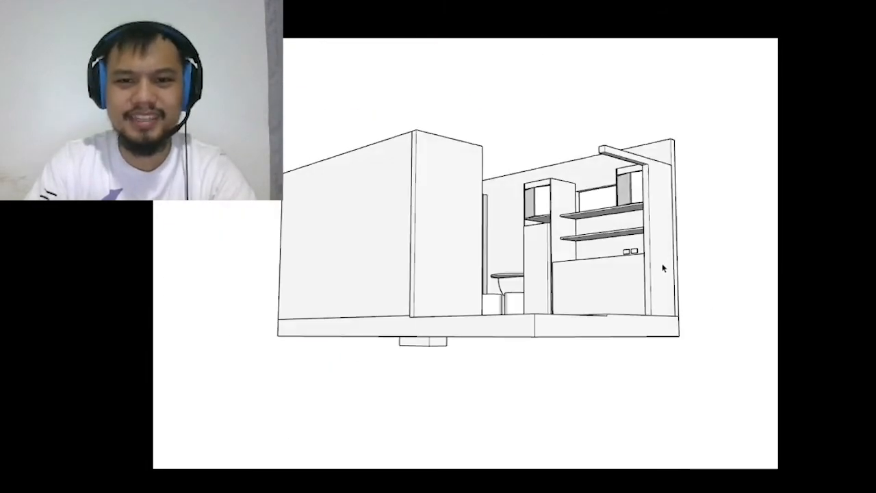
scroll(746, 316, "up", 5)
scroll(711, 274, "up", 3)
middle_click_drag(602, 233, 666, 342)
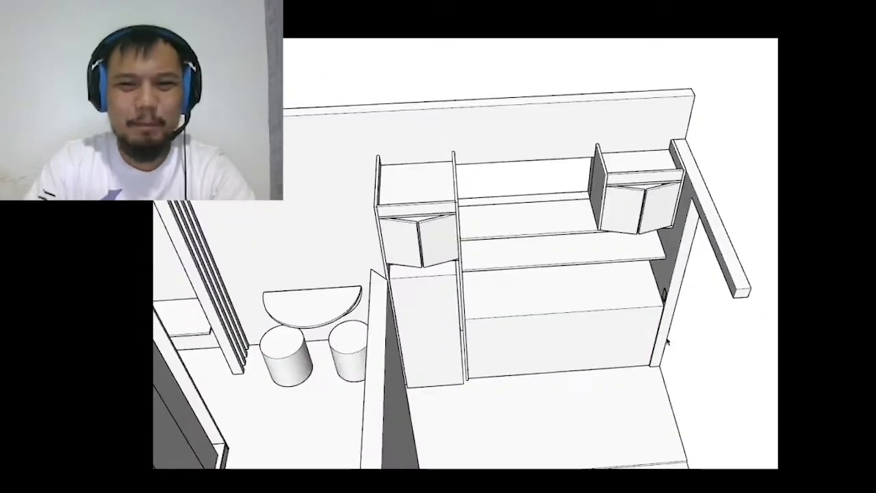
scroll(603, 209, "down", 2)
middle_click_drag(602, 209, 621, 228)
scroll(569, 201, "up", 2)
- Rotate the upper flap door above the bed in the wardrobe partly open about its top horizontal edge
mouse_move(569, 201)
middle_mouse_down()
mouse_move(512, 157)
mouse_move(544, 247)
mouse_move(466, 347)
mouse_move(581, 349)
mouse_move(502, 431)
mouse_move(243, 336)
middle_mouse_up()
scroll(544, 248, "up", 3)
scroll(507, 156, "down", 5)
scroll(405, 135, "up", 4)
scroll(404, 135, "up", 2)
left_click(414, 143)
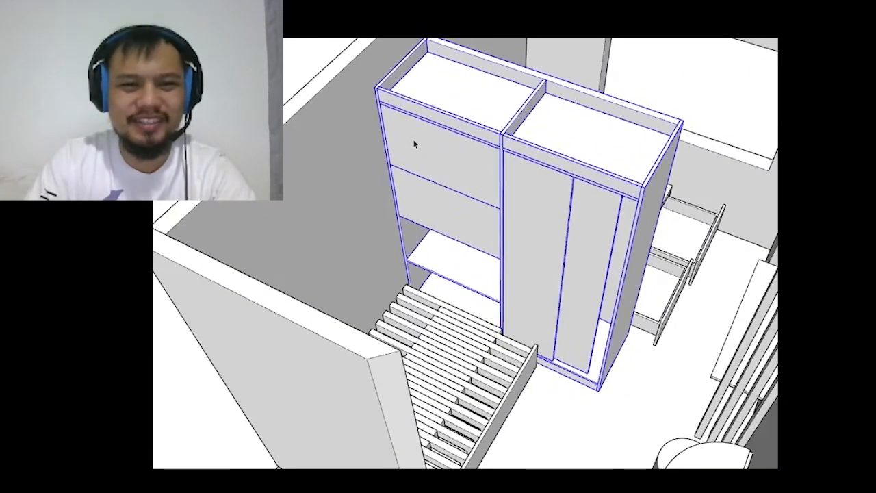
double_click(442, 169)
left_click(442, 168)
scroll(420, 122, "up", 3)
key("q")
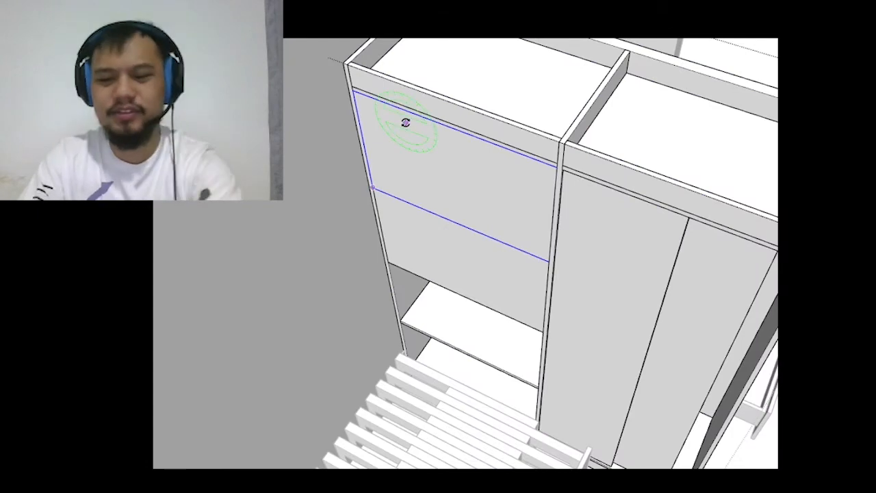
scroll(374, 98, "up", 4)
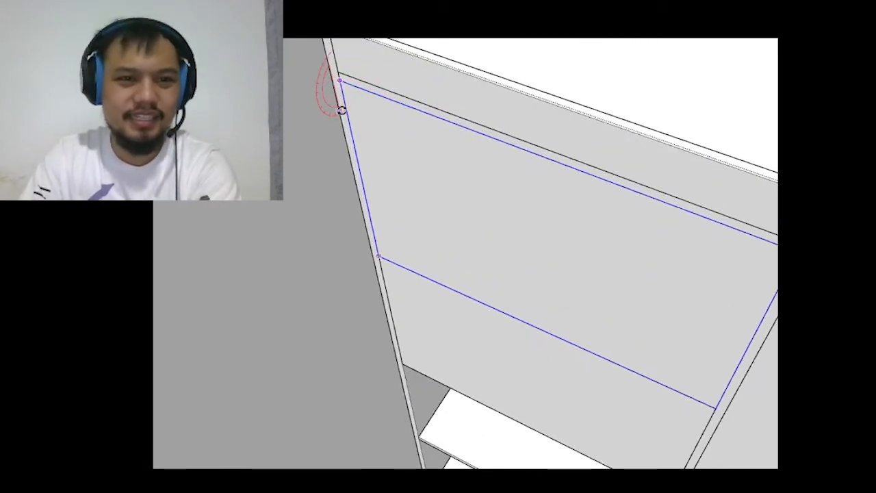
left_click(346, 120)
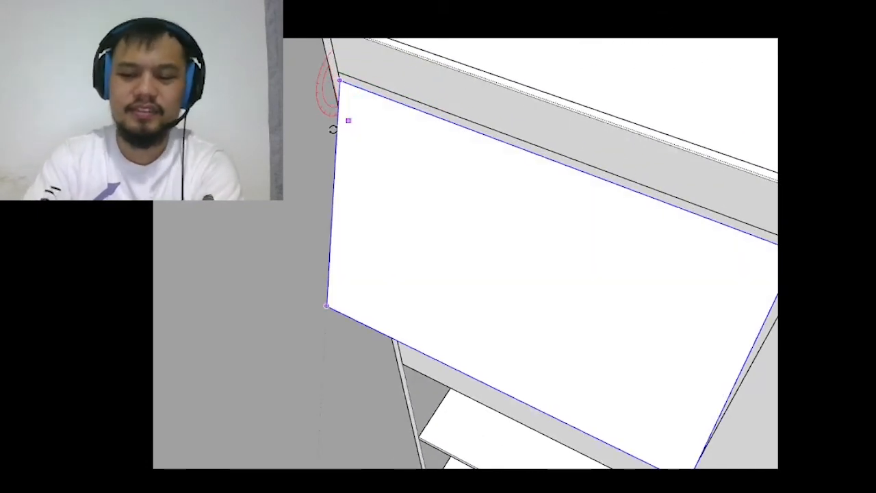
key("Return")
key("space")
- Rotate the wardrobe's lower flap door partly open about its top horizontal edge, beneath the upper flap
scroll(363, 136, "down", 4)
middle_click_drag(411, 164, 431, 196)
scroll(431, 197, "up", 1)
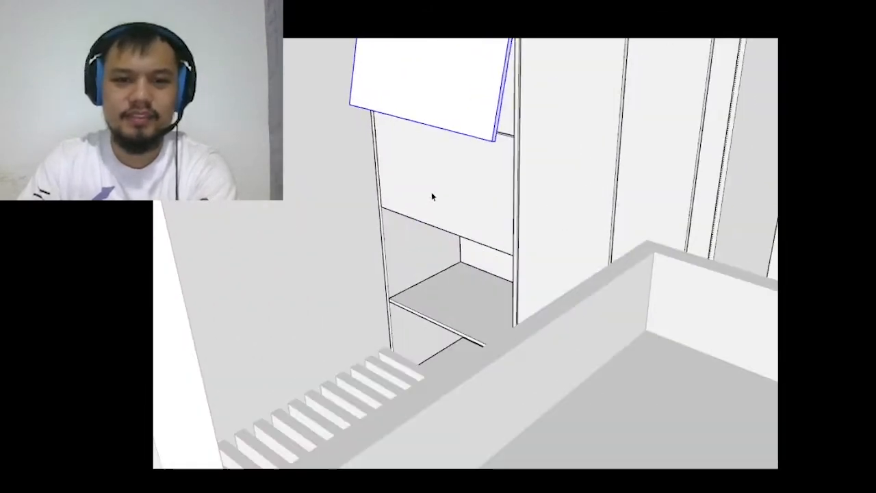
scroll(375, 119, "up", 3)
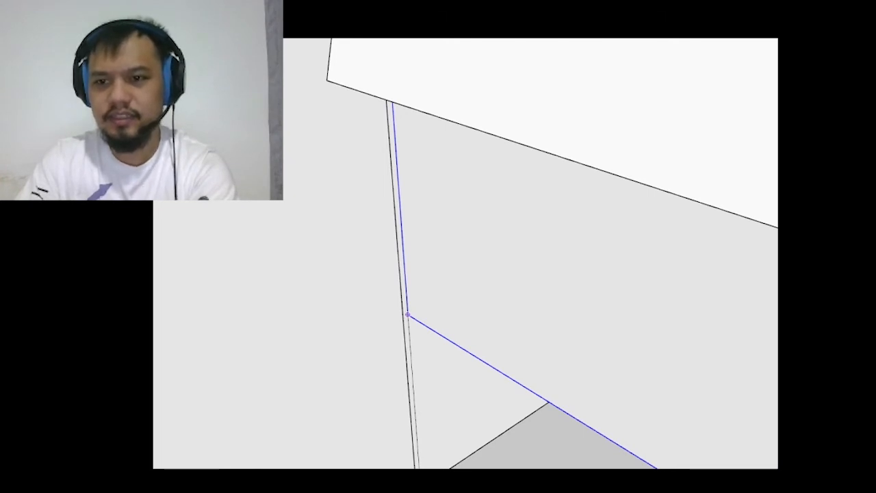
left_click(407, 315)
key("Return")
key("space")
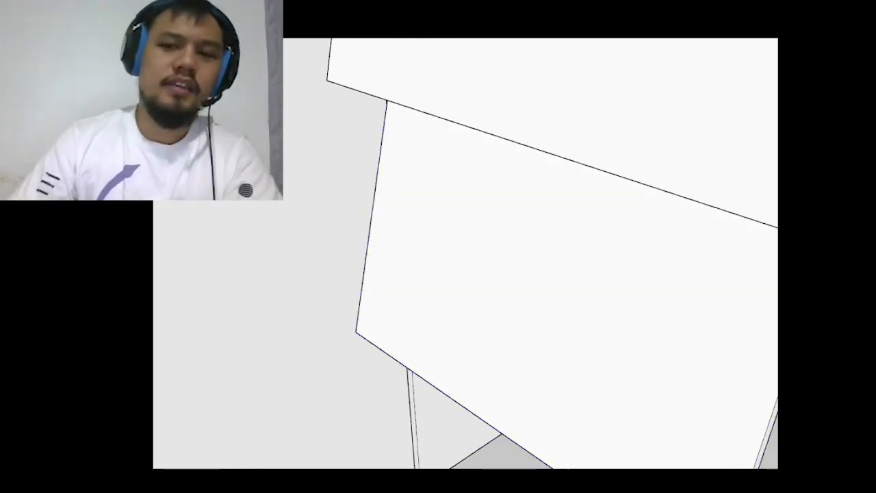
- Examine the wardrobe with its open flaps, the slatted bed and the pulled-out drawers from several angles
scroll(618, 253, "down", 6)
scroll(474, 170, "down", 5)
mouse_move(470, 168)
middle_mouse_down()
mouse_move(432, 219)
mouse_move(465, 205)
middle_mouse_up()
scroll(646, 105, "up", 3)
scroll(646, 105, "down", 4)
middle_click_drag(646, 104, 727, 336)
scroll(675, 281, "up", 4)
scroll(675, 280, "down", 4)
mouse_move(675, 280)
middle_mouse_down()
mouse_move(641, 216)
mouse_move(588, 191)
middle_mouse_up()
scroll(641, 216, "up", 4)
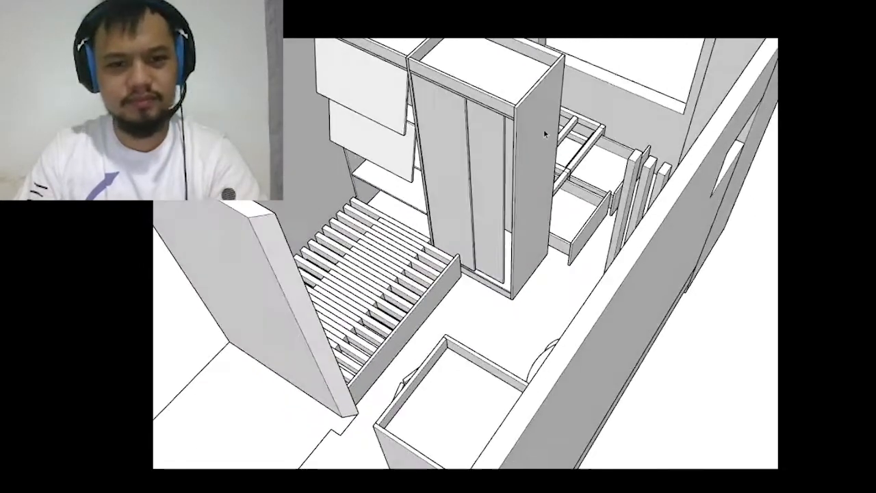
scroll(520, 159, "down", 5)
scroll(520, 159, "up", 4)
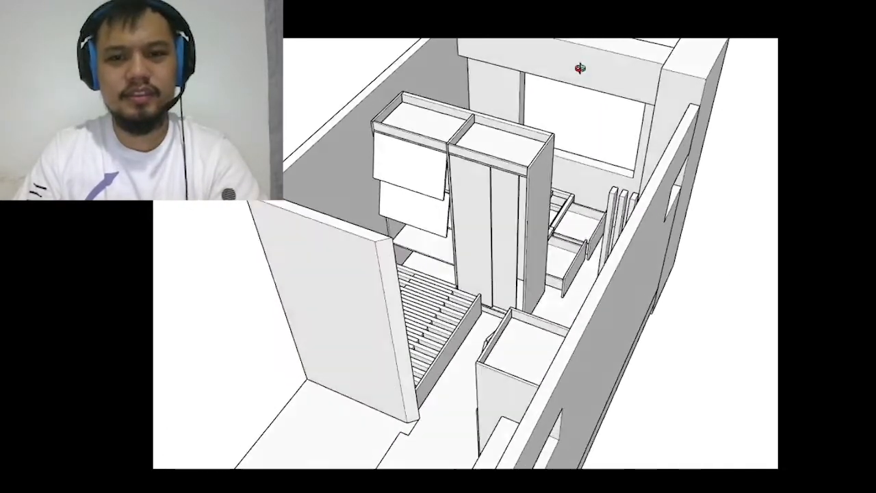
- Examine the window wall with its overhead beam and corner column, and the room model as a whole
middle_click_drag(579, 71, 629, 88)
scroll(585, 107, "down", 4)
scroll(585, 107, "up", 6)
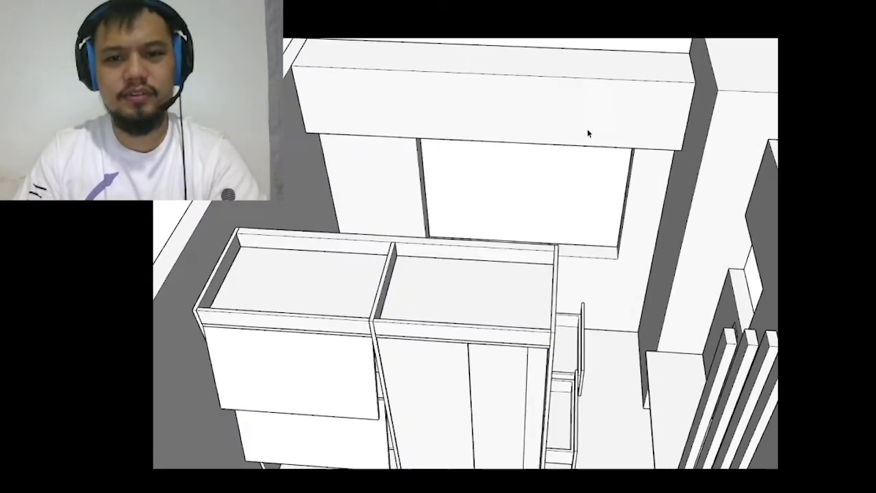
mouse_move(586, 132)
middle_mouse_down()
mouse_move(569, 90)
mouse_move(456, 125)
mouse_move(755, 134)
mouse_move(609, 95)
middle_mouse_up()
scroll(584, 104, "up", 3)
scroll(585, 106, "down", 6)
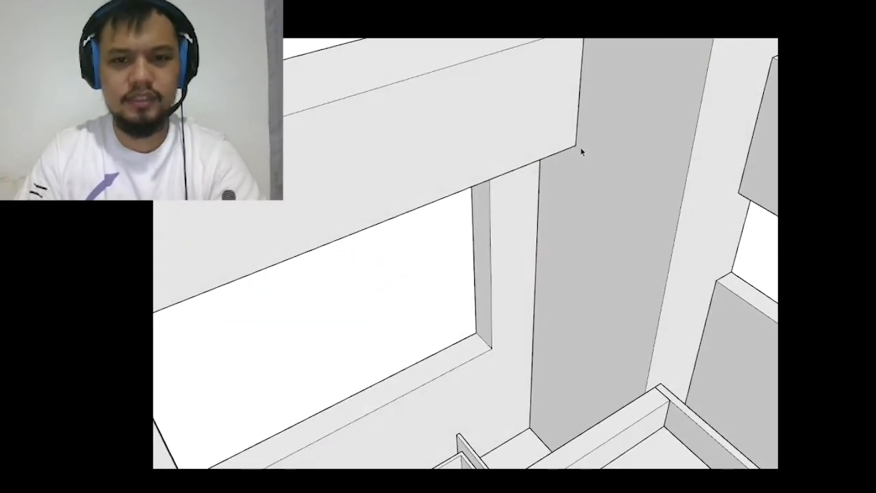
scroll(653, 154, "down", 7)
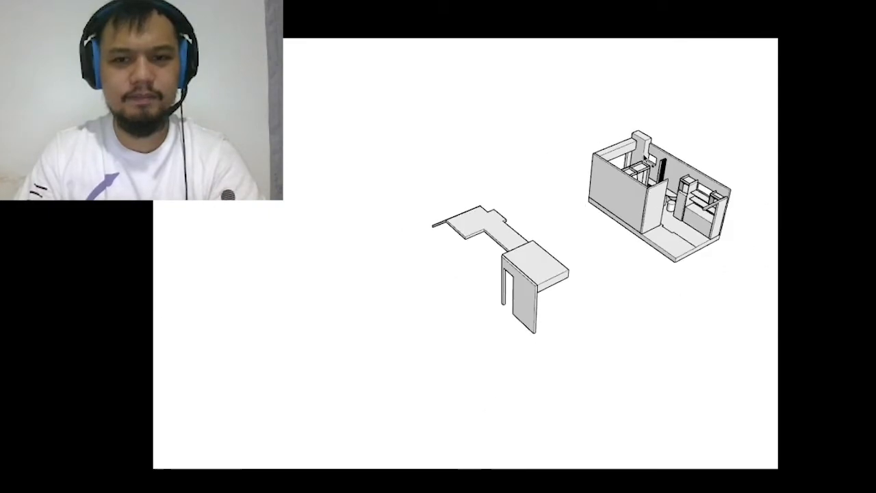
middle_click_drag(642, 157, 474, 145)
scroll(746, 251, "up", 2)
scroll(746, 251, "up", 8)
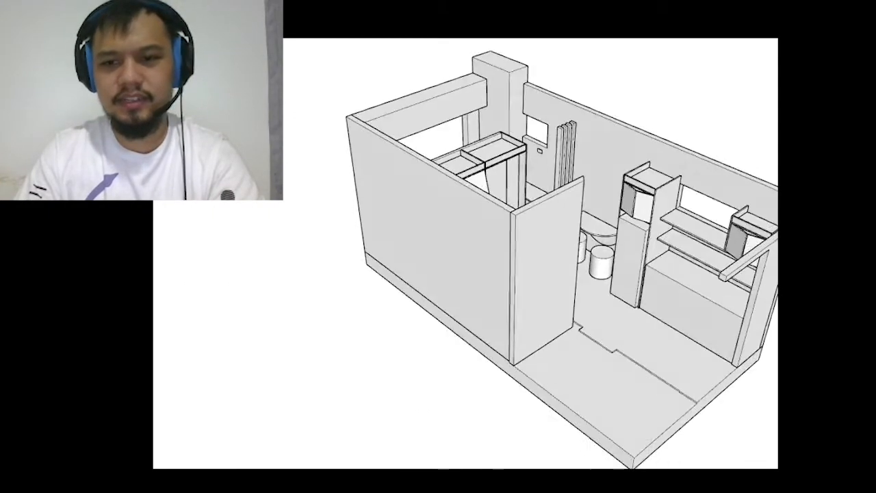
- Draw a horizontal strip against the back wall between the two overhead cabinets, starting at their top, and extrude it to a thin board
scroll(749, 205, "down", 2)
mouse_move(748, 206)
middle_mouse_down()
mouse_move(723, 189)
mouse_move(568, 171)
middle_mouse_up()
scroll(569, 171, "down", 4)
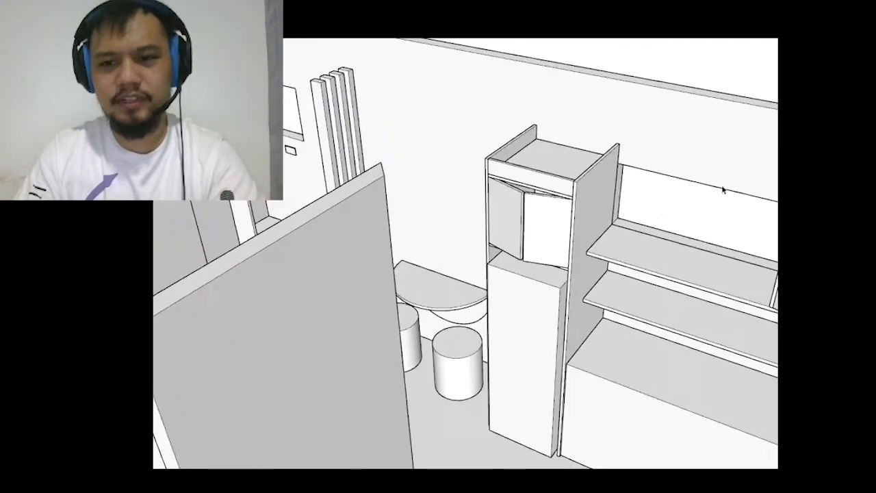
scroll(573, 143, "up", 4)
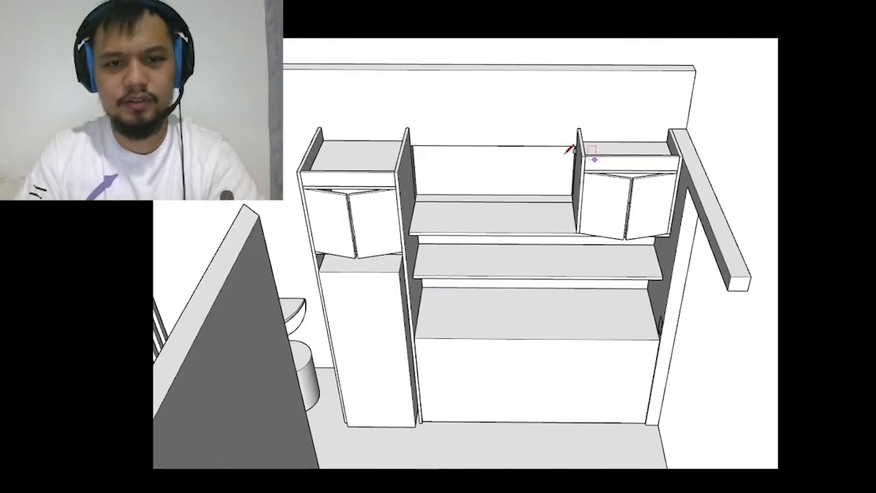
scroll(395, 141, "up", 3)
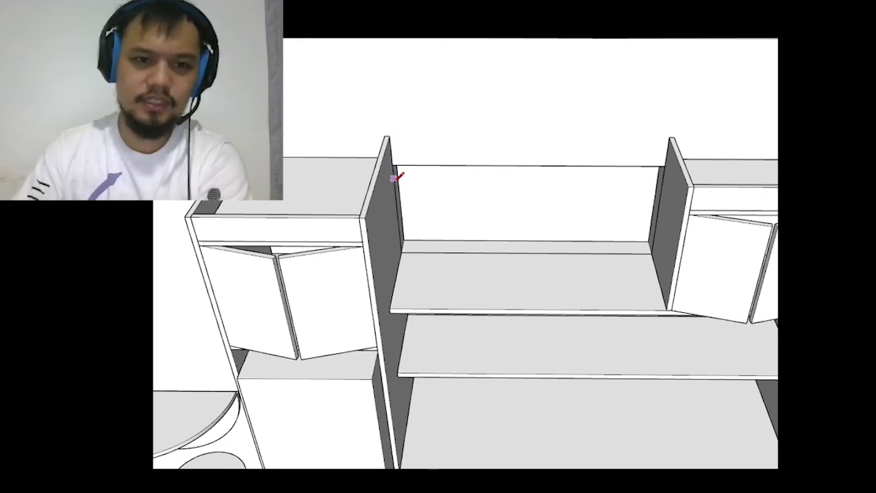
left_click(662, 180)
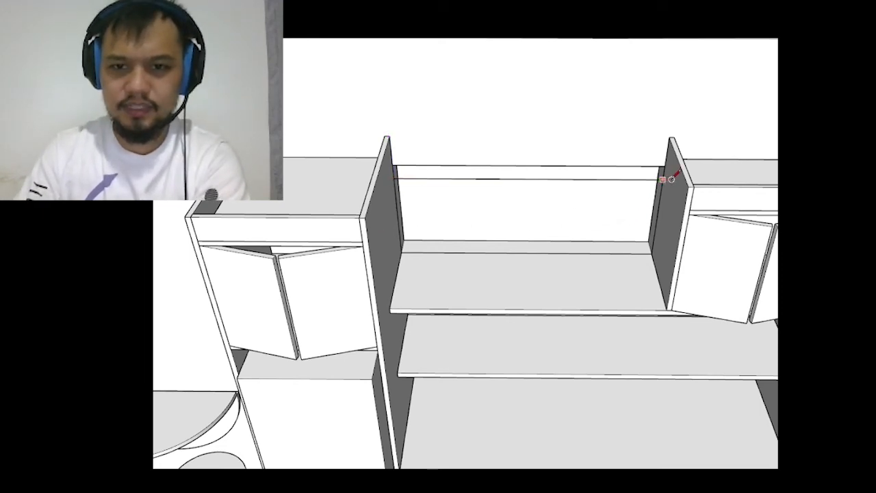
left_click(669, 137)
left_click(390, 134)
key("p")
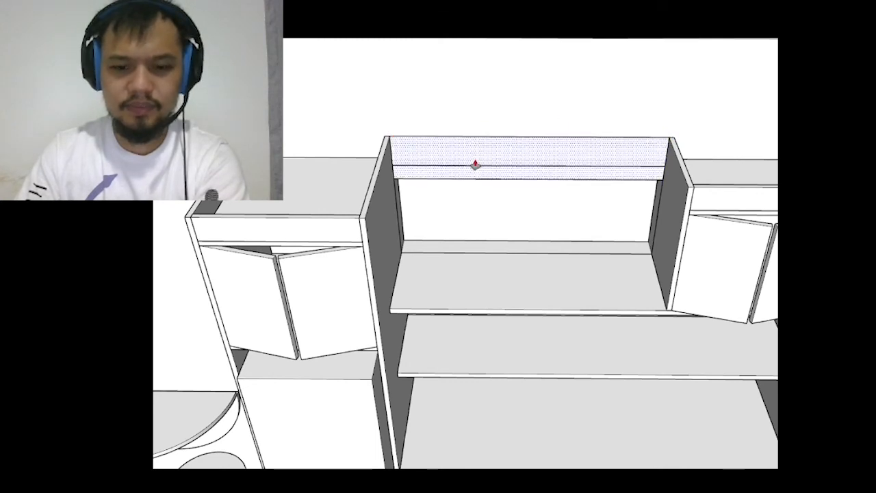
key("space")
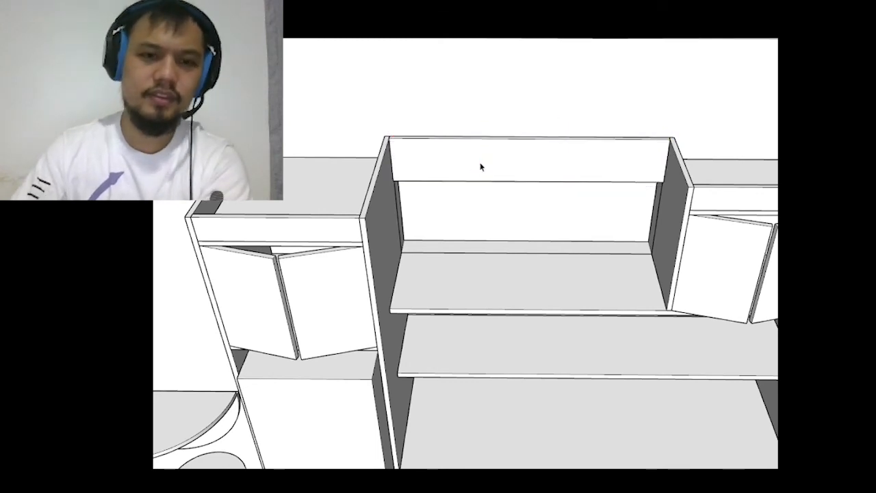
- Move the thin board forward from the back wall along the top edge of the overhead cabinet's side panel
left_click(477, 168)
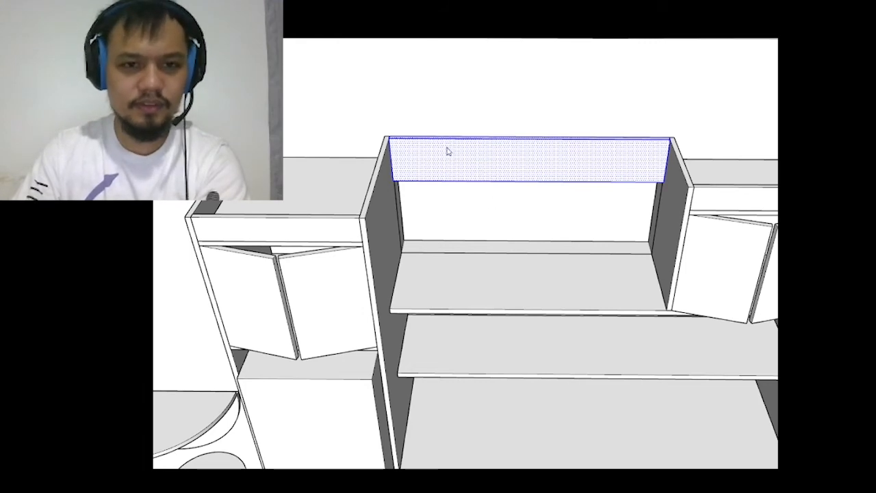
middle_click_drag(470, 239, 321, 289)
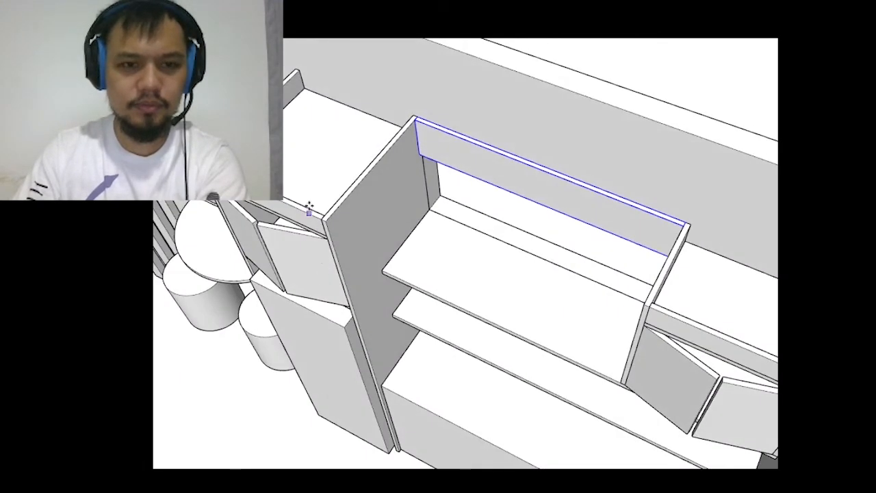
scroll(308, 208, "up", 3)
left_click(463, 82)
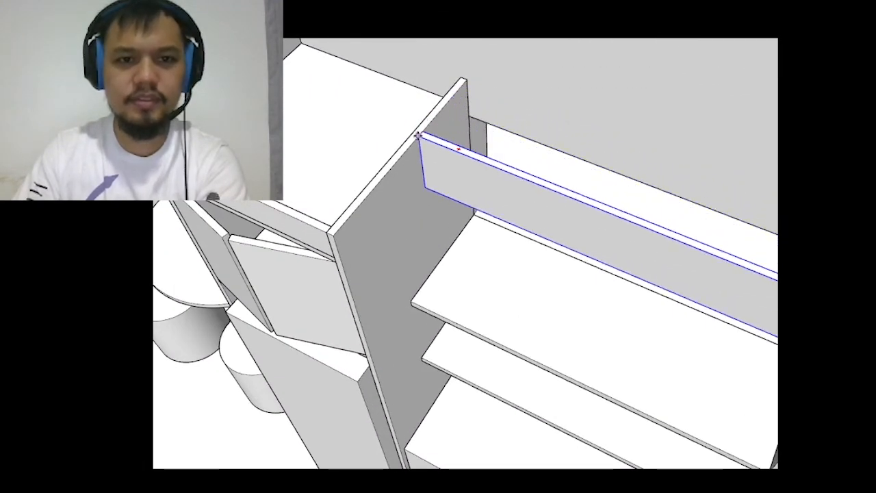
key("Return")
scroll(499, 131, "down", 7)
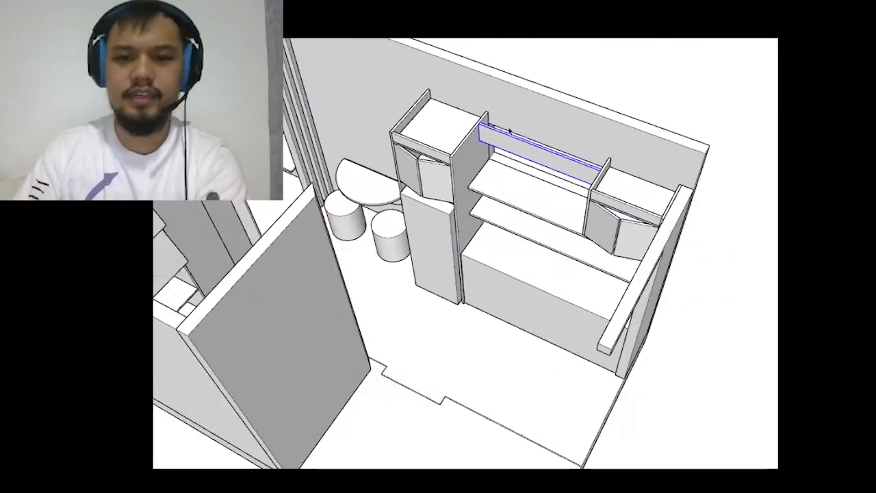
left_click(764, 94)
- Examine the complete room from outside, including the board spanning the two overhead cabinets
scroll(568, 239, "down", 2)
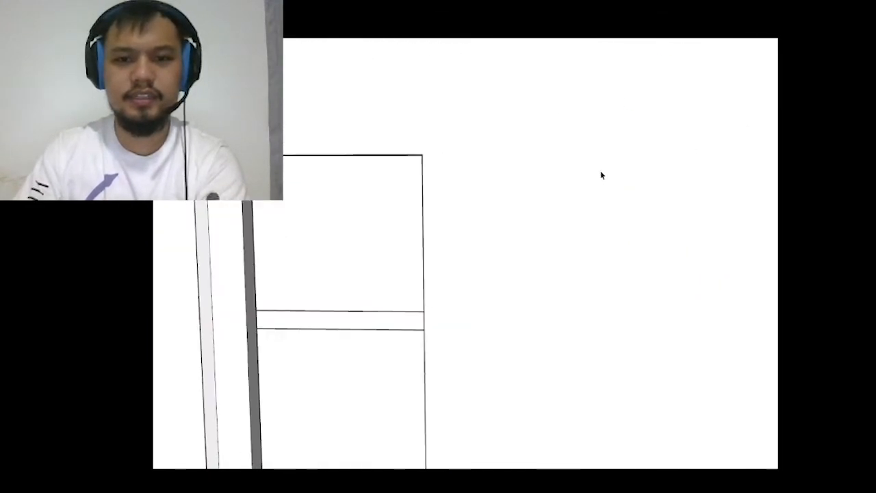
scroll(528, 241, "down", 3)
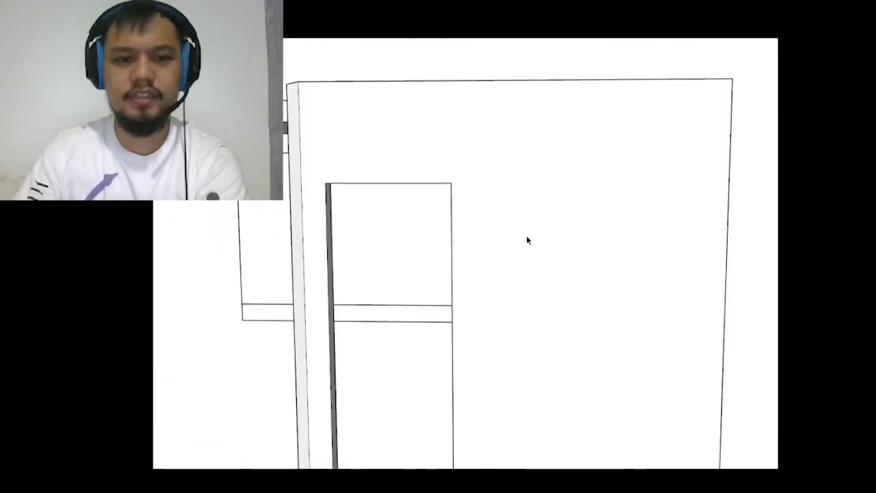
middle_click_drag(528, 240, 368, 315)
scroll(367, 315, "down", 3)
scroll(624, 176, "up", 3)
scroll(622, 176, "up", 3)
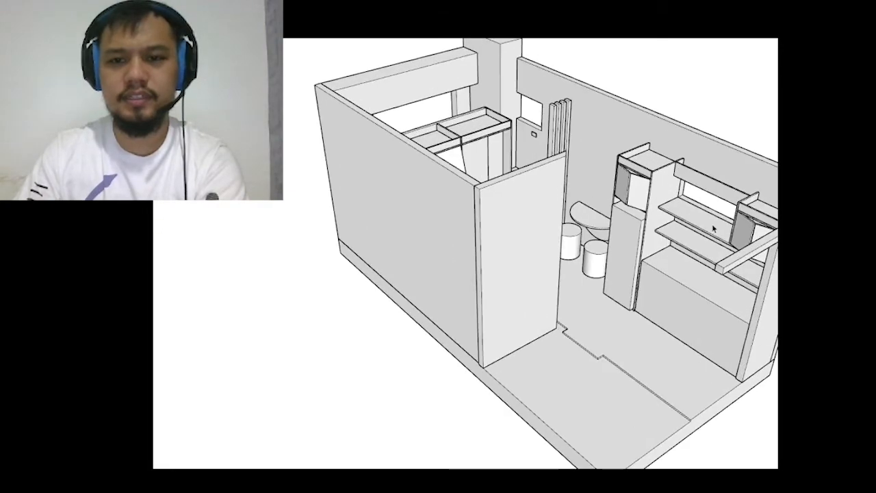
- Delete the long outer wall and the adjoining end wall to expose the bed, wardrobe and storage units
middle_click_drag(714, 229, 677, 267)
left_click(482, 267)
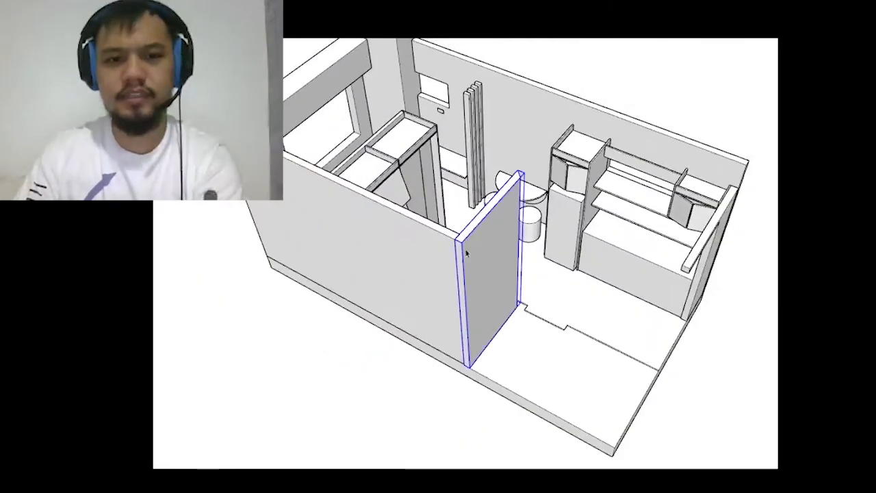
left_click(435, 255, "shift")
key("m")
middle_click_drag(422, 307, 369, 339)
left_click(369, 339)
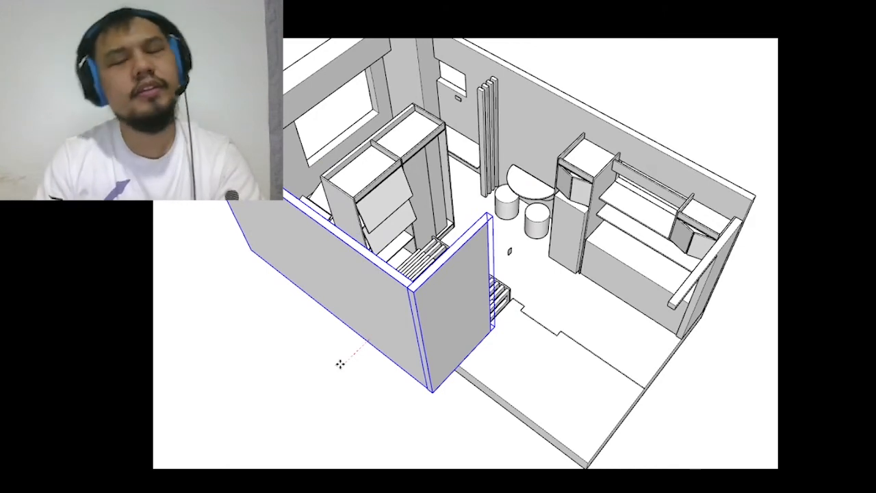
key("Delete")
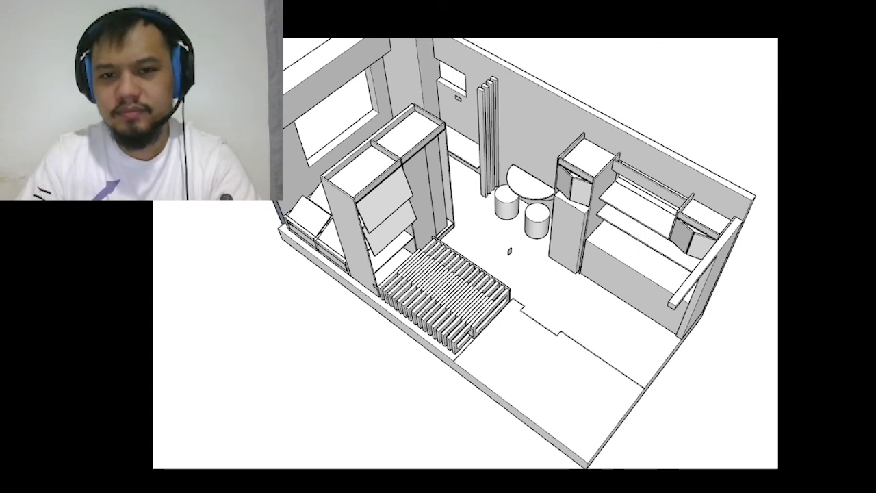
- Draw a rectangle over the low cabinet top beneath the wall shelves and extrude it upward into a thin countertop board
scroll(691, 171, "up", 3)
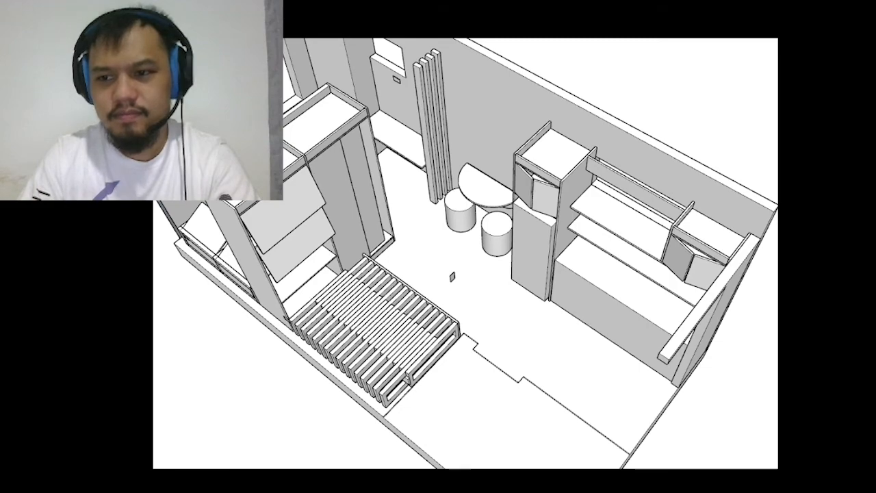
scroll(633, 287, "up", 5)
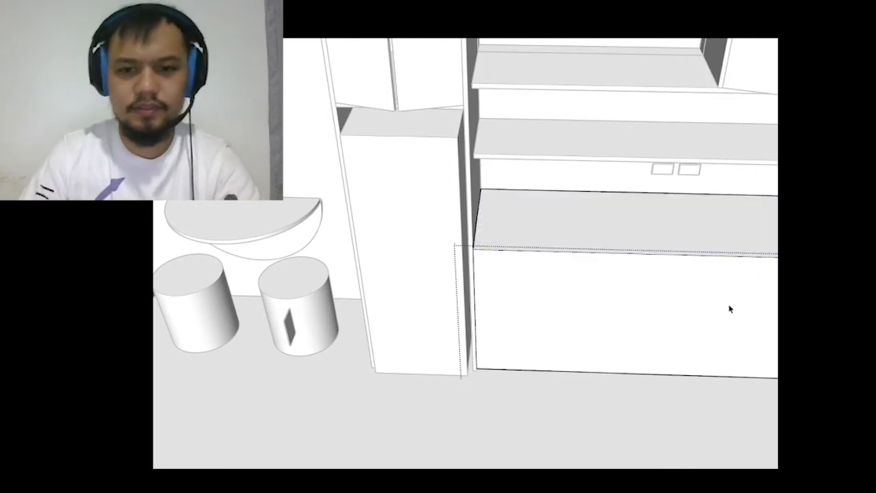
mouse_move(727, 307)
middle_mouse_down()
mouse_move(611, 270)
mouse_move(510, 191)
middle_mouse_up()
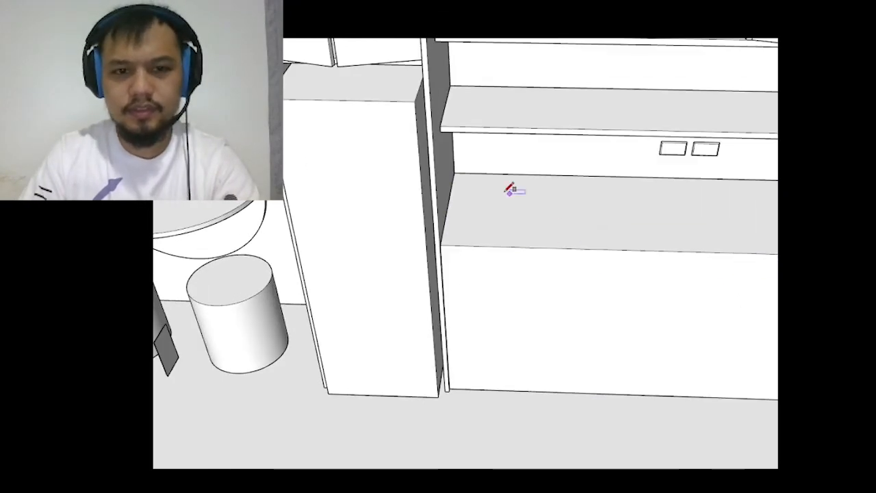
left_click(454, 172)
left_click(776, 254)
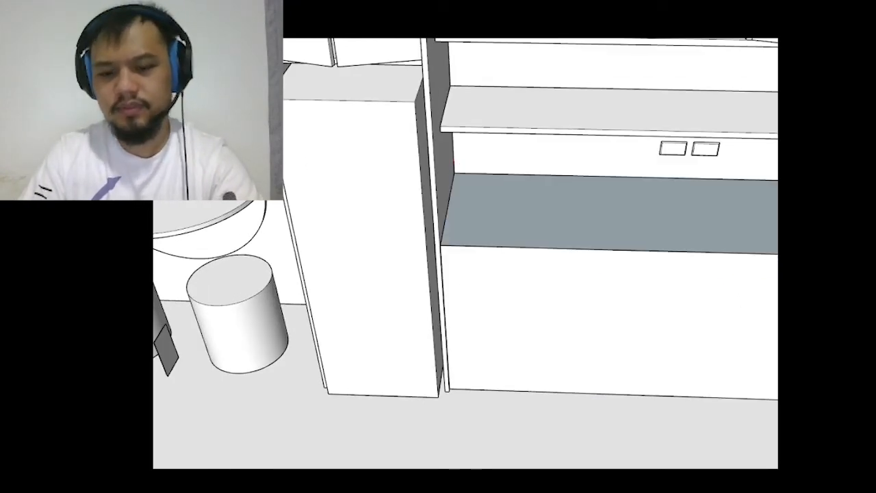
key("p")
left_click(764, 242)
key("space")
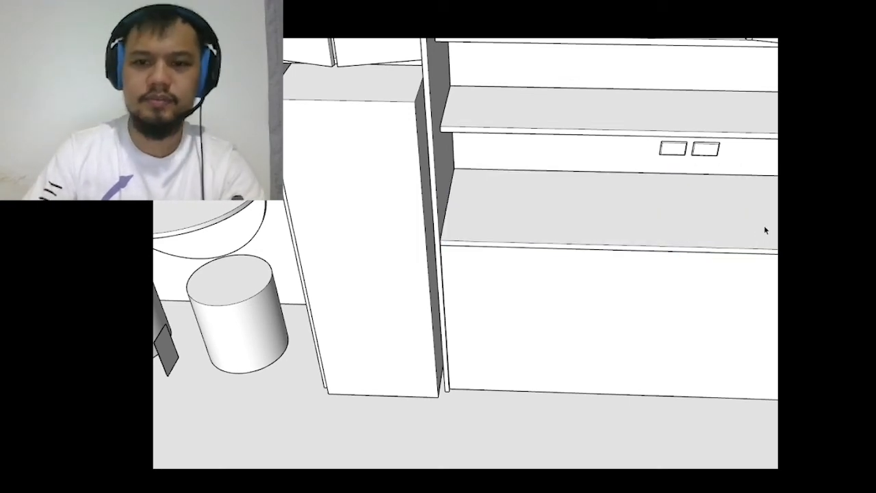
- Apply the wood plank material to the new countertop board and the two wall shelves above it
triple_click(764, 226)
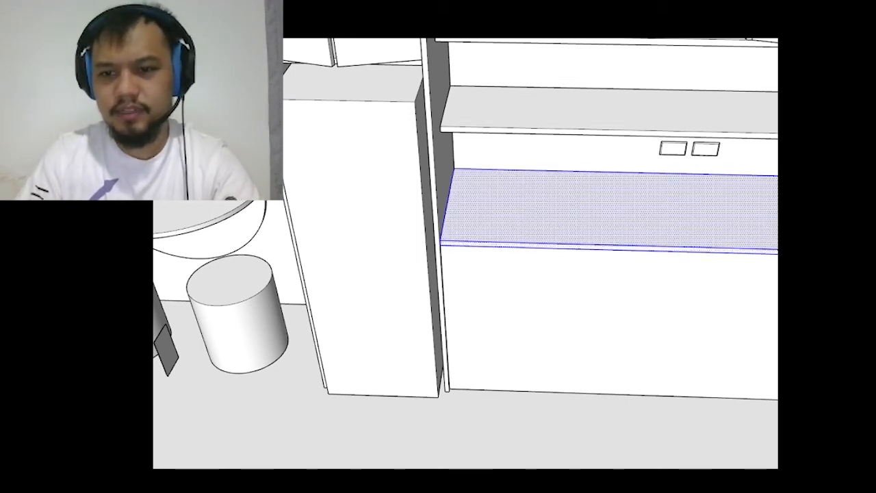
left_click(737, 215)
mouse_move(737, 214)
middle_mouse_down()
mouse_move(675, 207)
mouse_move(648, 192)
middle_mouse_up()
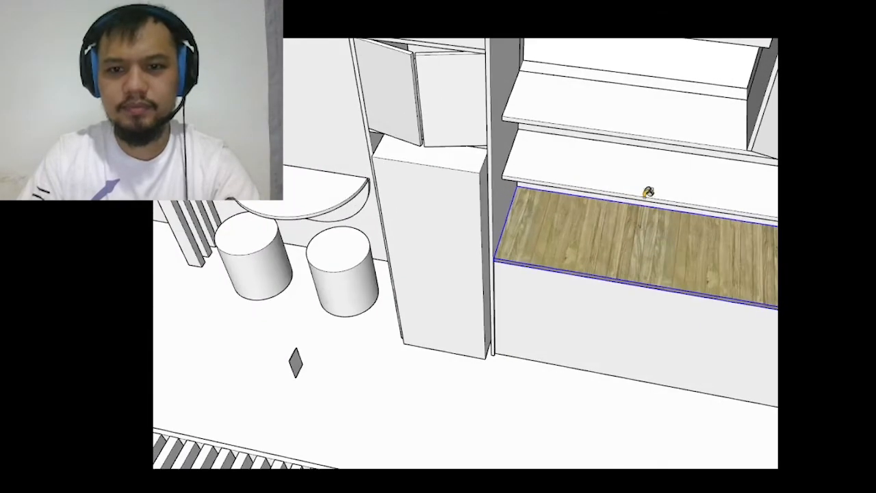
left_click(655, 183)
left_click(616, 92)
- Apply the wood material to the board spanning the overhead cabinets and to the top front rails of both cabinets
mouse_move(616, 91)
middle_mouse_down()
mouse_move(650, 141)
mouse_move(603, 86)
mouse_move(700, 116)
mouse_move(546, 133)
mouse_move(649, 79)
mouse_move(746, 144)
middle_mouse_up()
scroll(649, 81, "up", 2)
left_click(650, 85)
scroll(645, 39, "up", 5)
left_click(653, 74)
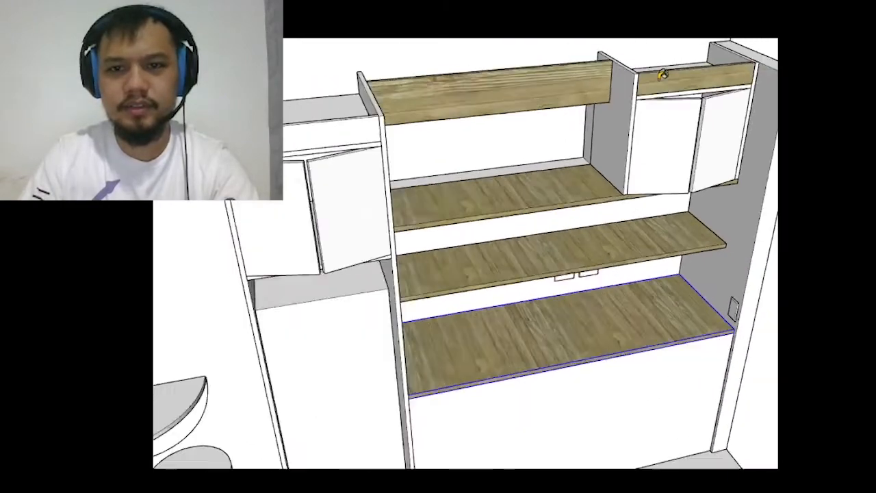
middle_click_drag(650, 76, 542, 121)
left_click(389, 118)
scroll(389, 118, "down", 5)
mouse_move(389, 118)
middle_mouse_down()
mouse_move(465, 206)
mouse_move(519, 291)
middle_mouse_up()
- Open the wardrobe group and apply the wood material to its side panels and central divider
scroll(636, 283, "down", 4)
mouse_move(636, 283)
middle_mouse_down()
mouse_move(436, 181)
mouse_move(479, 233)
middle_mouse_up()
scroll(436, 180, "up", 5)
scroll(436, 181, "down", 4)
scroll(494, 246, "up", 5)
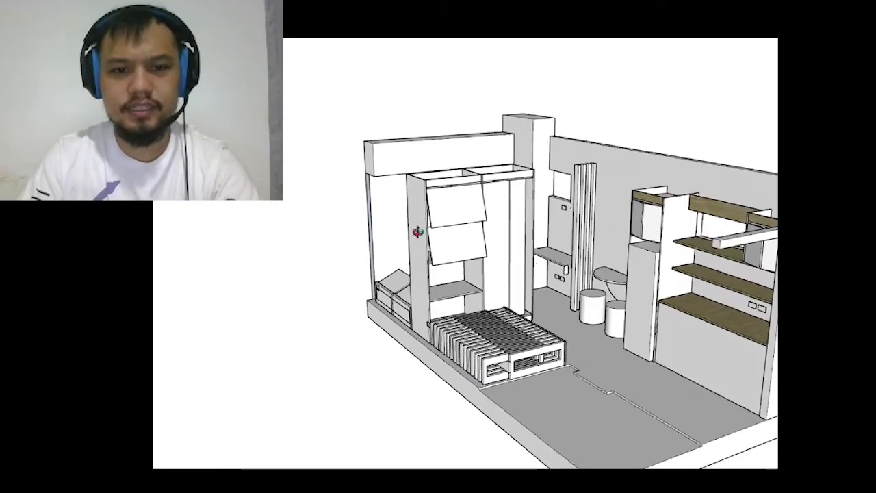
scroll(494, 242, "up", 5)
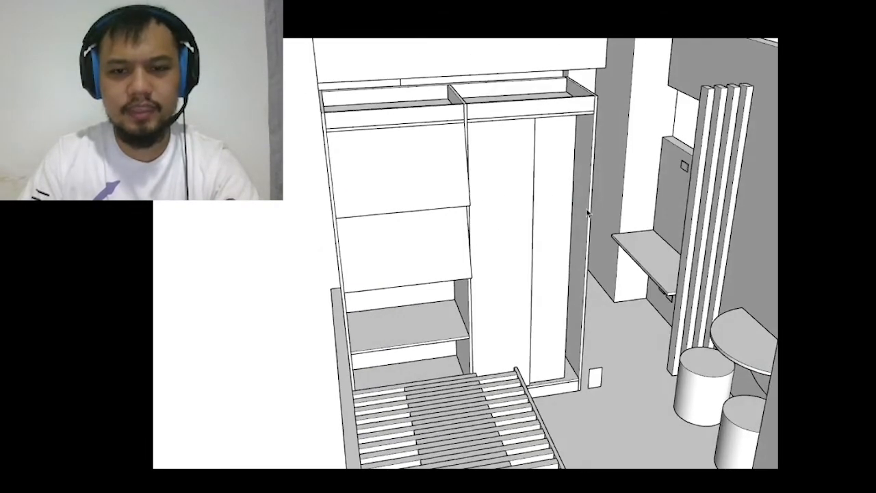
left_click(586, 218)
scroll(586, 218, "up", 2)
key("b")
mouse_move(434, 162)
left_mouse_down()
mouse_move(448, 141)
mouse_move(409, 53)
left_mouse_up()
mouse_move(388, 271)
left_mouse_down()
mouse_move(489, 260)
mouse_move(598, 338)
mouse_move(642, 342)
mouse_move(628, 299)
left_mouse_up()
middle_click_drag(628, 299, 575, 358)
scroll(601, 312, "down", 3)
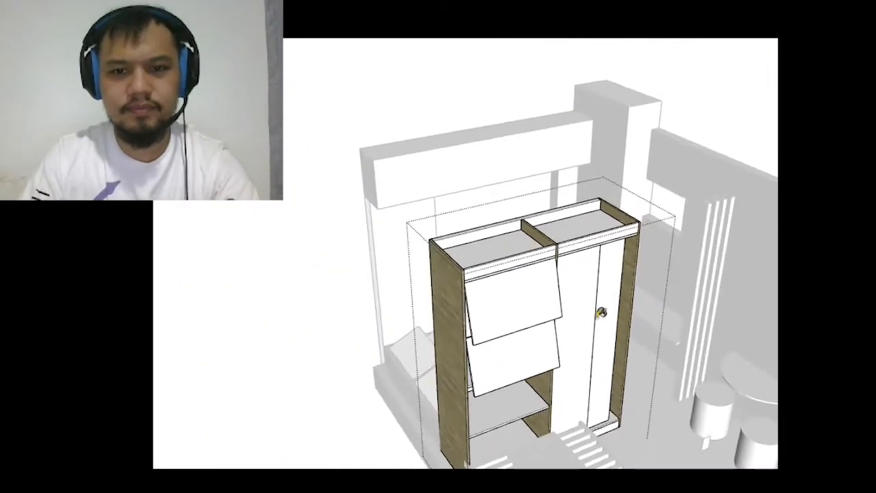
- Try to apply the wood material to the wardrobe's back panel
middle_click_drag(600, 313, 253, 294)
middle_click_drag(526, 278, 309, 284)
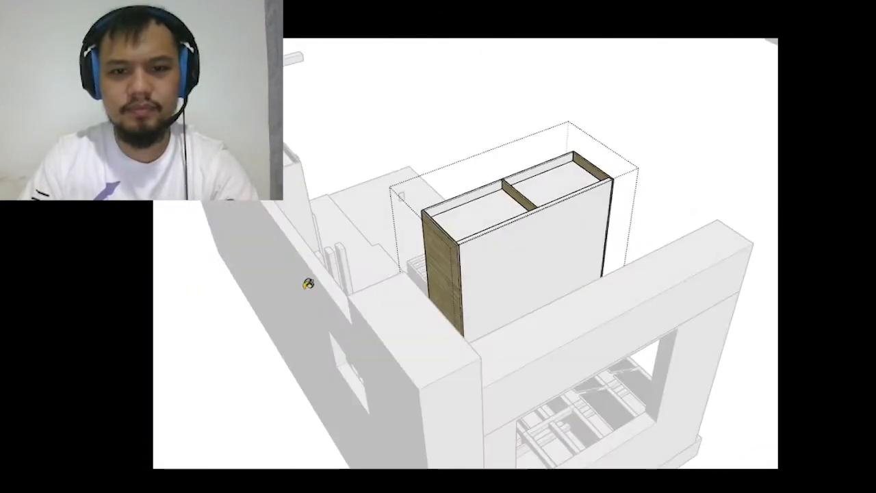
scroll(595, 183, "up", 2)
mouse_move(595, 183)
middle_mouse_down()
mouse_move(435, 243)
mouse_move(469, 294)
mouse_move(733, 346)
mouse_move(674, 226)
mouse_move(637, 258)
mouse_move(555, 260)
middle_mouse_up()
left_click(562, 259)
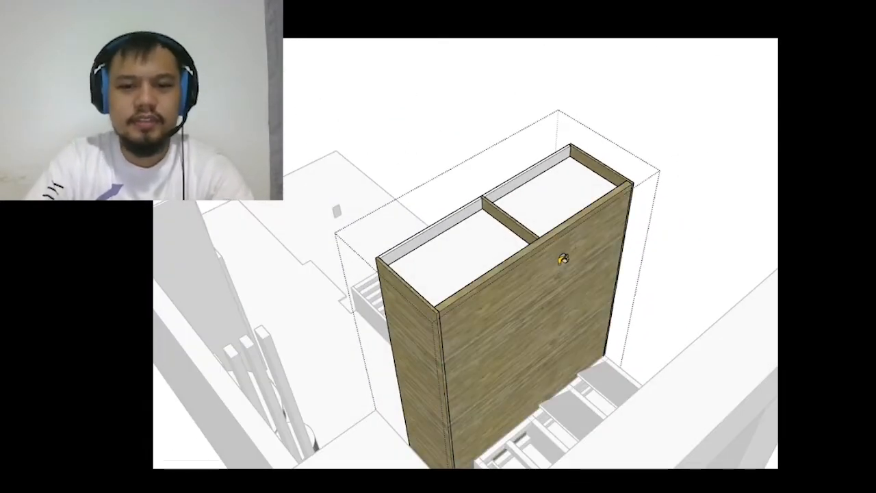
mouse_move(689, 223)
middle_mouse_down()
mouse_move(645, 230)
mouse_move(718, 203)
mouse_move(670, 274)
mouse_move(442, 271)
mouse_move(447, 266)
middle_mouse_up()
left_click(450, 262)
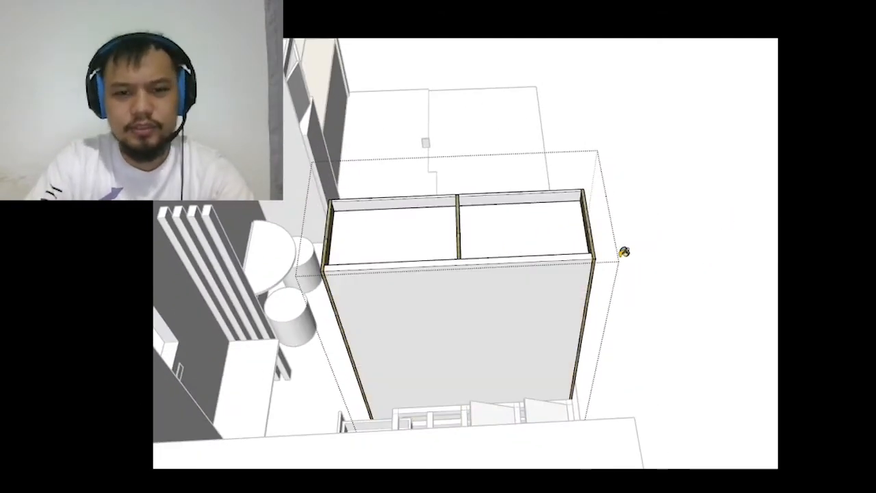
- Open the slatted bed group and apply the wood material to the long front board of its pull-out section
mouse_move(526, 275)
middle_mouse_down()
mouse_move(510, 280)
mouse_move(629, 244)
mouse_move(648, 230)
mouse_move(528, 260)
mouse_move(244, 240)
mouse_move(680, 234)
mouse_move(274, 203)
mouse_move(668, 246)
mouse_move(711, 271)
mouse_move(616, 260)
mouse_move(541, 226)
mouse_move(571, 270)
mouse_move(520, 274)
middle_mouse_up()
scroll(526, 288, "up", 6)
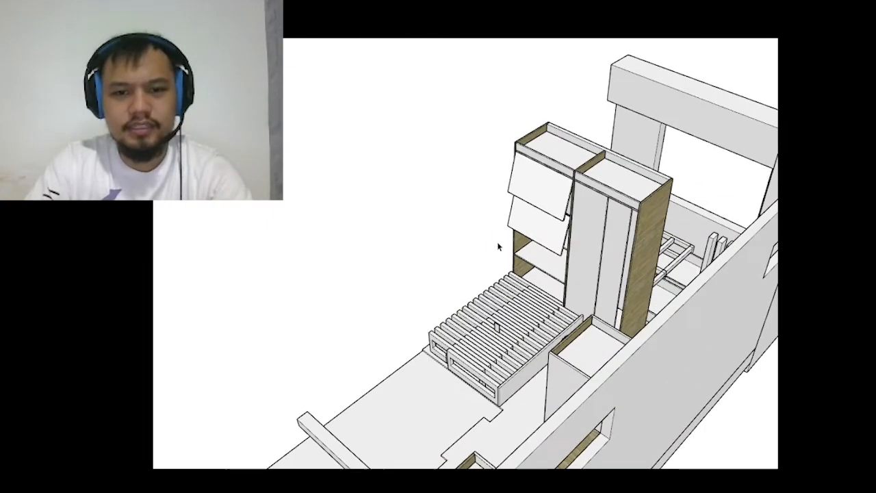
left_click(533, 351)
double_click(533, 351)
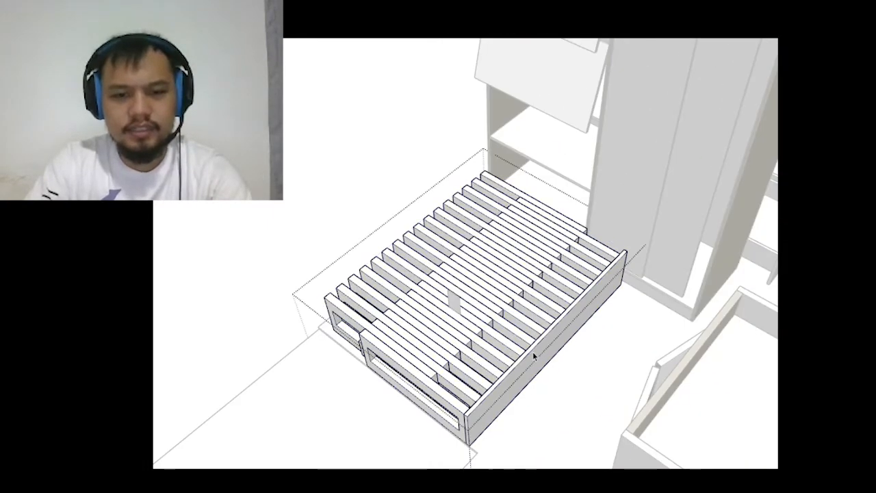
left_click(528, 360)
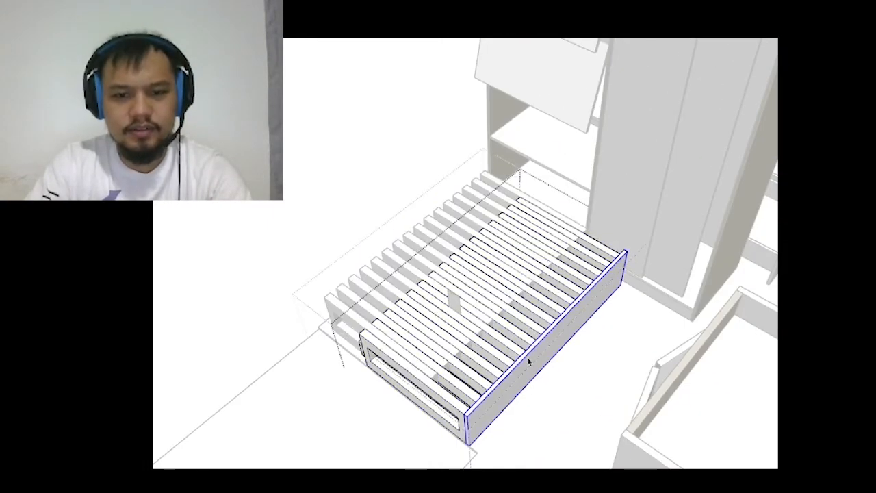
scroll(529, 361, "down", 8)
left_click(737, 313)
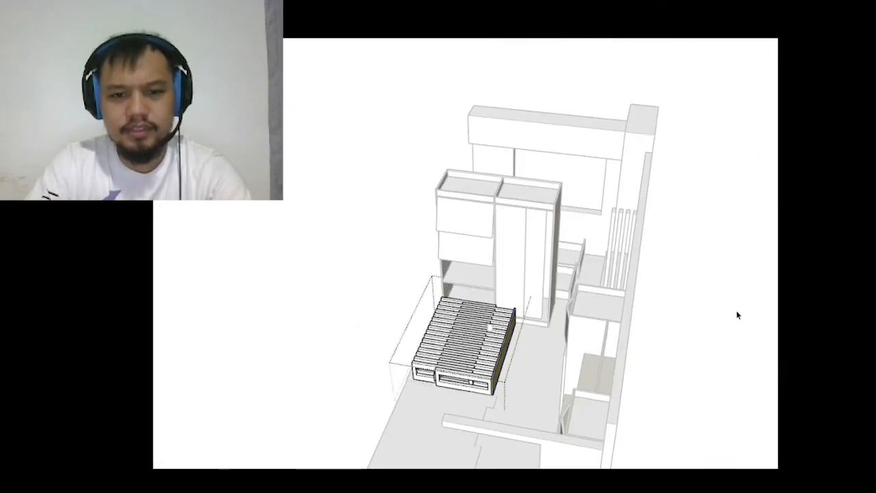
- Try to apply the wood material to the whole pull-out drawer behind the wardrobe, and undo the fill
scroll(628, 269, "up", 8)
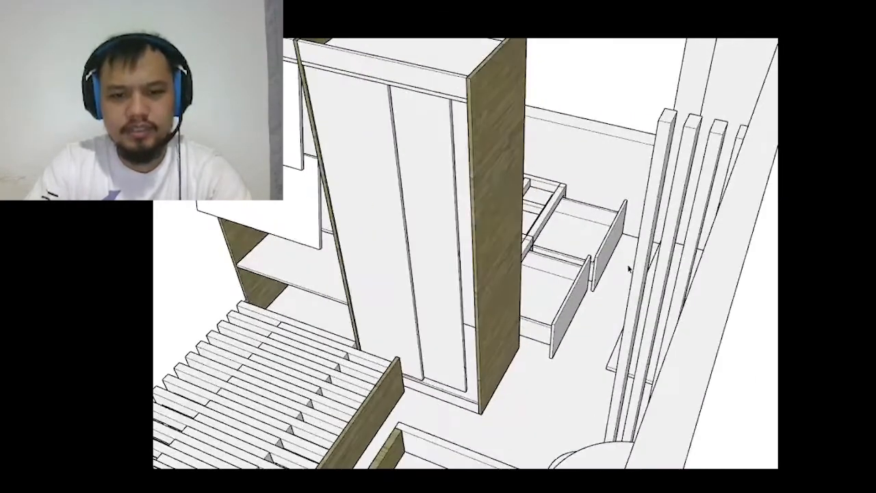
middle_click_drag(628, 269, 519, 317)
scroll(521, 294, "up", 1)
double_click(528, 304)
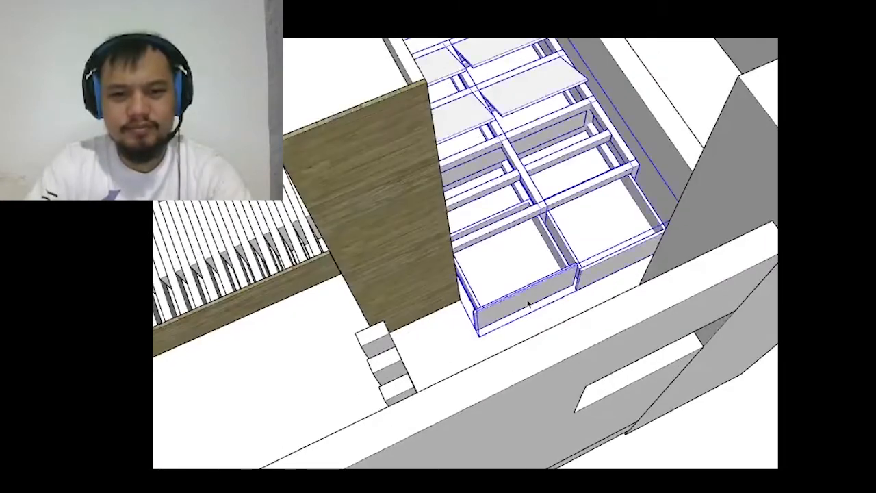
scroll(538, 294, "up", 2)
key("b")
left_click(552, 281)
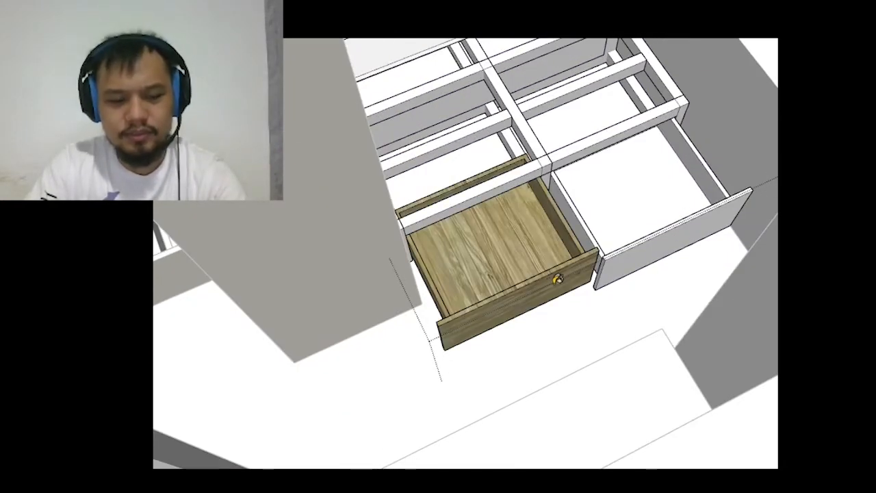
key("ctrl+z")
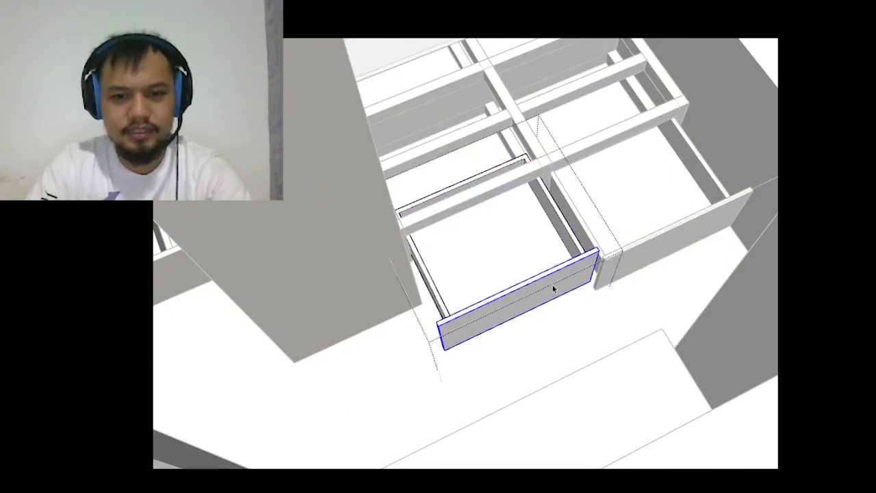
- Apply the wood material only to the front panels of the two pull-out drawers behind the wardrobe
scroll(553, 288, "down", 3)
middle_click_drag(552, 289, 506, 286)
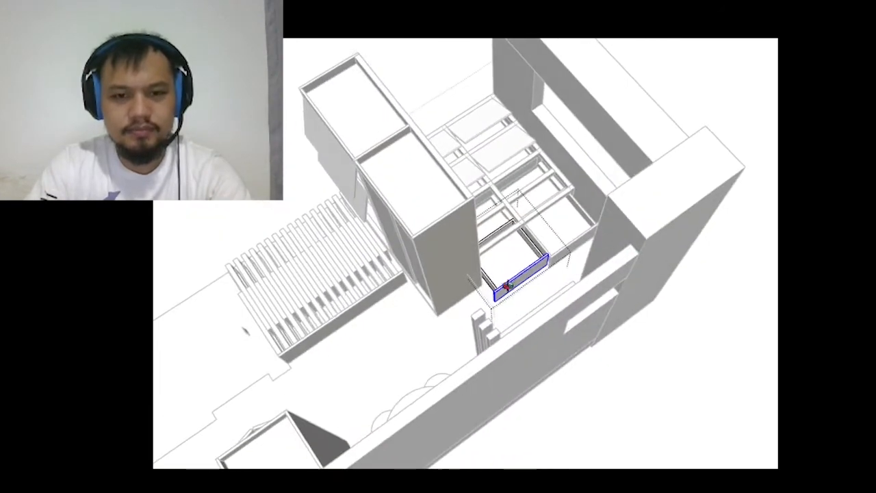
scroll(520, 281, "up", 5)
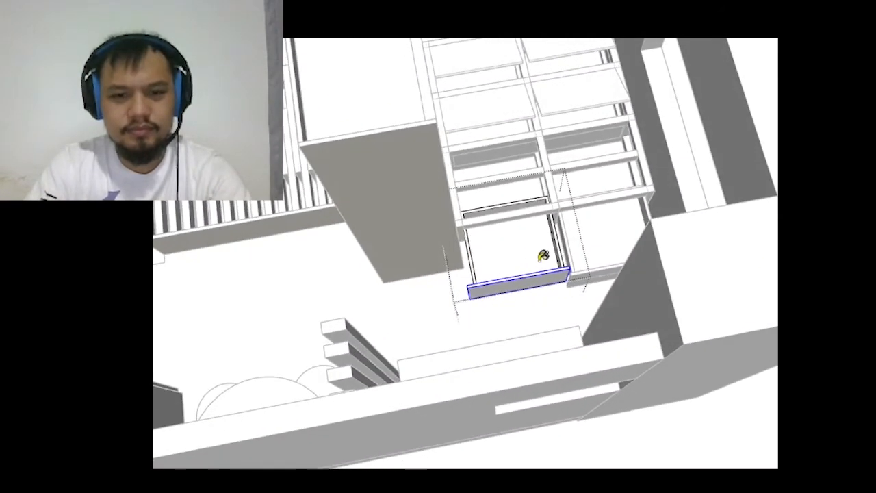
scroll(542, 256, "up", 2)
middle_click_drag(585, 284, 654, 253)
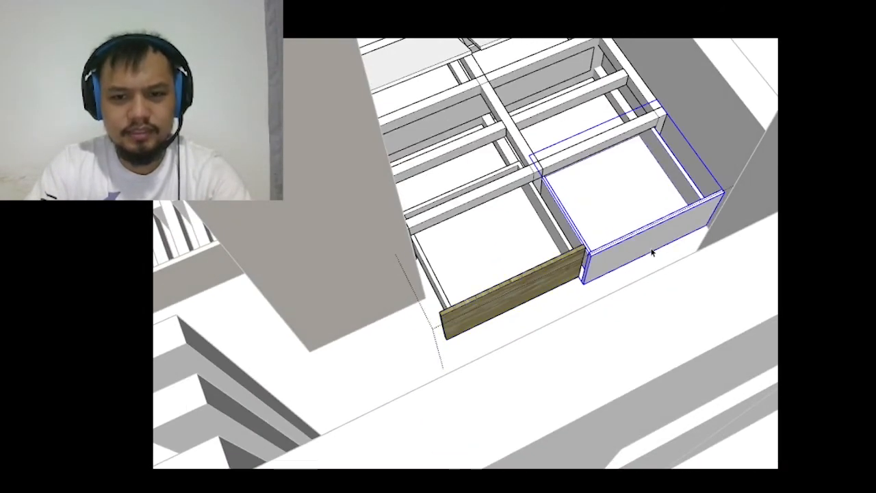
scroll(663, 227, "down", 10)
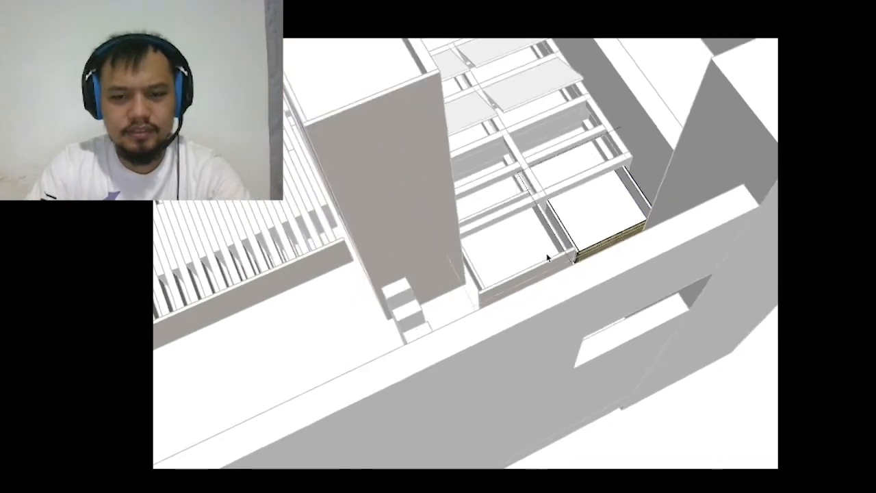
- Reopen the wardrobe group and apply the wood material to the top front rails of both compartments
scroll(704, 265, "down", 3)
middle_click_drag(541, 253, 650, 184)
scroll(470, 288, "up", 5)
middle_click_drag(469, 287, 551, 158)
scroll(447, 262, "up", 2)
mouse_move(446, 262)
middle_mouse_down()
mouse_move(528, 249)
mouse_move(406, 287)
mouse_move(427, 197)
mouse_move(395, 208)
middle_mouse_up()
scroll(425, 199, "up", 2)
scroll(424, 199, "up", 2)
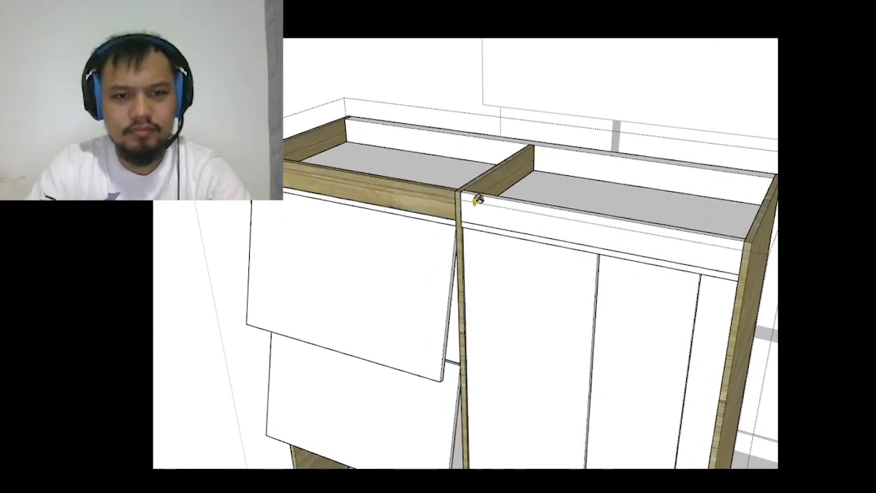
scroll(477, 200, "down", 3)
- Apply the wood material to the wardrobe's base plinth and bottom panel
mouse_move(497, 86)
middle_mouse_down()
mouse_move(465, 205)
mouse_move(422, 276)
middle_mouse_up()
scroll(422, 276, "up", 4)
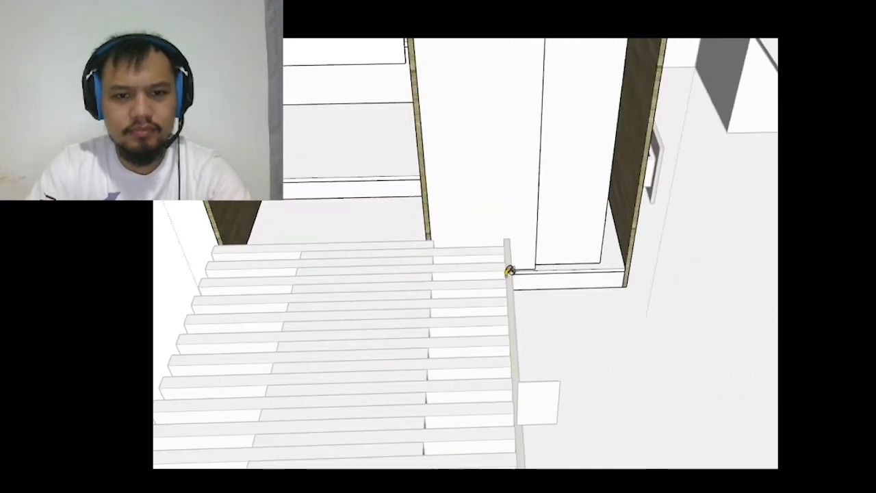
mouse_move(564, 269)
middle_mouse_down()
mouse_move(412, 256)
mouse_move(417, 209)
mouse_move(524, 84)
mouse_move(477, 82)
mouse_move(209, 227)
mouse_move(426, 237)
mouse_move(693, 190)
mouse_move(618, 203)
middle_mouse_up()
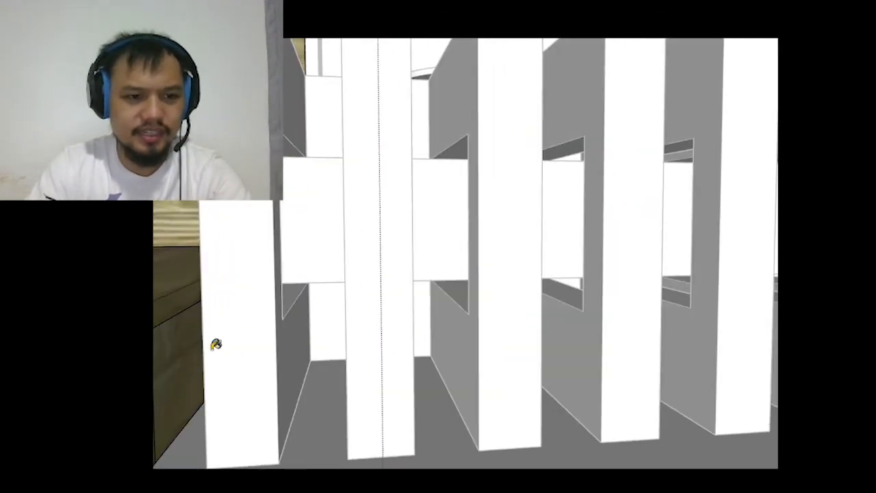
mouse_move(215, 344)
middle_mouse_down()
mouse_move(461, 307)
mouse_move(514, 360)
mouse_move(285, 364)
mouse_move(410, 203)
mouse_move(405, 215)
mouse_move(459, 344)
mouse_move(423, 169)
middle_mouse_up()
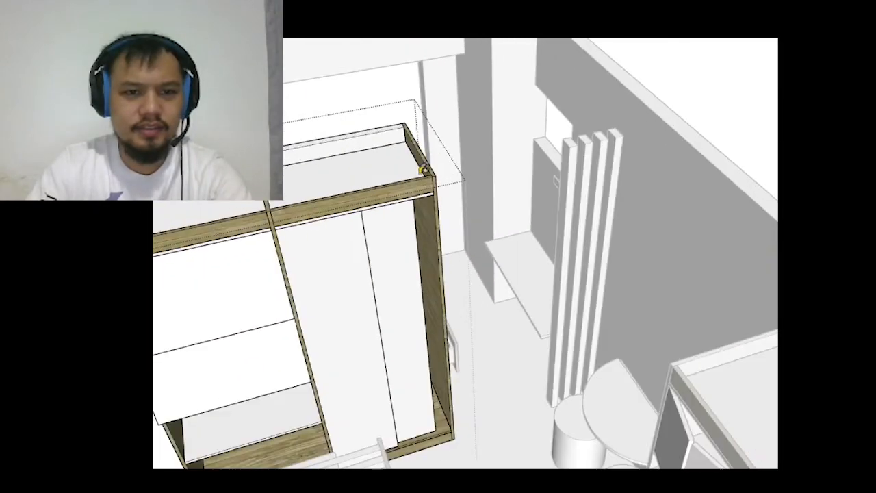
- Apply the wood material to the recessed top panels of both wardrobe compartments
scroll(423, 169, "up", 3)
left_click(429, 203)
scroll(538, 165, "down", 5)
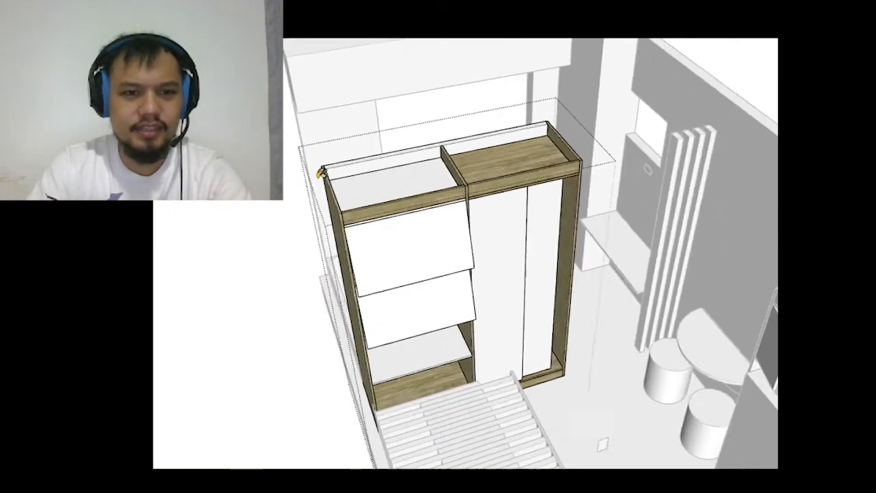
scroll(322, 170, "up", 2)
left_click(424, 198)
- Apply the wood material to the wardrobe's back panel and leave the wardrobe group
scroll(457, 177, "down", 2)
mouse_move(538, 176)
middle_mouse_down()
mouse_move(426, 219)
mouse_move(308, 231)
mouse_move(332, 265)
mouse_move(558, 326)
middle_mouse_up()
mouse_move(404, 293)
middle_mouse_down()
mouse_move(543, 347)
mouse_move(524, 345)
mouse_move(538, 271)
middle_mouse_up()
left_click(524, 338)
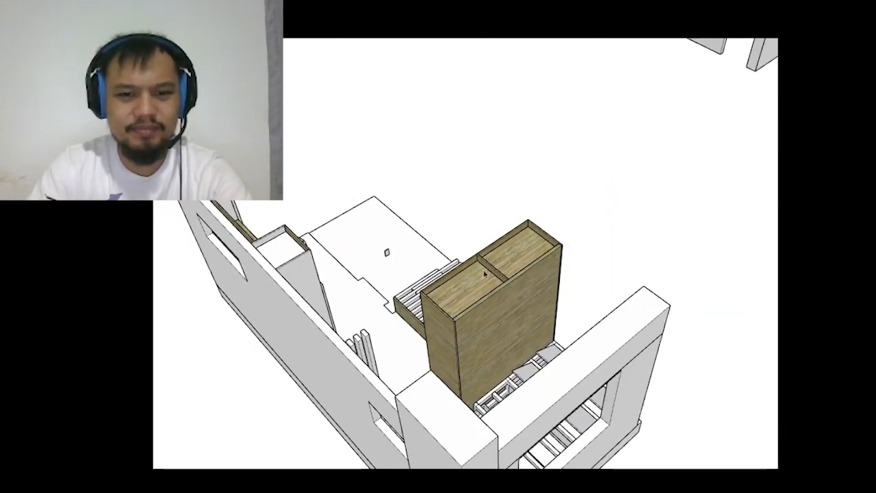
- Try to apply the wood material to the top of the wall-mounted desk beside the slatted partition
mouse_move(484, 274)
middle_mouse_down()
mouse_move(472, 288)
mouse_move(479, 301)
mouse_move(520, 308)
mouse_move(522, 251)
middle_mouse_up()
scroll(522, 251, "up", 3)
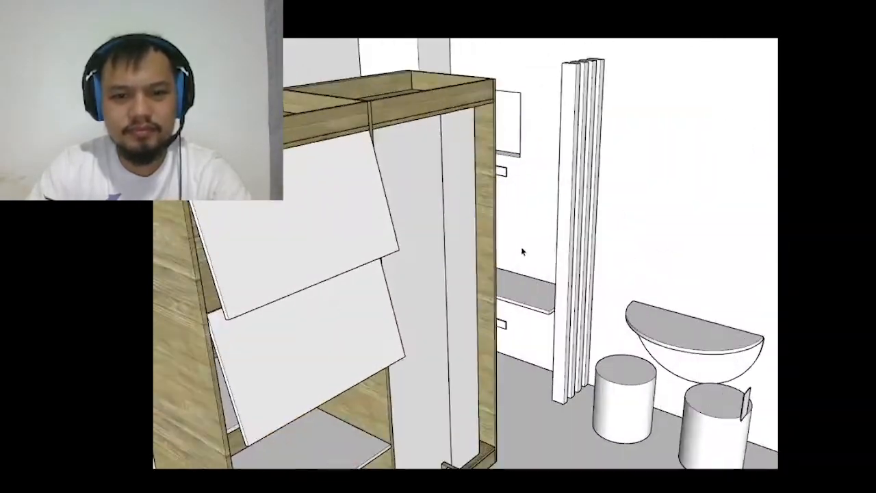
scroll(522, 250, "up", 1)
double_click(533, 298)
middle_click_drag(532, 299, 448, 330)
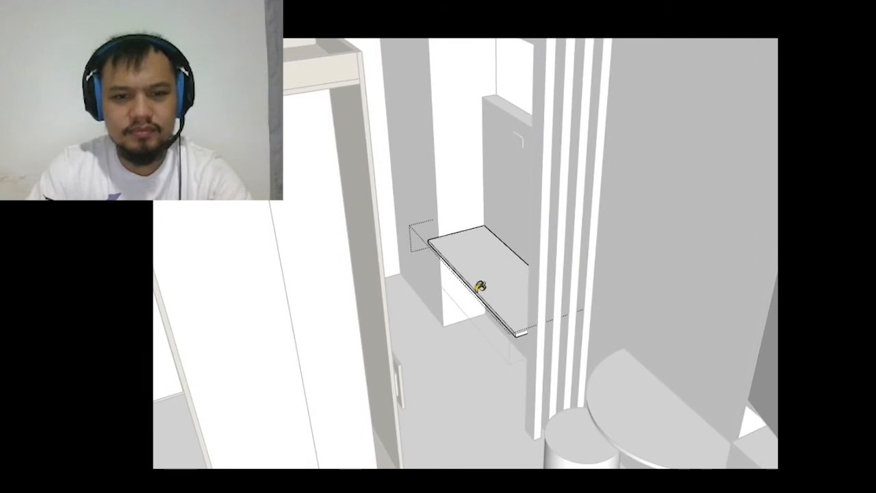
key("Escape")
scroll(463, 282, "down", 5)
scroll(520, 280, "up", 5)
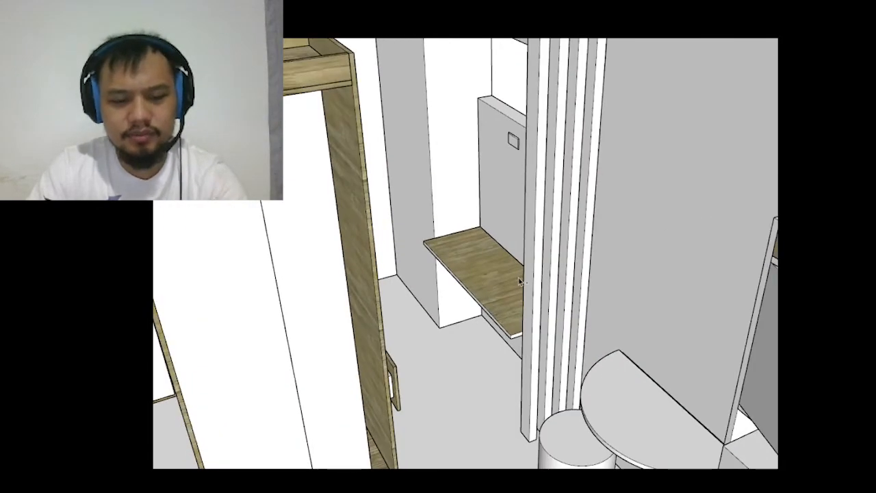
double_click(519, 280)
key("Escape")
scroll(506, 273, "down", 5)
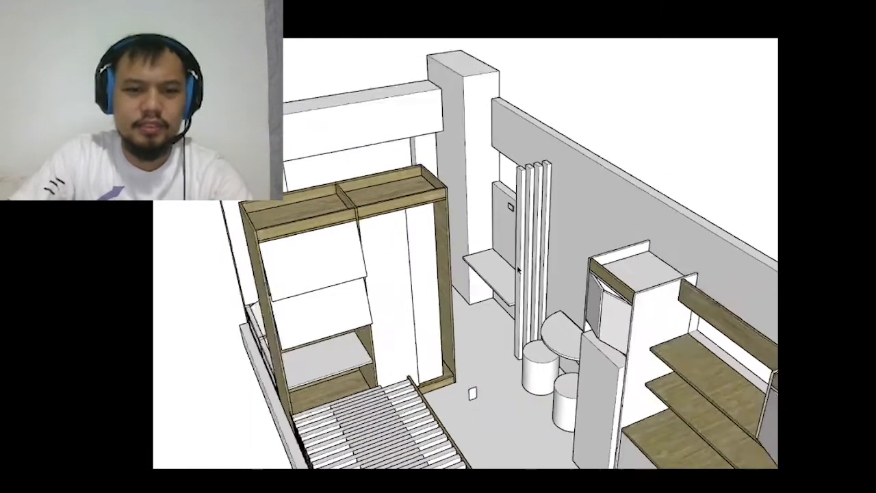
- Apply the wood material to the whole wall-mounted desk and to the half-round folding table
scroll(446, 290, "up", 5)
double_click(446, 290)
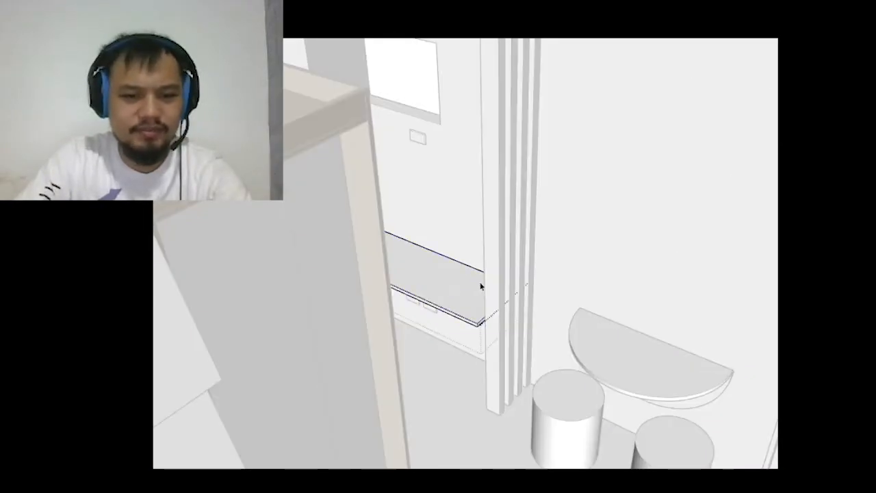
key("Escape")
left_click(446, 298)
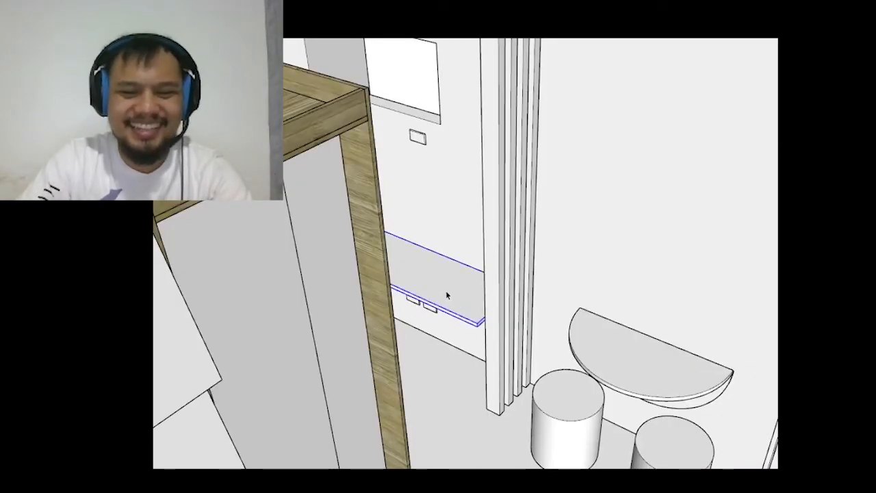
scroll(434, 221, "down", 5)
scroll(497, 259, "up", 5)
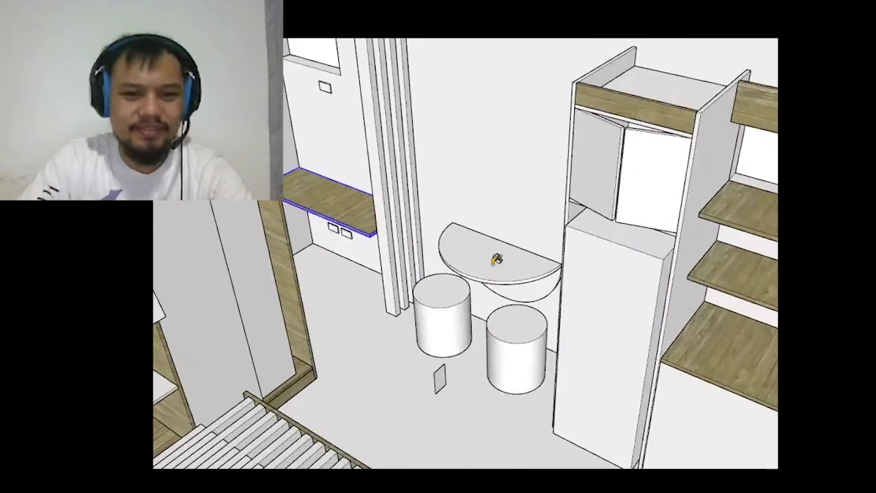
scroll(487, 248, "down", 5)
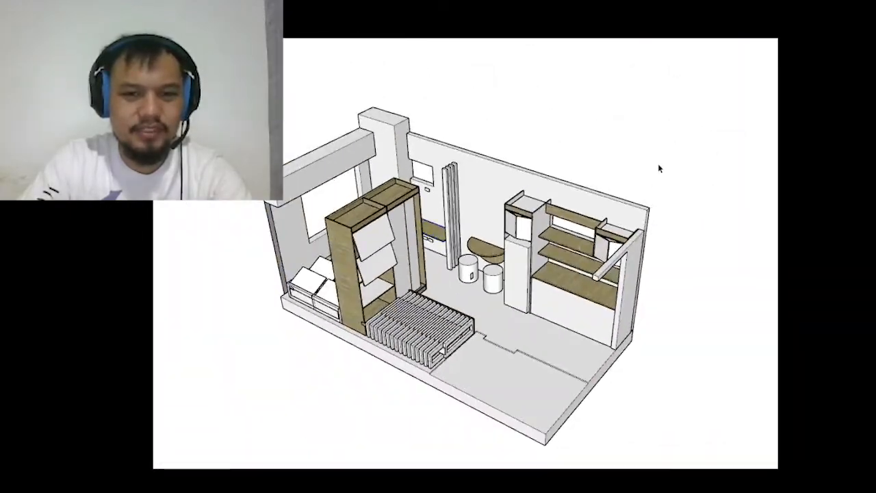
- Apply the wood material to the side and top panels of both wall cabinets, including the tall side panels around the fridge
scroll(492, 240, "up", 4)
mouse_move(492, 239)
middle_mouse_down()
mouse_move(583, 122)
mouse_move(706, 90)
middle_mouse_up()
scroll(706, 90, "down", 5)
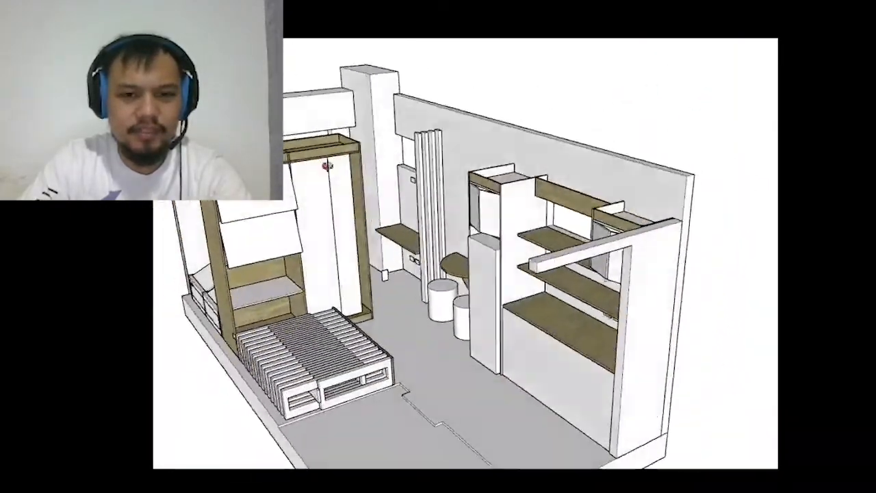
scroll(462, 229, "up", 5)
middle_click_drag(462, 229, 477, 152)
scroll(477, 153, "down", 5)
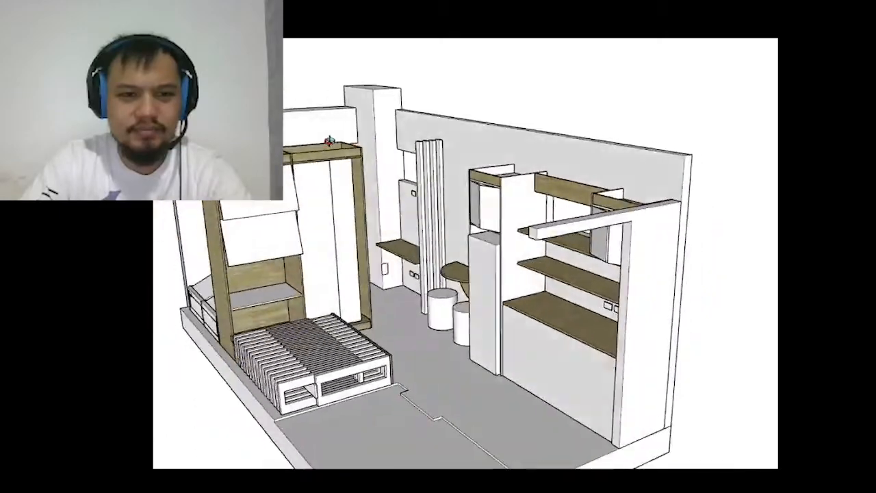
scroll(397, 173, "up", 5)
mouse_move(397, 172)
middle_mouse_down()
mouse_move(603, 192)
mouse_move(394, 164)
mouse_move(573, 107)
mouse_move(538, 254)
mouse_move(518, 198)
mouse_move(481, 160)
middle_mouse_up()
scroll(573, 107, "up", 4)
scroll(518, 198, "up", 3)
scroll(470, 189, "down", 3)
scroll(510, 290, "up", 5)
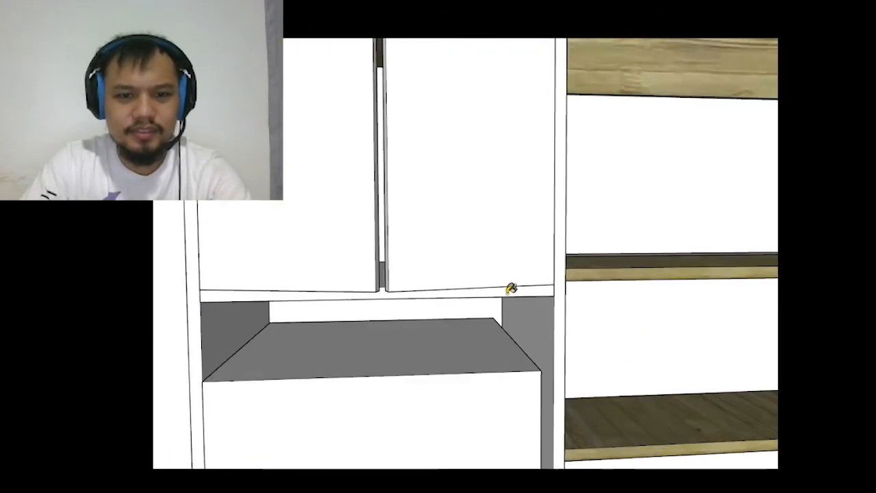
mouse_move(511, 289)
middle_mouse_down()
mouse_move(511, 308)
mouse_move(461, 227)
mouse_move(621, 321)
mouse_move(372, 250)
mouse_move(622, 244)
middle_mouse_up()
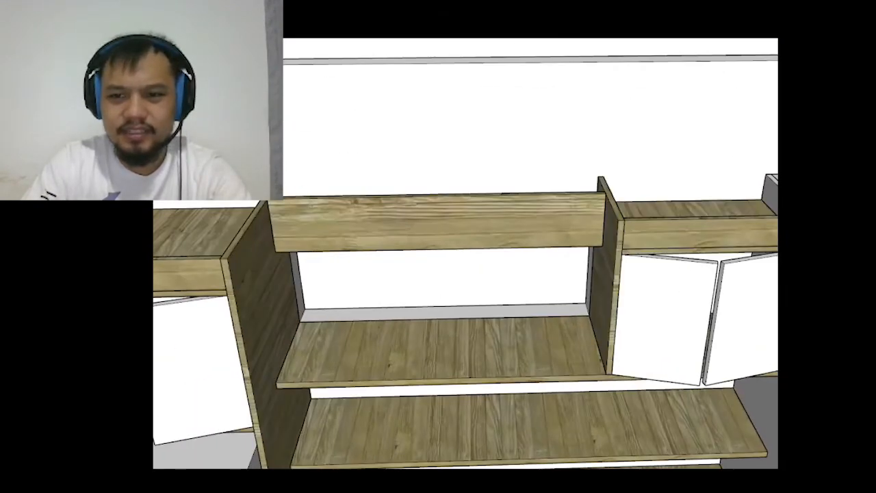
scroll(520, 287, "down", 4)
scroll(520, 287, "up", 4)
scroll(520, 287, "down", 4)
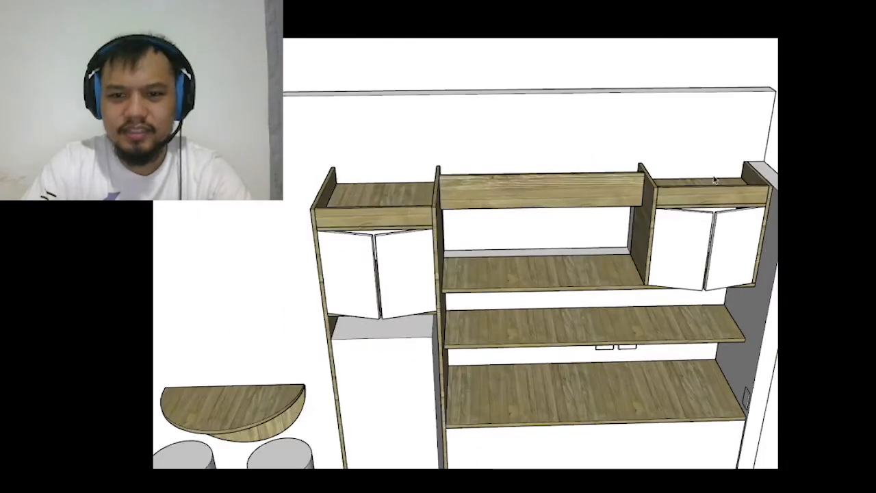
- Examine the wood finishes across the whole room from the front, above and behind
mouse_move(520, 287)
middle_mouse_down()
mouse_move(576, 190)
mouse_move(420, 203)
mouse_move(689, 346)
middle_mouse_up()
scroll(688, 346, "down", 4)
scroll(423, 350, "up", 5)
mouse_move(423, 350)
middle_mouse_down()
mouse_move(479, 308)
mouse_move(695, 249)
mouse_move(713, 114)
mouse_move(696, 239)
mouse_move(657, 274)
mouse_move(618, 278)
mouse_move(432, 441)
middle_mouse_up()
scroll(694, 249, "down", 3)
scroll(708, 178, "up", 5)
scroll(579, 303, "down", 3)
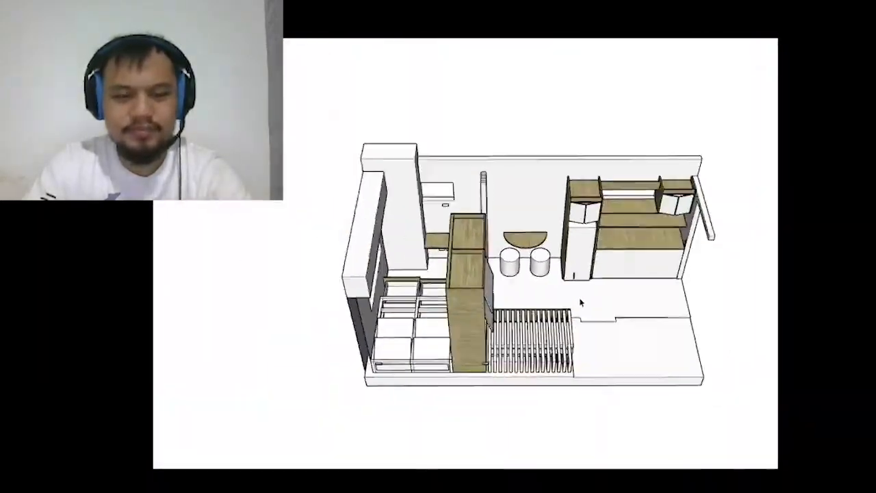
mouse_move(579, 304)
middle_mouse_down()
mouse_move(561, 287)
mouse_move(653, 263)
mouse_move(637, 206)
middle_mouse_up()
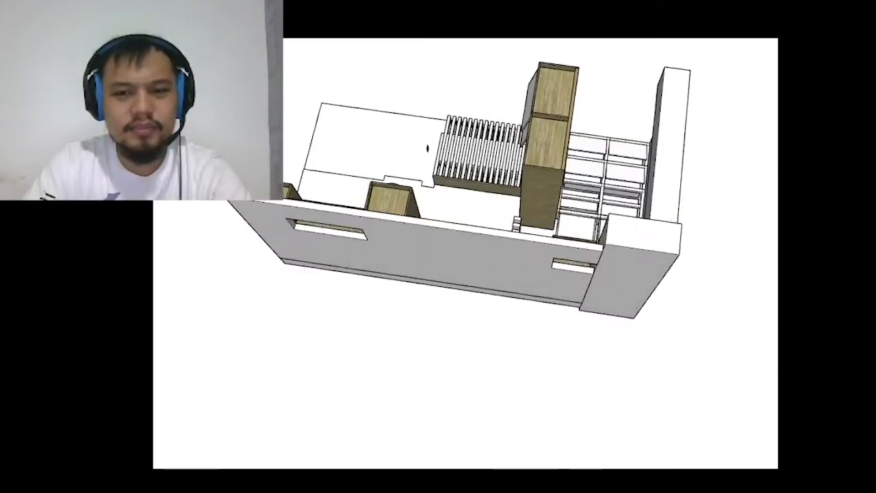
scroll(637, 39, "down", 5)
scroll(585, 239, "up", 8)
mouse_move(638, 143)
middle_mouse_down()
mouse_move(463, 241)
mouse_move(600, 240)
mouse_move(606, 156)
mouse_move(671, 233)
middle_mouse_up()
scroll(606, 157, "down", 5)
scroll(710, 145, "up", 3)
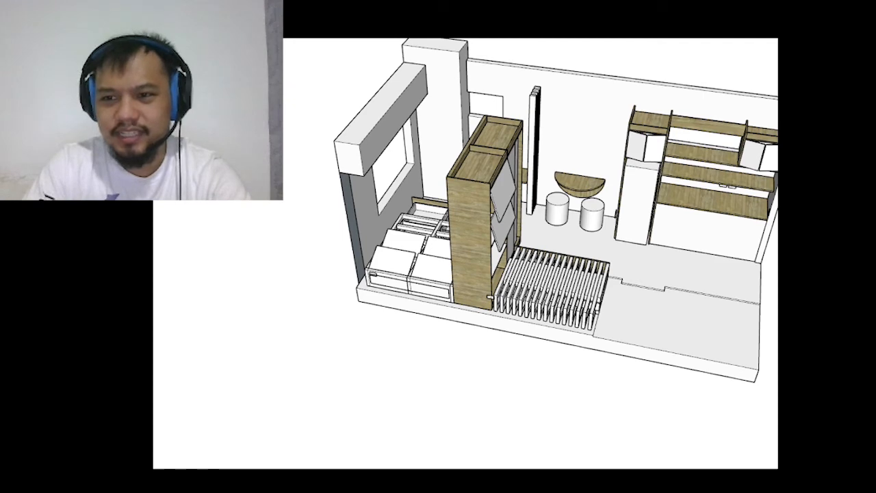
- Open the long wall's group and apply a light blue material to its inner face behind the shelves
double_click(656, 99)
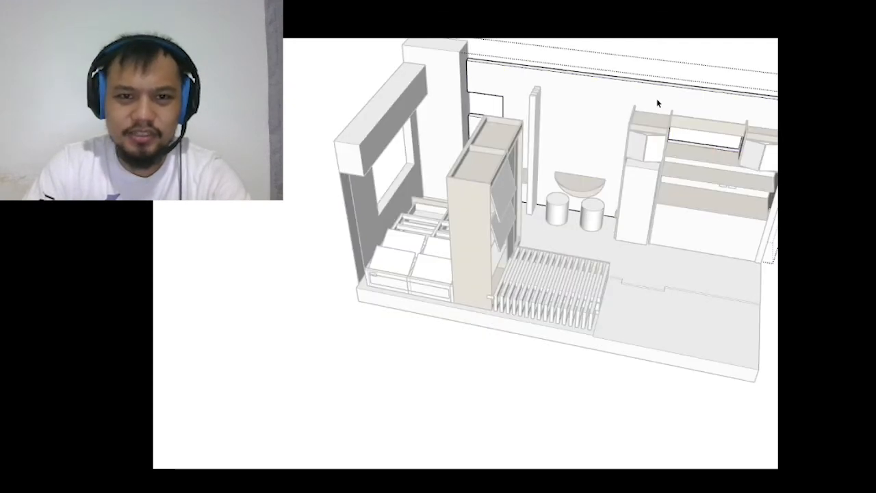
scroll(606, 115, "up", 1)
middle_click_drag(656, 99, 561, 121)
key("b")
left_click(614, 101)
scroll(613, 101, "down", 1)
scroll(614, 101, "down", 2)
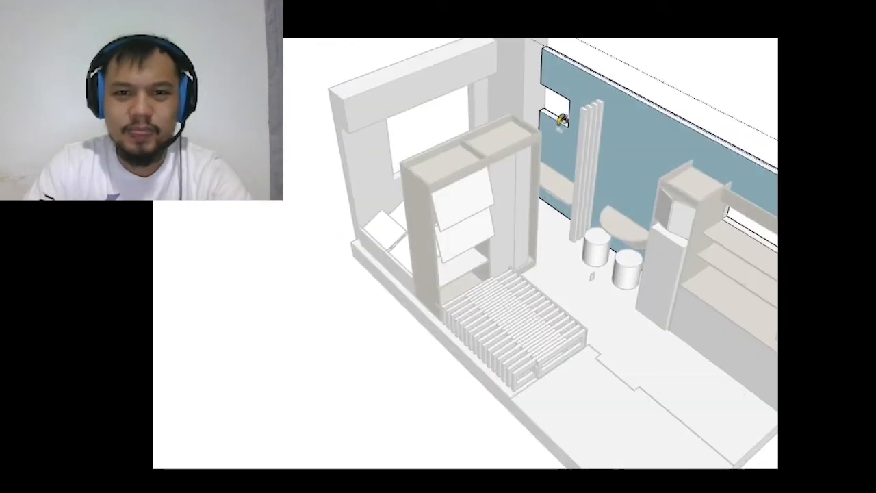
key("space")
- Apply the light blue material to the inner face of the window wall behind the wardrobe and leave its group
scroll(499, 112, "down", 2)
scroll(491, 104, "up", 4)
double_click(486, 107)
scroll(454, 133, "down", 1)
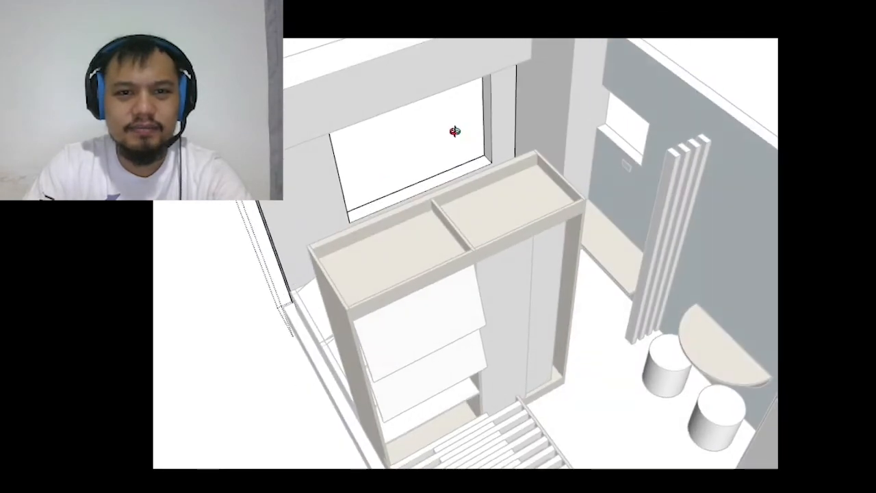
scroll(499, 103, "up", 3)
key("b")
left_click(504, 102)
scroll(573, 122, "down", 4)
scroll(574, 121, "down", 2)
left_click(693, 114)
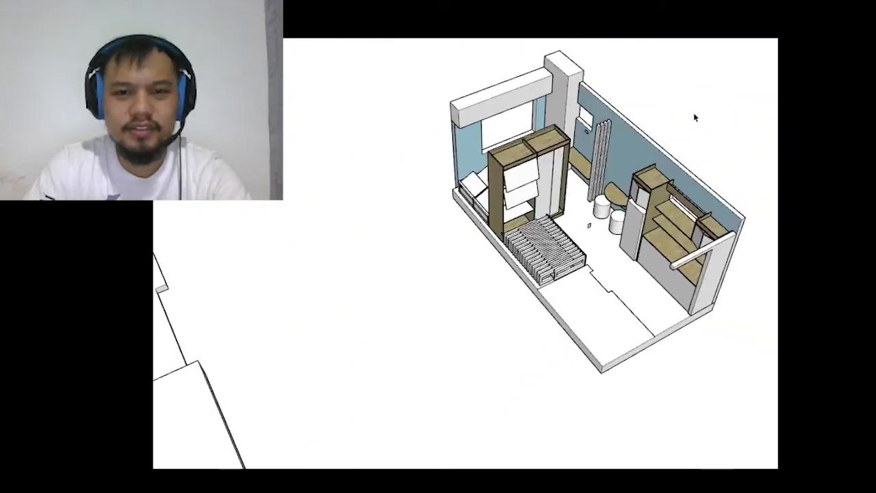
- Apply the light blue material to the inner face of the long wall in the detached part of the model
middle_click_drag(693, 115, 342, 106)
scroll(319, 98, "up", 2)
scroll(445, 128, "up", 2)
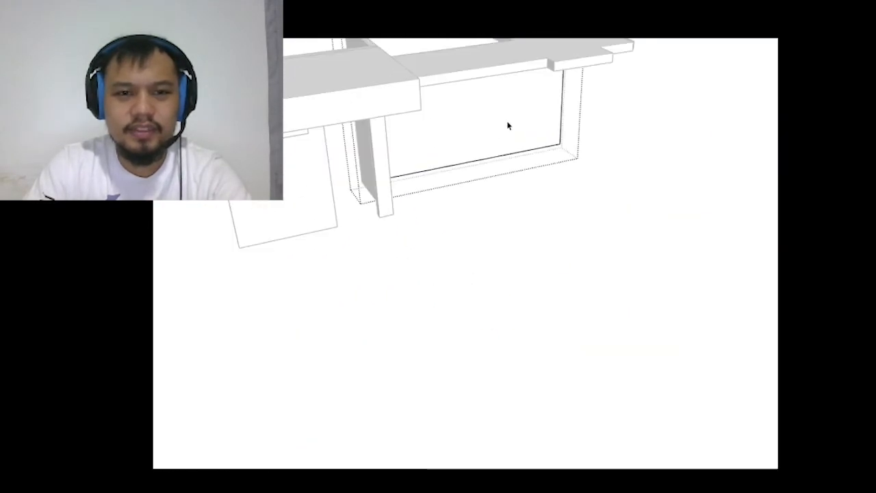
middle_click_drag(508, 125, 476, 114)
left_click(547, 130)
middle_click_drag(548, 130, 285, 125)
key("space")
- Apply the light blue material to the short wall adjoining the detached long wall and leave its group
scroll(578, 143, "up", 1)
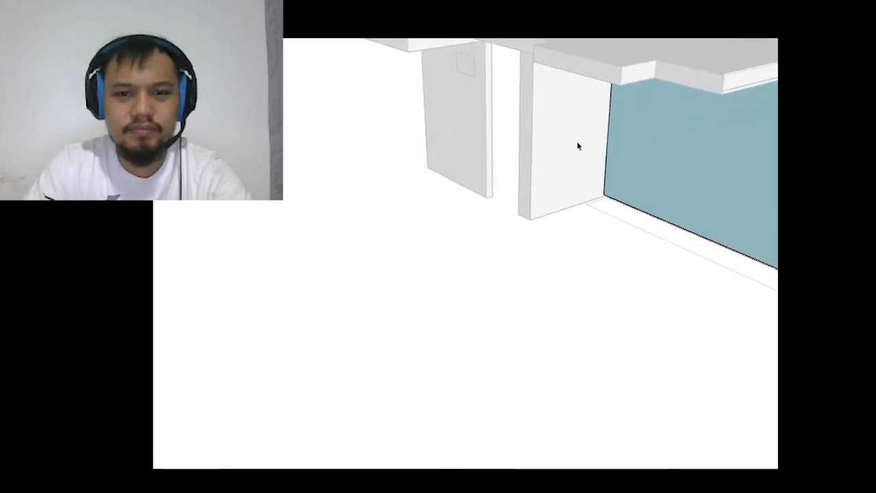
double_click(575, 143)
key("b")
left_click(566, 142)
key("space")
middle_click_drag(572, 142, 653, 148)
scroll(411, 133, "up", 2)
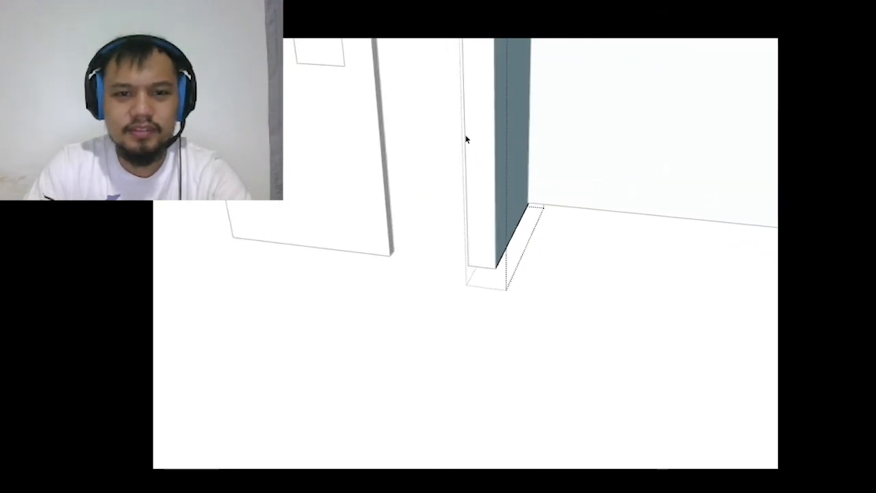
left_click(482, 134)
- Examine the blue walls of the detached part and of the furnished room
scroll(605, 296, "down", 3)
scroll(568, 279, "down", 3)
mouse_move(568, 280)
middle_mouse_down()
mouse_move(348, 170)
mouse_move(397, 170)
middle_mouse_up()
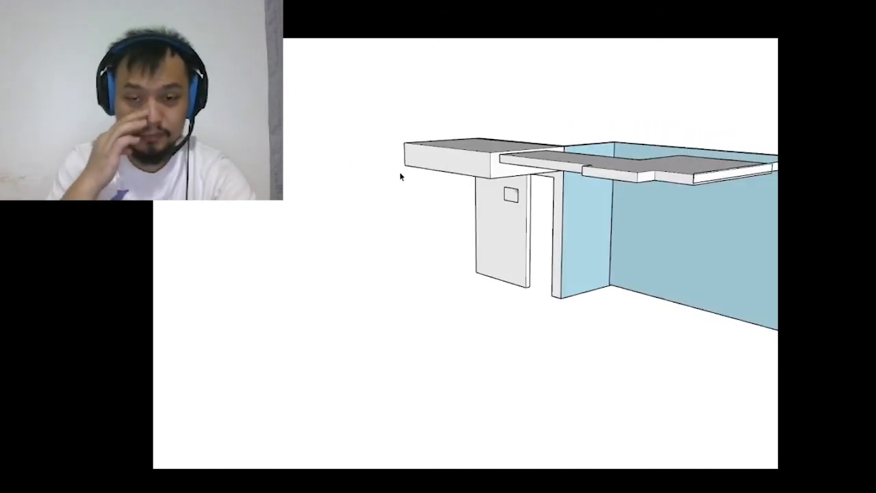
scroll(400, 176, "down", 3)
mouse_move(391, 192)
middle_mouse_down()
mouse_move(582, 194)
mouse_move(520, 206)
middle_mouse_up()
scroll(582, 194, "down", 3)
scroll(430, 195, "up", 10)
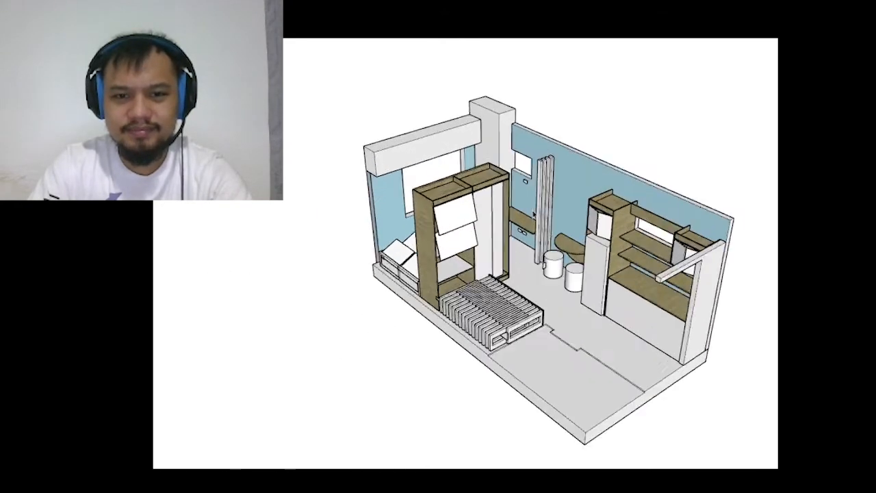
scroll(517, 130, "up", 3)
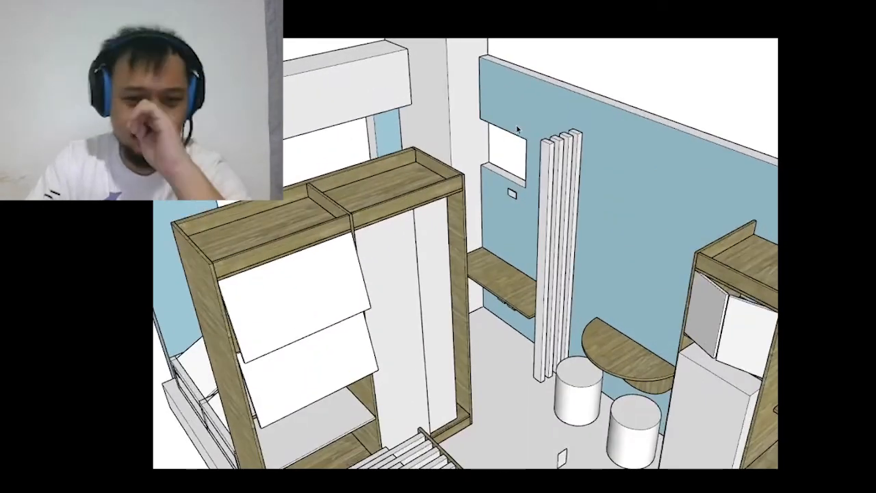
- Open the floor group and apply an orange-brown square tile material to the room's floor
scroll(517, 129, "down", 4)
middle_click_drag(598, 362, 506, 409)
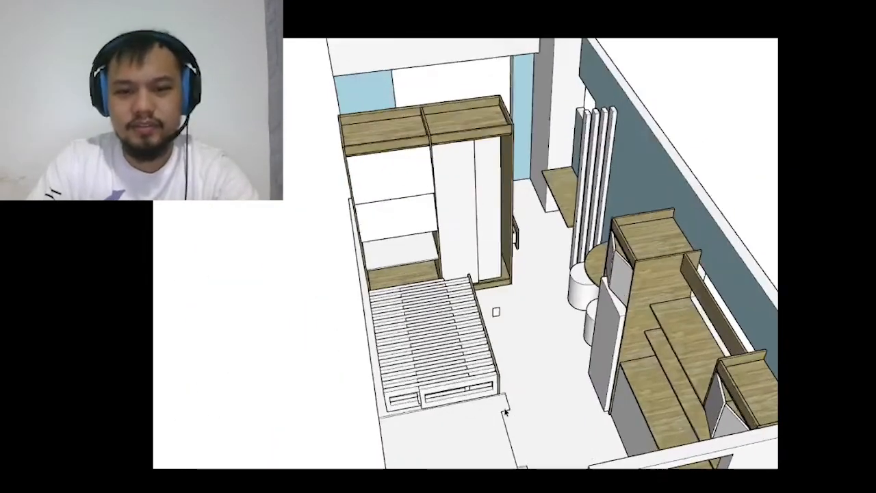
scroll(516, 404, "up", 2)
double_click(559, 392)
left_click(559, 378)
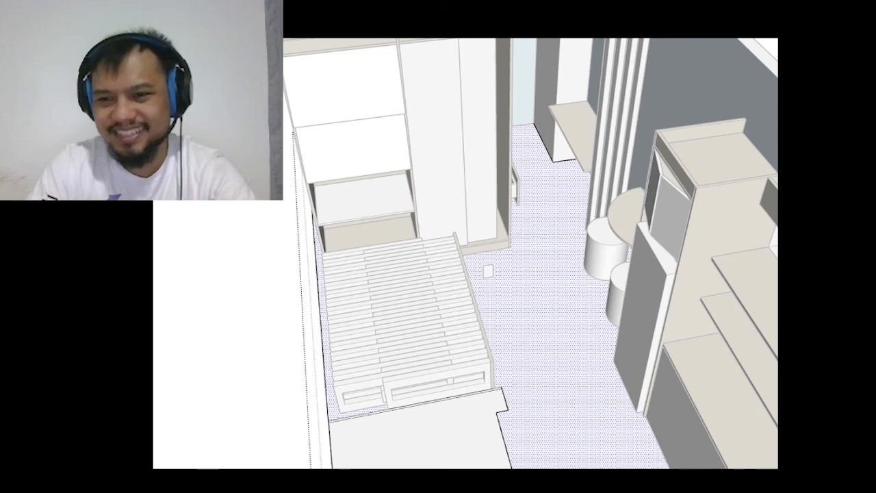
left_click(563, 313)
scroll(561, 288, "up", 6)
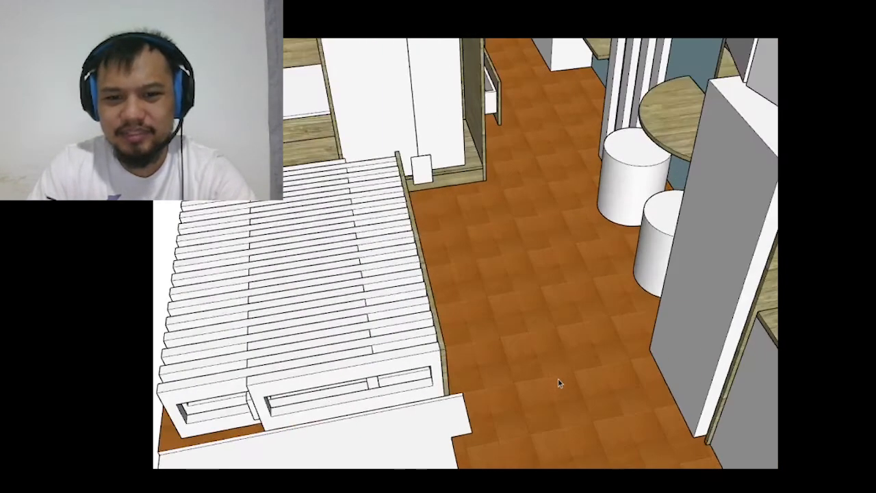
- Examine the tiled floor together with the blue walls and wooden furniture from close up and from several angles
scroll(520, 290, "up", 2)
scroll(553, 186, "down", 6)
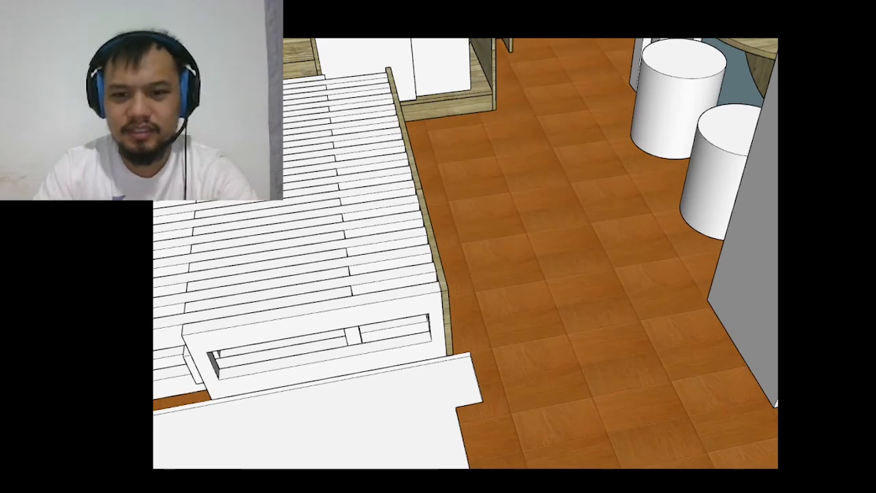
middle_click_drag(558, 344, 568, 346)
scroll(546, 349, "down", 3)
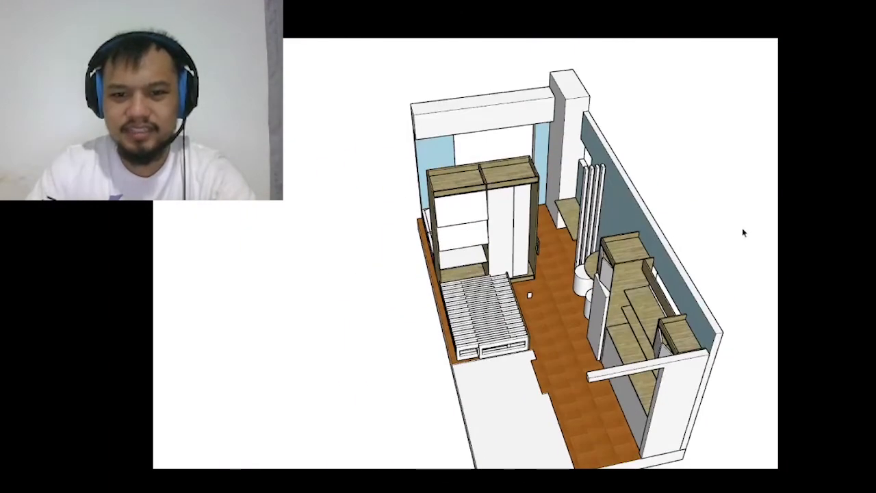
scroll(613, 267, "up", 3)
scroll(505, 296, "up", 5)
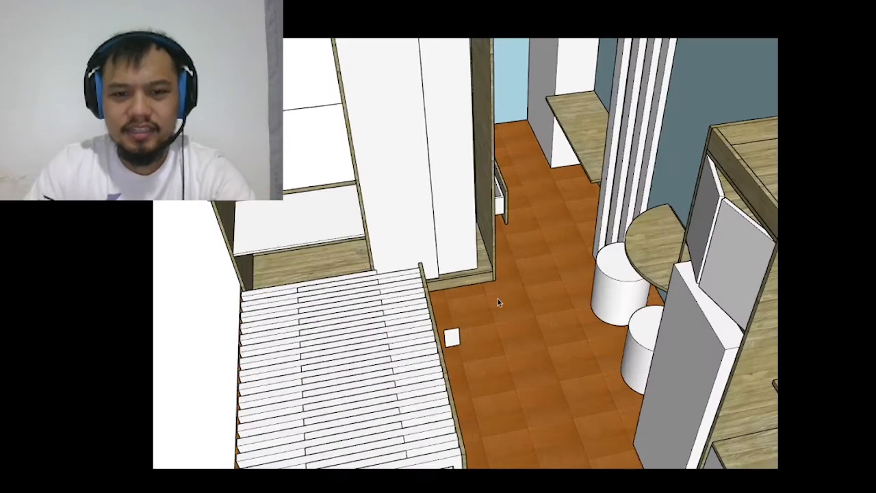
middle_click_drag(505, 333, 510, 222)
scroll(519, 240, "down", 5)
scroll(533, 275, "down", 2)
middle_click_drag(532, 276, 499, 362)
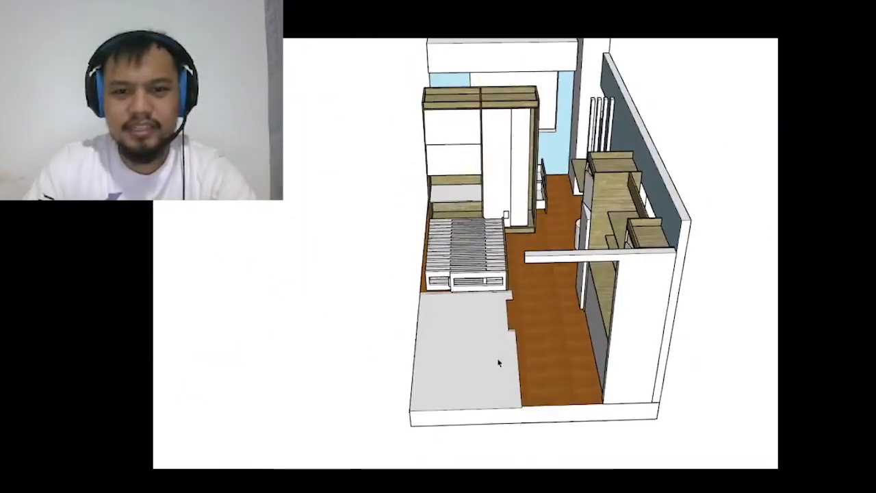
scroll(547, 314, "down", 2)
middle_click_drag(548, 308, 602, 274)
scroll(520, 294, "up", 4)
middle_click_drag(520, 295, 470, 398)
scroll(500, 267, "up", 5)
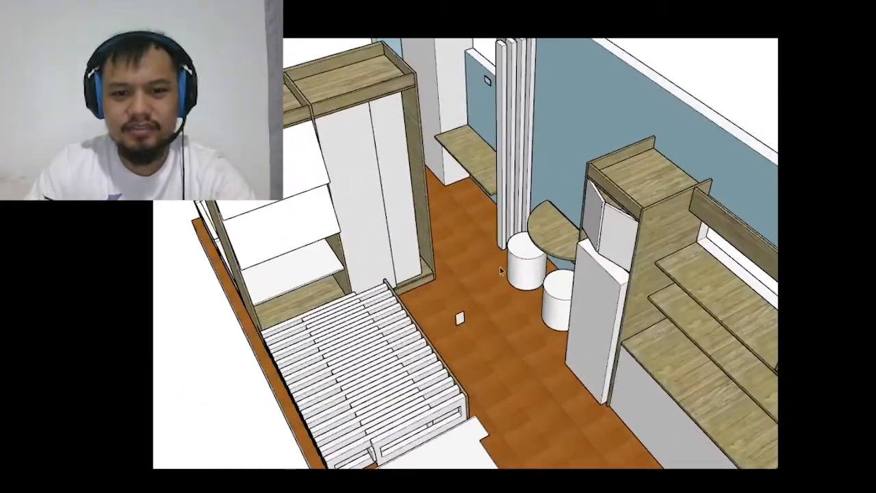
scroll(516, 254, "down", 4)
scroll(571, 319, "up", 2)
middle_click_drag(571, 319, 550, 363)
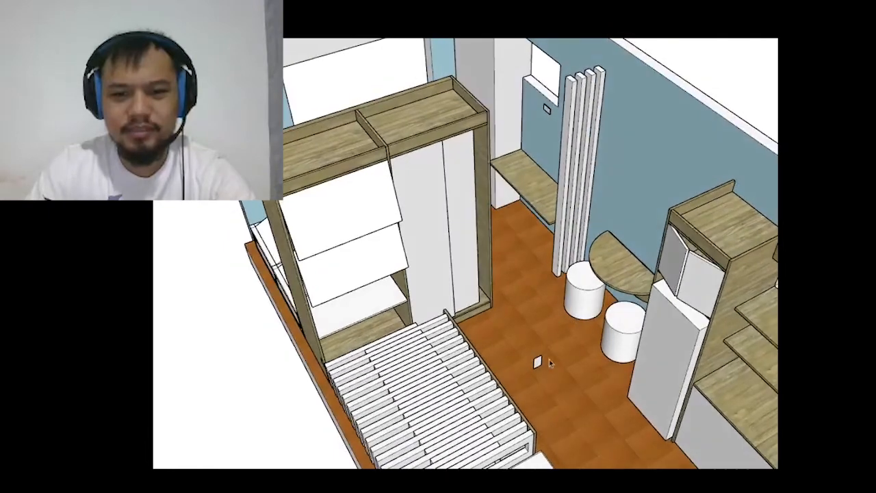
- Clear the selection and examine the overall layout of the furnished room with its applied materials
scroll(692, 225, "down", 3)
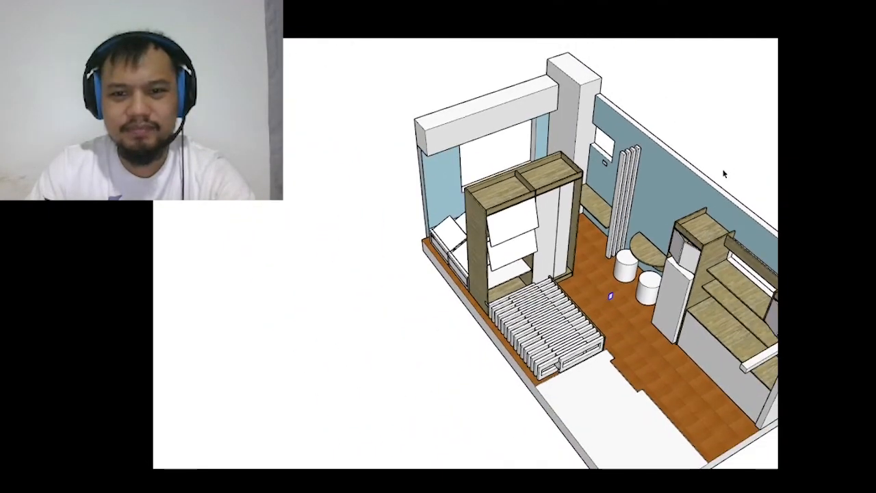
left_click(725, 165)
scroll(723, 165, "up", 1)
middle_click_drag(675, 181, 668, 173)
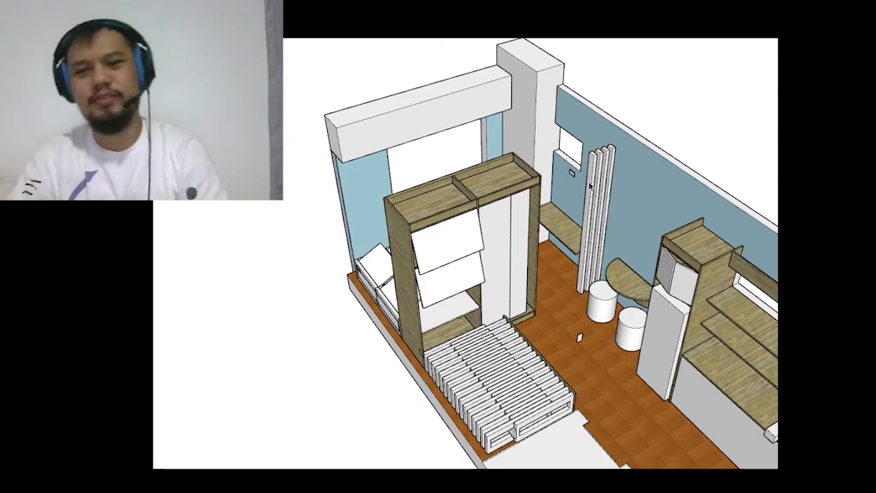
scroll(668, 174, "down", 4)
scroll(604, 237, "up", 3)
middle_click_drag(603, 238, 584, 244)
scroll(584, 244, "down", 3)
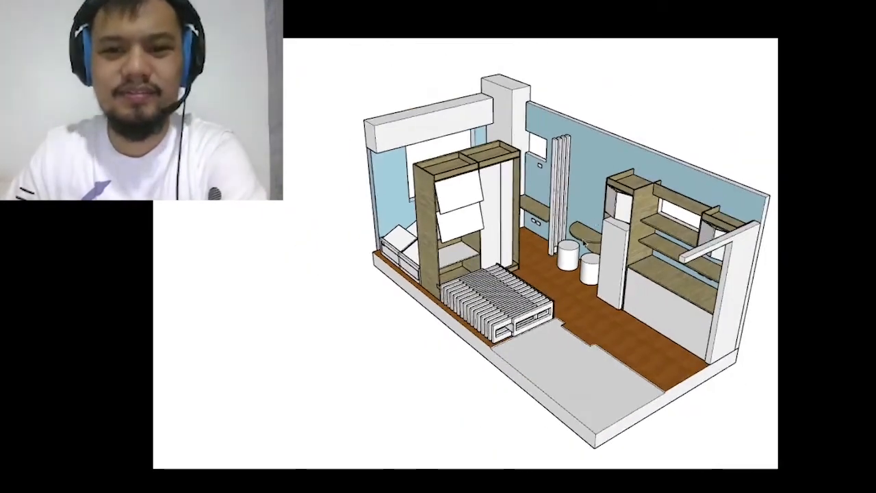
- Examine the wardrobe, slatted bed and folding table from eye level, then the room's layout from raised angles
scroll(610, 170, "up", 3)
mouse_move(584, 153)
middle_mouse_down()
mouse_move(573, 198)
mouse_move(503, 206)
mouse_move(506, 159)
mouse_move(644, 317)
mouse_move(527, 368)
mouse_move(481, 178)
mouse_move(675, 214)
mouse_move(499, 211)
mouse_move(508, 224)
mouse_move(506, 274)
mouse_move(483, 288)
mouse_move(407, 265)
mouse_move(635, 171)
mouse_move(665, 177)
middle_mouse_up()
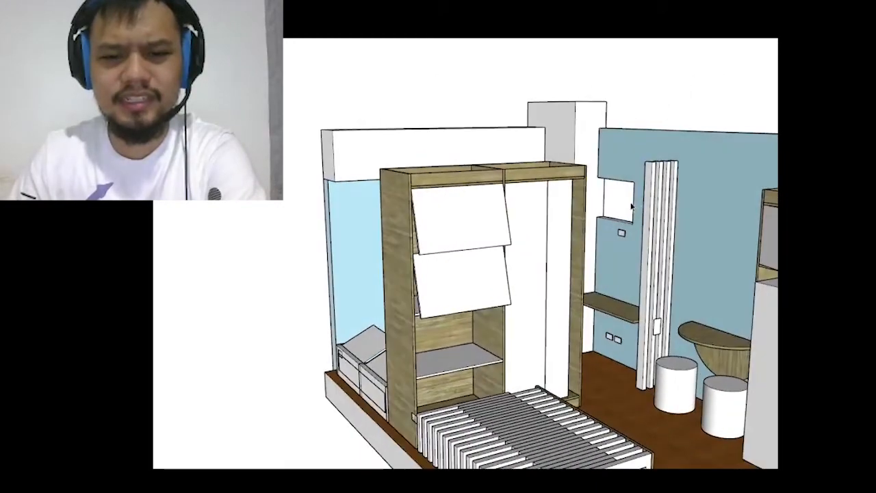
scroll(632, 207, "down", 2)
middle_click_drag(587, 308, 689, 328)
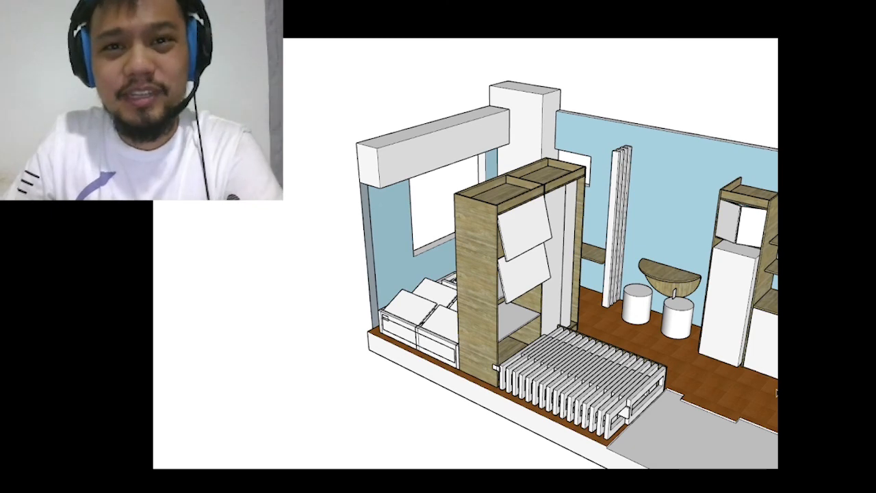
scroll(510, 263, "down", 4)
scroll(531, 201, "up", 3)
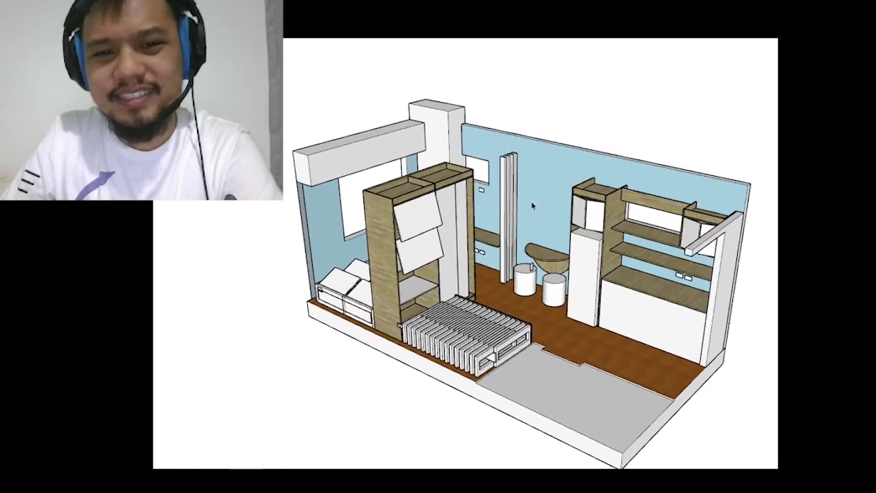
middle_click_drag(531, 201, 510, 271)
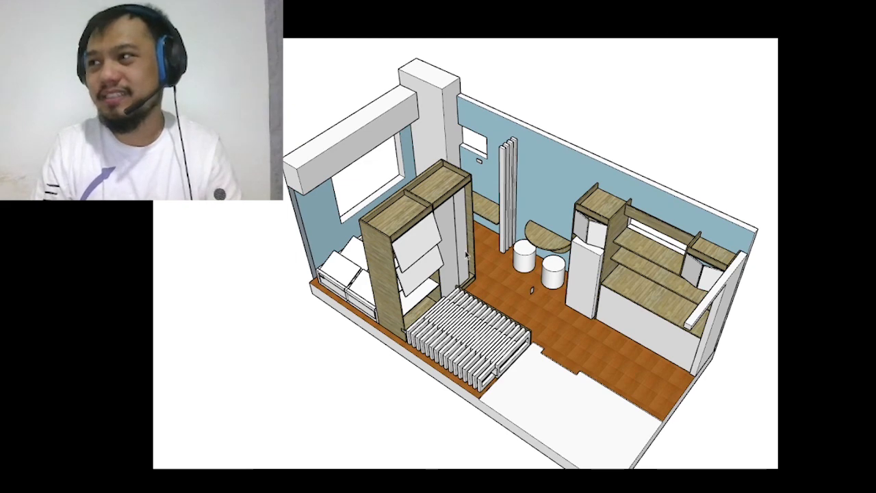
scroll(455, 333, "up", 1)
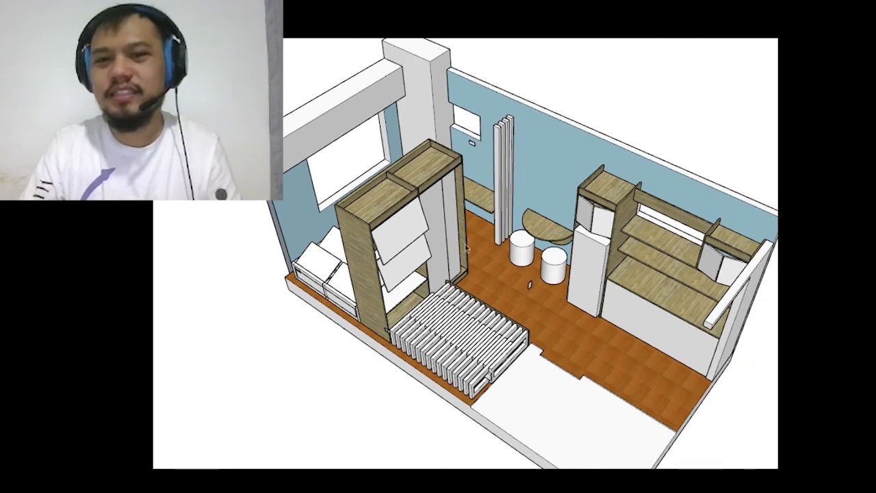
scroll(533, 236, "up", 3)
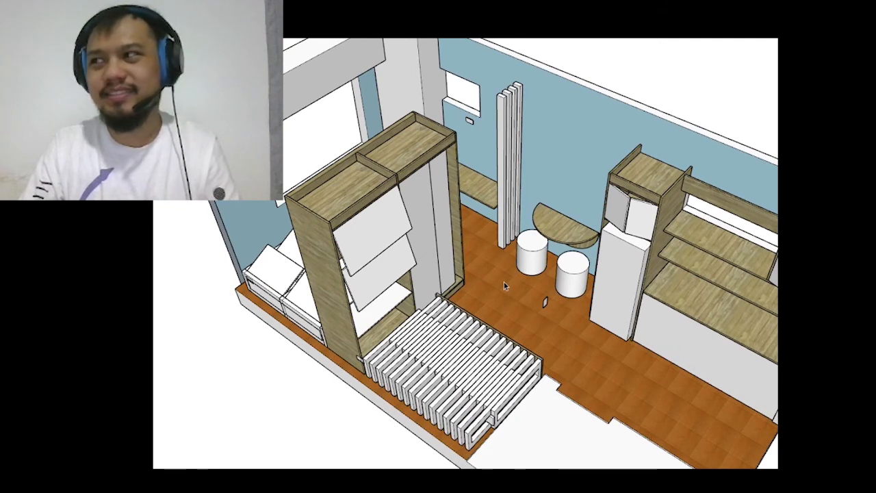